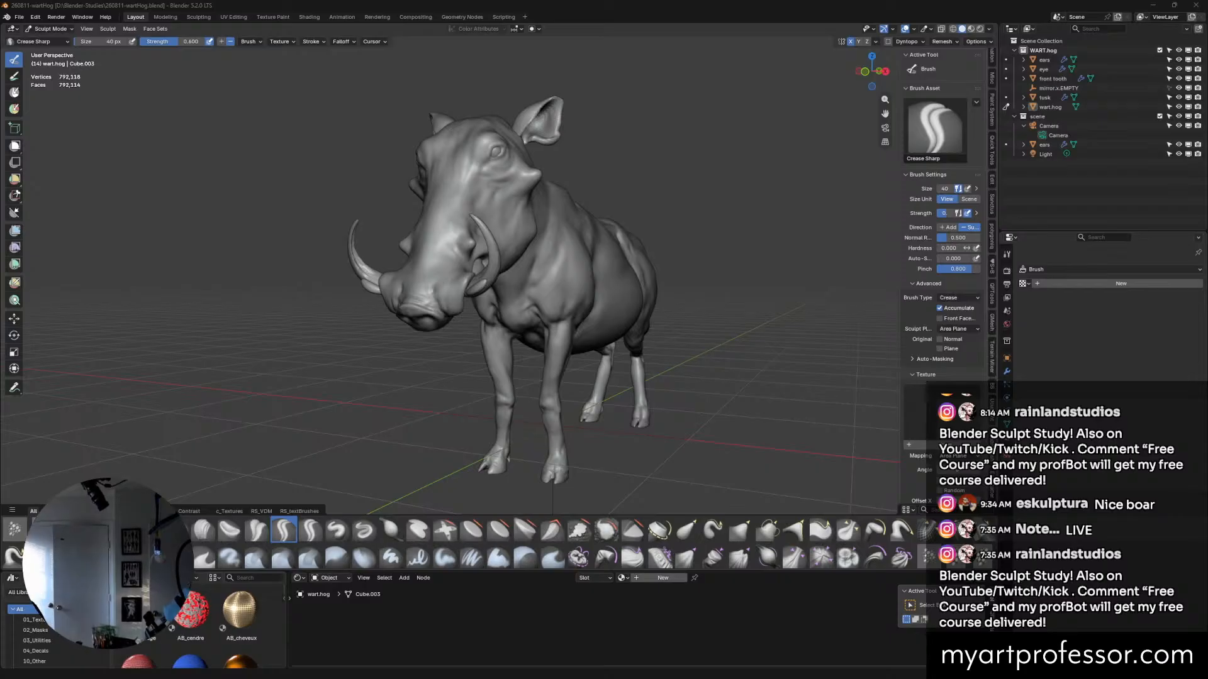
mouse_move(756, 237)
middle_down()
mouse_move(729, 254)
mouse_move(627, 256)
mouse_move(651, 245)
mouse_move(722, 274)
mouse_move(707, 252)
middle_up()
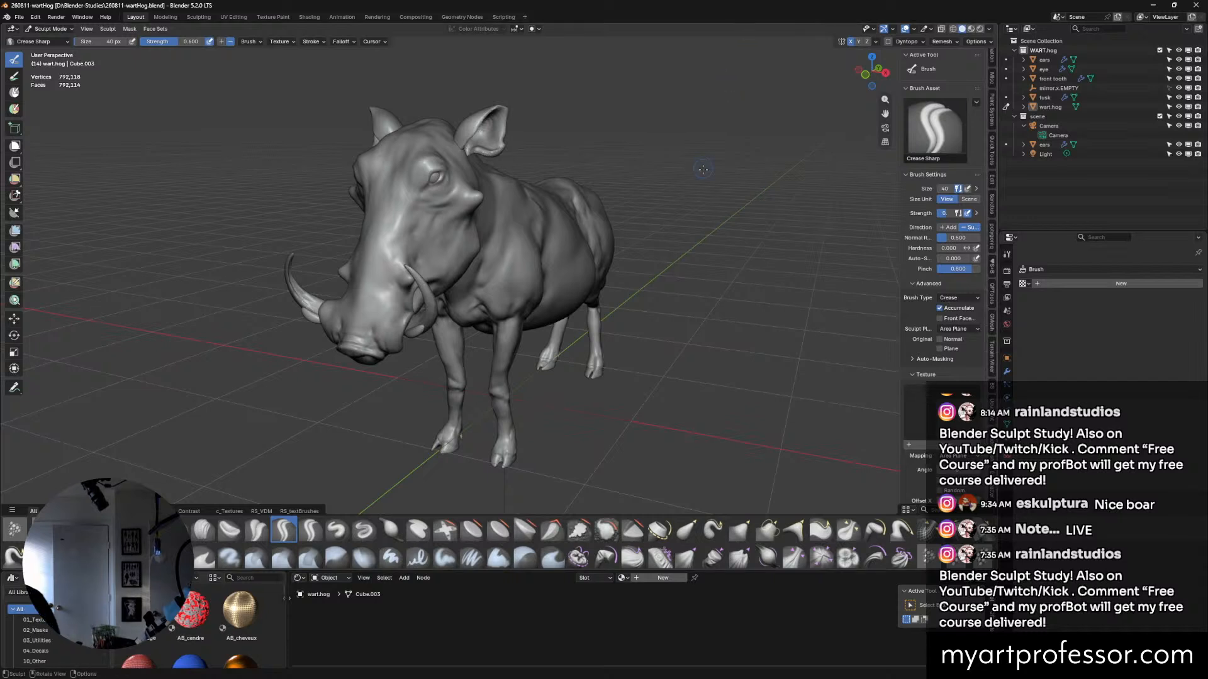
mouse_move(647, 368)
middle_down()
mouse_move(590, 303)
mouse_move(620, 248)
mouse_move(615, 360)
mouse_move(720, 356)
mouse_move(706, 329)
mouse_move(725, 355)
mouse_move(712, 353)
middle_up()
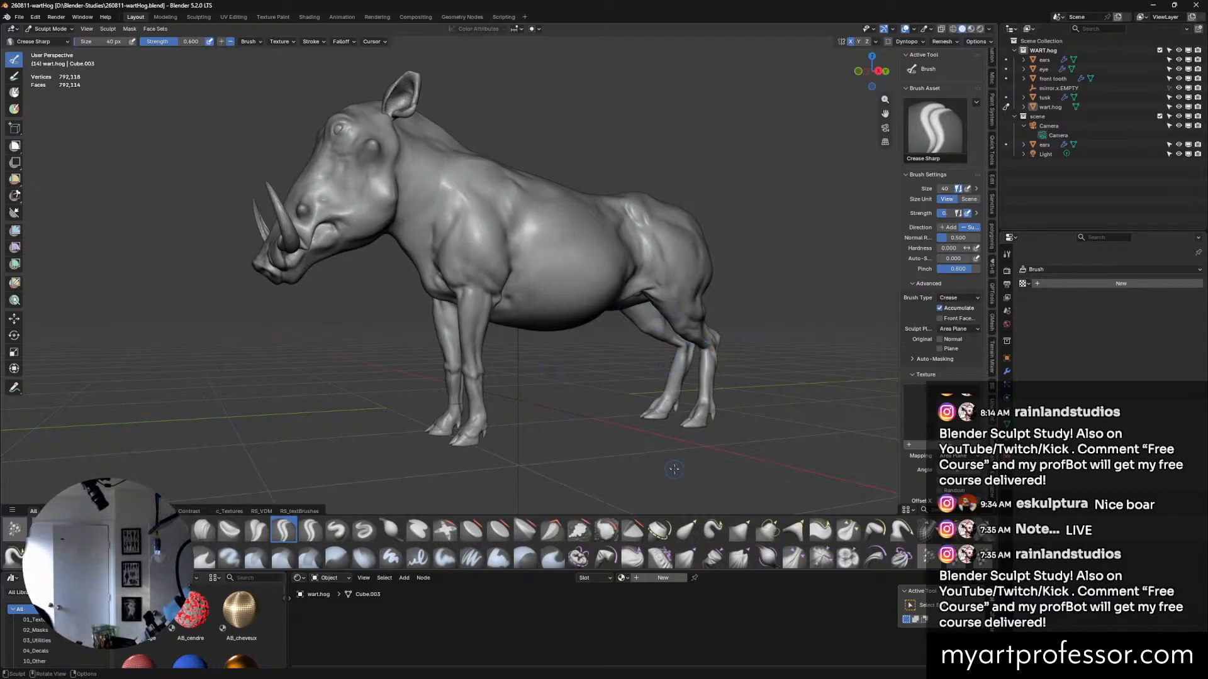
mouse_move(735, 308)
middle_down()
mouse_move(699, 152)
mouse_move(556, 159)
mouse_move(707, 189)
middle_up()
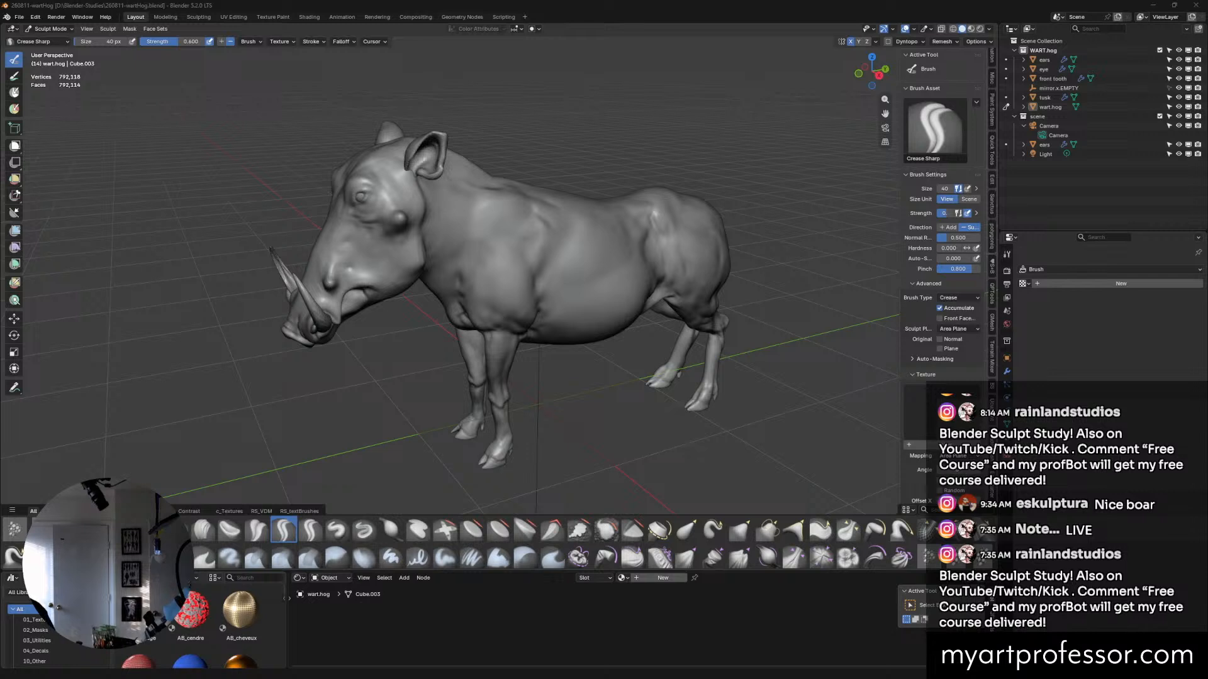
Bring up the reference board and examine the side-profile warthog photo on white beside the frontal head close-up.
drag(0, 37, 680, 103)
middle_drag(747, 148, 586, 283)
middle_drag(227, 360, 597, 287)
middle_drag(472, 291, 690, 202)
scroll(662, 311, down, 2)
middle_drag(174, 177, 410, 306)
scroll(410, 307, up, 3)
scroll(598, 356, up, 3)
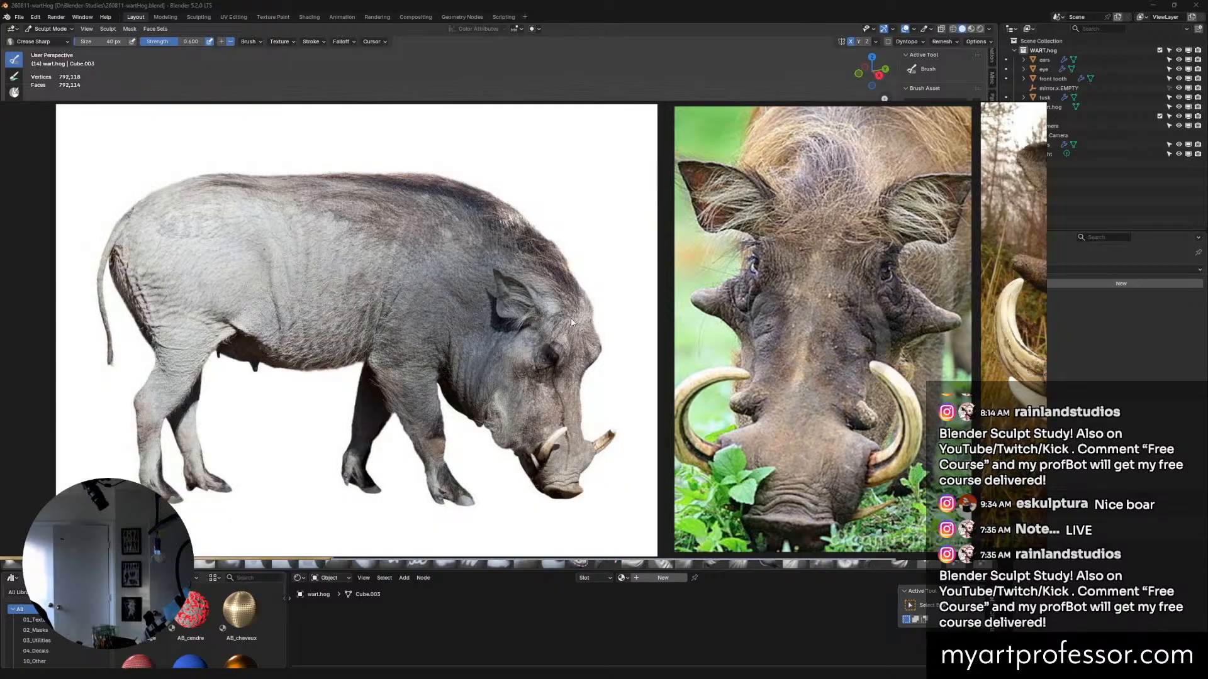
Browse the reference board and examine the warthog photo with the black background for body and leg shapes.
scroll(571, 322, down, 3)
scroll(703, 383, down, 1)
middle_drag(703, 383, 576, 118)
middle_drag(432, 420, 739, 289)
scroll(703, 273, up, 3)
middle_drag(595, 305, 629, 257)
scroll(629, 257, down, 4)
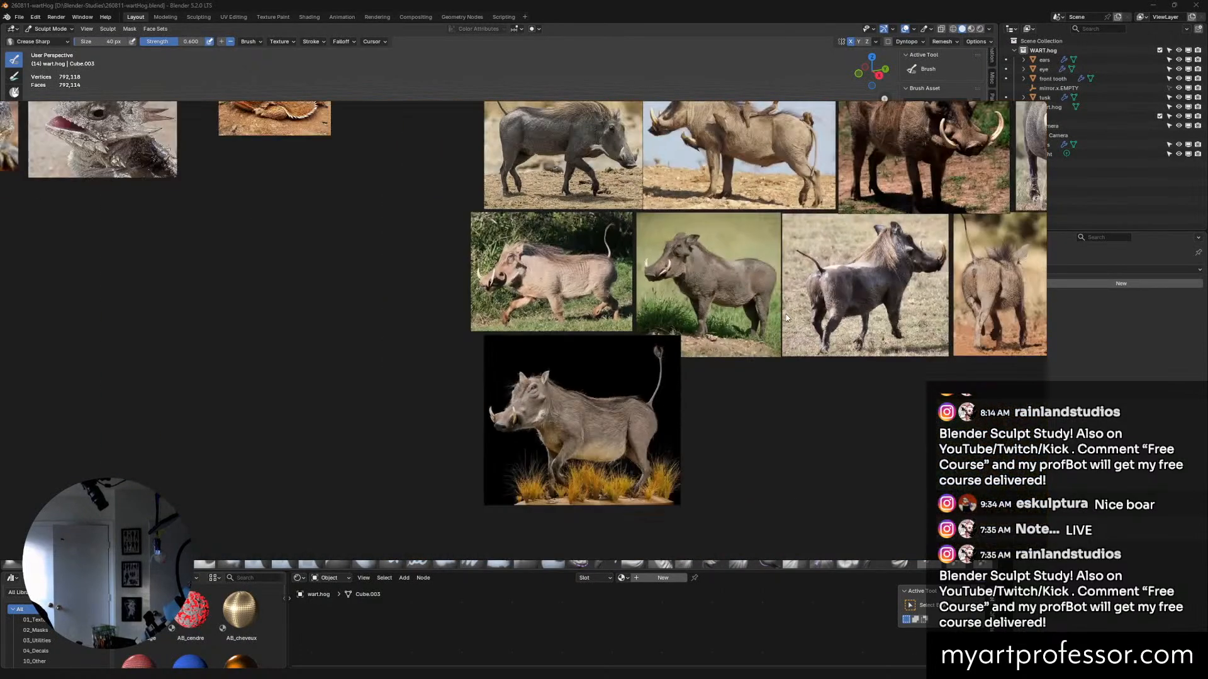
middle_drag(789, 319, 651, 229)
scroll(477, 360, up, 4)
middle_drag(526, 244, 577, 270)
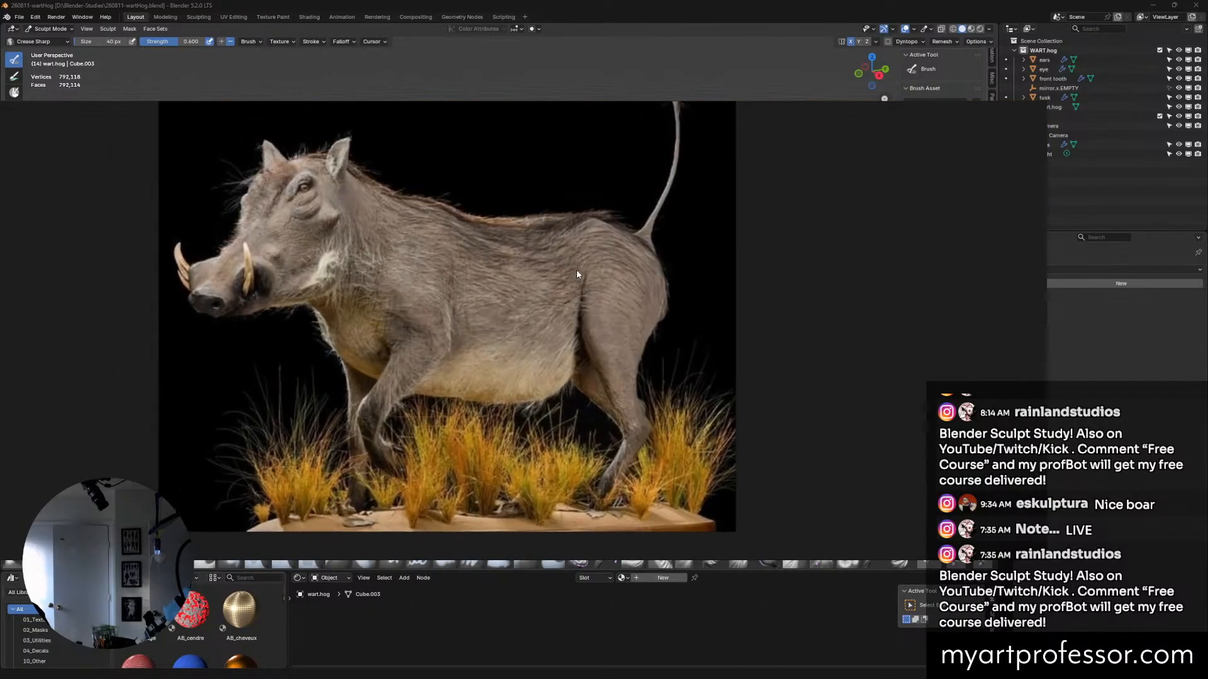
Look along the lower row of warthog references and examine the labelled skeleton diagram.
scroll(683, 278, down, 1)
middle_drag(677, 281, 499, 302)
scroll(698, 248, down, 2)
middle_drag(698, 248, 553, 329)
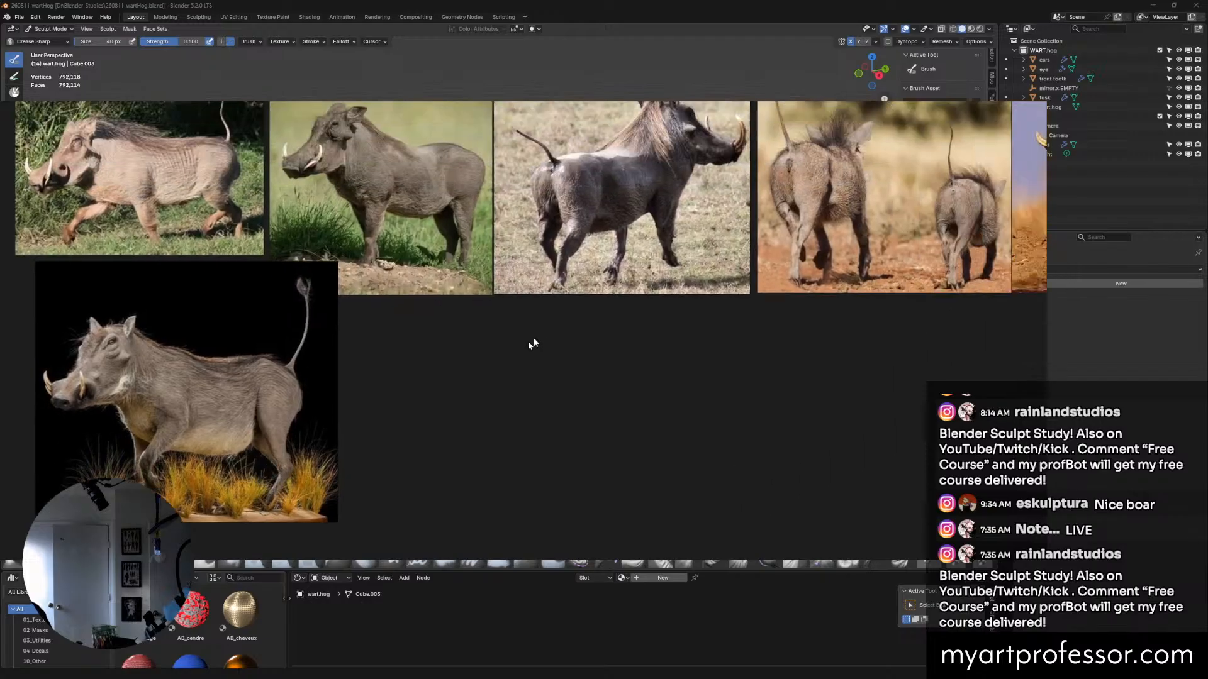
middle_drag(868, 315, 296, 461)
middle_drag(738, 354, 488, 321)
scroll(488, 321, up, 3)
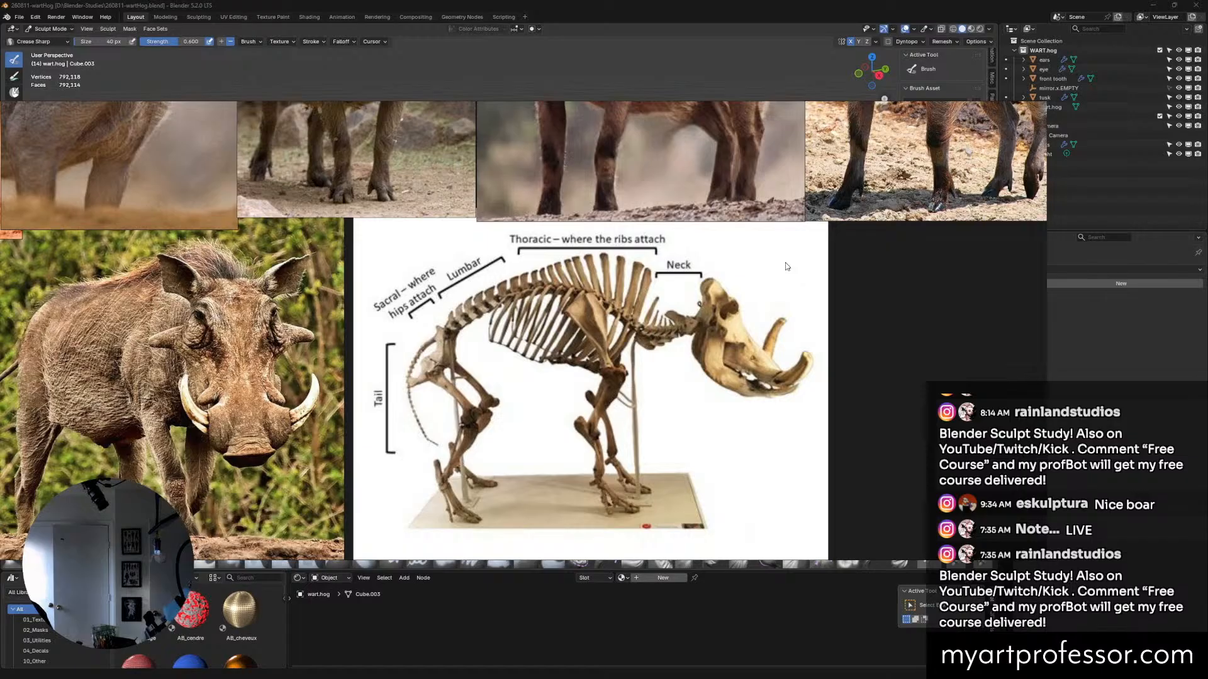
Examine the front-facing standing warthog photos and the full set of references, and return to the sculpt.
scroll(785, 266, down, 8)
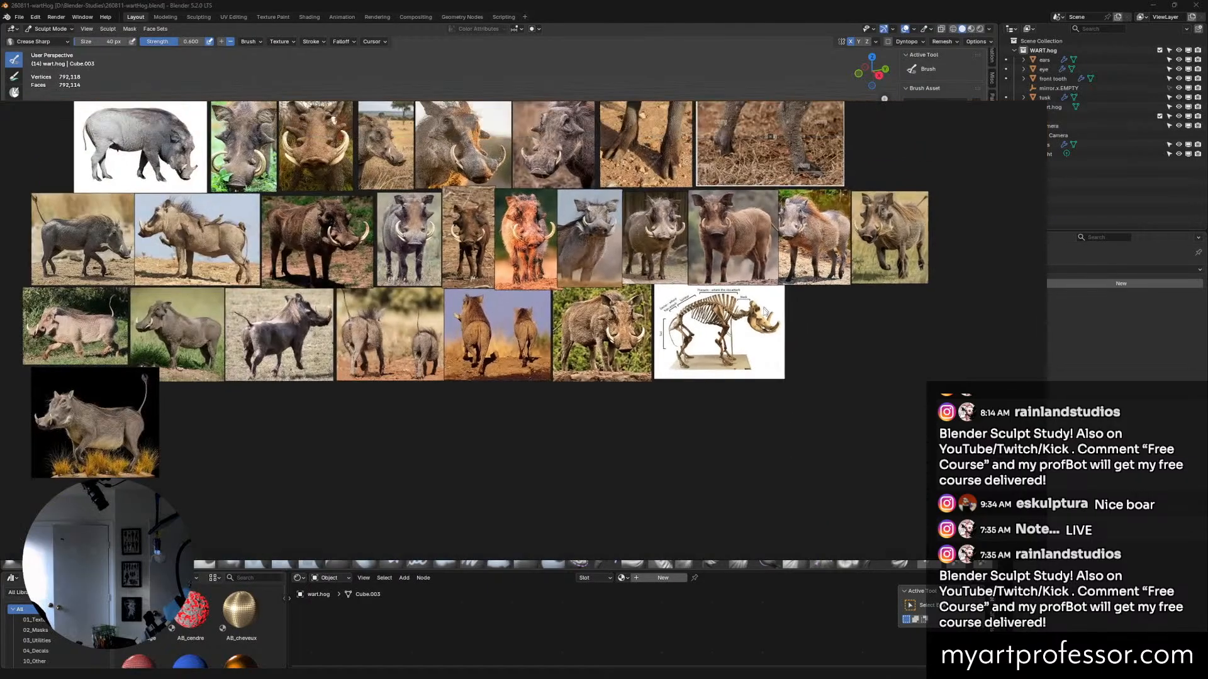
middle_drag(767, 296, 748, 337)
middle_drag(542, 330, 700, 297)
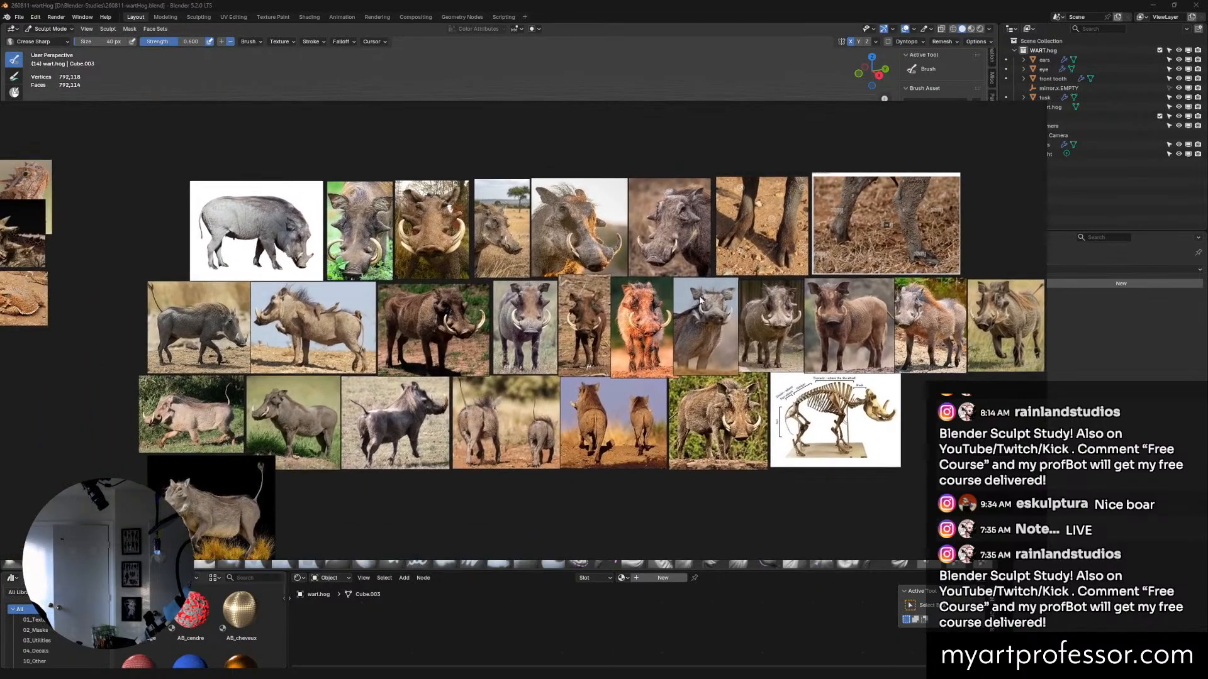
scroll(700, 301, up, 8)
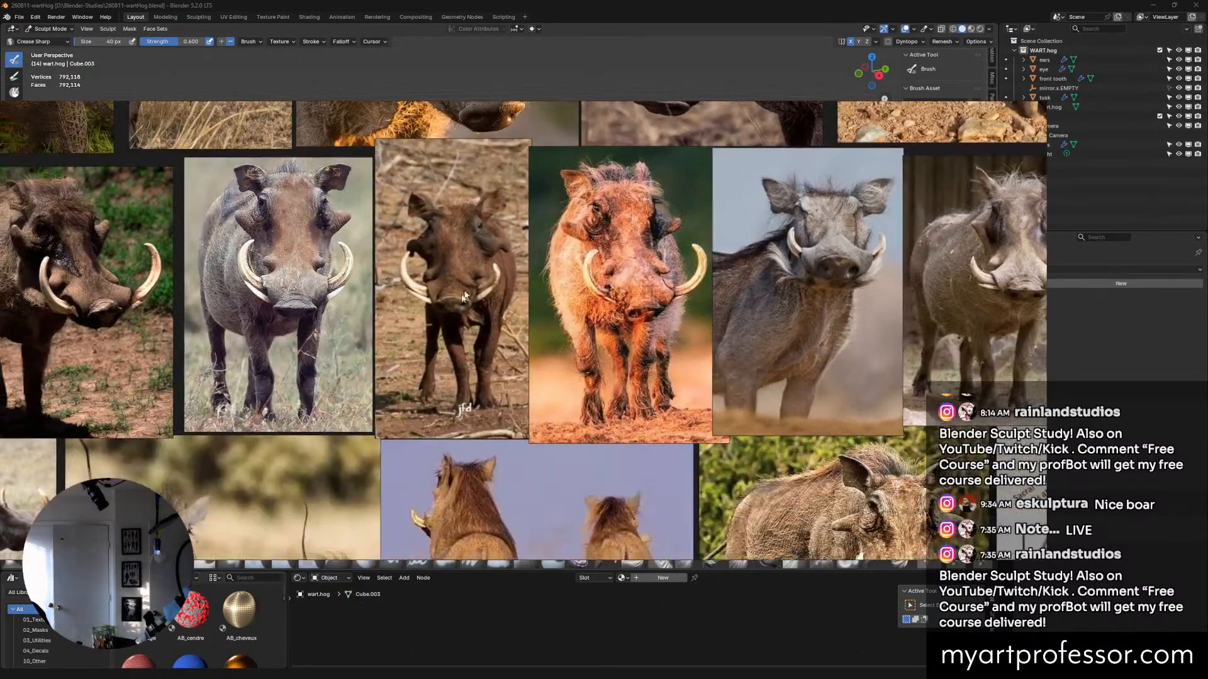
scroll(623, 265, down, 5)
scroll(644, 274, up, 3)
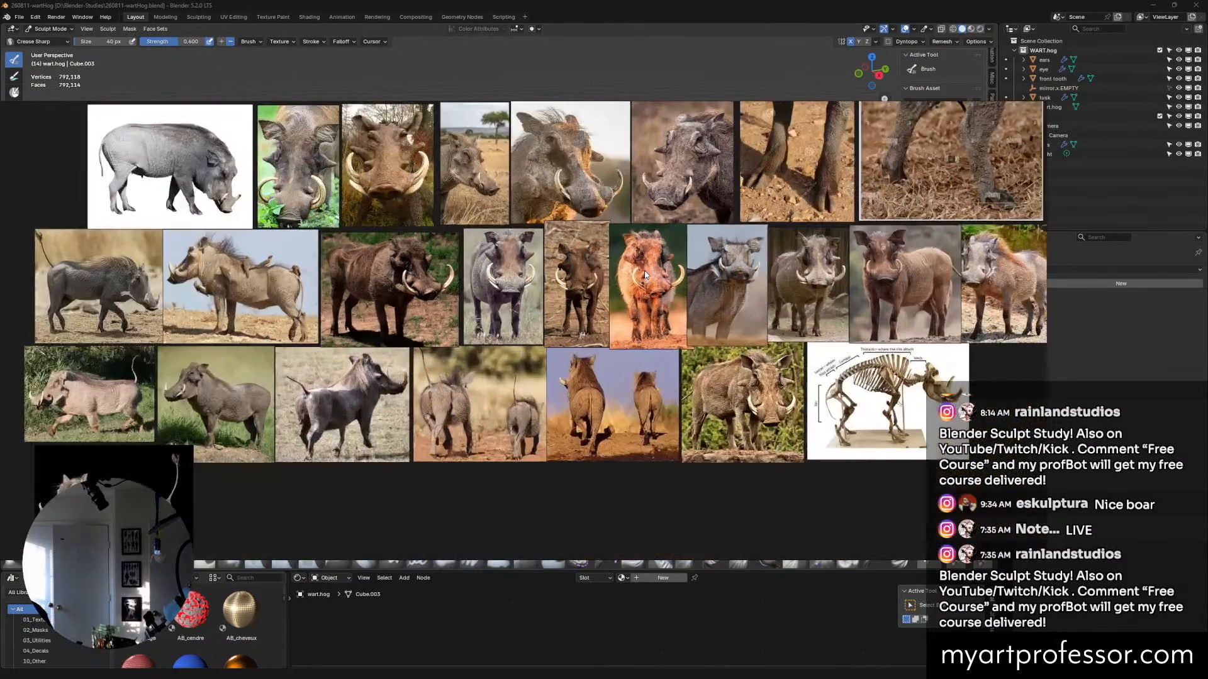
click(662, 104)
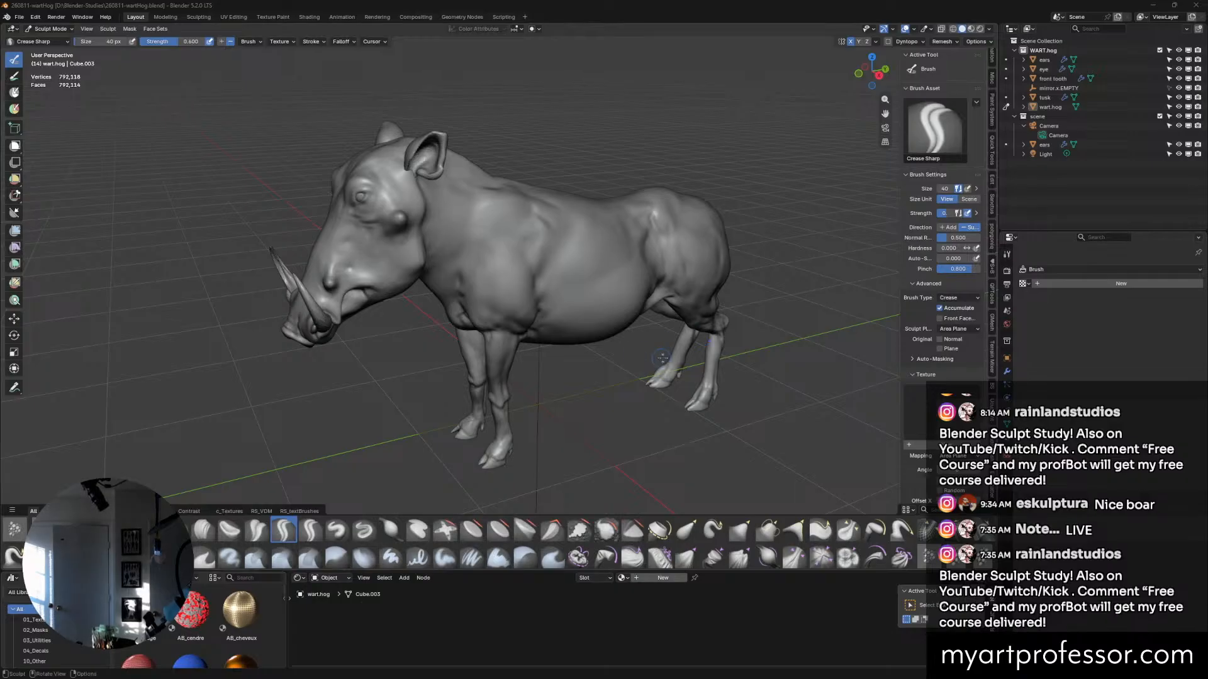
Reshape the front hooves of the warthog with the Grab brush.
mouse_move(647, 410)
middle_down()
mouse_move(681, 405)
mouse_move(658, 406)
mouse_move(679, 403)
mouse_move(597, 363)
mouse_move(660, 399)
middle_up()
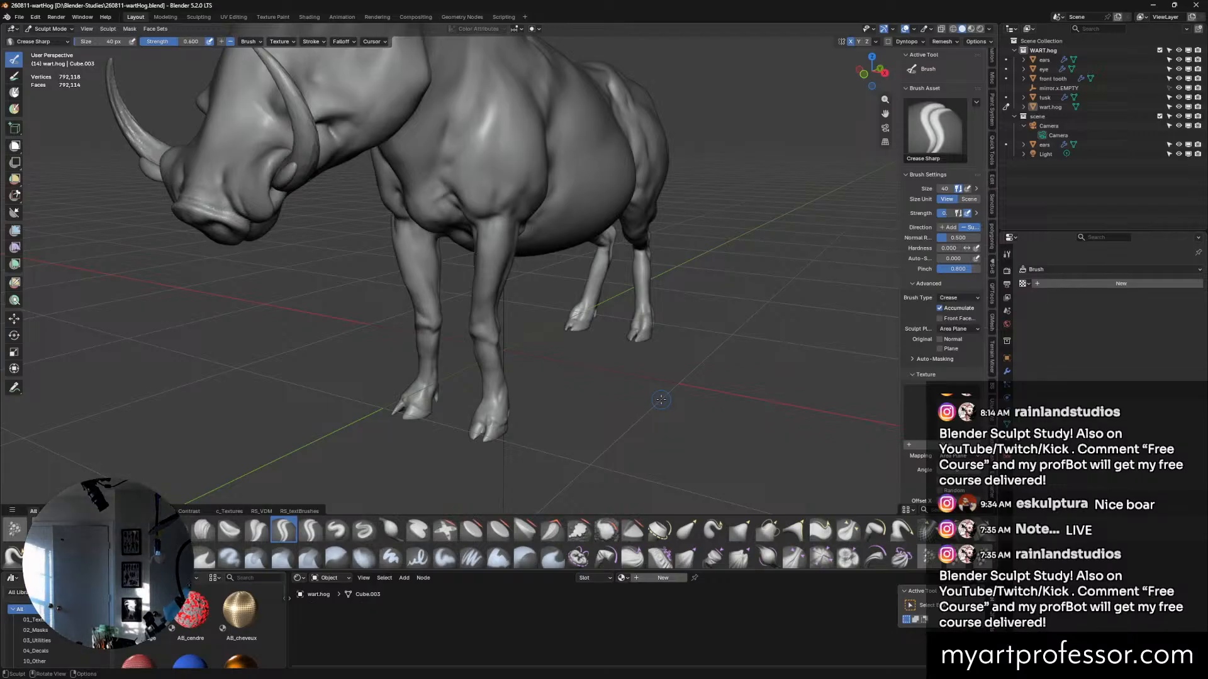
middle_drag(708, 343, 699, 362)
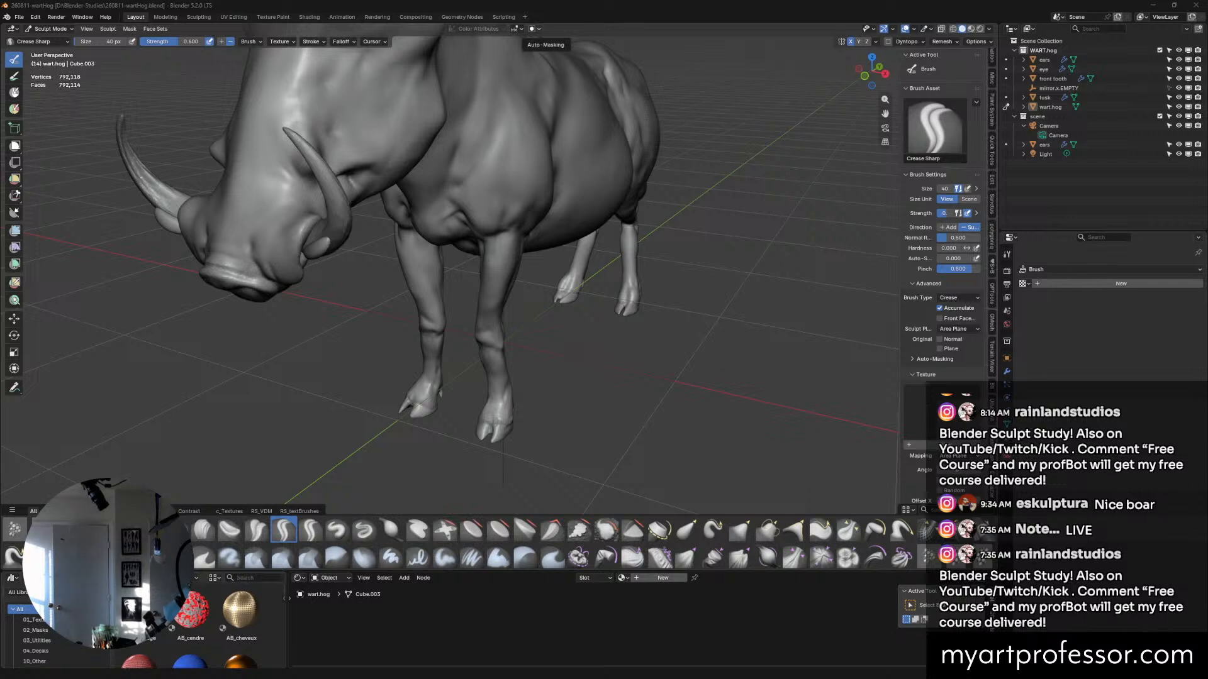
middle_drag(698, 275, 657, 155)
middle_drag(538, 255, 755, 522)
click(741, 532)
mouse_move(628, 289)
middle_down()
mouse_move(575, 316)
mouse_move(639, 304)
middle_up()
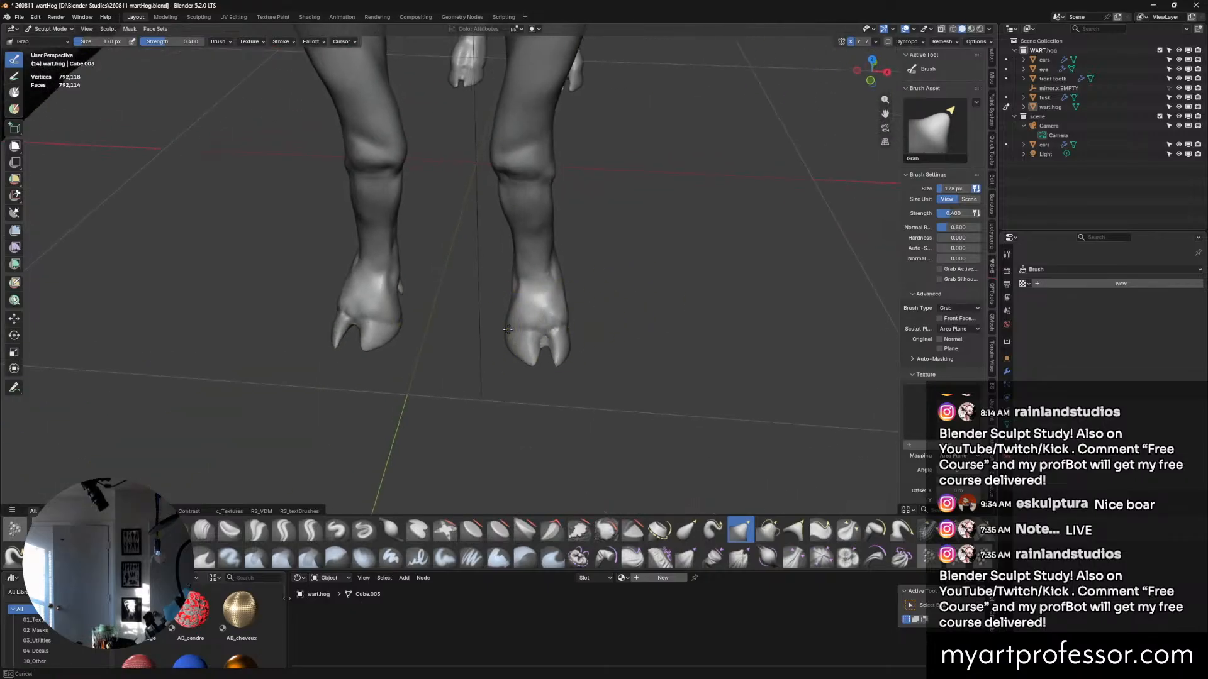
middle_drag(539, 318, 574, 293)
mouse_move(501, 328)
middle_down()
mouse_move(520, 304)
mouse_move(545, 329)
mouse_move(539, 318)
mouse_move(598, 310)
middle_up()
mouse_move(504, 350)
middle_down()
mouse_move(490, 371)
mouse_move(610, 342)
mouse_move(598, 355)
middle_up()
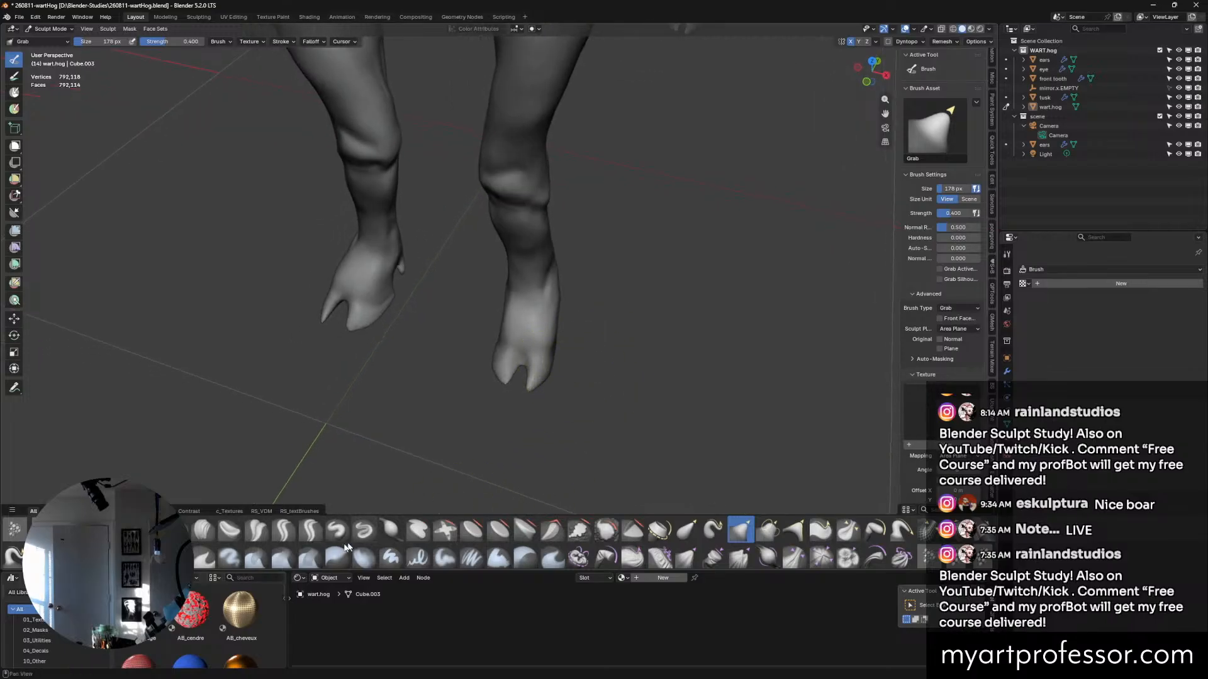
Carve the groove between the toes up the front of the front hooves with the Crease Sharp brush at 56 px.
click(283, 531)
key(f)
click(570, 334)
middle_drag(569, 333, 551, 330)
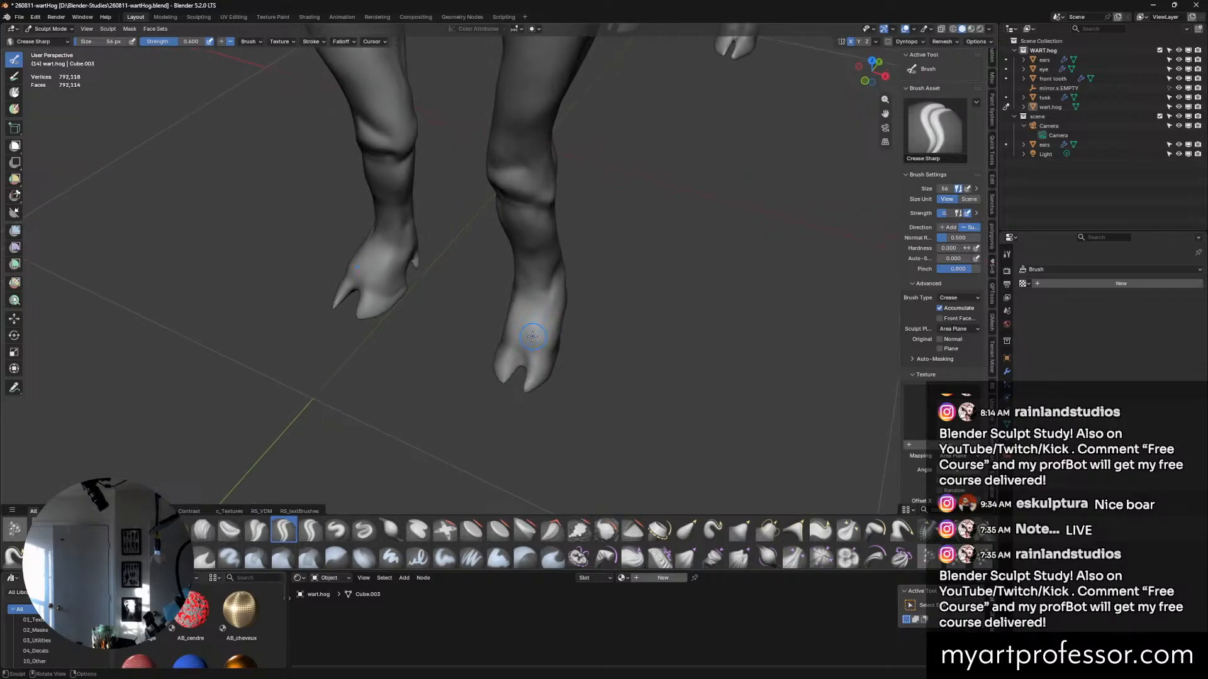
middle_drag(526, 330, 610, 377)
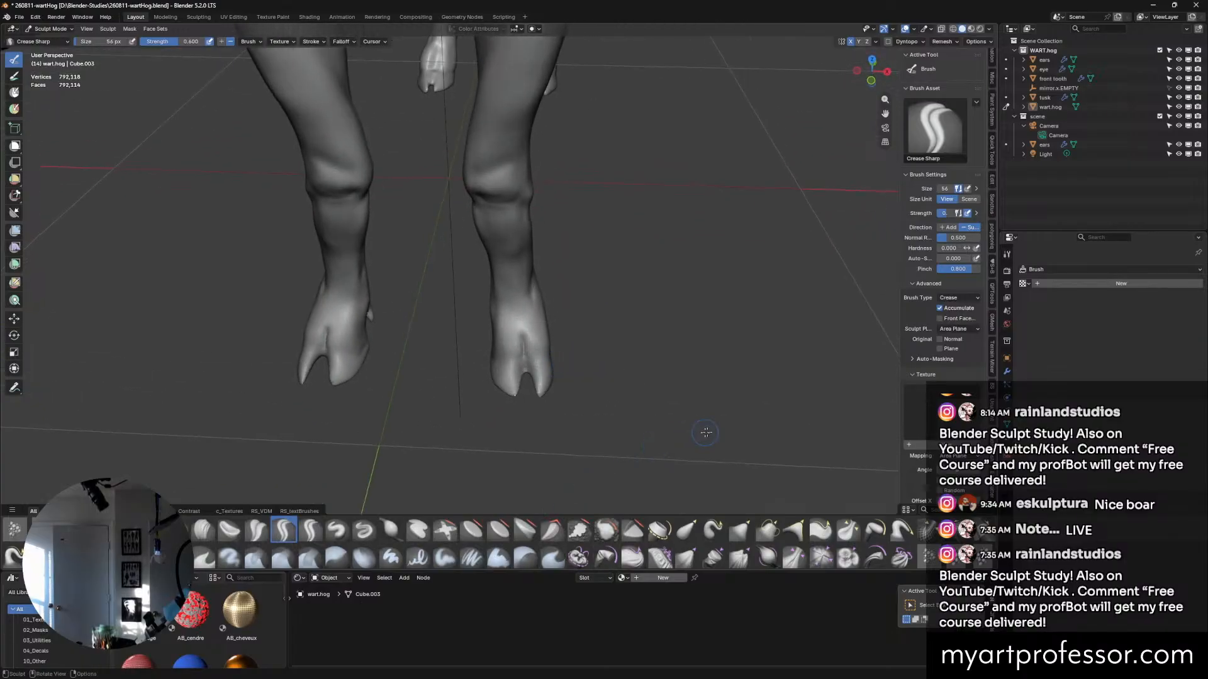
Flatten the sides and lower edges of the front hooves with the Scrape/Fill brush at 102 px.
middle_drag(692, 434, 634, 532)
click(579, 530)
mouse_move(566, 377)
middle_down()
mouse_move(554, 393)
mouse_move(486, 366)
middle_up()
key(f)
click(554, 396)
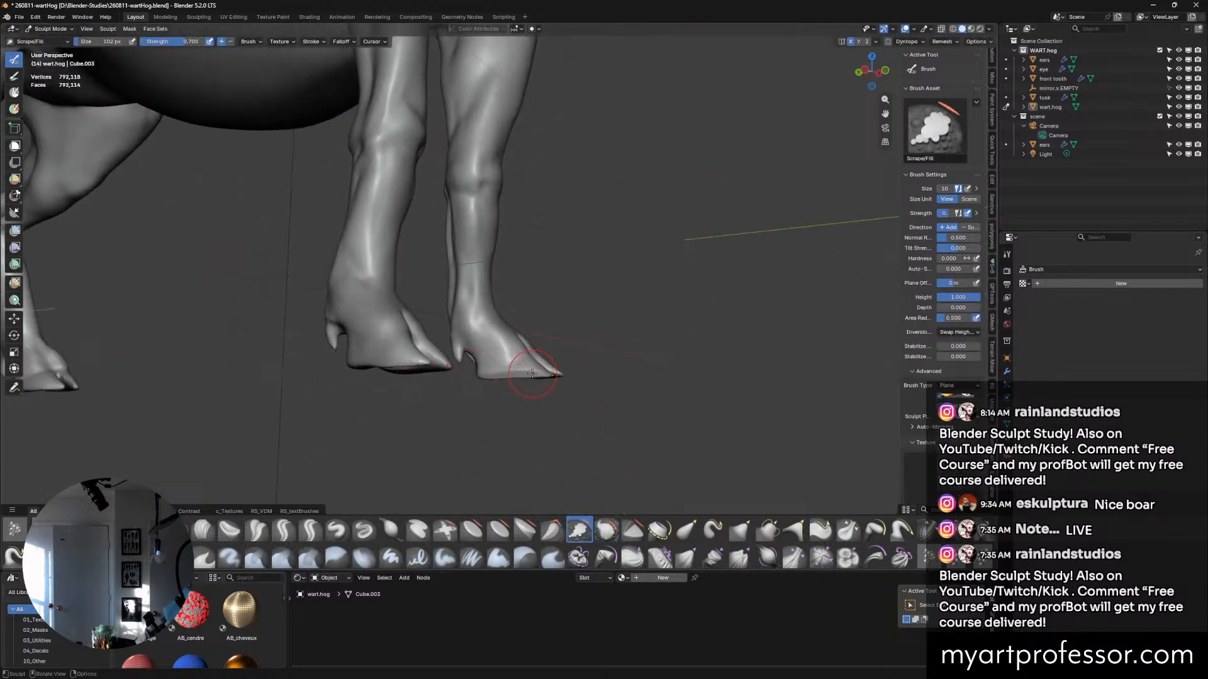
mouse_move(556, 371)
middle_down()
mouse_move(572, 383)
mouse_move(536, 386)
mouse_move(551, 389)
mouse_move(591, 345)
mouse_move(546, 402)
middle_up()
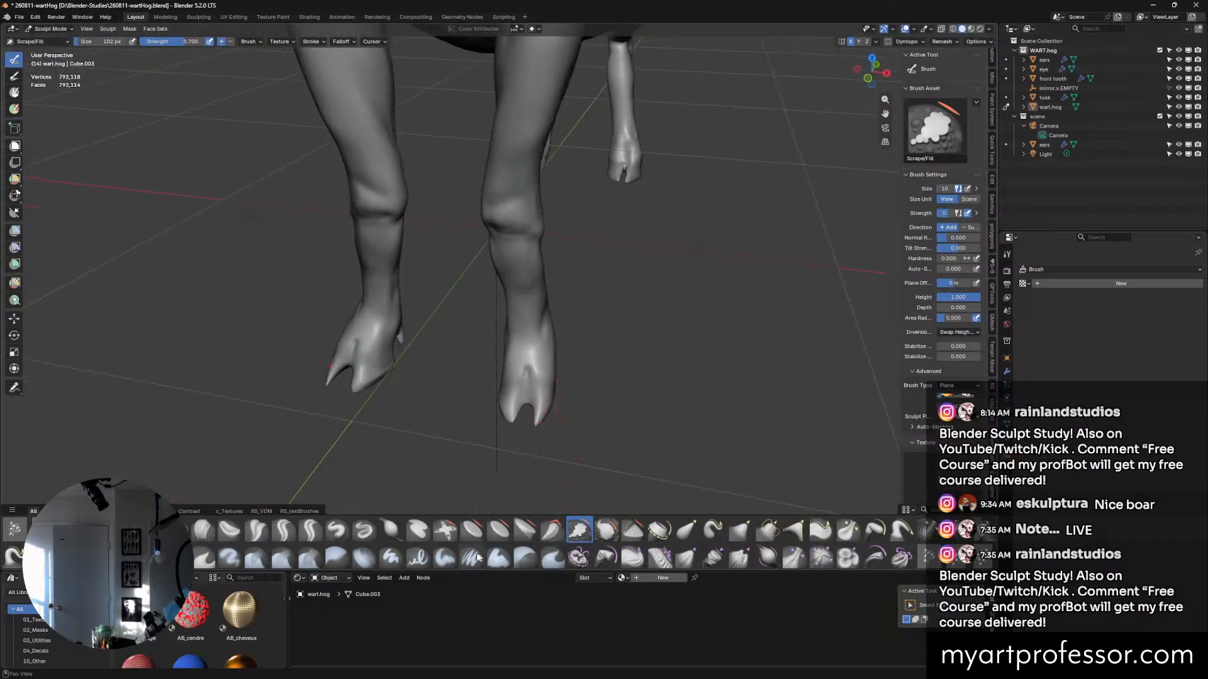
Swell the toes around the cleft of the front hooves with the Inflate/Deflate brush at 44 px.
click(391, 530)
middle_drag(441, 440, 554, 394)
key(f)
middle_drag(590, 385, 541, 392)
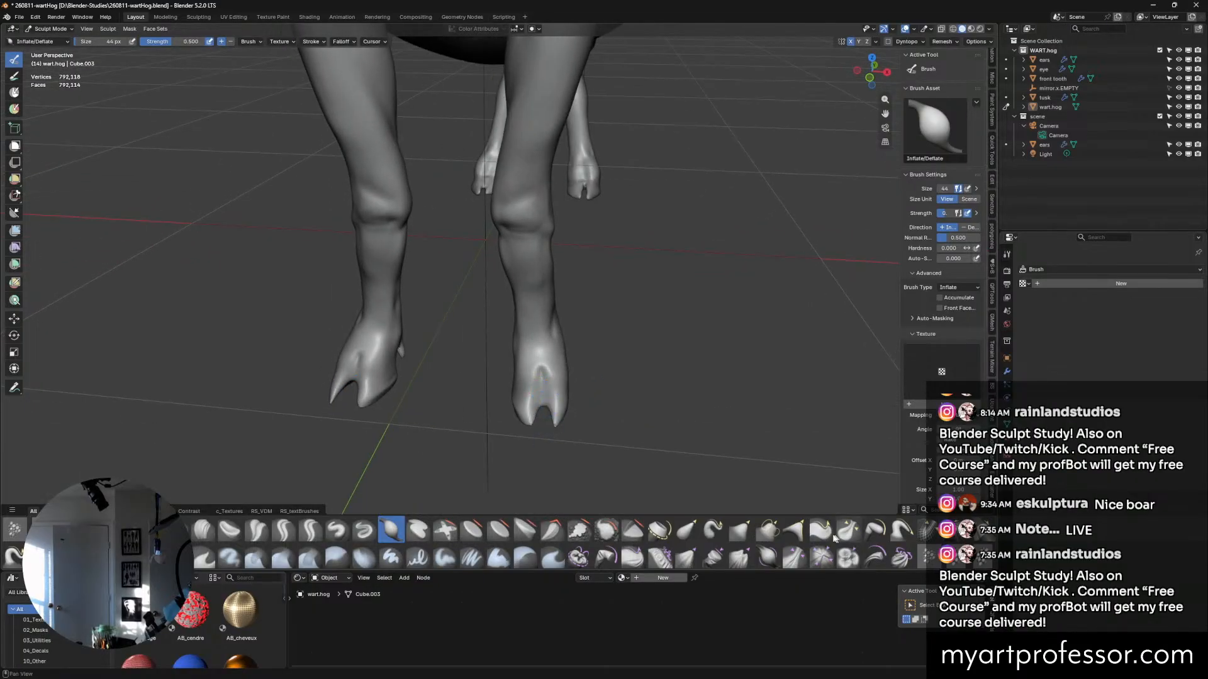
Open up the cleft and separate the toes of the front hooves with the Pull brush.
click(902, 530)
key(f)
click(552, 399)
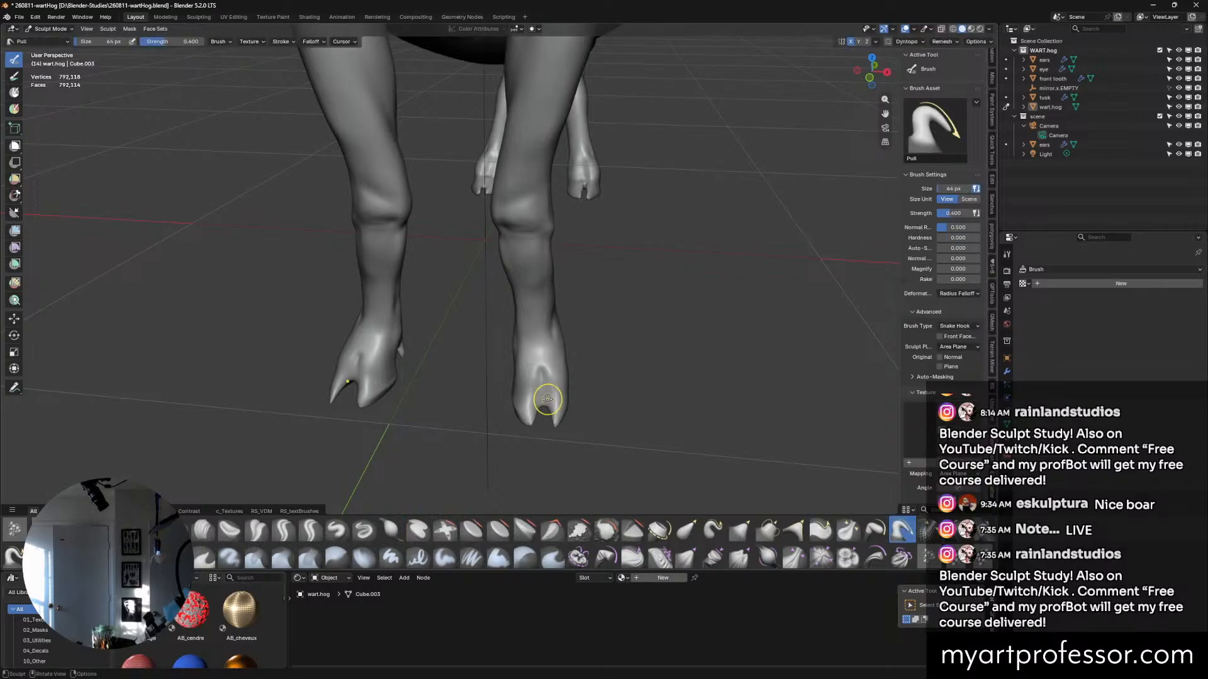
middle_drag(541, 386, 609, 304)
middle_drag(548, 383, 584, 461)
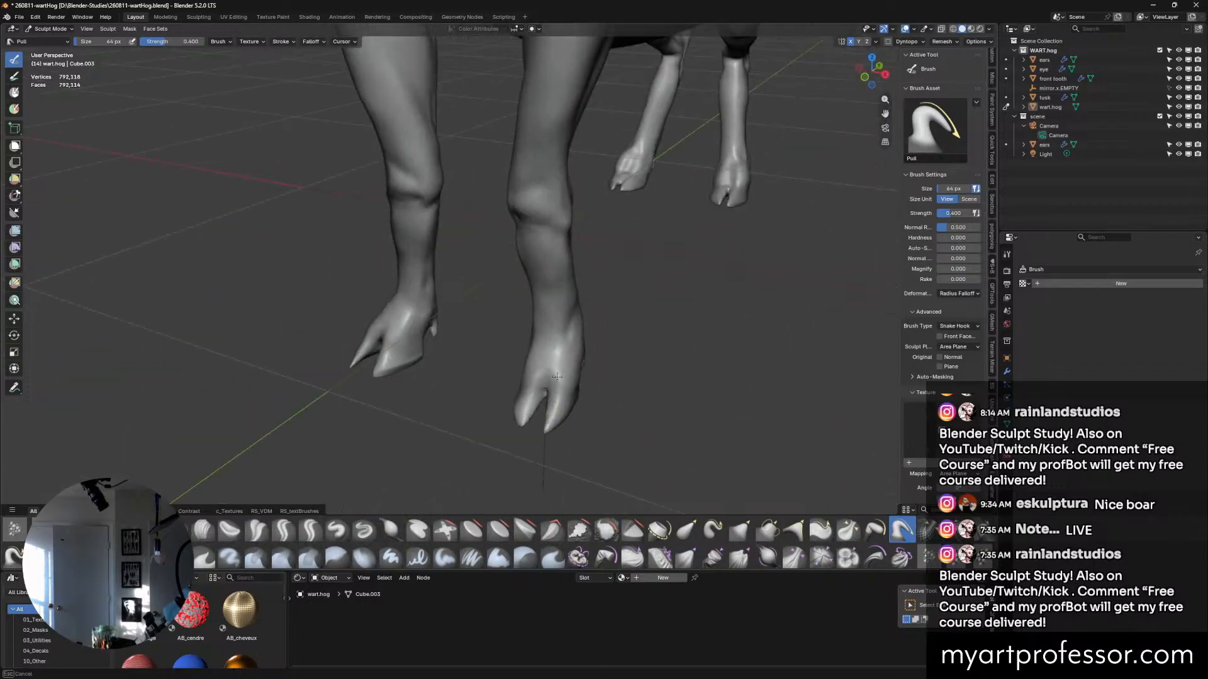
middle_drag(609, 370, 620, 327)
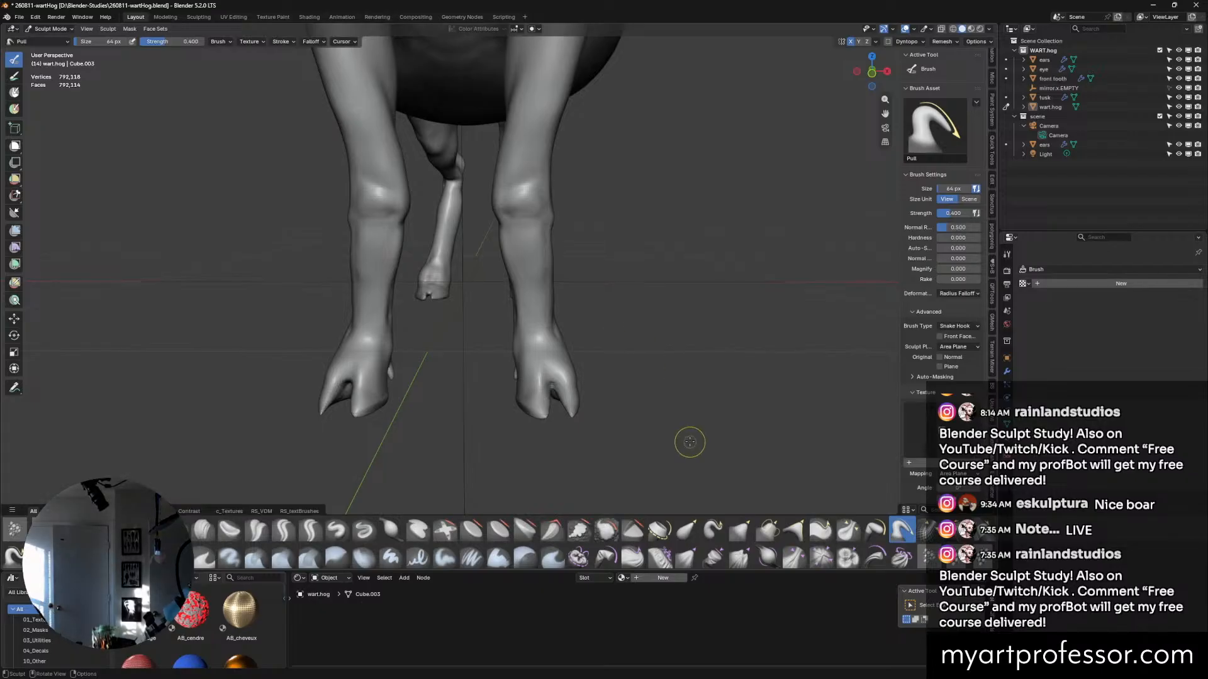
middle_drag(660, 466, 625, 326)
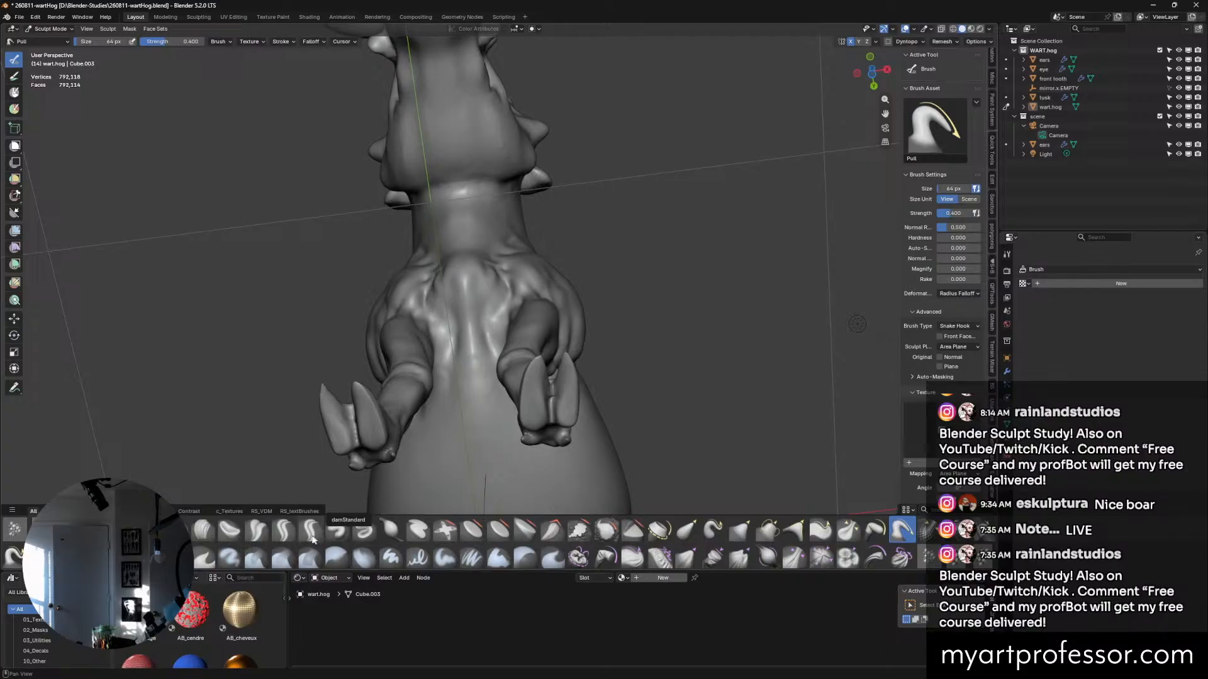
Crease the undersides of the front hooves between the toes with the Crease Sharp brush.
click(283, 530)
middle_drag(554, 402, 570, 365)
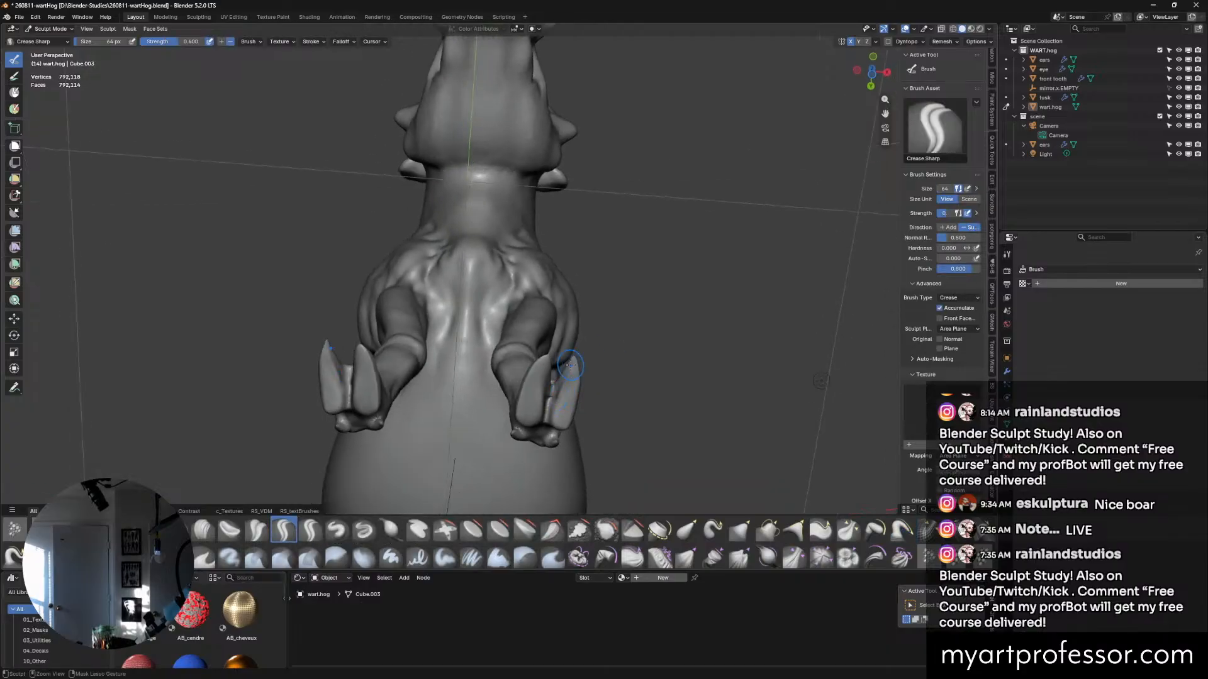
drag(563, 390, 568, 379)
mouse_move(570, 363)
middle_down()
mouse_move(604, 383)
mouse_move(585, 385)
middle_up()
drag(565, 395, 568, 387)
mouse_move(567, 387)
middle_down()
mouse_move(579, 373)
mouse_move(619, 420)
mouse_move(625, 410)
mouse_move(604, 413)
mouse_move(606, 398)
mouse_move(642, 303)
mouse_move(660, 330)
middle_up()
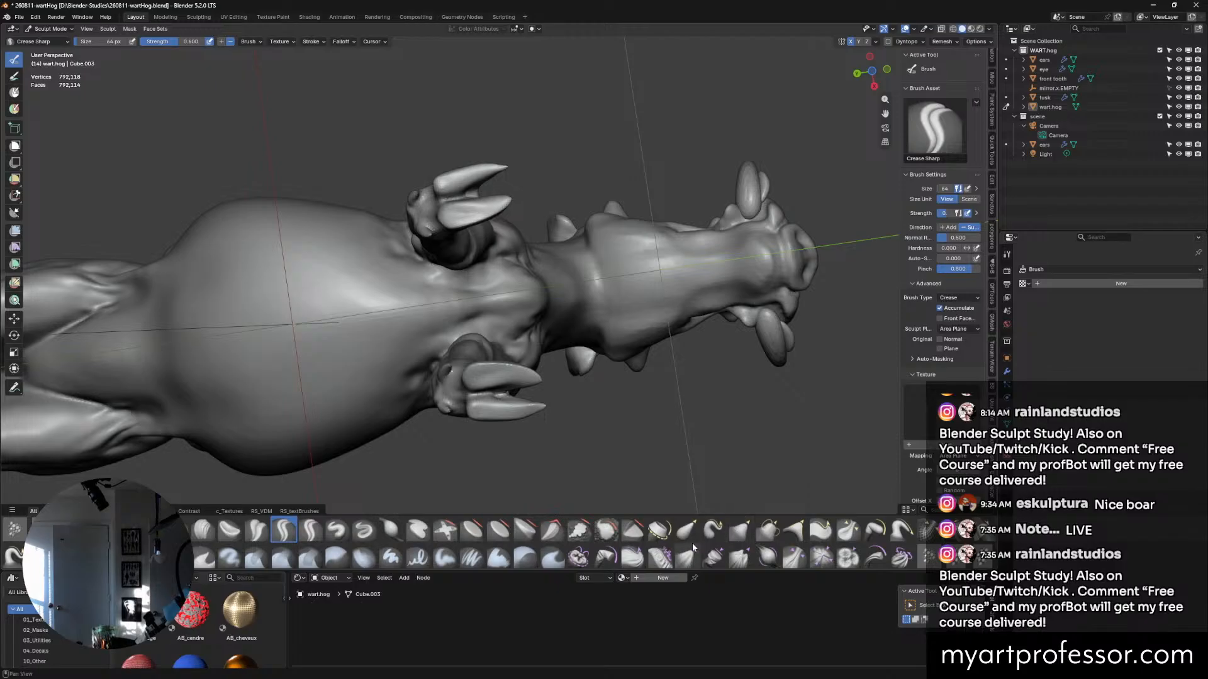
Adjust the toe shape and outline of the front hooves with the Grab brush at 102 px, working from below and the side.
click(740, 530)
middle_drag(663, 403, 562, 352)
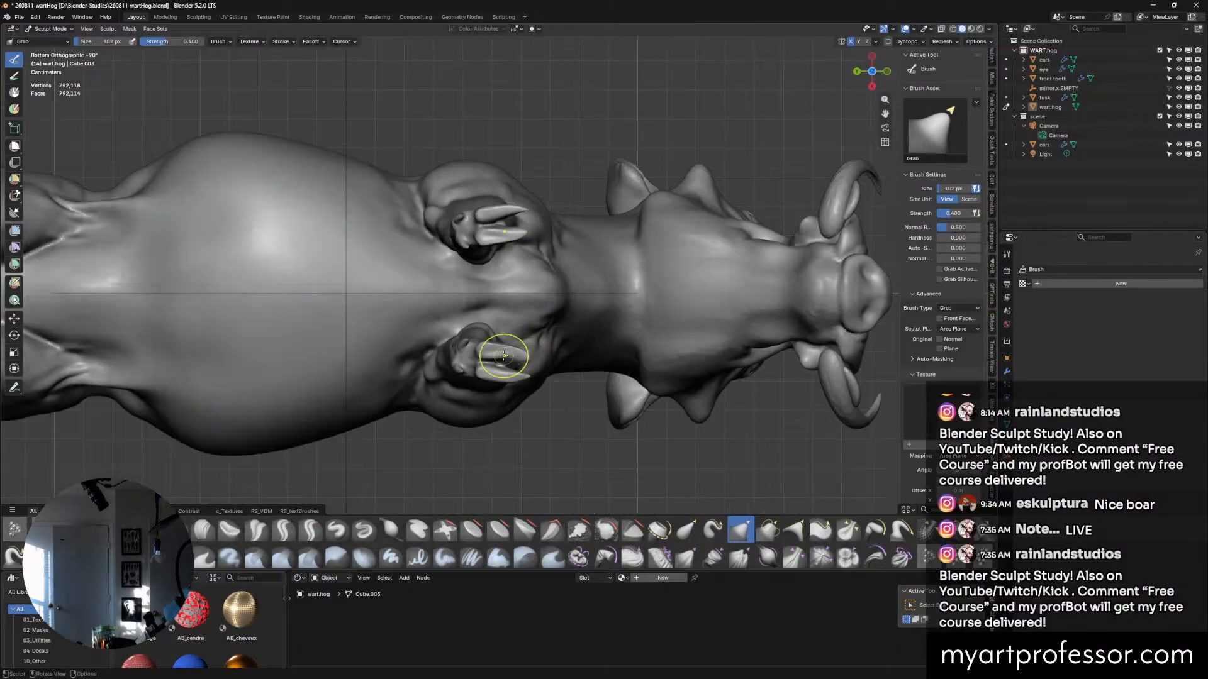
drag(510, 356, 517, 358)
mouse_move(614, 393)
middle_down()
mouse_move(629, 422)
mouse_move(509, 472)
middle_up()
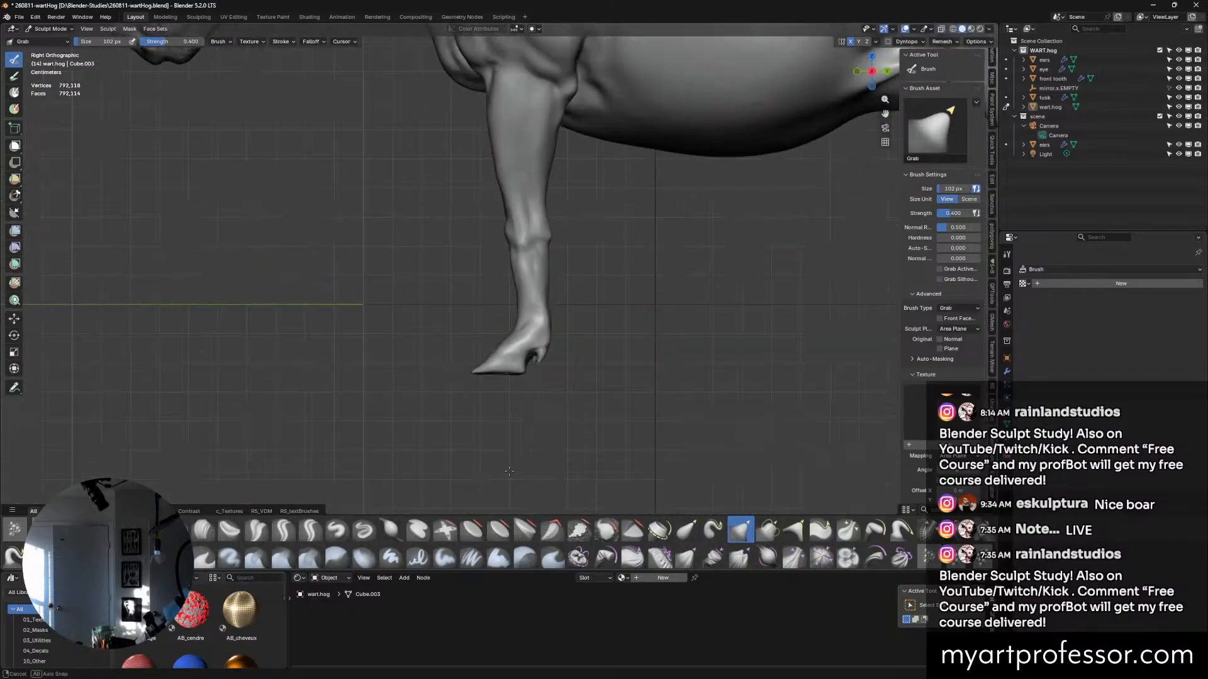
middle_drag(593, 377, 628, 405)
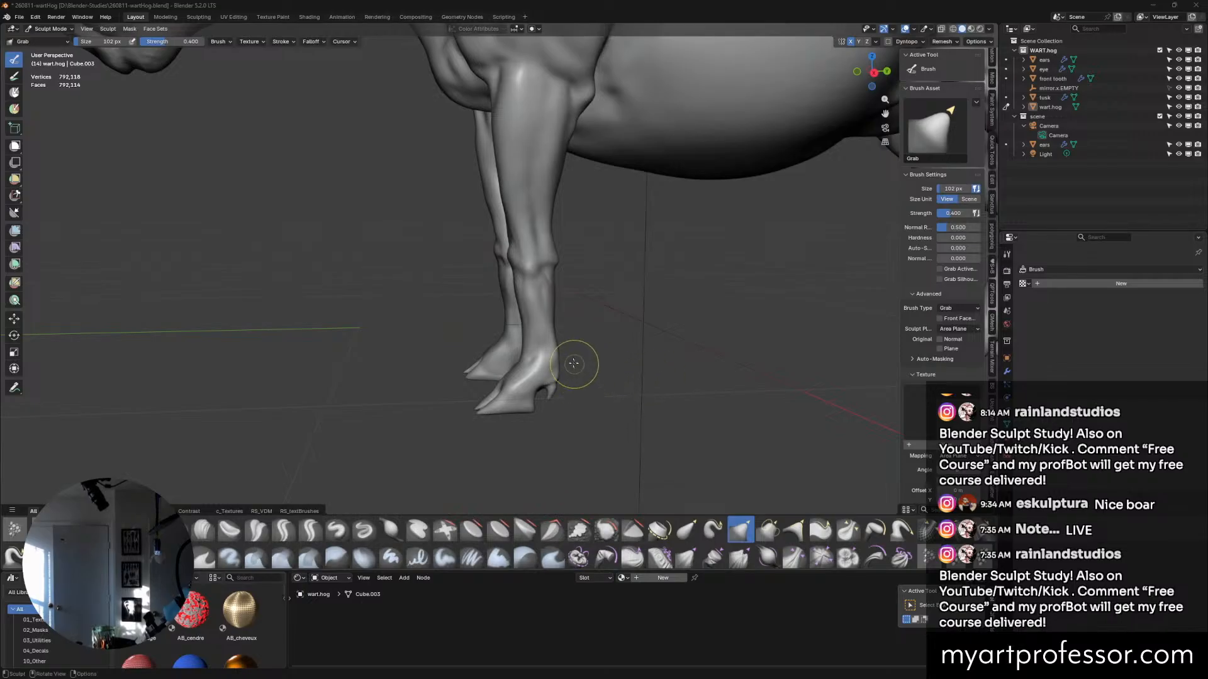
middle_drag(639, 410, 757, 400)
mouse_move(676, 392)
middle_down()
mouse_move(647, 358)
mouse_move(611, 376)
mouse_move(621, 342)
middle_up()
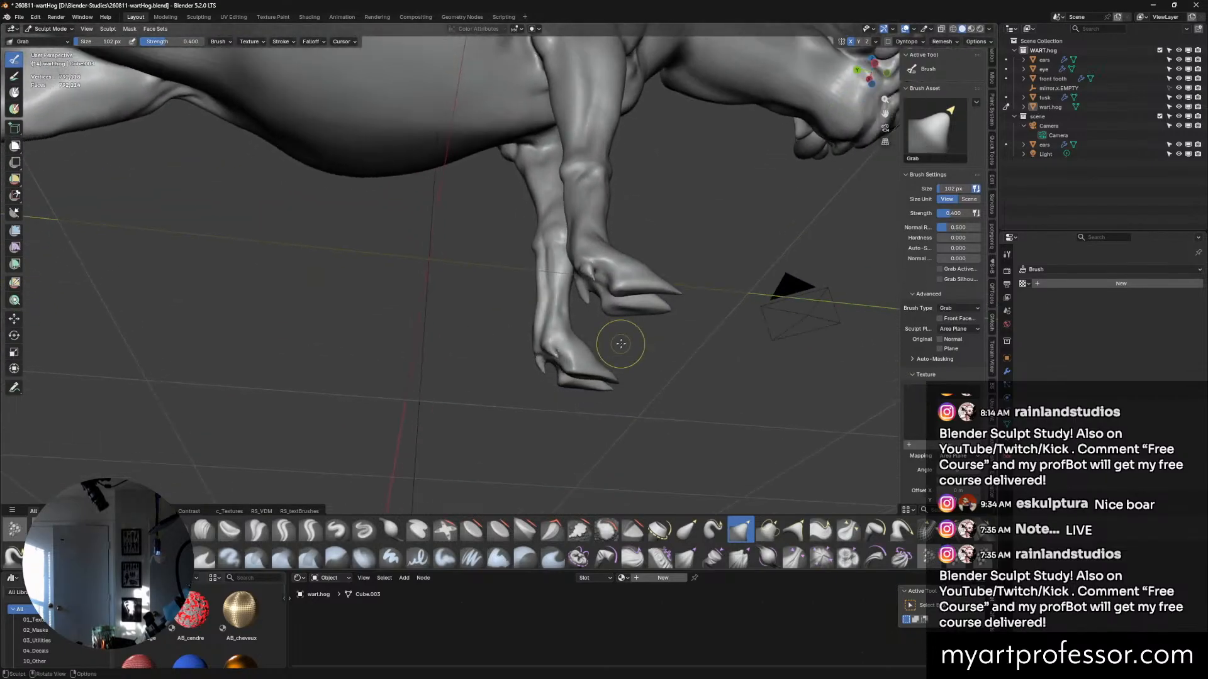
Flatten the soles and the rear of the front hooves with the Scrape/Fill brush, reducing its size to 62 px.
click(577, 532)
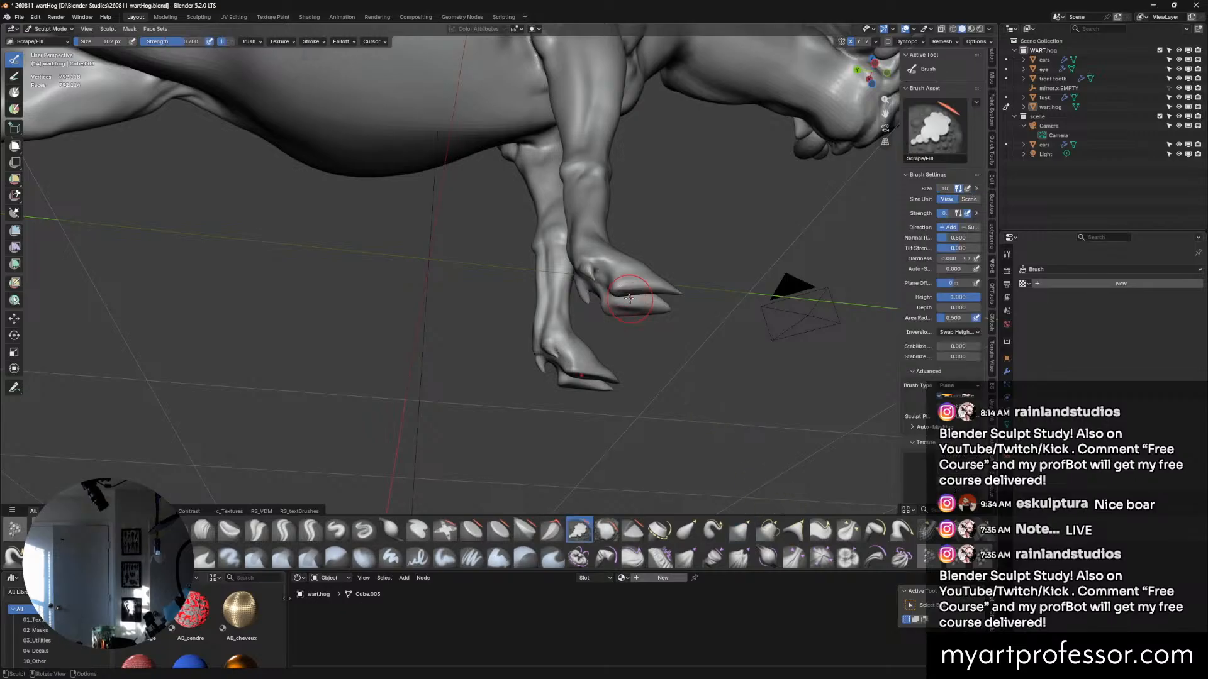
middle_drag(614, 290, 586, 306)
mouse_move(591, 306)
mouse_down()
mouse_move(614, 303)
mouse_move(579, 300)
mouse_up()
mouse_move(640, 302)
middle_down()
mouse_move(630, 348)
mouse_move(586, 309)
middle_up()
mouse_move(587, 308)
mouse_down()
mouse_move(576, 306)
mouse_move(585, 311)
mouse_up()
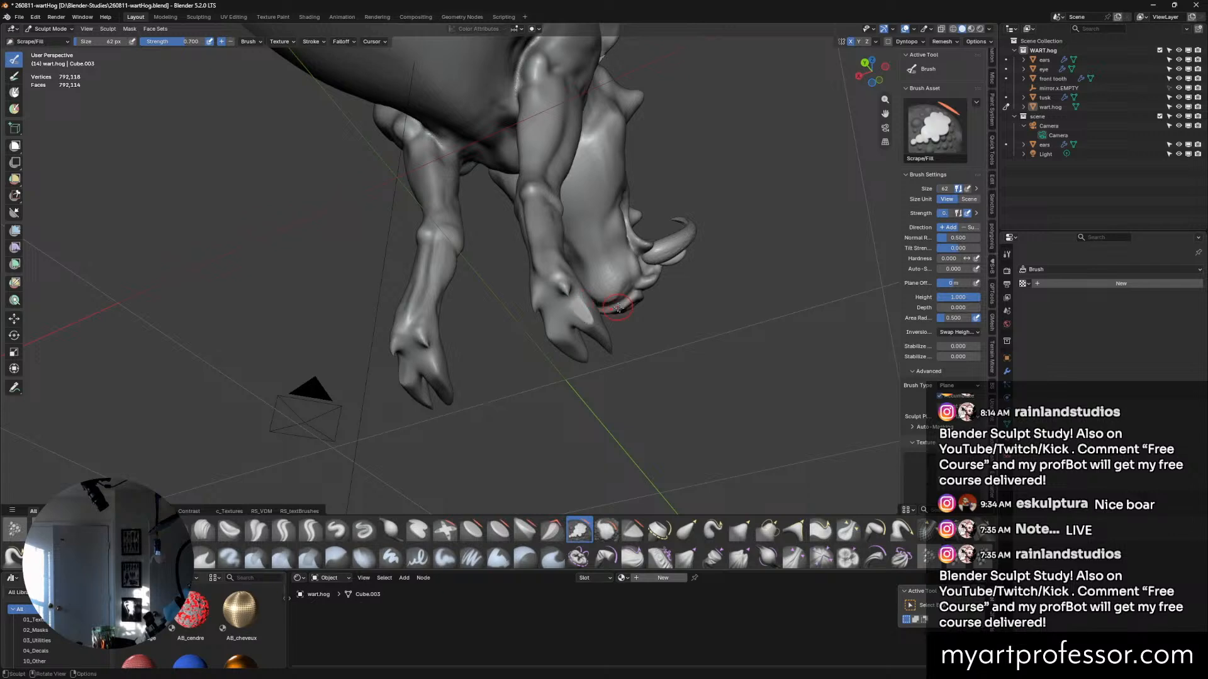
middle_drag(585, 310, 651, 346)
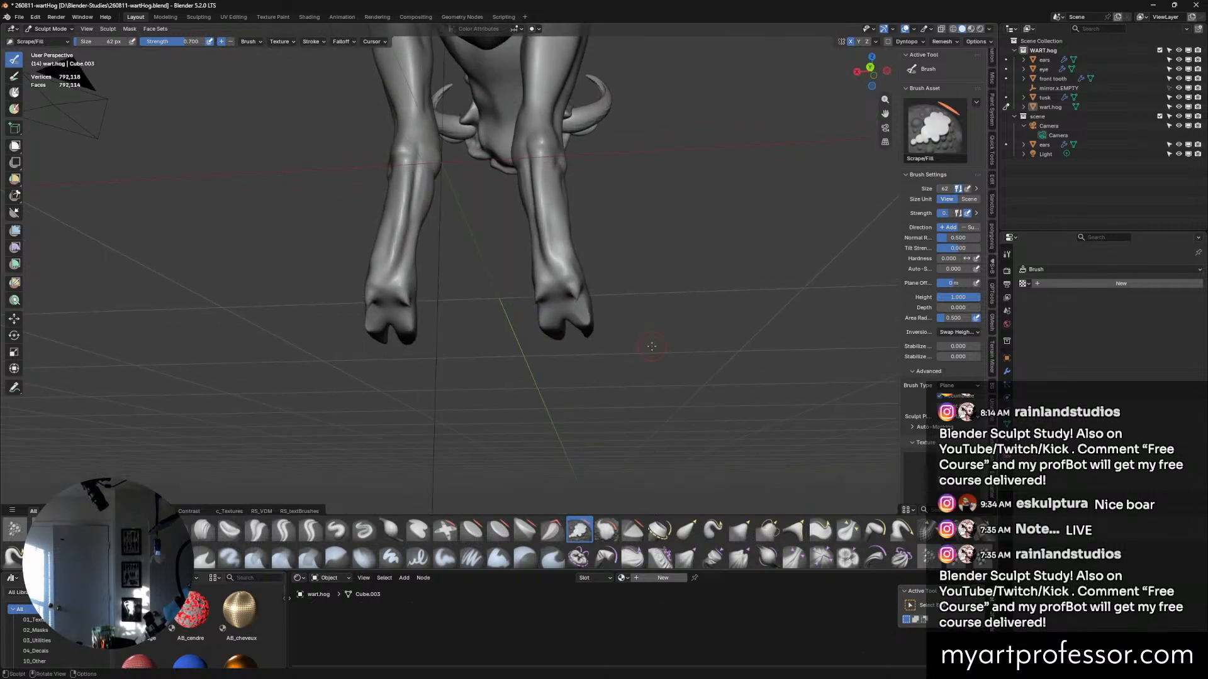
Narrow the cleft between the toes of the front hooves with the Grab brush at 96 px.
mouse_move(652, 346)
middle_down()
mouse_move(629, 313)
mouse_move(544, 319)
mouse_move(590, 304)
mouse_move(556, 267)
mouse_move(578, 280)
mouse_move(530, 253)
middle_up()
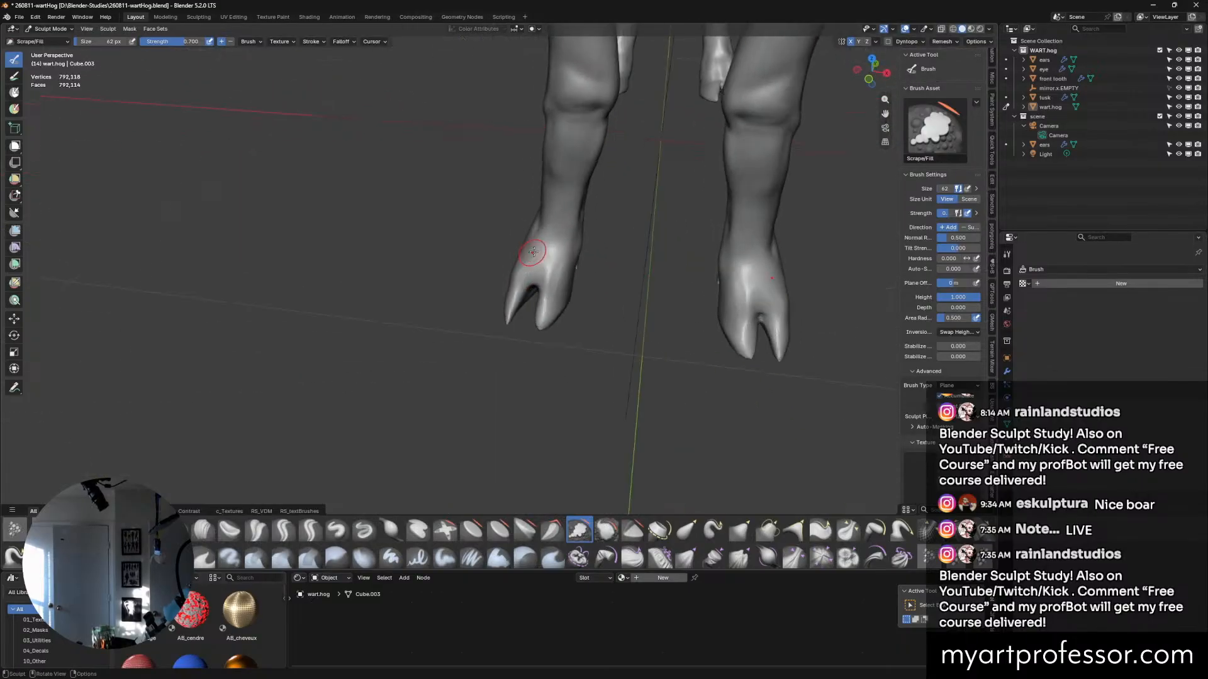
middle_drag(636, 481, 590, 491)
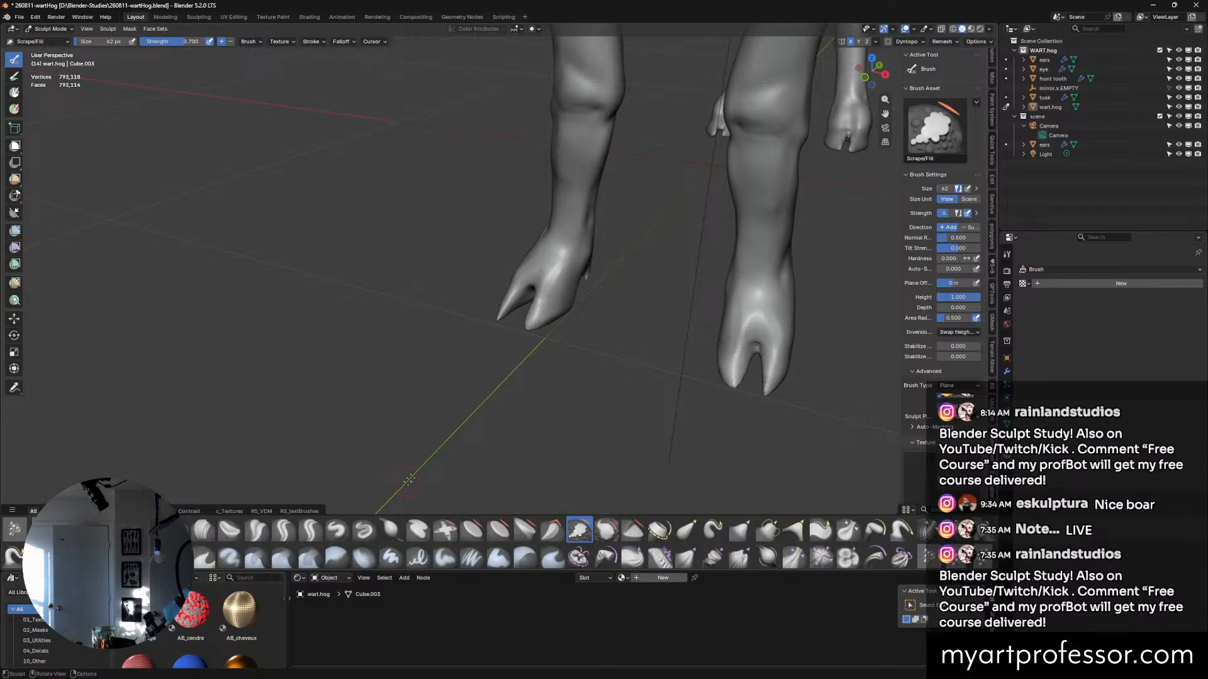
click(391, 530)
mouse_move(478, 352)
middle_down()
mouse_move(509, 302)
mouse_move(526, 308)
mouse_move(505, 317)
mouse_move(511, 343)
mouse_move(569, 341)
middle_up()
click(740, 530)
key(f)
click(590, 364)
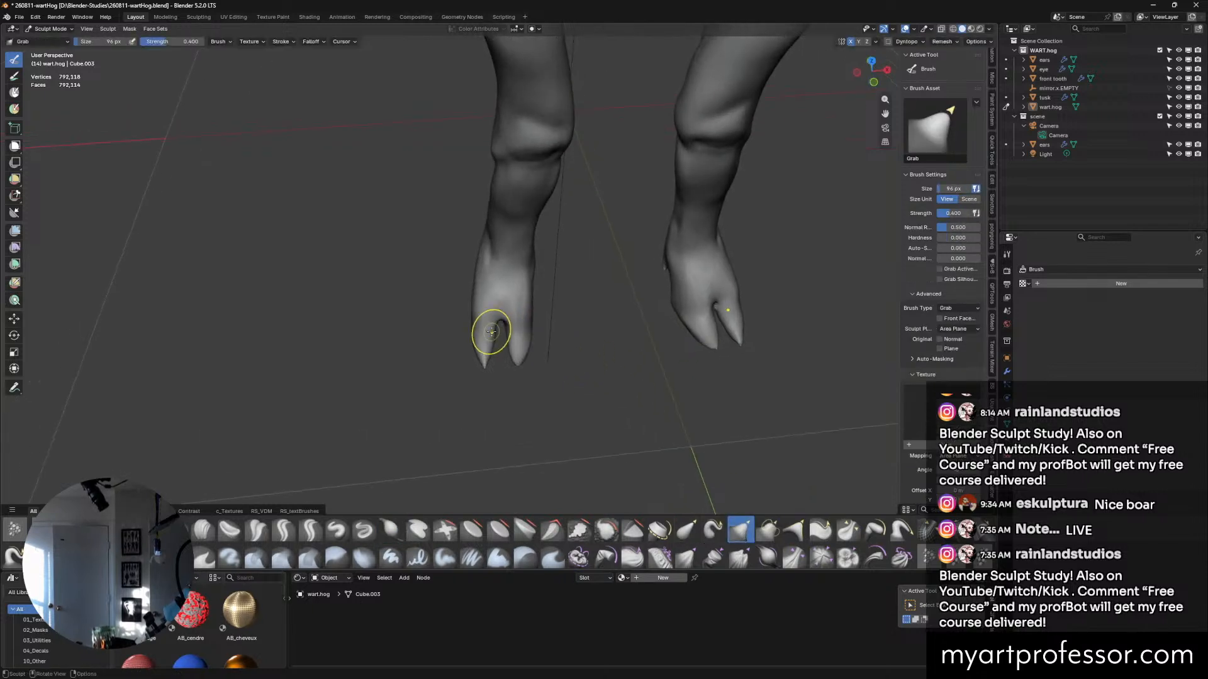
mouse_move(495, 333)
mouse_down()
mouse_move(494, 354)
mouse_move(515, 367)
mouse_move(492, 362)
mouse_move(487, 332)
mouse_move(511, 361)
mouse_move(488, 359)
mouse_move(476, 330)
mouse_move(528, 342)
mouse_up()
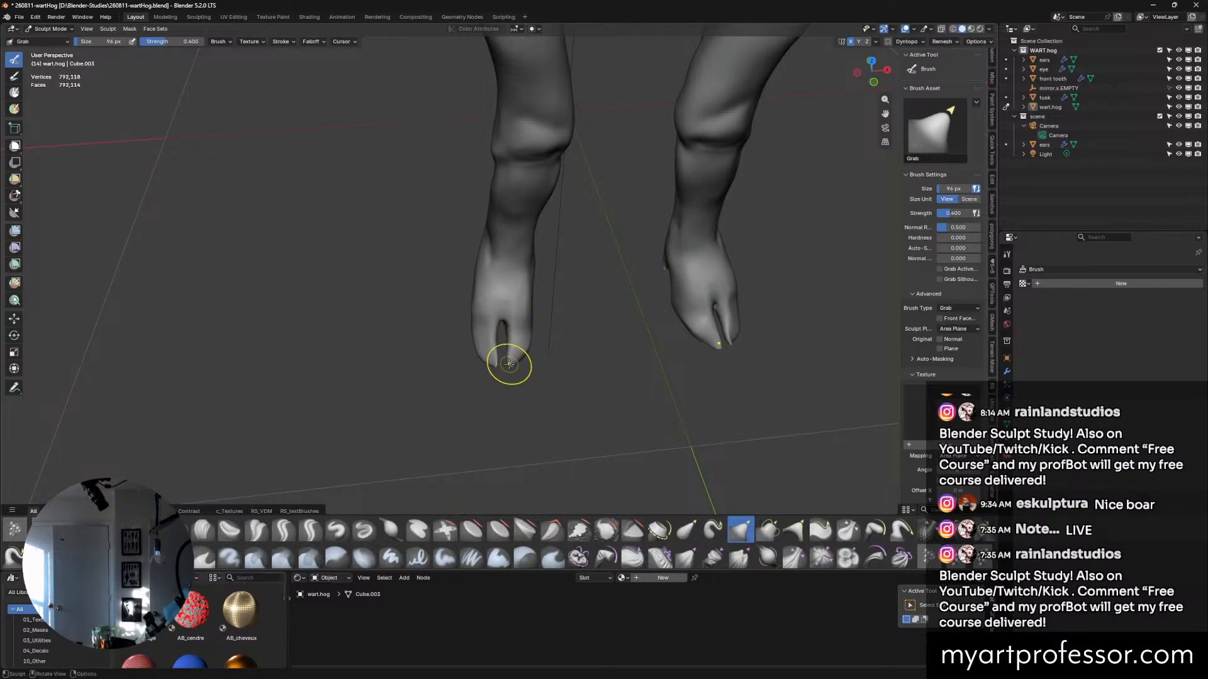
Build up volume on the toes of the front hooves with the Clay Strips brush at 42 px.
mouse_move(551, 351)
middle_down()
mouse_move(596, 310)
mouse_move(549, 353)
mouse_move(610, 340)
middle_up()
click(201, 530)
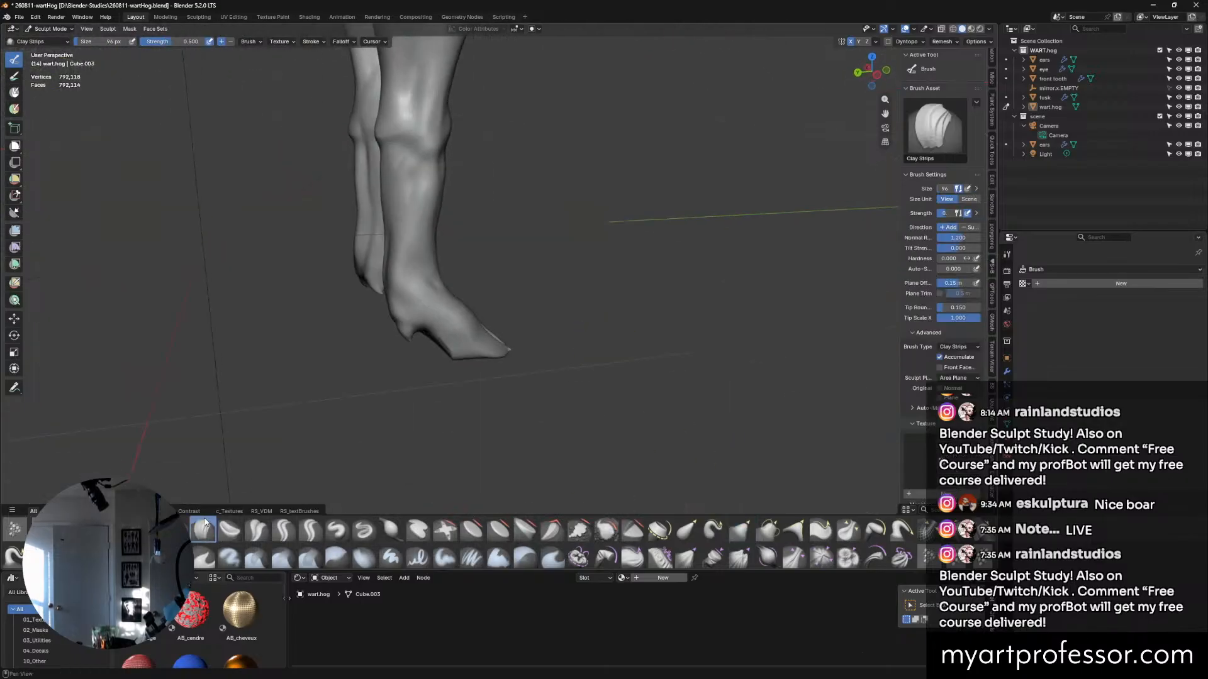
mouse_move(617, 312)
middle_down()
mouse_move(459, 357)
mouse_move(516, 364)
mouse_move(517, 380)
middle_up()
key(f)
key(f)
click(483, 328)
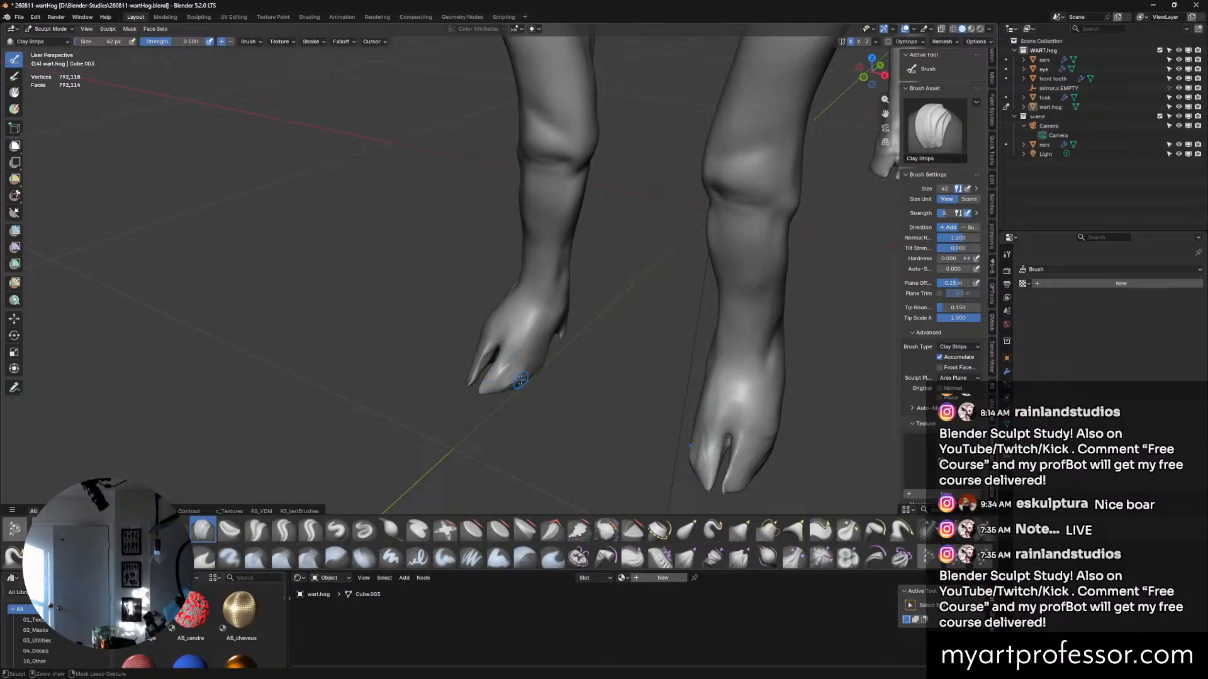
middle_drag(536, 344, 547, 388)
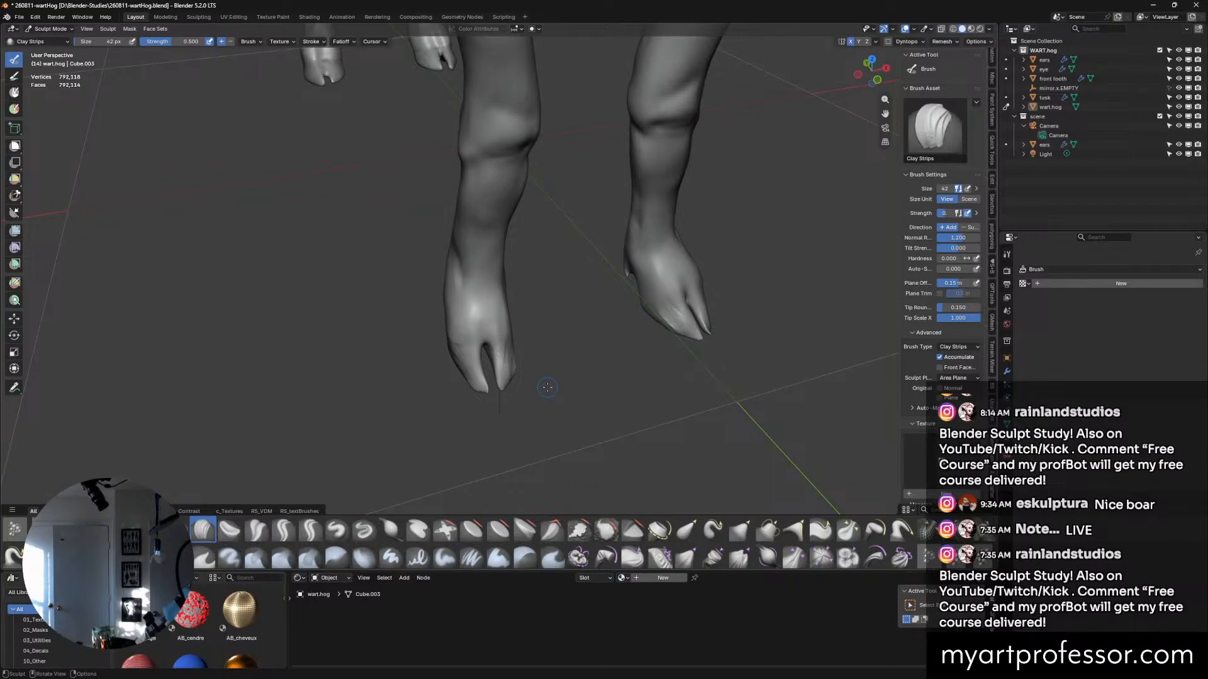
Carve a crease across the side of the front hoof above the toe with the Crease Sharp brush at 42 px.
middle_drag(721, 394, 669, 385)
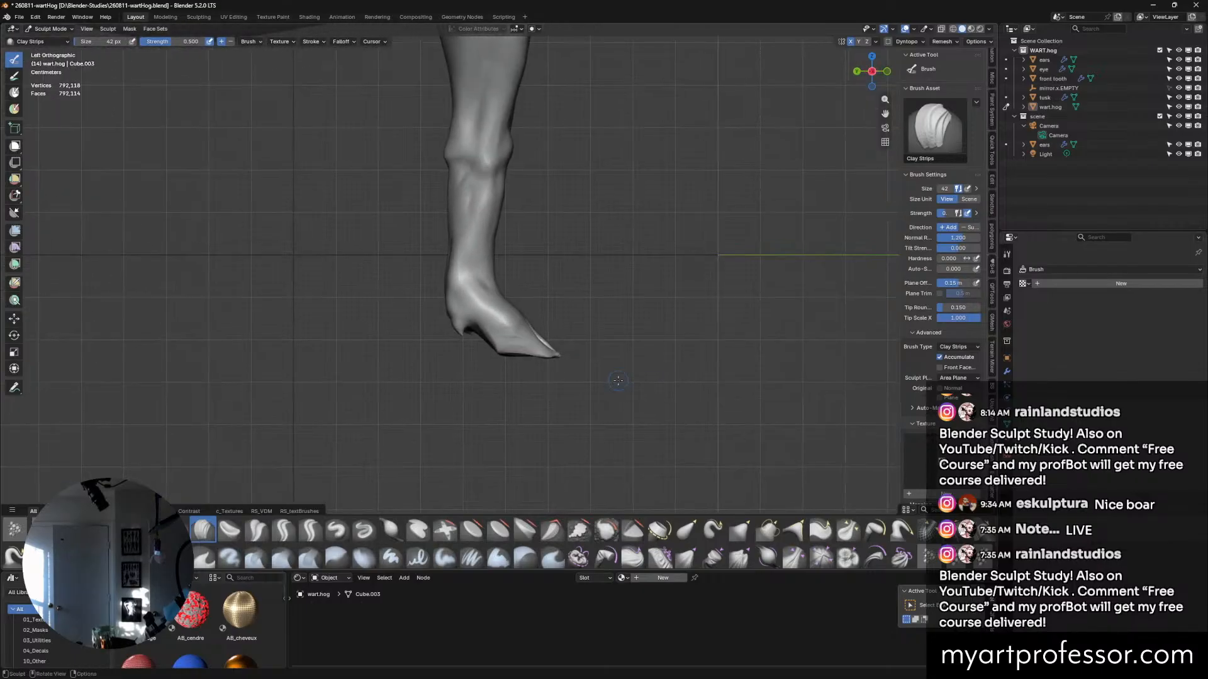
key(shift+c)
mouse_move(511, 332)
mouse_down()
mouse_move(500, 336)
mouse_move(516, 351)
mouse_up()
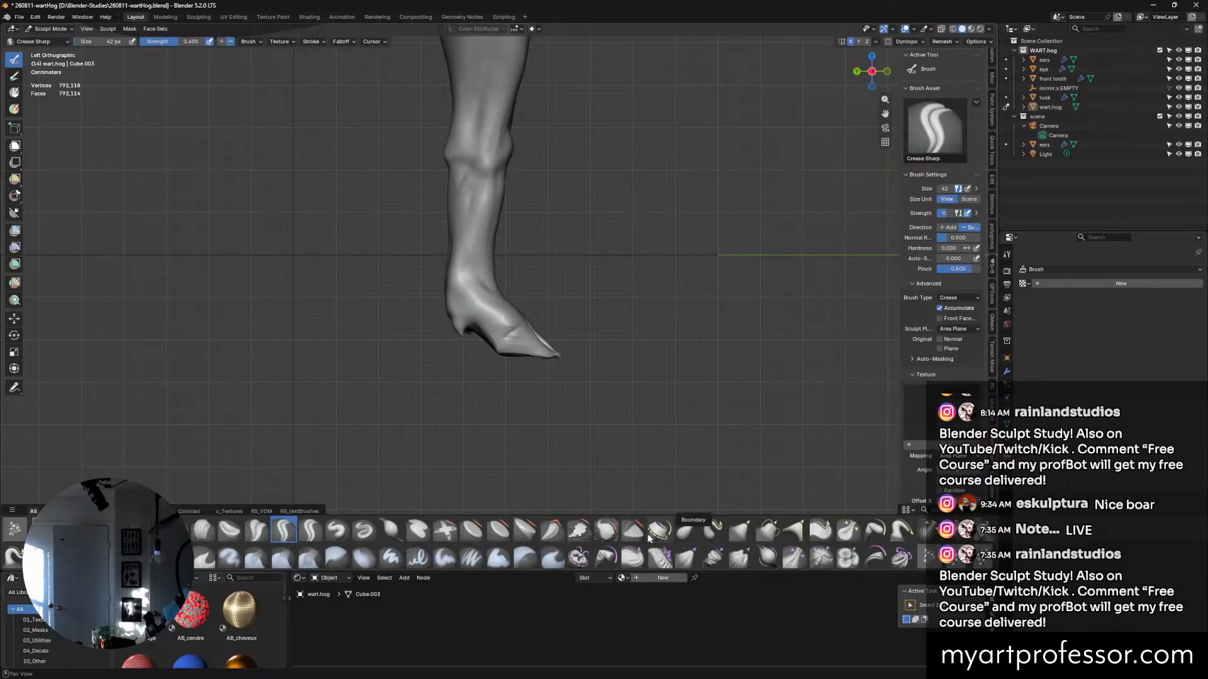
Flatten the undersides and sides of the front hooves with the Scrape/Fill brush at 72 px.
click(578, 534)
middle_drag(440, 378, 498, 345)
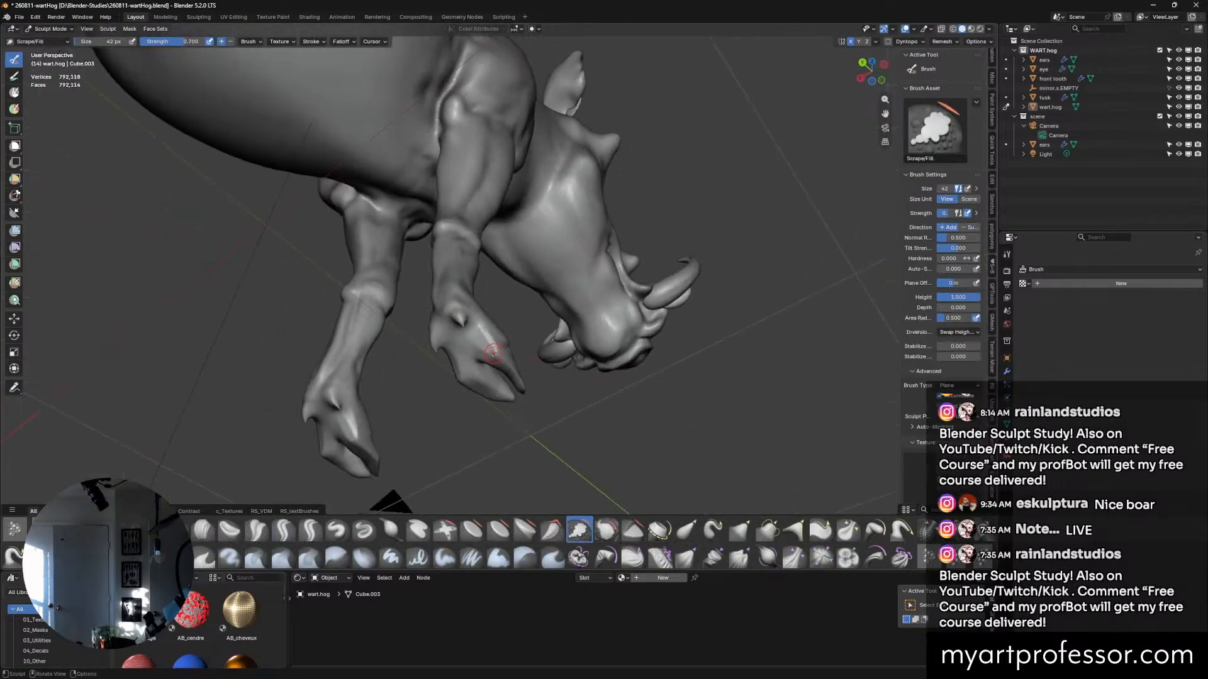
key(f)
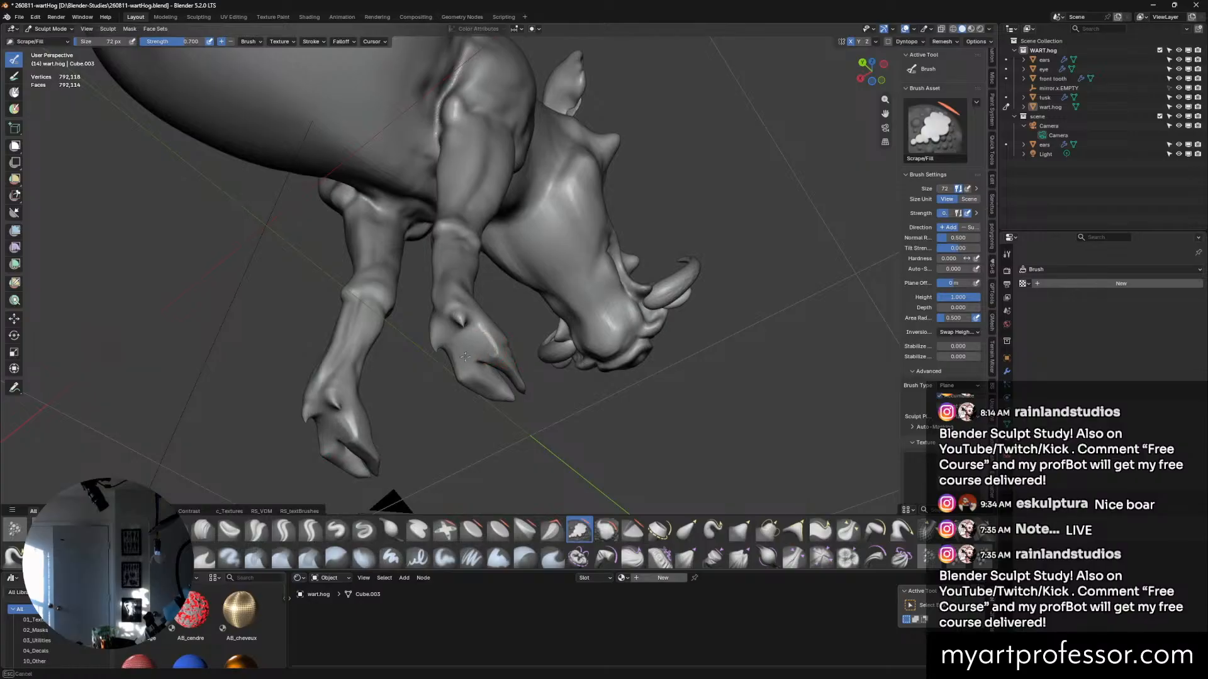
middle_drag(508, 353, 550, 284)
mouse_move(492, 368)
middle_down()
mouse_move(463, 370)
mouse_move(557, 352)
middle_up()
mouse_move(445, 356)
middle_down()
mouse_move(514, 390)
mouse_move(429, 378)
middle_up()
Deepen the creases along the side and underside of the front hooves, behind the toes, with the Crease Sharp brush at 72 px.
click(257, 531)
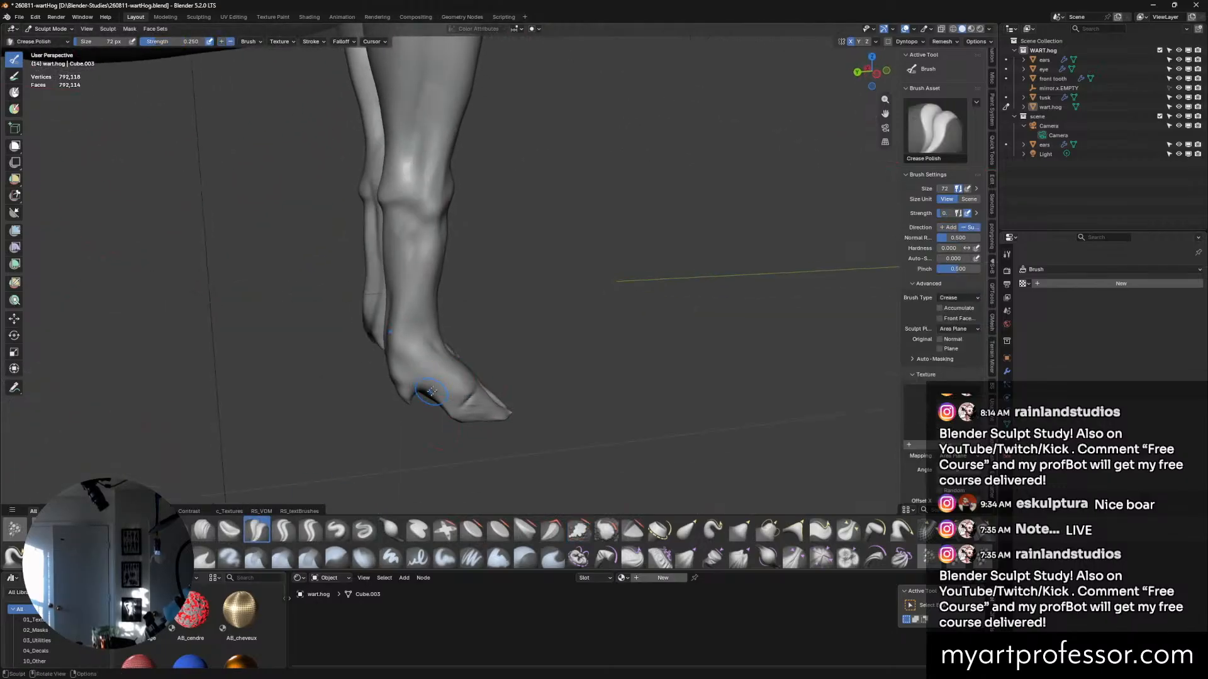
click(284, 531)
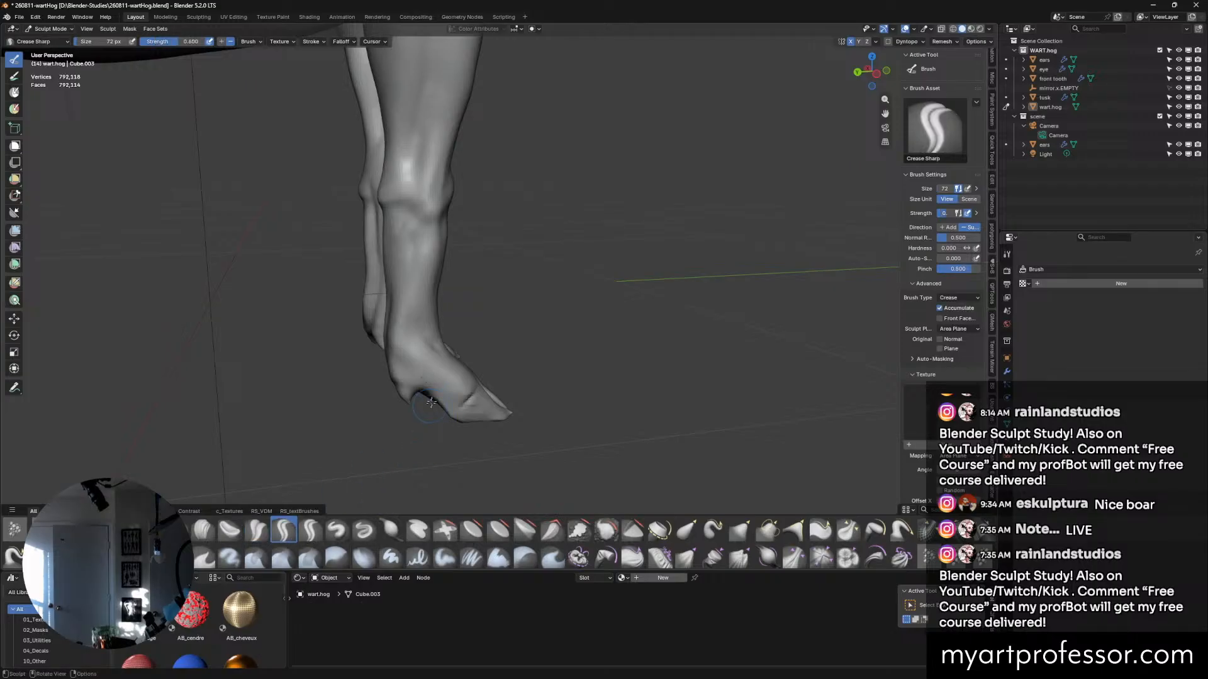
middle_drag(459, 401, 472, 385)
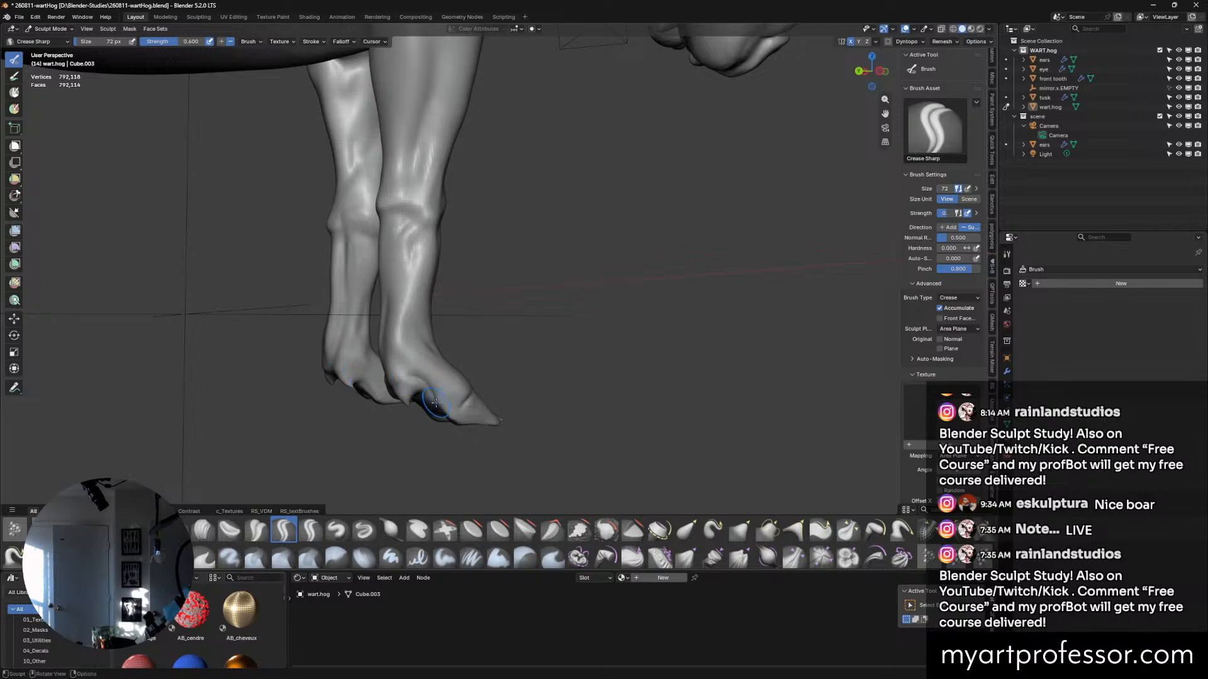
middle_drag(405, 369, 419, 407)
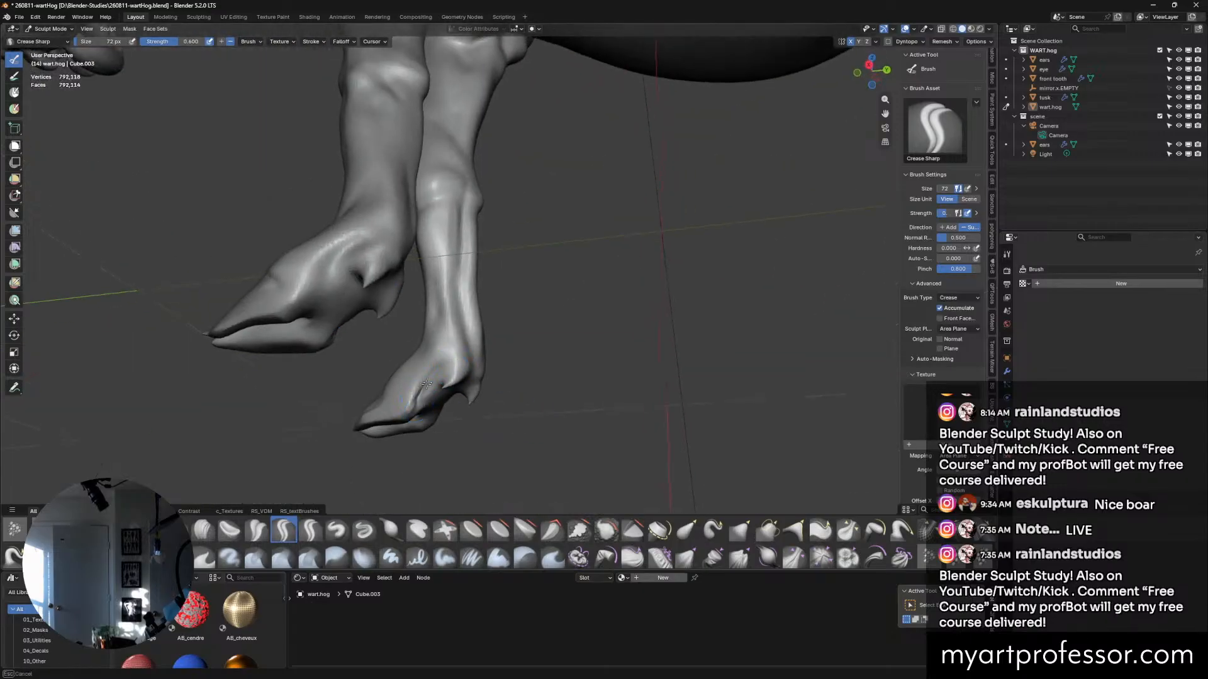
mouse_move(520, 376)
middle_down()
mouse_move(520, 396)
mouse_move(412, 363)
mouse_move(454, 376)
middle_up()
middle_drag(449, 425, 507, 380)
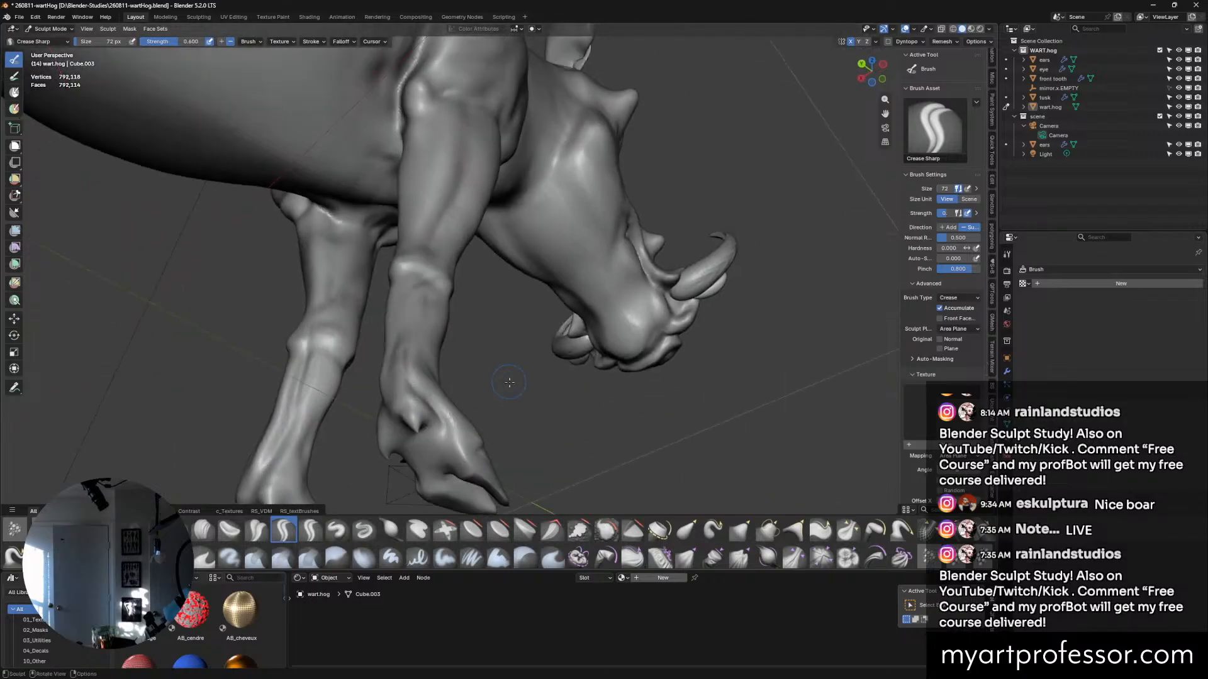
middle_drag(447, 437, 498, 381)
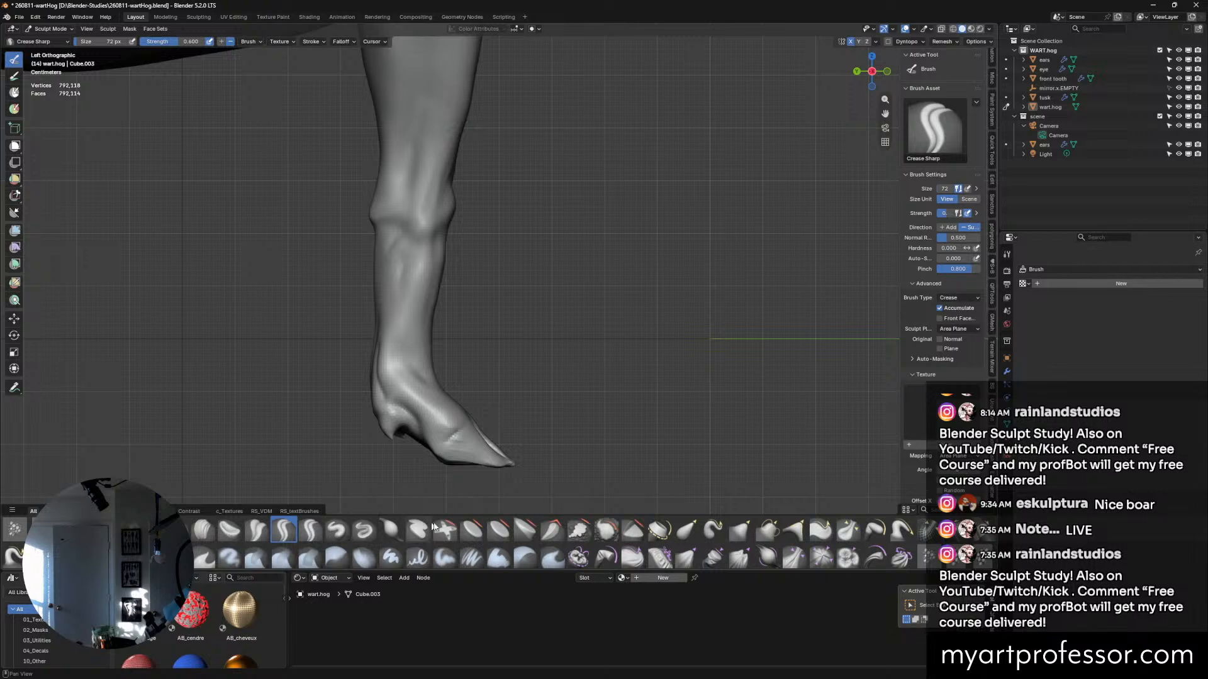
Reshape the toe tips and front outline of the front hooves from the side with the Grab brush at 150 px.
click(740, 531)
key(f)
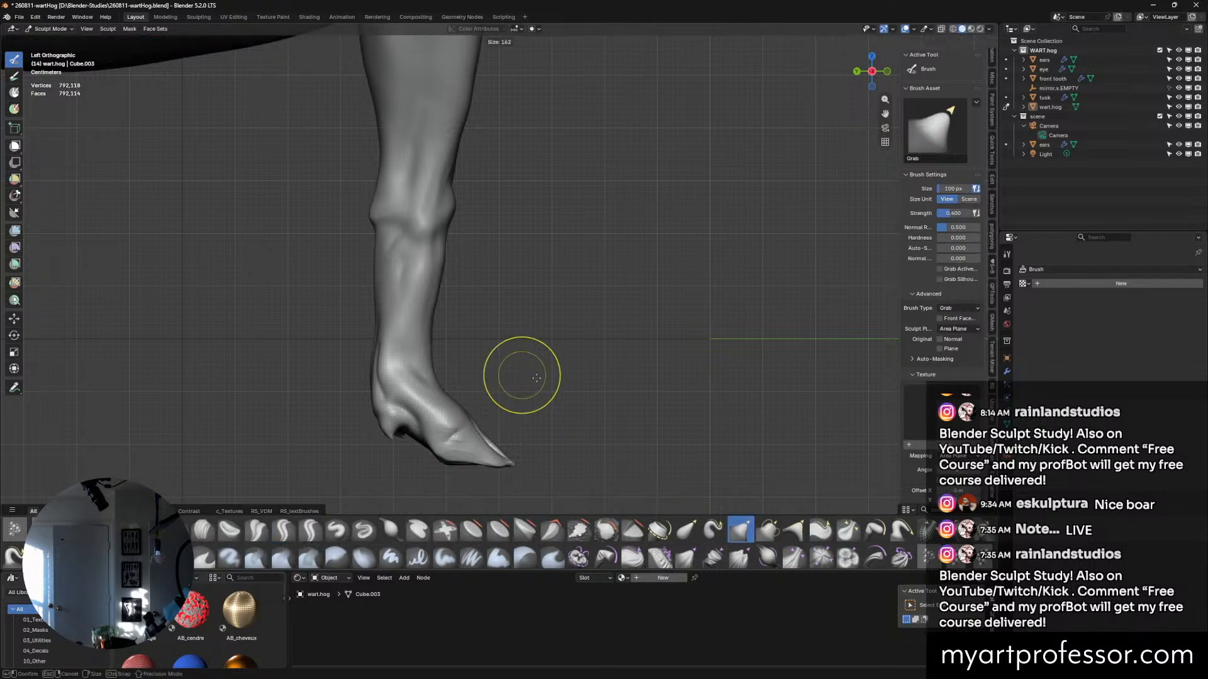
click(437, 374)
key(ctrl+z)
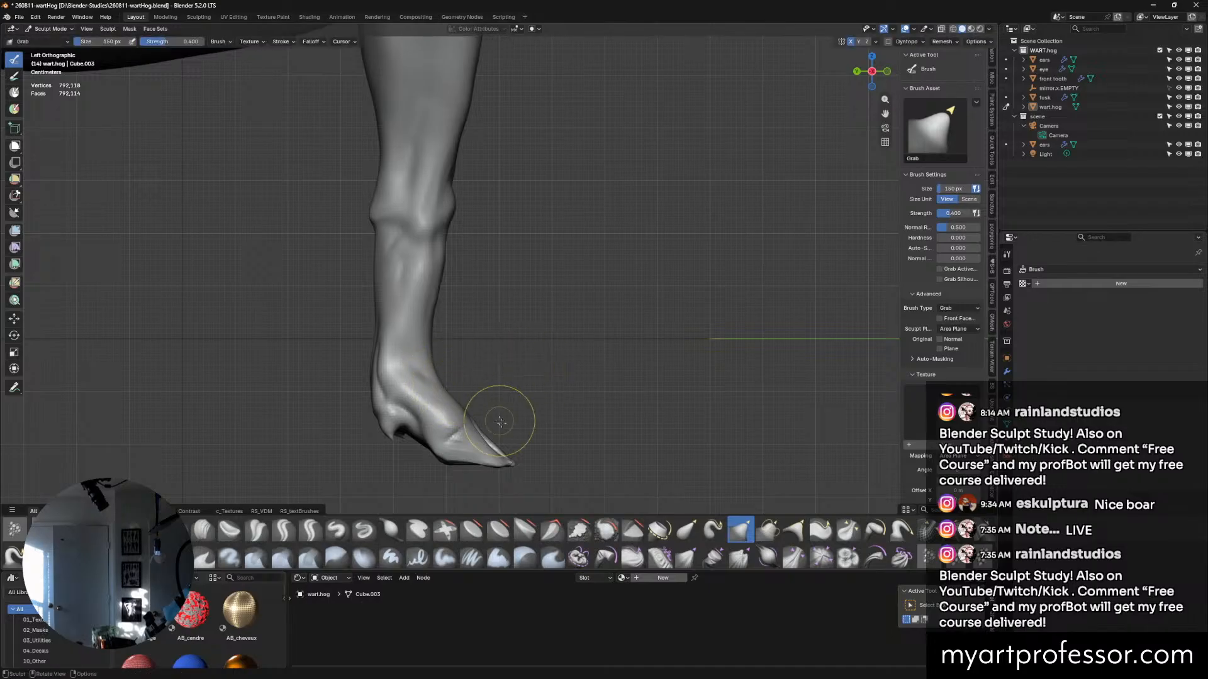
mouse_move(505, 445)
mouse_down()
mouse_move(489, 444)
mouse_move(518, 463)
mouse_up()
drag(518, 462, 513, 464)
mouse_move(567, 444)
middle_down()
mouse_move(499, 471)
mouse_move(584, 383)
middle_up()
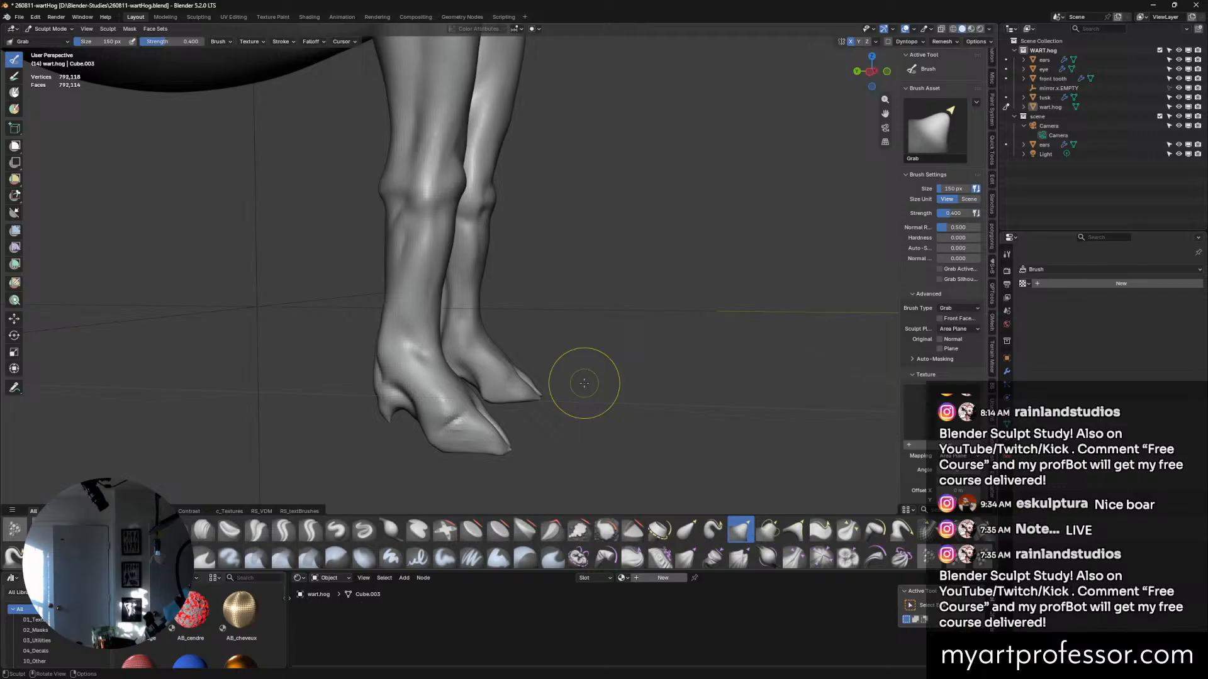
mouse_move(647, 383)
middle_down()
mouse_move(672, 358)
mouse_move(647, 378)
mouse_move(661, 363)
middle_up()
Carve skin folds around the front ankles just above the hooves with the Crease Sharp brush at 50 px.
key(bracketleft)
key(bracketleft)
key(bracketleft)
key(bracketleft)
click(283, 534)
middle_drag(497, 402, 499, 385)
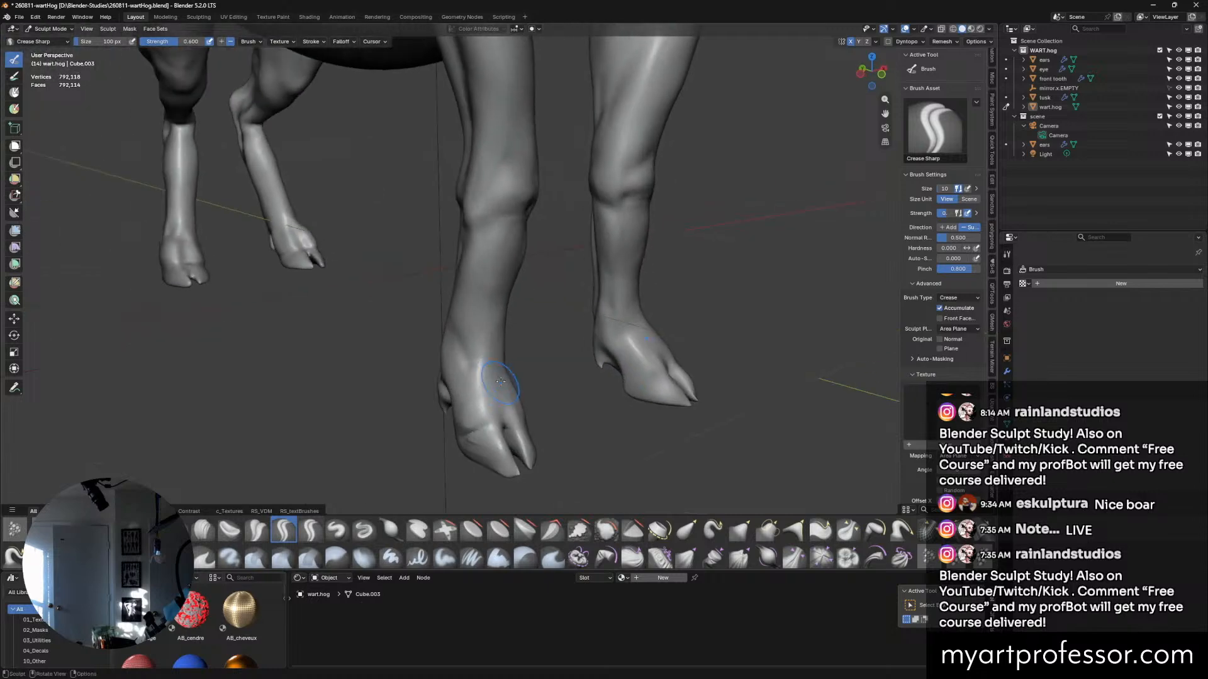
middle_drag(507, 324, 470, 371)
key(f)
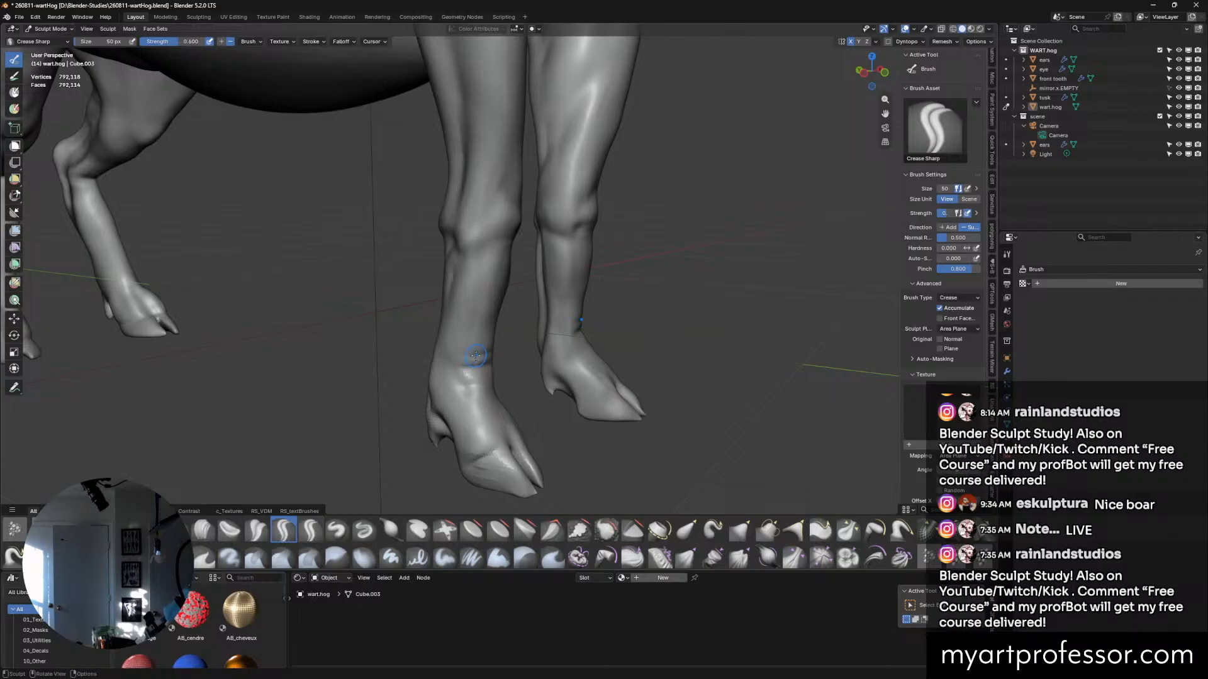
middle_drag(496, 353, 521, 358)
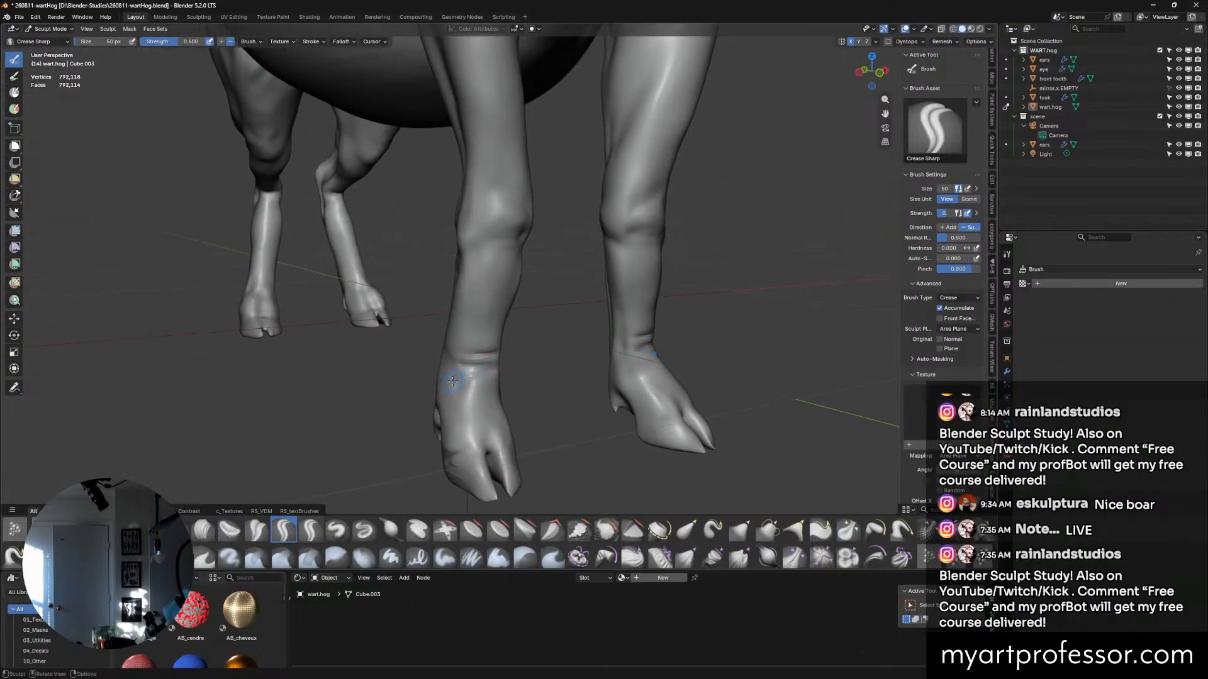
middle_drag(451, 377, 449, 370)
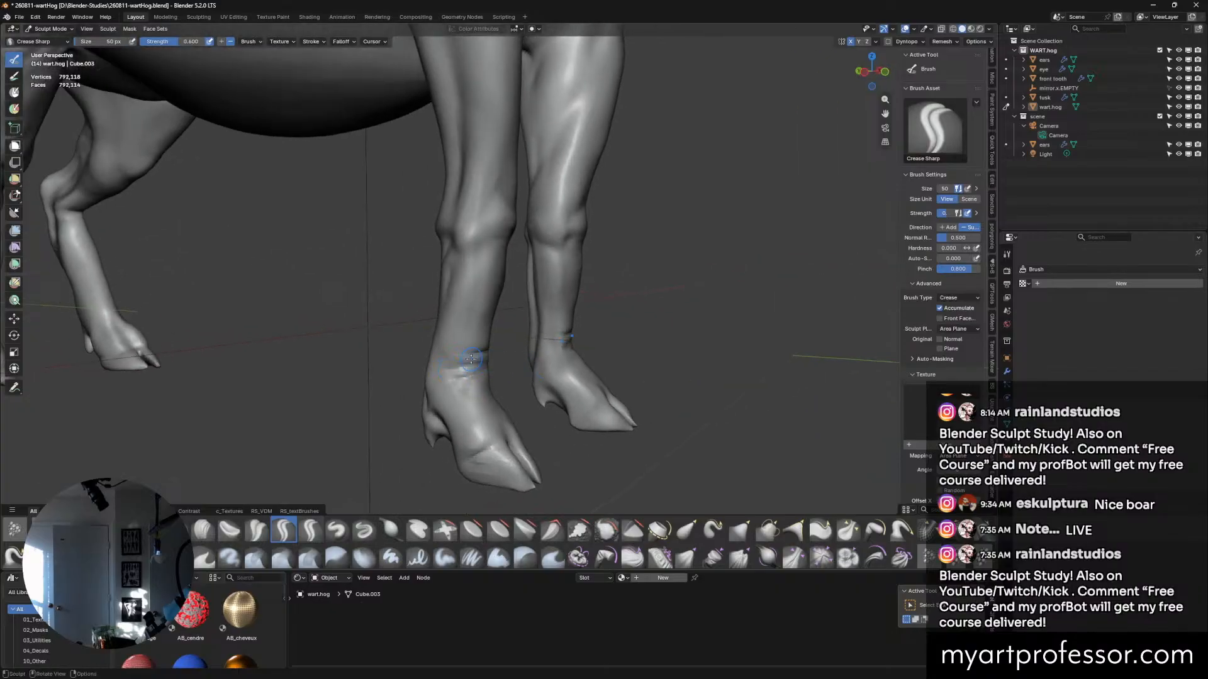
mouse_move(480, 360)
mouse_down()
mouse_move(444, 352)
mouse_move(458, 343)
mouse_move(497, 353)
mouse_move(475, 352)
mouse_move(465, 377)
mouse_up()
middle_drag(699, 398, 656, 417)
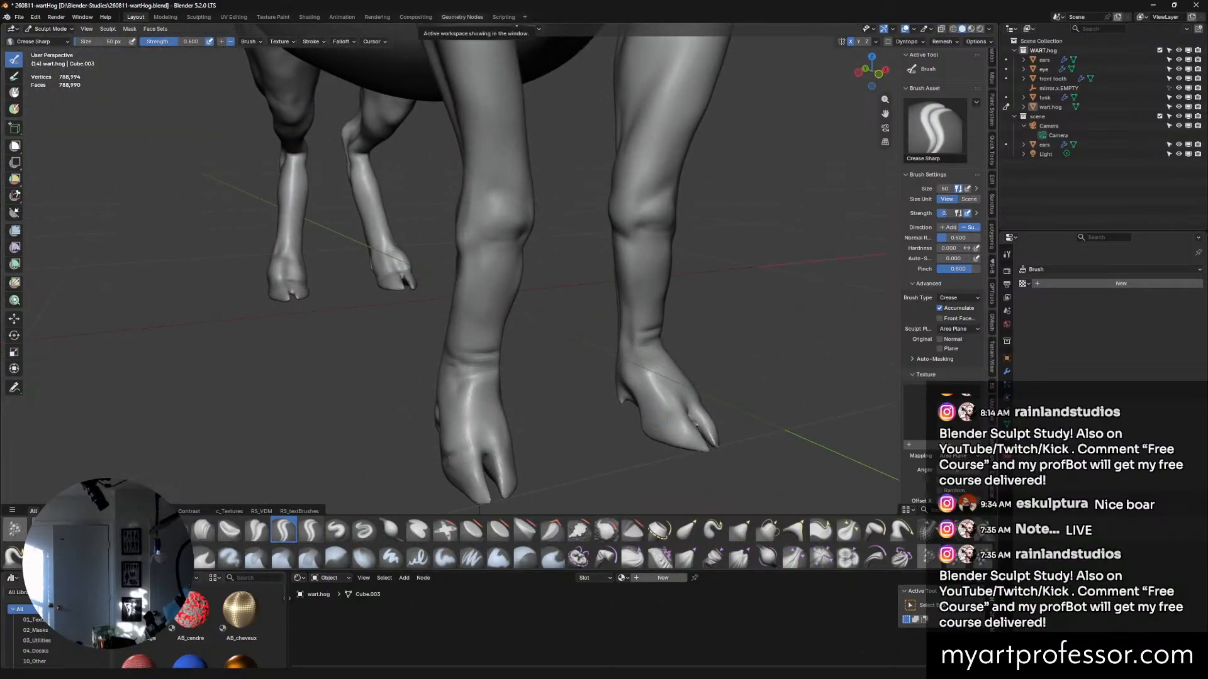
Adjust the front slope and toe of the front hooves in side view with the Grab brush at 154 px.
middle_drag(397, 277, 483, 214)
ctrl+middle_drag(483, 214, 483, 239)
scroll(483, 240, down, 4)
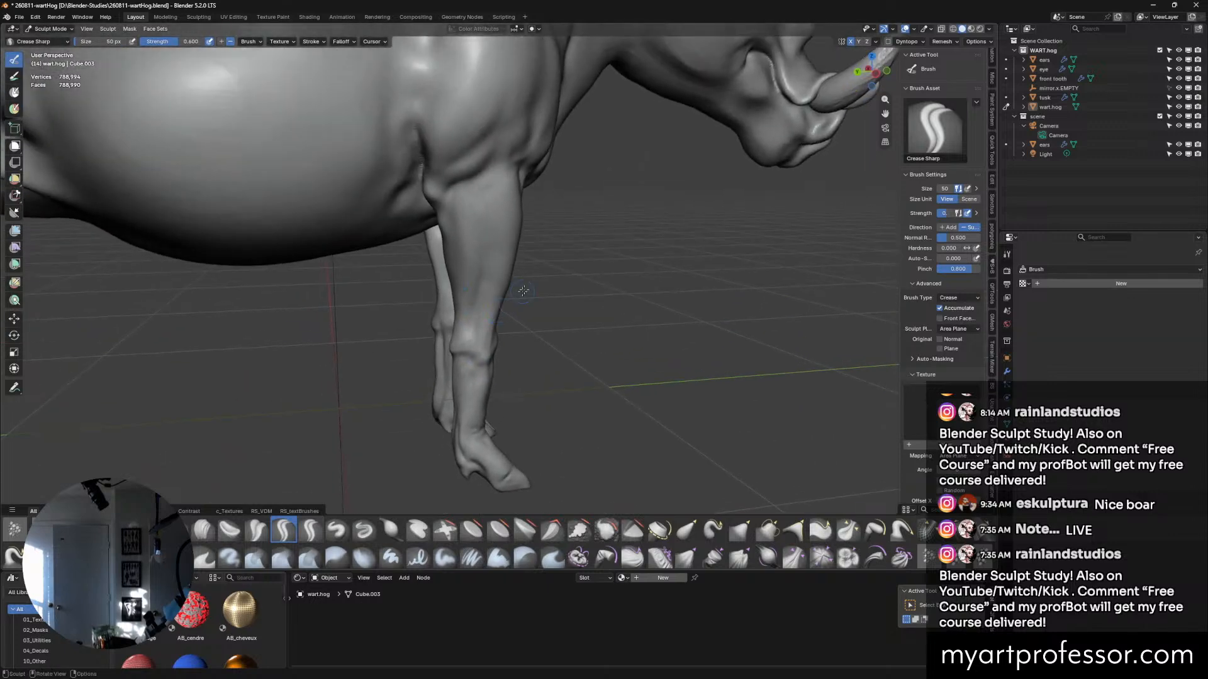
middle_drag(593, 167, 574, 162)
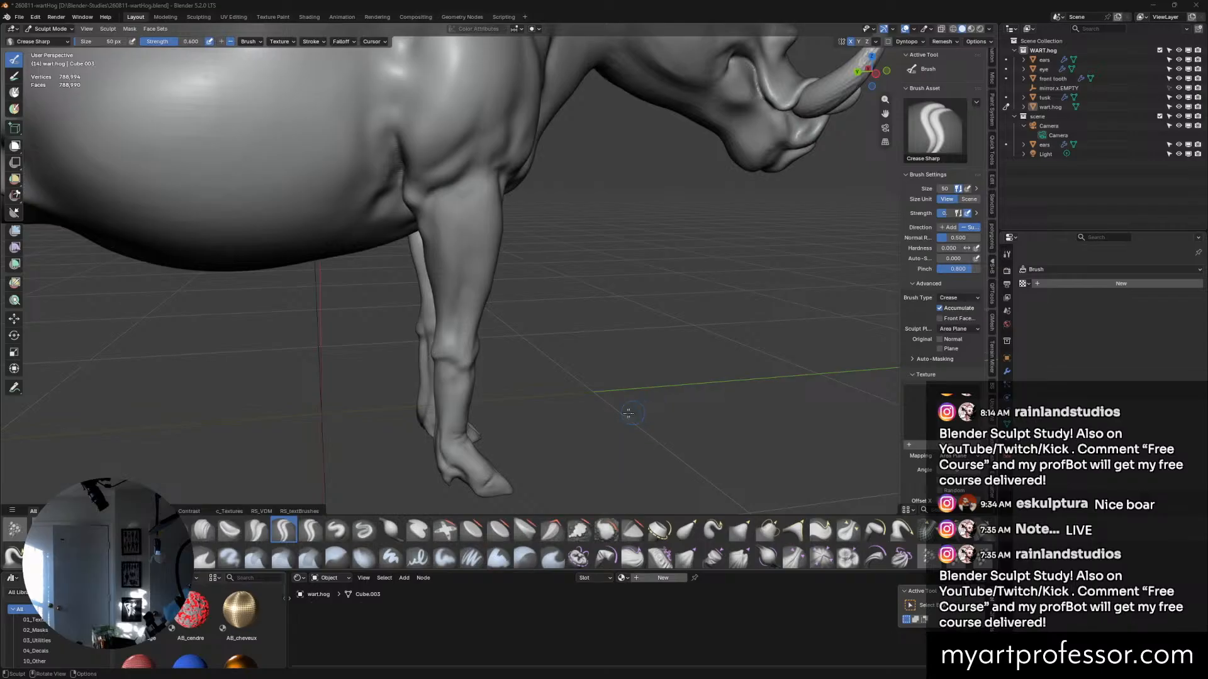
mouse_move(638, 412)
middle_down()
mouse_move(551, 416)
mouse_move(529, 400)
mouse_move(596, 360)
mouse_move(615, 307)
middle_up()
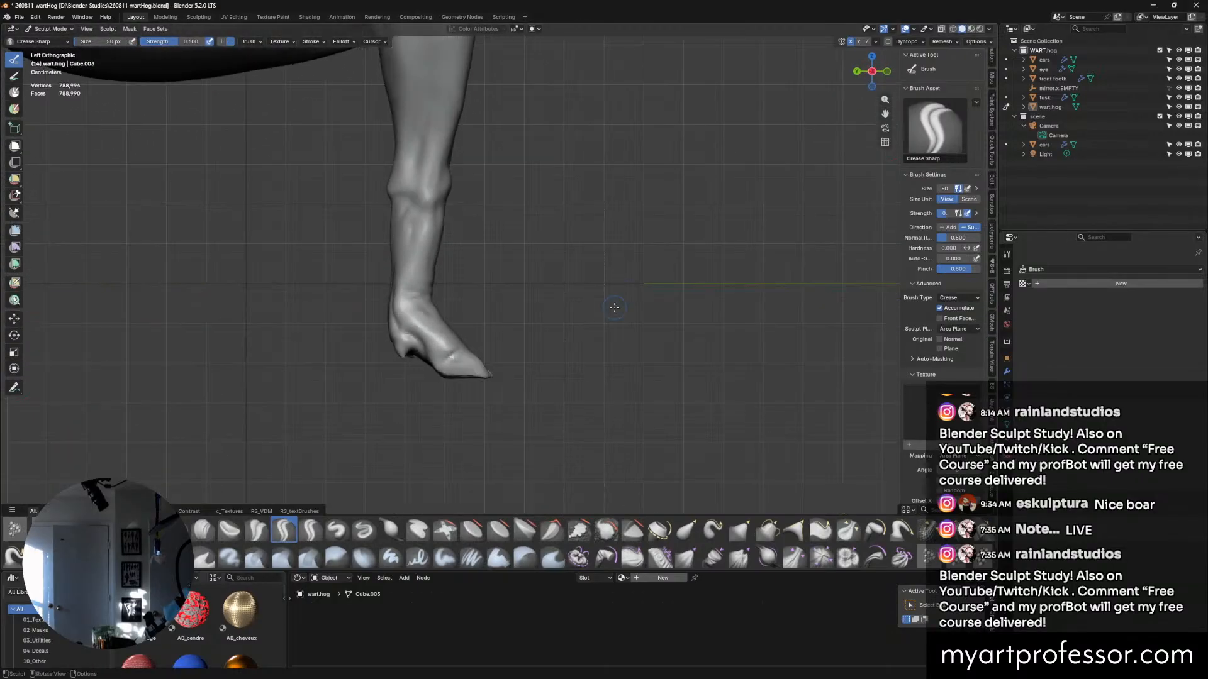
click(685, 531)
key(f)
click(711, 428)
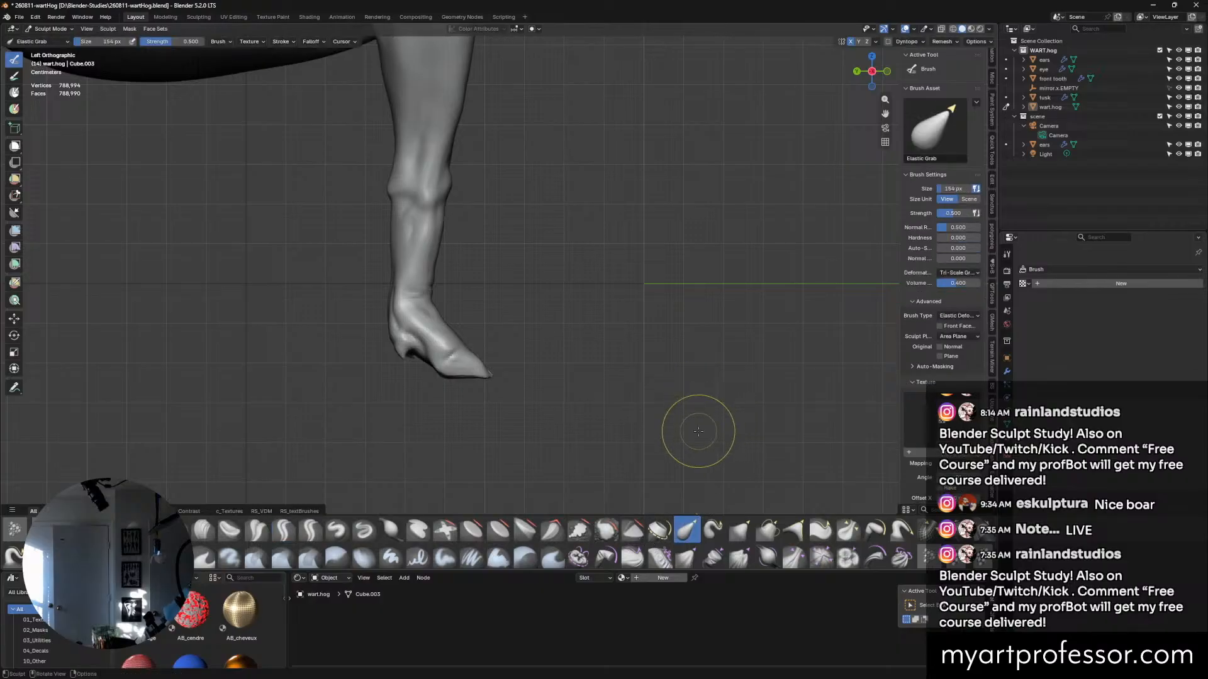
click(740, 530)
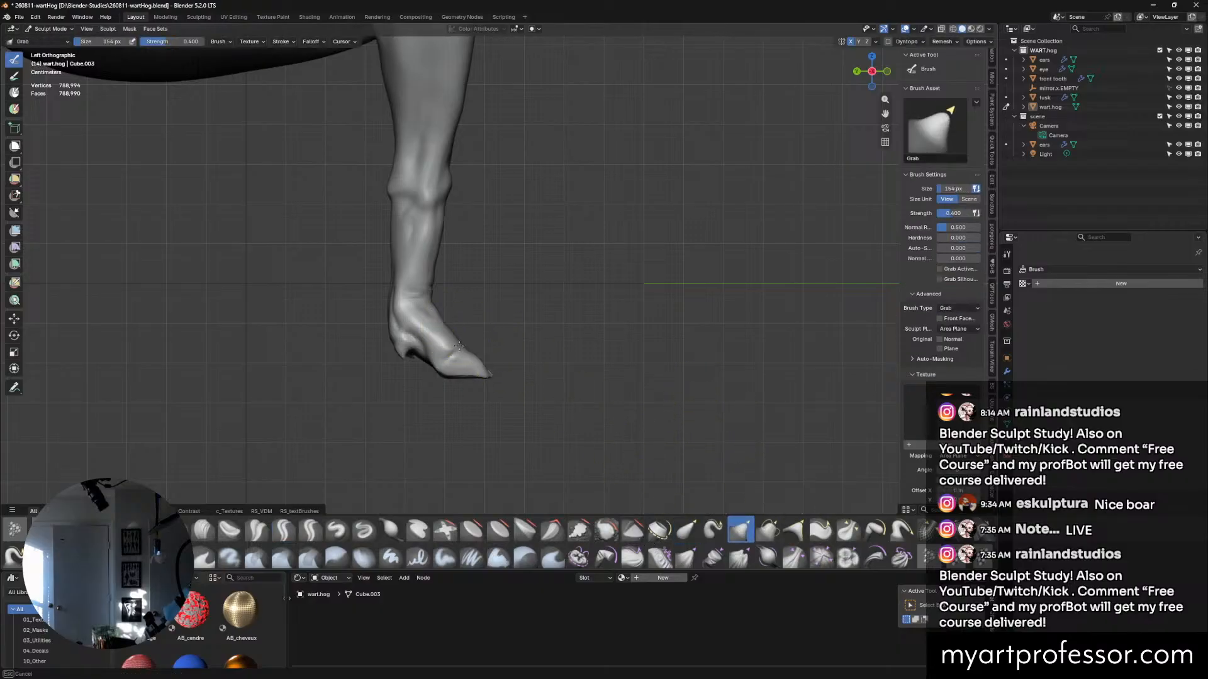
mouse_move(467, 346)
mouse_down()
mouse_move(490, 370)
mouse_move(481, 377)
mouse_up()
Refine the toes and cleft of the front hooves from the front with the Grab brush at 80 px.
middle_drag(481, 377, 528, 311)
scroll(541, 315, up, 5)
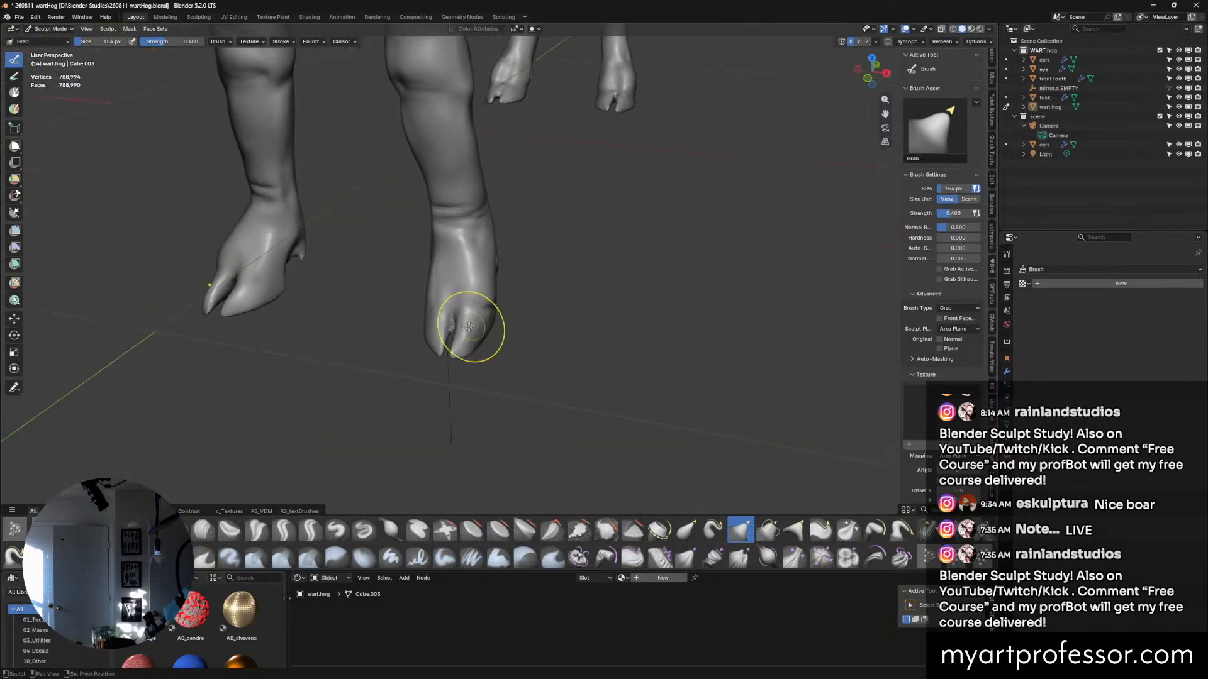
key(f)
click(528, 348)
mouse_move(528, 348)
middle_down()
mouse_move(566, 326)
mouse_move(526, 358)
mouse_move(548, 371)
middle_up()
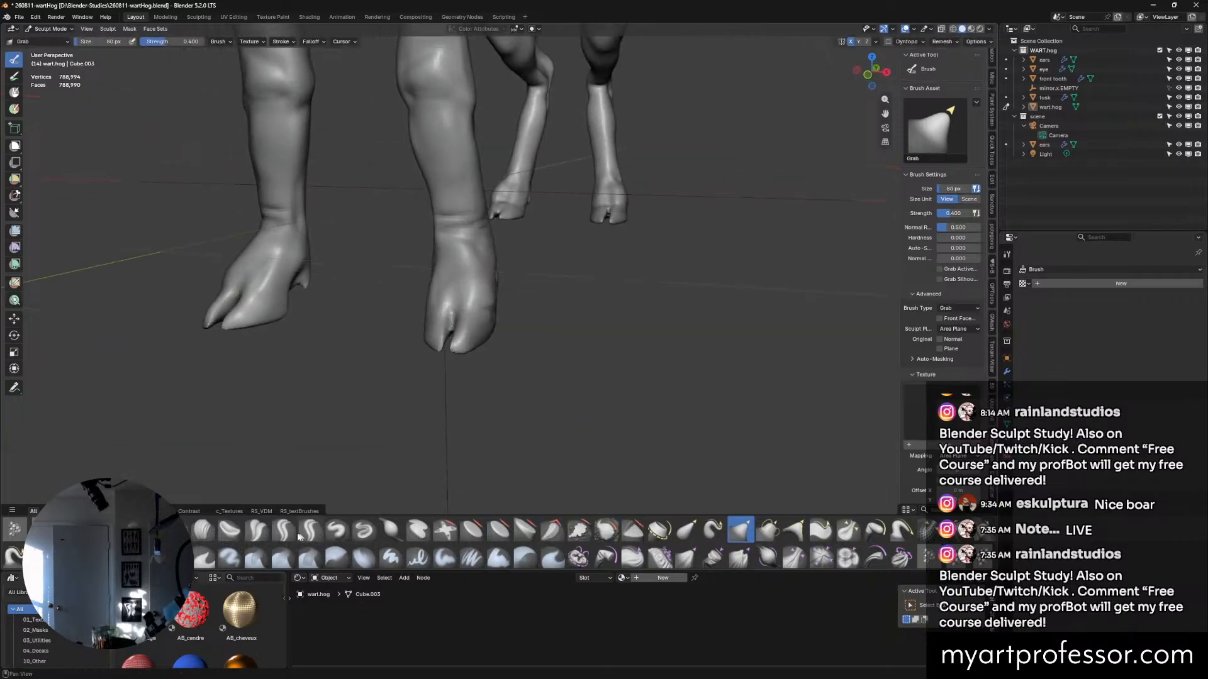
Flatten the sides and soles of the front toes with the Scrape/Fill brush at 80 px.
click(579, 529)
mouse_move(541, 377)
middle_down()
mouse_move(532, 334)
mouse_move(450, 332)
mouse_move(492, 306)
mouse_move(452, 373)
mouse_move(489, 373)
mouse_move(452, 354)
mouse_move(482, 376)
mouse_move(524, 355)
middle_up()
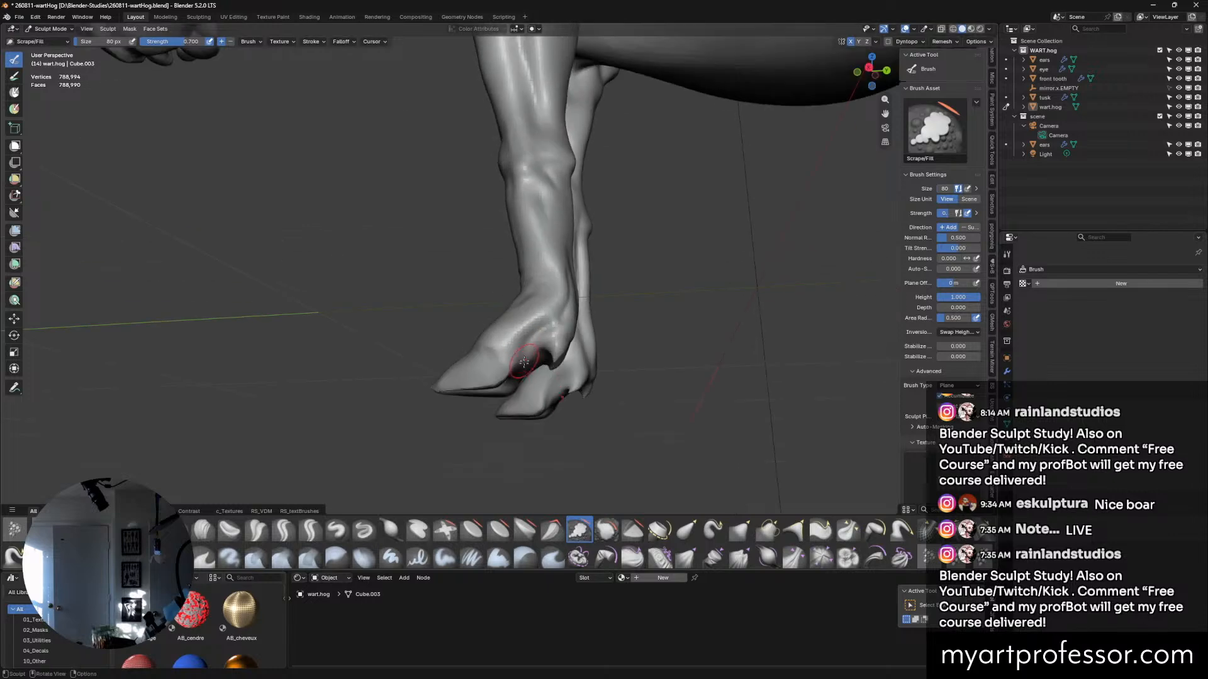
drag(469, 378, 458, 381)
middle_drag(469, 375, 459, 251)
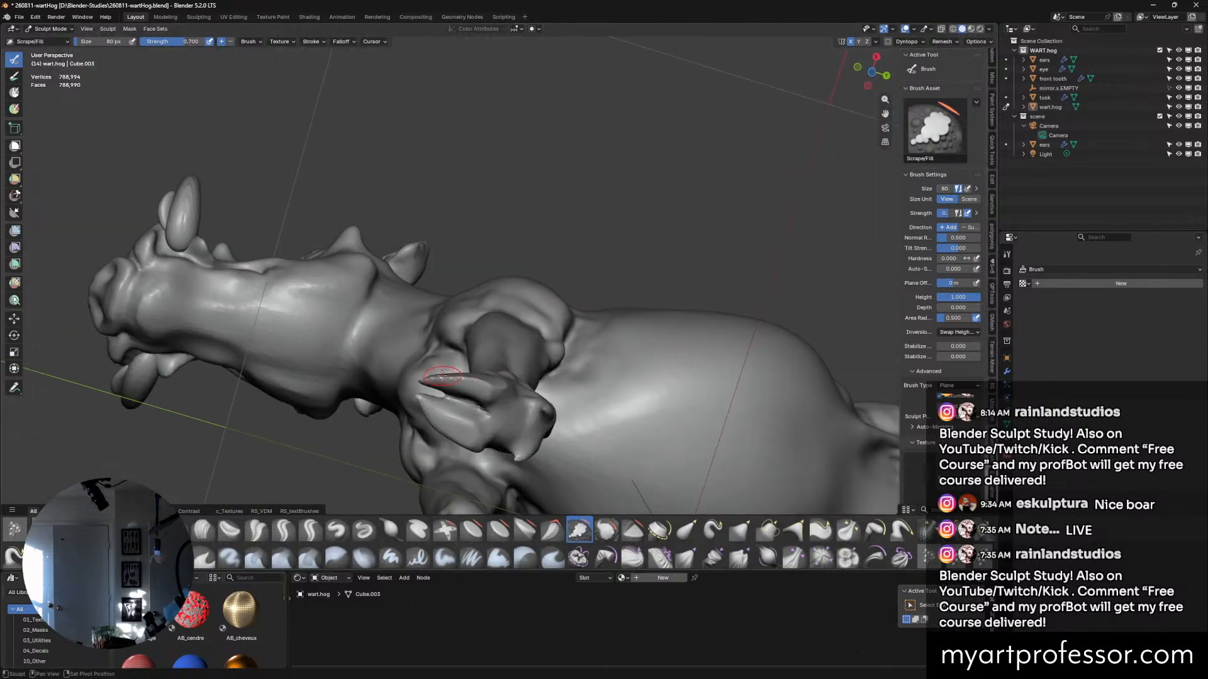
mouse_move(497, 385)
middle_down()
mouse_move(547, 410)
mouse_move(541, 377)
mouse_move(490, 415)
mouse_move(423, 366)
mouse_move(390, 400)
middle_up()
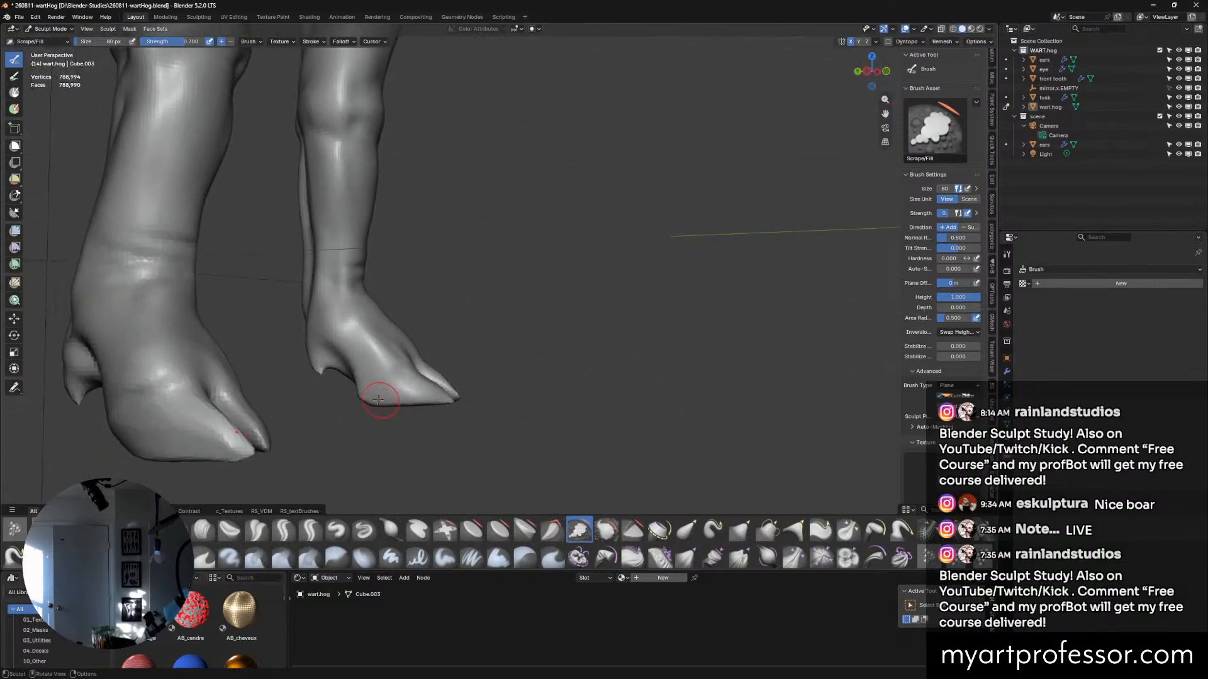
Reshape the toes and cleft of the front hooves from the front with the Grab brush at 140 px.
middle_drag(474, 381, 416, 378)
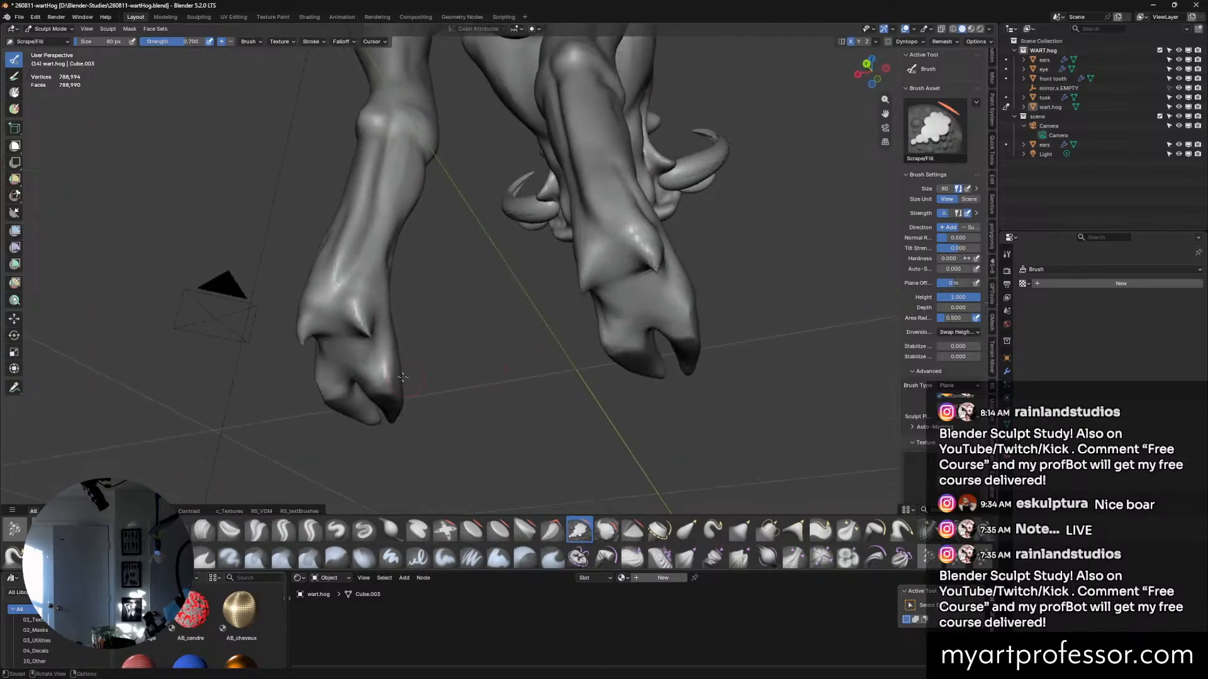
mouse_move(567, 404)
middle_down()
mouse_move(503, 413)
mouse_move(520, 420)
mouse_move(491, 409)
mouse_move(527, 398)
middle_up()
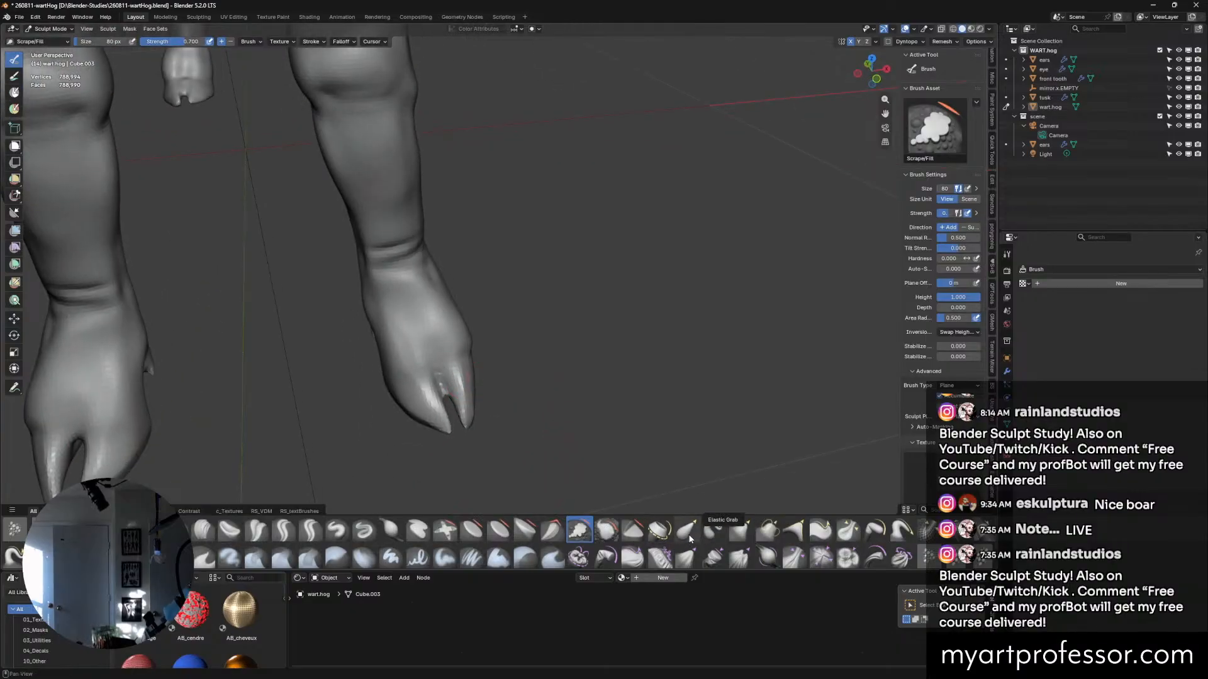
click(688, 534)
click(740, 530)
drag(405, 383, 393, 387)
middle_drag(392, 386, 458, 391)
mouse_move(457, 391)
mouse_down()
mouse_move(422, 412)
mouse_move(426, 443)
mouse_up()
drag(425, 442, 428, 447)
drag(447, 450, 448, 455)
drag(468, 411, 465, 404)
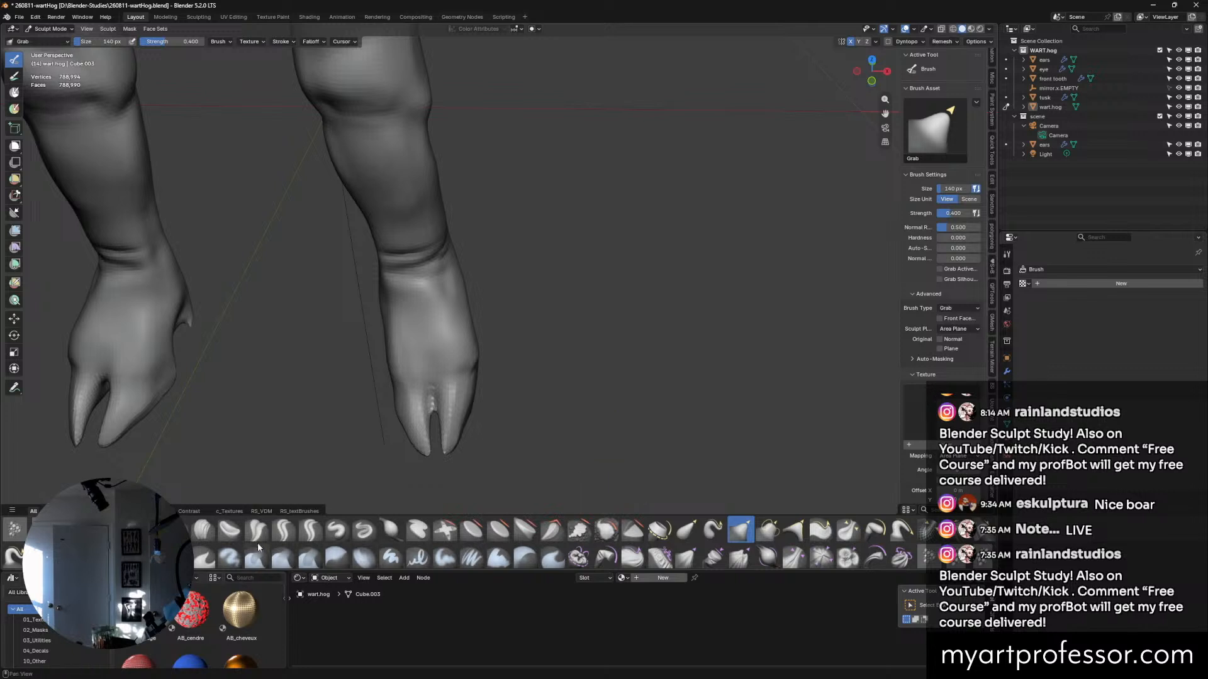
Carve a groove from the ankle fold toward the front cleft with Crease Sharp and swell its sides with the Inflate/Deflate brush.
click(285, 536)
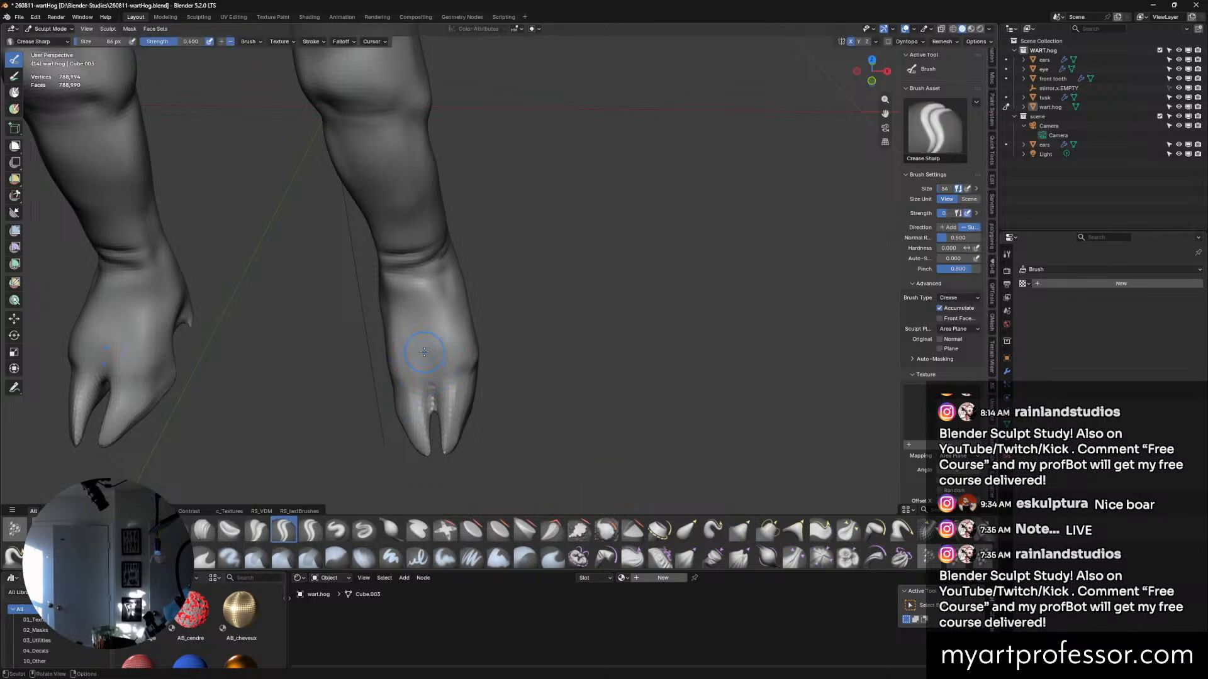
middle_drag(426, 359, 478, 308)
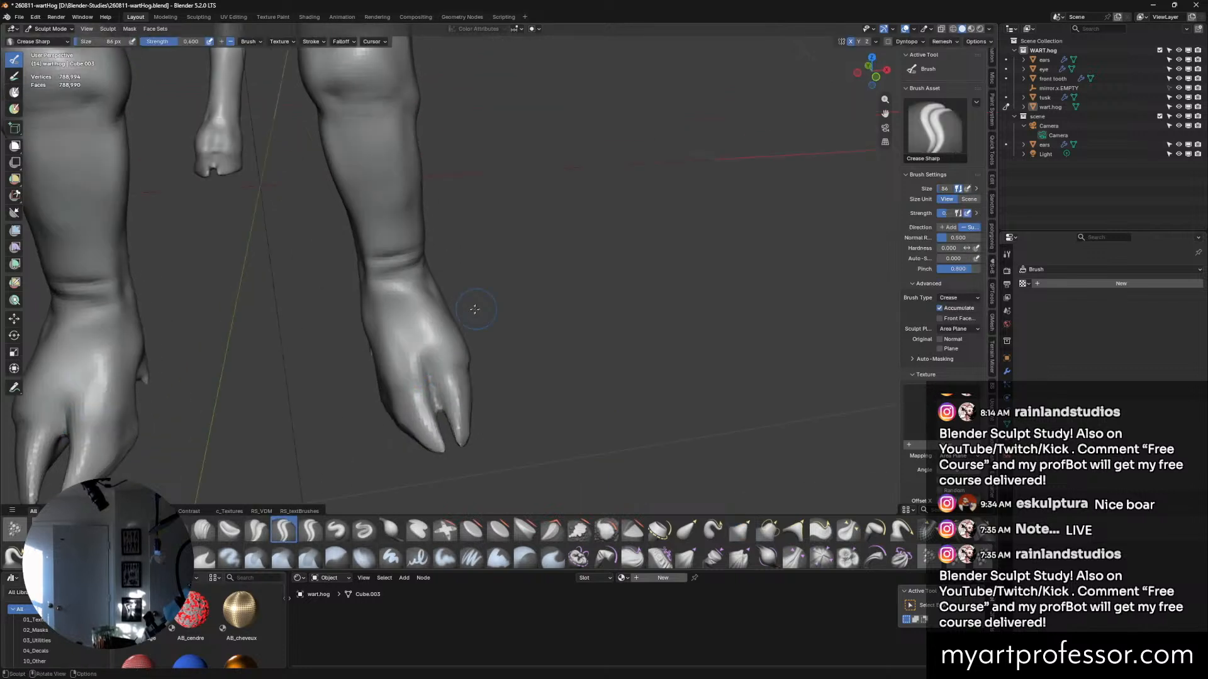
mouse_move(408, 290)
mouse_down()
mouse_move(415, 349)
mouse_move(408, 285)
mouse_move(425, 344)
mouse_up()
middle_drag(424, 344, 498, 343)
key(i)
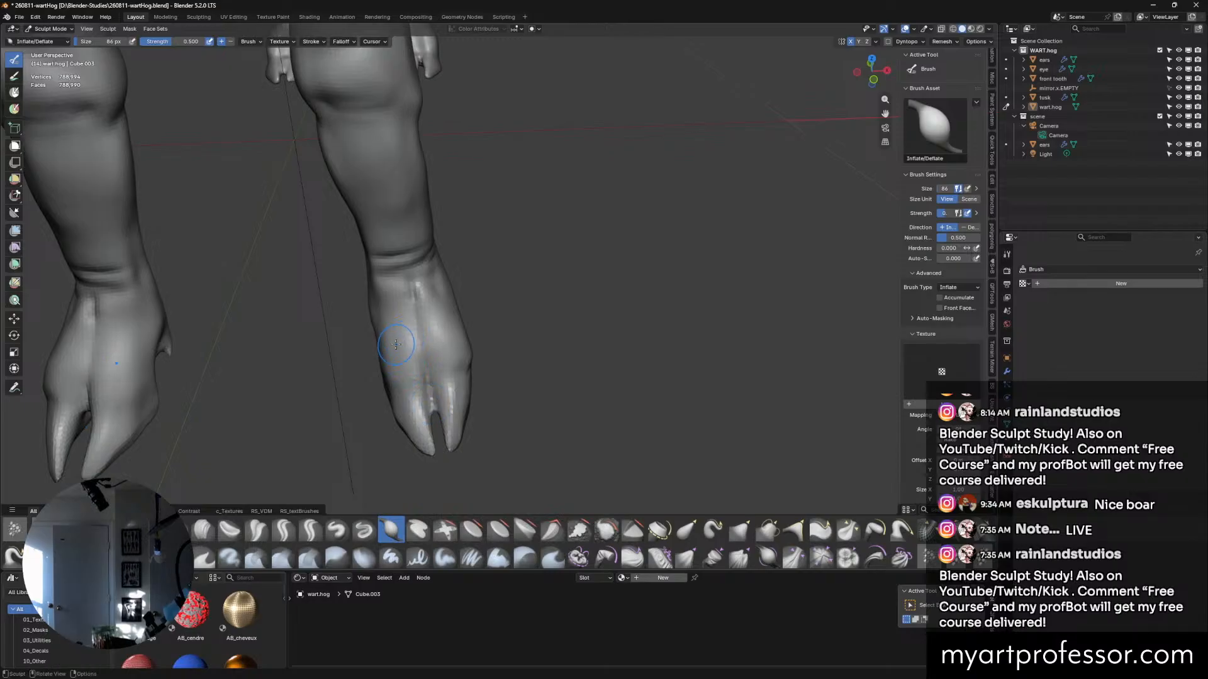
middle_drag(469, 325, 542, 371)
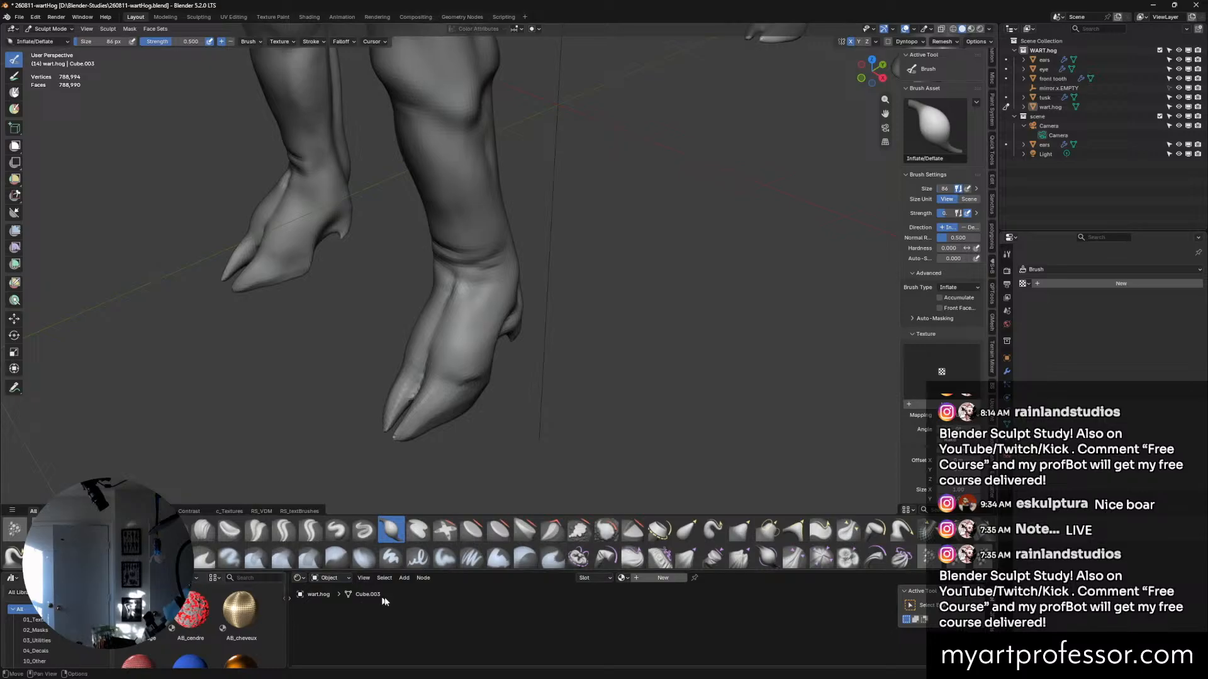
Flatten the sides of the front feet and the back of the ankles above the dewclaws with the Scrape/Fill brush.
click(590, 533)
mouse_move(531, 403)
middle_down()
mouse_move(466, 338)
mouse_move(464, 326)
mouse_move(472, 351)
mouse_move(512, 307)
middle_up()
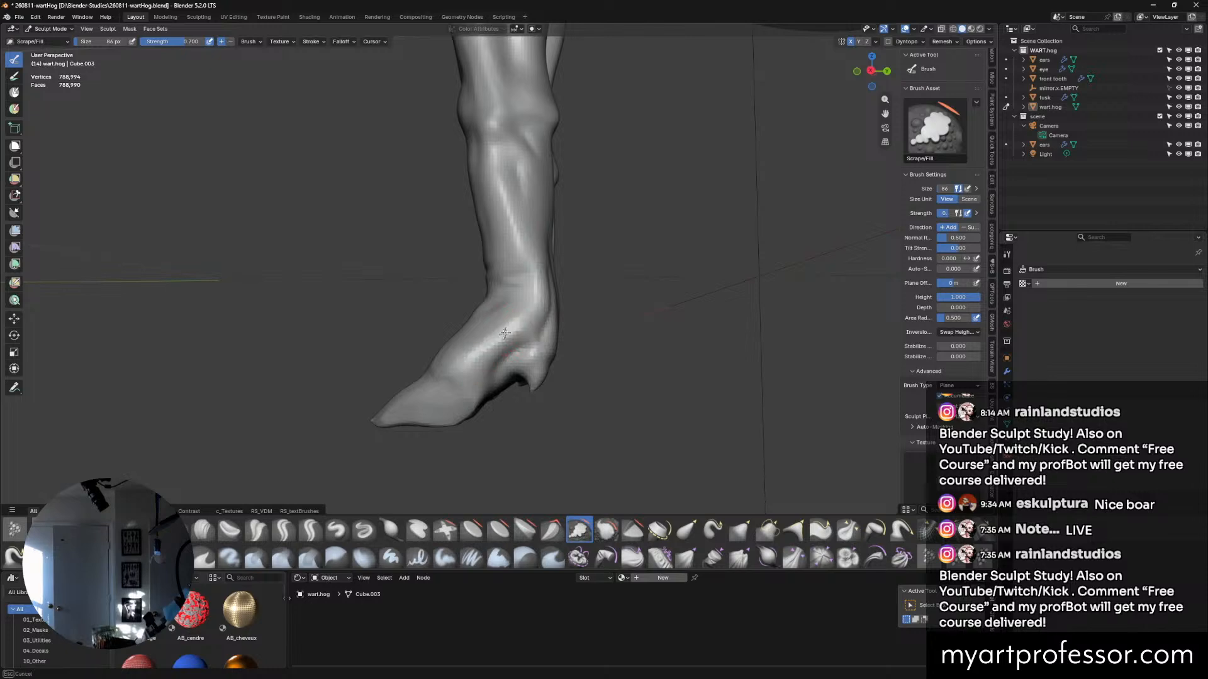
mouse_move(464, 353)
middle_down()
mouse_move(490, 341)
mouse_move(484, 383)
mouse_move(494, 327)
middle_up()
middle_drag(545, 293, 540, 328)
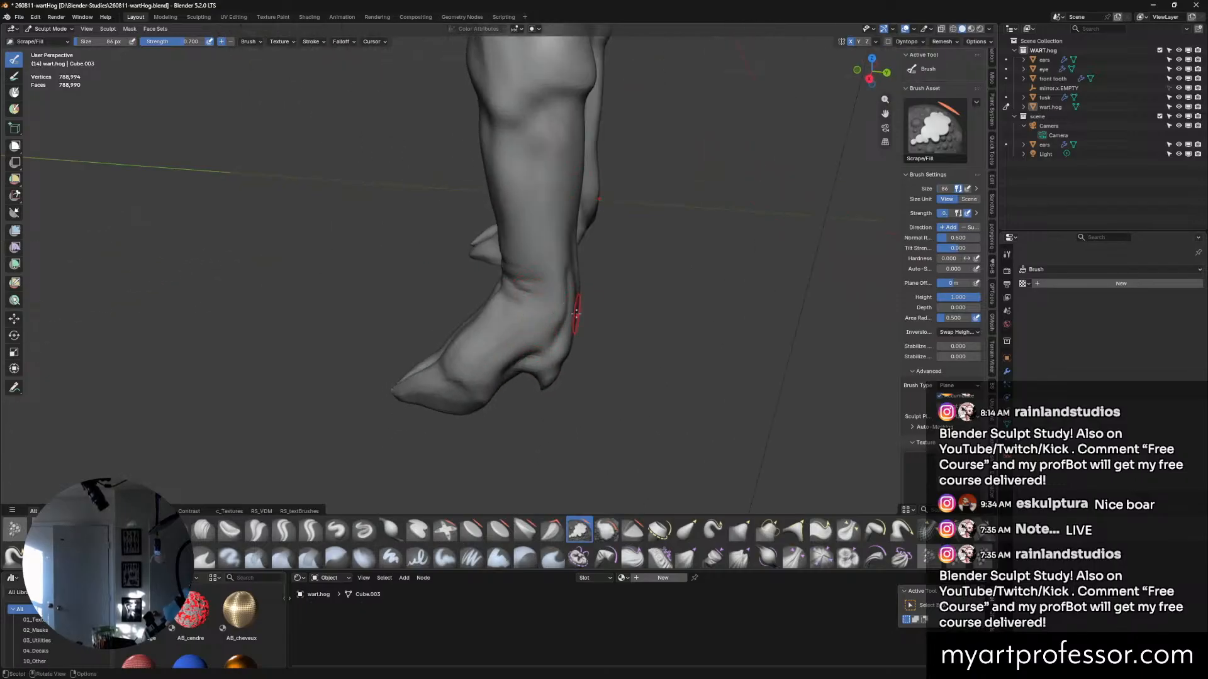
middle_drag(564, 281, 536, 372)
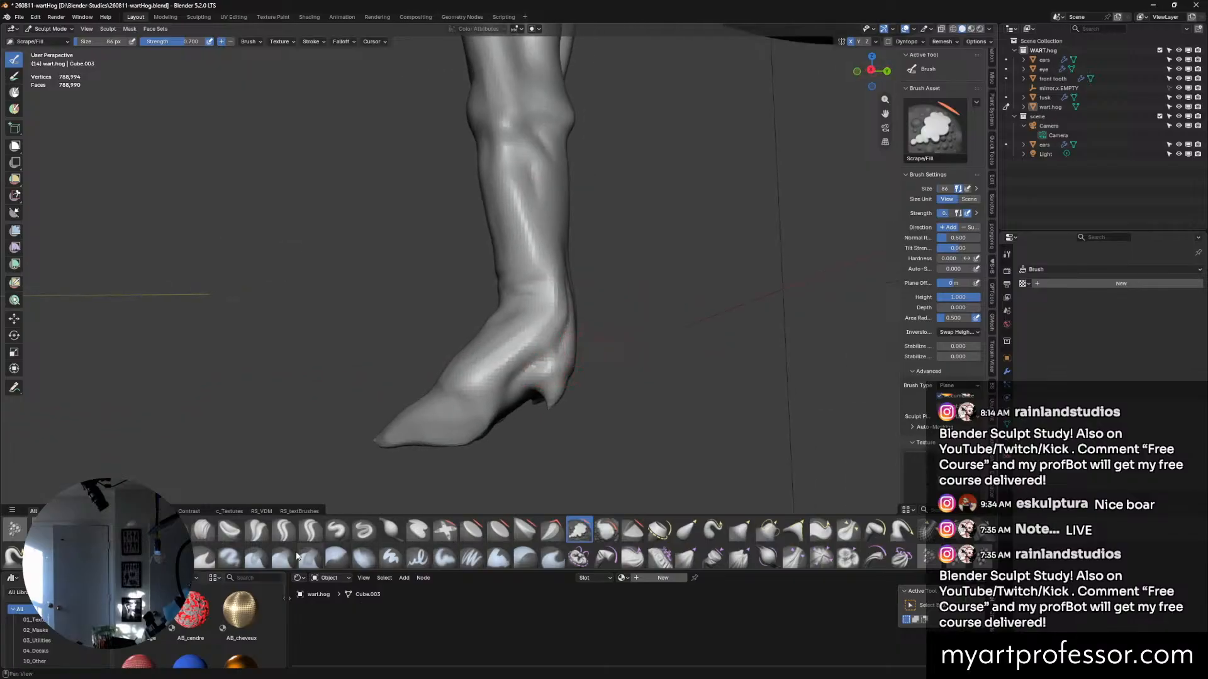
Crease the area between the dewclaw and the side of the front foot with the Crease Sharp brush at 50 px.
click(285, 529)
key(f)
click(550, 354)
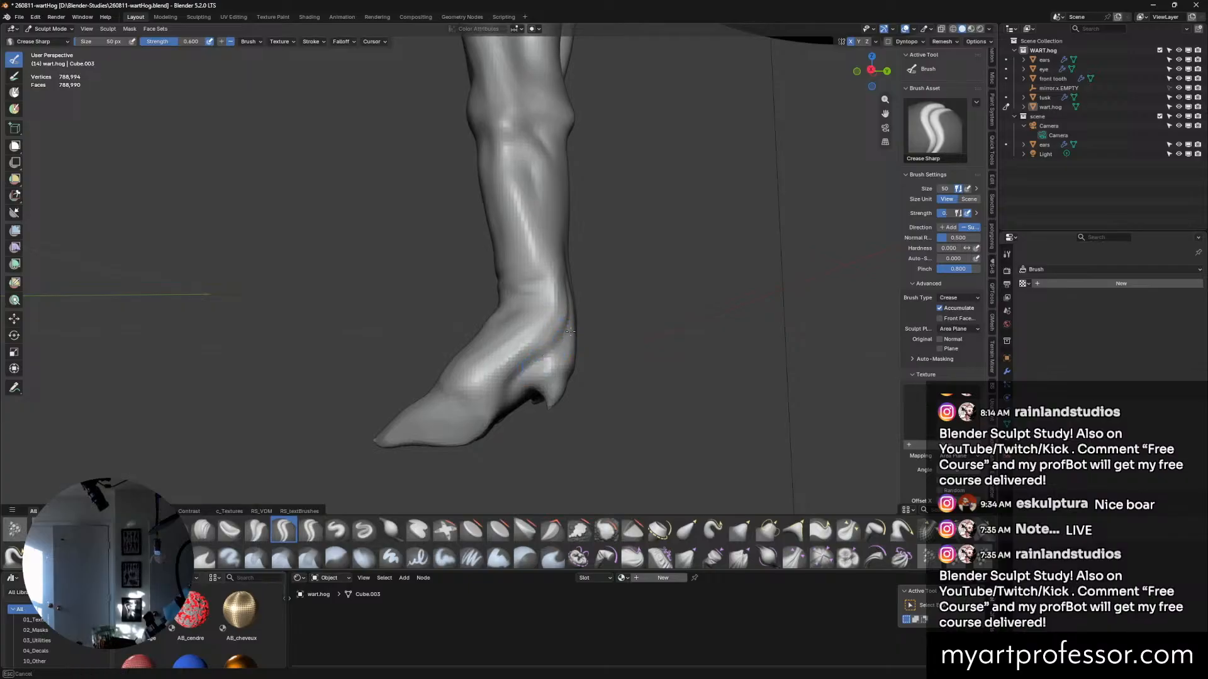
middle_drag(551, 343, 598, 372)
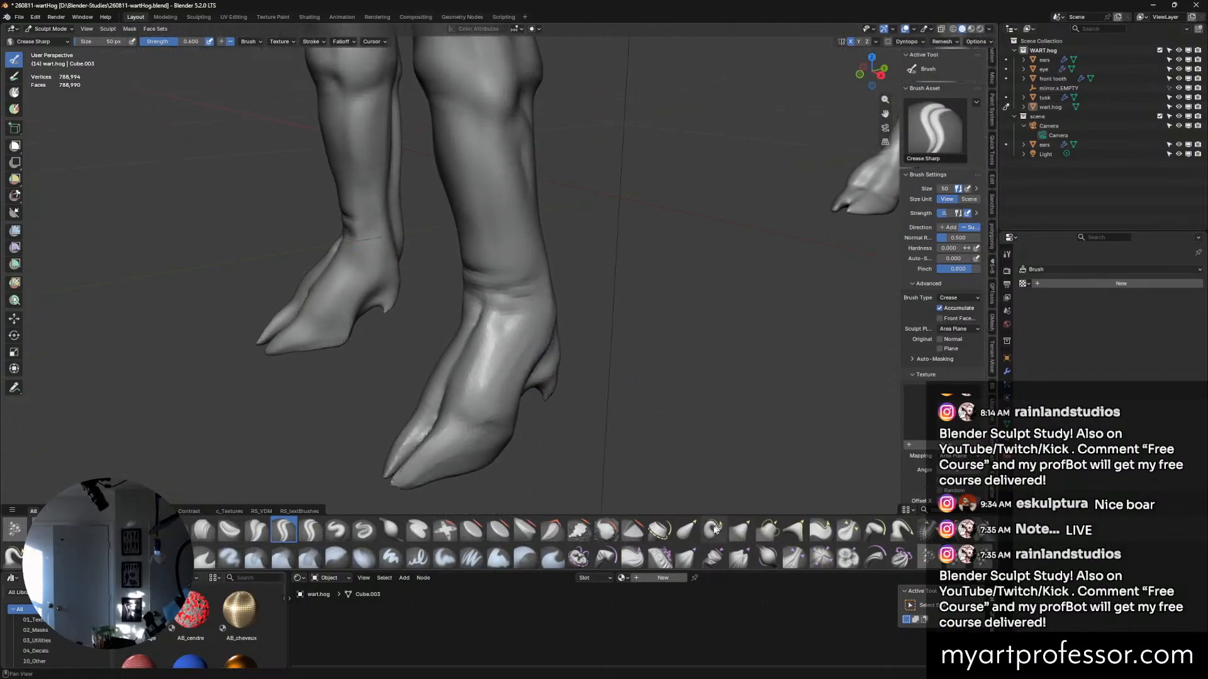
Adjust the shape of the front ankles and feet from several angles with the Grab brush at 132 px.
click(686, 530)
click(745, 534)
mouse_move(647, 423)
middle_down()
mouse_move(542, 380)
mouse_move(450, 391)
mouse_move(464, 381)
middle_up()
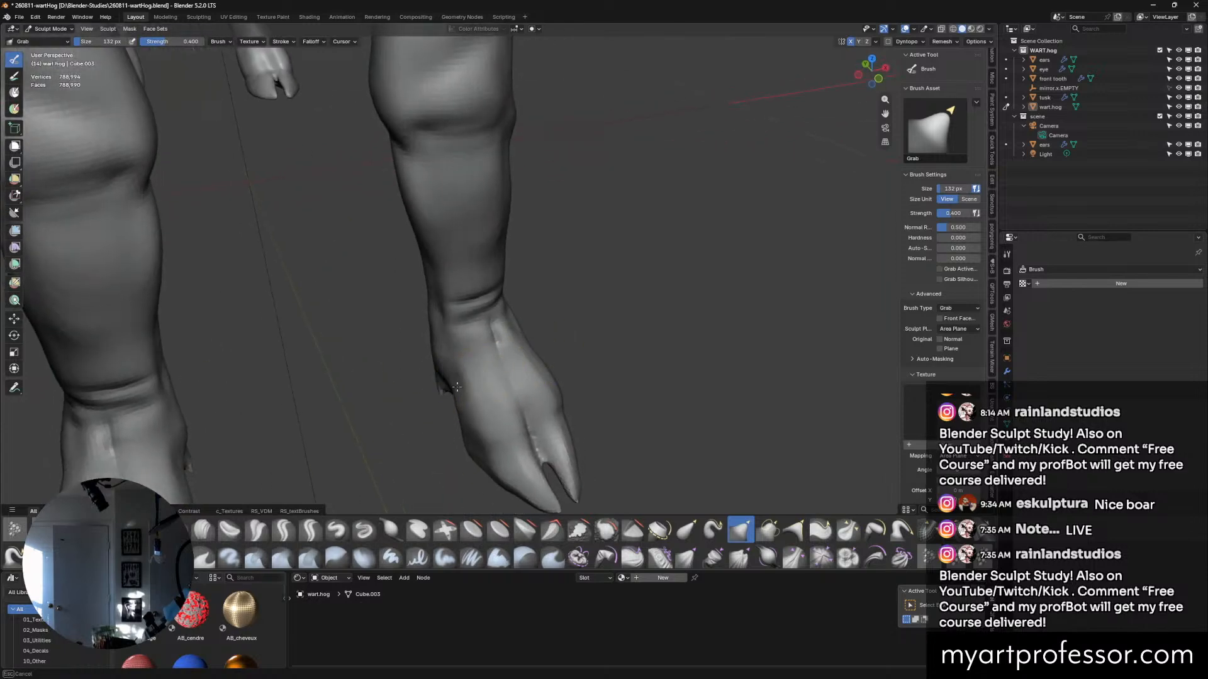
middle_drag(561, 404, 556, 374)
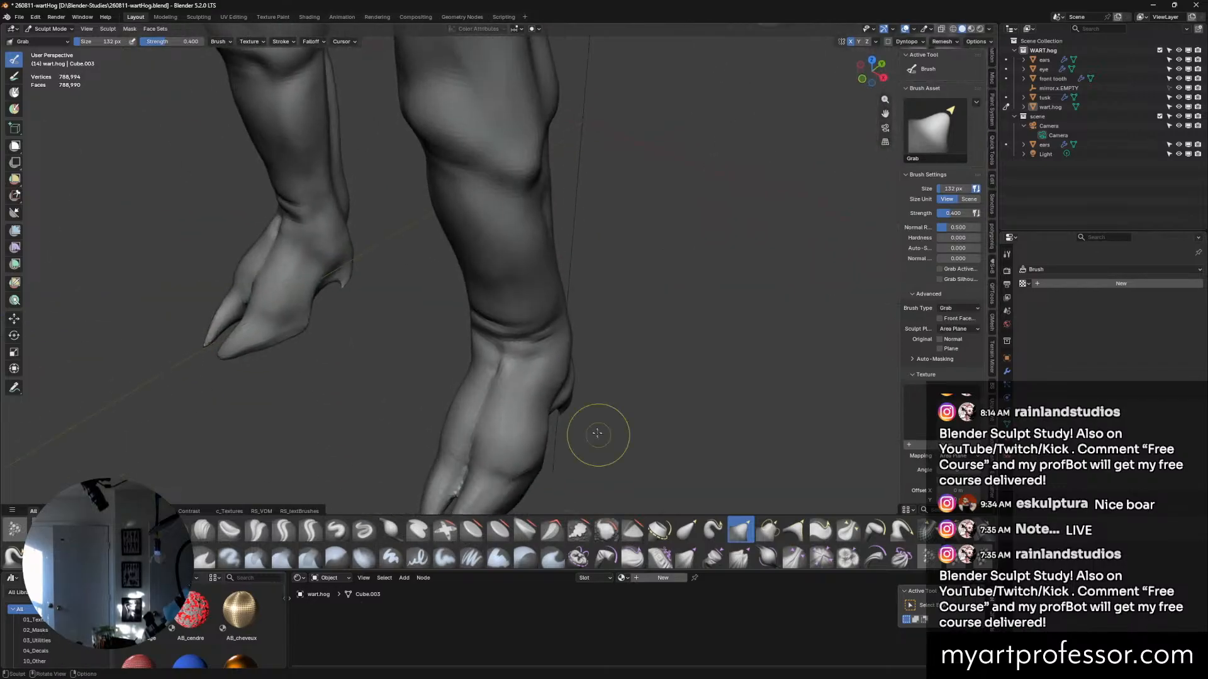
scroll(579, 395, up, 4)
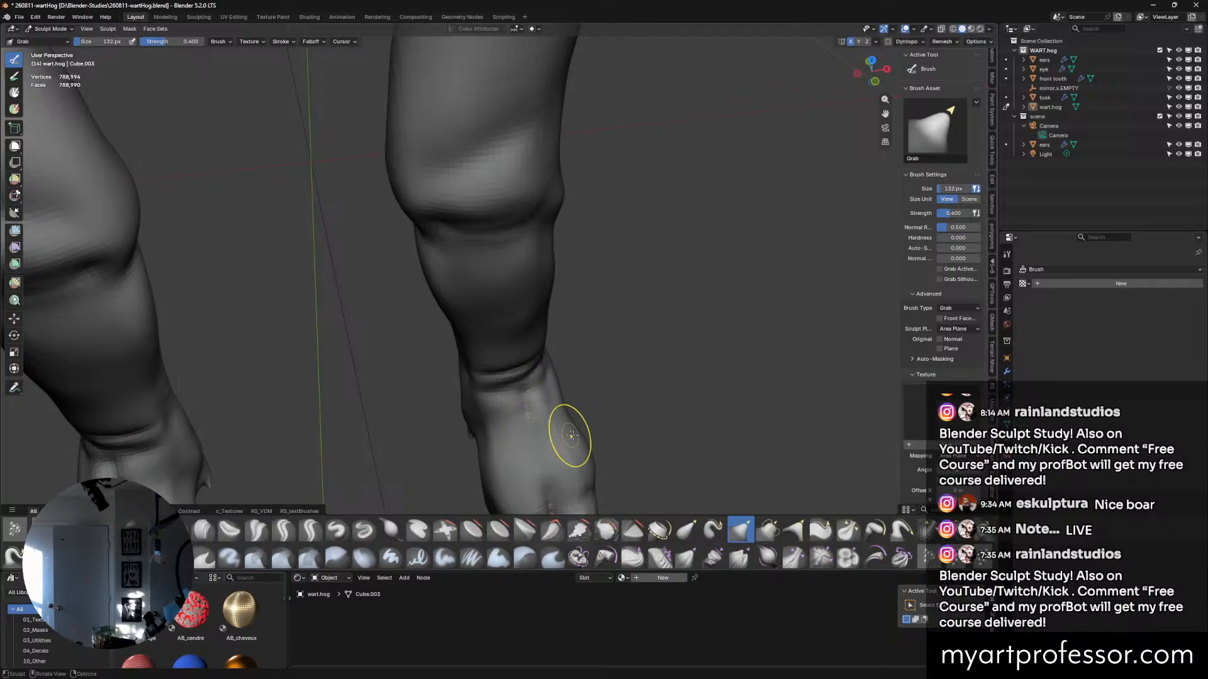
scroll(574, 304, down, 5)
middle_drag(557, 371, 480, 350)
middle_drag(579, 344, 554, 374)
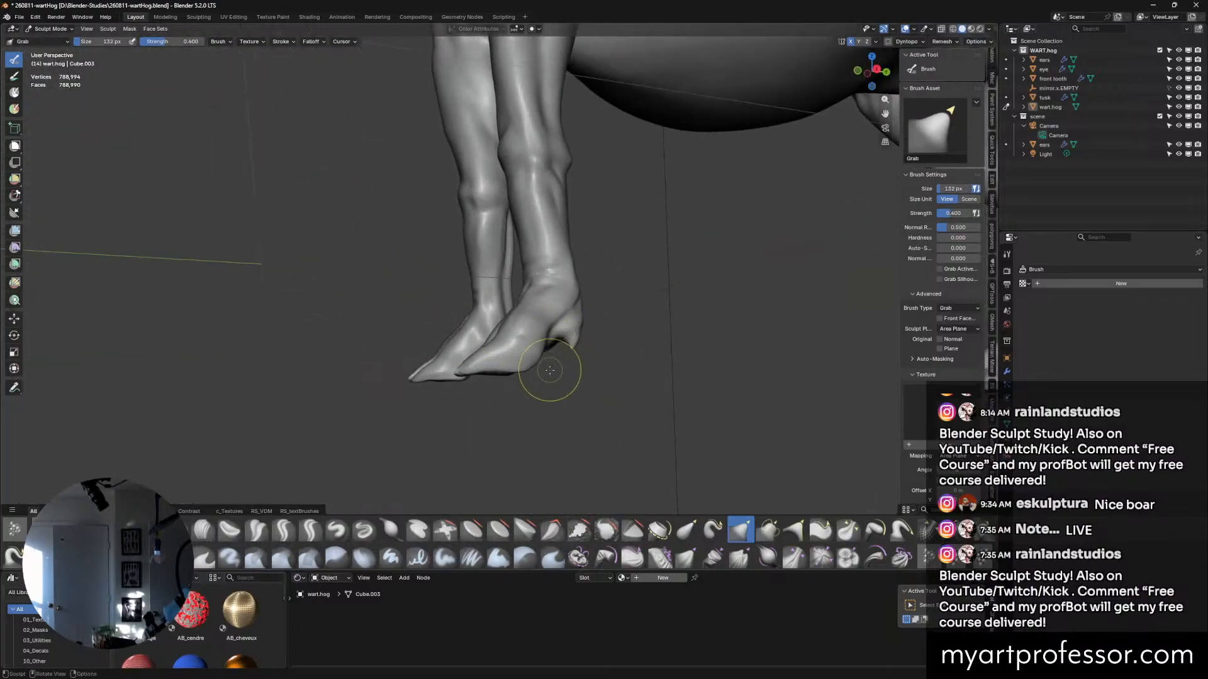
middle_drag(663, 409, 607, 430)
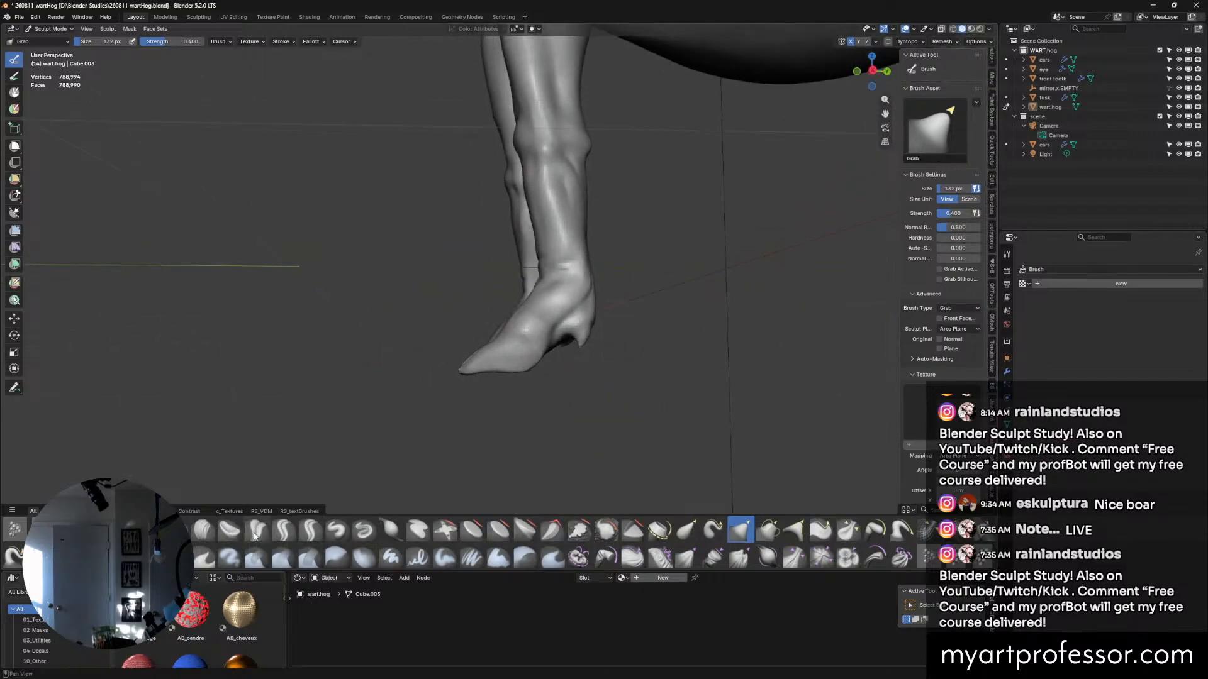
Carve the line where the skin meets the hoof above the front toes with the Crease Sharp brush at 64 px.
click(283, 530)
key(bracketleft)
key(bracketleft)
key(bracketleft)
key(bracketleft)
key(bracketleft)
key(bracketleft)
key(bracketleft)
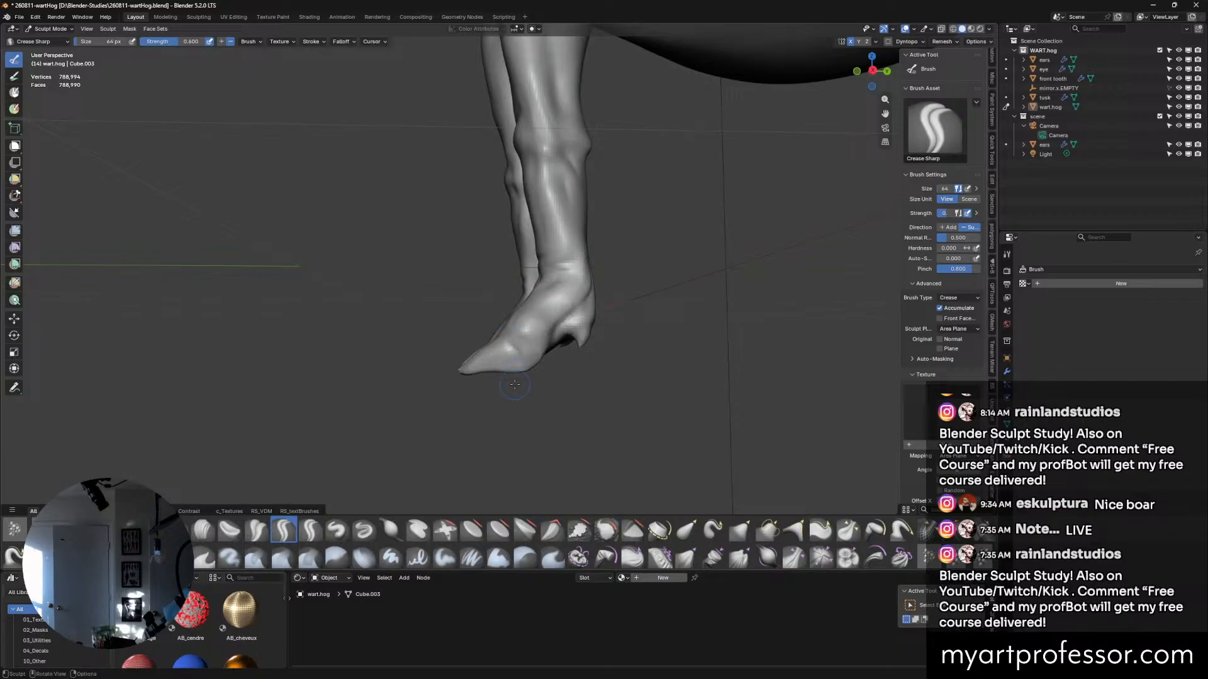
middle_drag(514, 384, 607, 393)
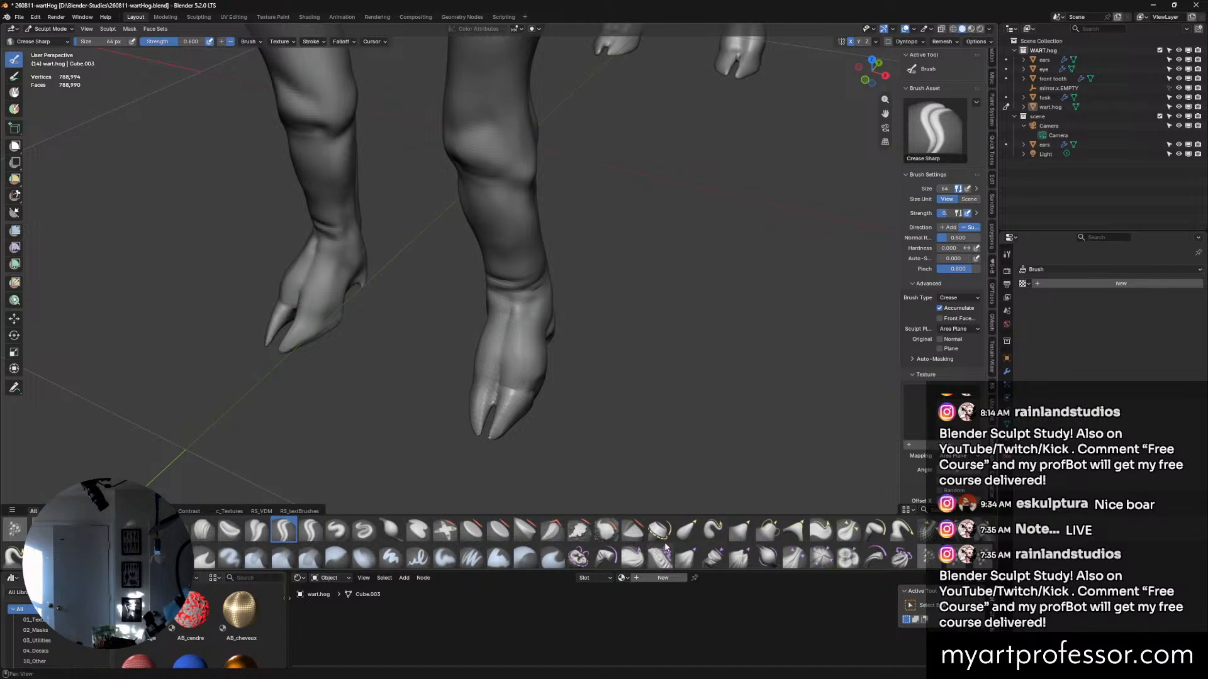
Refine the front toes and the underside of the front hooves with the Grab brush at 98 px.
click(740, 530)
key(f)
click(525, 404)
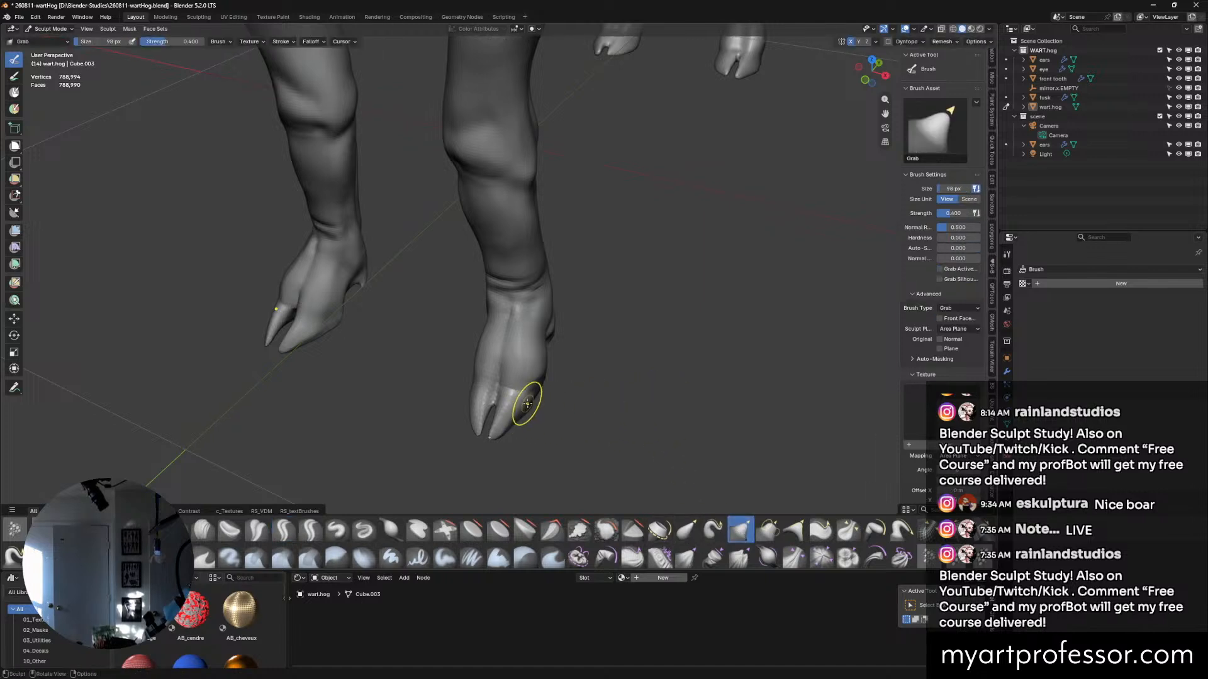
middle_drag(530, 410, 556, 351)
middle_drag(543, 396, 458, 401)
middle_drag(556, 380, 570, 320)
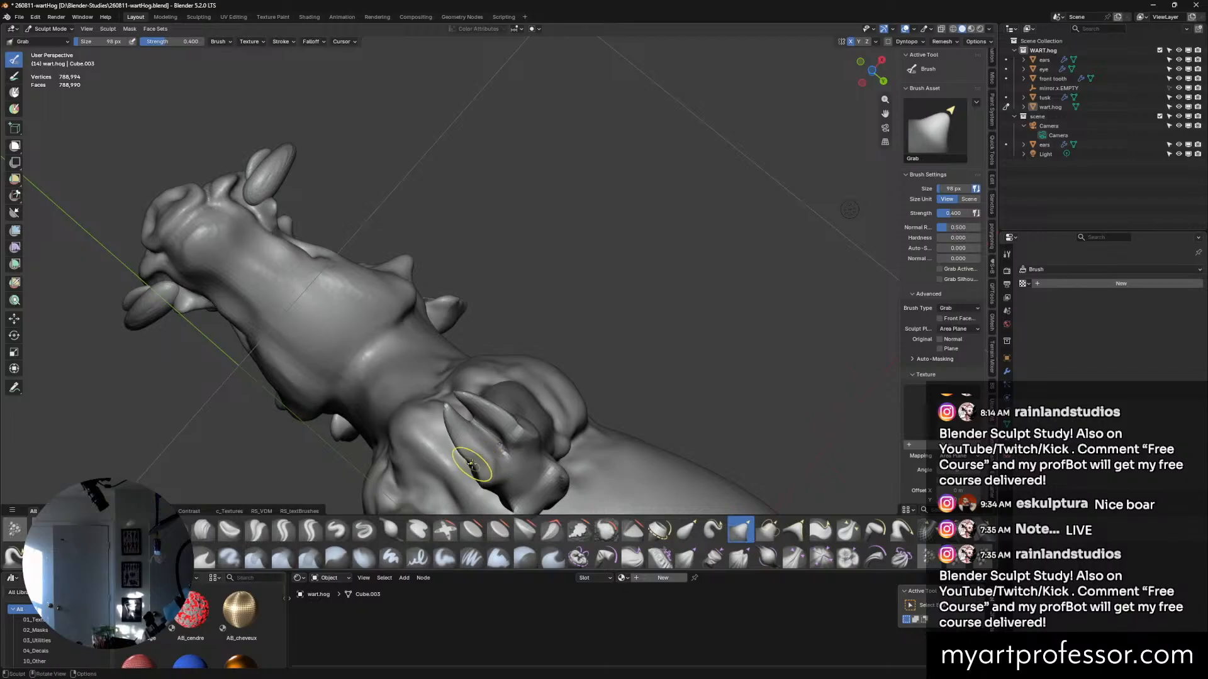
middle_drag(479, 458, 553, 378)
middle_drag(512, 277, 655, 361)
mouse_move(572, 309)
middle_down()
mouse_move(539, 278)
mouse_move(666, 334)
mouse_move(612, 348)
mouse_move(612, 400)
middle_up()
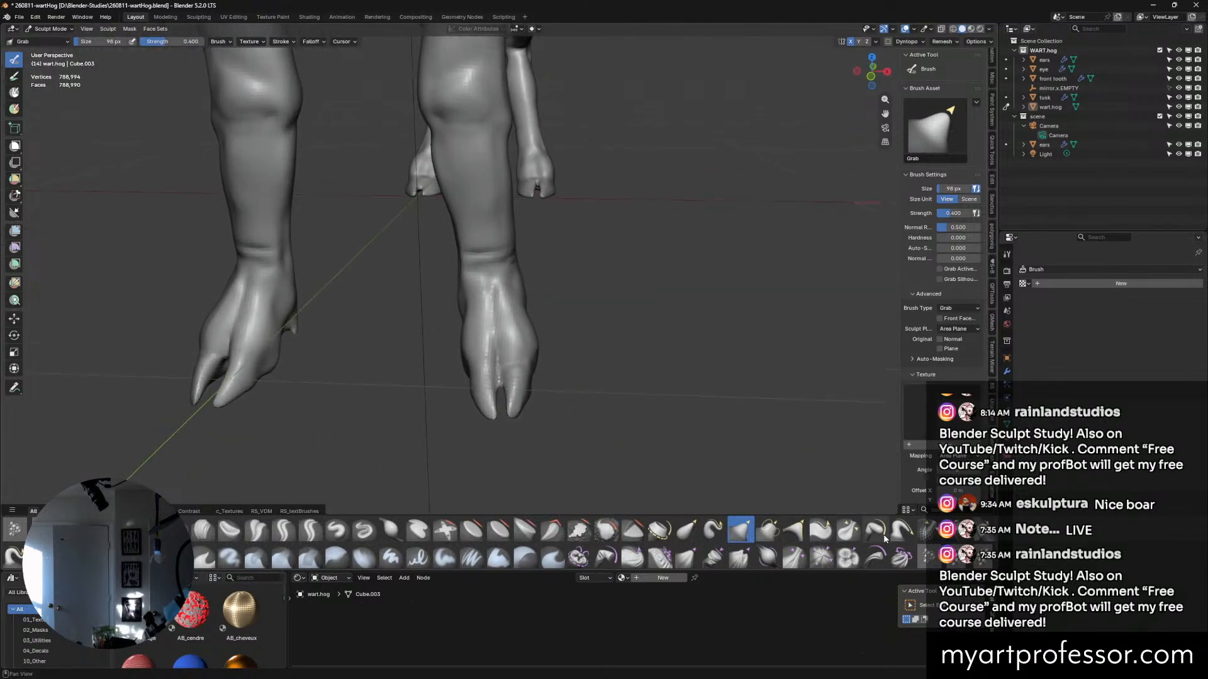
Shape the back of the front ankles and the dewclaws with the Pull brush at 170 px.
click(902, 530)
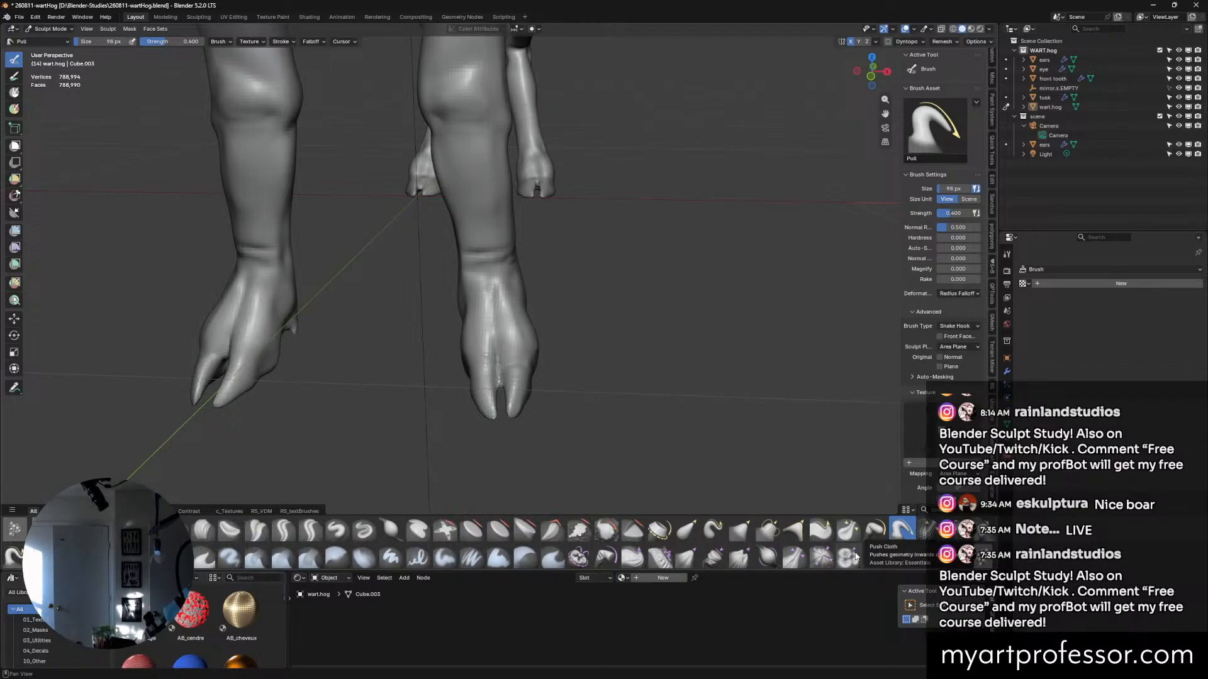
mouse_move(635, 362)
middle_down()
mouse_move(620, 348)
mouse_move(548, 345)
middle_up()
key(f)
click(697, 411)
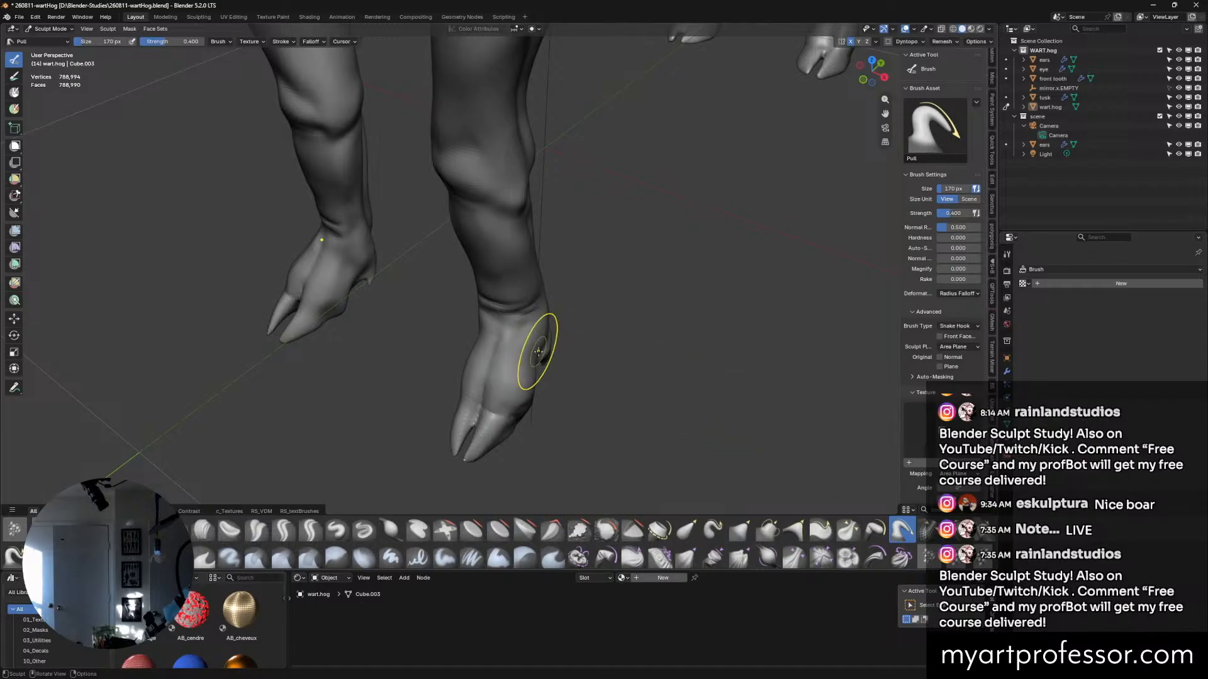
mouse_move(544, 348)
middle_down()
mouse_move(484, 371)
mouse_move(571, 334)
mouse_move(563, 352)
mouse_move(574, 357)
mouse_move(545, 354)
middle_up()
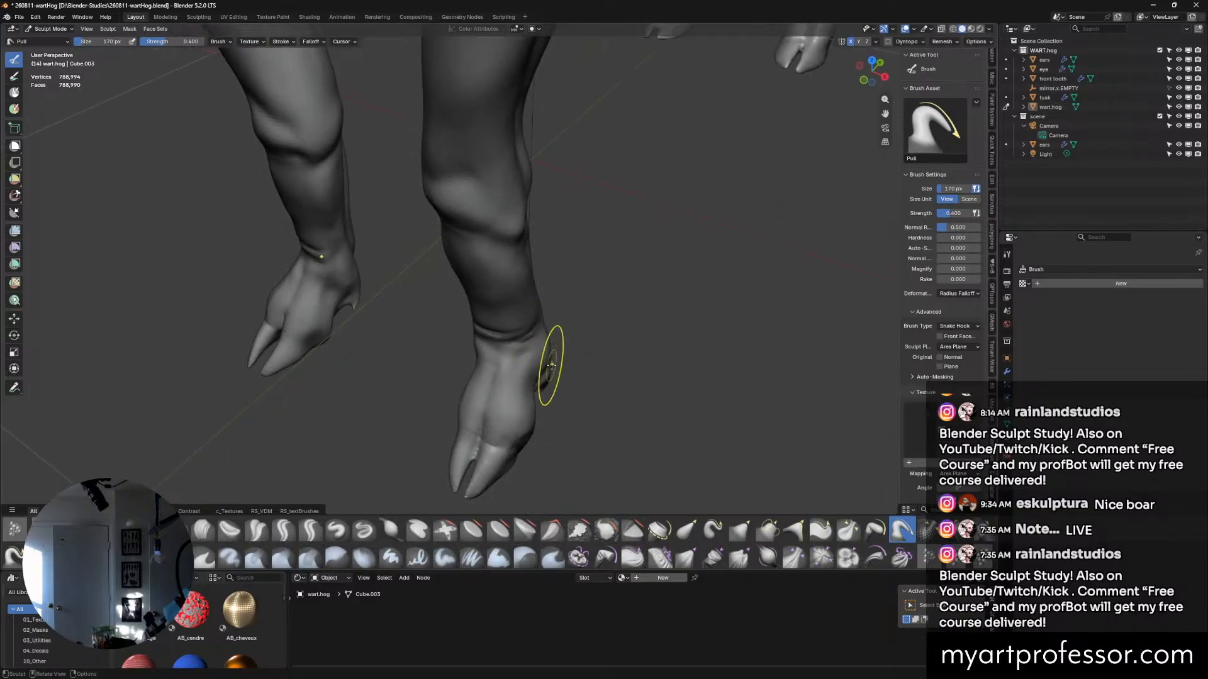
middle_drag(582, 380, 599, 360)
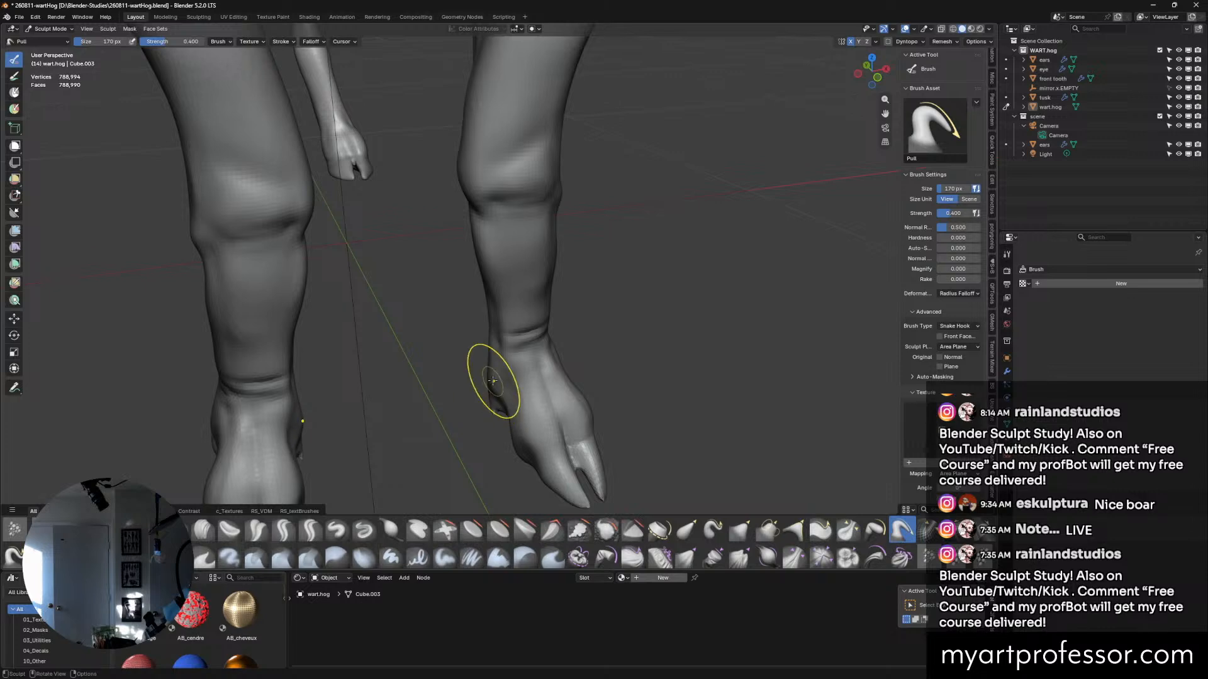
mouse_move(485, 377)
middle_down()
mouse_move(629, 355)
mouse_move(686, 365)
mouse_move(598, 358)
middle_up()
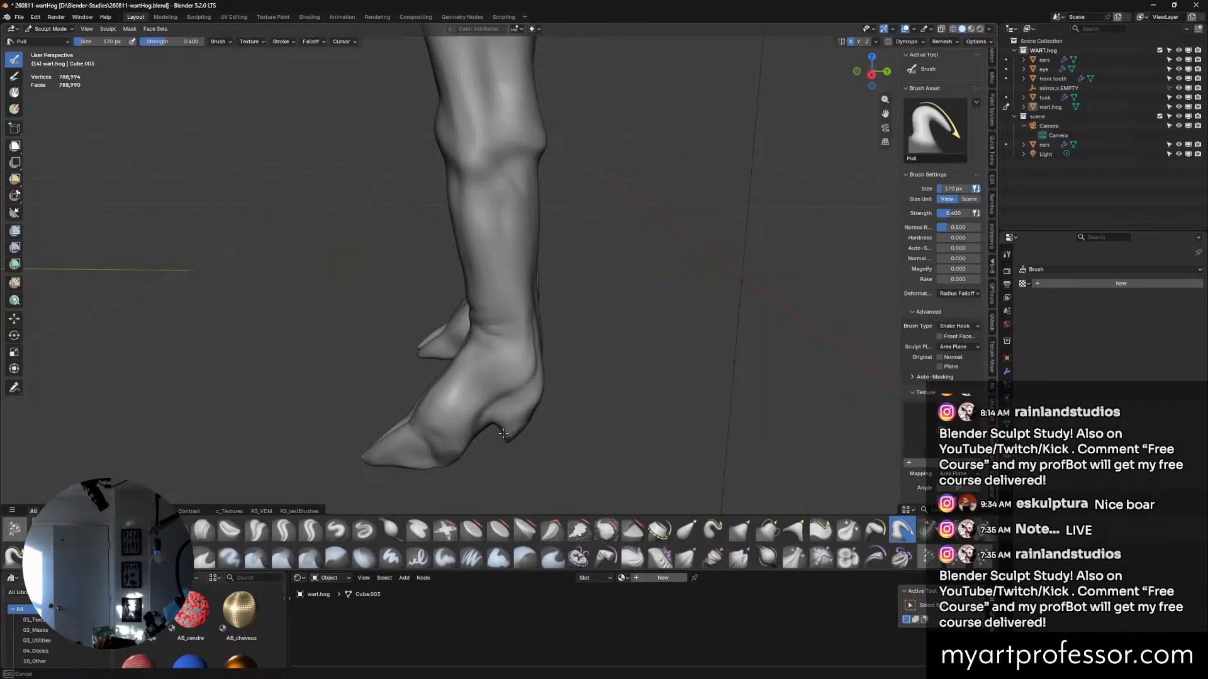
mouse_move(497, 412)
middle_down()
mouse_move(589, 352)
mouse_move(590, 404)
mouse_move(485, 364)
mouse_move(545, 344)
mouse_move(574, 289)
mouse_move(636, 340)
mouse_move(557, 363)
mouse_move(614, 343)
mouse_move(624, 370)
mouse_move(655, 370)
middle_up()
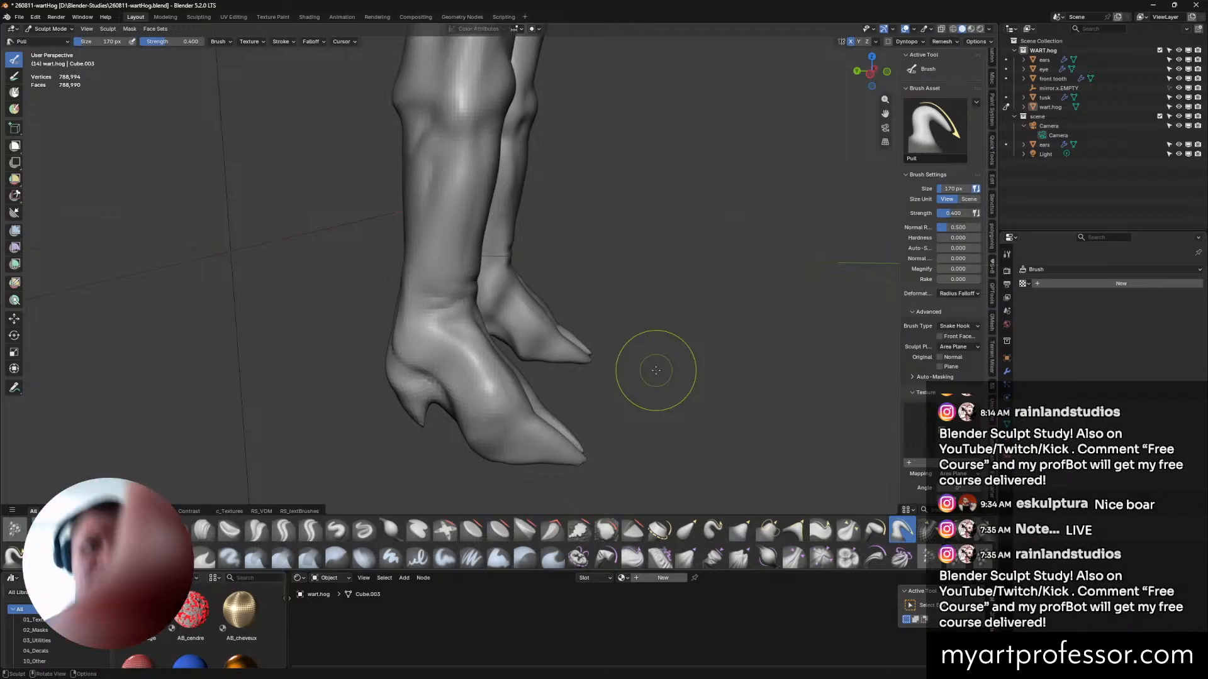
Adjust the dewclaws and toe tips of the front feet with the Pull brush at 134 px, and save the file.
middle_drag(696, 426, 626, 385)
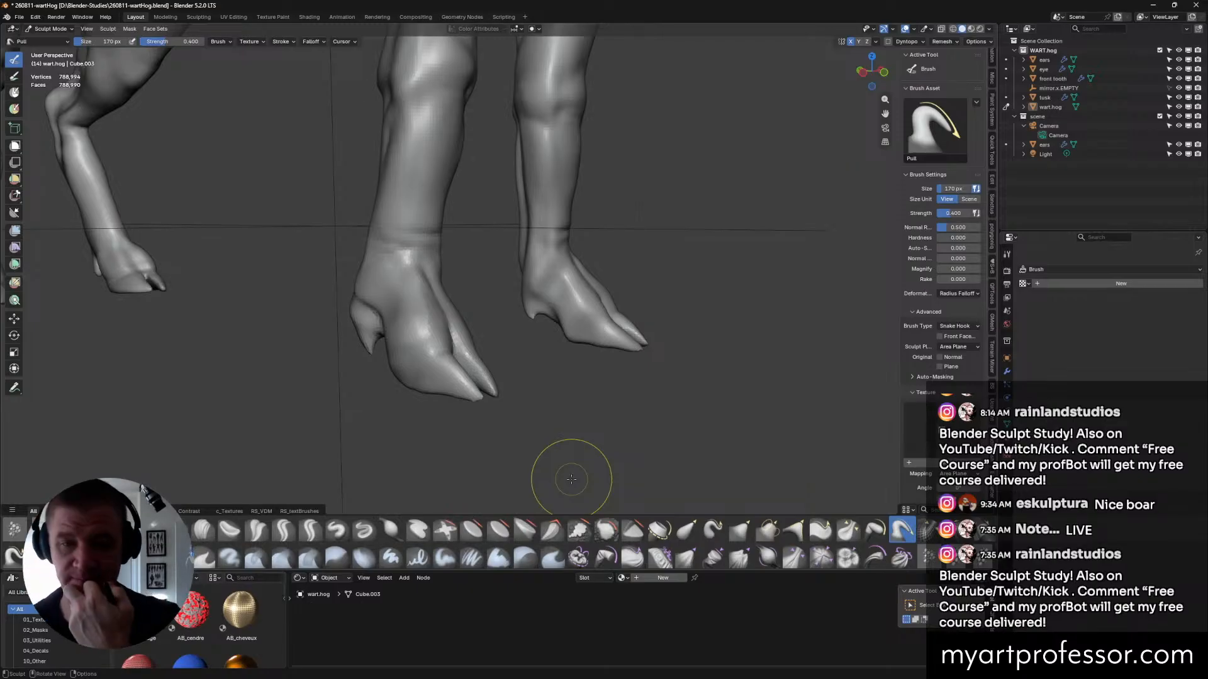
middle_drag(700, 370, 631, 370)
mouse_move(607, 369)
middle_down()
mouse_move(617, 372)
mouse_move(602, 374)
middle_up()
key(f)
click(510, 382)
key(f)
click(434, 388)
drag(421, 367, 426, 365)
mouse_move(440, 368)
middle_down()
mouse_move(497, 368)
mouse_move(388, 372)
middle_up()
drag(424, 368, 404, 358)
mouse_move(404, 359)
middle_down()
mouse_move(536, 372)
mouse_move(478, 363)
mouse_move(558, 337)
middle_up()
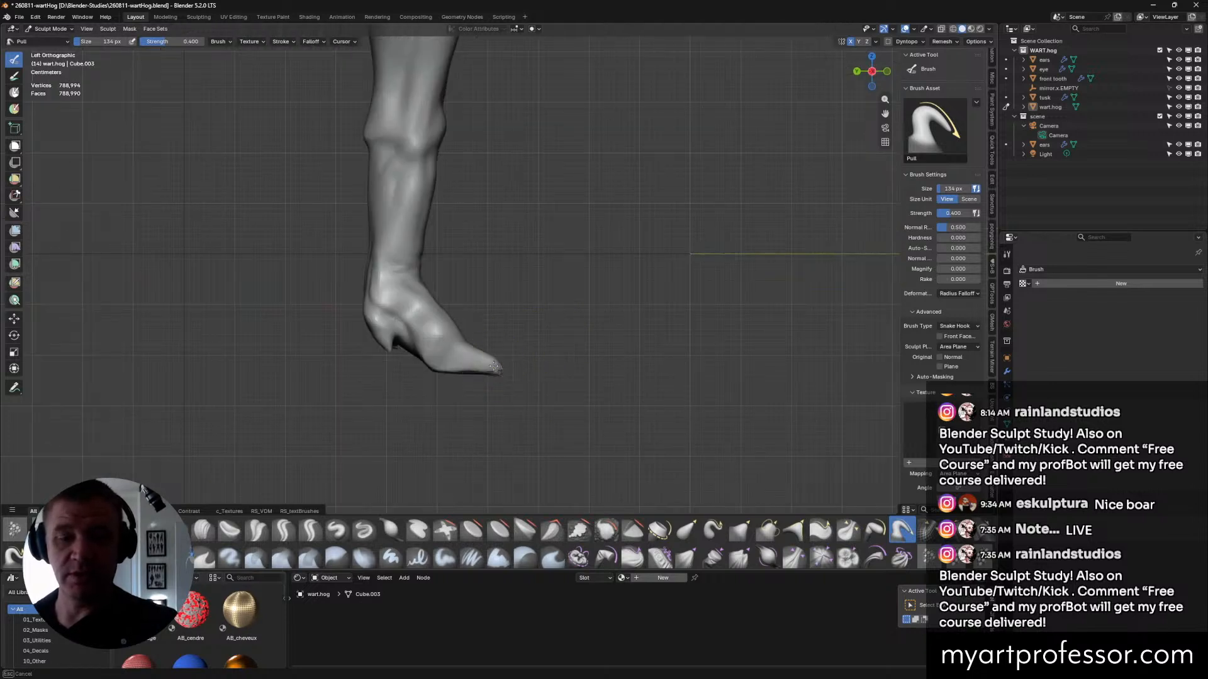
shift+middle_drag(502, 368, 582, 376)
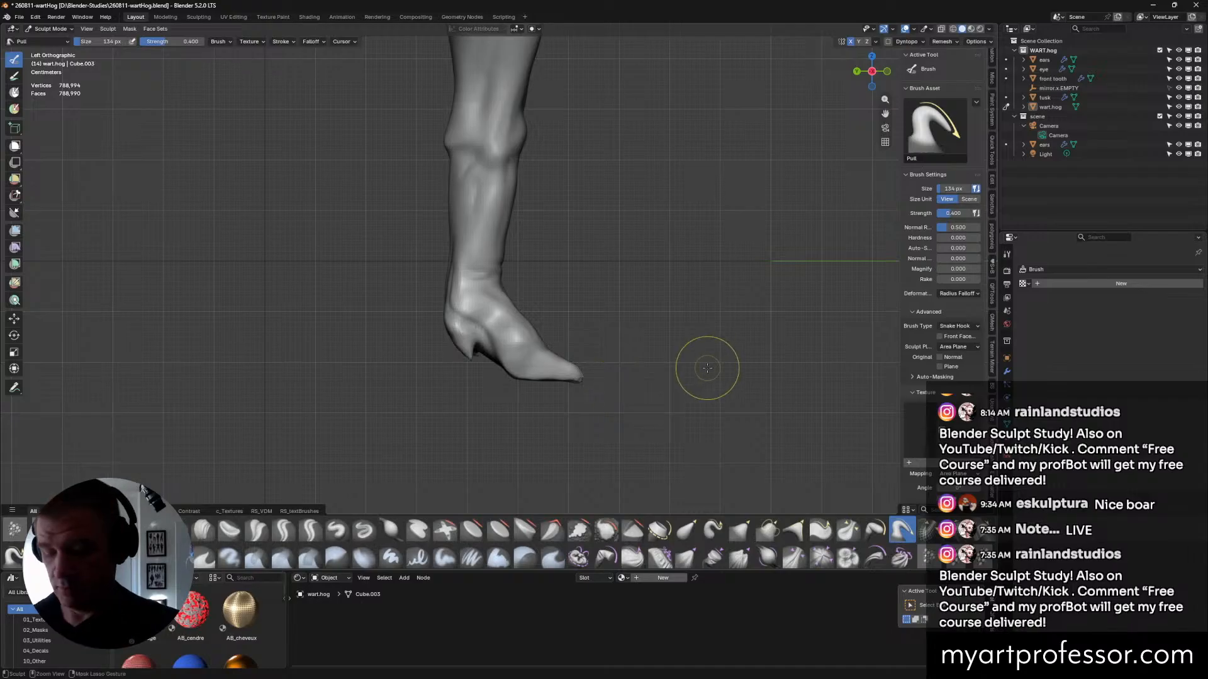
key(ctrl+s)
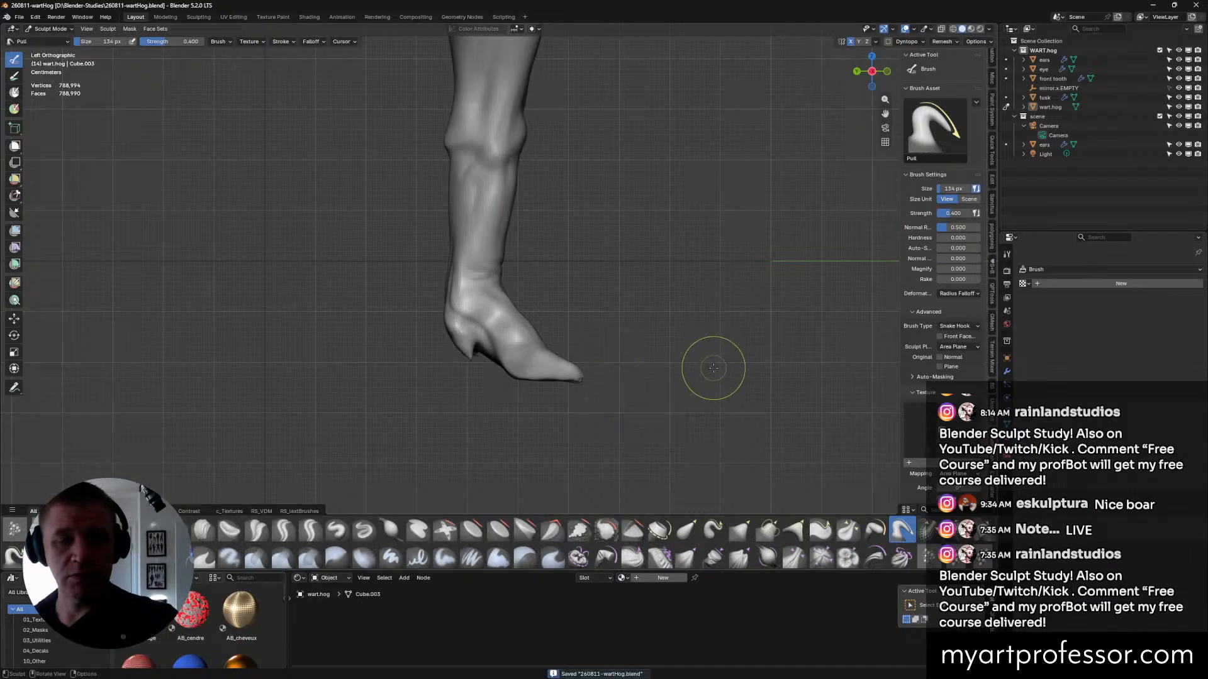
Carve creases along the side and underside of the front hooves with the Crease Sharp brush at 90 px.
mouse_move(690, 358)
middle_down()
mouse_move(598, 362)
mouse_move(641, 415)
middle_up()
click(283, 530)
mouse_move(510, 364)
middle_down()
mouse_move(530, 394)
mouse_move(526, 350)
mouse_move(462, 393)
mouse_move(536, 325)
middle_up()
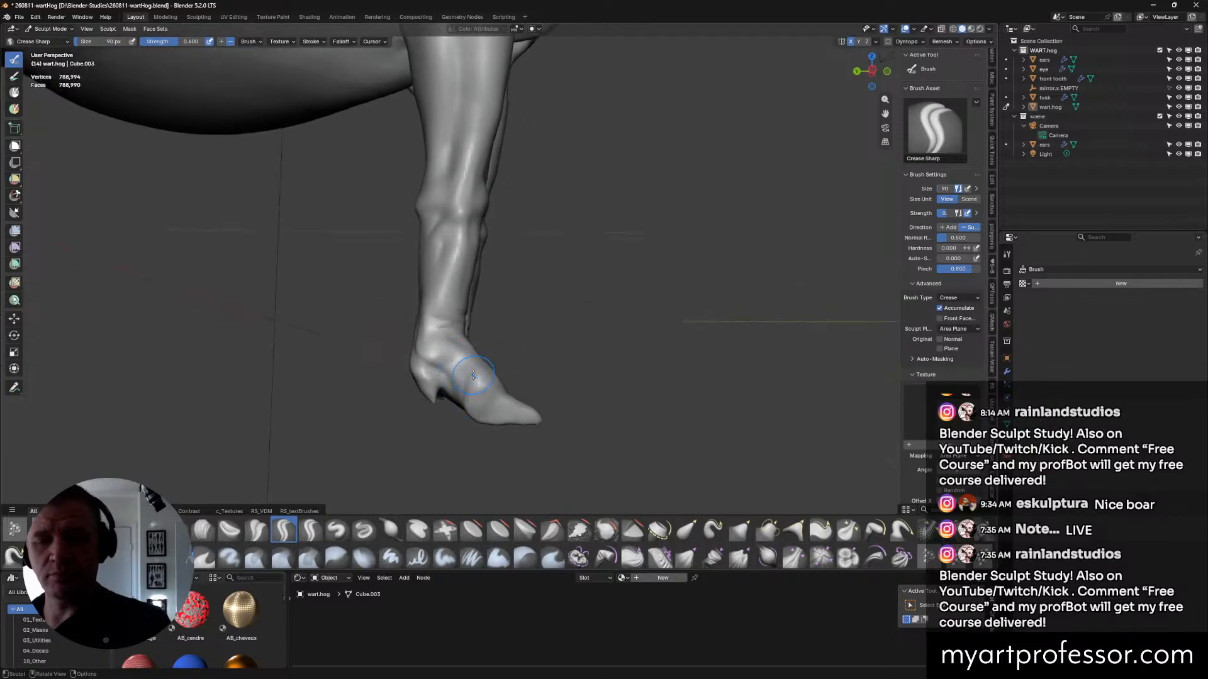
middle_drag(475, 416, 533, 348)
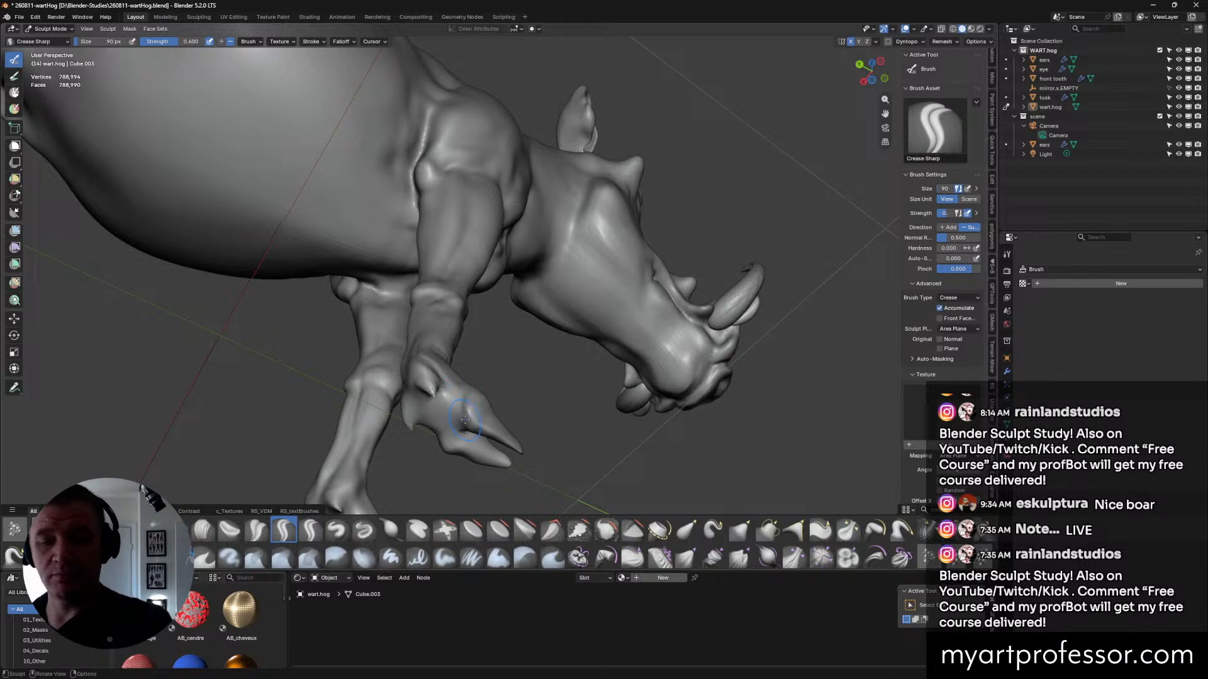
middle_drag(464, 420, 498, 452)
middle_drag(465, 372, 580, 373)
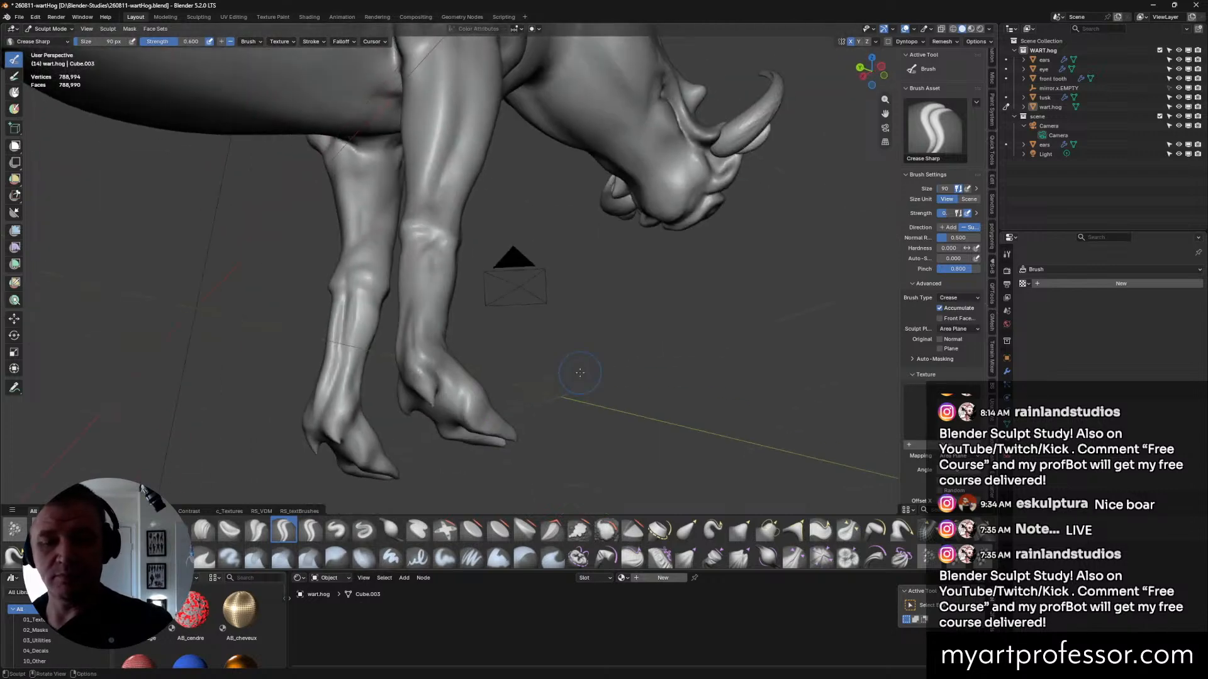
Refine the front hooves with the Scrape/Fill brush at 90 px and the Clay Strips brush at 44 px.
click(578, 530)
mouse_move(466, 412)
middle_down()
mouse_move(545, 331)
mouse_move(554, 404)
mouse_move(599, 402)
mouse_move(592, 412)
mouse_move(570, 393)
mouse_move(561, 428)
middle_up()
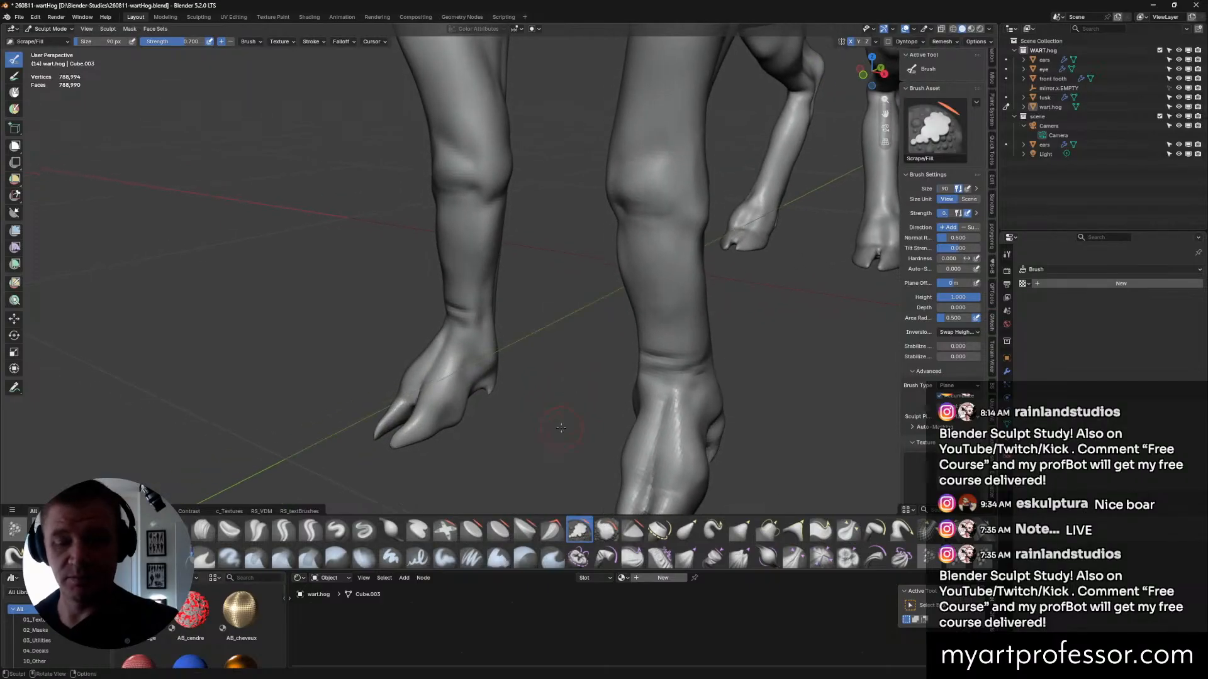
click(202, 530)
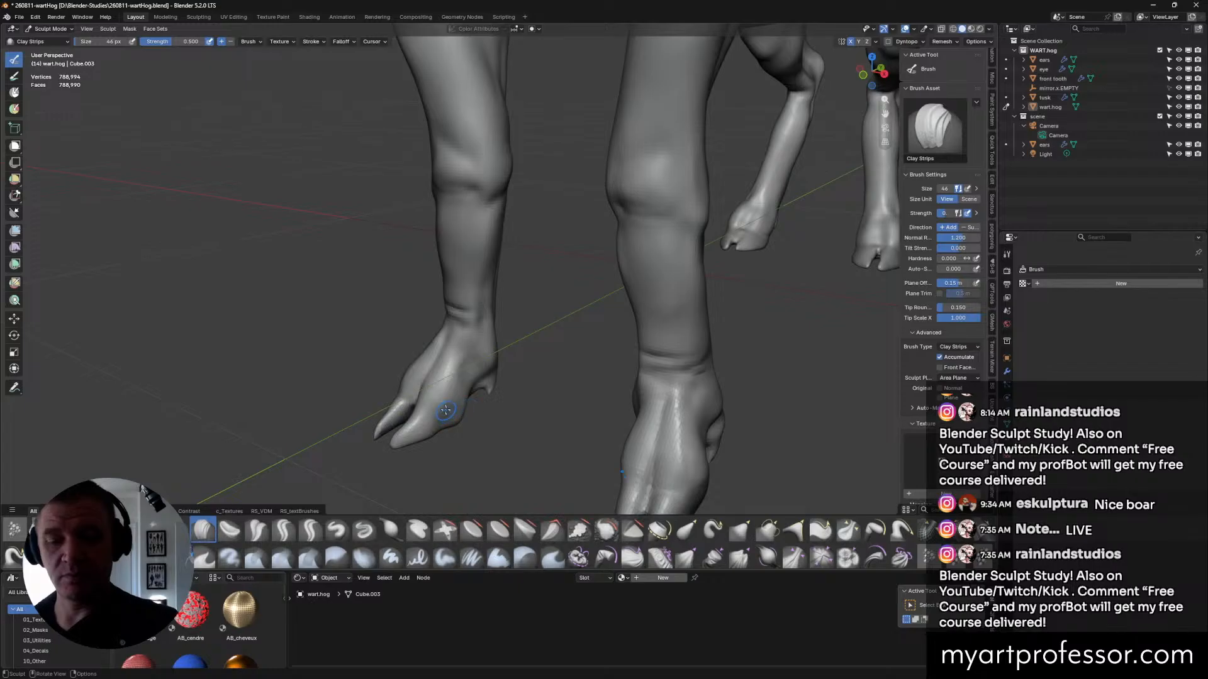
middle_drag(453, 422, 535, 370)
middle_drag(478, 407, 432, 341)
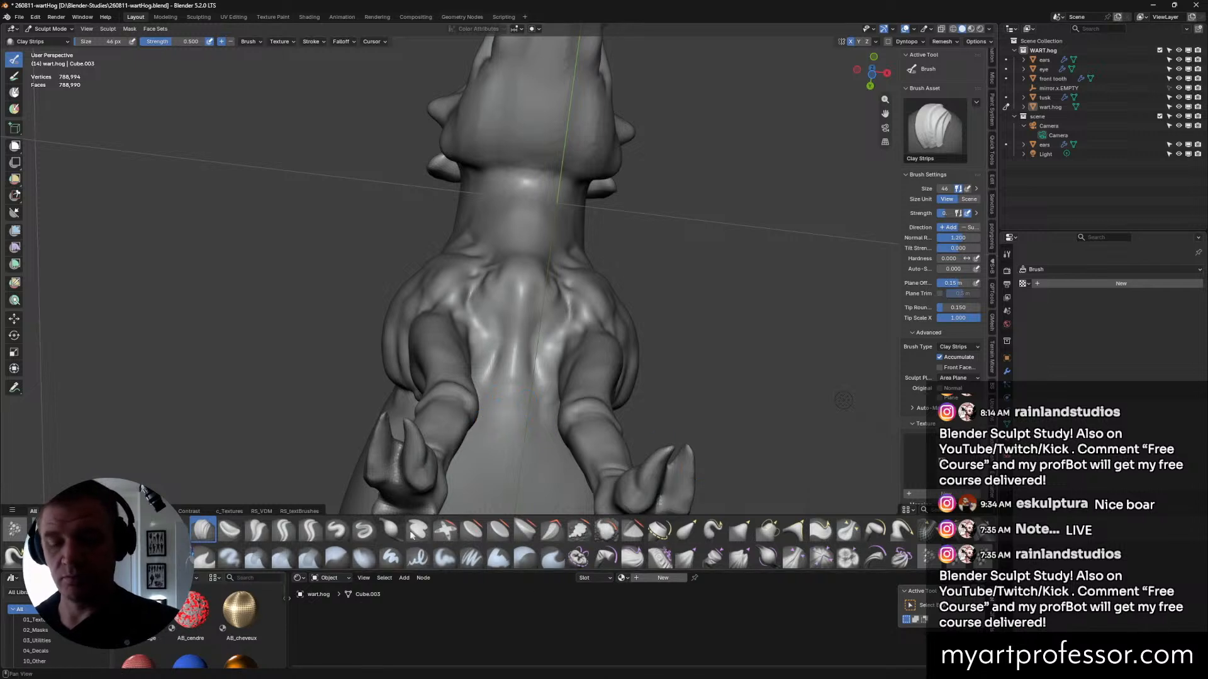
Shape the sides and underside of the front hooves with the Draw brush at 44 px.
click(336, 531)
middle_drag(385, 423, 468, 404)
middle_drag(573, 379, 467, 460)
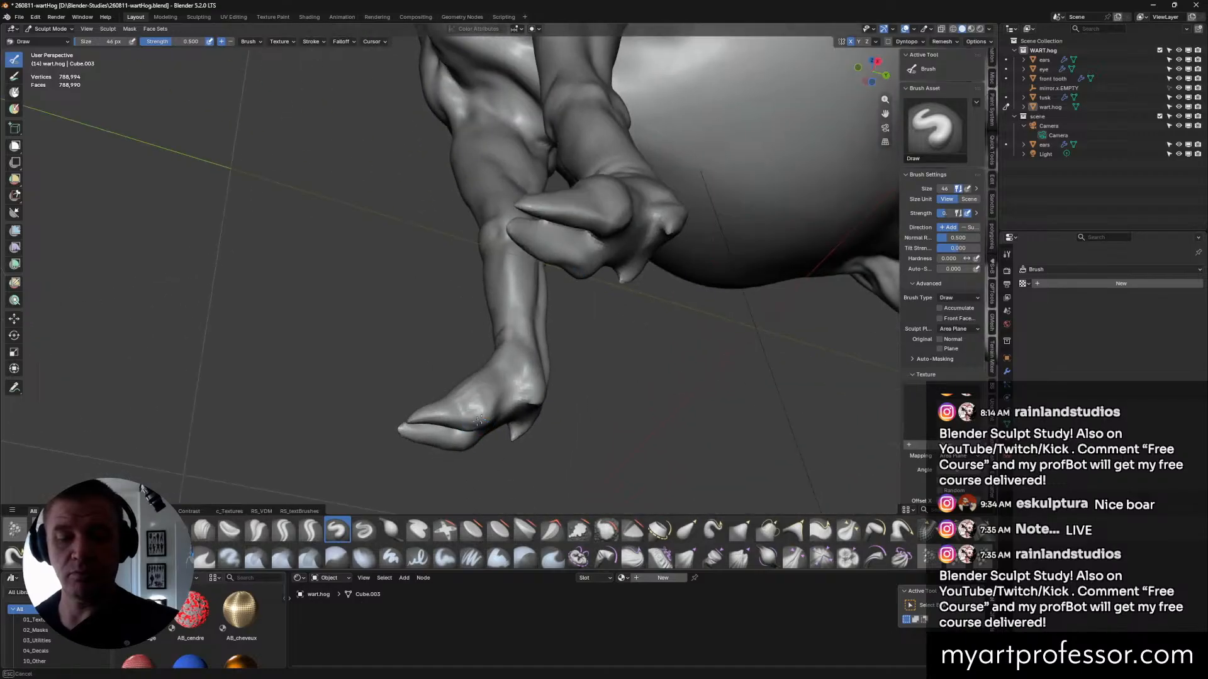
middle_drag(614, 432, 485, 395)
Carve the crease lines around and between the front toes with the Crease Sharp brush at 44 px.
key(shift+c)
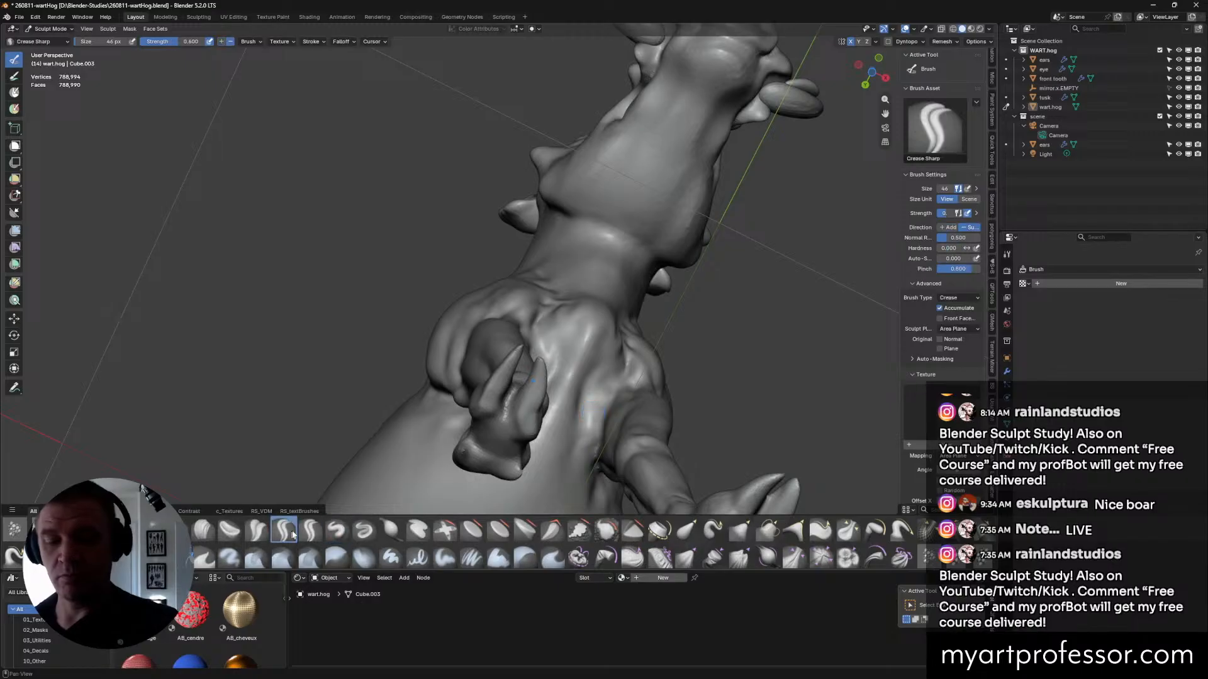
middle_drag(576, 405, 545, 404)
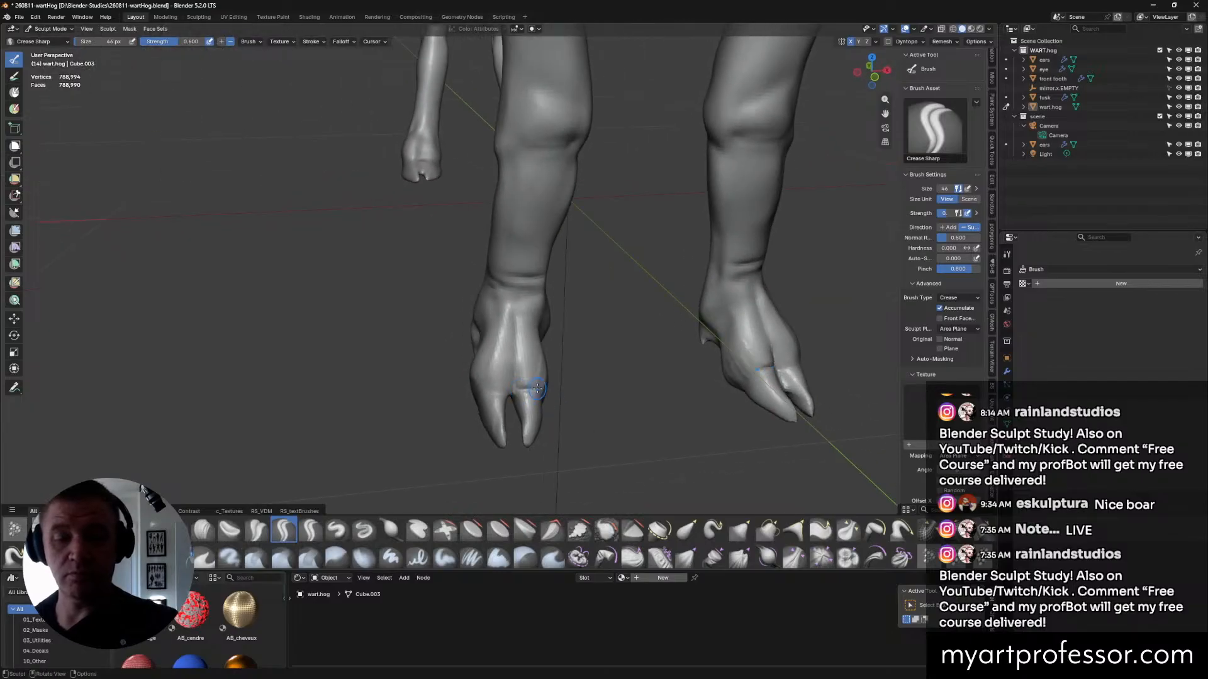
middle_drag(555, 398, 485, 396)
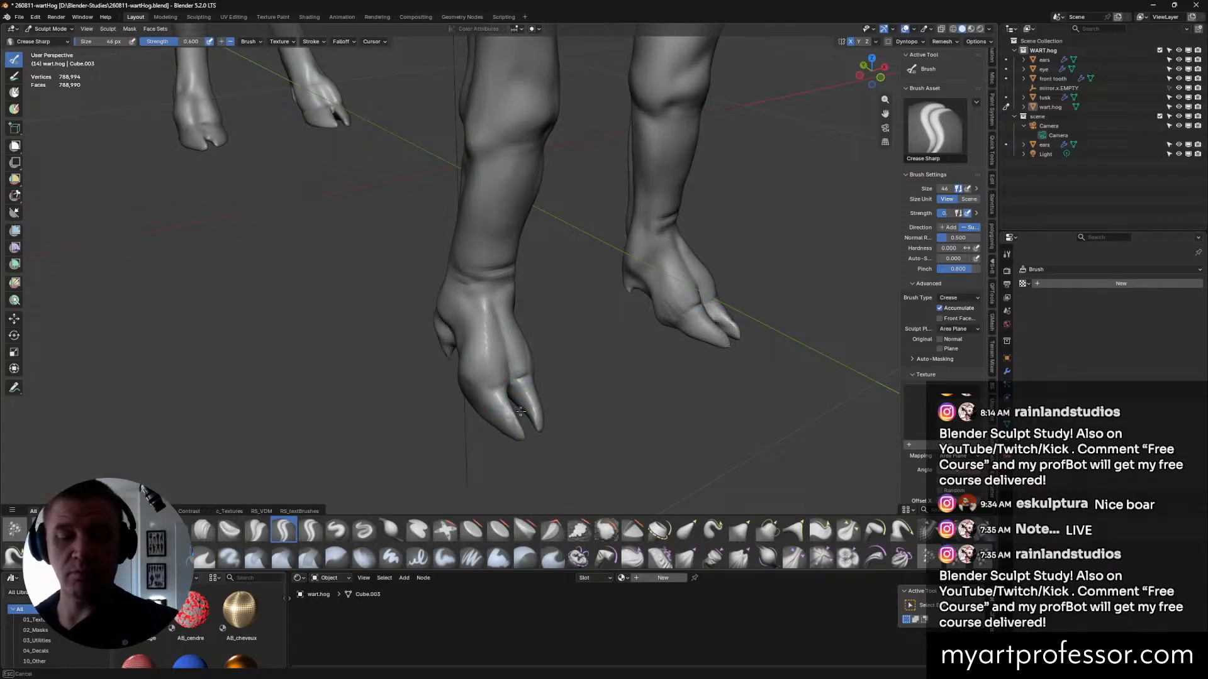
mouse_move(503, 403)
middle_down()
mouse_move(629, 374)
mouse_move(627, 443)
middle_up()
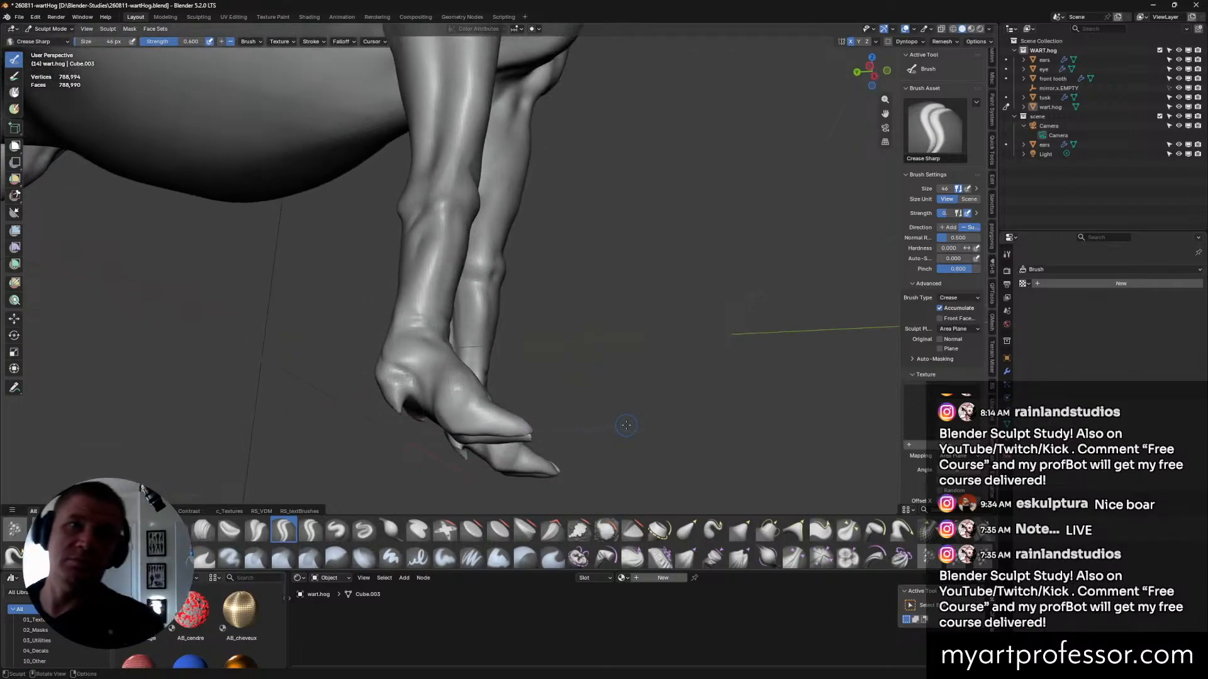
Cut the soles of the front hooves flat in left orthographic view with Box Trim in Difference mode.
mouse_move(626, 425)
middle_down()
mouse_move(666, 421)
mouse_move(639, 395)
mouse_move(654, 403)
middle_up()
scroll(660, 407, up, 2)
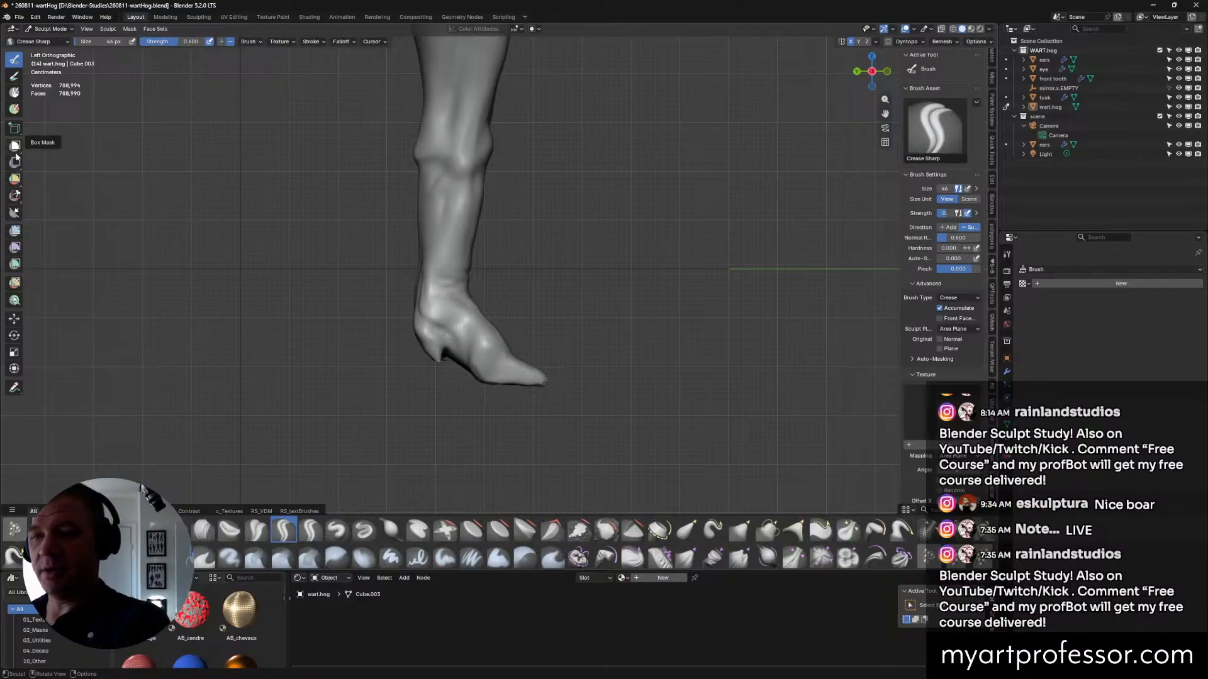
click(14, 196)
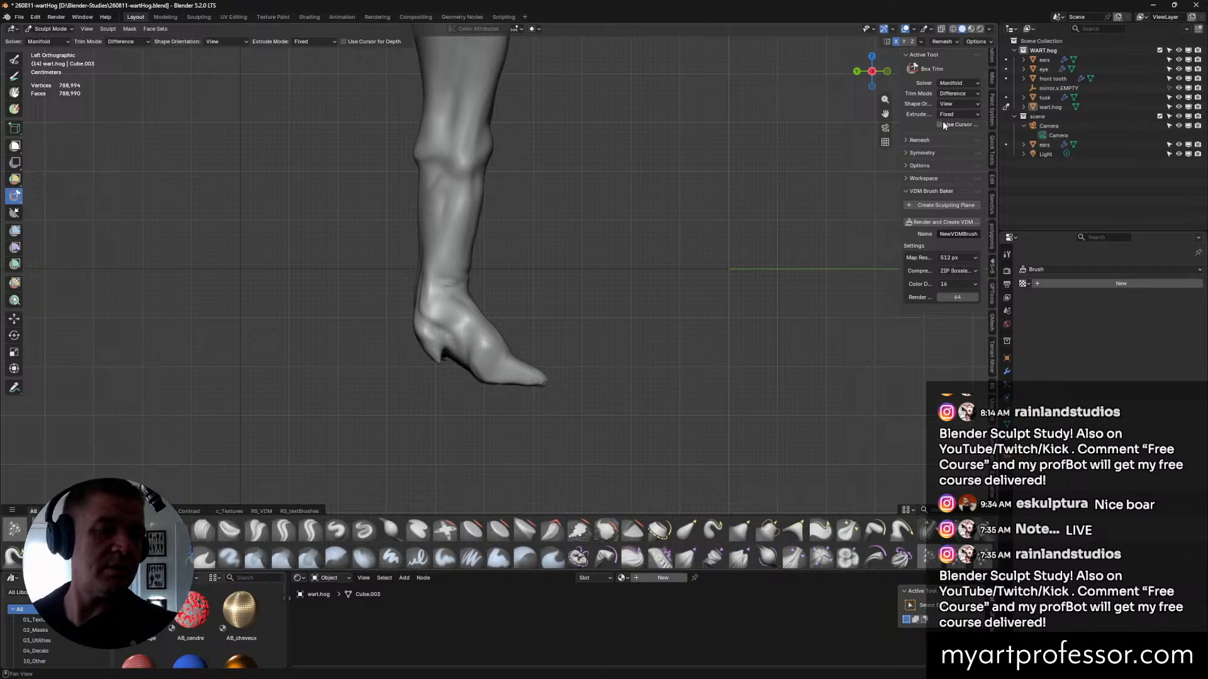
drag(448, 382, 583, 409)
mouse_move(592, 406)
middle_down()
mouse_move(577, 378)
mouse_move(575, 389)
middle_up()
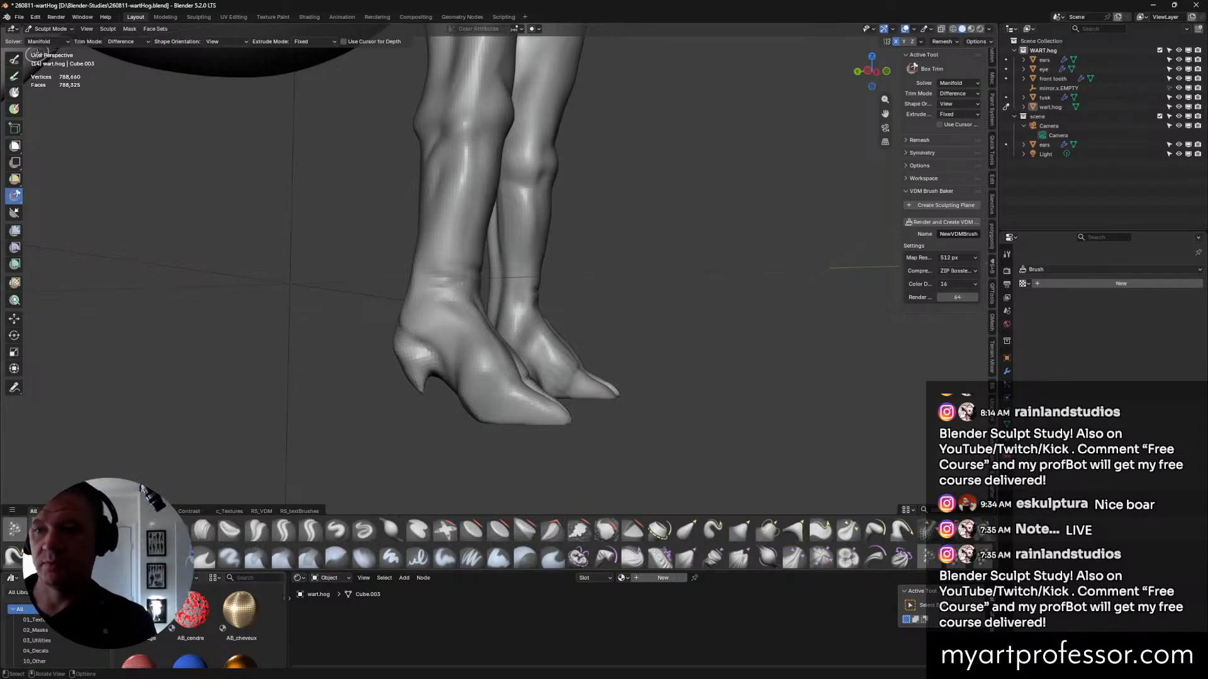
Return to brush sculpting and create a face set from the visible mesh.
click(16, 60)
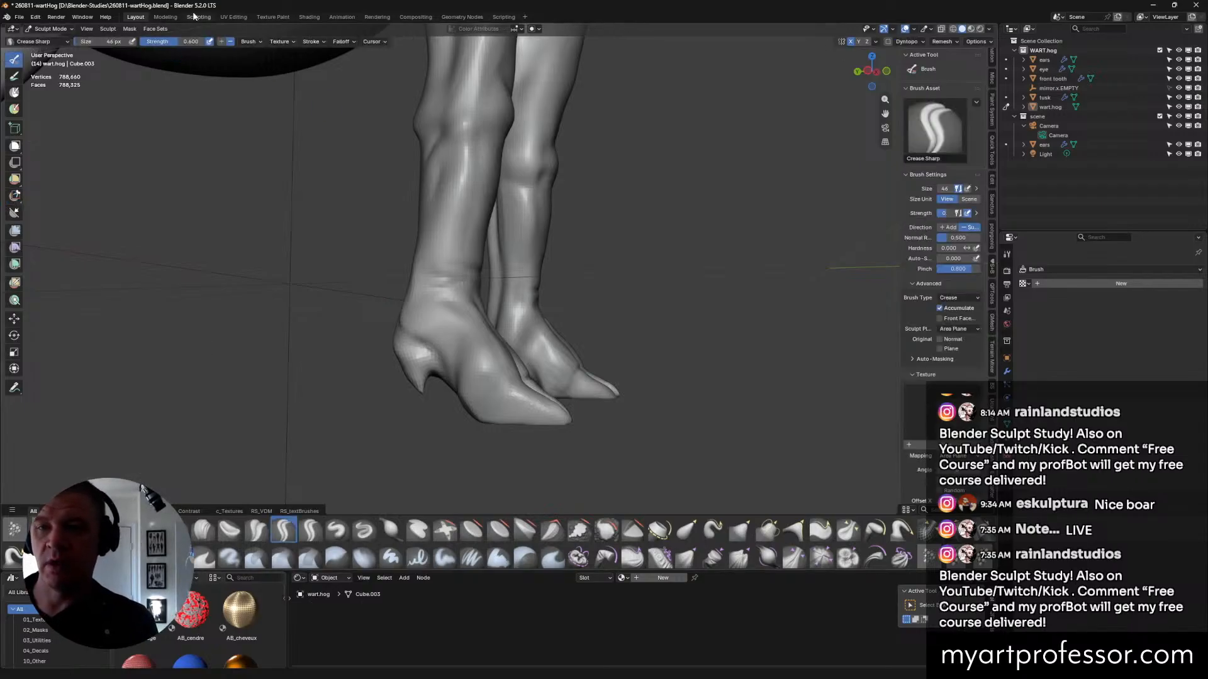
click(149, 29)
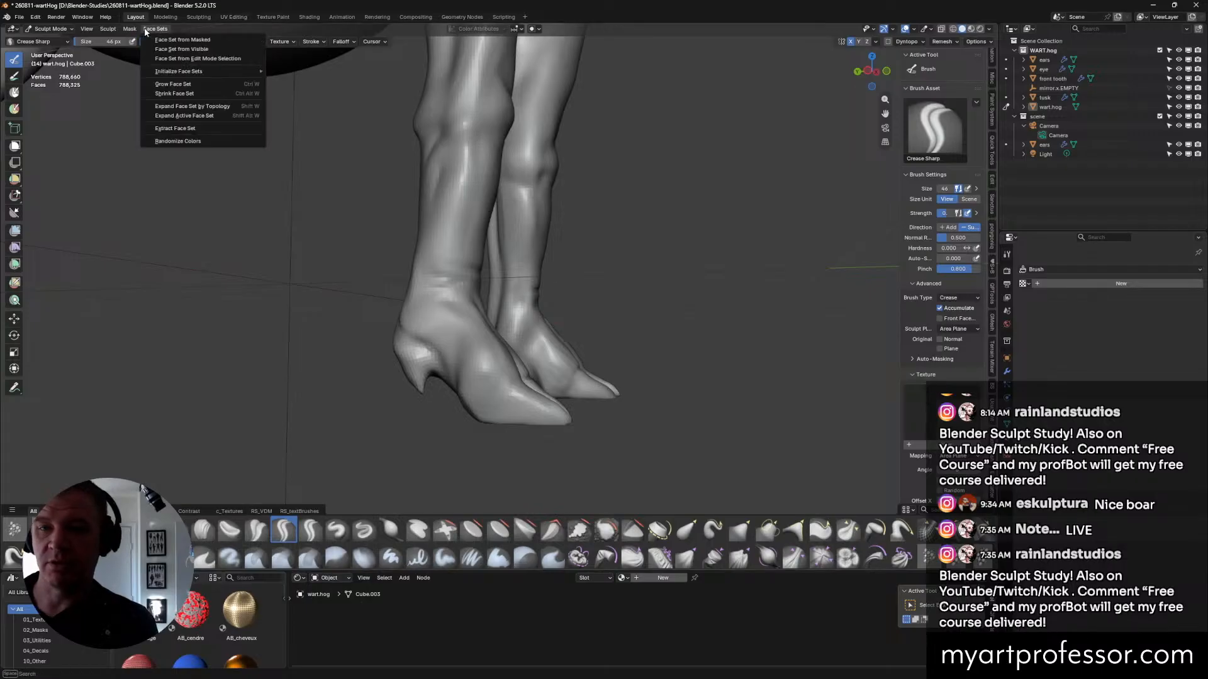
click(210, 50)
mouse_move(749, 372)
middle_down()
mouse_move(780, 359)
mouse_move(729, 387)
mouse_move(751, 370)
mouse_move(789, 391)
middle_up()
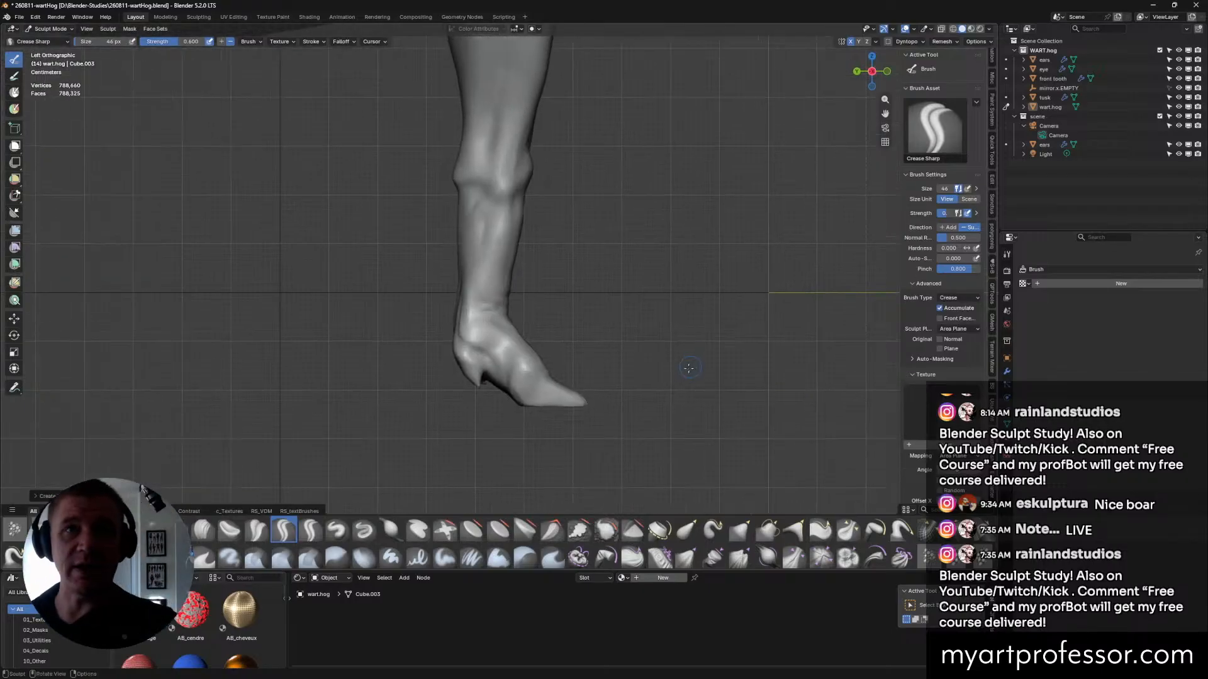
Flatten the planes of the front toes around the cleft with the Scrape/Fill brush at 44 px.
middle_drag(694, 373, 570, 523)
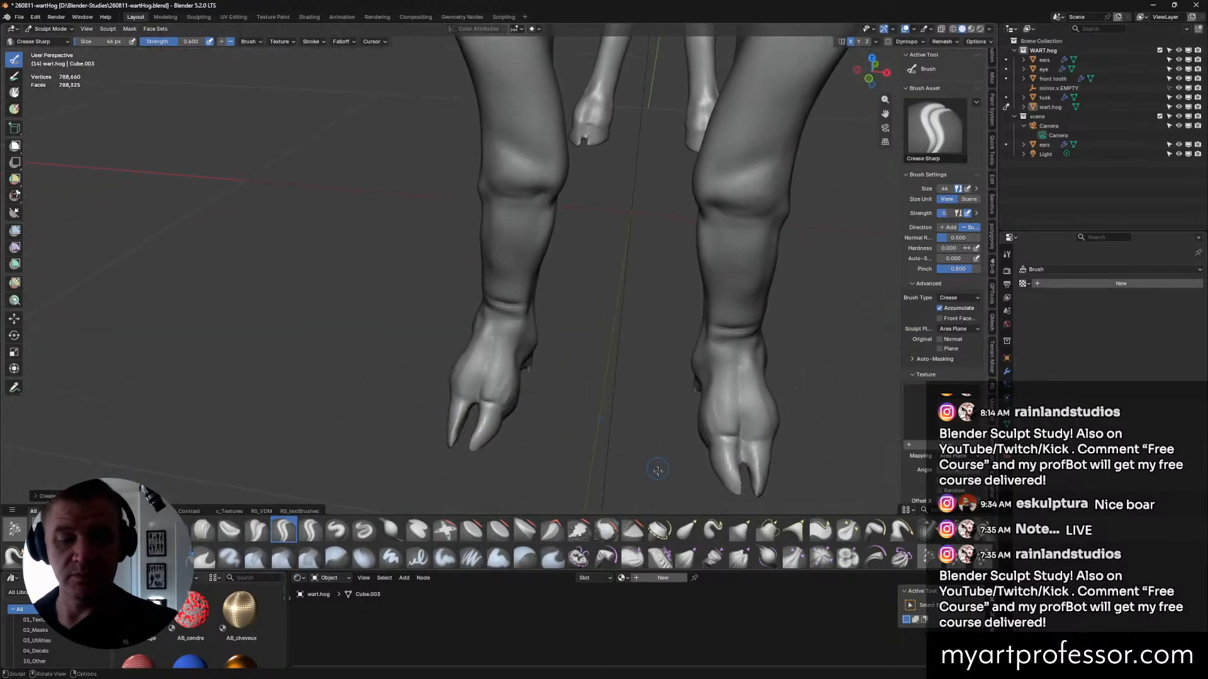
click(578, 531)
middle_drag(553, 462, 534, 461)
mouse_move(486, 422)
mouse_down()
mouse_move(472, 448)
mouse_move(493, 418)
mouse_up()
middle_drag(493, 418, 482, 434)
drag(476, 440, 482, 432)
middle_drag(482, 431, 530, 454)
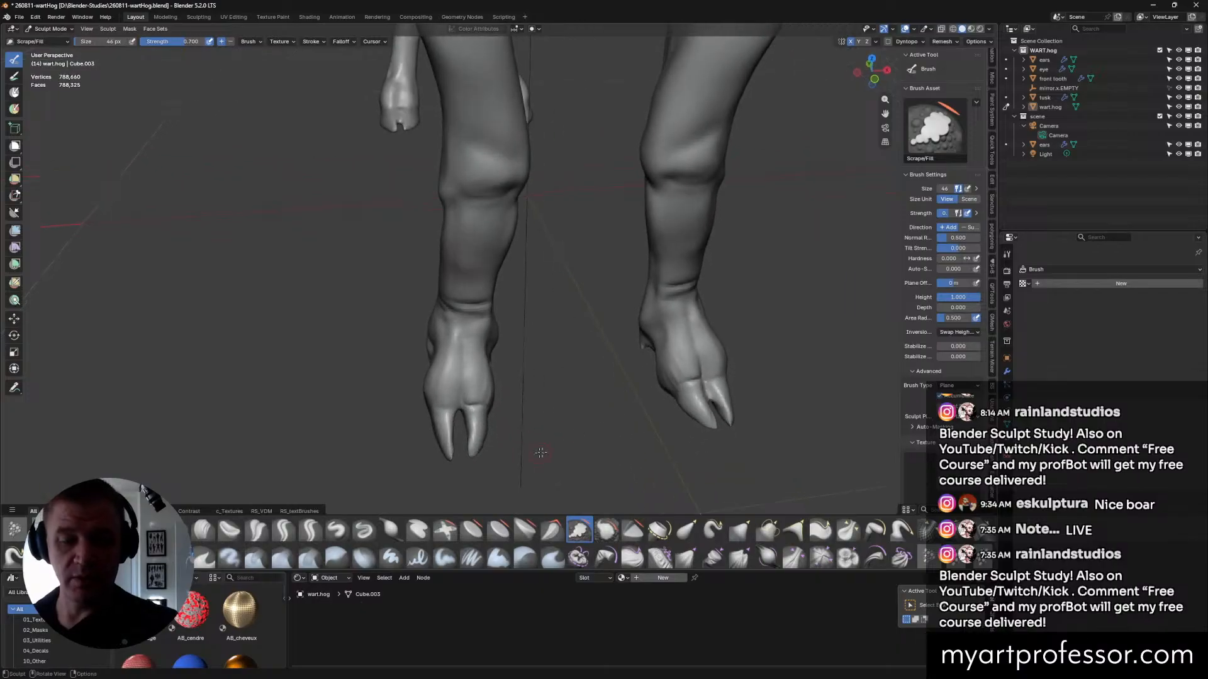
Reposition the front toe tips around the cleft with the Grab brush at 102 px.
click(794, 532)
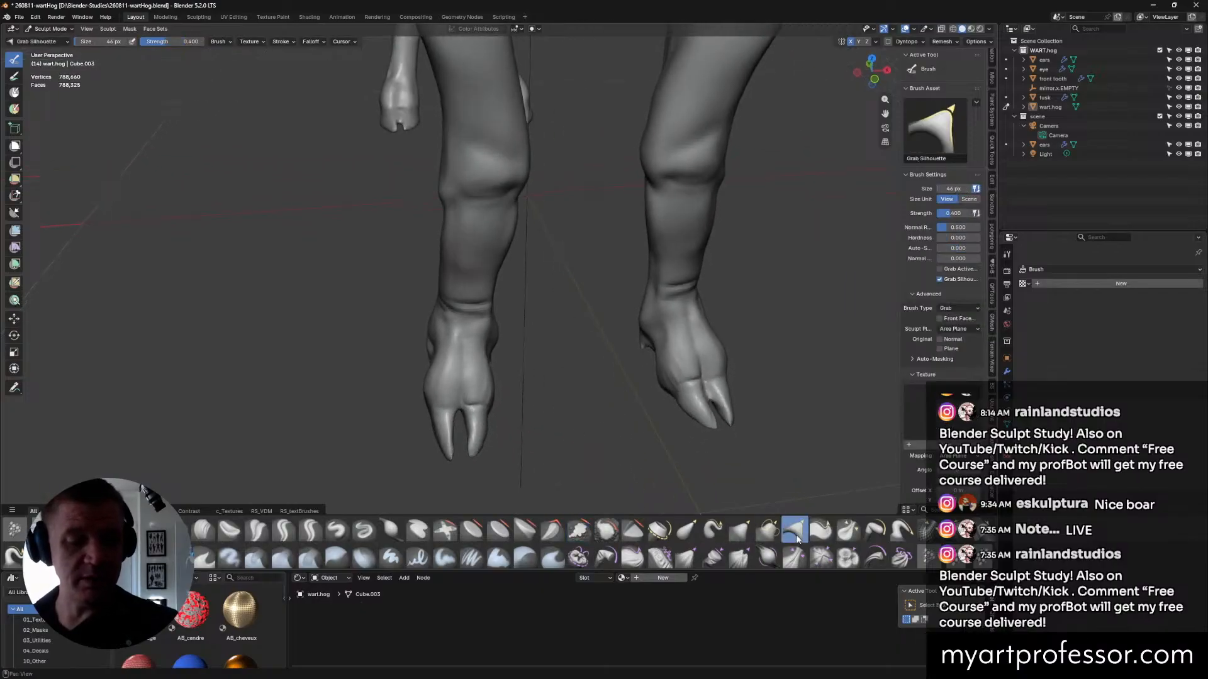
click(740, 530)
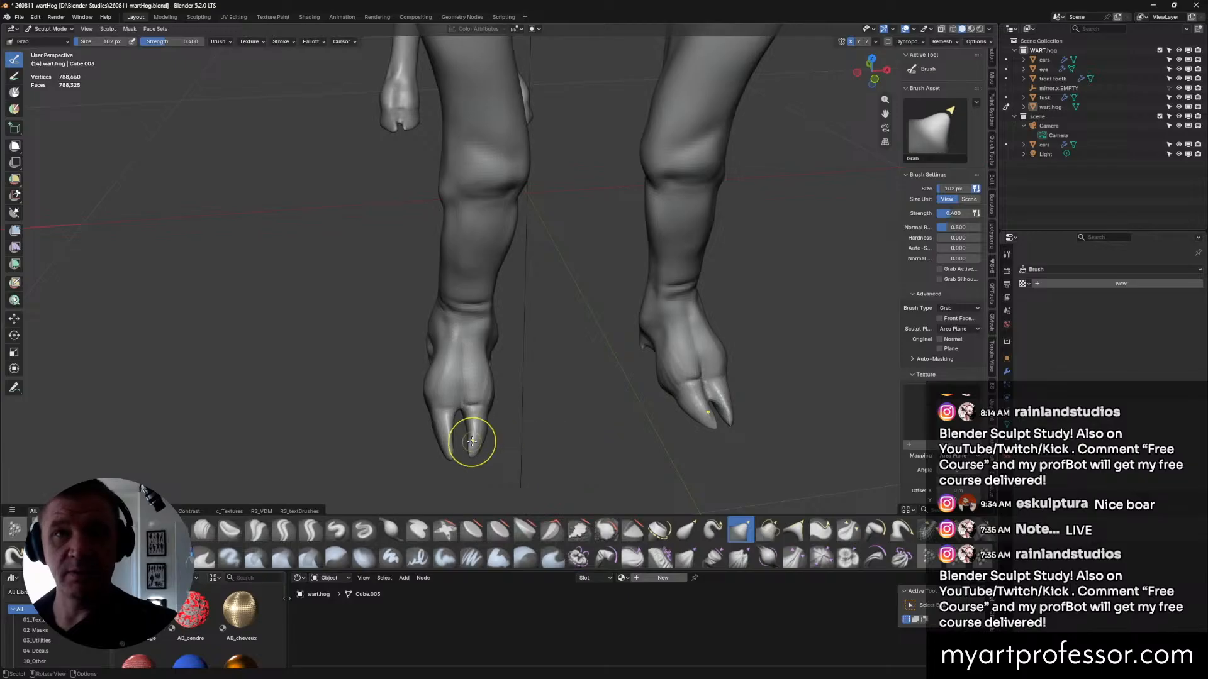
drag(475, 434, 465, 427)
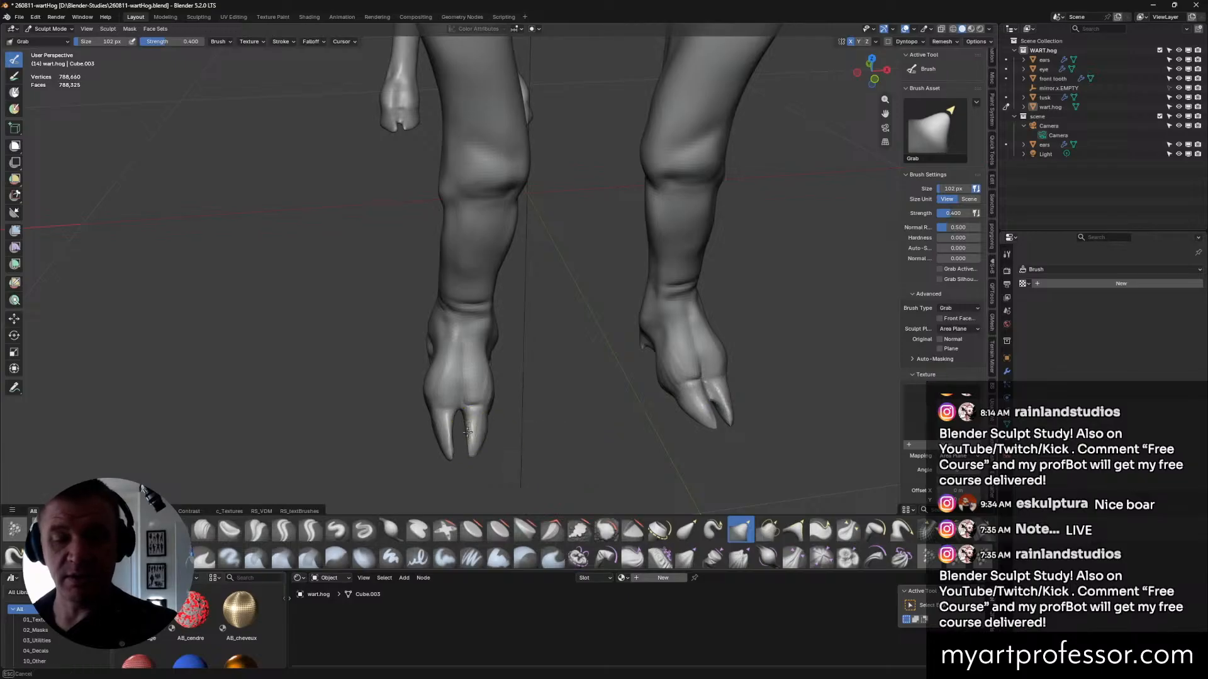
middle_drag(473, 458, 498, 303)
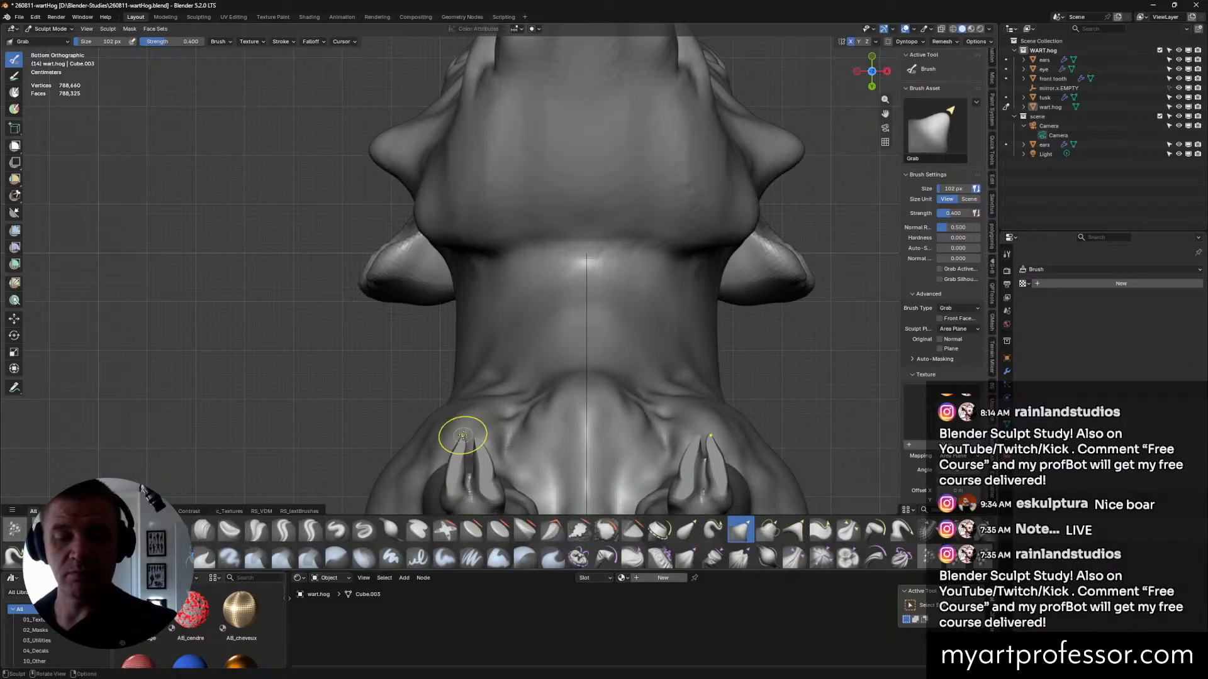
mouse_move(501, 419)
middle_down()
mouse_move(531, 463)
mouse_move(563, 431)
mouse_move(566, 270)
mouse_move(609, 447)
mouse_move(615, 418)
mouse_move(600, 426)
mouse_move(541, 378)
mouse_move(563, 390)
mouse_move(552, 399)
mouse_move(547, 368)
mouse_move(588, 396)
mouse_move(564, 329)
mouse_move(555, 335)
middle_up()
scroll(585, 388, up, 5)
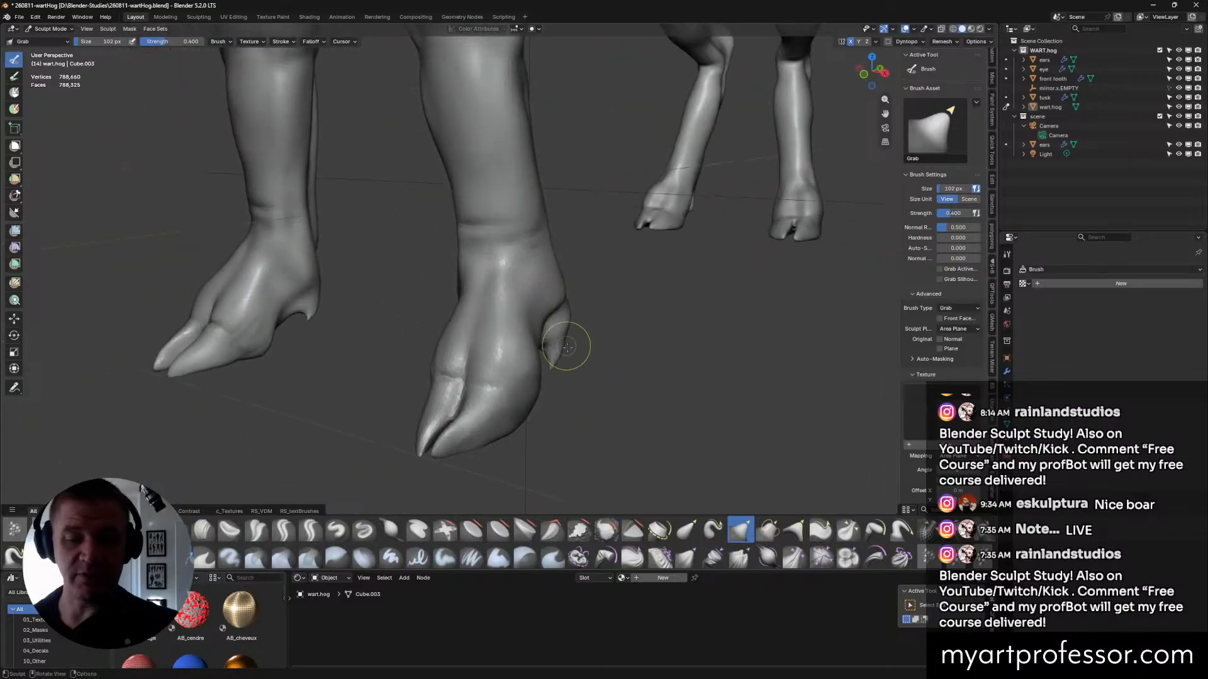
Build up volume on the front toes with the Clay Strips brush, adjusting the brush size between strokes.
click(202, 529)
key(f)
click(480, 439)
middle_drag(498, 441, 542, 434)
key(f)
click(571, 427)
mouse_move(569, 427)
mouse_down()
mouse_move(493, 459)
mouse_move(518, 441)
mouse_up()
Thicken the front toes and toe tips with the Inflate/Deflate brush at 93 px.
click(391, 530)
mouse_move(520, 439)
middle_down()
mouse_move(579, 382)
mouse_move(497, 456)
mouse_move(616, 429)
middle_up()
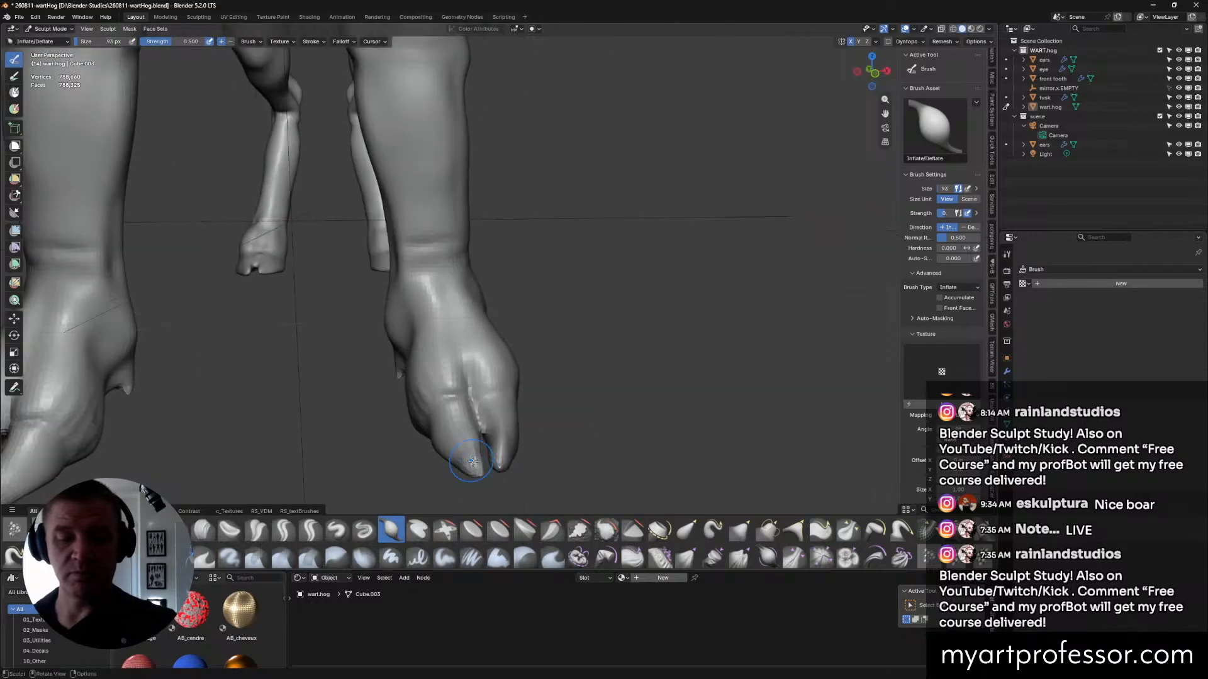
middle_drag(473, 471, 465, 448)
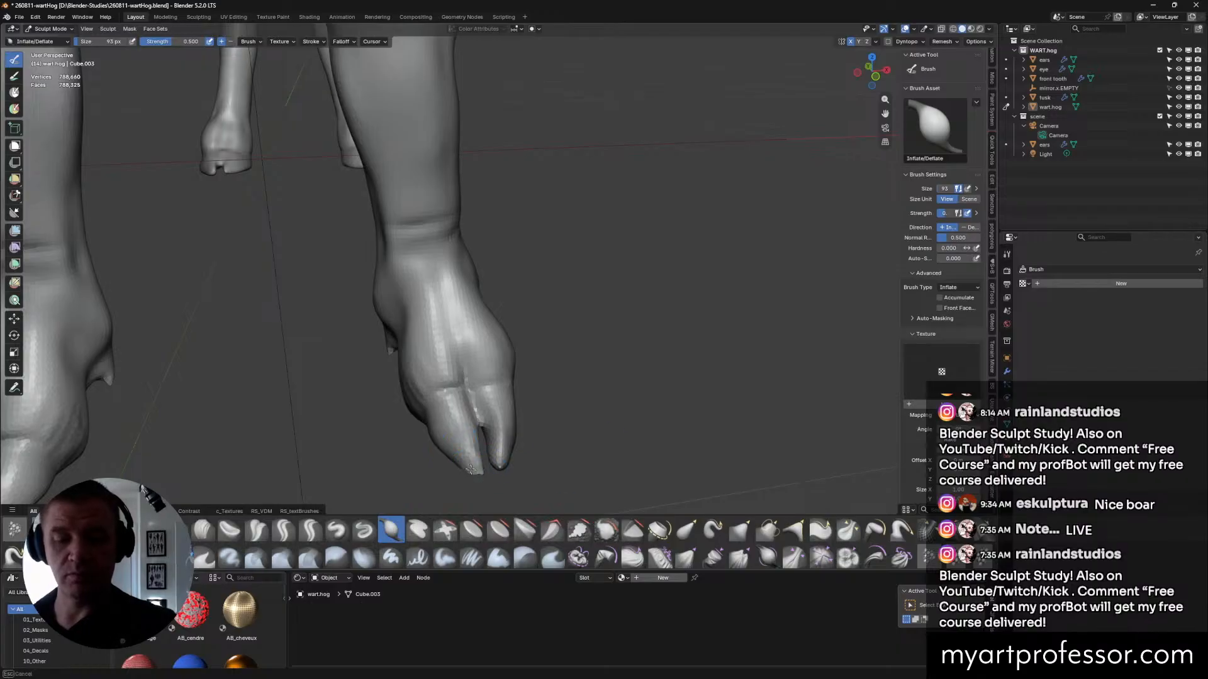
mouse_move(521, 448)
middle_down()
mouse_move(490, 470)
mouse_move(516, 436)
middle_up()
mouse_move(478, 473)
middle_down()
mouse_move(554, 334)
mouse_move(534, 416)
middle_up()
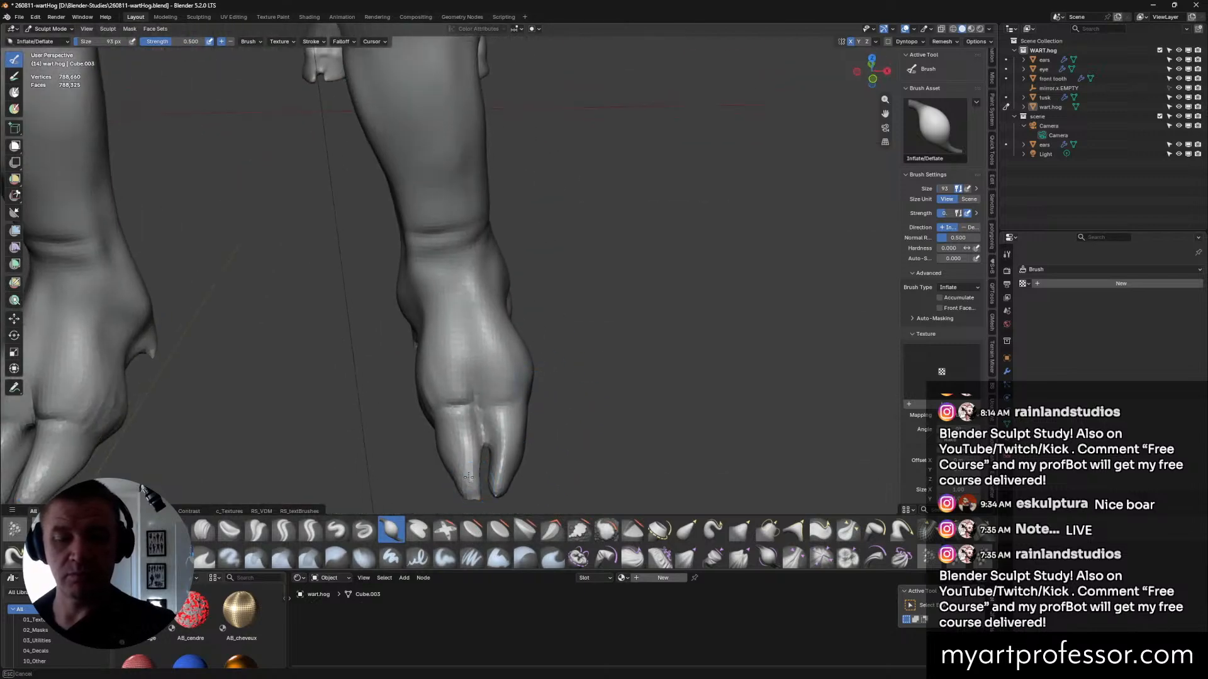
middle_drag(474, 482, 533, 391)
mouse_move(486, 471)
middle_down()
mouse_move(578, 398)
mouse_move(608, 410)
middle_up()
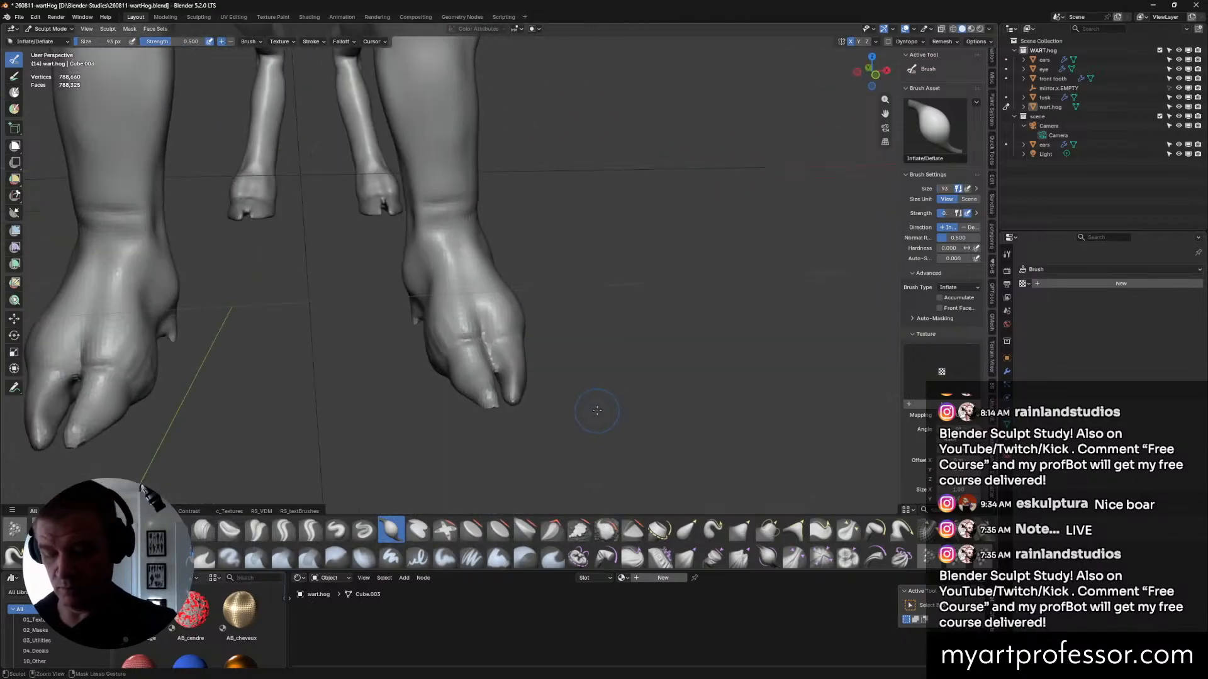
drag(483, 333, 497, 371)
mouse_move(570, 390)
middle_down()
mouse_move(509, 383)
mouse_move(547, 412)
mouse_move(566, 410)
mouse_move(563, 400)
mouse_move(532, 420)
mouse_move(551, 421)
middle_up()
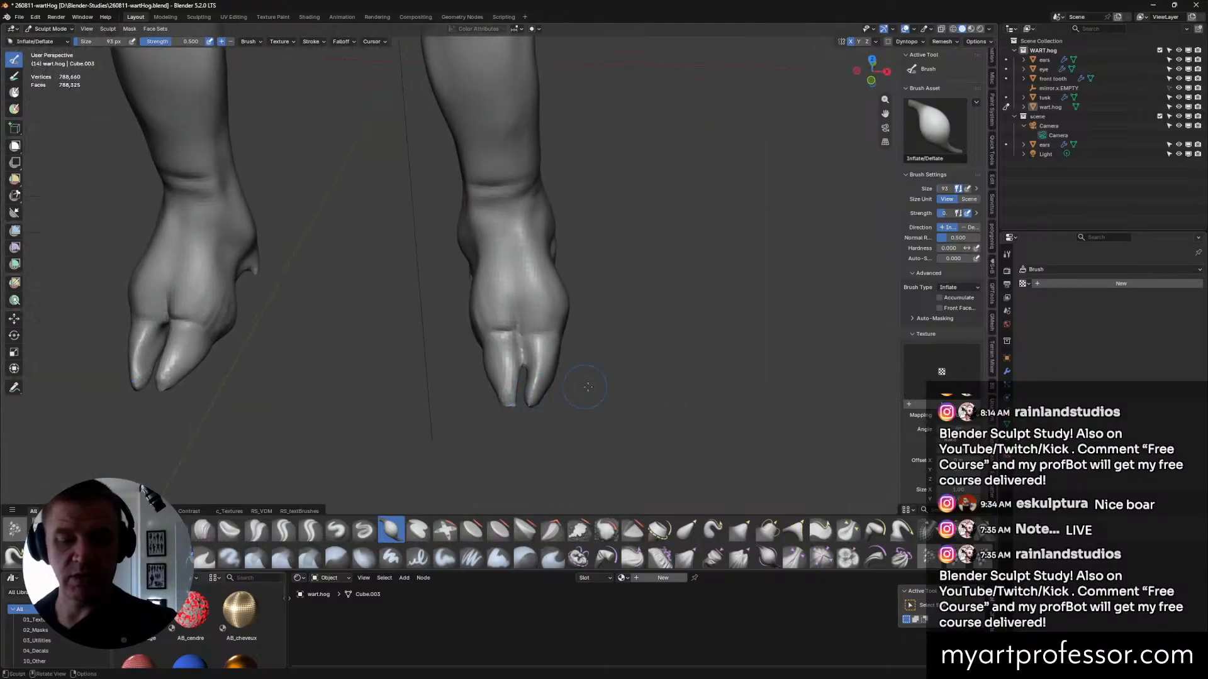
Adjust the toe tips and the gap between the front toes with the Grab brush at 104 px.
click(739, 530)
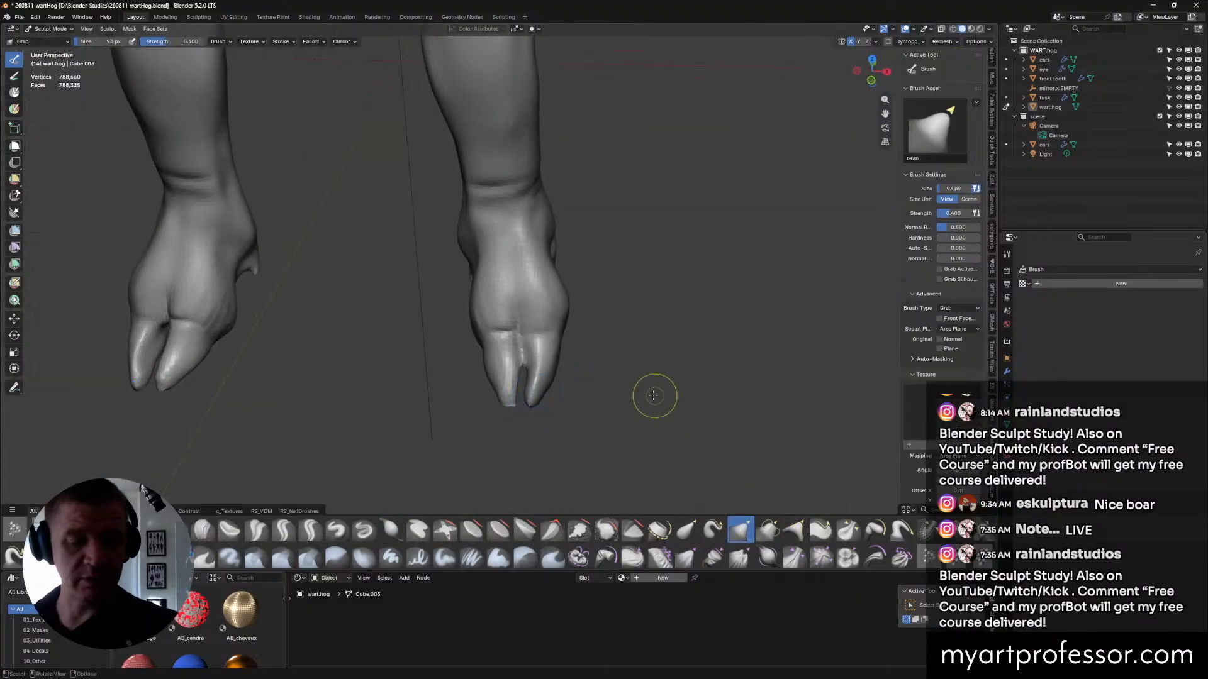
drag(534, 396, 533, 396)
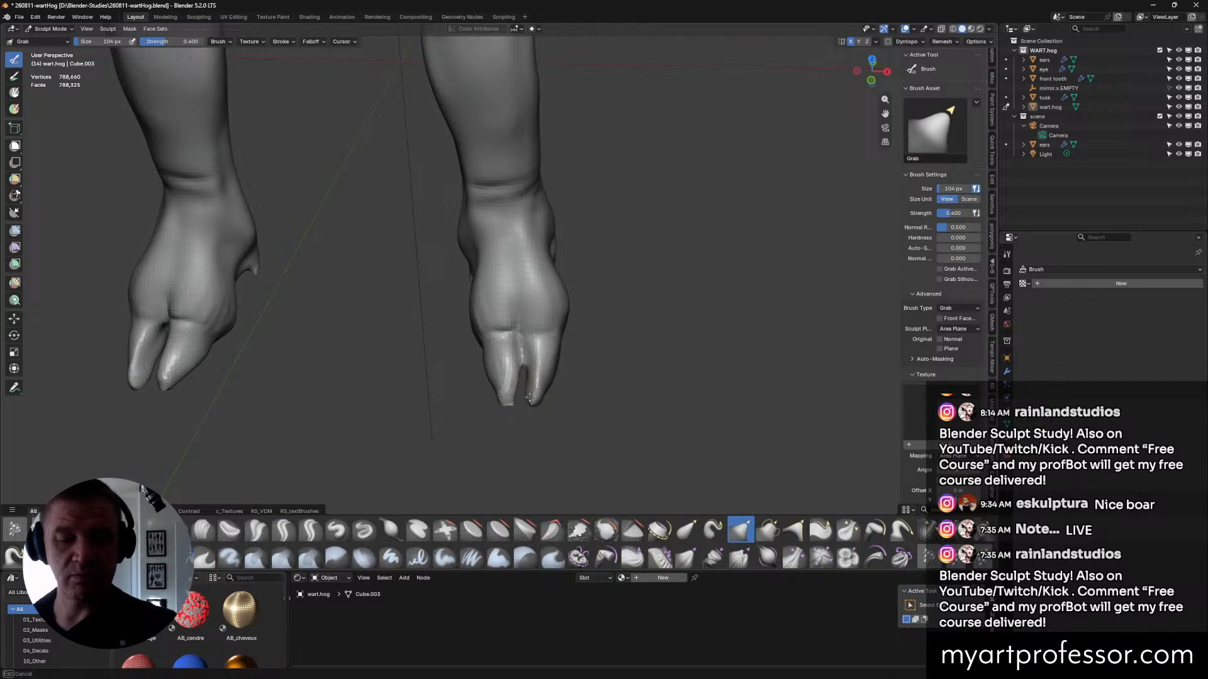
drag(522, 375, 514, 377)
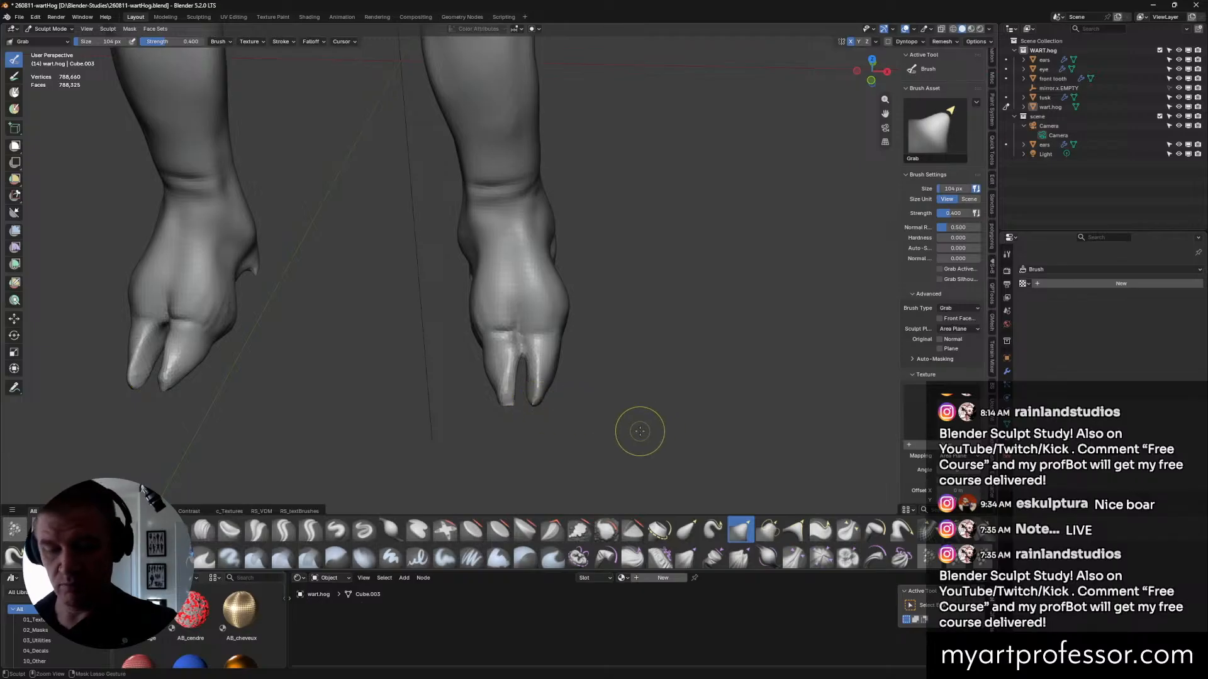
drag(528, 402, 525, 393)
mouse_move(572, 397)
middle_down()
mouse_move(579, 353)
mouse_move(528, 386)
middle_up()
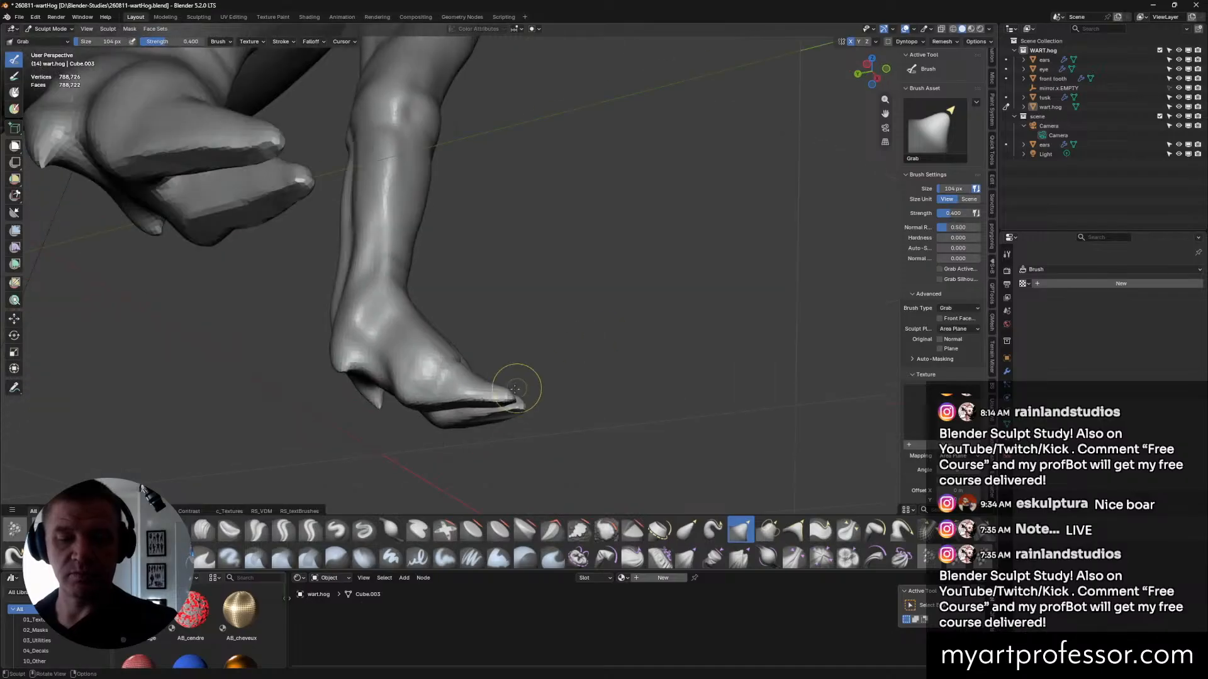
middle_drag(614, 386, 655, 445)
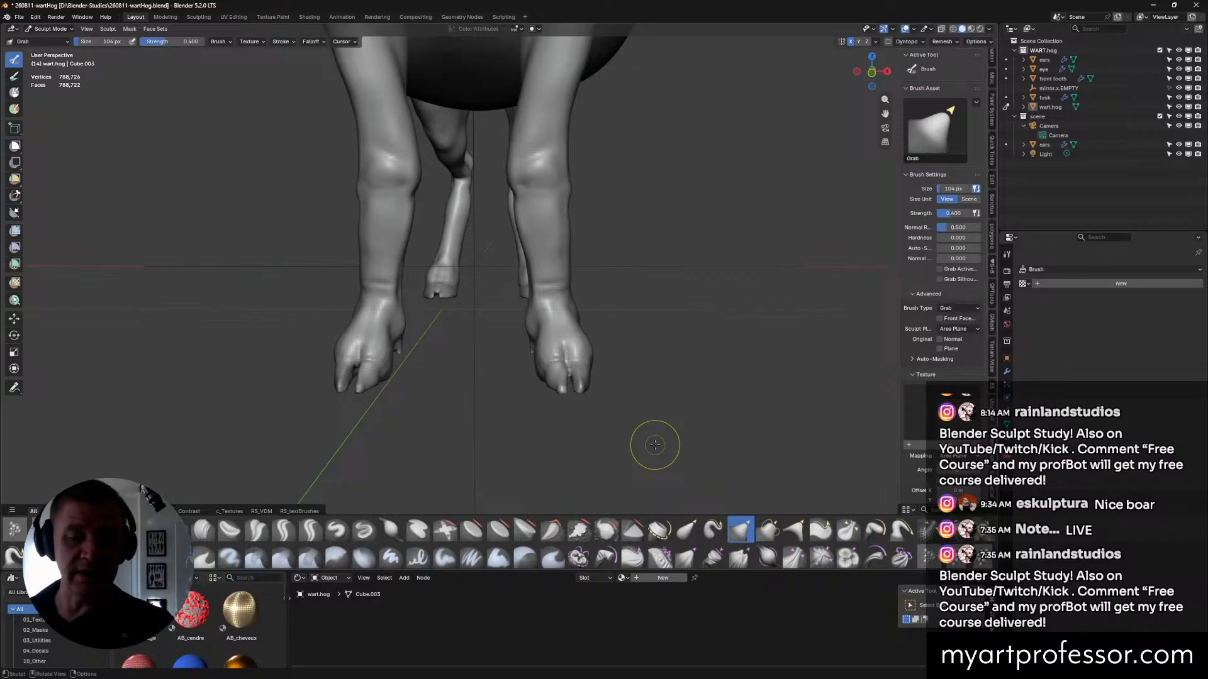
Flatten the top and side planes of the front toes with the Scrape/Fill brush at 104 px.
mouse_move(653, 361)
middle_down()
mouse_move(655, 386)
mouse_move(619, 387)
mouse_move(605, 367)
mouse_move(617, 376)
middle_up()
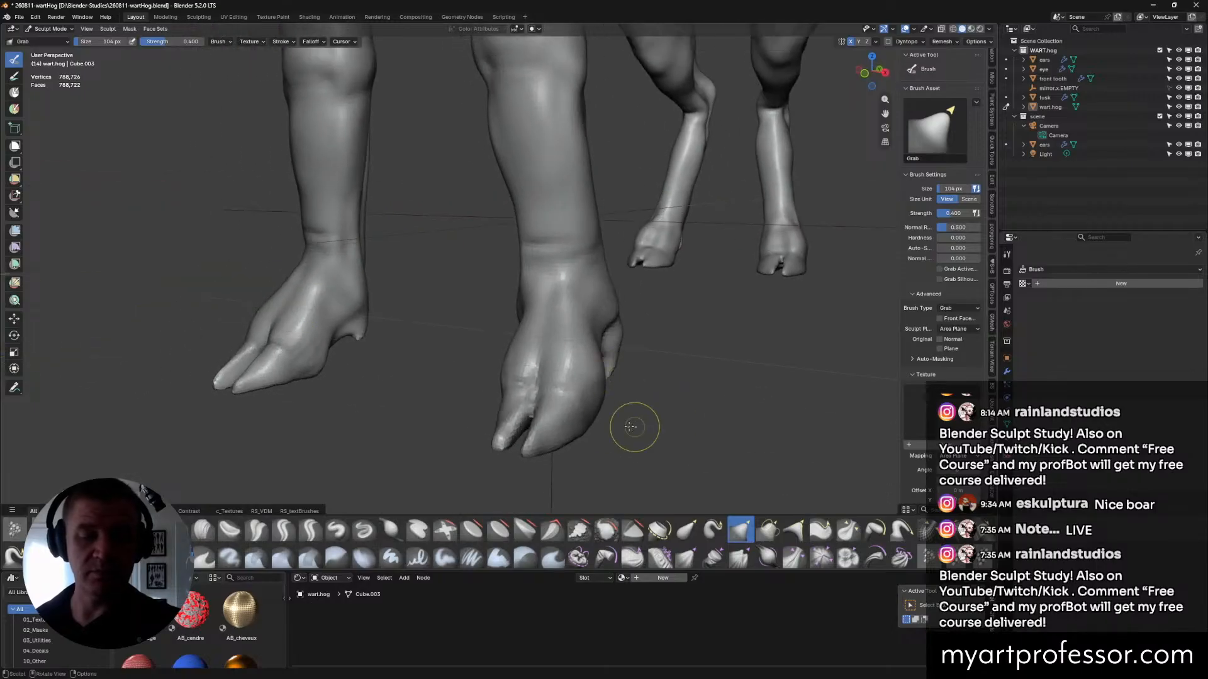
click(579, 530)
mouse_move(585, 478)
middle_down()
mouse_move(575, 445)
mouse_move(555, 443)
mouse_move(580, 448)
middle_up()
mouse_move(637, 422)
middle_down()
mouse_move(583, 435)
mouse_move(561, 462)
mouse_move(609, 458)
mouse_move(626, 402)
middle_up()
middle_drag(585, 356, 670, 399)
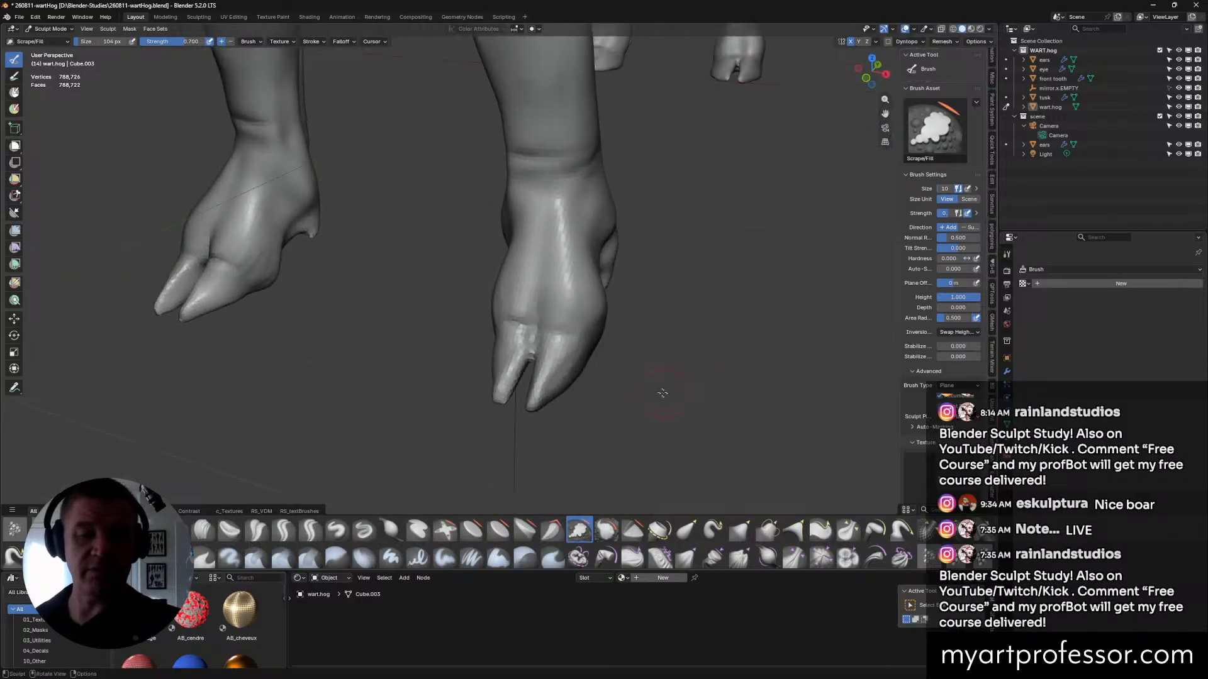
drag(550, 363, 558, 357)
middle_drag(583, 335, 583, 373)
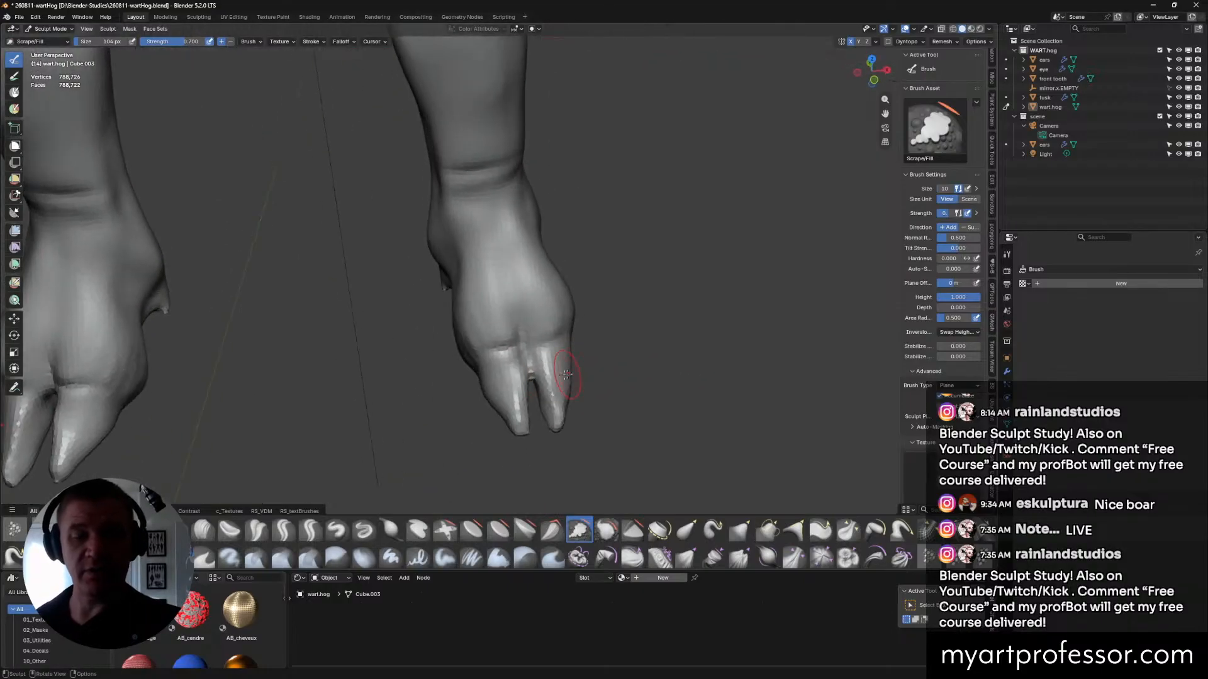
middle_drag(535, 426, 485, 398)
drag(477, 389, 498, 409)
middle_drag(553, 402, 597, 404)
drag(489, 402, 506, 407)
middle_drag(559, 382, 591, 382)
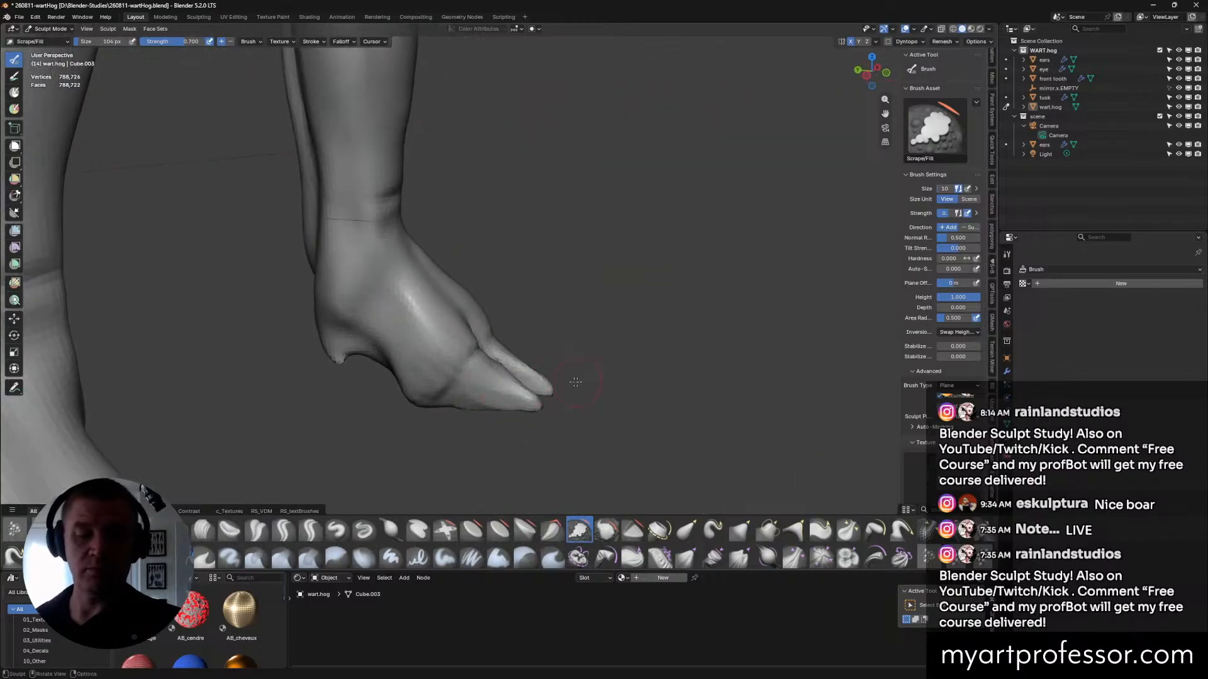
Scrape the outer edges and tips of the front toes flatter with the Scrape/Fill brush at 104 px.
middle_drag(533, 351, 492, 378)
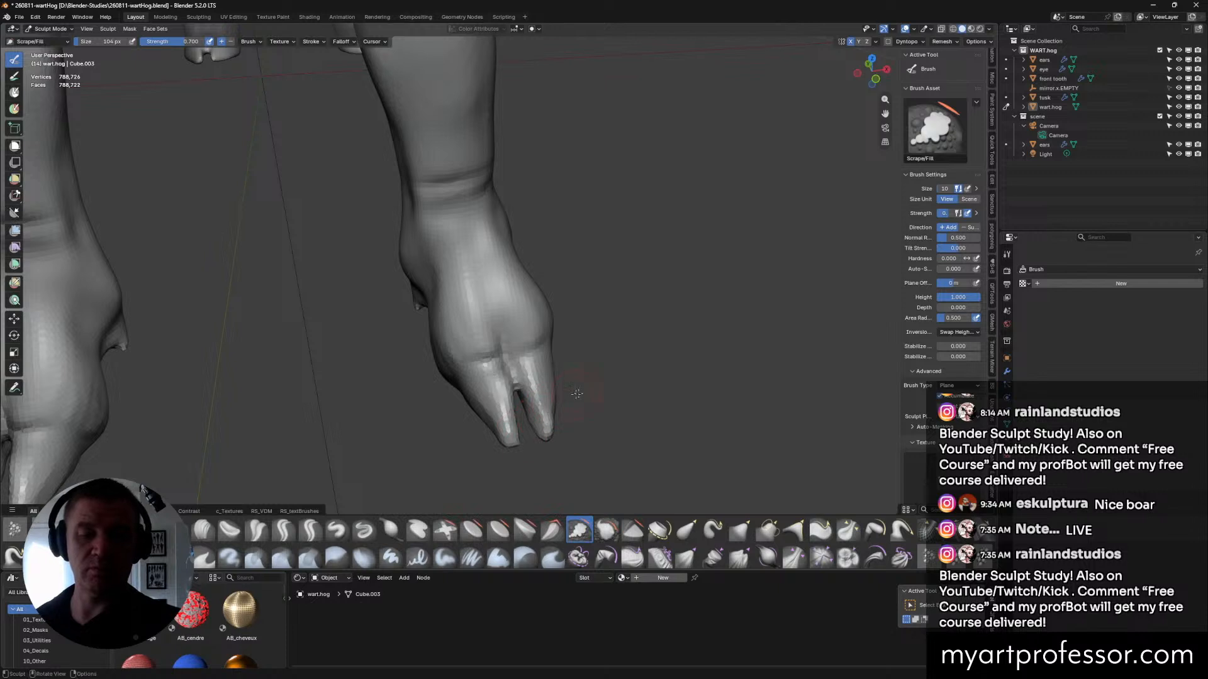
middle_drag(559, 400, 497, 428)
drag(562, 429, 539, 439)
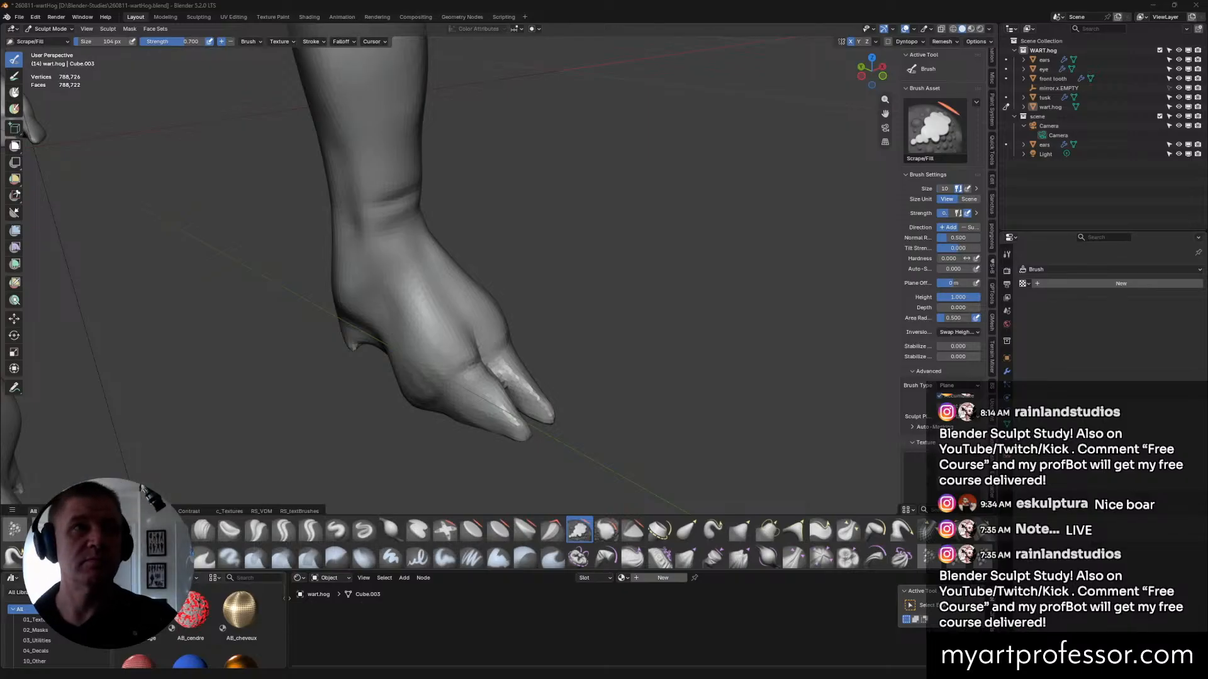
middle_drag(658, 346, 611, 361)
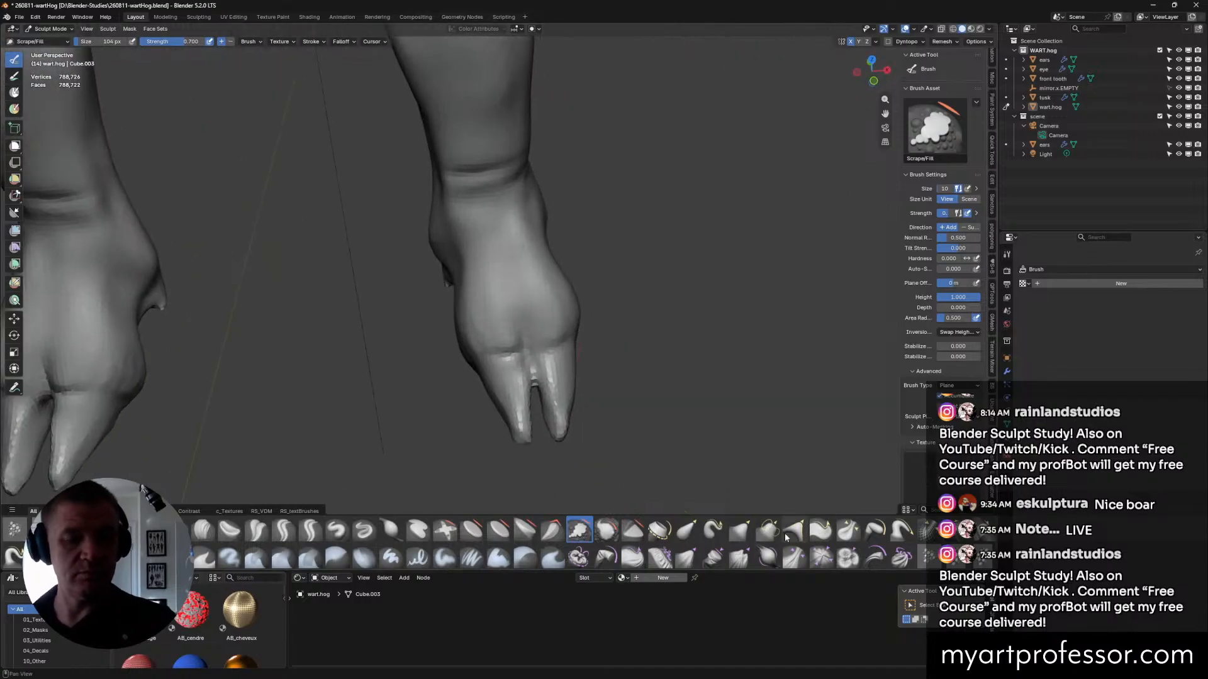
Reshape the sides of the front toes and the cleft between them with the Grab brush at 154 px.
click(740, 530)
middle_drag(692, 427, 617, 437)
drag(496, 399, 498, 404)
mouse_move(563, 412)
middle_down()
mouse_move(593, 359)
mouse_move(524, 461)
mouse_move(512, 417)
middle_up()
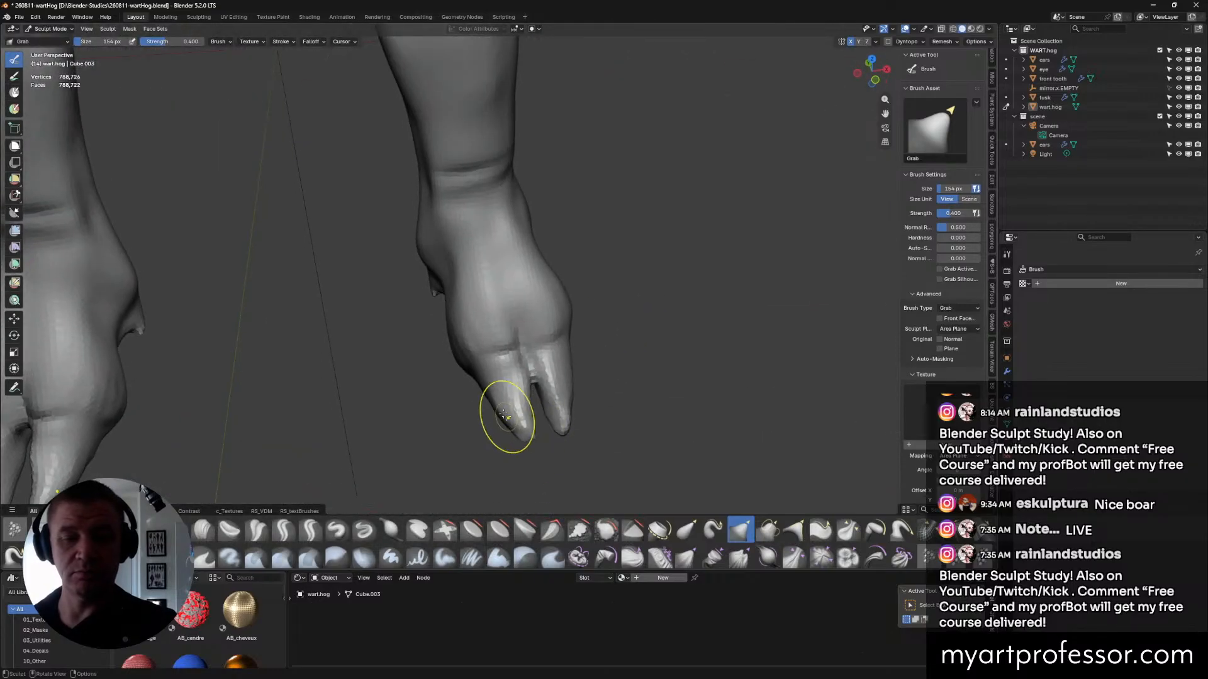
drag(485, 390, 523, 371)
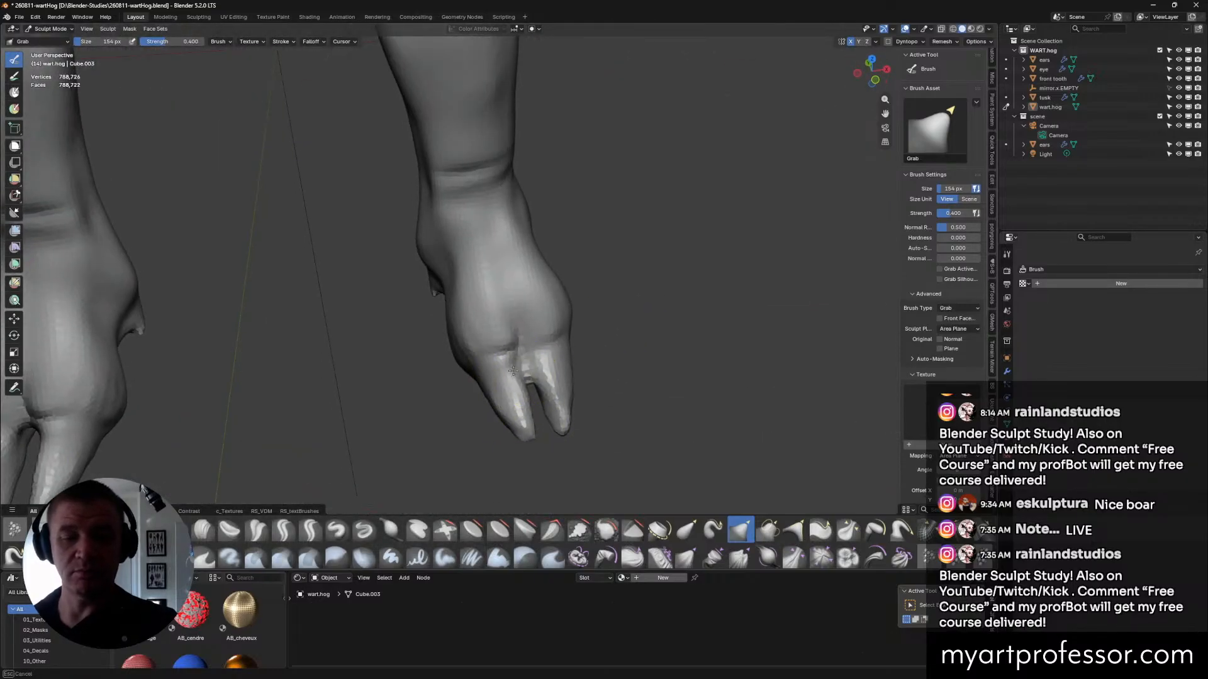
mouse_move(579, 399)
middle_down()
mouse_move(598, 229)
mouse_move(635, 285)
mouse_move(582, 311)
mouse_move(566, 255)
middle_up()
Set the Grab brush to 114 px and adjust the outlines of the front toes from the underside.
key(f)
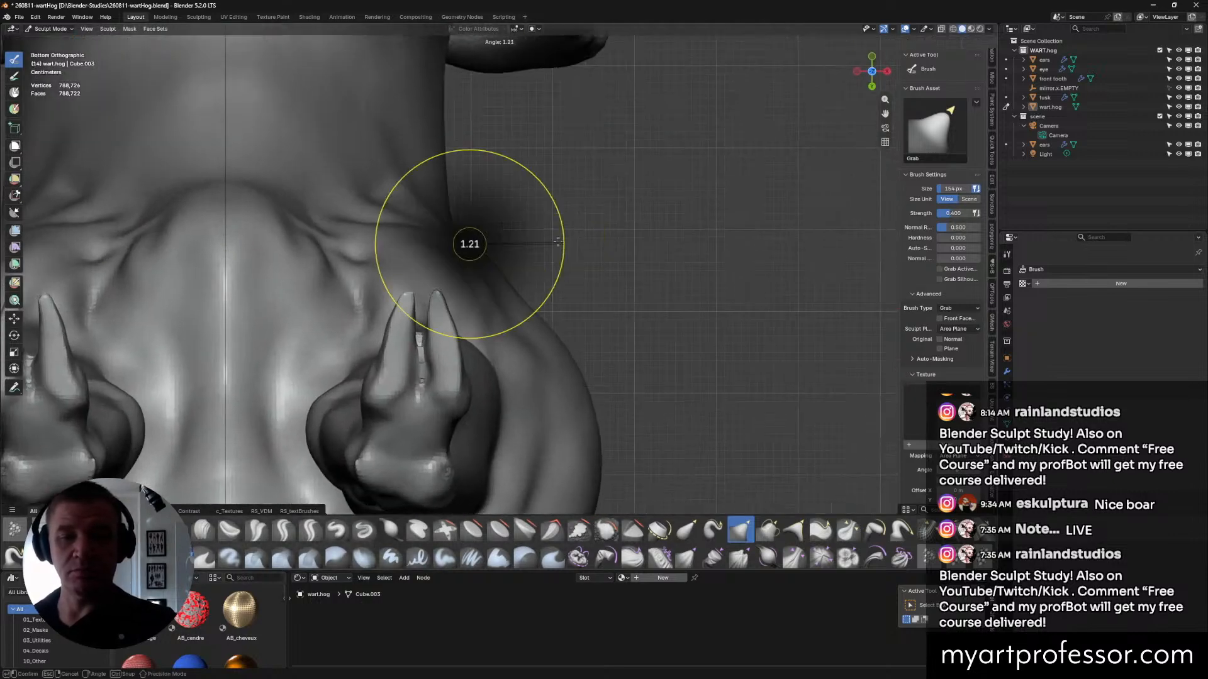
click(547, 291)
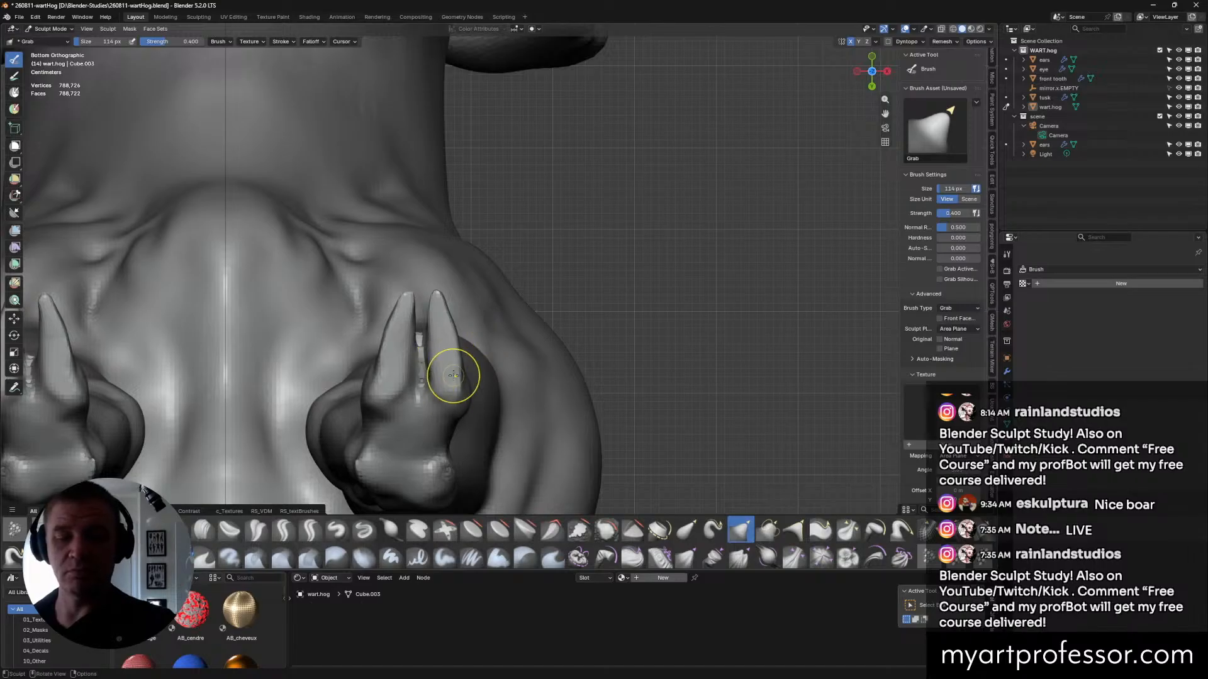
mouse_move(458, 383)
mouse_down()
mouse_move(459, 394)
mouse_move(380, 371)
mouse_move(404, 364)
mouse_up()
mouse_move(523, 300)
middle_down()
mouse_move(560, 345)
mouse_move(520, 395)
mouse_move(656, 422)
middle_up()
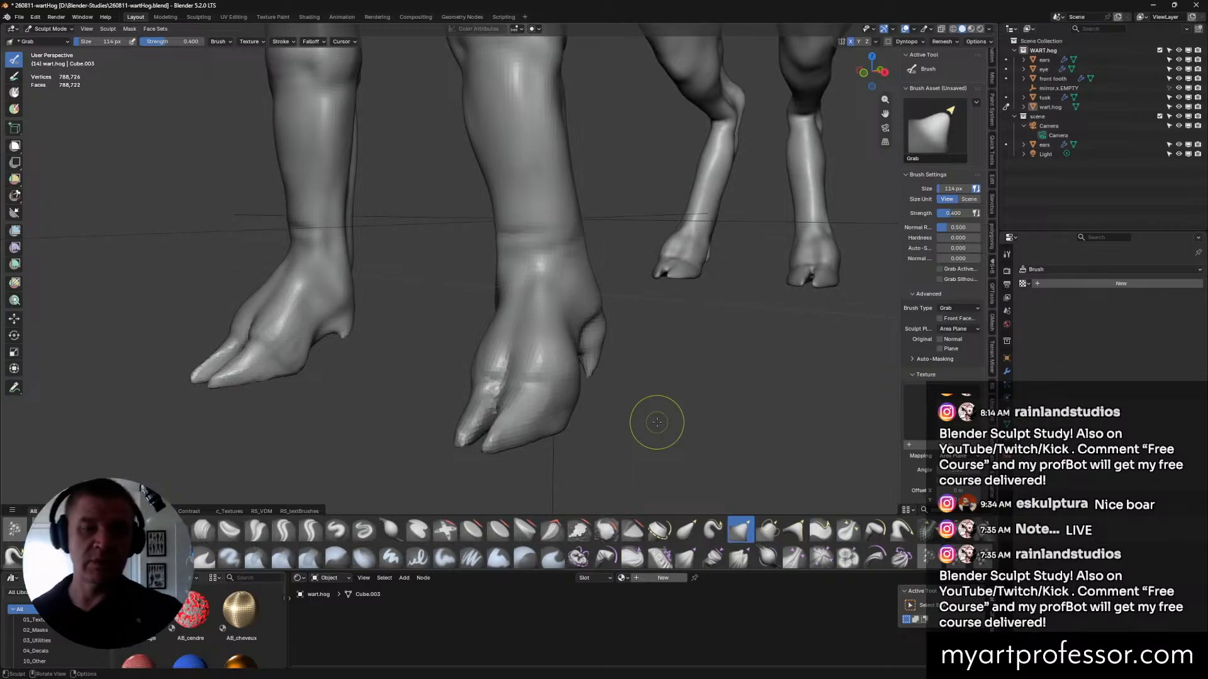
Flatten the outer side and lower rear edge of the front hooves with the Scrape/Fill brush at 114 px.
mouse_move(676, 405)
middle_down()
mouse_move(621, 380)
mouse_move(473, 343)
mouse_move(462, 353)
middle_up()
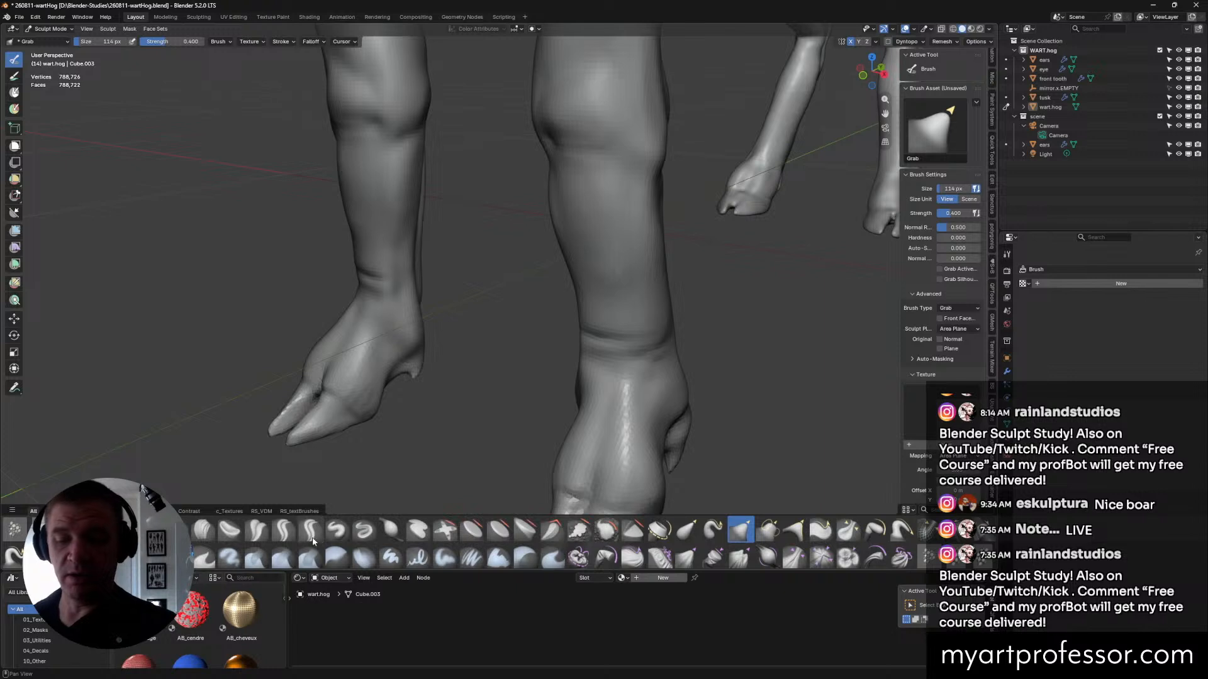
click(578, 532)
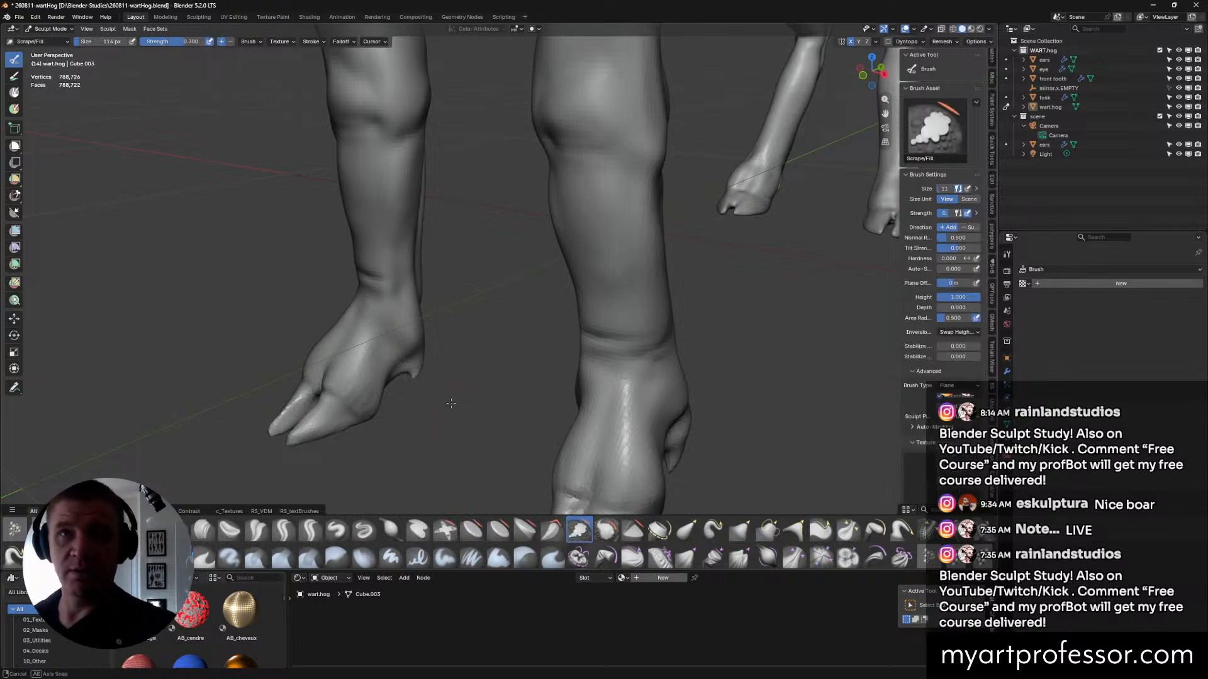
middle_drag(409, 397, 438, 399)
drag(409, 424, 415, 420)
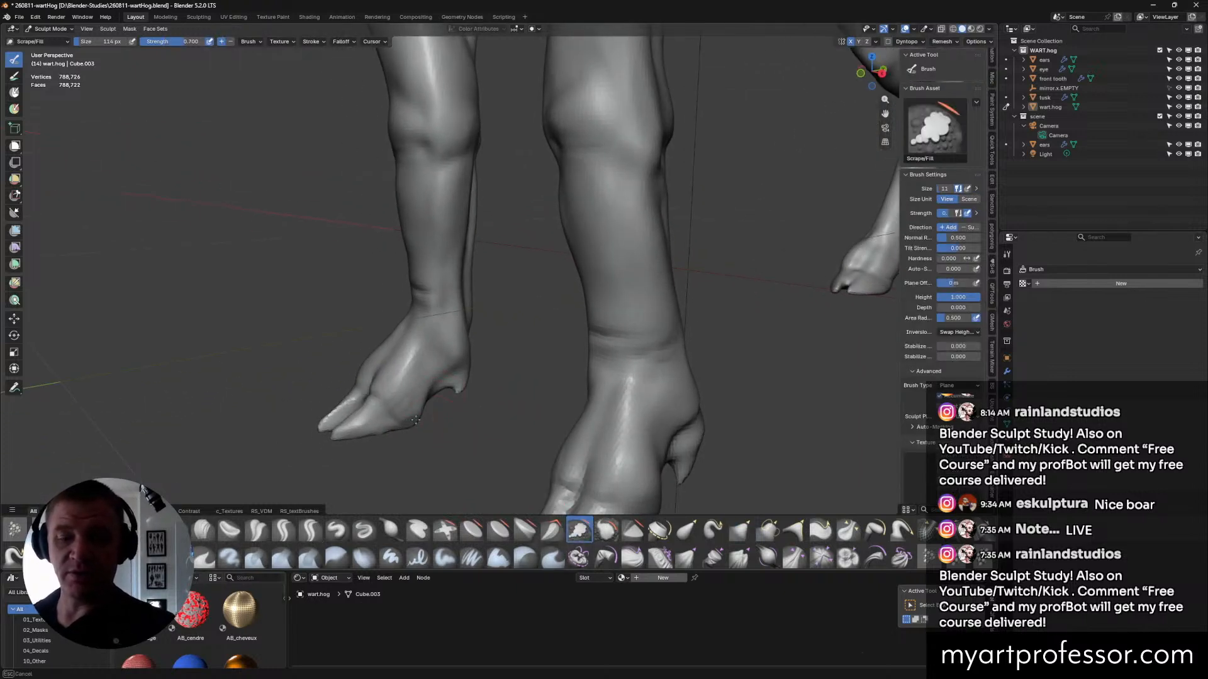
middle_drag(428, 416, 434, 352)
middle_drag(421, 430, 422, 395)
Scrape the soles and the area below the dewclaws of the front hooves with the Scrape/Fill brush.
drag(420, 434, 424, 423)
mouse_move(422, 412)
middle_down()
mouse_move(415, 426)
mouse_move(438, 425)
mouse_move(413, 424)
middle_up()
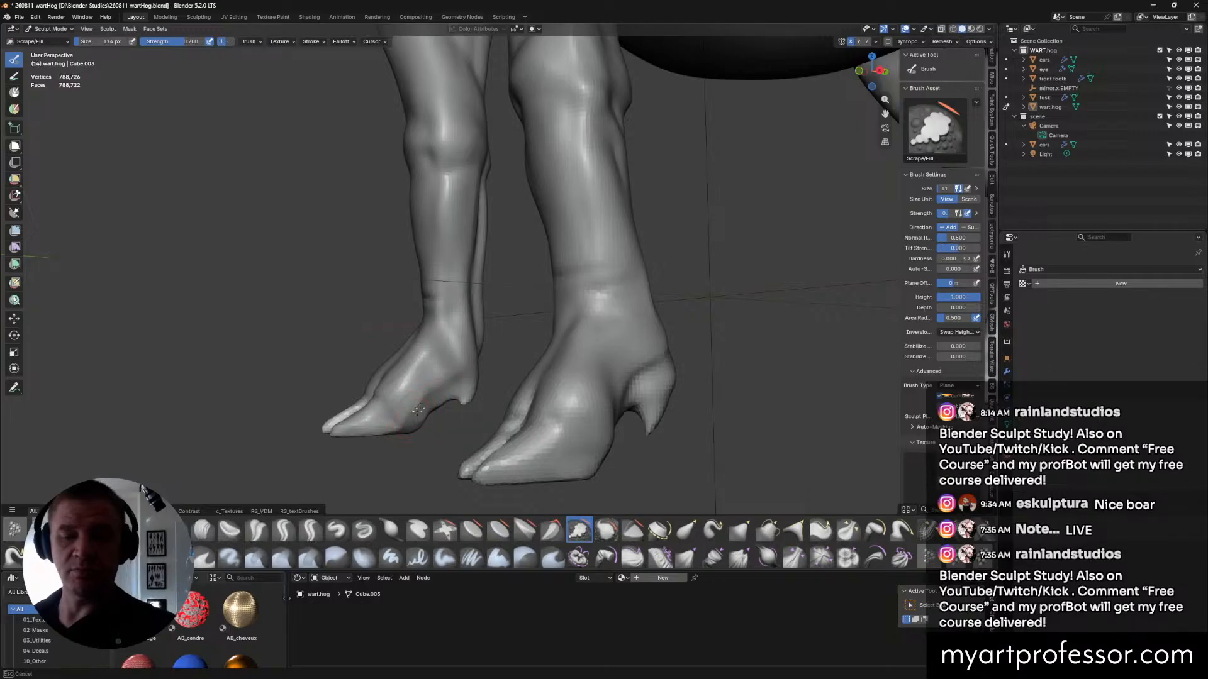
middle_drag(416, 412, 459, 357)
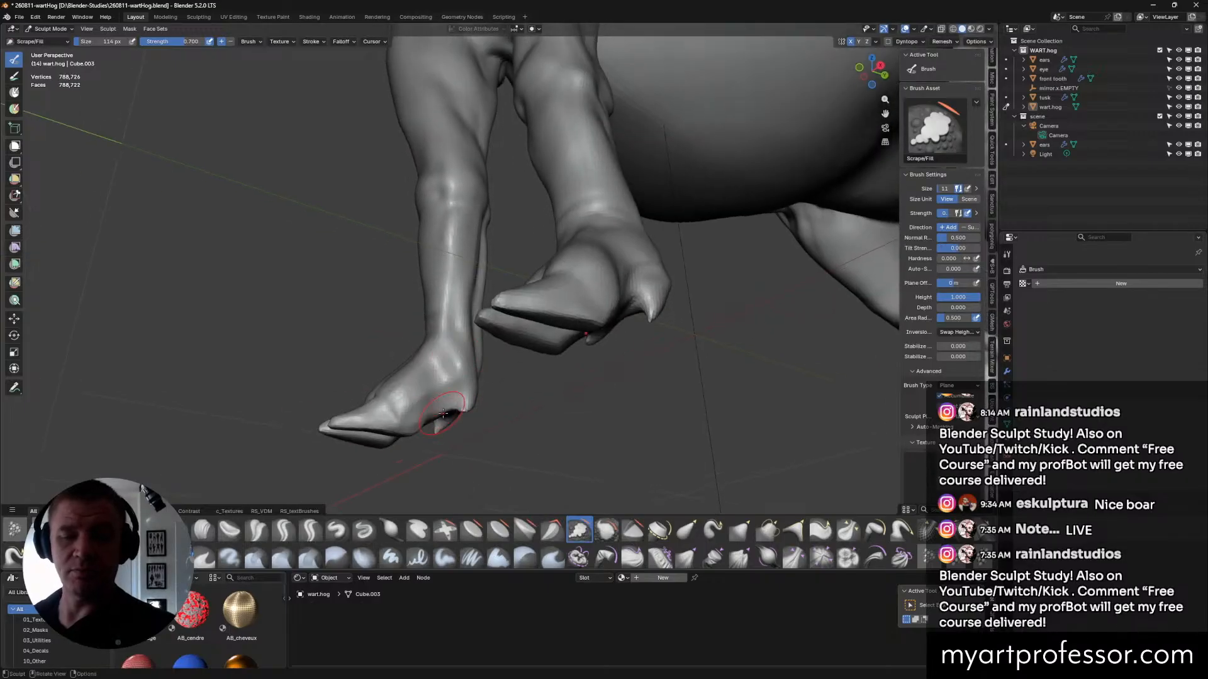
middle_drag(438, 414, 446, 419)
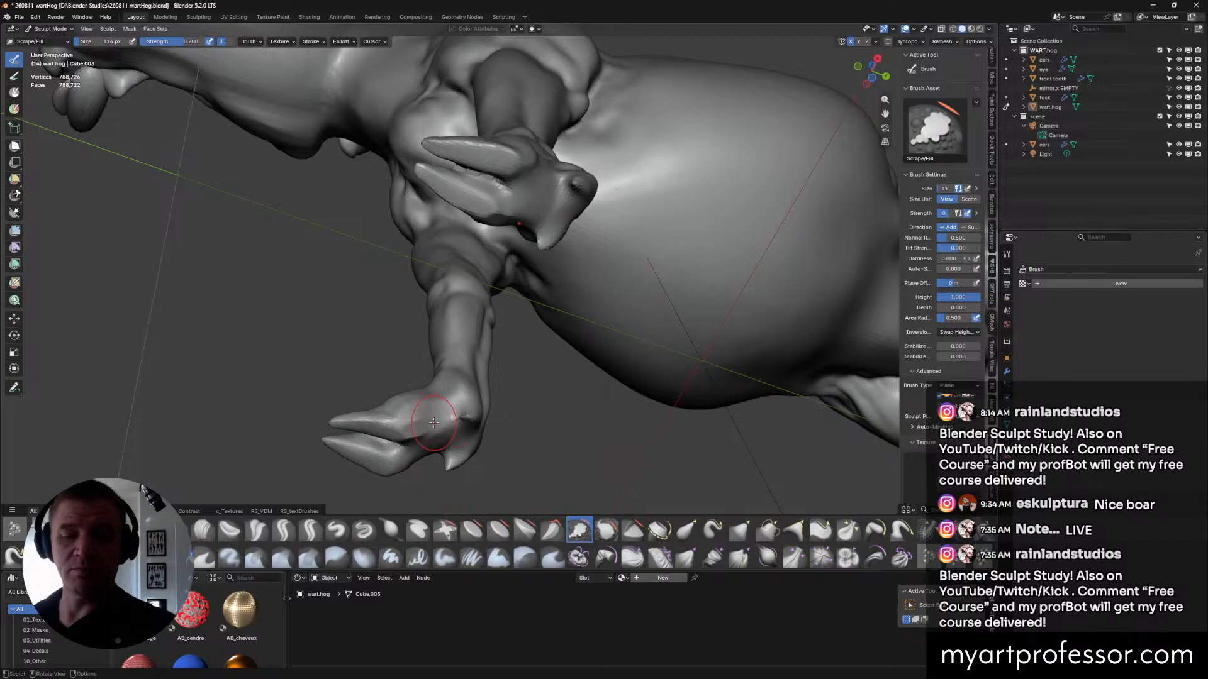
middle_drag(417, 415, 417, 418)
mouse_move(478, 383)
middle_down()
mouse_move(509, 397)
mouse_move(487, 385)
middle_up()
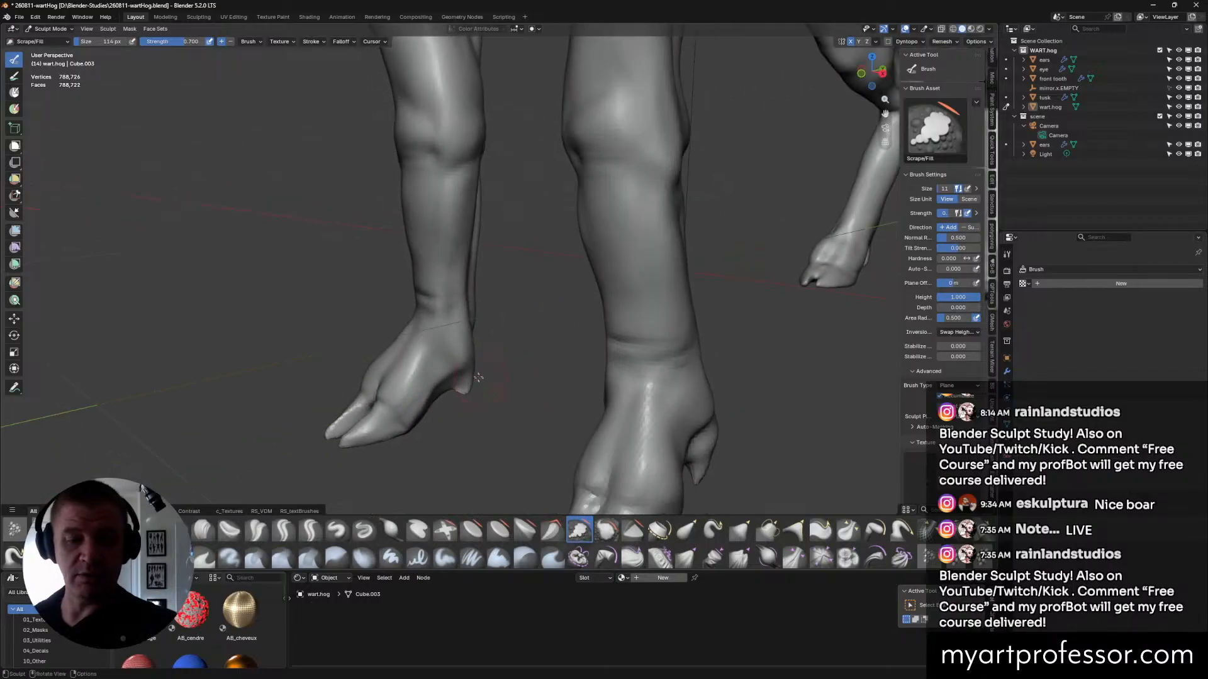
Lengthen the dewclaws of the front hooves downward with the Pull brush.
click(902, 530)
key(f)
click(472, 401)
drag(460, 409, 464, 394)
Shape and extend the dewclaw tips of the front feet with the Pull brush at 116 px and remesh the body.
key(f)
click(509, 401)
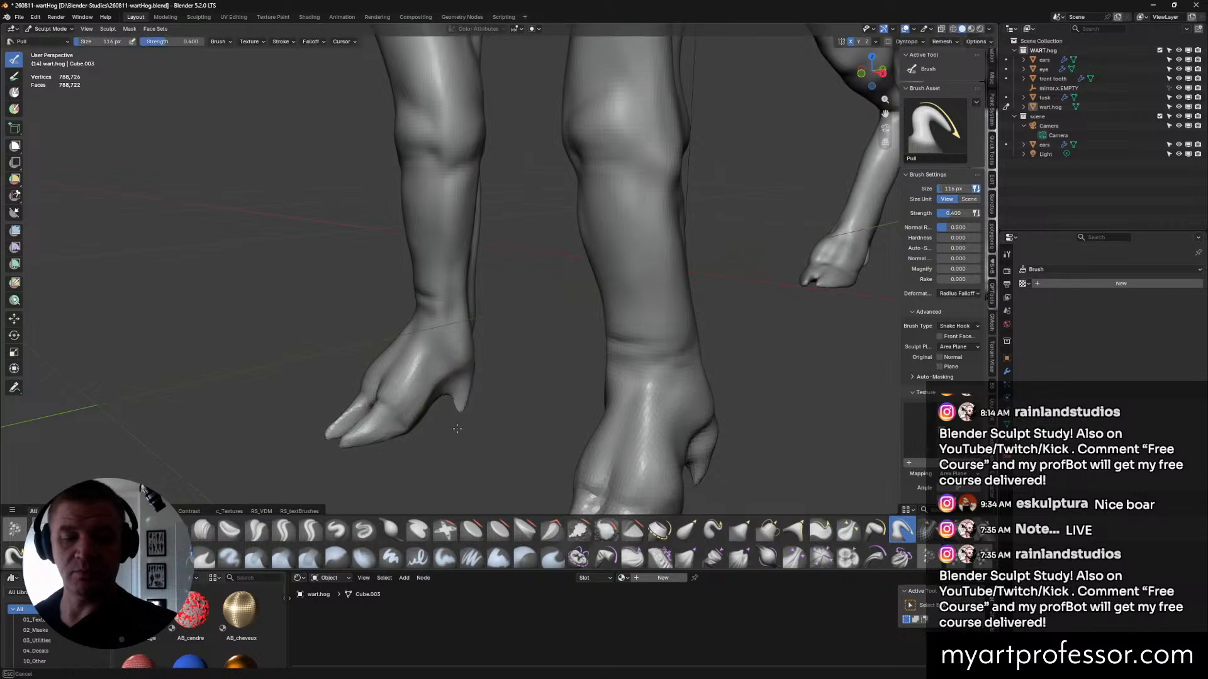
middle_drag(458, 425, 459, 405)
mouse_move(452, 414)
mouse_down()
mouse_move(456, 393)
mouse_move(458, 412)
mouse_up()
middle_drag(493, 398, 504, 360)
drag(478, 387, 480, 412)
drag(483, 410, 480, 435)
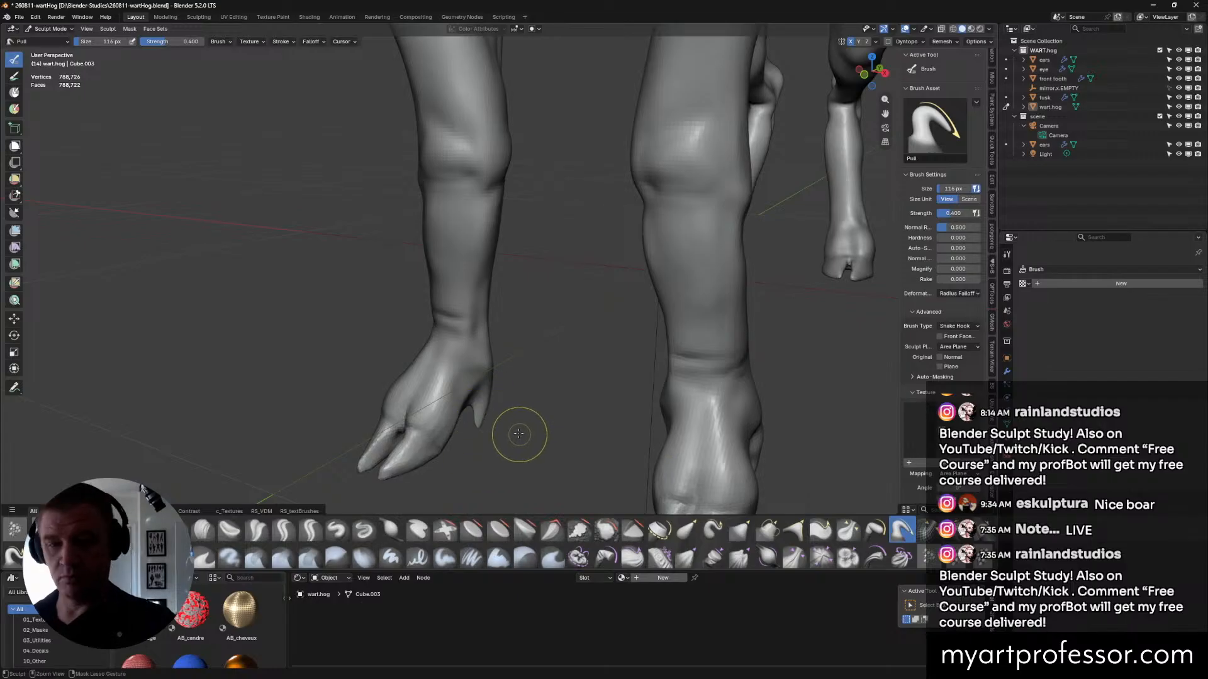
key(ctrl+z)
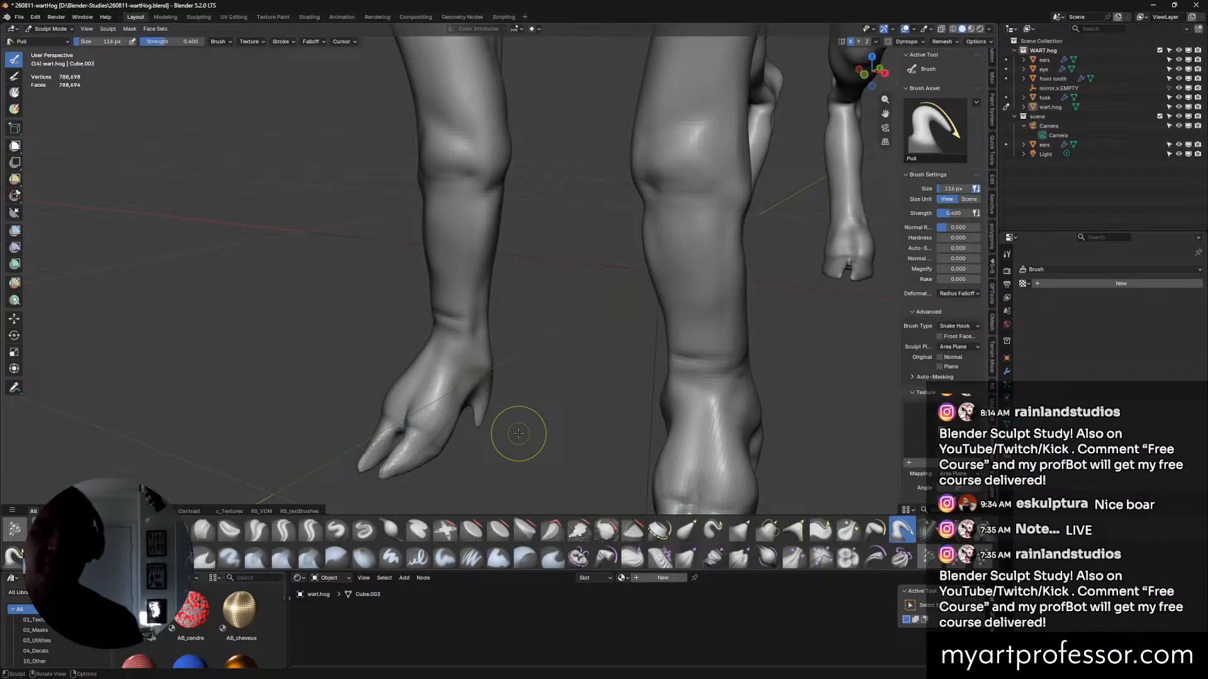
Flatten the side and top planes of the front feet above the toes with the Scrape/Fill brush at 114 px.
mouse_move(444, 383)
middle_down()
mouse_move(565, 421)
mouse_move(567, 387)
mouse_move(490, 382)
mouse_move(404, 350)
mouse_move(403, 321)
mouse_move(479, 307)
middle_up()
click(579, 531)
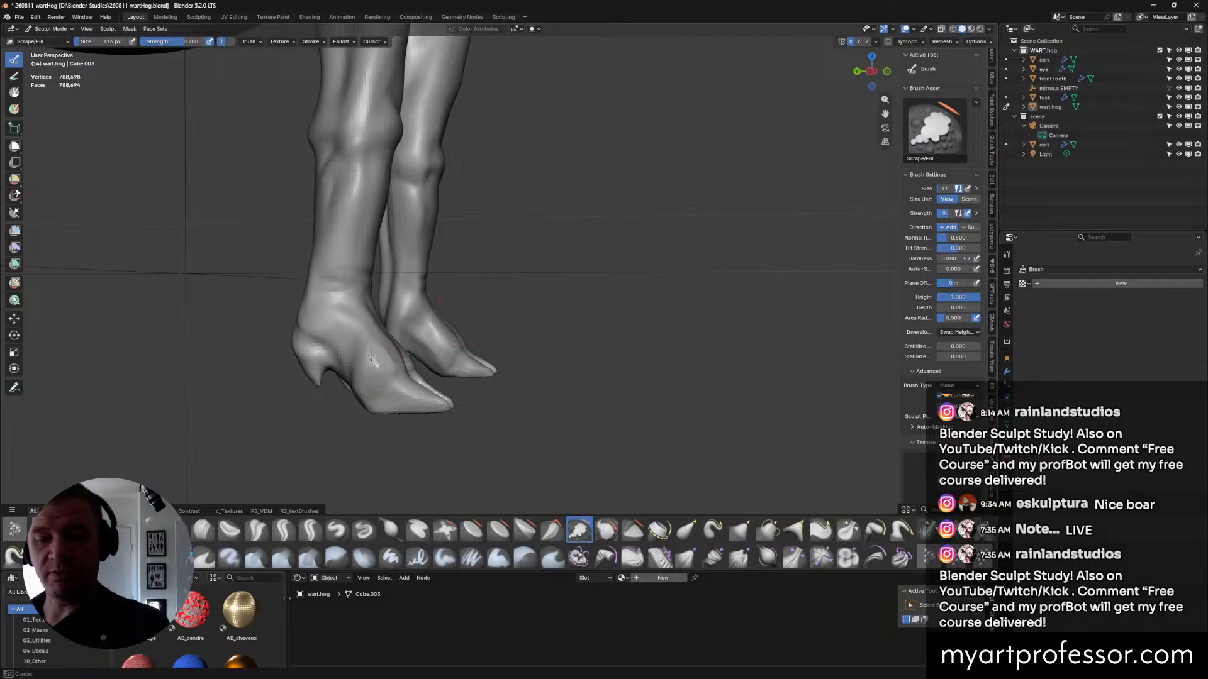
middle_drag(361, 359, 352, 385)
mouse_move(429, 353)
middle_down()
mouse_move(334, 358)
mouse_move(525, 399)
mouse_move(479, 389)
mouse_move(440, 350)
mouse_move(371, 346)
mouse_move(423, 357)
middle_up()
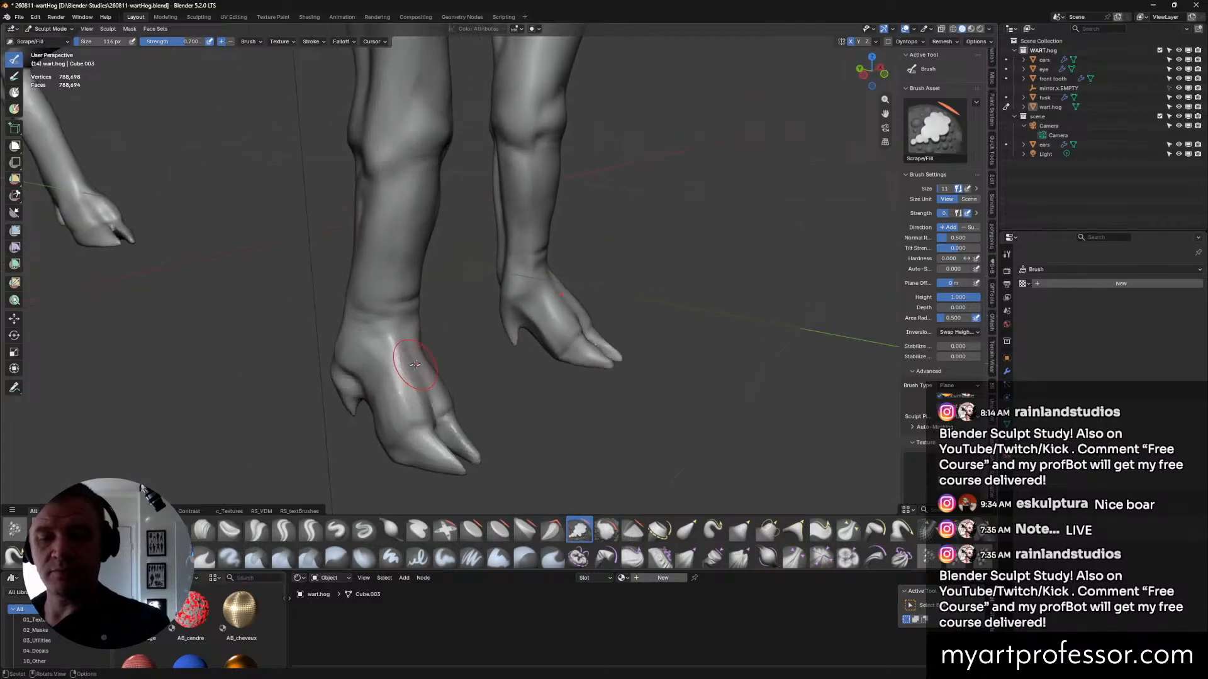
mouse_move(508, 380)
middle_down()
mouse_move(394, 373)
mouse_move(451, 373)
middle_up()
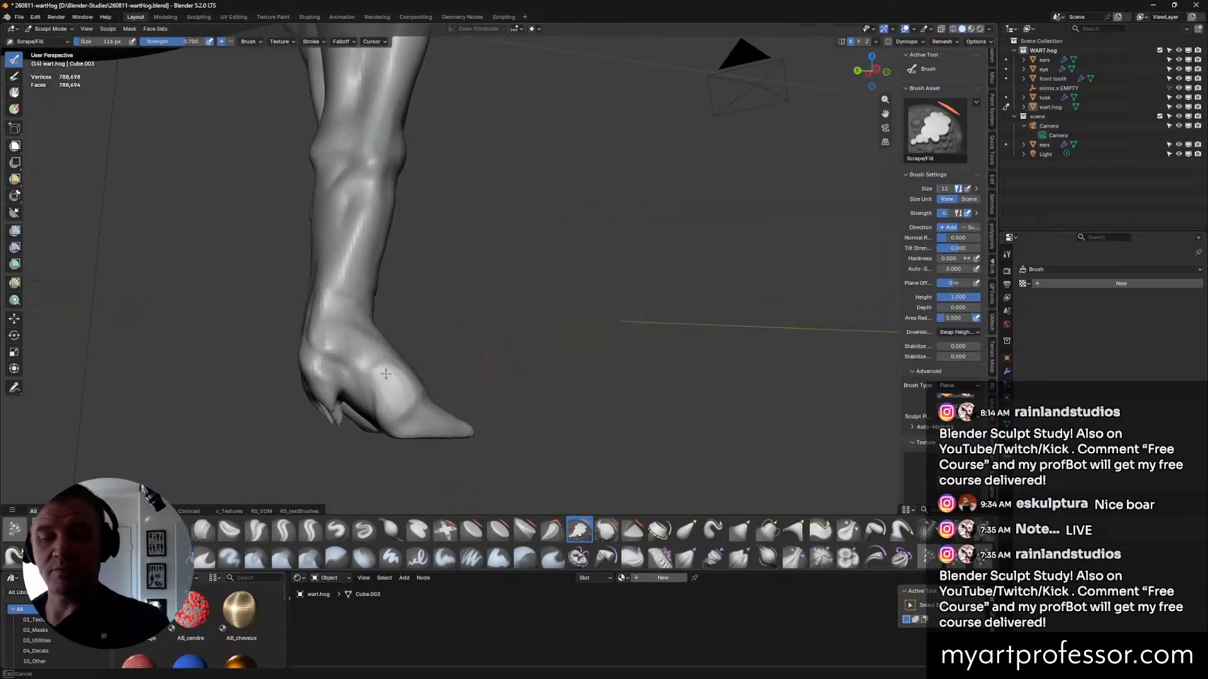
mouse_move(537, 368)
middle_down()
mouse_move(480, 390)
mouse_move(444, 377)
mouse_move(465, 397)
mouse_move(420, 345)
mouse_move(405, 369)
mouse_move(470, 353)
middle_up()
scroll(478, 406, up, 3)
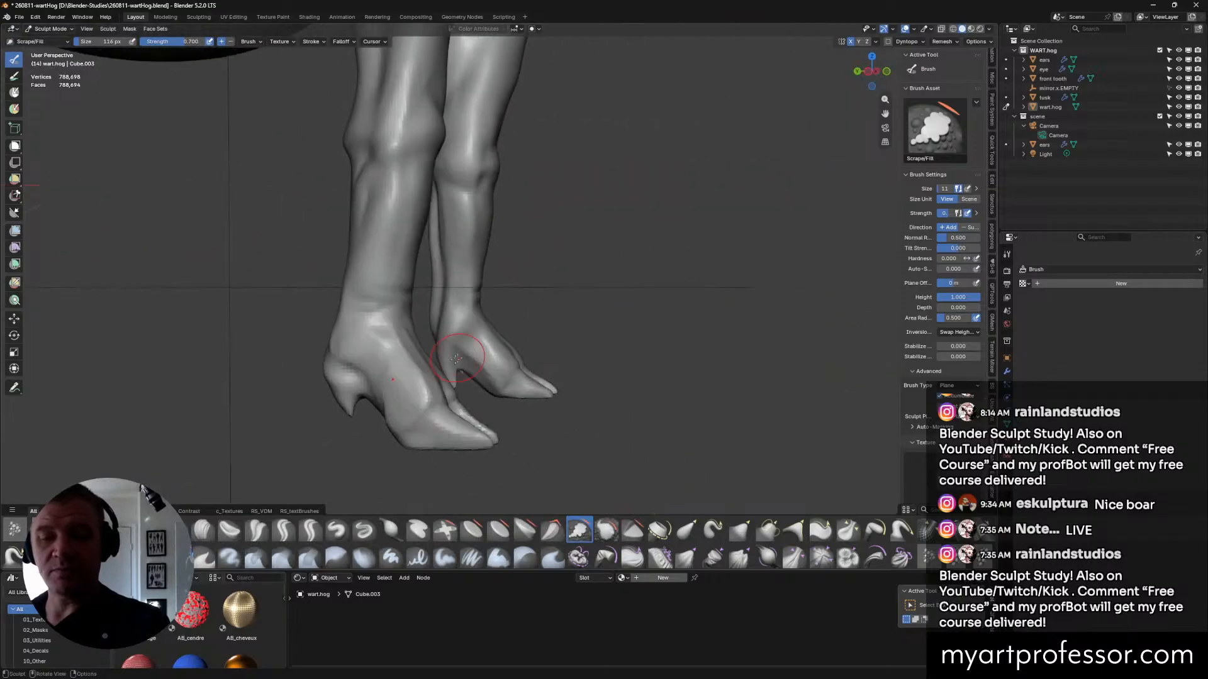
Refine the front and outer planes of the front feet with the Scrape/Fill brush and save the file.
middle_drag(418, 403, 428, 368)
drag(422, 354, 430, 403)
middle_drag(427, 394, 495, 356)
mouse_move(395, 424)
middle_down()
mouse_move(397, 403)
mouse_move(387, 405)
mouse_move(445, 359)
mouse_move(343, 352)
middle_up()
mouse_move(473, 369)
middle_down()
mouse_move(470, 390)
mouse_move(491, 397)
mouse_move(582, 387)
mouse_move(571, 371)
mouse_move(582, 353)
mouse_move(500, 332)
mouse_move(516, 315)
mouse_move(660, 437)
middle_up()
key(ctrl+s)
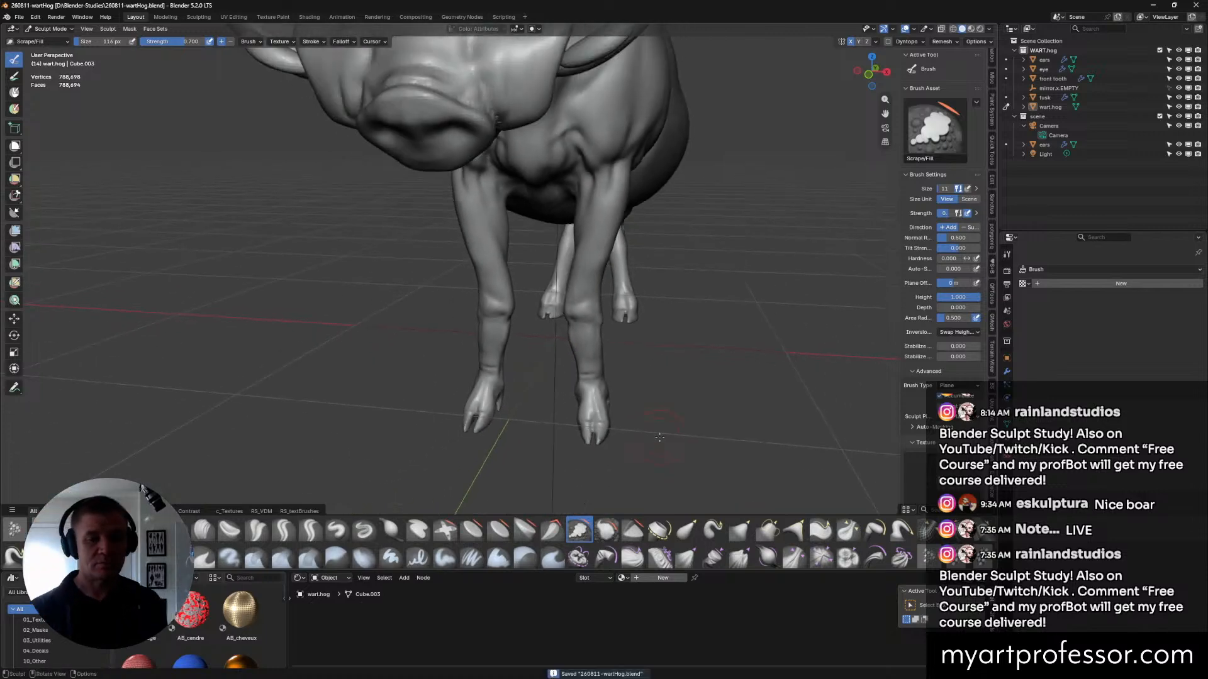
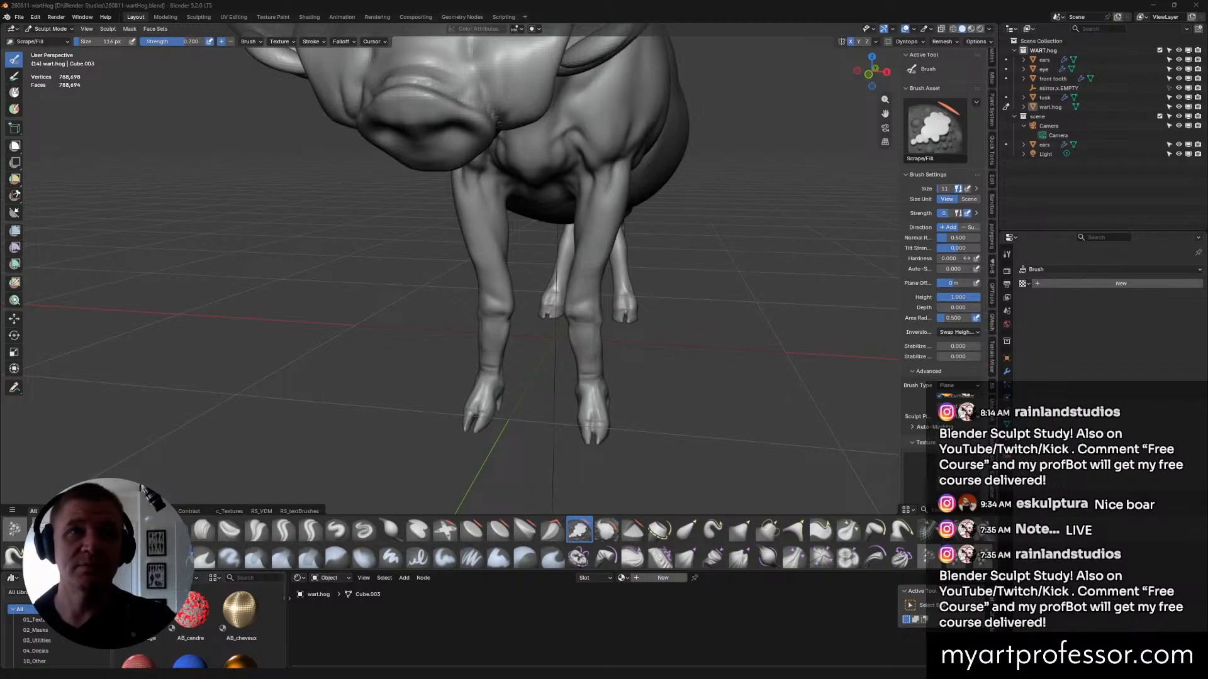
Clean up the undersides and toes of the front hooves with the Scrape/Fill brush, reducing its size to 80 px.
middle_drag(762, 289, 667, 280)
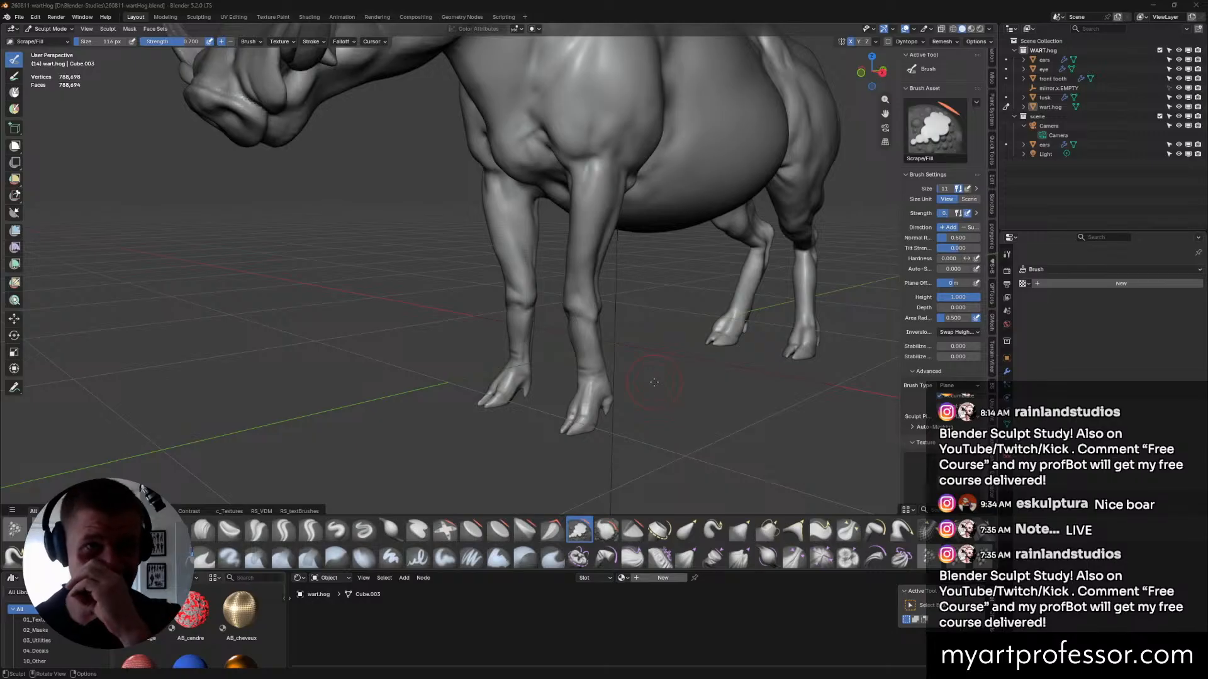
mouse_move(658, 412)
middle_down()
mouse_move(686, 435)
mouse_move(582, 380)
middle_up()
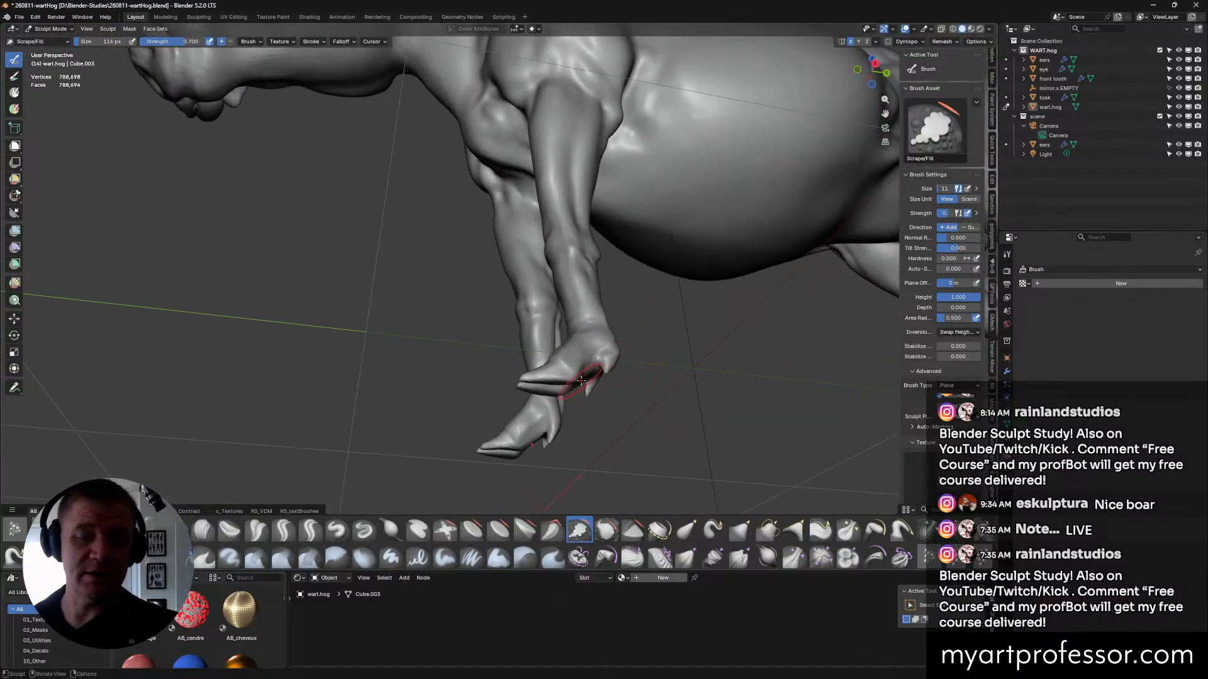
mouse_move(581, 380)
middle_down()
mouse_move(570, 392)
mouse_move(570, 373)
middle_up()
mouse_move(635, 350)
middle_down()
mouse_move(578, 380)
mouse_move(642, 352)
middle_up()
middle_drag(585, 380, 539, 353)
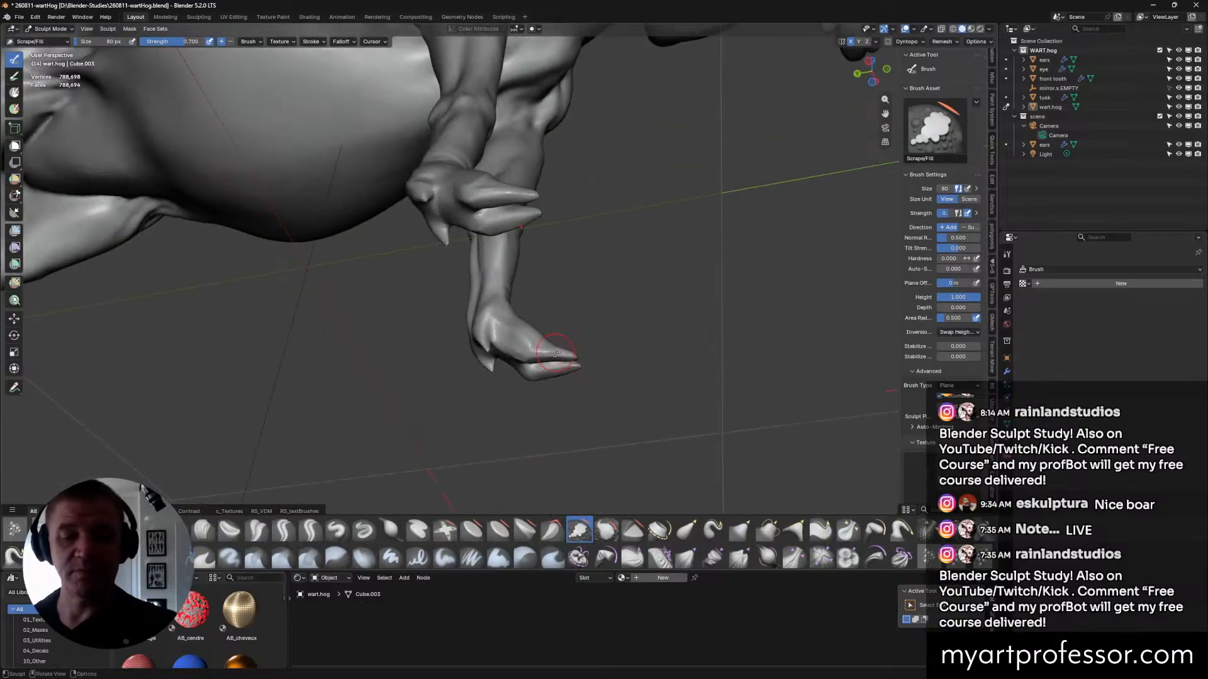
middle_drag(622, 353, 650, 365)
Examine the whole warthog's proportions and leg thickness in the right side view and from several angles.
scroll(658, 348, down, 5)
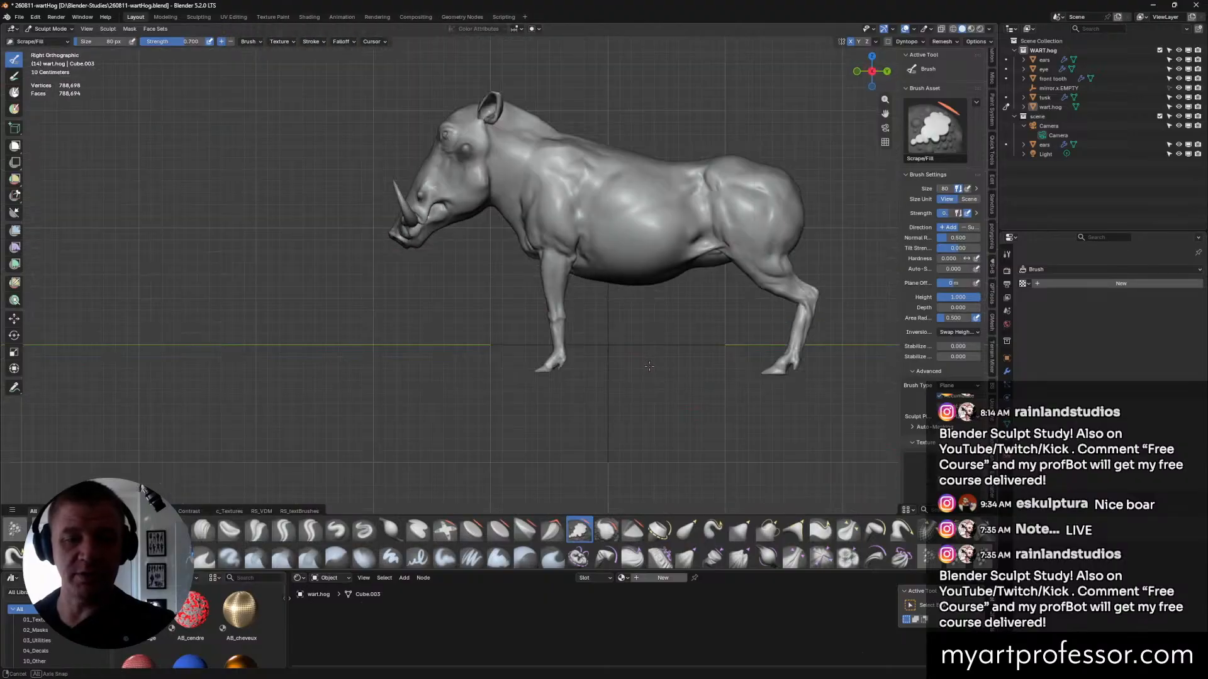
scroll(647, 364, up, 2)
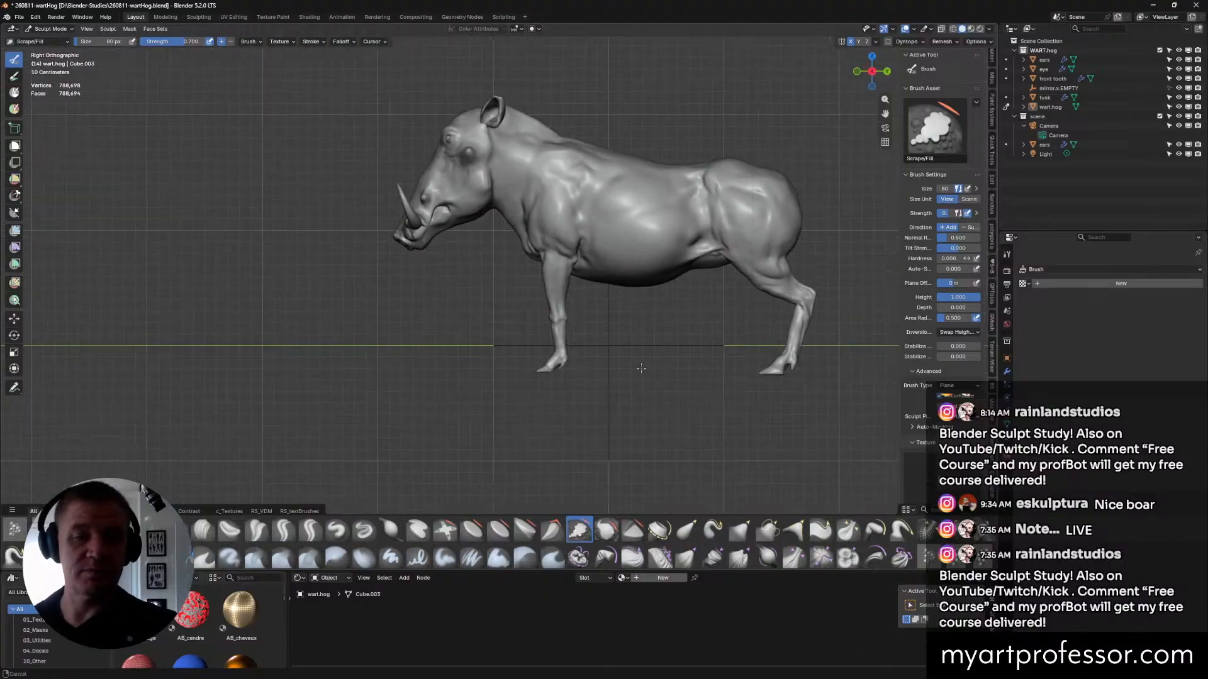
middle_drag(622, 328, 674, 366)
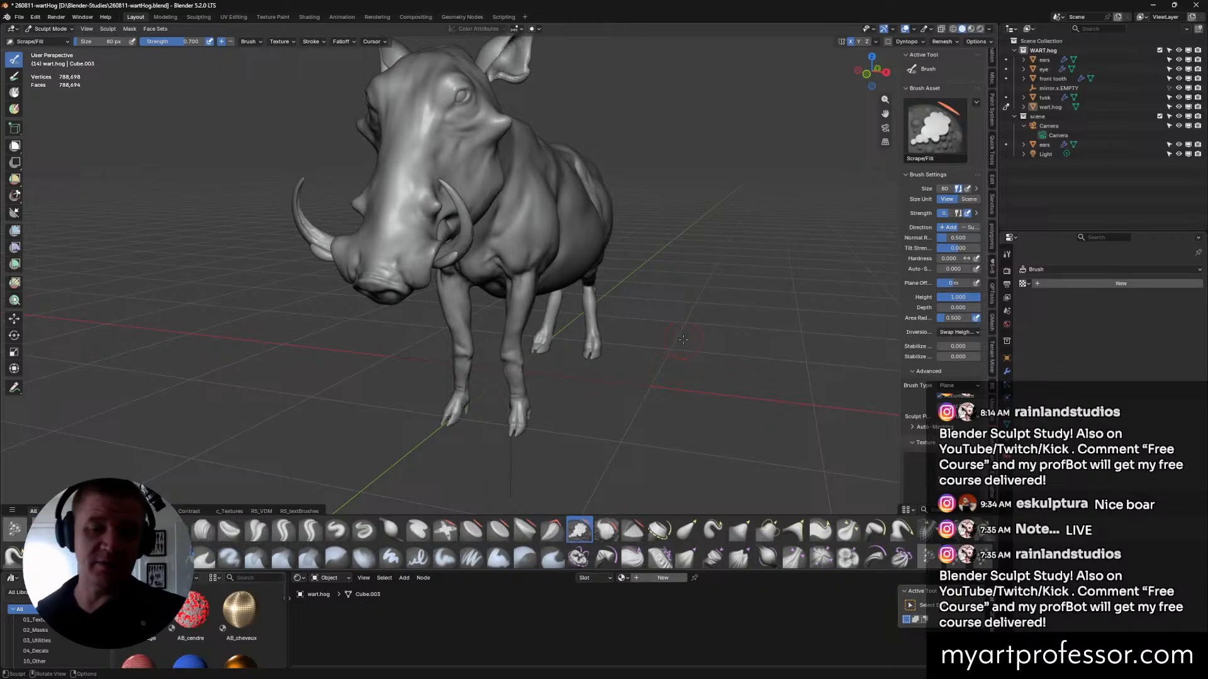
mouse_move(684, 339)
middle_down()
mouse_move(585, 365)
mouse_move(494, 333)
mouse_move(526, 336)
mouse_move(521, 344)
middle_up()
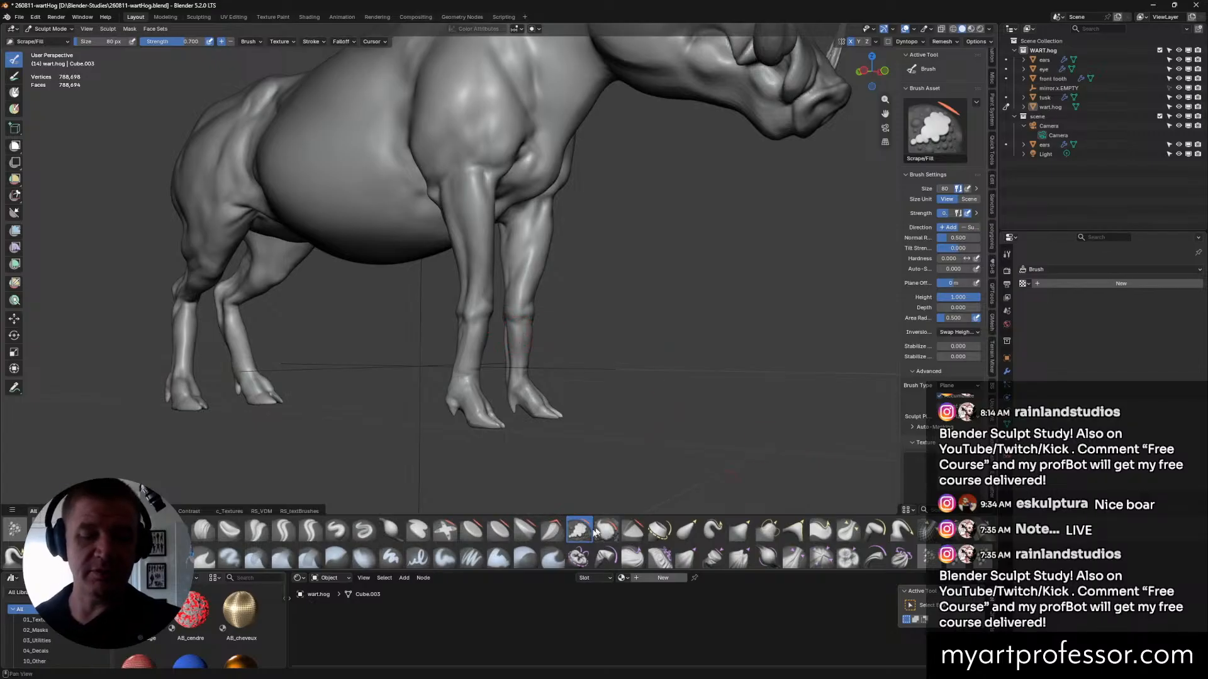
middle_drag(635, 339, 641, 332)
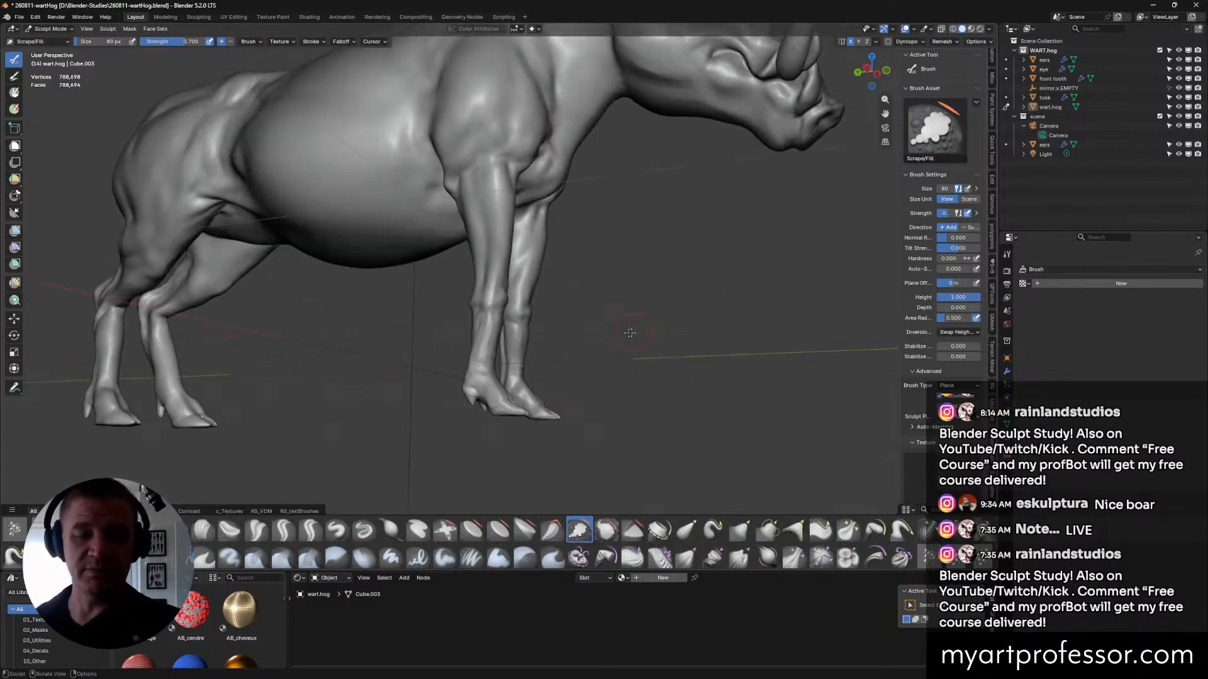
mouse_move(518, 348)
middle_down()
mouse_move(517, 331)
mouse_move(530, 340)
middle_up()
mouse_move(650, 304)
middle_down()
mouse_move(578, 317)
mouse_move(529, 309)
mouse_move(527, 275)
mouse_move(631, 255)
mouse_move(641, 281)
mouse_move(535, 296)
middle_up()
Build up the volume of the forelegs with the Inflate/Deflate brush at 80 px, checking them from the side and front.
click(391, 530)
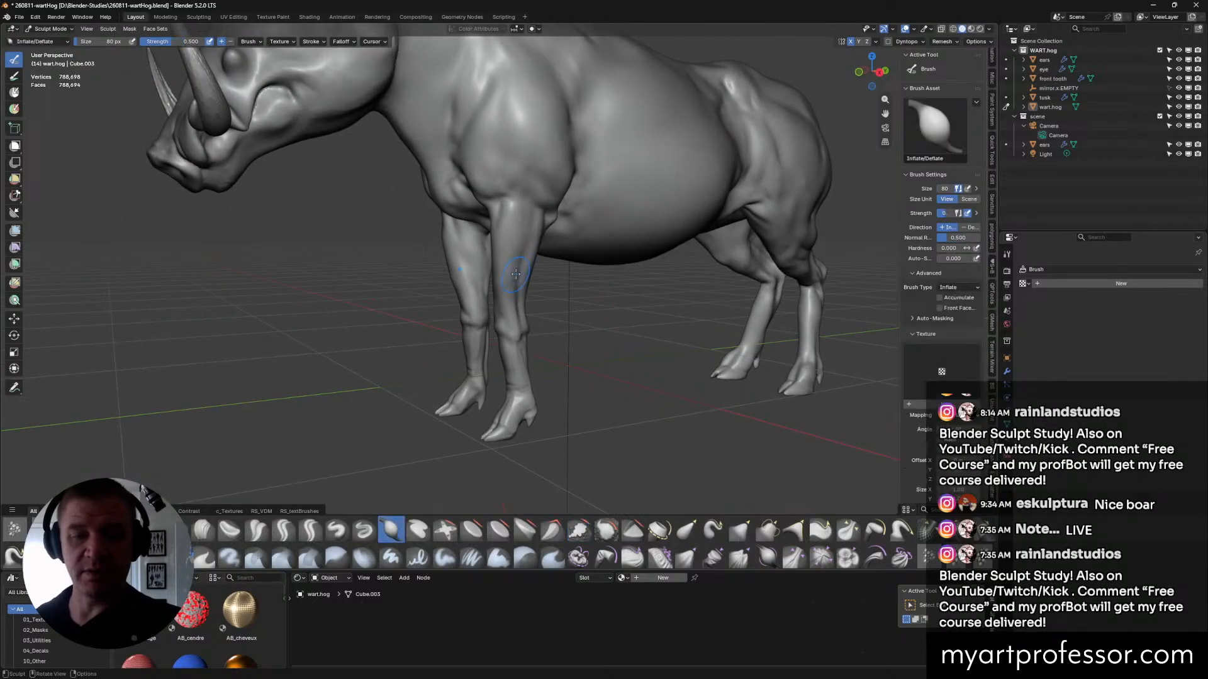
middle_drag(538, 256, 517, 273)
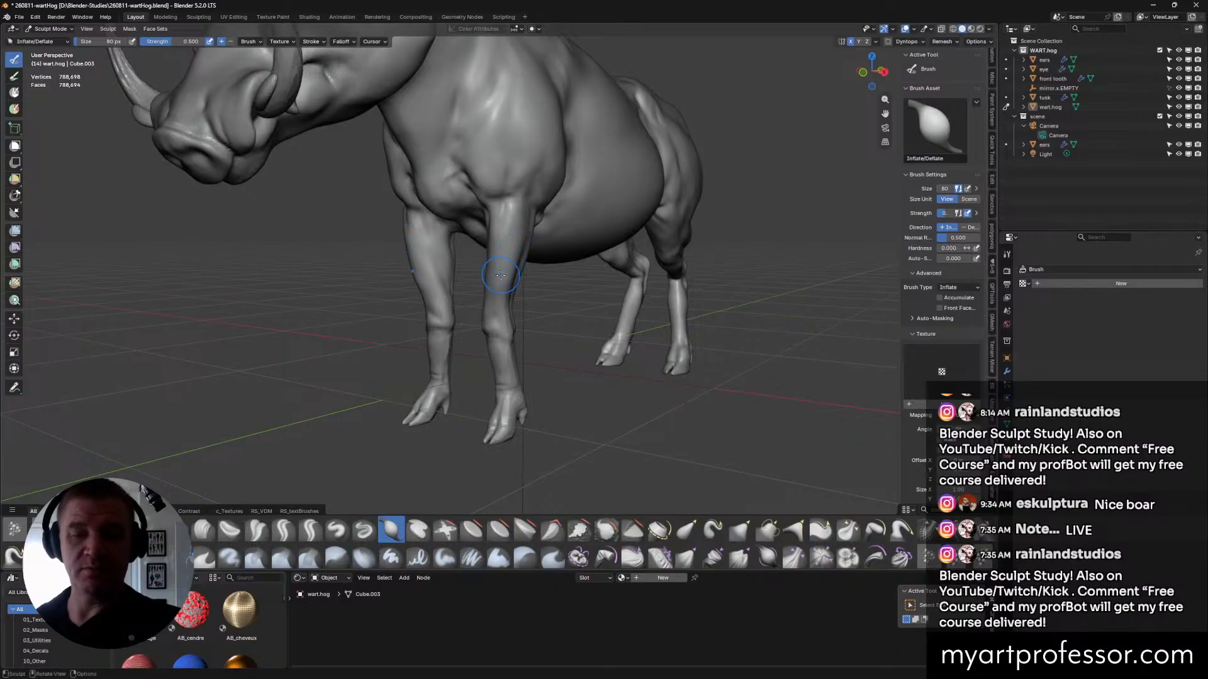
middle_drag(527, 223, 495, 260)
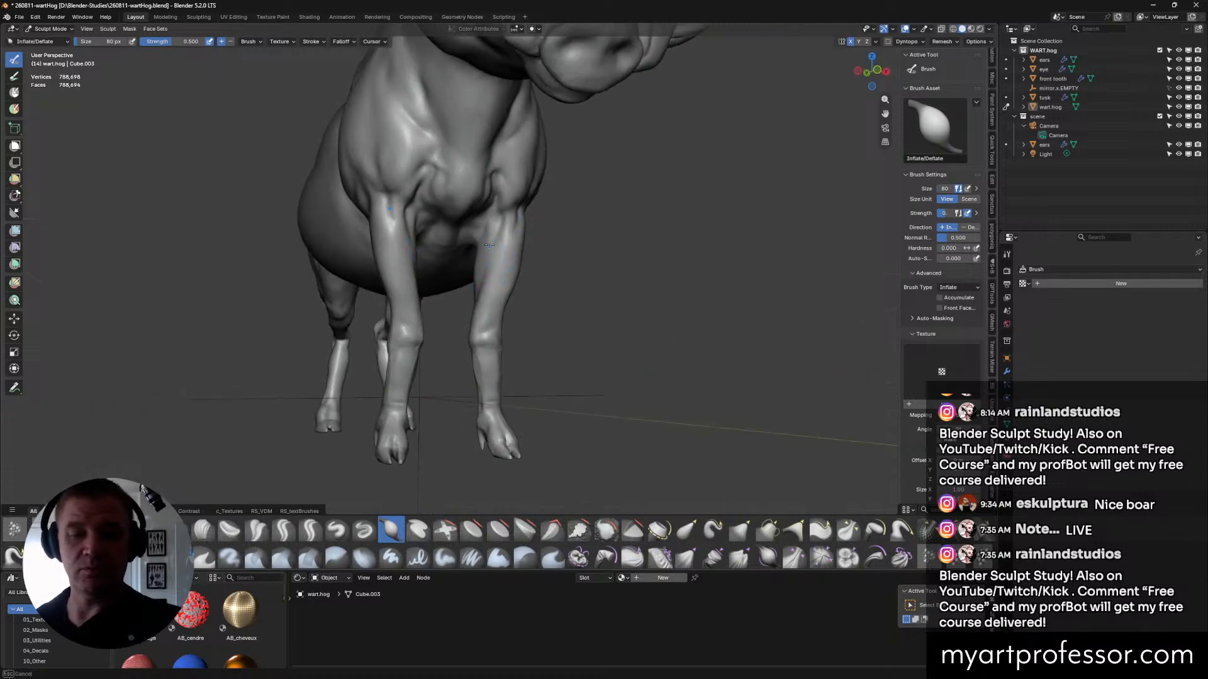
middle_drag(598, 212, 529, 315)
scroll(541, 296, up, 3)
middle_drag(609, 361, 734, 351)
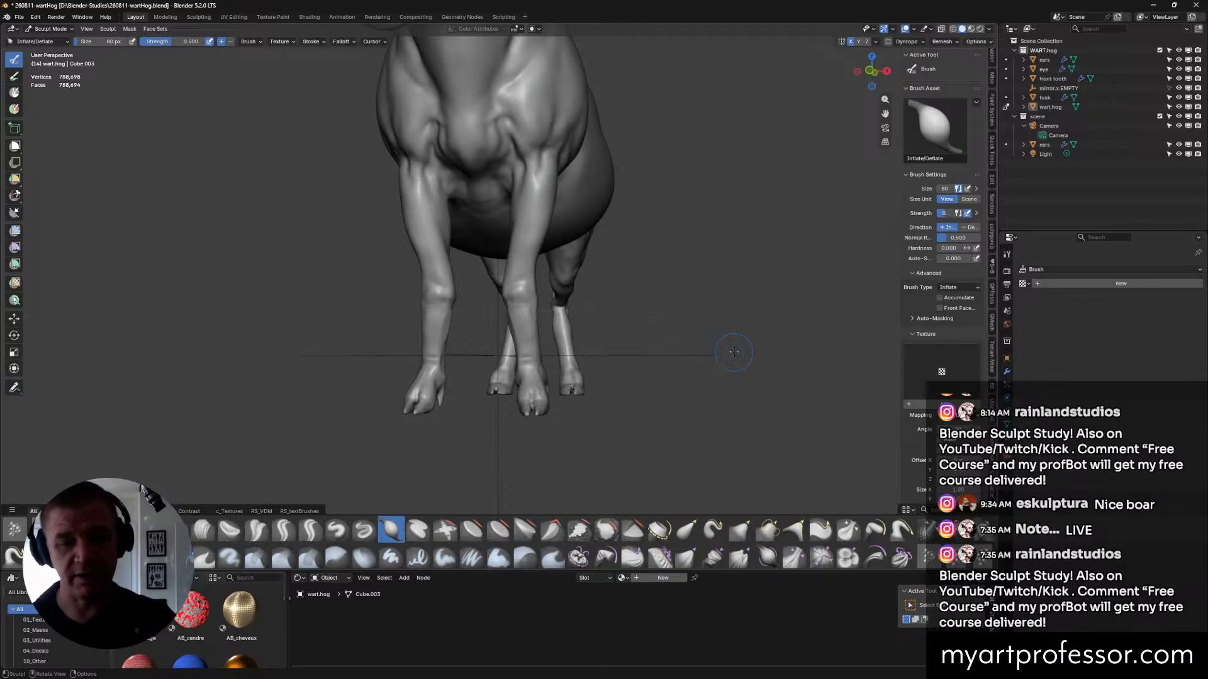
mouse_move(597, 354)
middle_down()
mouse_move(587, 384)
mouse_move(570, 390)
mouse_move(635, 371)
mouse_move(649, 339)
mouse_move(540, 339)
middle_up()
Flatten and define the planes of the lower forelegs between the knees and the feet with the Scrape/Fill brush at 80 px.
click(579, 530)
middle_drag(540, 343, 548, 343)
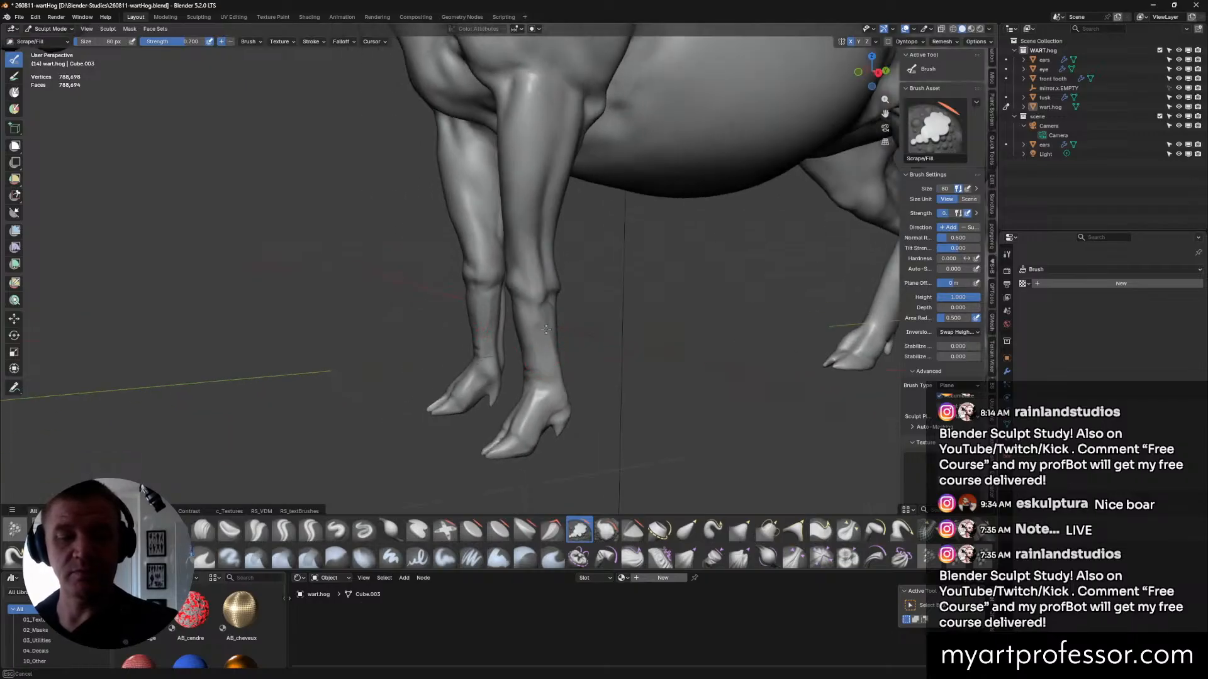
mouse_move(553, 312)
middle_down()
mouse_move(616, 300)
mouse_move(517, 318)
mouse_move(512, 378)
middle_up()
middle_drag(607, 339, 640, 359)
middle_drag(514, 395, 511, 376)
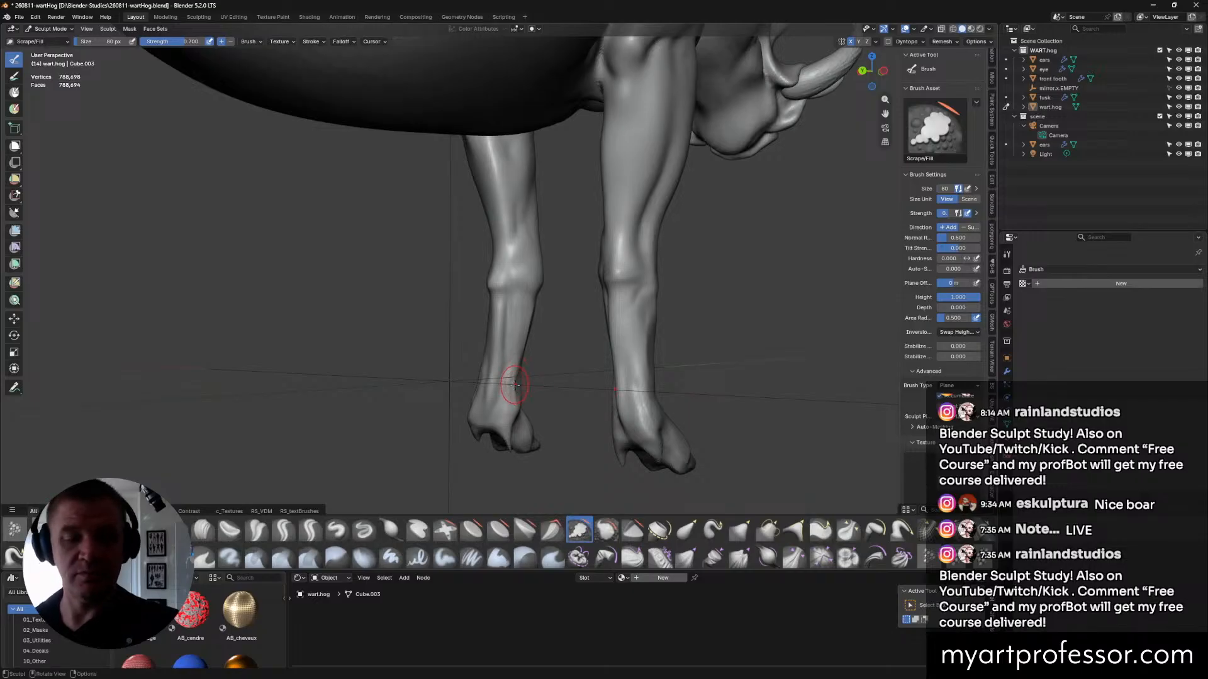
middle_drag(499, 418, 587, 416)
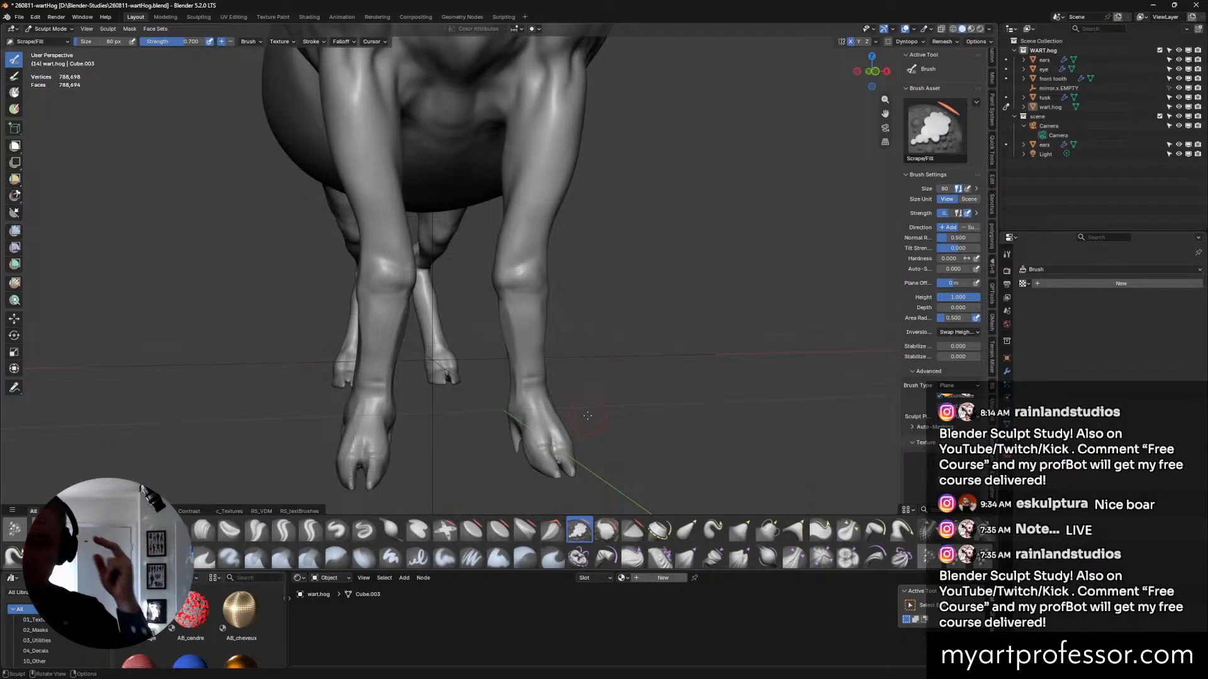
mouse_move(660, 370)
middle_down()
mouse_move(610, 370)
mouse_move(606, 342)
mouse_move(554, 352)
mouse_move(551, 311)
mouse_move(652, 348)
middle_up()
scroll(644, 342, up, 5)
drag(545, 338, 547, 333)
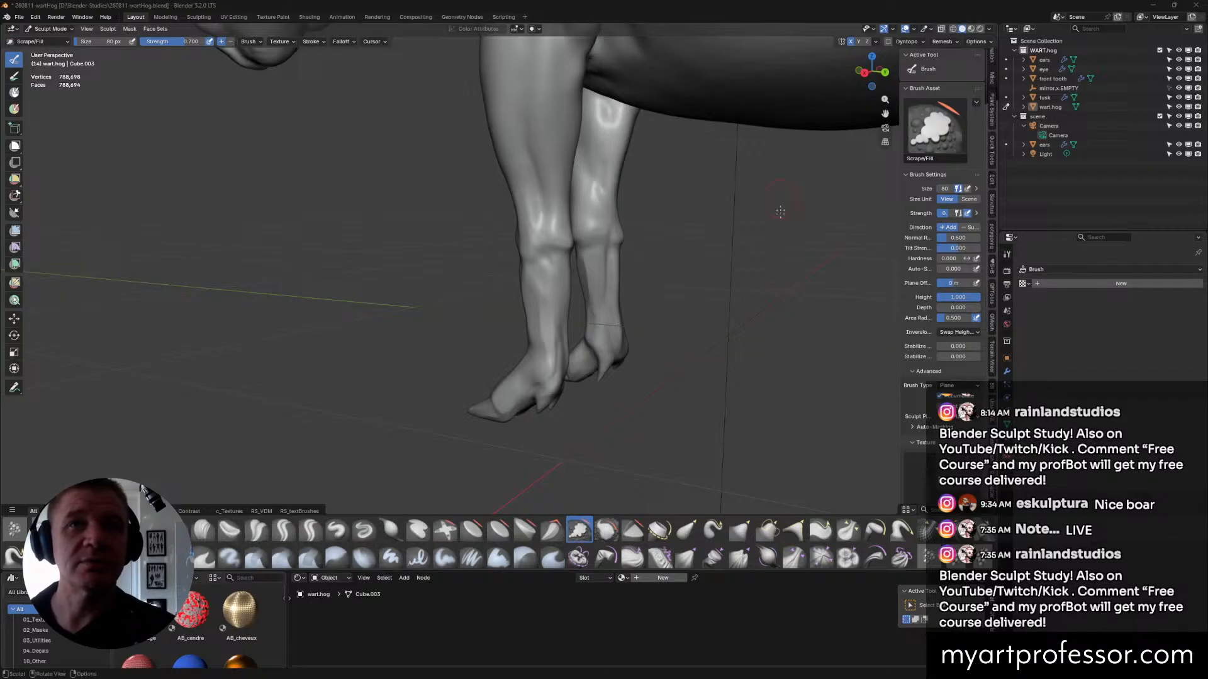
middle_drag(723, 369, 789, 319)
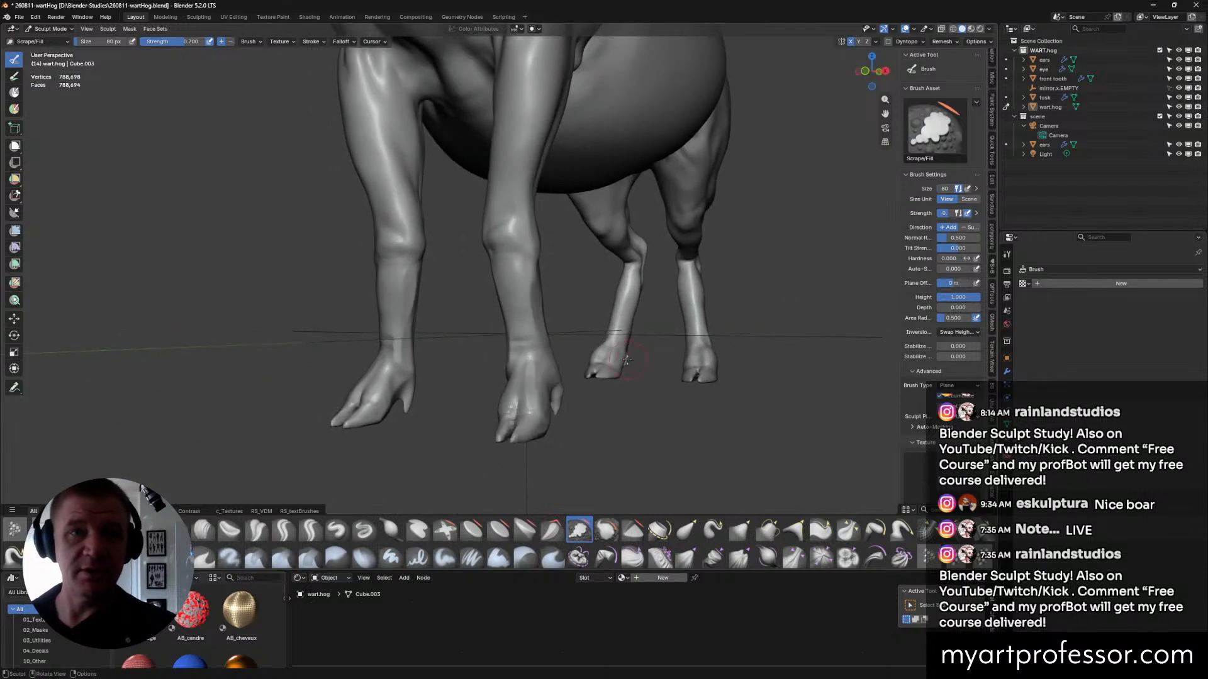
mouse_move(604, 384)
middle_down()
mouse_move(647, 367)
mouse_move(651, 344)
middle_up()
Adjust the shape of the front hooves and toes with the Grab brush, reducing its size from 120 to 92 px.
click(742, 533)
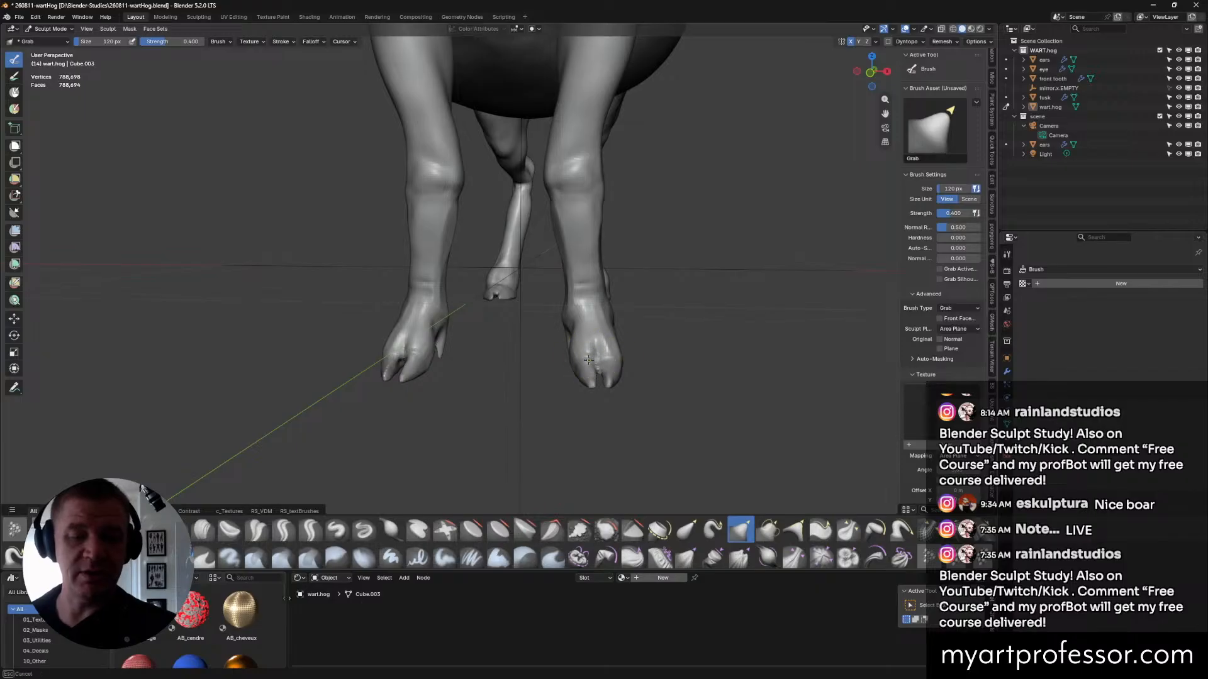
mouse_move(630, 357)
middle_down()
mouse_move(677, 410)
mouse_move(639, 372)
mouse_move(647, 385)
mouse_move(629, 405)
mouse_move(612, 385)
middle_up()
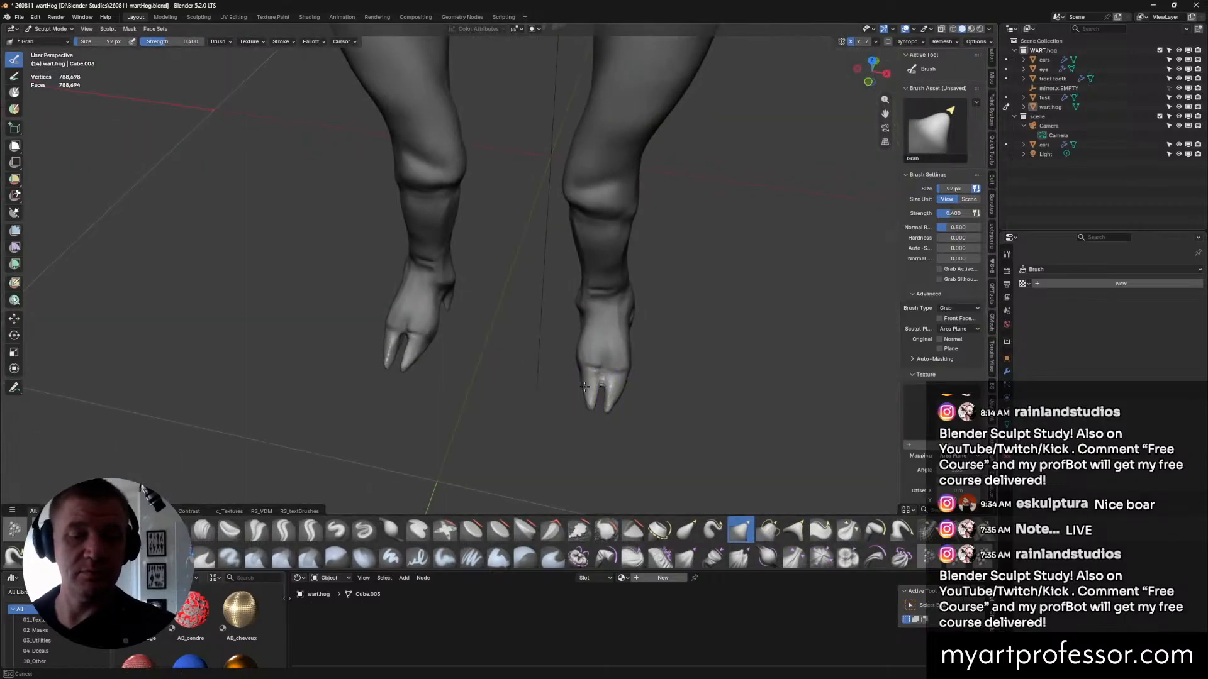
mouse_move(685, 381)
middle_down()
mouse_move(729, 346)
mouse_move(623, 359)
middle_up()
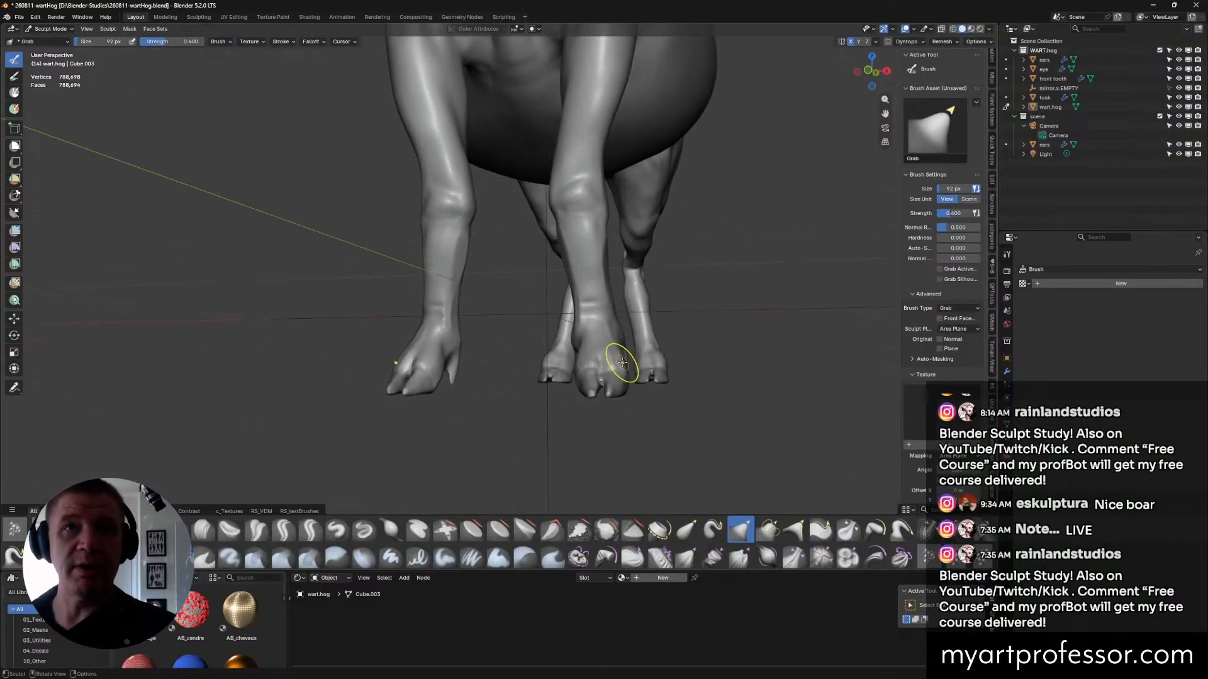
middle_drag(621, 363, 673, 336)
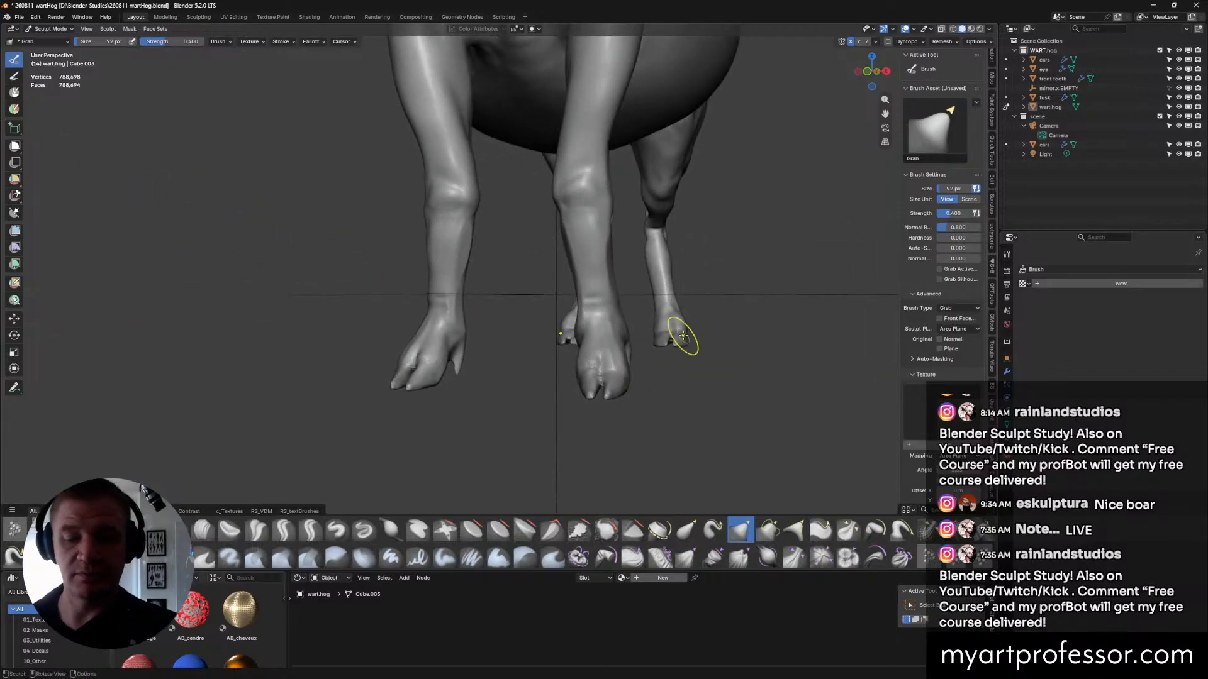
Carve creases at the ankles above the front feet with the Crease Sharp brush at 54 px.
click(284, 530)
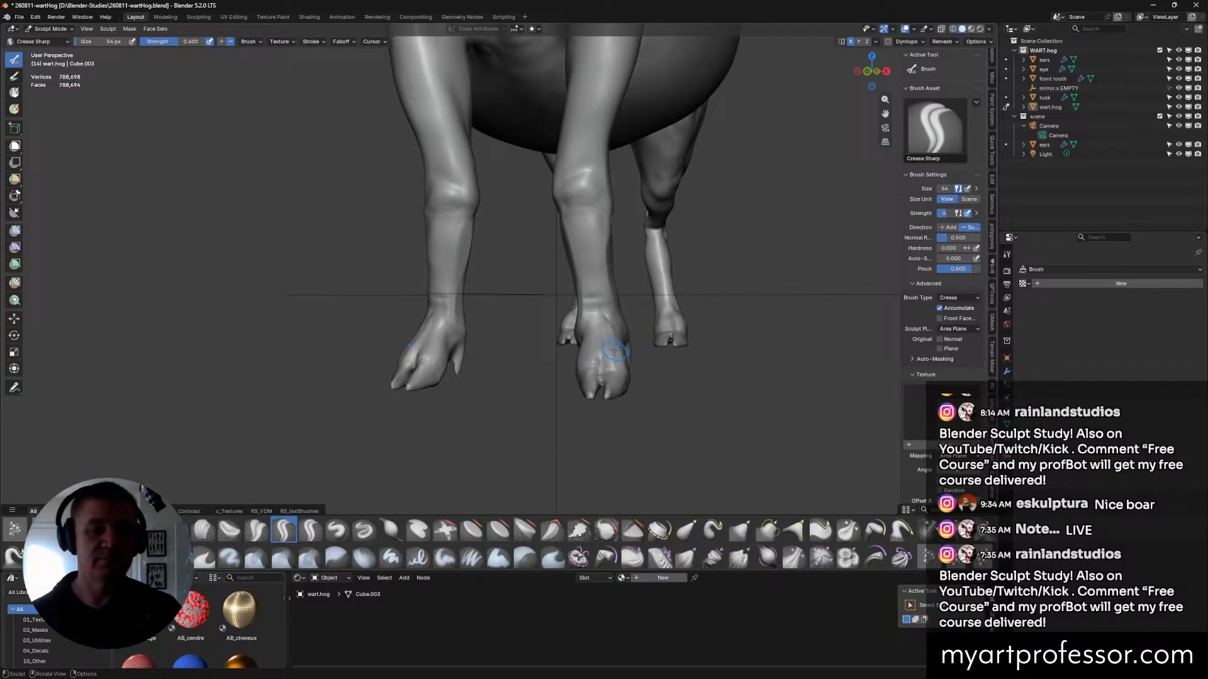
mouse_move(683, 336)
middle_down()
mouse_move(633, 293)
mouse_move(606, 318)
middle_up()
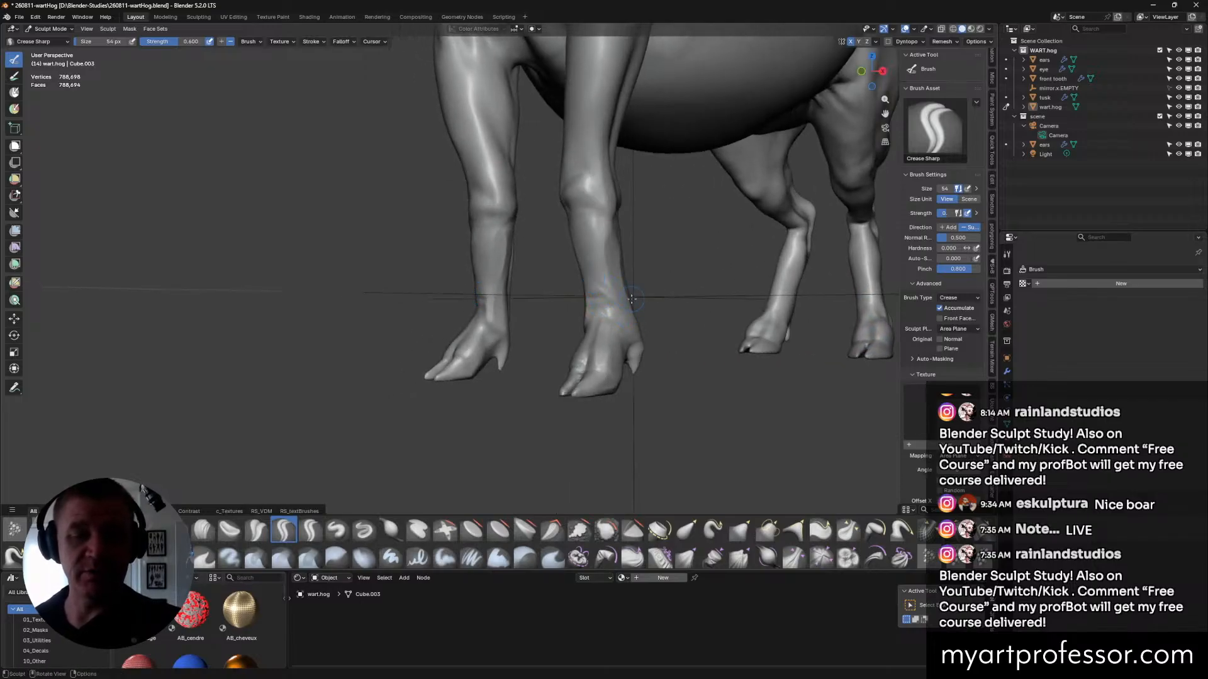
middle_drag(630, 292, 812, 408)
scroll(638, 299, up, 5)
scroll(638, 299, down, 5)
Lengthen and reshape the front dewclaws with the Grab brush, working in the right side view at 132 px and setting its size to 200 px.
click(739, 531)
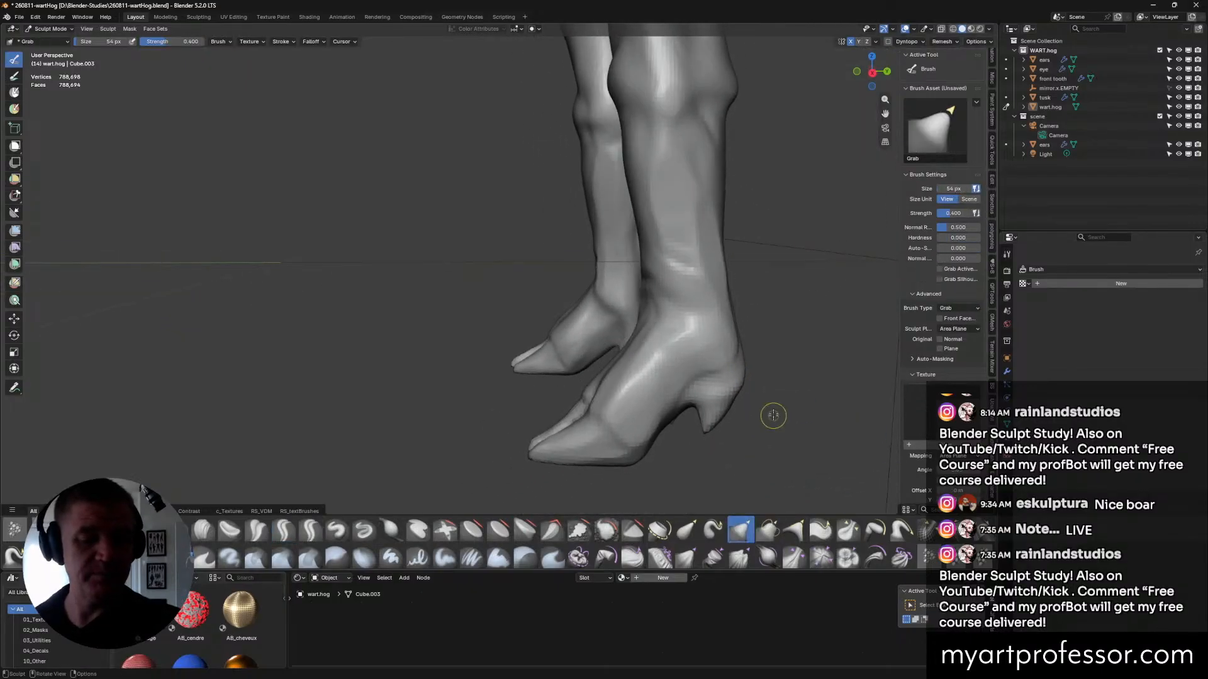
mouse_move(736, 387)
mouse_down()
mouse_move(726, 403)
mouse_move(747, 397)
mouse_up()
drag(752, 345, 731, 323)
alt+middle_drag(731, 323, 778, 369)
drag(709, 448, 706, 483)
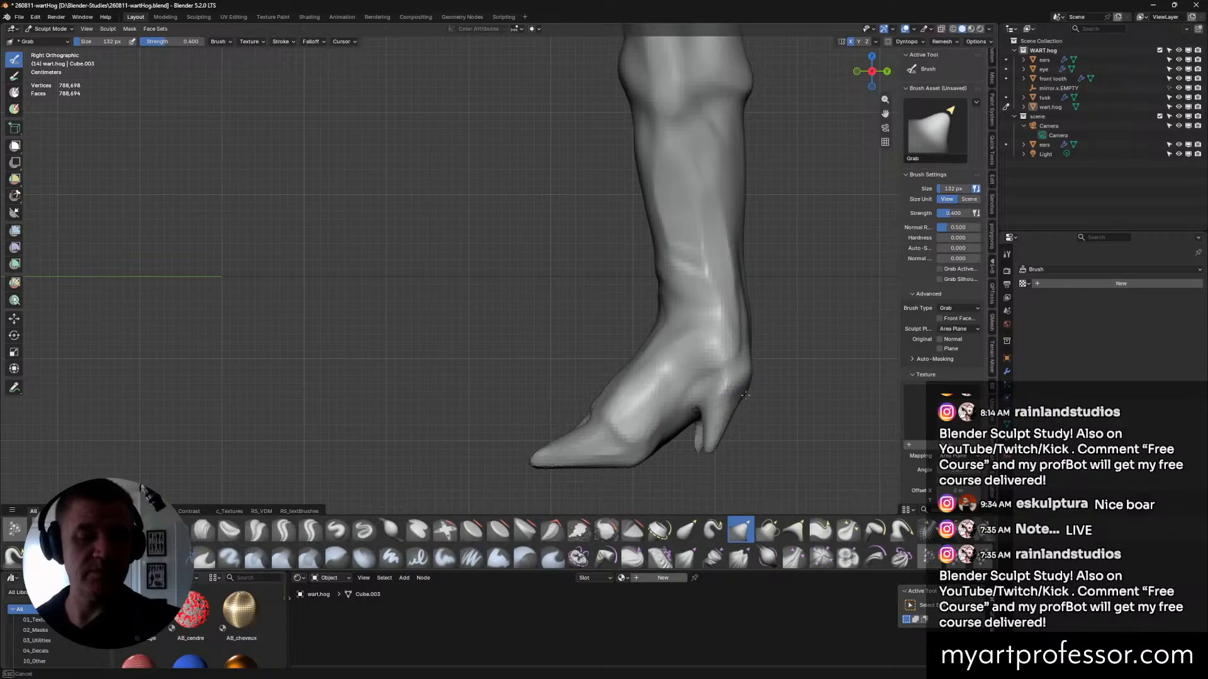
drag(707, 404, 695, 400)
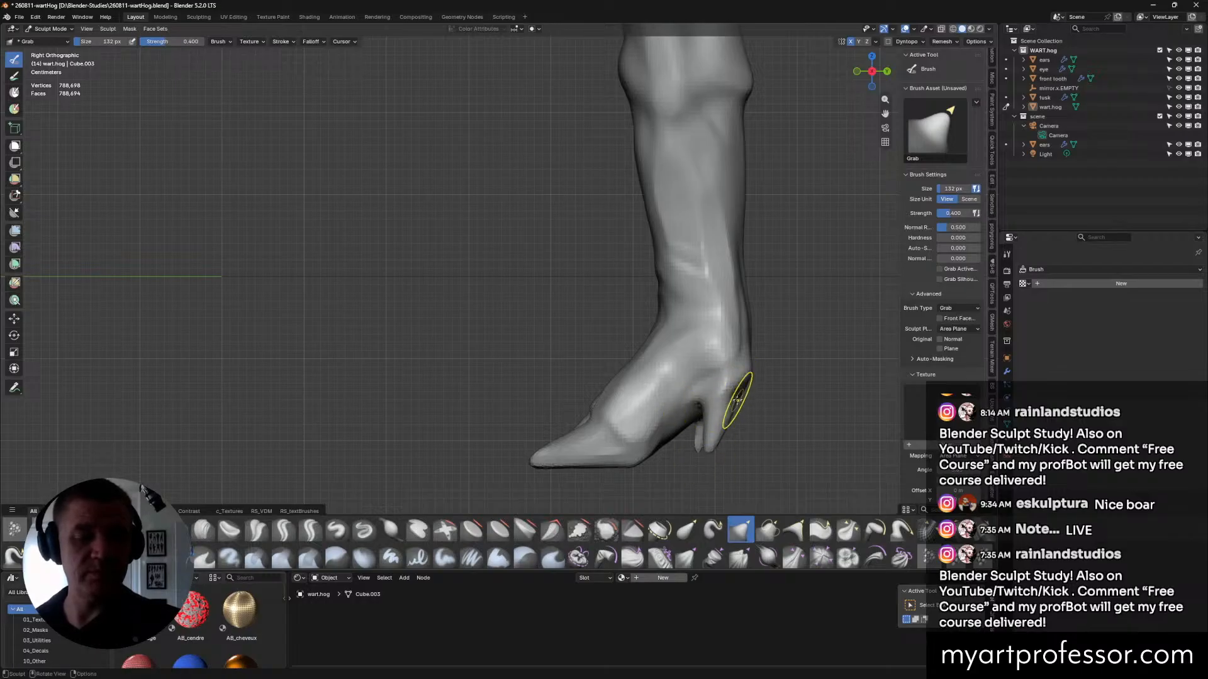
mouse_move(730, 416)
middle_down()
mouse_move(621, 391)
mouse_move(678, 400)
mouse_move(725, 388)
middle_up()
text(f200)
key(Return)
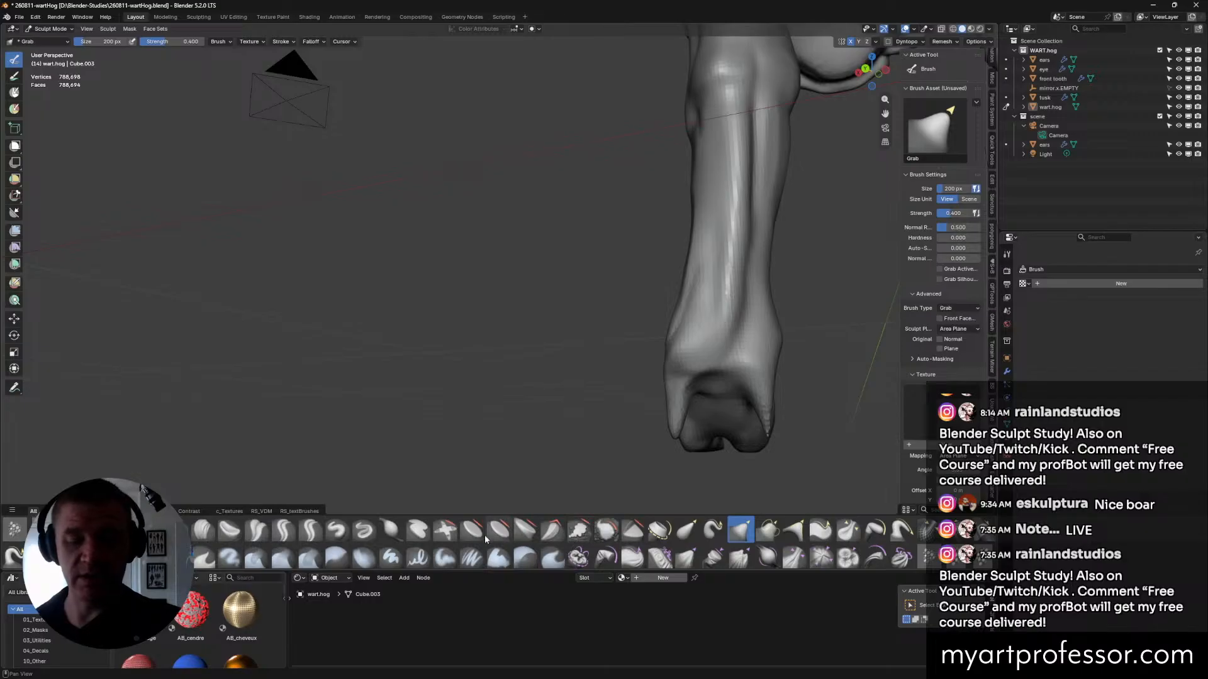
Thicken the front dewclaws with the Inflate/Deflate brush, starting at 78 px and enlarging it to 102 px.
click(390, 531)
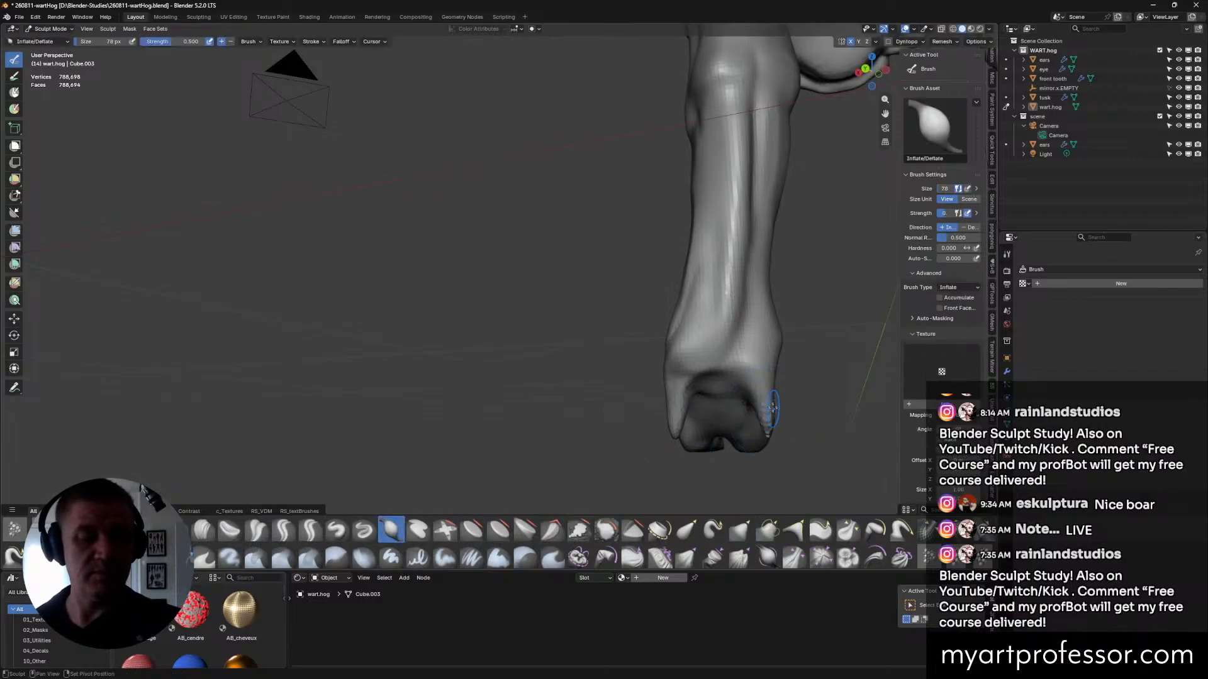
mouse_move(769, 447)
middle_down()
mouse_move(735, 472)
mouse_move(736, 406)
mouse_move(651, 407)
mouse_move(678, 397)
mouse_move(670, 389)
mouse_move(683, 400)
middle_up()
key(f)
click(687, 404)
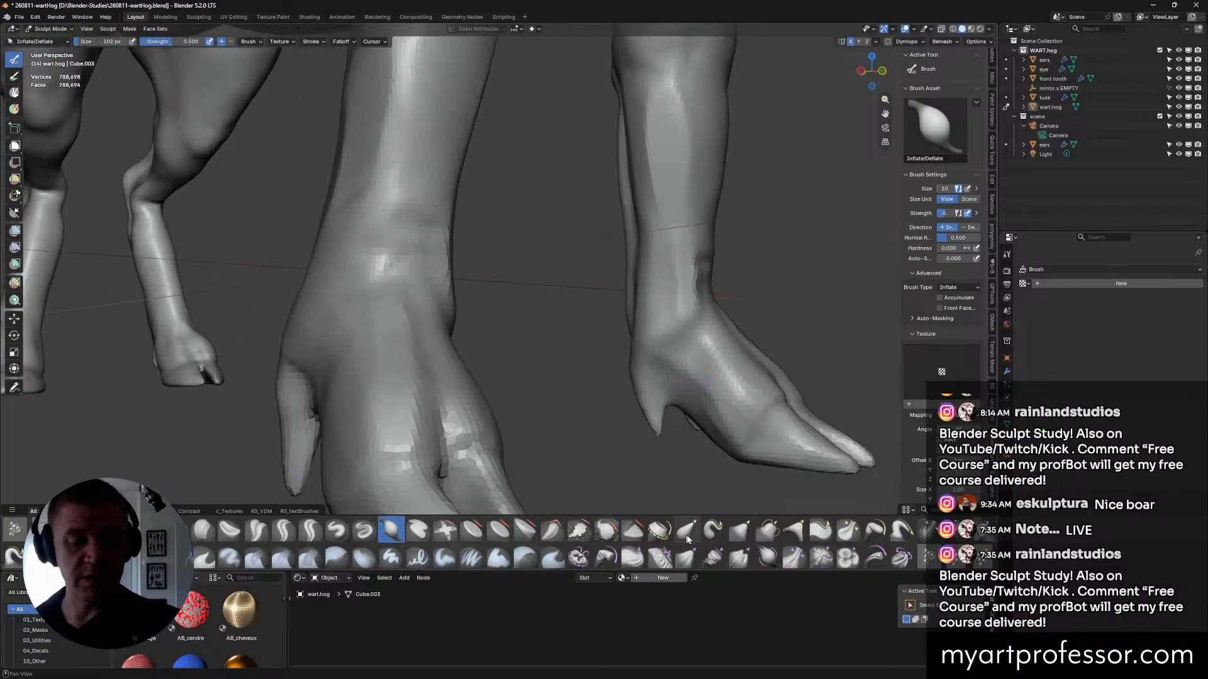
Reposition the dewclaws behind the front feet with the Grab brush at 130 px.
click(740, 530)
key(f)
click(696, 409)
mouse_move(696, 409)
middle_down()
mouse_move(672, 390)
mouse_move(695, 376)
mouse_move(747, 377)
mouse_move(598, 345)
mouse_move(626, 386)
mouse_move(579, 373)
middle_up()
mouse_move(579, 373)
mouse_down()
mouse_move(531, 371)
mouse_move(552, 372)
mouse_move(536, 387)
mouse_up()
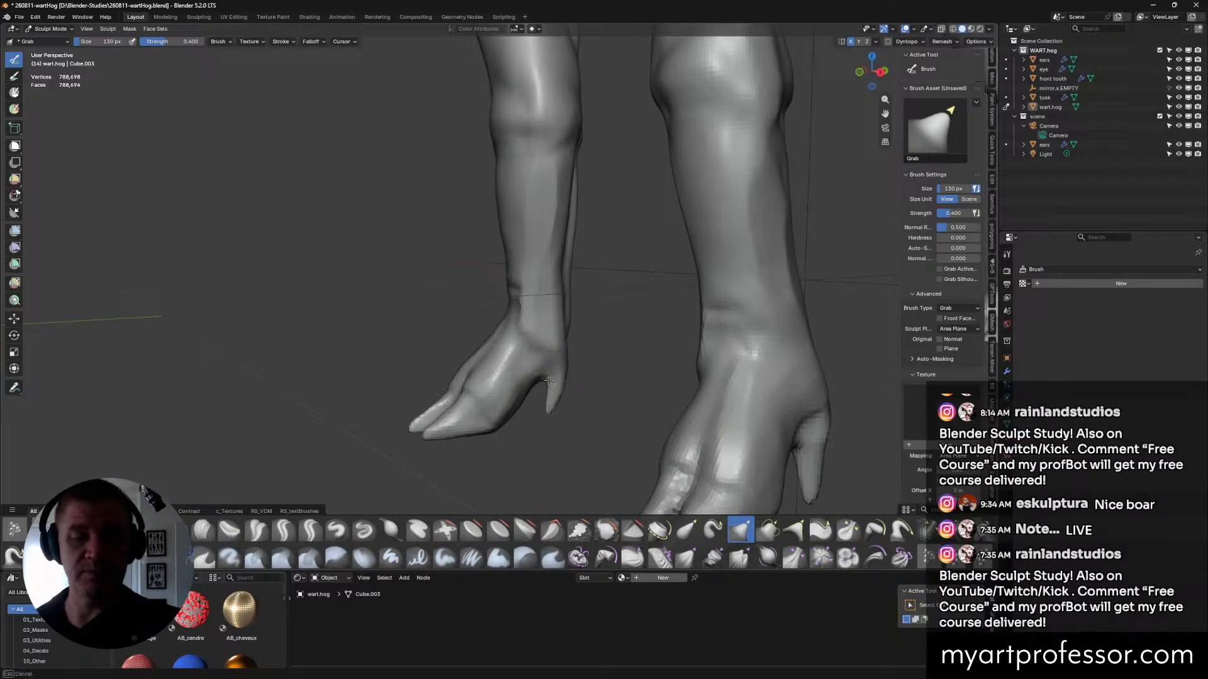
drag(552, 417, 557, 406)
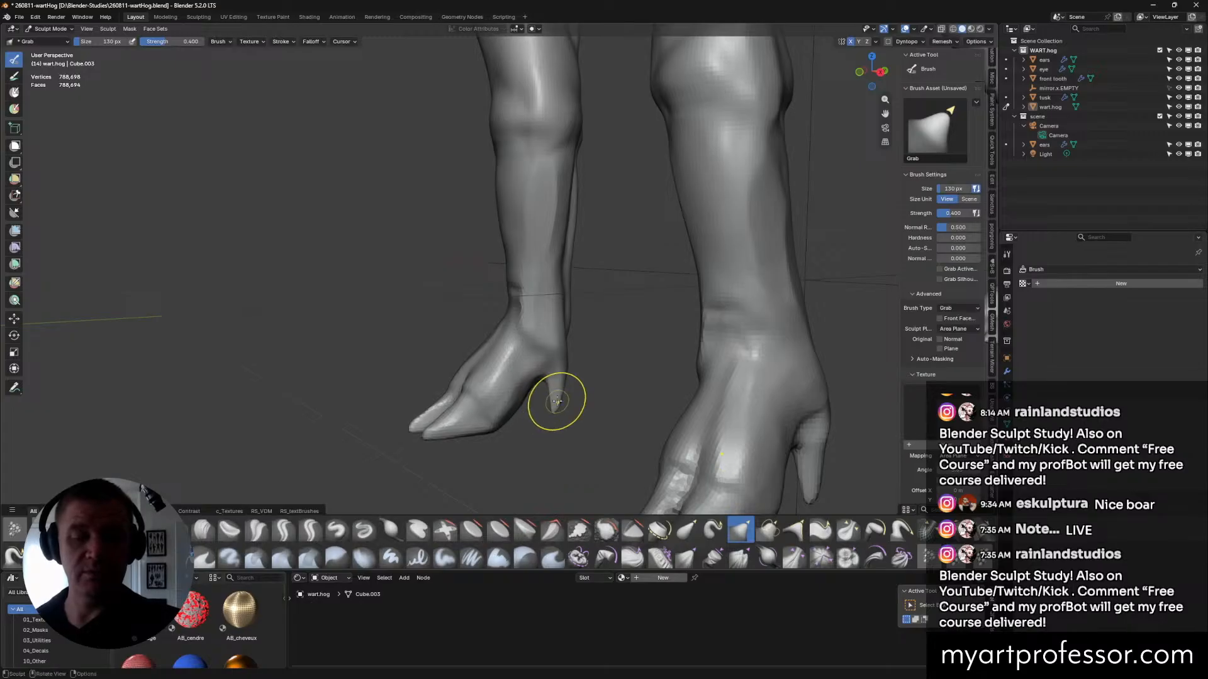
middle_drag(569, 352, 655, 314)
middle_drag(553, 385, 597, 409)
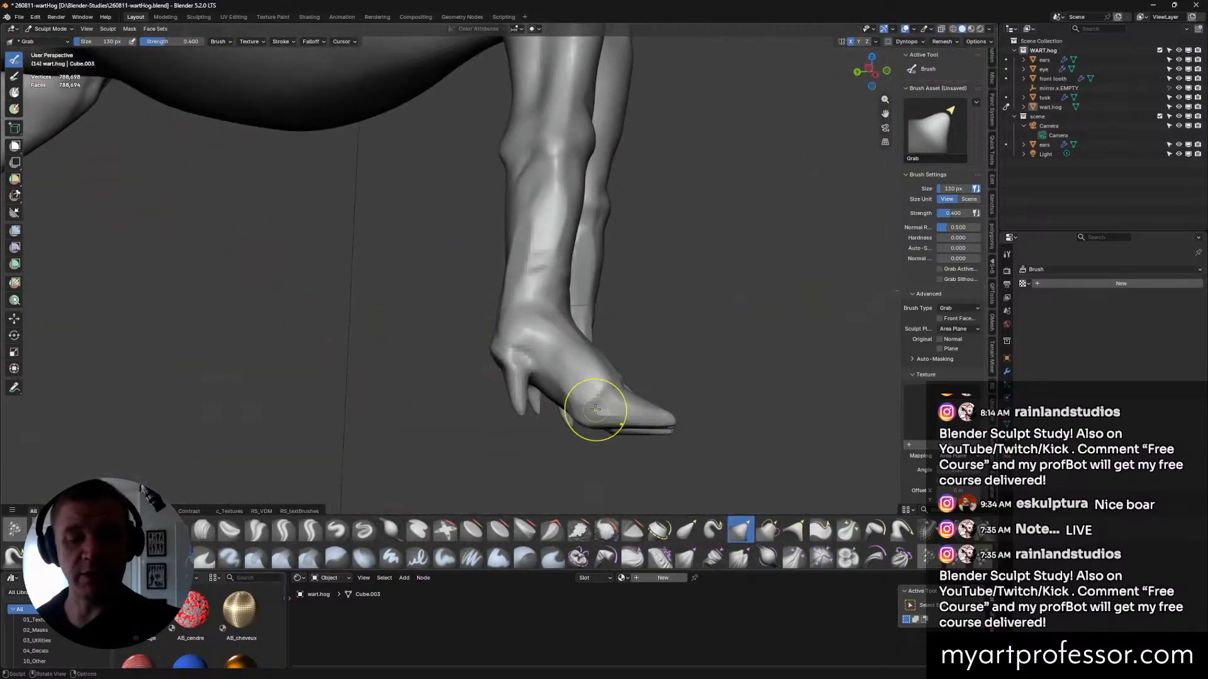
Flatten the sides of the dewclaws and the adjoining front feet with the Scrape/Fill brush at 174 px.
middle_drag(503, 369, 800, 534)
click(579, 529)
key(f)
click(694, 320)
mouse_move(695, 324)
middle_down()
mouse_move(725, 330)
mouse_move(721, 347)
middle_up()
middle_drag(693, 420, 697, 367)
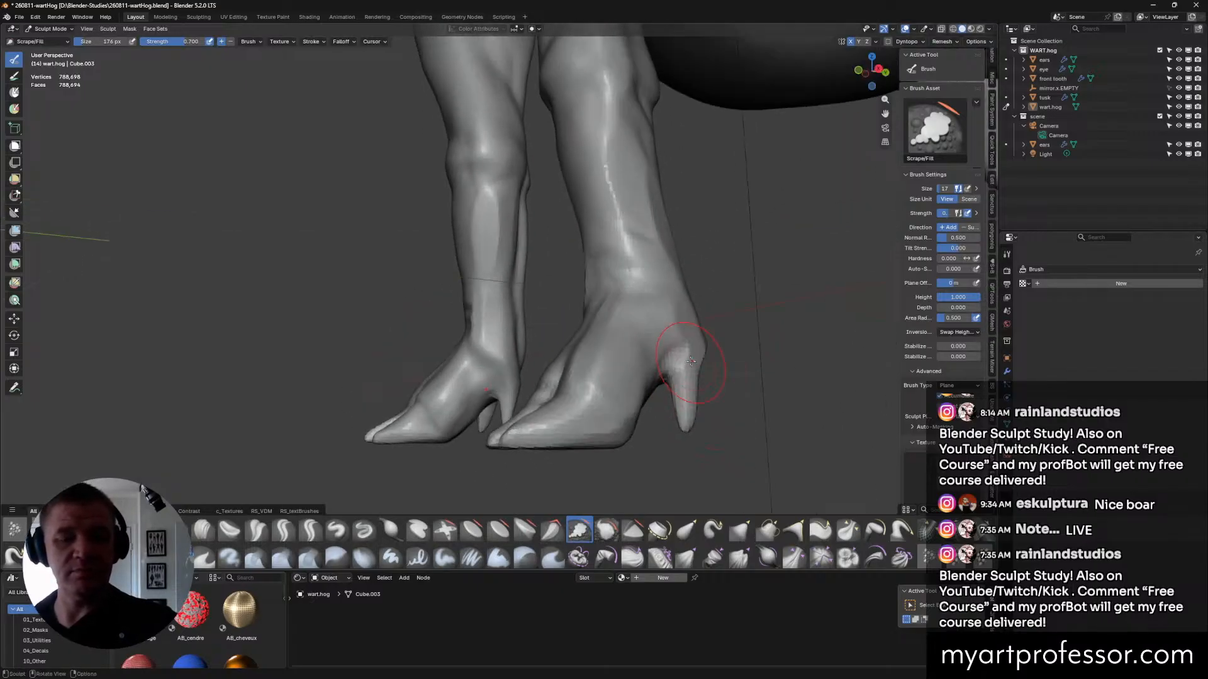
middle_drag(713, 410, 682, 390)
middle_drag(657, 447, 720, 432)
Cut and soften a crease separating the outer dewclaw from the foot with the Crease Sharp brush at 76 px.
click(285, 531)
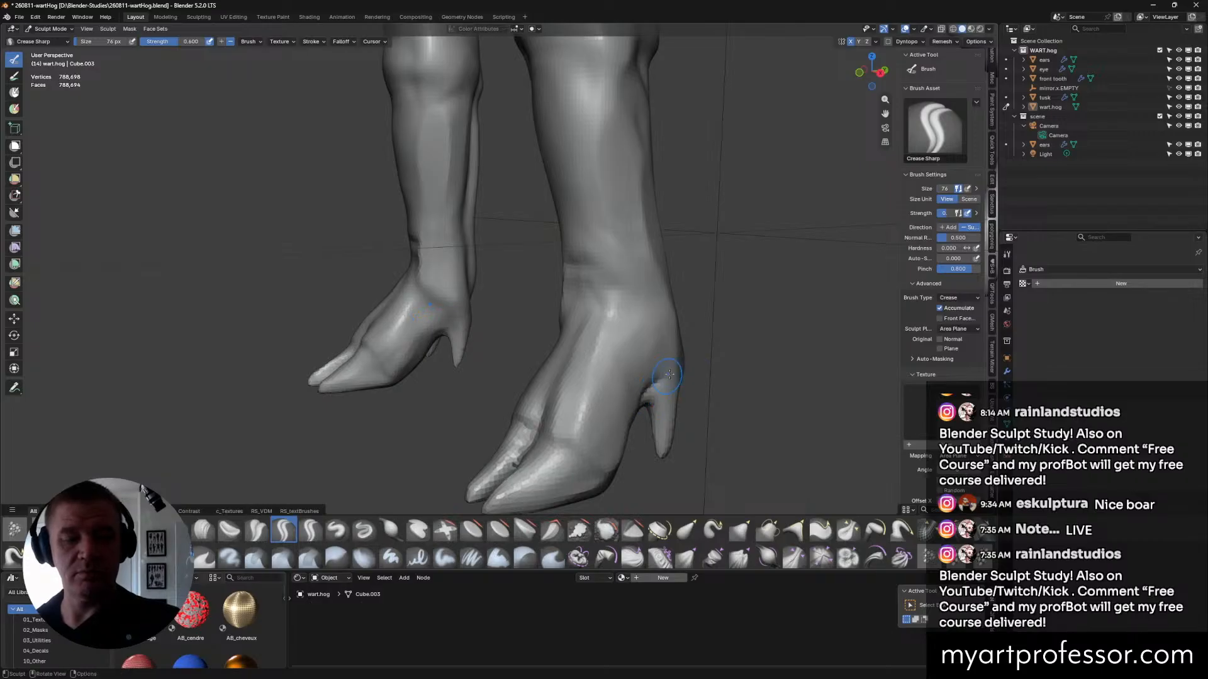
drag(655, 376, 659, 333)
key(ctrl+z)
drag(648, 390, 656, 334)
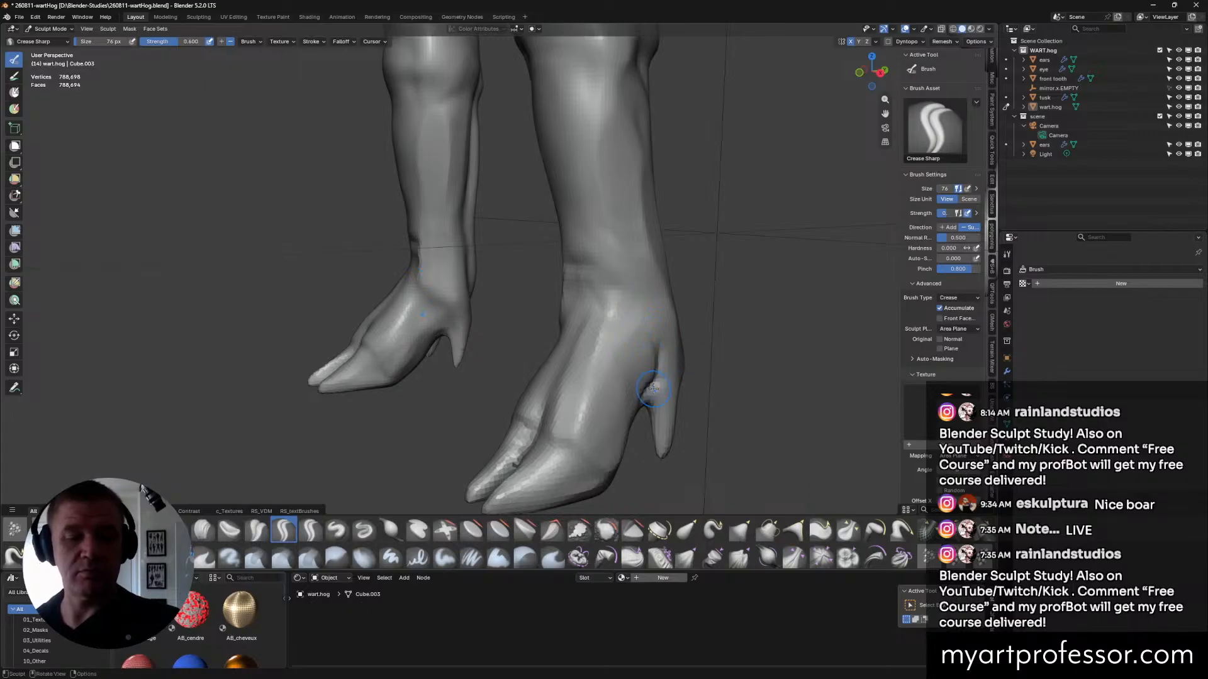
mouse_move(656, 383)
shift+mouse_down()
mouse_move(648, 397)
mouse_move(657, 368)
mouse_move(660, 398)
shift+mouse_up()
middle_drag(660, 398, 666, 333)
mouse_move(704, 377)
middle_down()
mouse_move(645, 434)
mouse_move(690, 446)
mouse_move(698, 367)
middle_up()
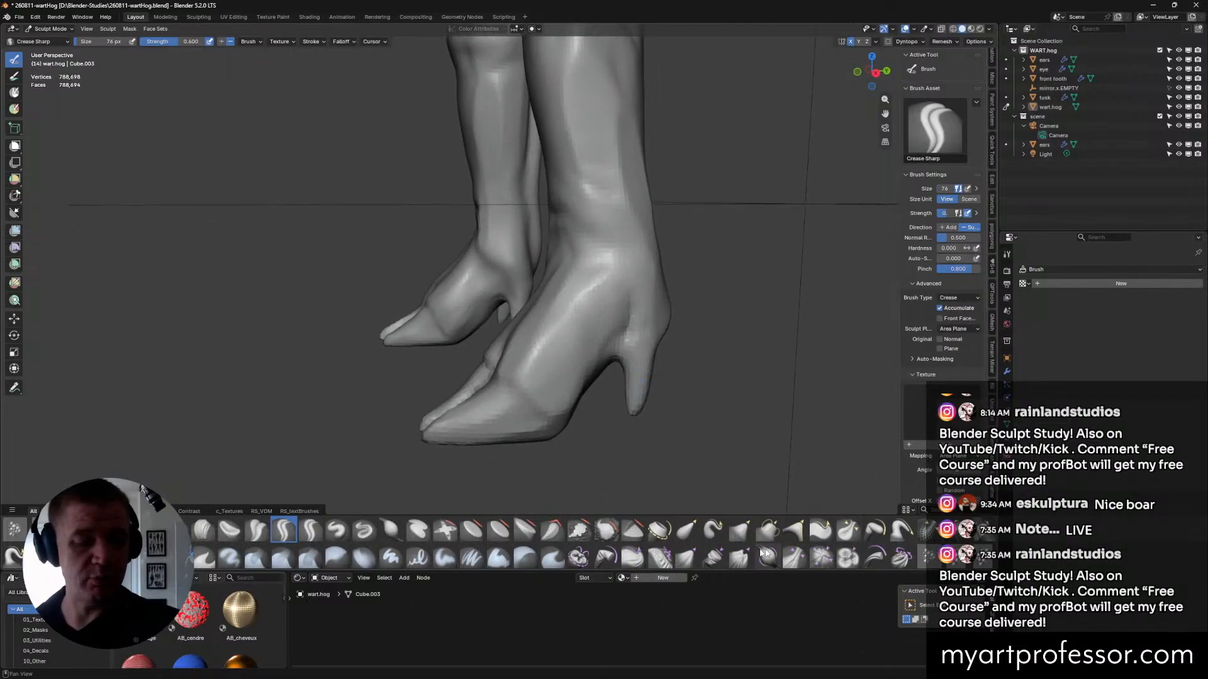
Extend the dewclaw tips with the Pull brush at 76 px and angle one dewclaw outward with an enlarged Pose brush.
click(902, 530)
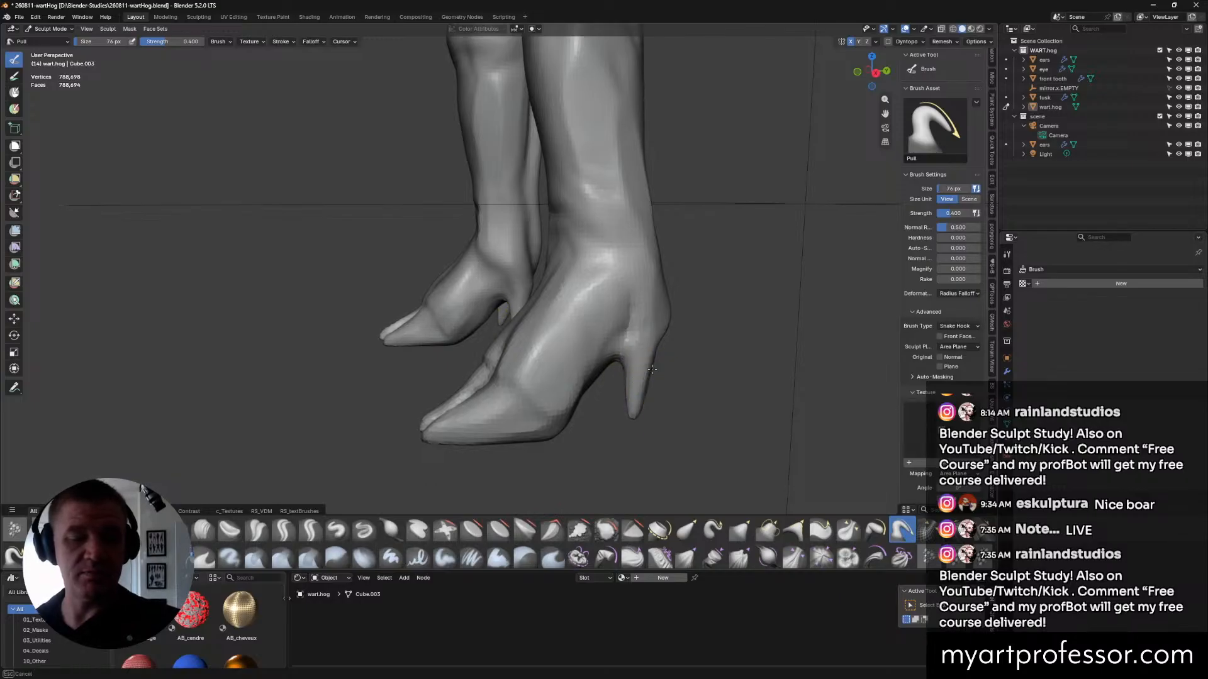
mouse_move(632, 418)
middle_down()
mouse_move(697, 410)
mouse_move(575, 421)
mouse_move(709, 390)
middle_up()
click(876, 532)
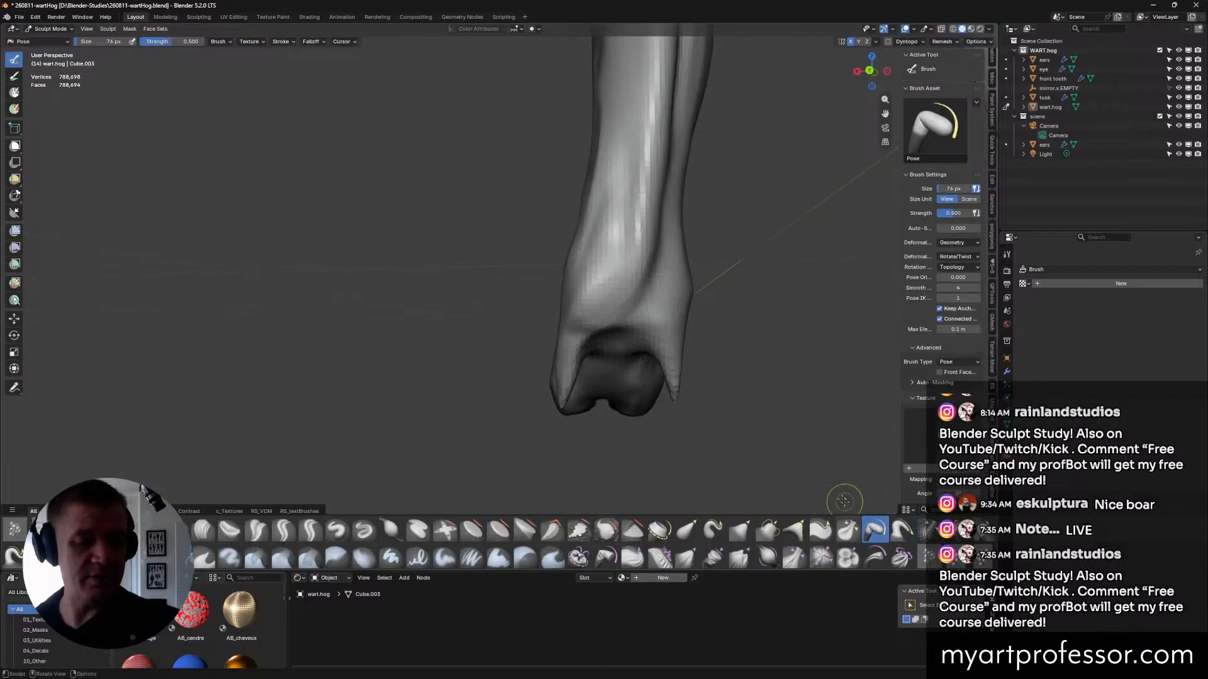
key(f)
click(684, 378)
drag(672, 394, 682, 396)
key(f)
click(681, 367)
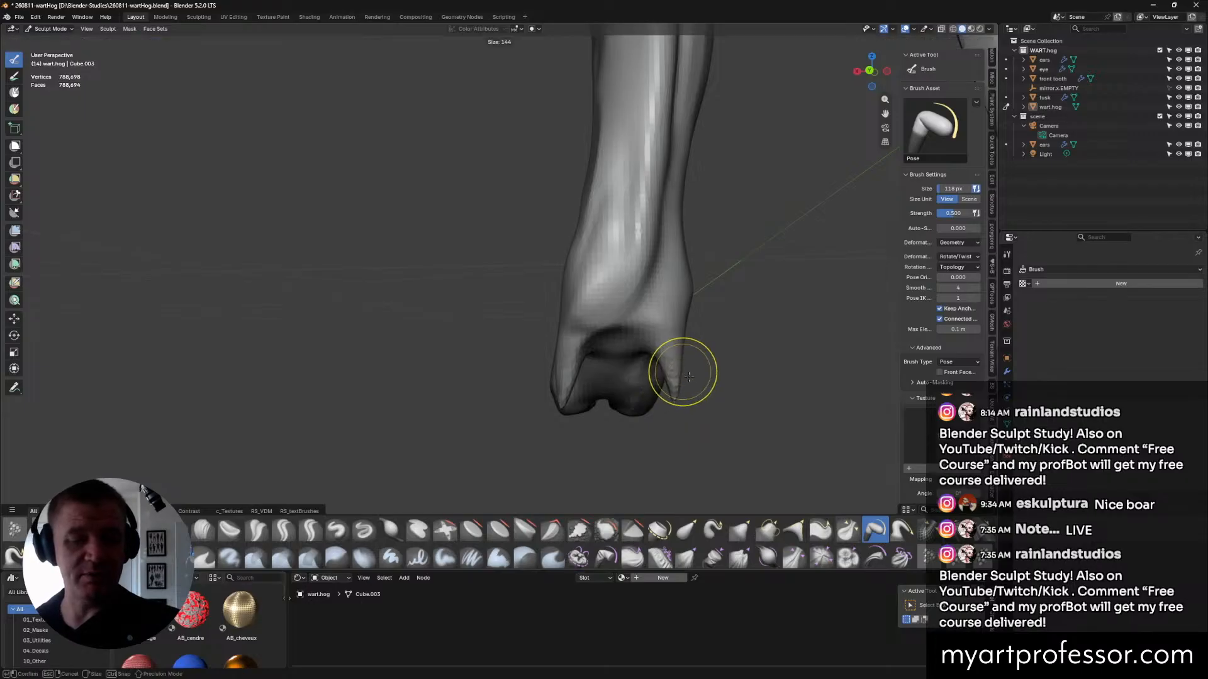
drag(669, 395, 685, 398)
Rotate the opposite dewclaw on the same foot with the Pose brush at 208 px.
key(f)
click(564, 398)
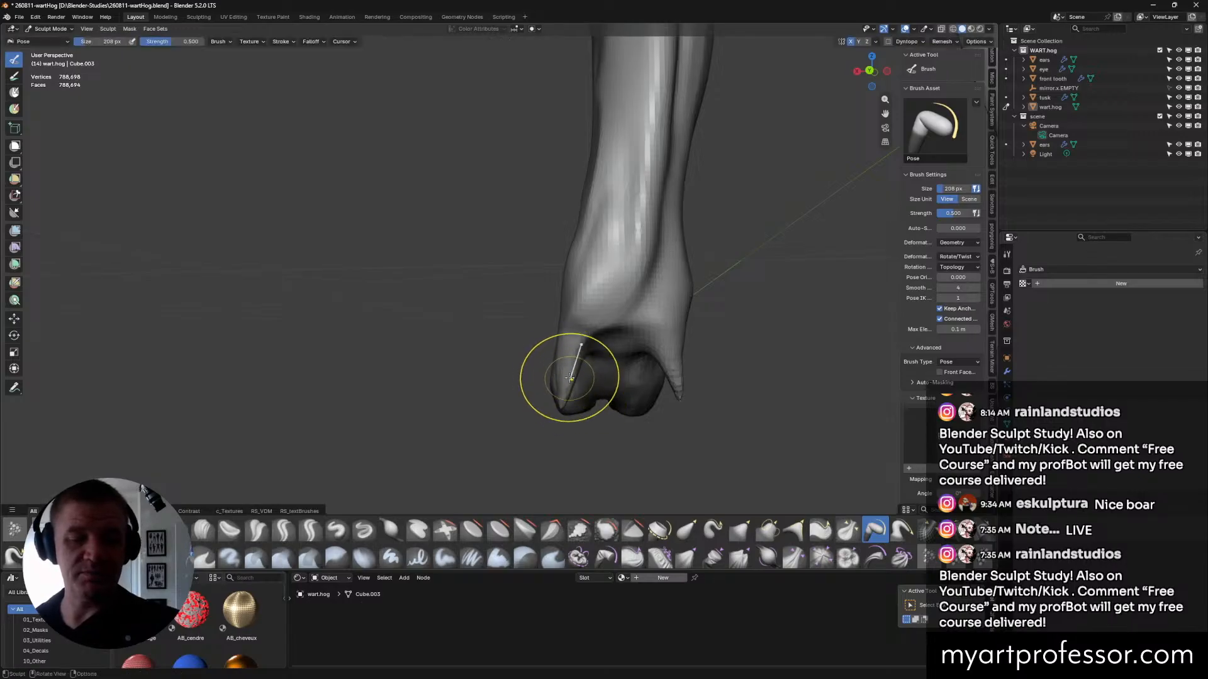
mouse_move(562, 397)
mouse_down()
mouse_move(554, 405)
mouse_move(655, 377)
mouse_up()
mouse_move(655, 377)
middle_down()
mouse_move(728, 410)
mouse_move(682, 410)
mouse_move(706, 432)
mouse_move(590, 404)
mouse_move(602, 357)
mouse_move(606, 432)
mouse_move(715, 418)
mouse_move(669, 431)
mouse_move(629, 413)
mouse_move(658, 383)
mouse_move(714, 405)
middle_up()
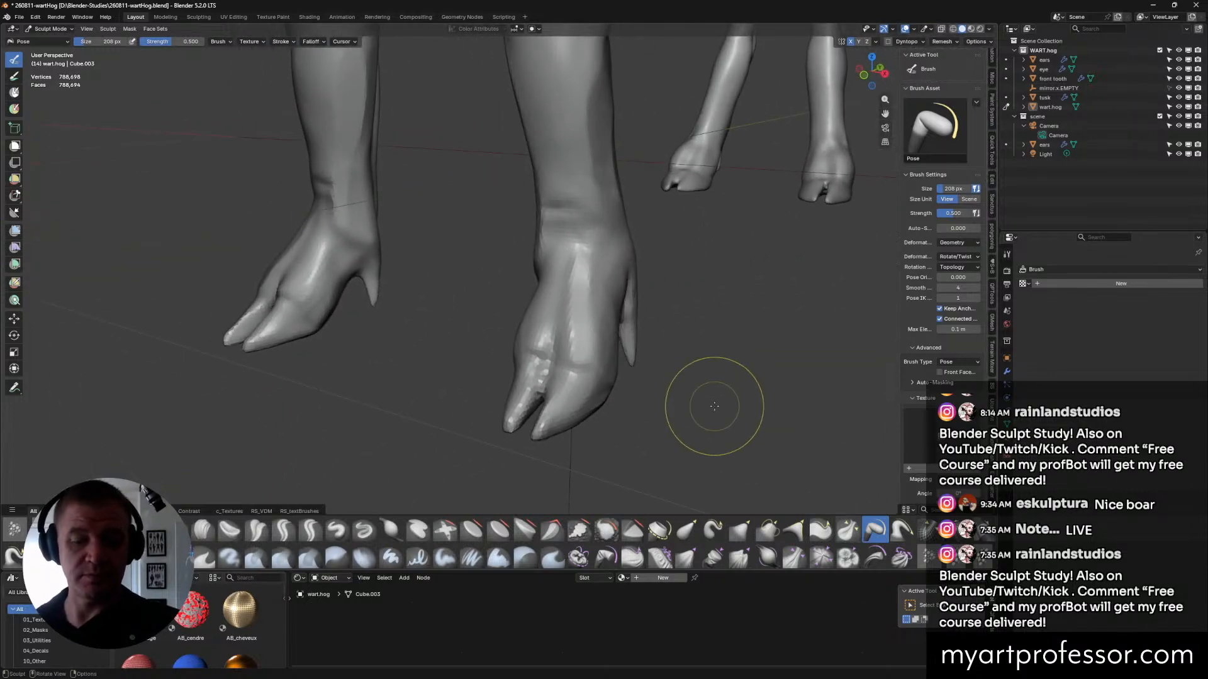
Add mass to the tops and sides of the front toes with the Clay Strips brush at 72 px.
click(210, 532)
mouse_move(478, 390)
middle_down()
mouse_move(628, 404)
mouse_move(592, 407)
middle_up()
key(f)
click(611, 390)
key(f)
middle_drag(573, 365, 540, 336)
middle_drag(589, 387, 597, 440)
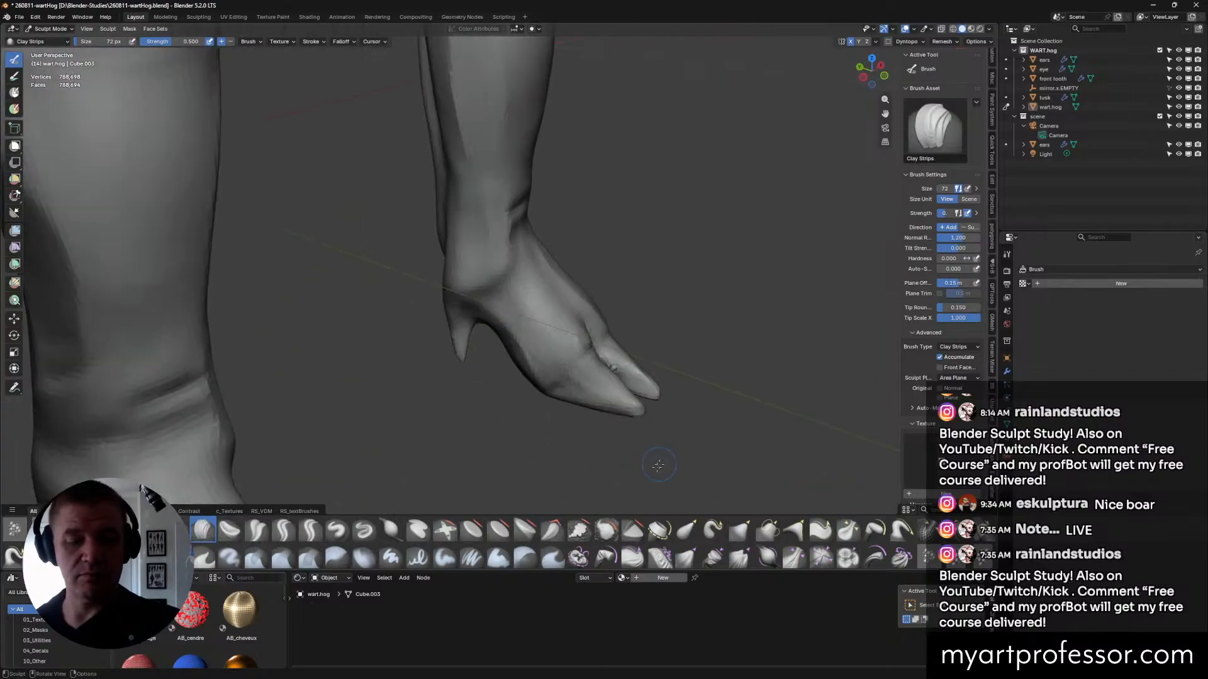
Flatten the upper surfaces of the front toes with the Scrape/Fill brush at 152 px.
click(578, 531)
scroll(566, 360, up, 3)
key(f)
click(540, 376)
scroll(668, 381, down, 5)
mouse_move(669, 381)
middle_down()
mouse_move(620, 404)
mouse_move(626, 417)
mouse_move(561, 368)
middle_up()
middle_drag(606, 416, 567, 398)
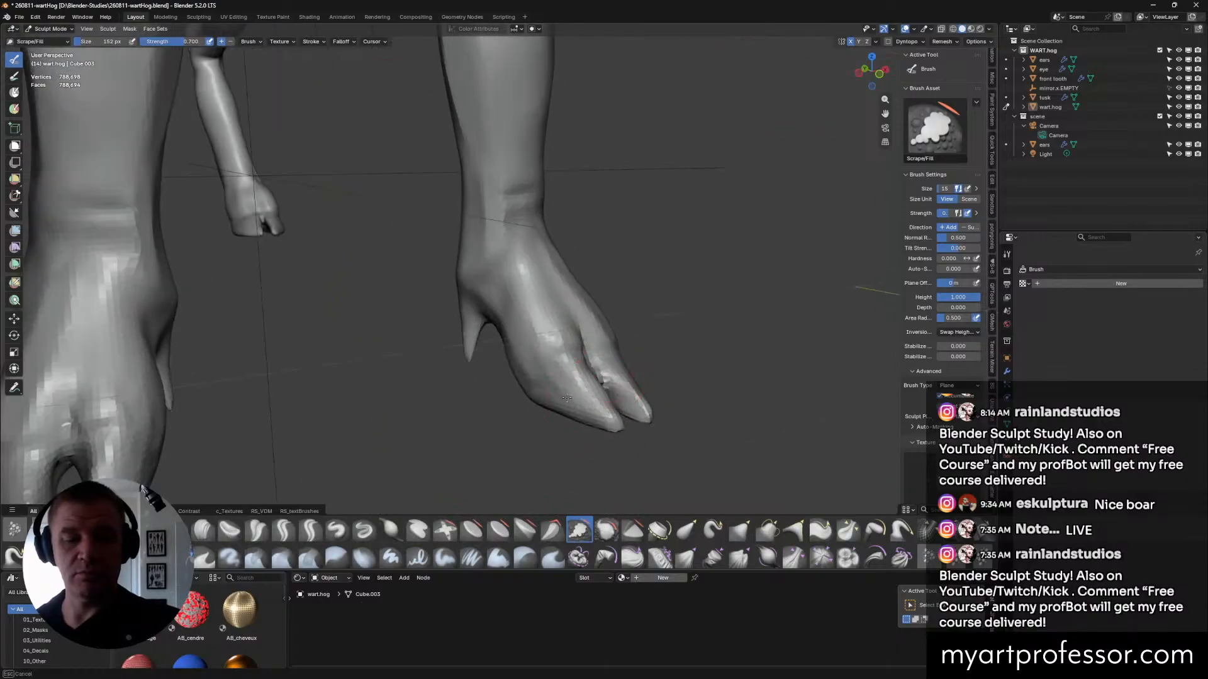
middle_drag(634, 431, 644, 460)
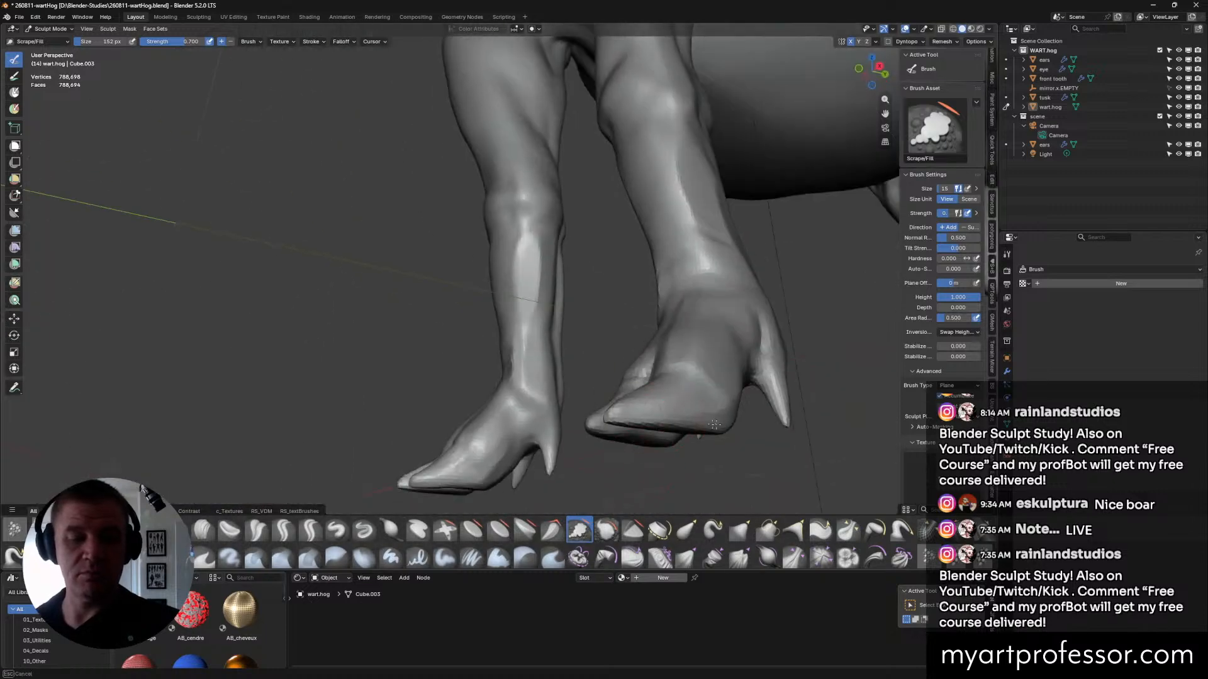
Scrape the sides and lower edge of the front hooves into flatter planes with the Scrape/Fill brush.
middle_drag(720, 422, 690, 454)
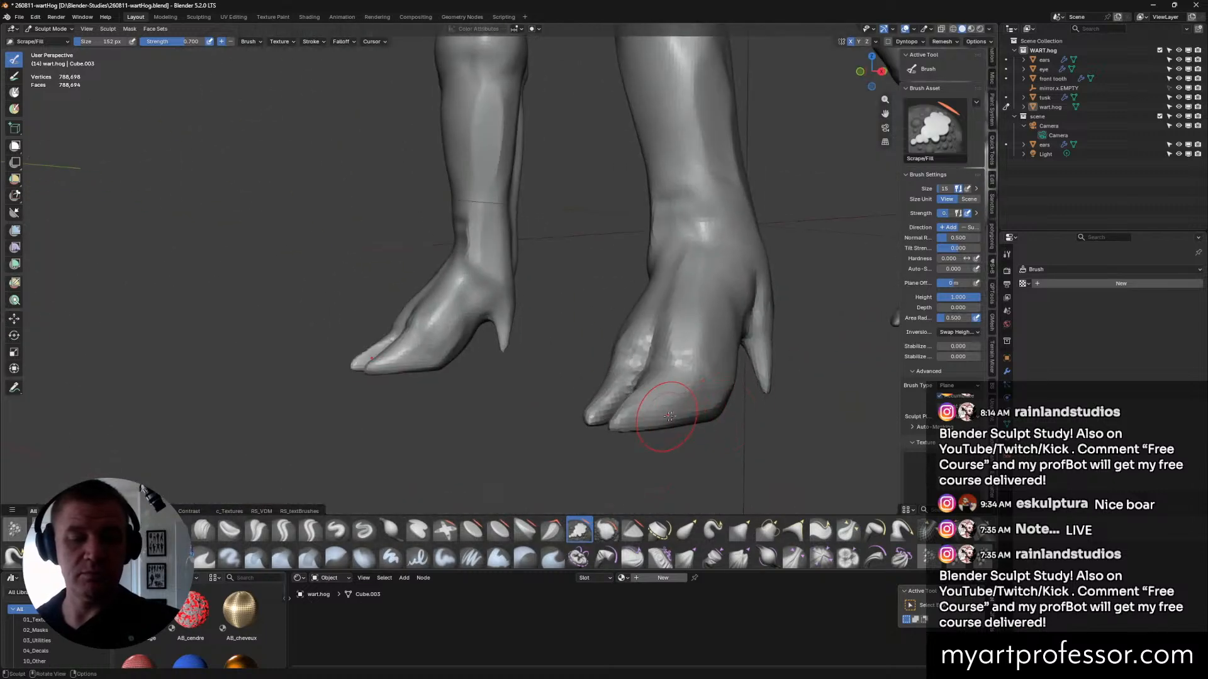
drag(662, 408, 673, 385)
middle_drag(673, 385, 730, 424)
middle_drag(660, 347, 723, 391)
middle_drag(632, 385, 697, 448)
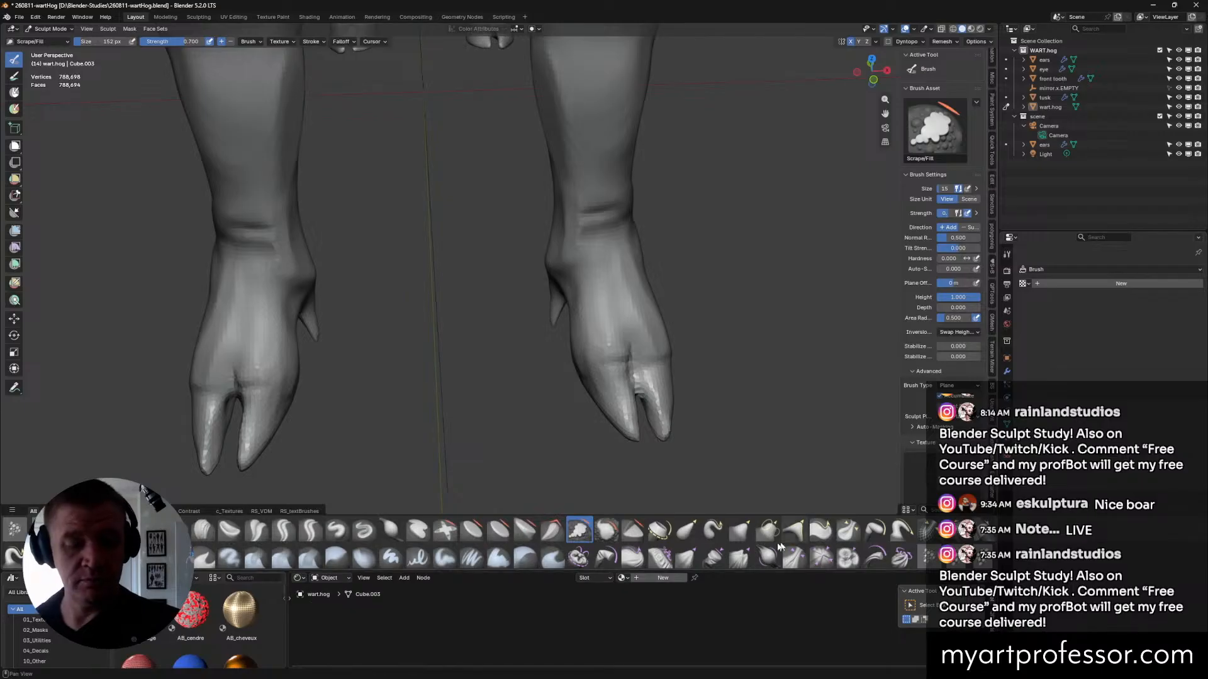
Sharpen the cleft between the front toes with the Crease Sharp brush at 90 px, redoing the first stroke.
click(289, 529)
key(bracketleft)
key(bracketleft)
key(bracketleft)
key(bracketleft)
key(bracketleft)
mouse_move(642, 365)
middle_down()
mouse_move(649, 354)
mouse_move(642, 407)
mouse_move(665, 358)
middle_up()
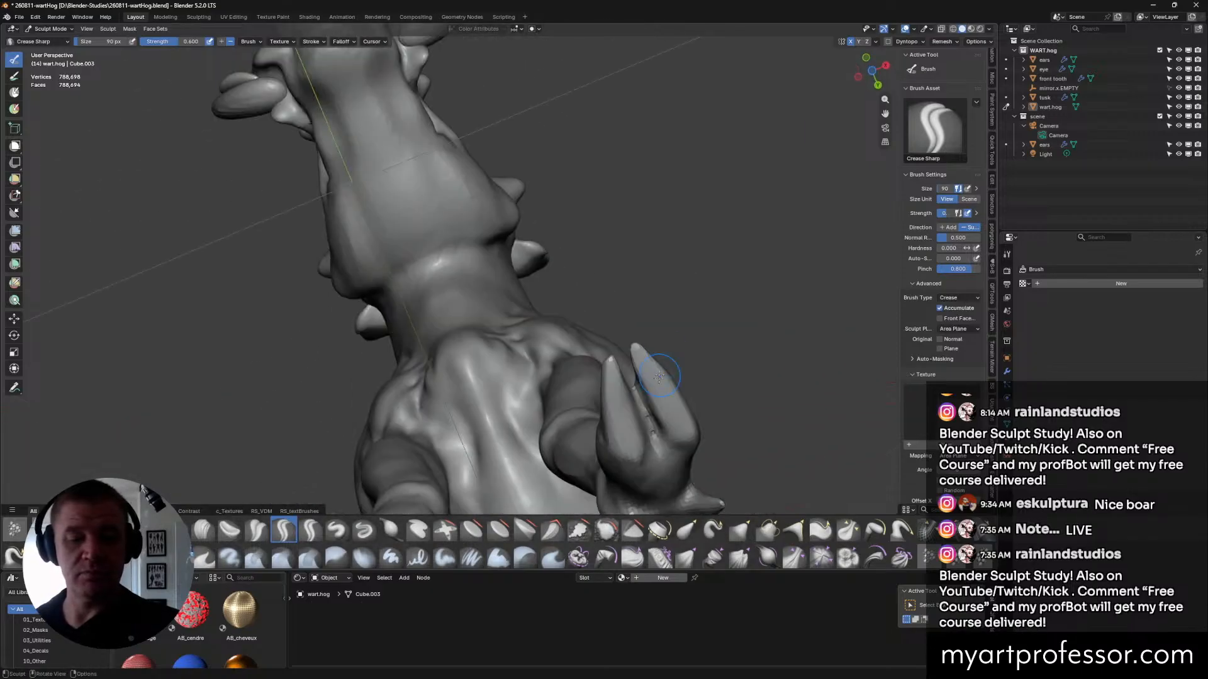
middle_drag(665, 445, 667, 404)
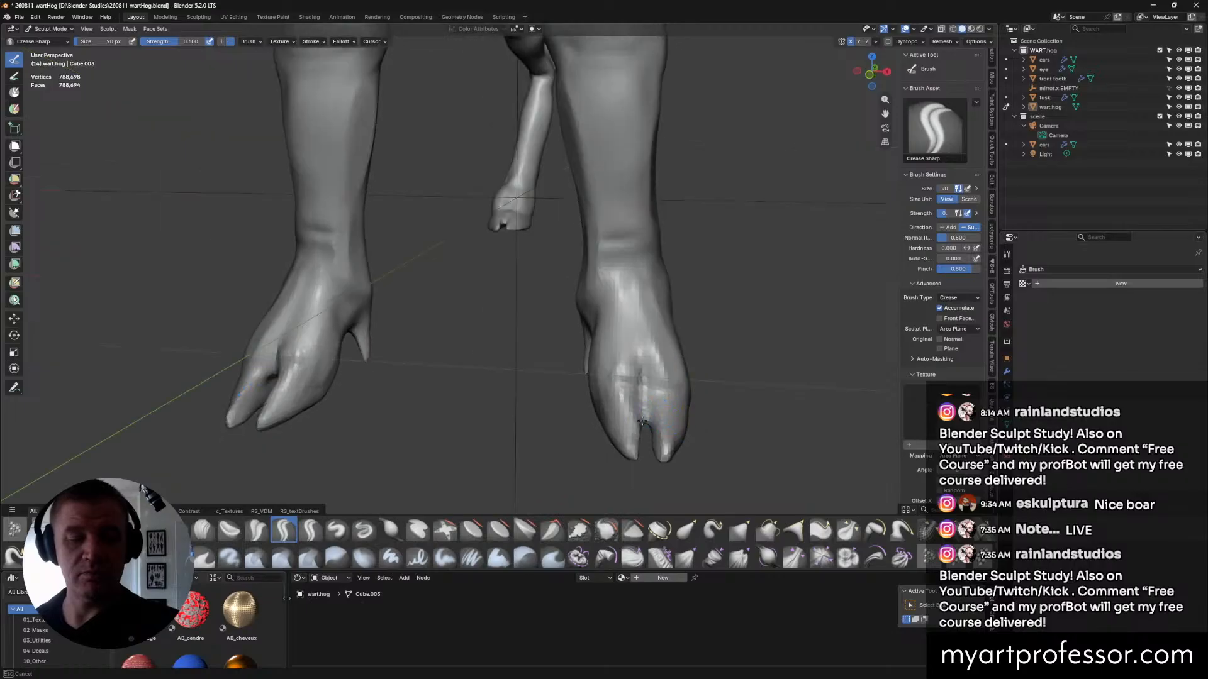
drag(668, 403, 651, 373)
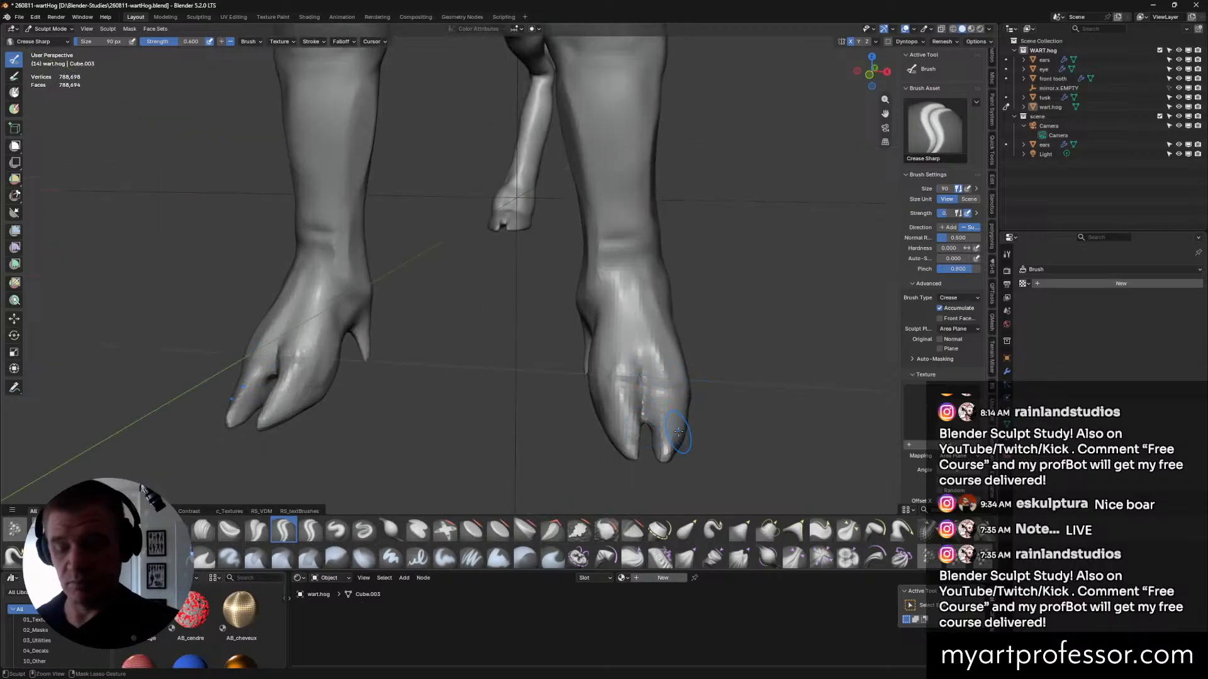
key(ctrl+z)
mouse_move(763, 428)
middle_down()
mouse_move(741, 431)
mouse_move(750, 444)
middle_up()
drag(646, 428, 647, 415)
middle_drag(646, 415, 812, 426)
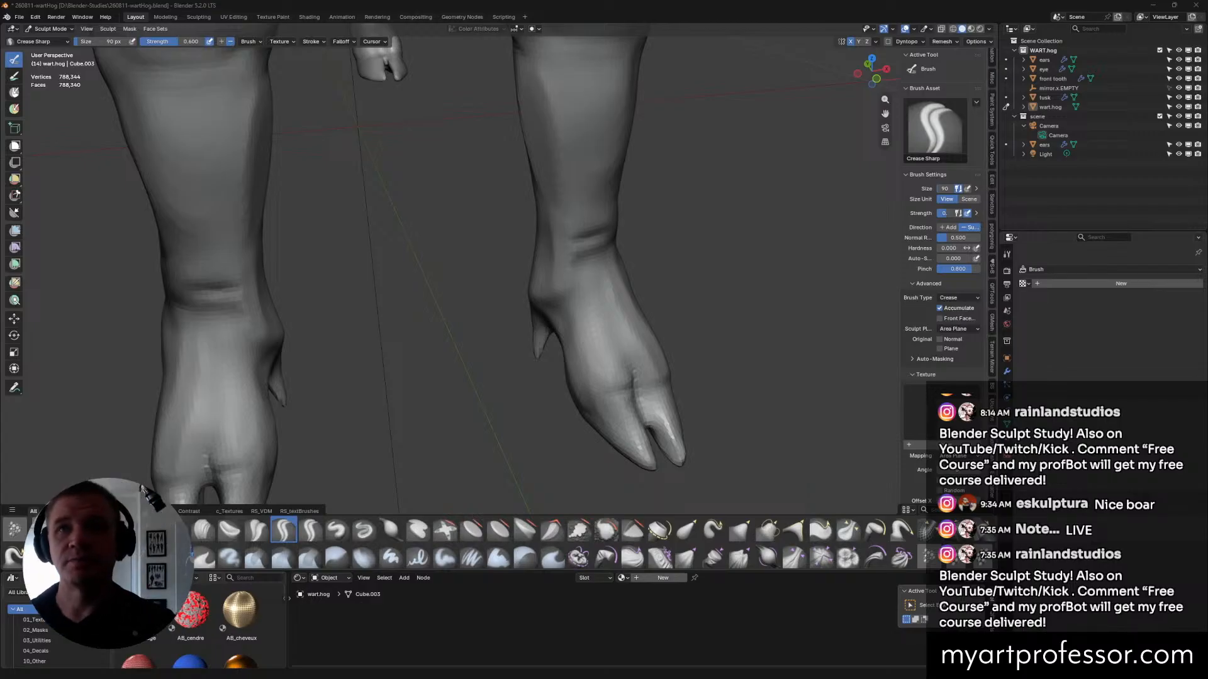
Reshape the heel and dewclaw of the front feet with the Grab brush at 144 px.
middle_drag(541, 211, 501, 183)
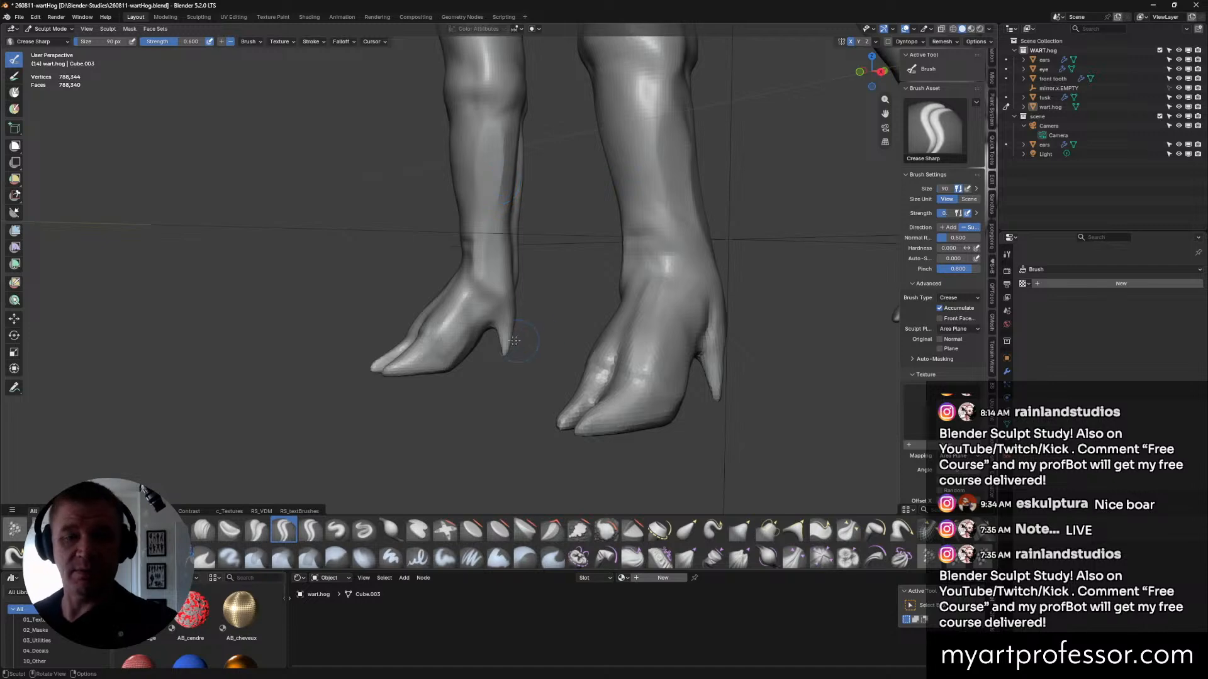
middle_drag(505, 350, 595, 393)
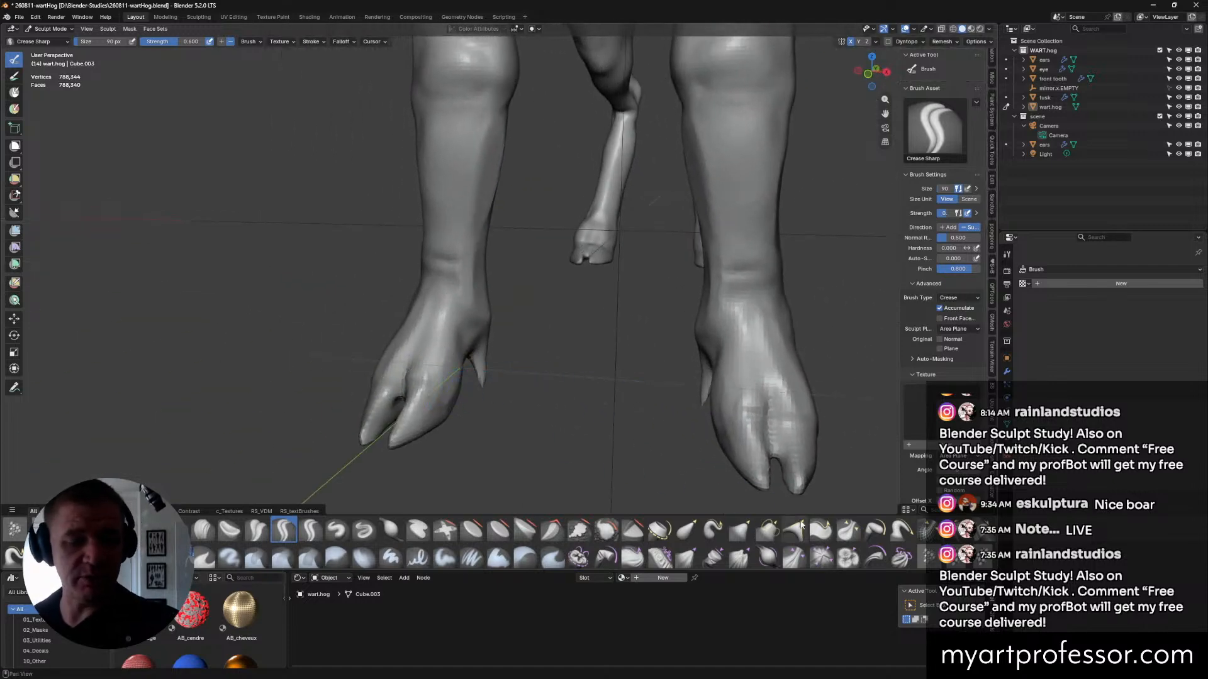
click(739, 530)
key(f)
click(602, 406)
drag(469, 386, 449, 386)
drag(460, 385, 451, 385)
middle_drag(525, 395, 459, 391)
mouse_move(459, 391)
mouse_down()
mouse_move(451, 377)
mouse_move(472, 397)
mouse_up()
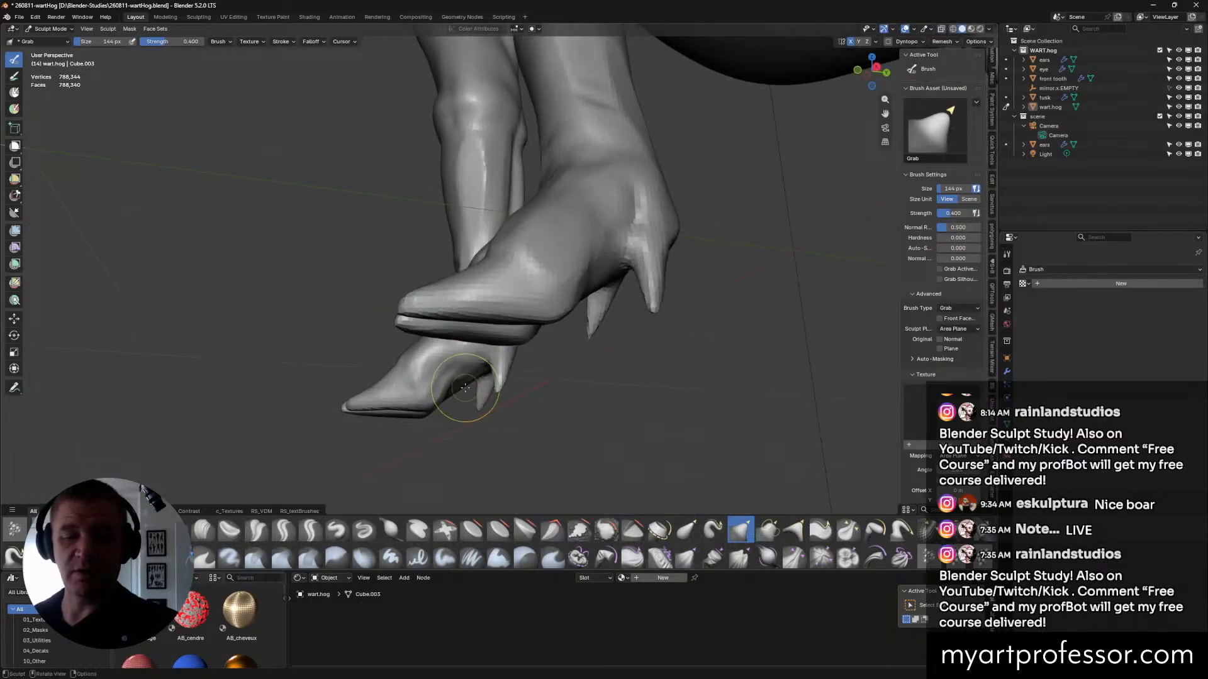
mouse_move(480, 399)
middle_down()
mouse_move(493, 399)
mouse_move(468, 397)
mouse_move(485, 409)
middle_up()
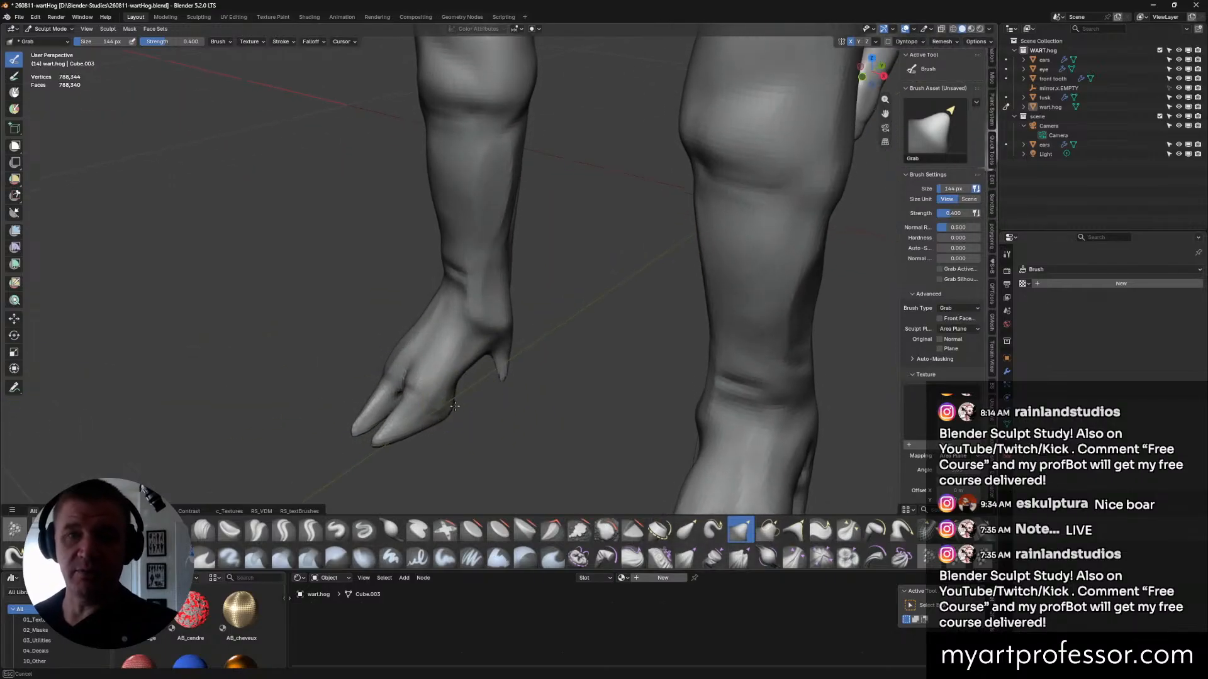
mouse_move(480, 358)
mouse_down()
mouse_move(498, 358)
mouse_move(488, 404)
mouse_up()
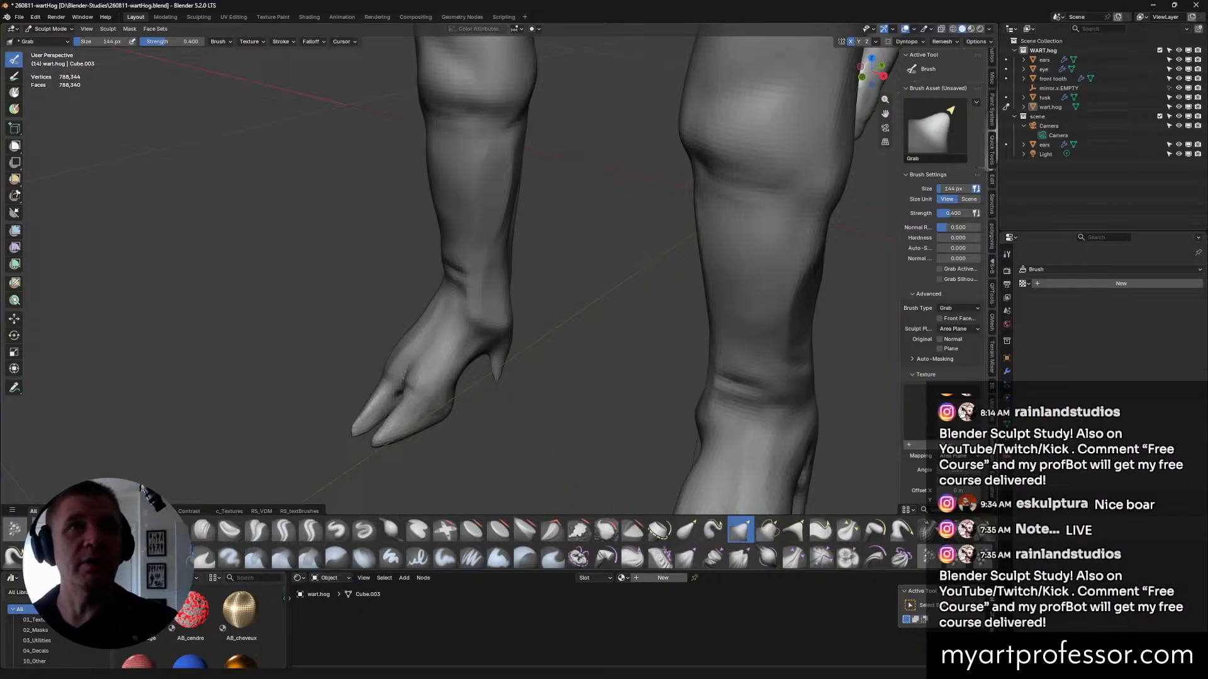
Check the foreleg photo reference and cut horizontal wrinkles across the front ankles with the Crease Sharp brush at 98 px.
mouse_move(415, 2)
mouse_down()
mouse_move(391, 1)
mouse_move(441, 53)
mouse_move(912, 87)
mouse_move(785, 56)
mouse_move(799, 58)
mouse_up()
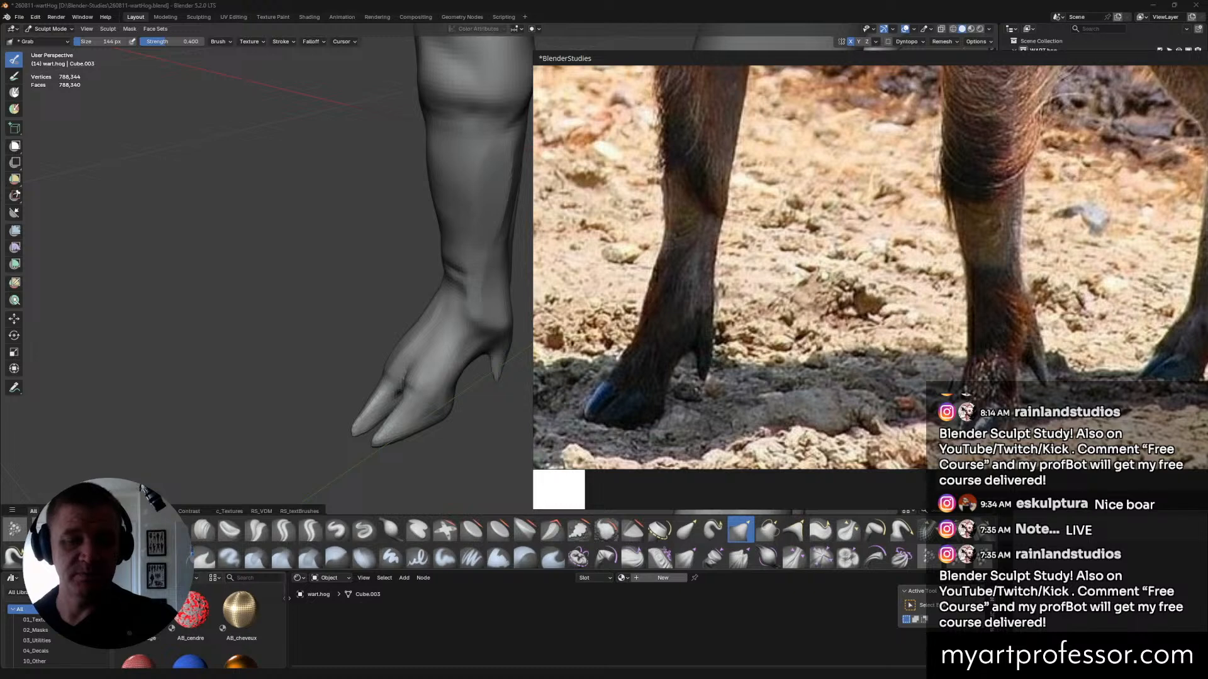
drag(798, 58, 308, 1)
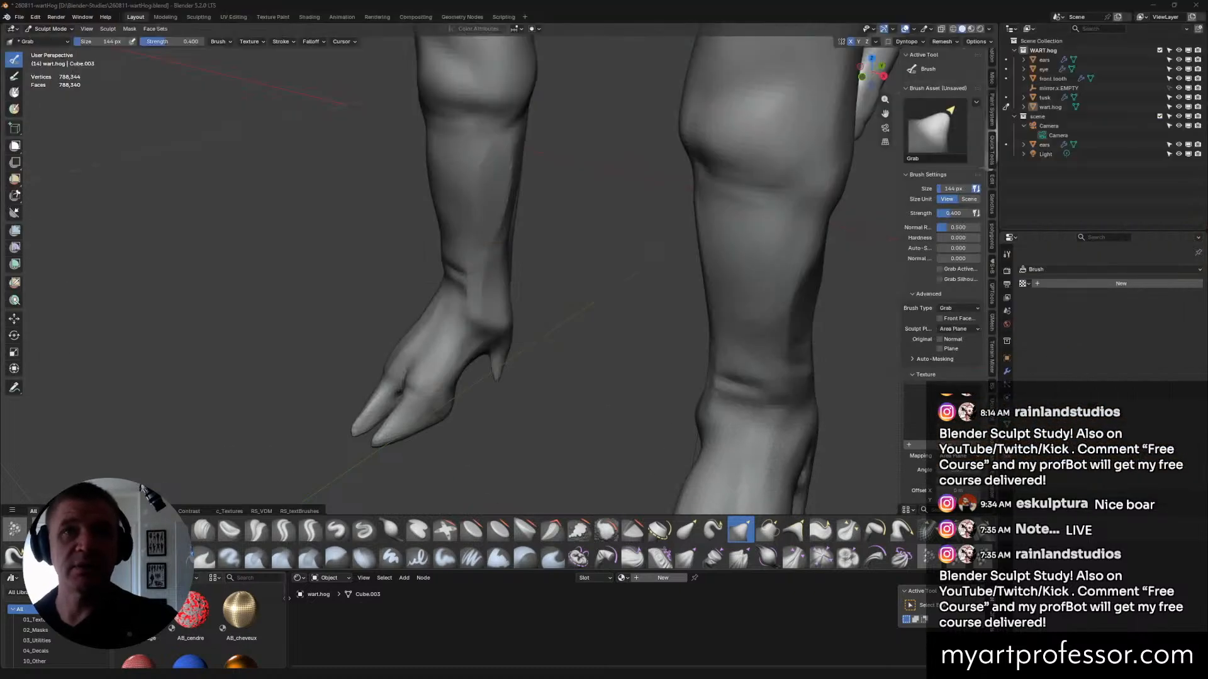
middle_drag(802, 265, 765, 262)
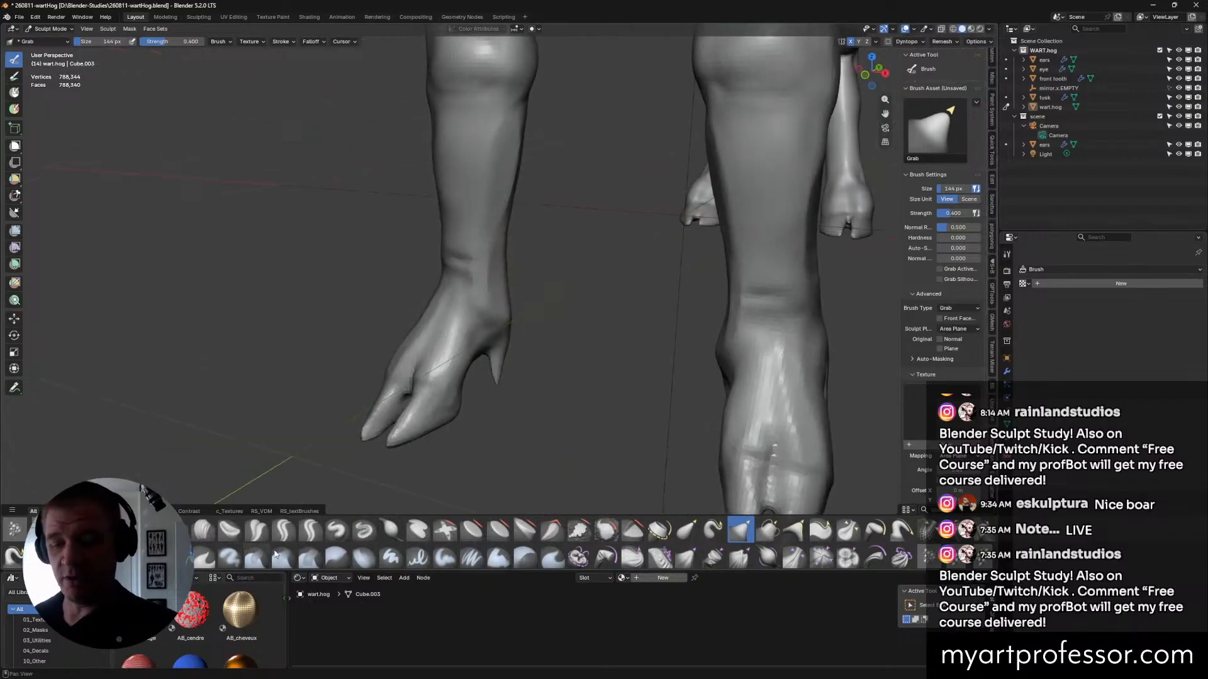
click(282, 534)
key(f)
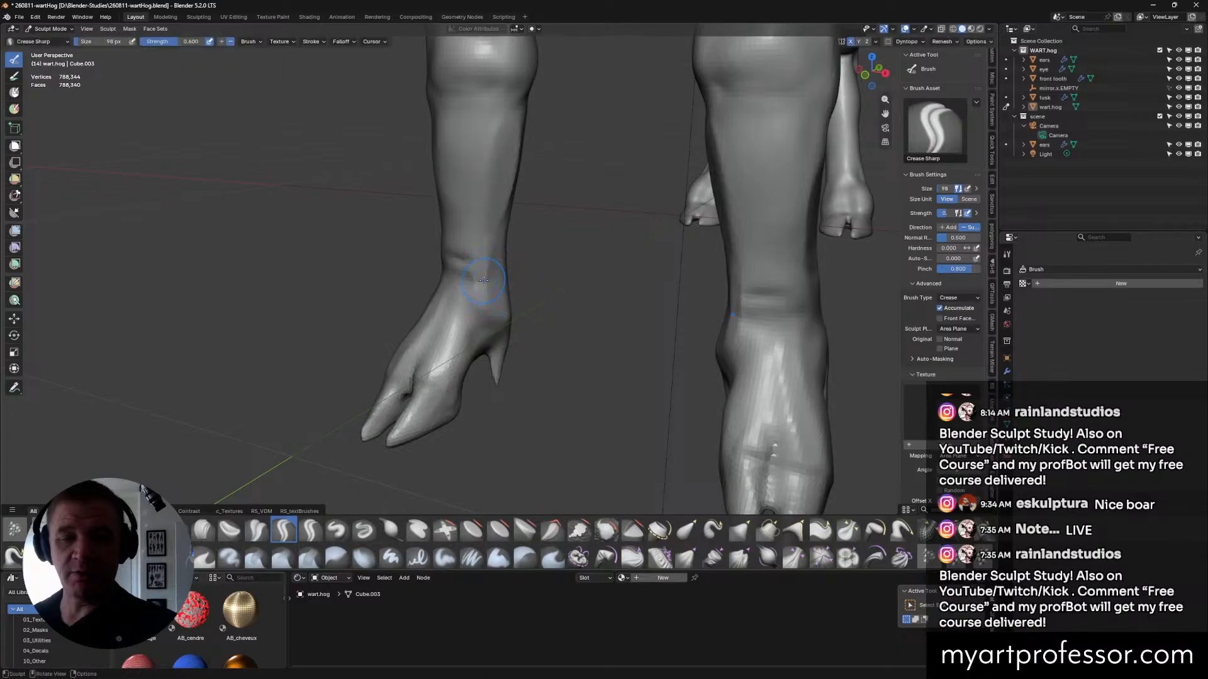
click(488, 280)
drag(448, 263, 505, 254)
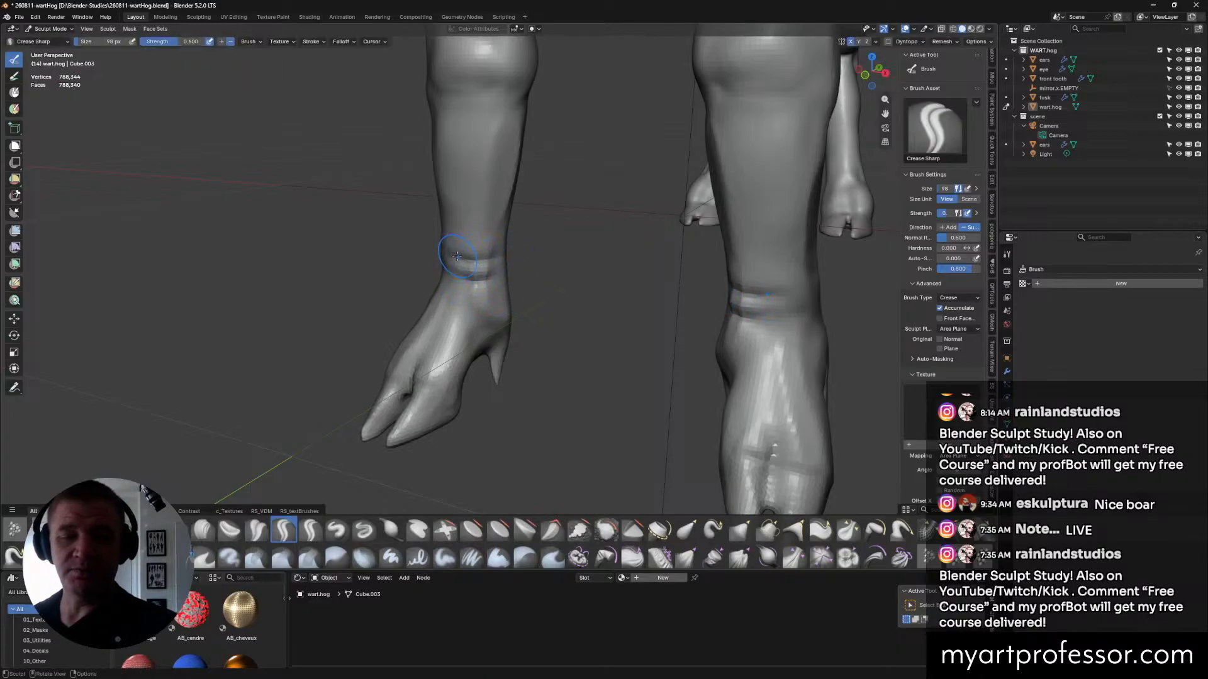
mouse_move(576, 264)
middle_down()
mouse_move(500, 312)
mouse_move(440, 441)
middle_up()
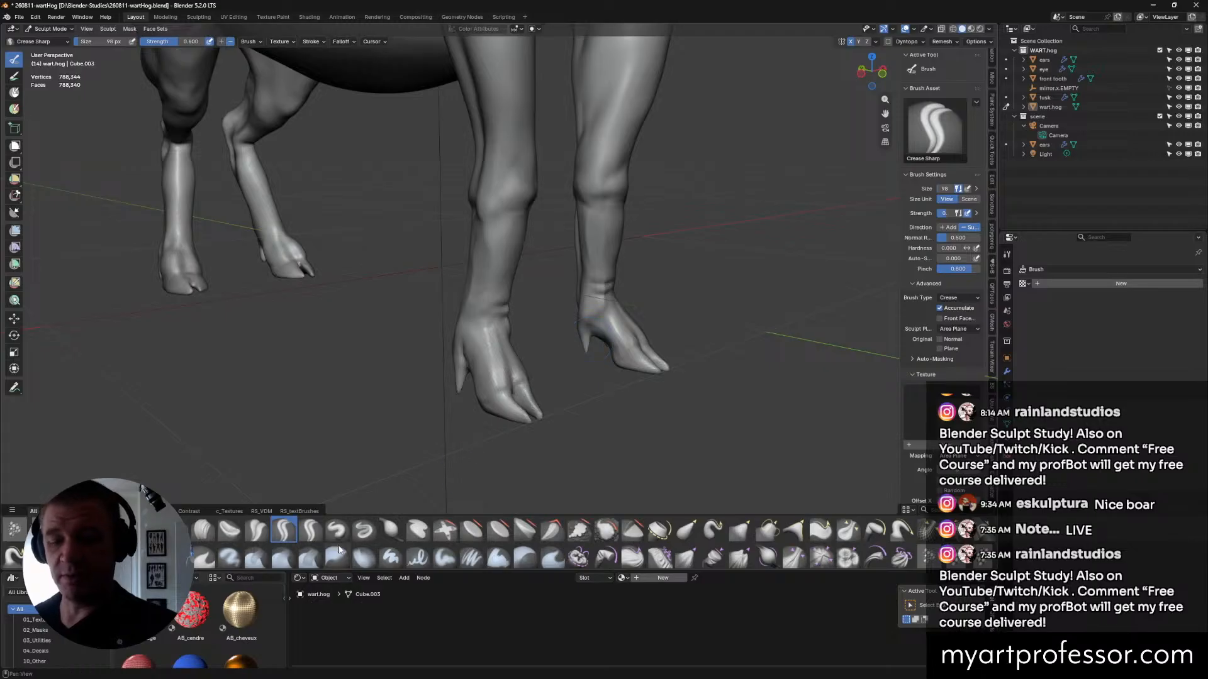
Adjust the volume around the ankle folds and the top of the front feet with the Draw brush at 72 px.
click(337, 530)
middle_drag(465, 377, 489, 308)
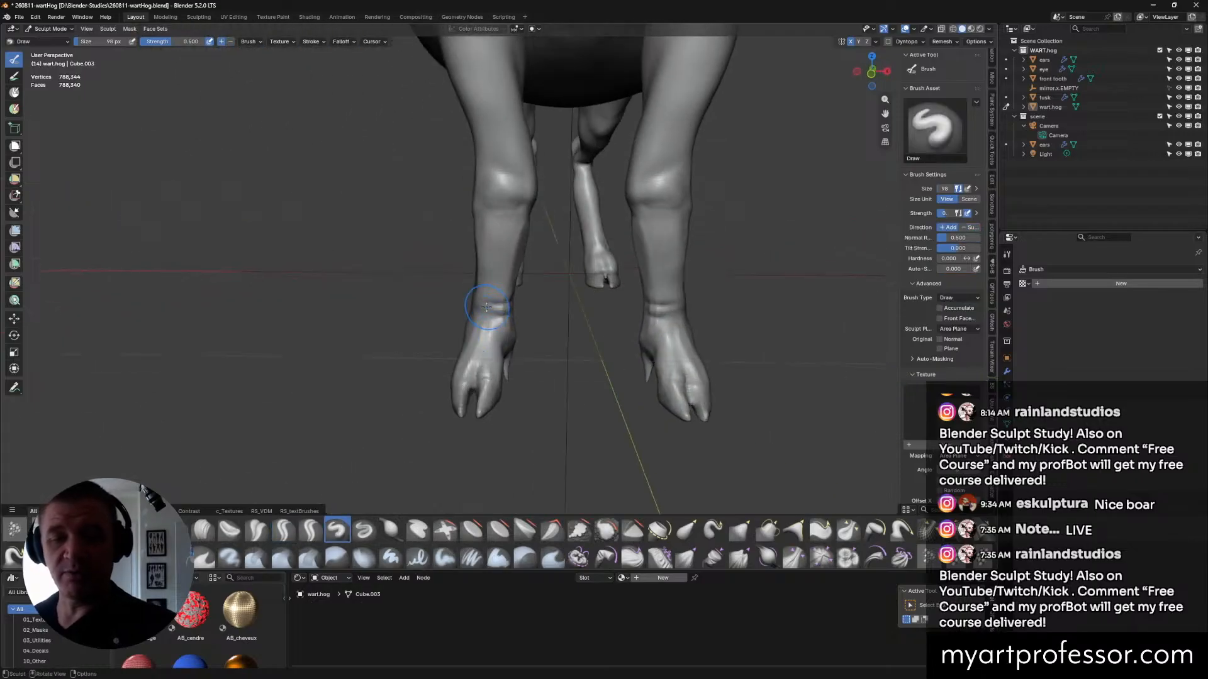
key(bracketleft)
key(bracketleft)
key(bracketleft)
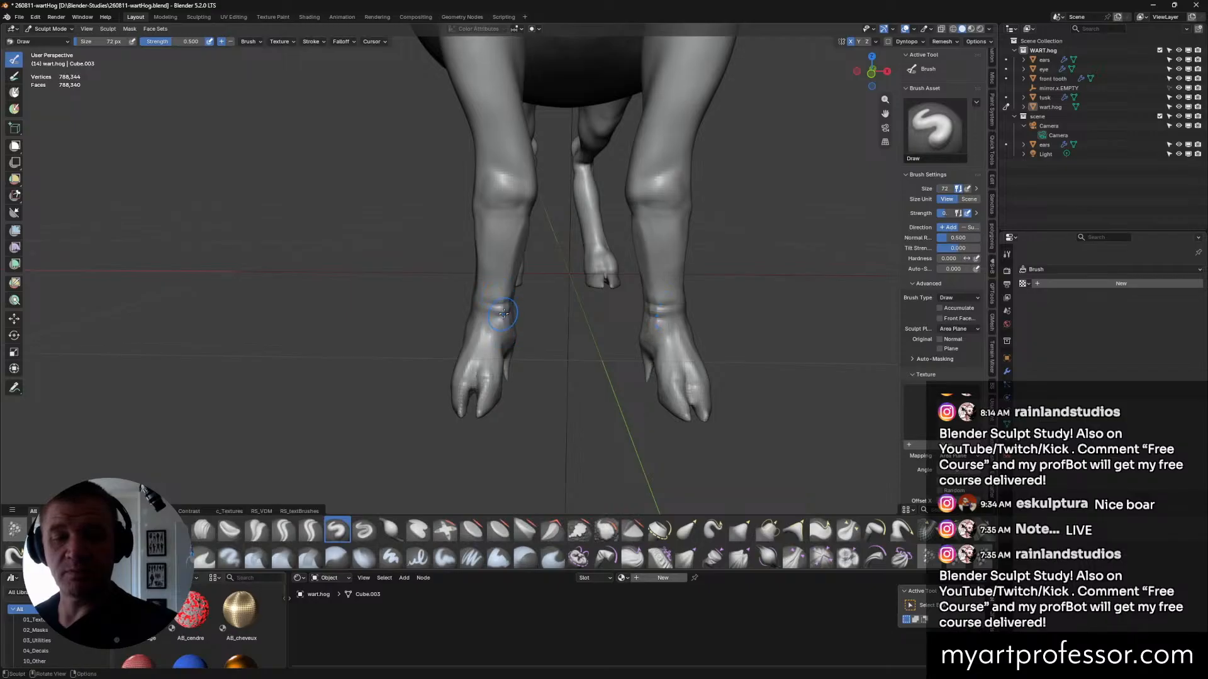
middle_drag(501, 318, 478, 312)
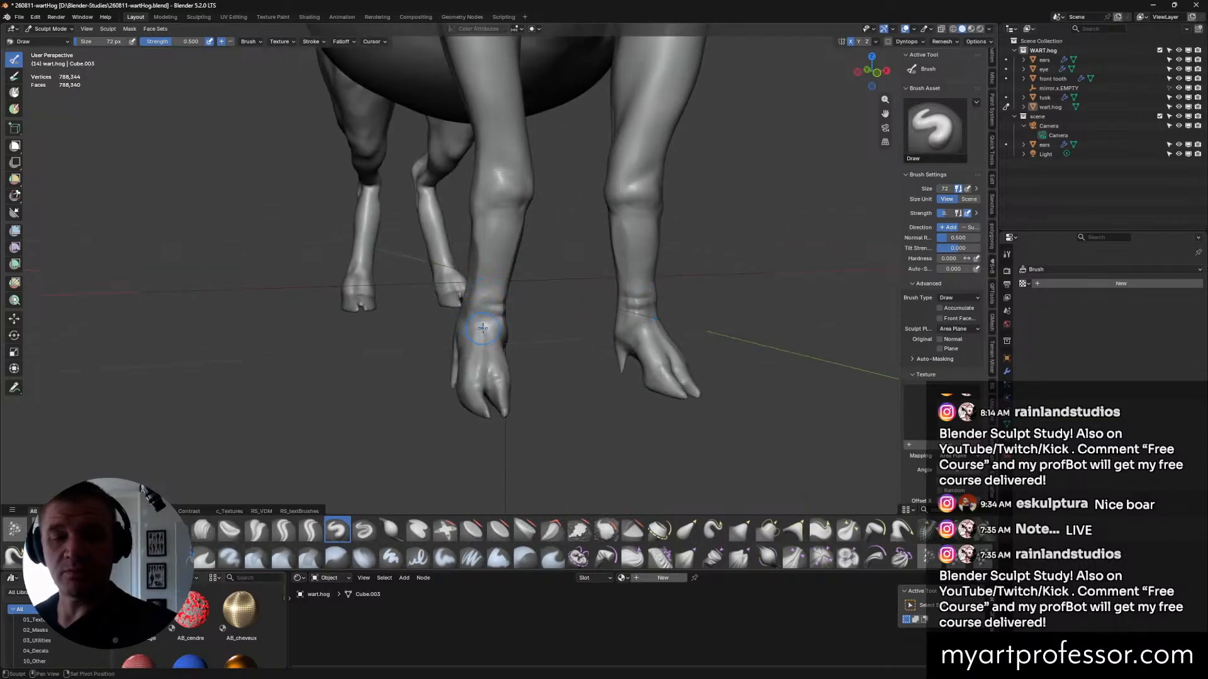
ctrl+drag(496, 290, 485, 323)
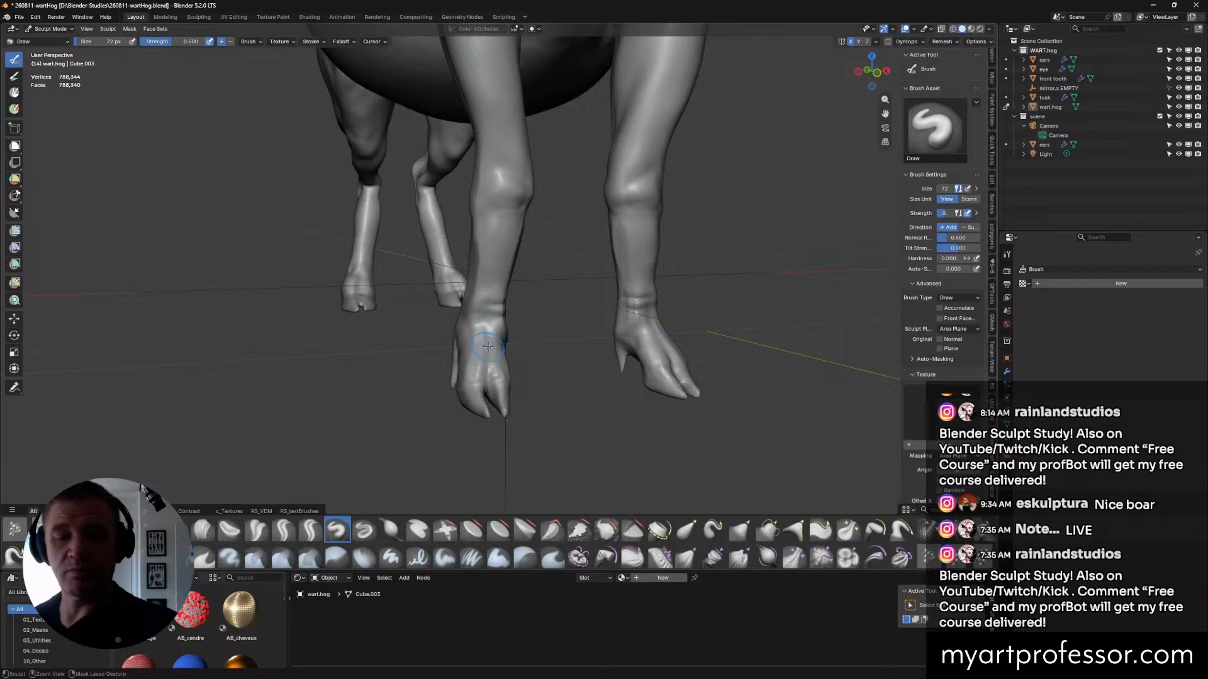
mouse_move(488, 338)
middle_down()
mouse_move(512, 312)
mouse_move(511, 332)
mouse_move(671, 380)
mouse_move(665, 393)
middle_up()
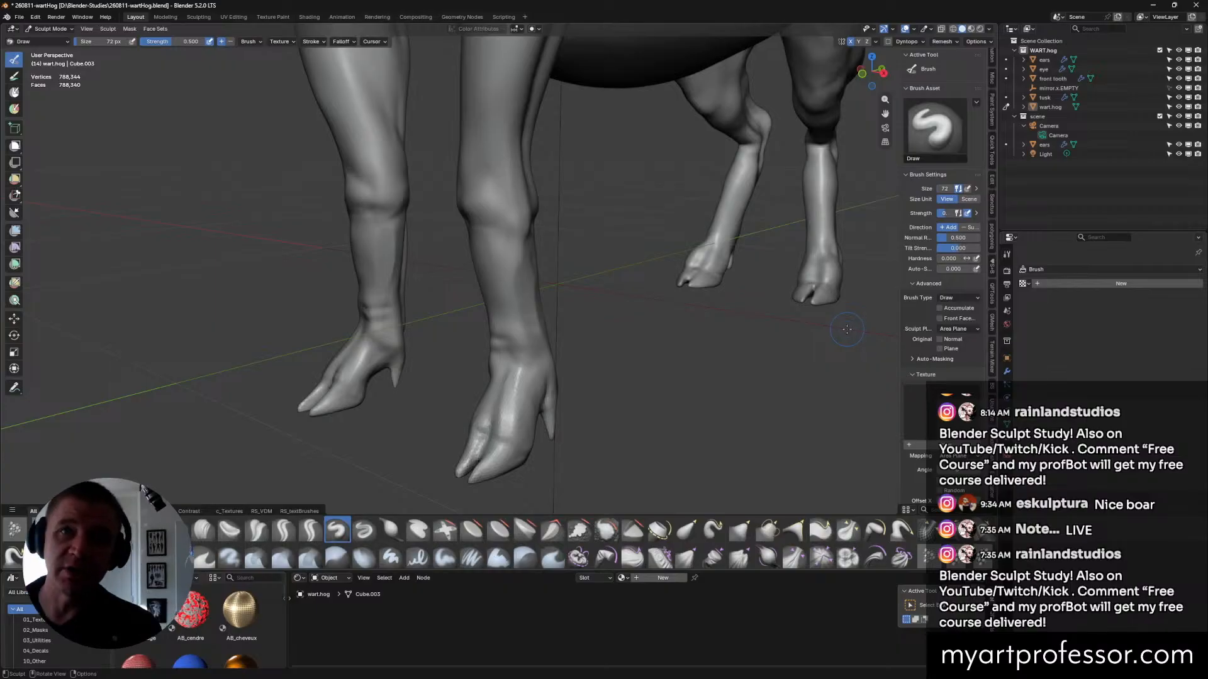
Carve a vertical crease down the side of the lower forelegs below the knees with the Crease Sharp brush at 72 px.
mouse_move(610, 346)
middle_down()
mouse_move(655, 316)
mouse_move(633, 352)
middle_up()
click(288, 532)
mouse_move(550, 236)
mouse_down()
mouse_move(558, 288)
mouse_move(553, 253)
mouse_up()
middle_drag(553, 253, 573, 270)
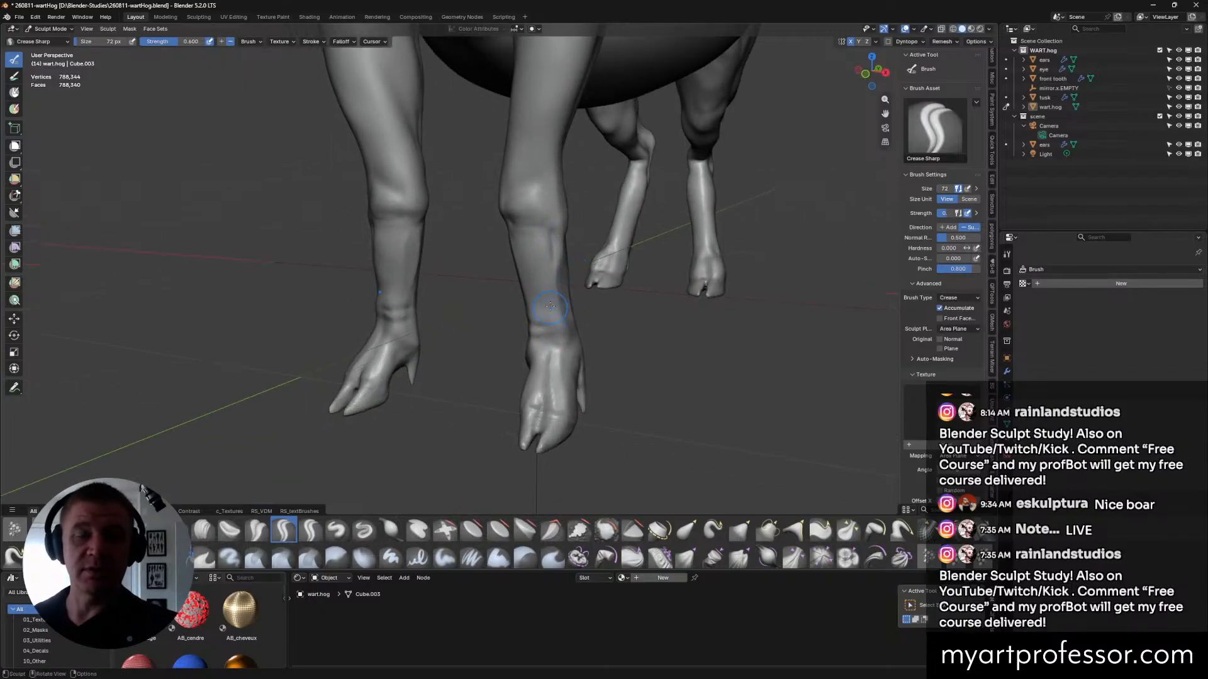
Flatten the front and sides of the lower forelegs below the knees with the Scrape/Fill brush at 124 px.
click(578, 530)
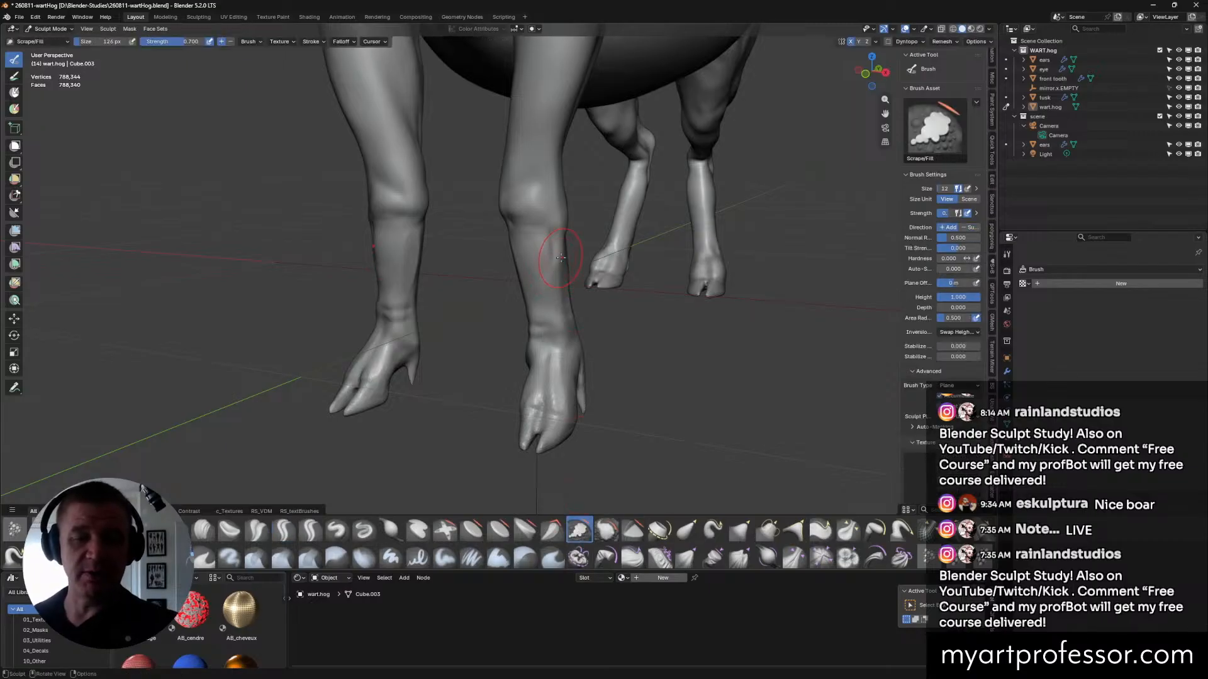
middle_drag(570, 259, 548, 296)
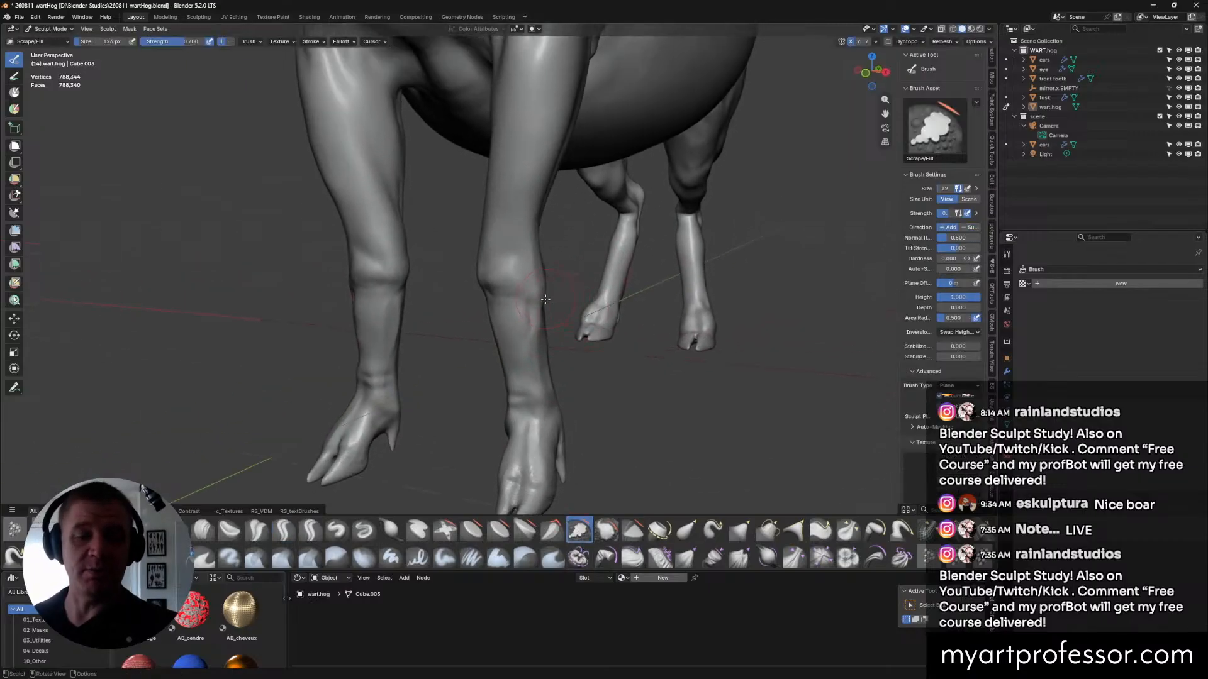
middle_drag(618, 319, 536, 322)
middle_drag(543, 383, 576, 366)
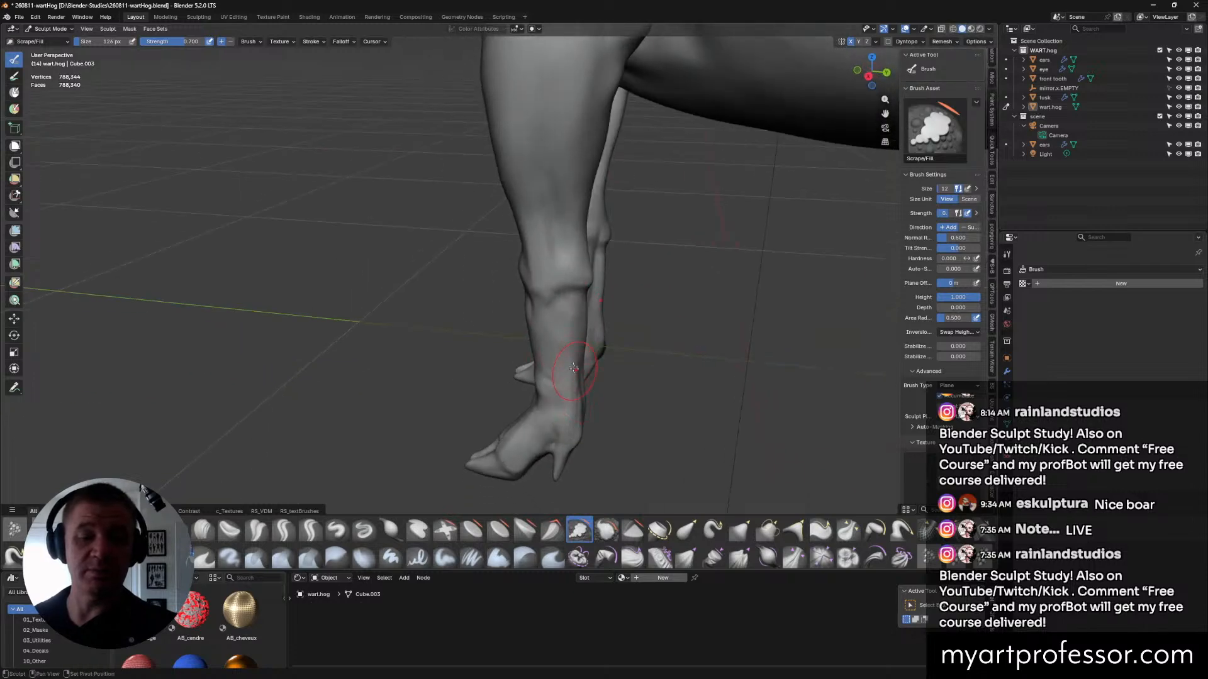
middle_drag(573, 400, 650, 348)
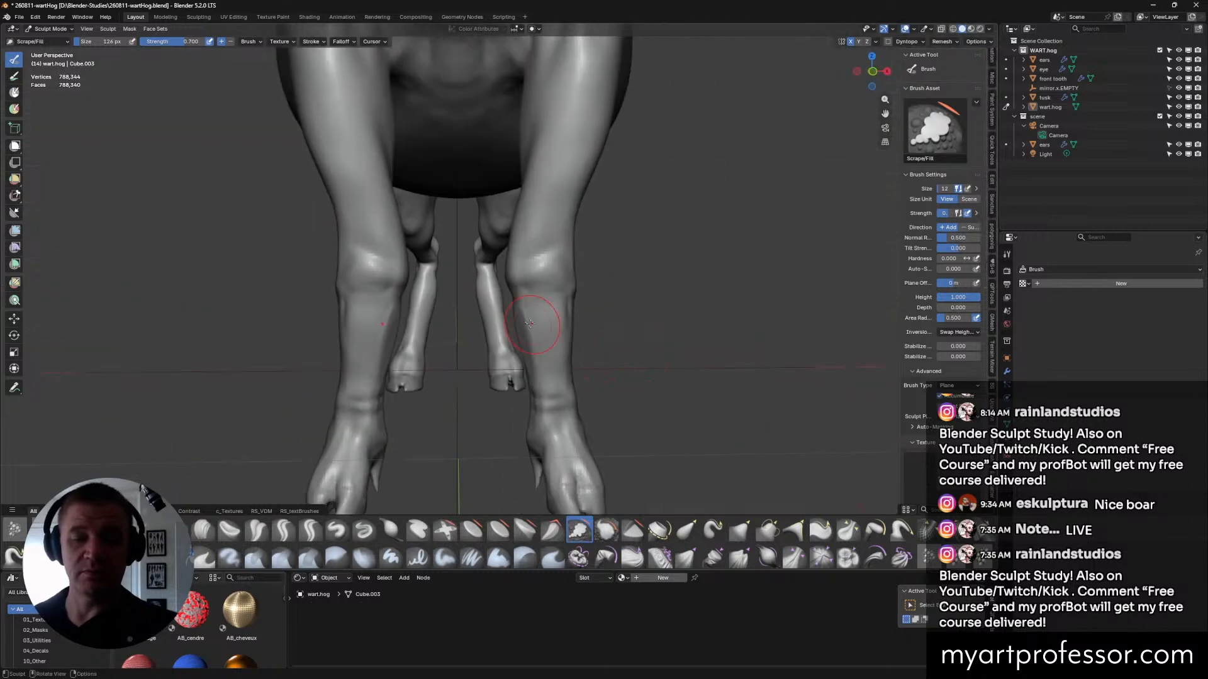
Scrape the inner and rear planes of the lower forelegs with the Scrape/Fill brush at 124 px.
middle_drag(524, 308, 609, 344)
middle_drag(533, 360, 661, 318)
middle_drag(472, 319, 472, 412)
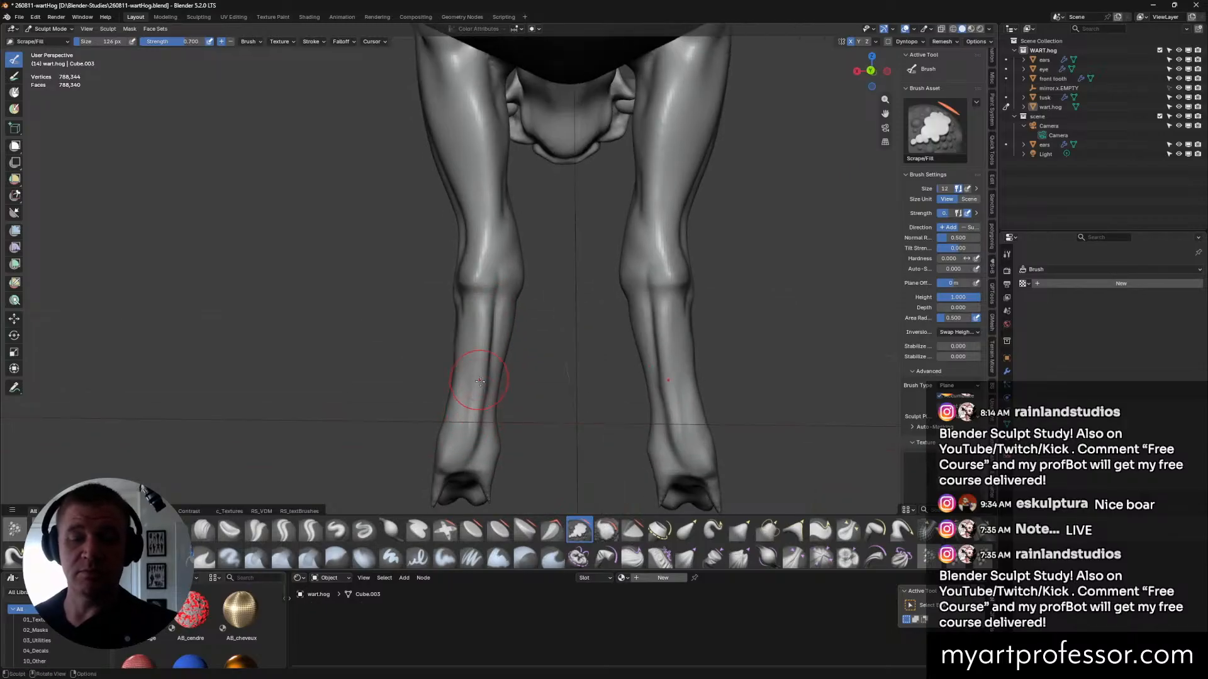
middle_drag(481, 330, 485, 307)
middle_drag(508, 406, 525, 390)
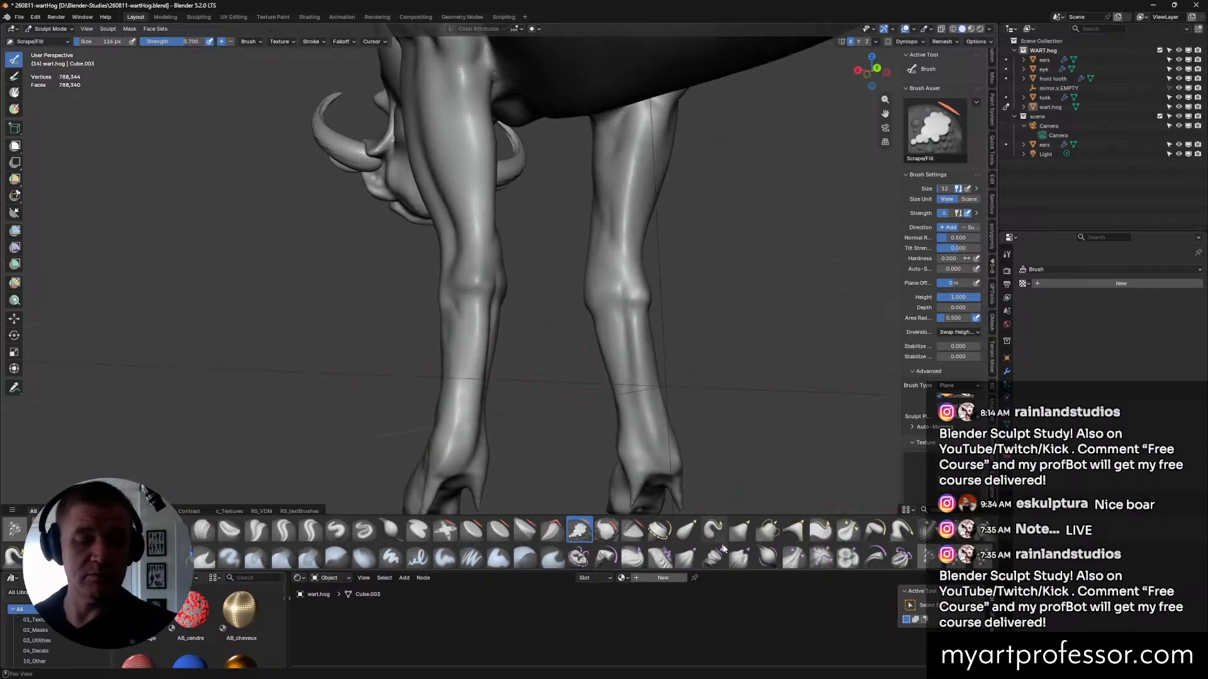
Cut creases into the back of the front ankles above the dewclaws with the Crease Sharp brush at 44 px.
click(283, 530)
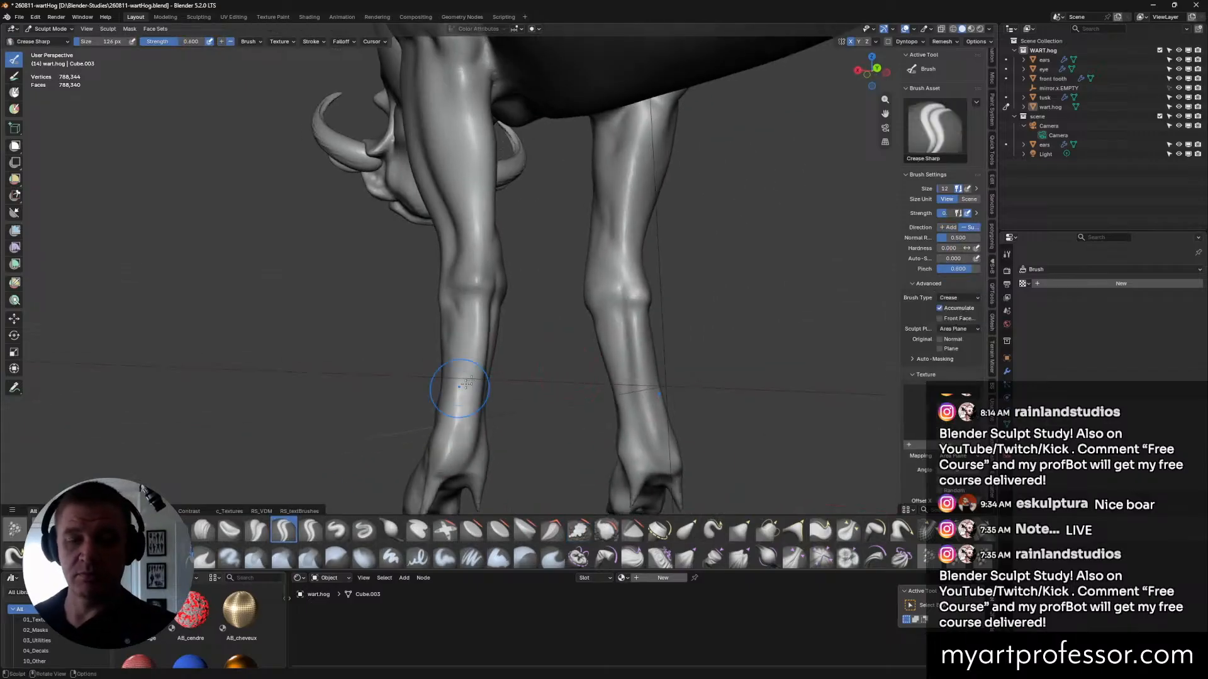
middle_drag(497, 356, 468, 385)
middle_drag(466, 428, 498, 358)
key(bracketleft)
key(bracketleft)
key(bracketleft)
key(bracketleft)
key(bracketleft)
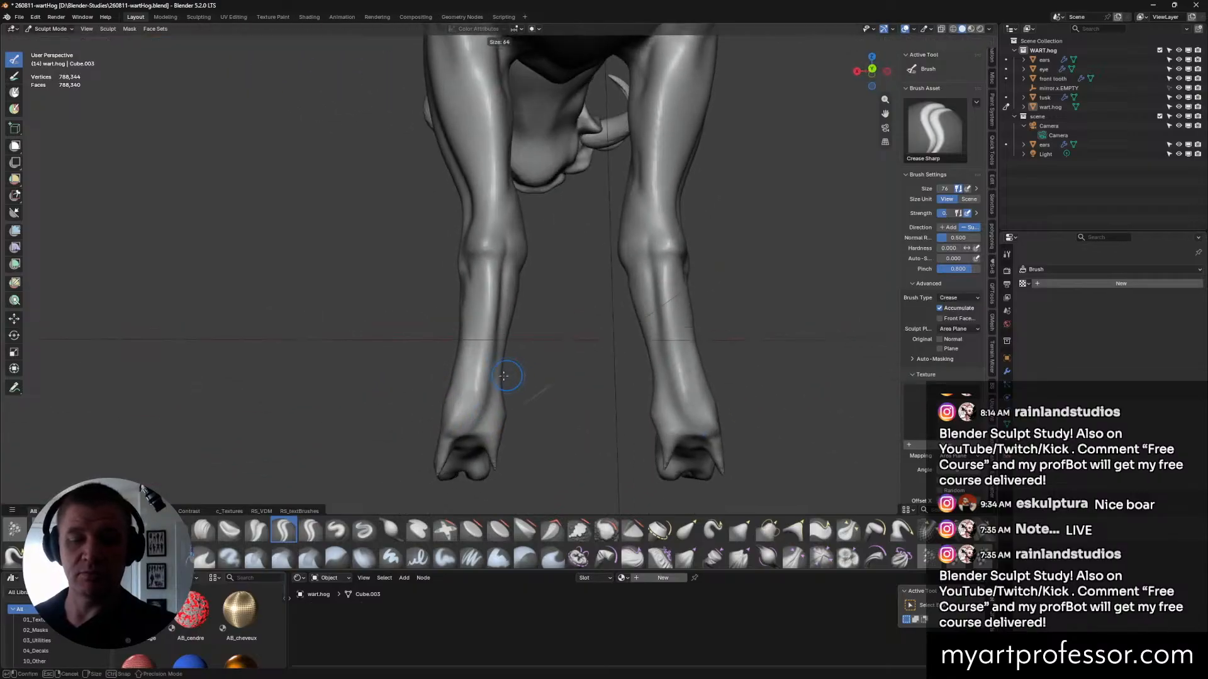
middle_drag(458, 454, 477, 401)
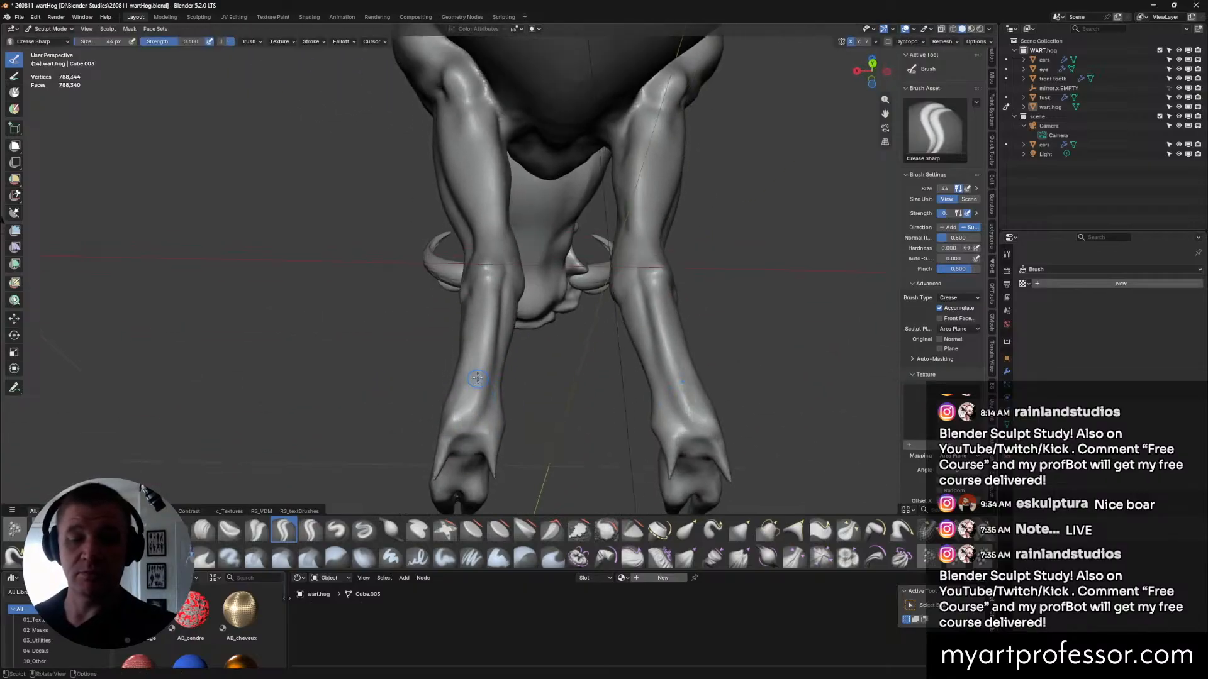
middle_drag(456, 460, 466, 413)
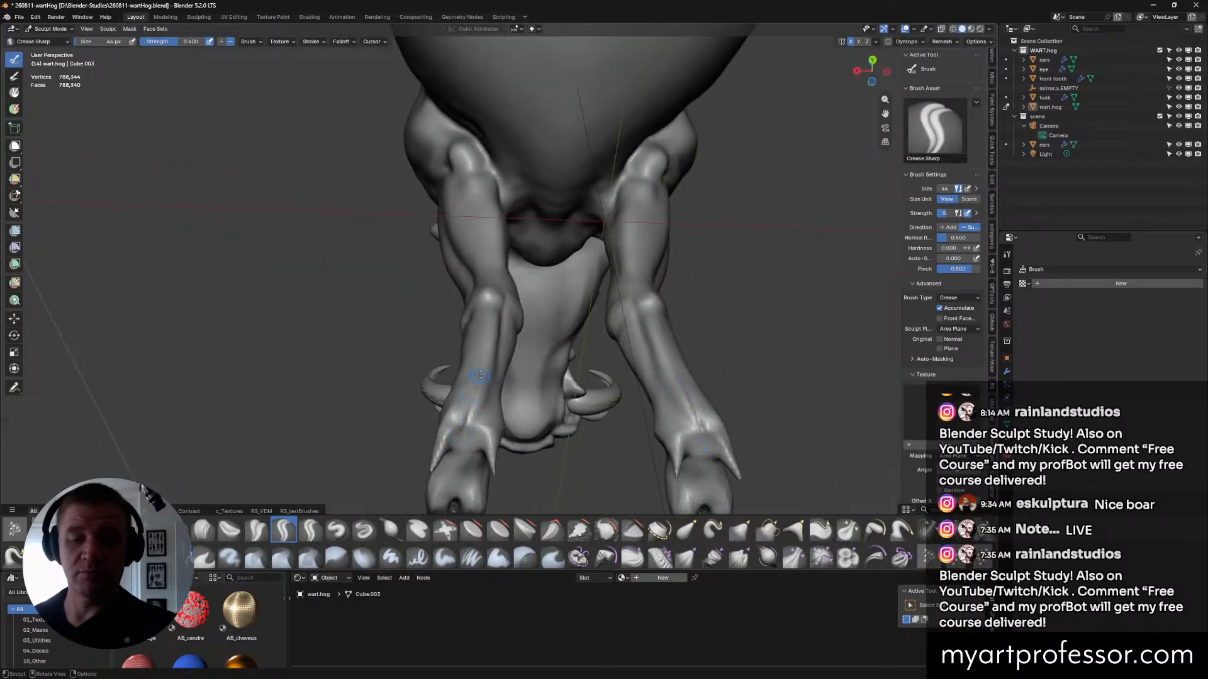
Deepen the fold just below the front knees with the Crease Sharp brush at 44 px.
middle_drag(515, 381, 503, 262)
mouse_move(438, 292)
middle_down()
mouse_move(493, 311)
mouse_move(513, 333)
mouse_move(468, 308)
mouse_move(583, 341)
mouse_move(534, 340)
mouse_move(472, 309)
mouse_move(549, 311)
mouse_move(430, 304)
middle_up()
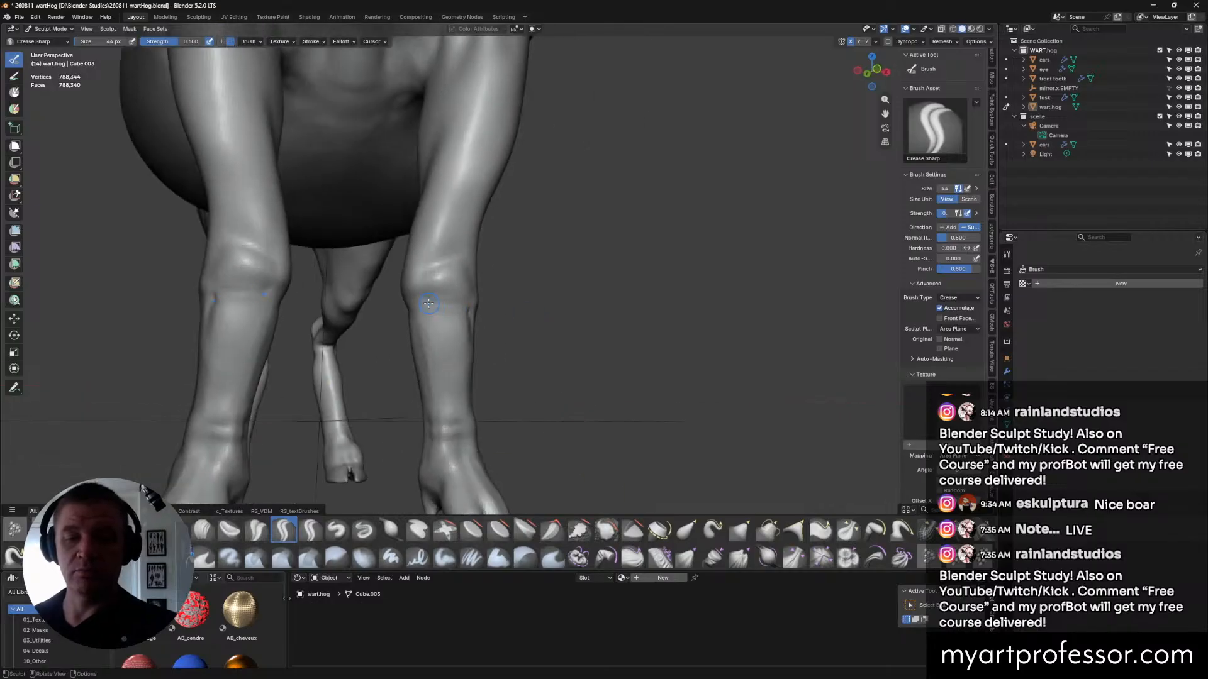
middle_drag(496, 351, 444, 311)
middle_drag(515, 328, 595, 384)
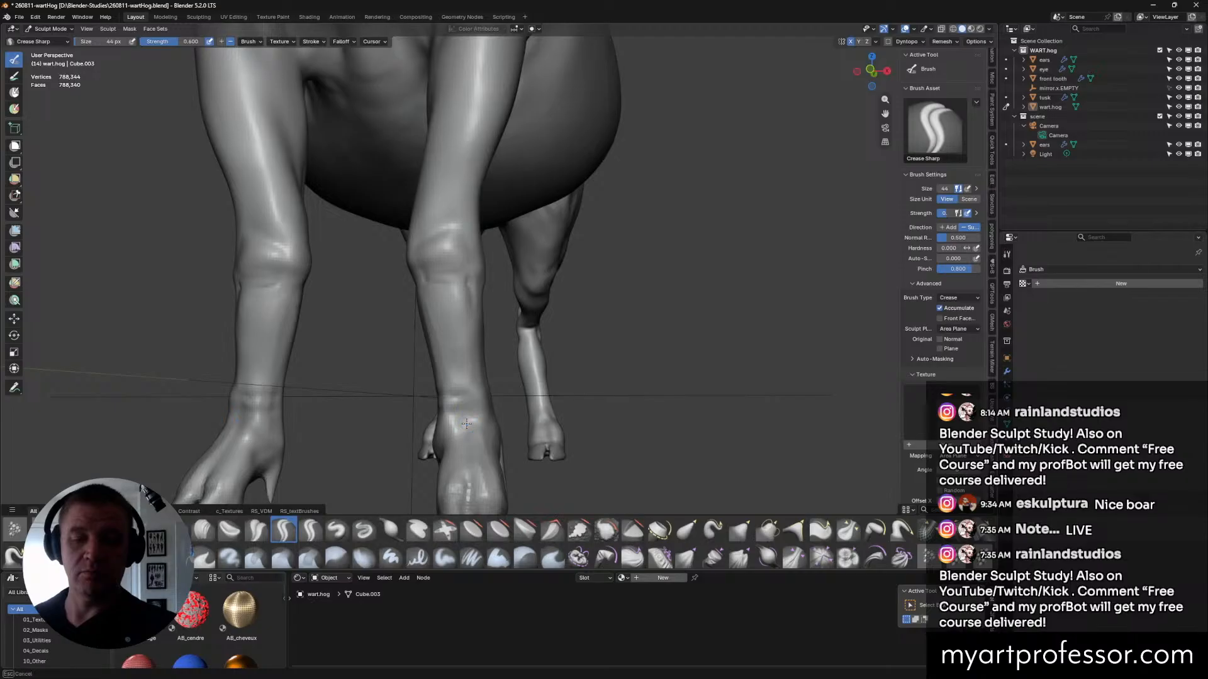
middle_drag(519, 477, 523, 390)
drag(479, 323, 478, 343)
Reshape the toes of the front hooves with the Grab brush at 122 px.
mouse_move(643, 380)
middle_down()
mouse_move(612, 390)
mouse_move(599, 353)
mouse_move(560, 428)
middle_up()
scroll(698, 418, down, 3)
middle_drag(700, 417, 566, 361)
scroll(403, 330, up, 5)
mouse_move(403, 330)
ctrl+middle_down()
mouse_move(469, 341)
mouse_move(375, 348)
ctrl+middle_up()
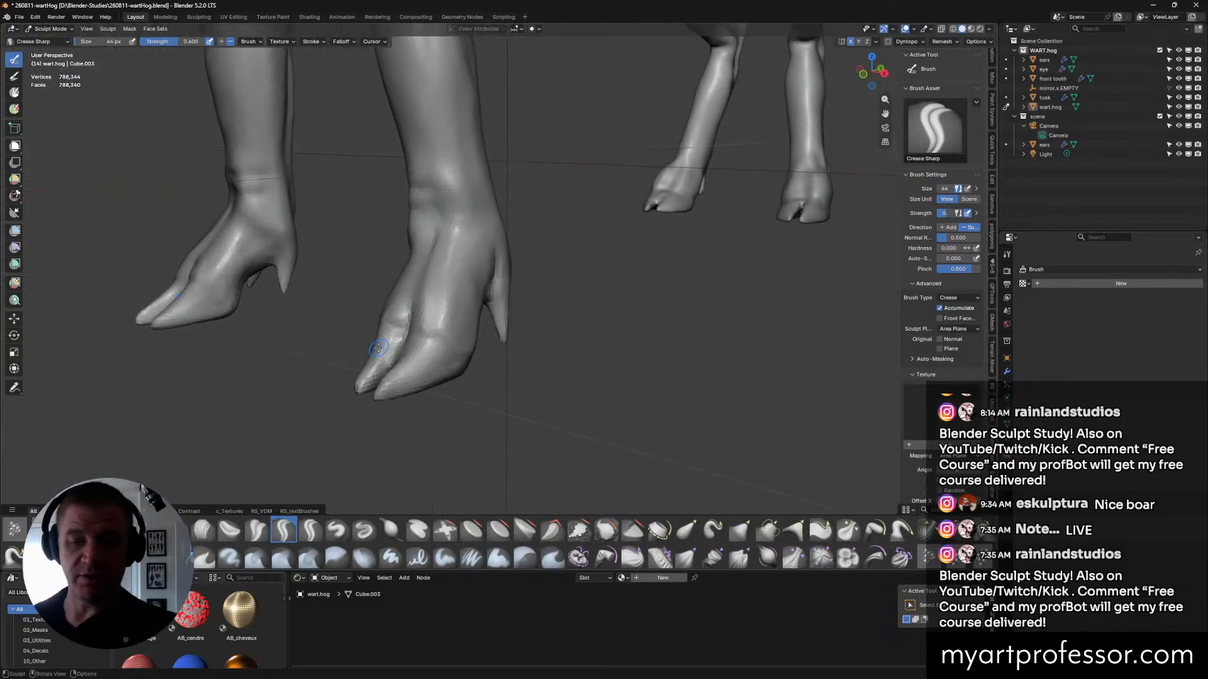
click(740, 530)
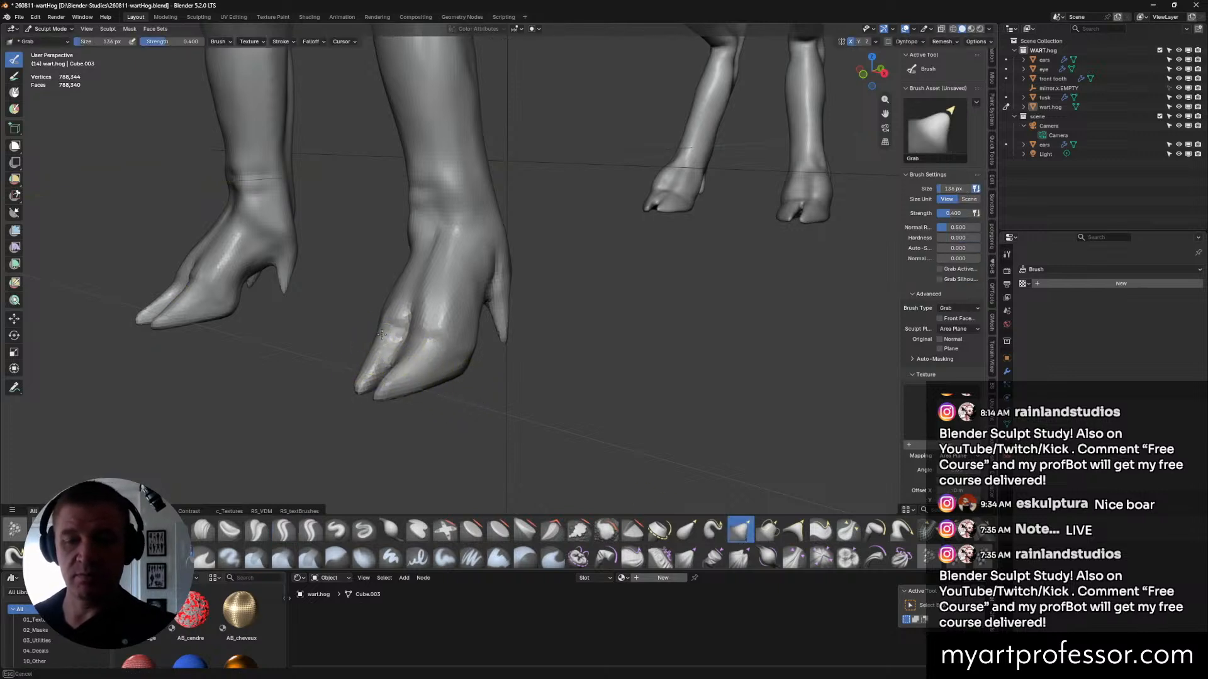
mouse_move(357, 386)
middle_down()
mouse_move(530, 341)
mouse_move(382, 354)
middle_up()
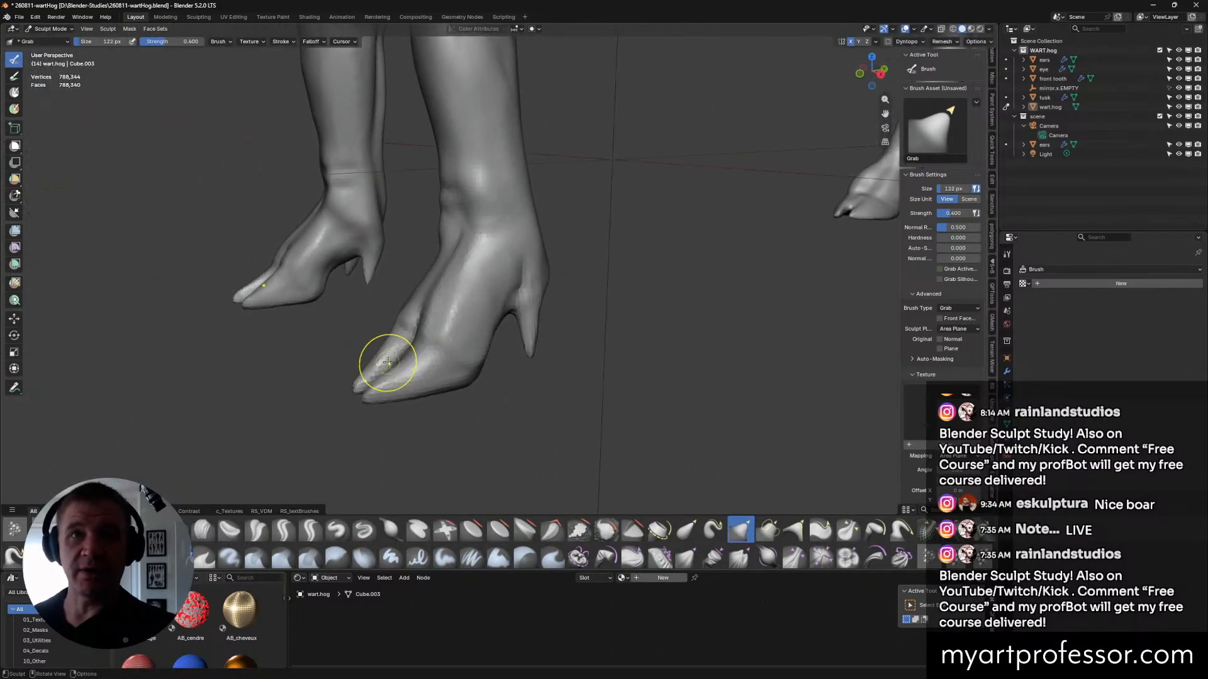
drag(390, 340, 363, 372)
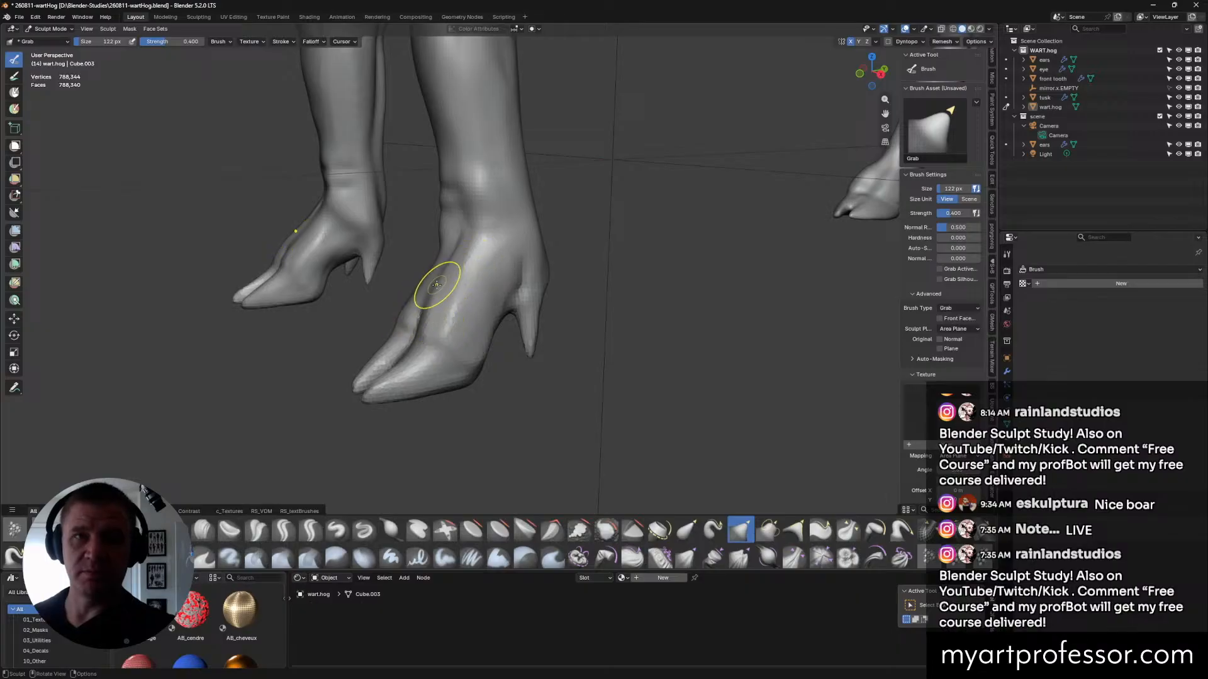
Adjust the top of the front feet and the back of the ankles above the dewclaws with the Grab brush at 122 px.
mouse_move(443, 262)
mouse_down()
mouse_move(412, 297)
mouse_move(459, 281)
mouse_up()
mouse_move(440, 262)
middle_down()
mouse_move(466, 261)
mouse_move(472, 295)
middle_up()
mouse_move(458, 280)
mouse_down()
mouse_move(453, 271)
mouse_move(456, 280)
mouse_up()
mouse_move(456, 280)
mouse_down()
mouse_move(463, 304)
mouse_move(481, 264)
mouse_move(444, 308)
mouse_move(460, 304)
mouse_up()
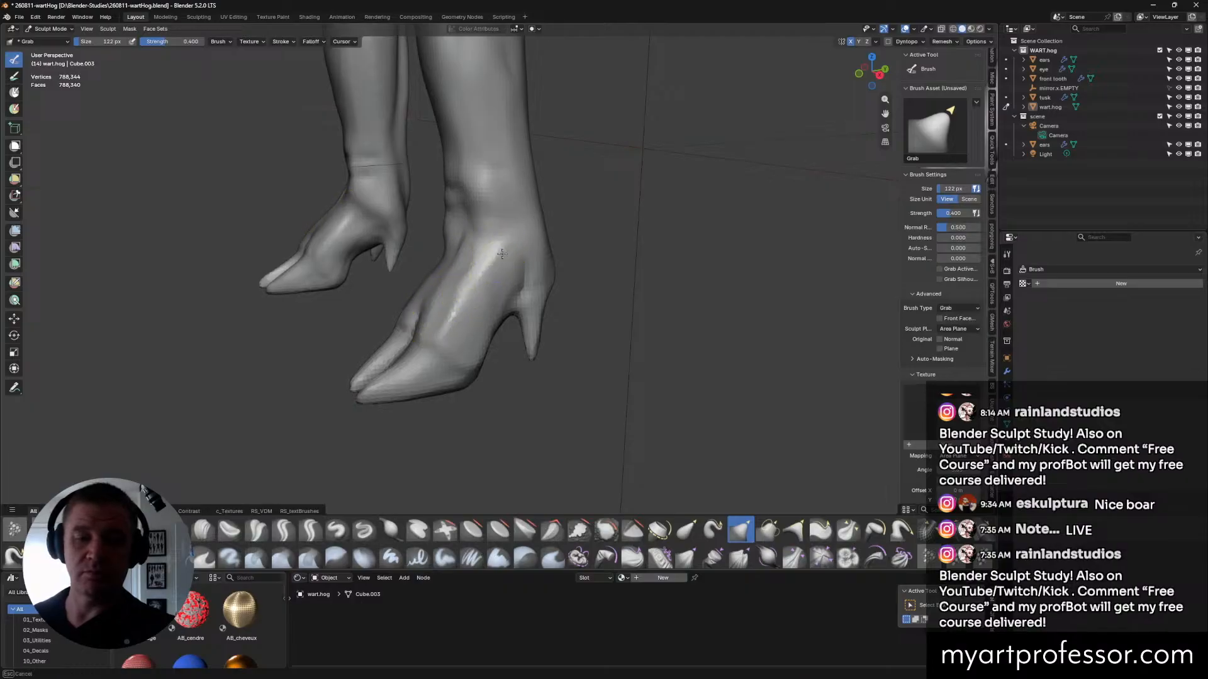
drag(476, 242, 467, 230)
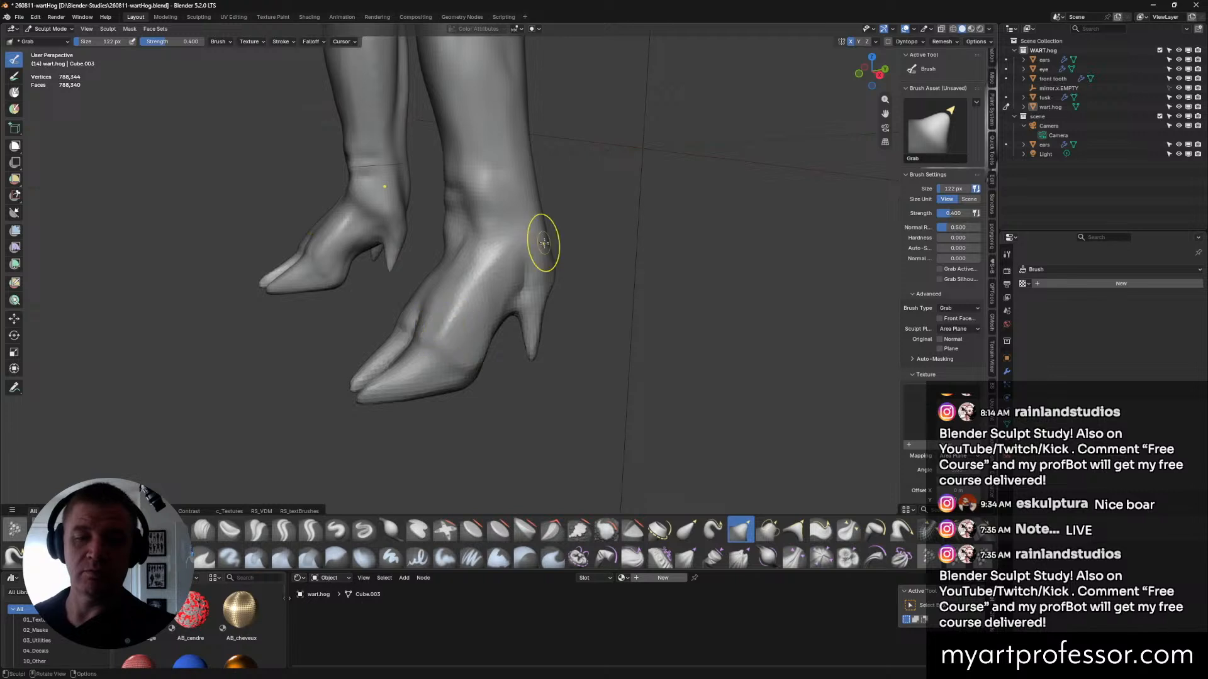
drag(544, 264, 548, 265)
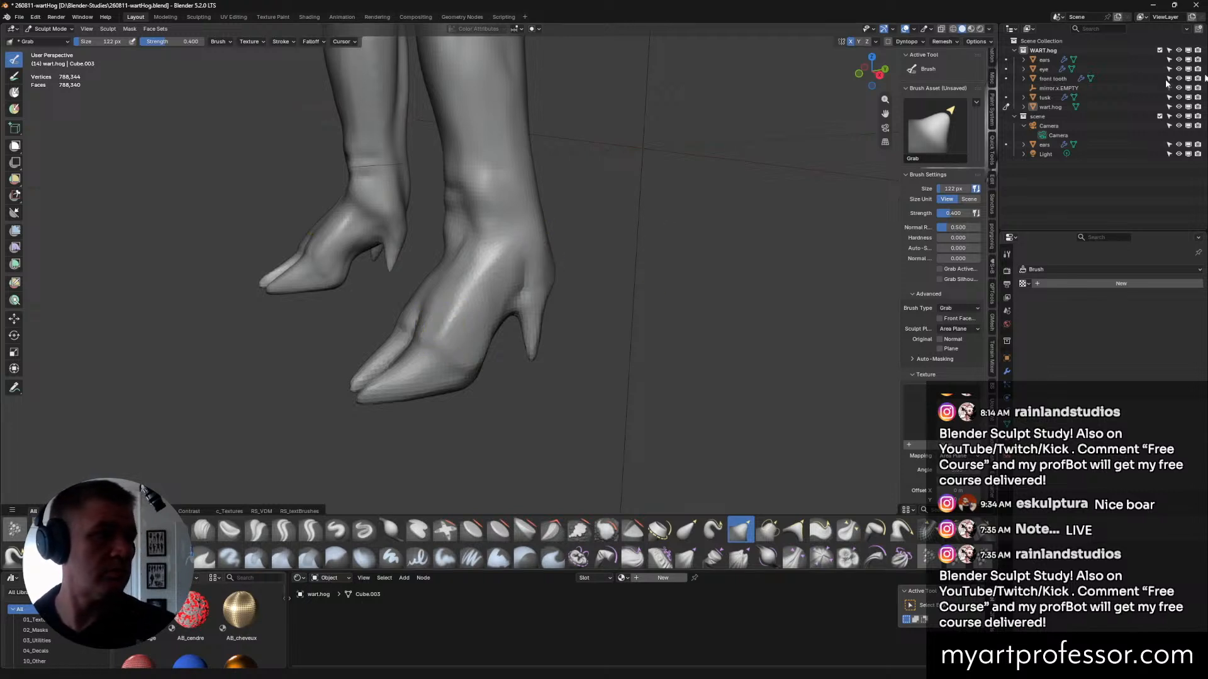
mouse_move(604, 288)
middle_down()
mouse_move(592, 285)
mouse_move(604, 283)
middle_up()
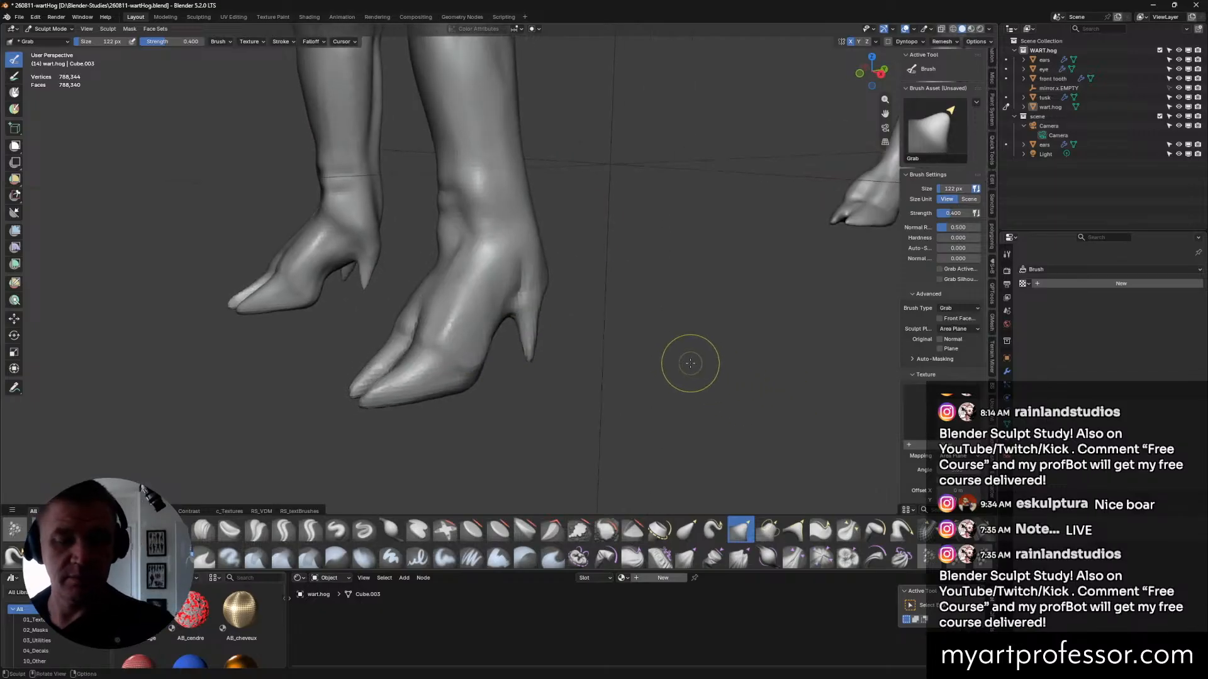
Build up the rear of the front dewclaws with the Clay Strips brush at 92 px and save the file.
click(578, 530)
mouse_move(592, 352)
middle_down()
mouse_move(576, 272)
mouse_move(581, 315)
middle_up()
middle_drag(585, 268, 624, 370)
key(c)
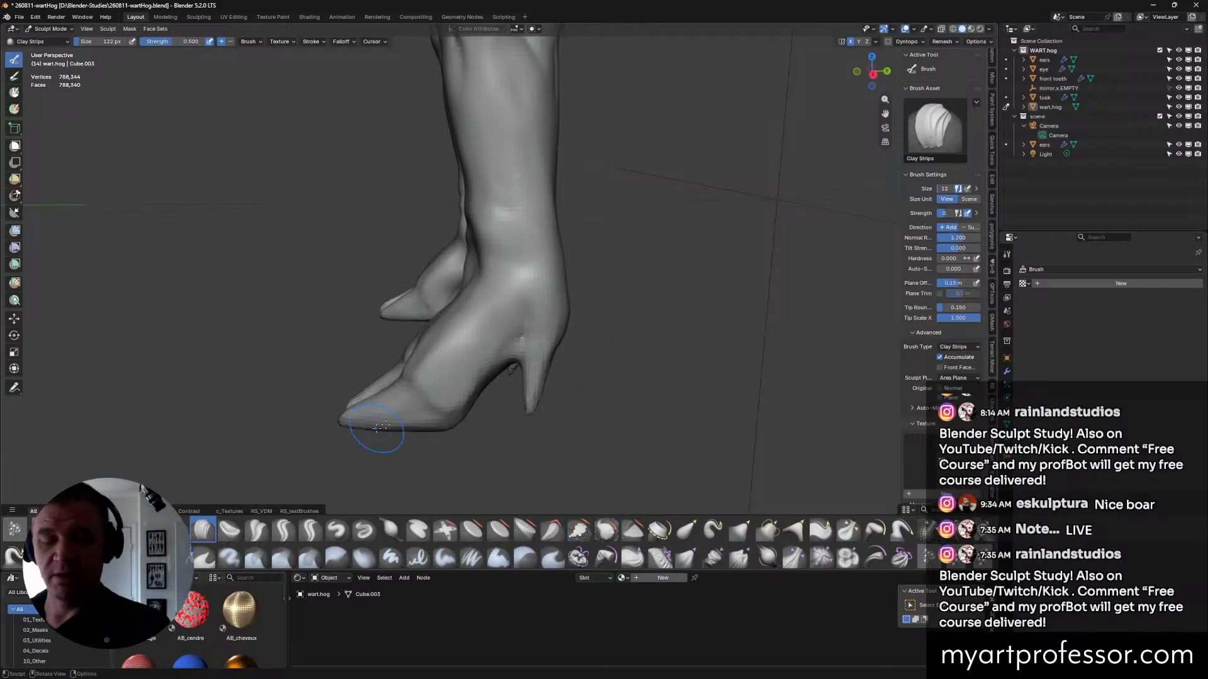
middle_drag(557, 336, 543, 350)
drag(544, 350, 558, 345)
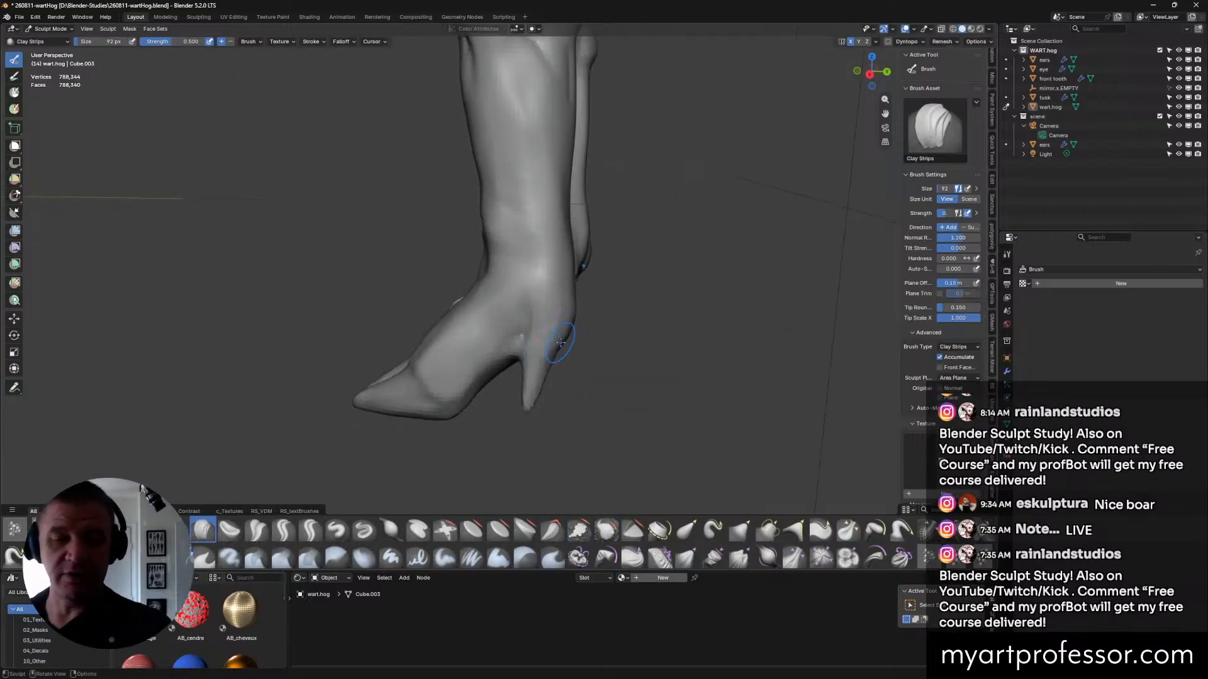
middle_drag(563, 322, 570, 302)
key(f)
click(547, 346)
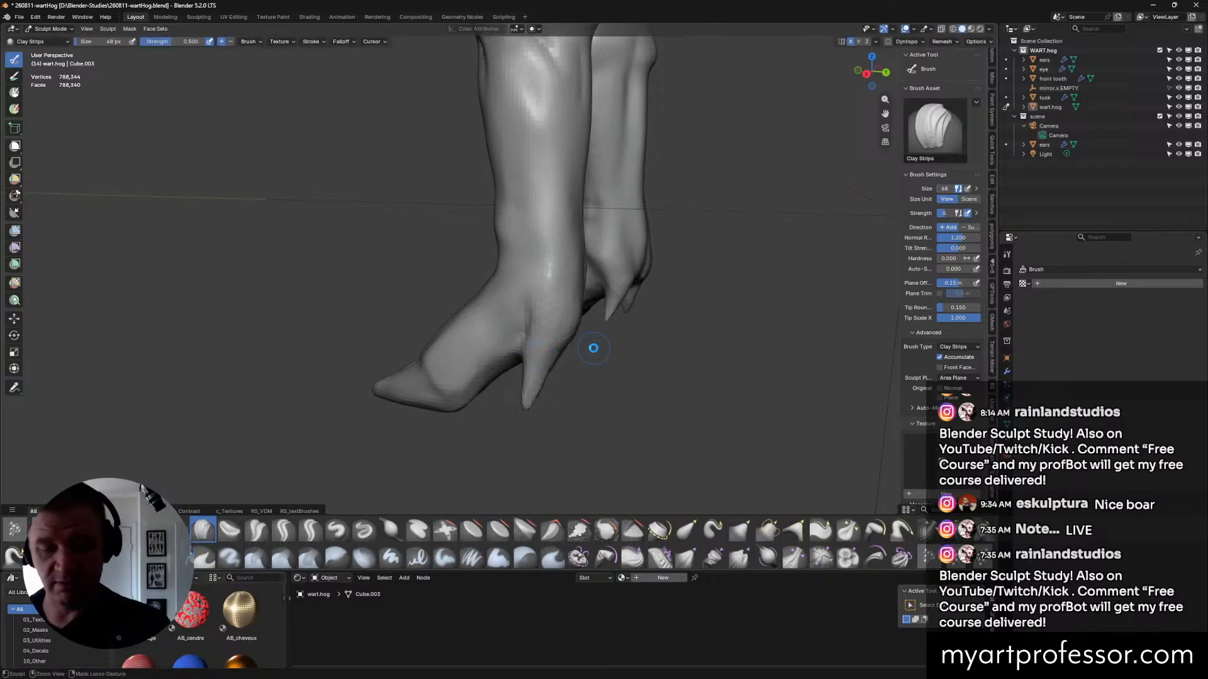
key(ctrl+s)
Add volume where the outer dewclaws join the front ankles with the Clay Strips brush, reducing its size from 68 to 40 px.
scroll(593, 348, up, 6)
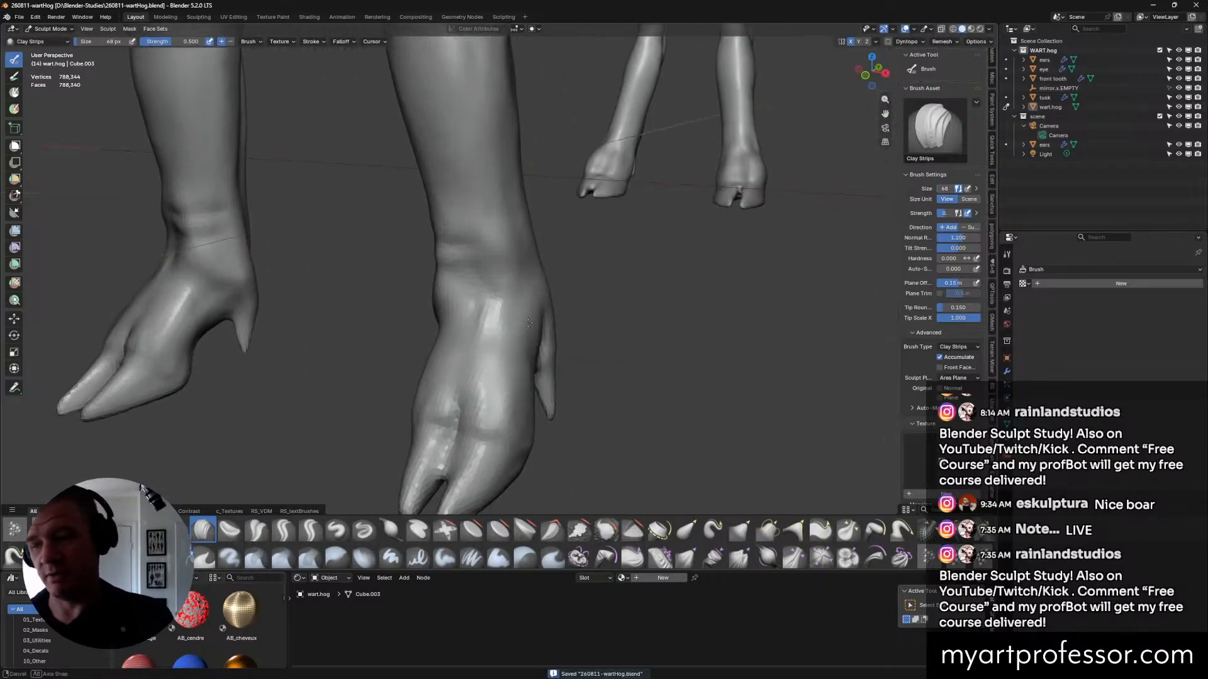
mouse_move(756, 256)
middle_down()
mouse_move(777, 233)
mouse_move(633, 235)
middle_up()
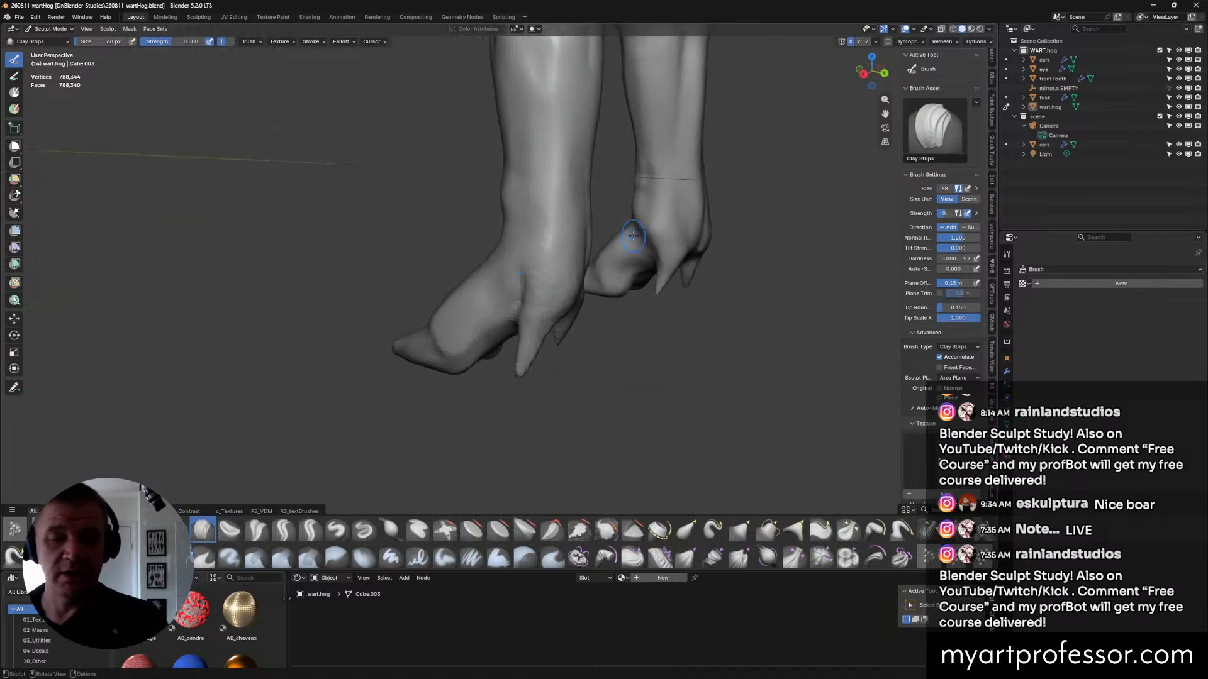
drag(522, 305, 534, 308)
key(f)
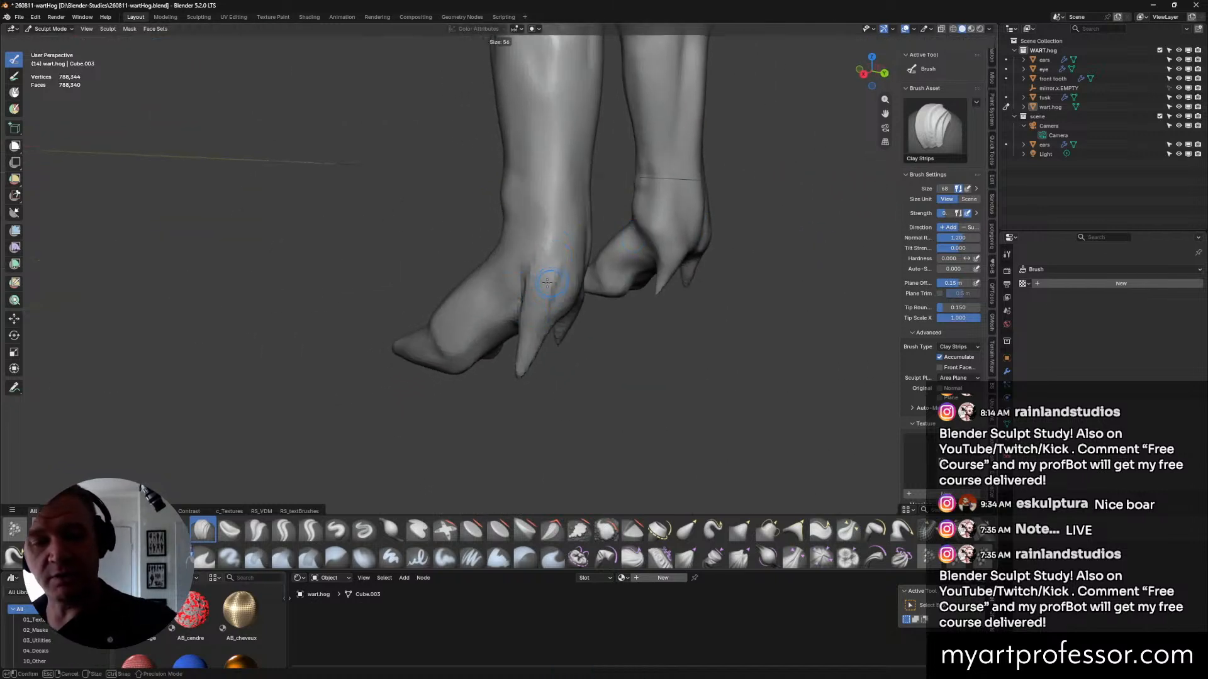
click(558, 290)
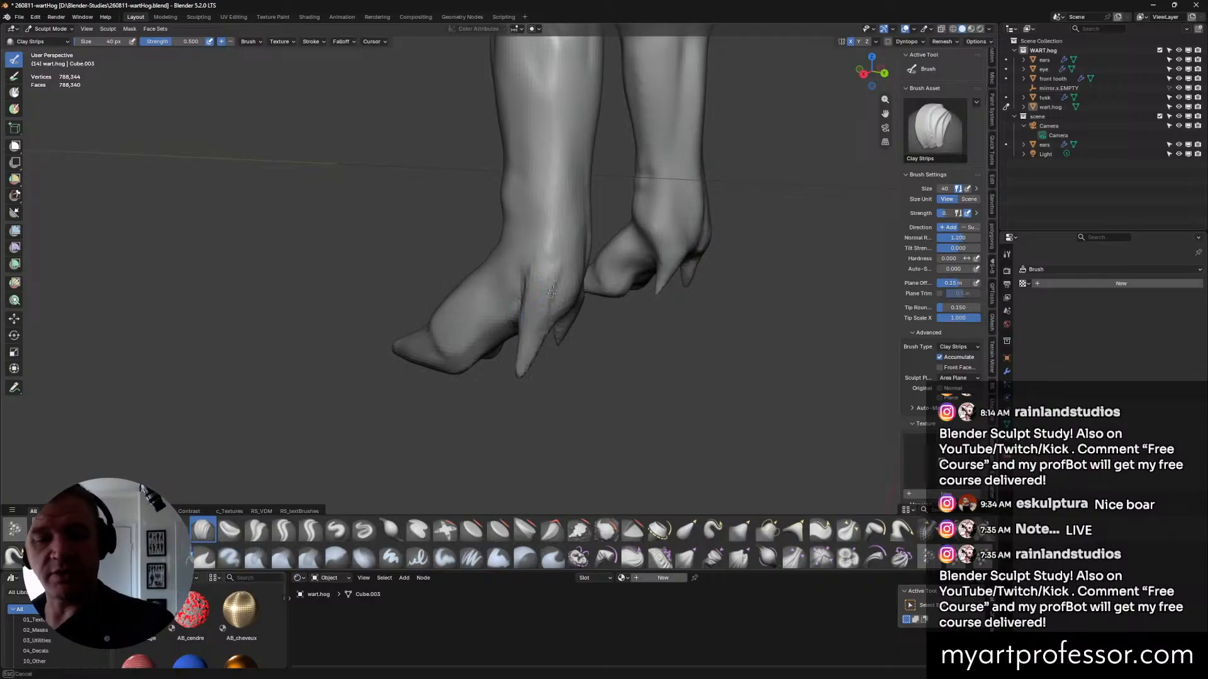
middle_drag(548, 283, 522, 302)
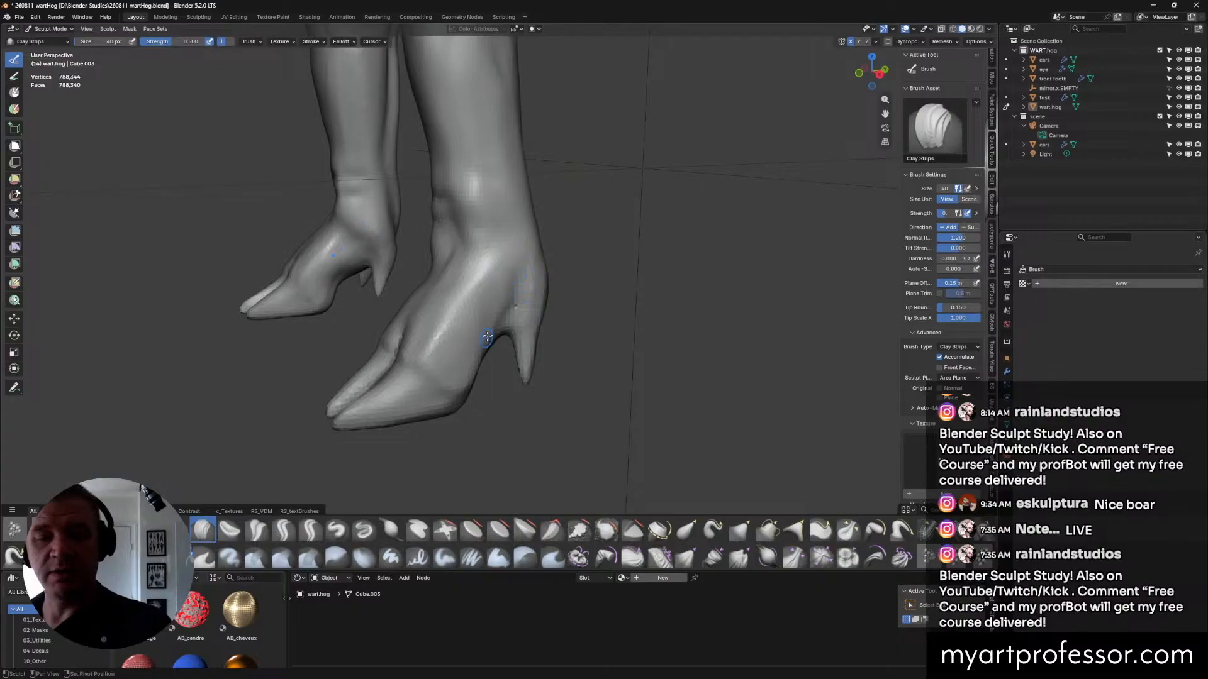
middle_drag(521, 295, 531, 281)
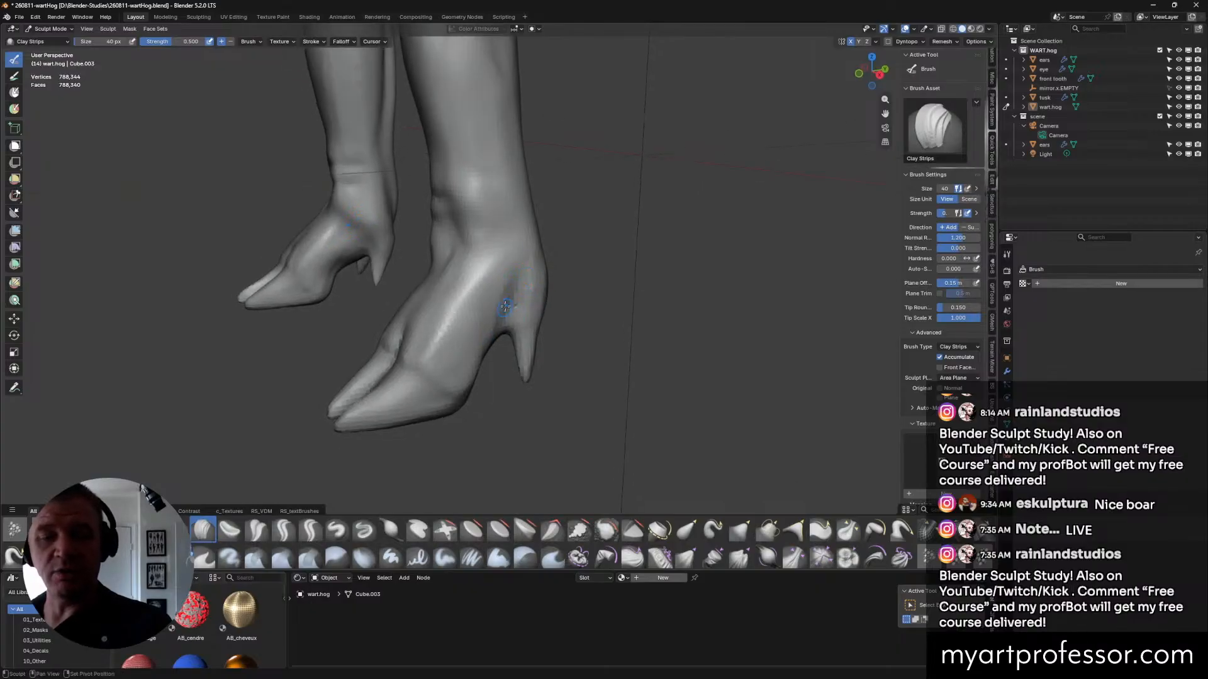
shift+middle_drag(550, 227, 579, 278)
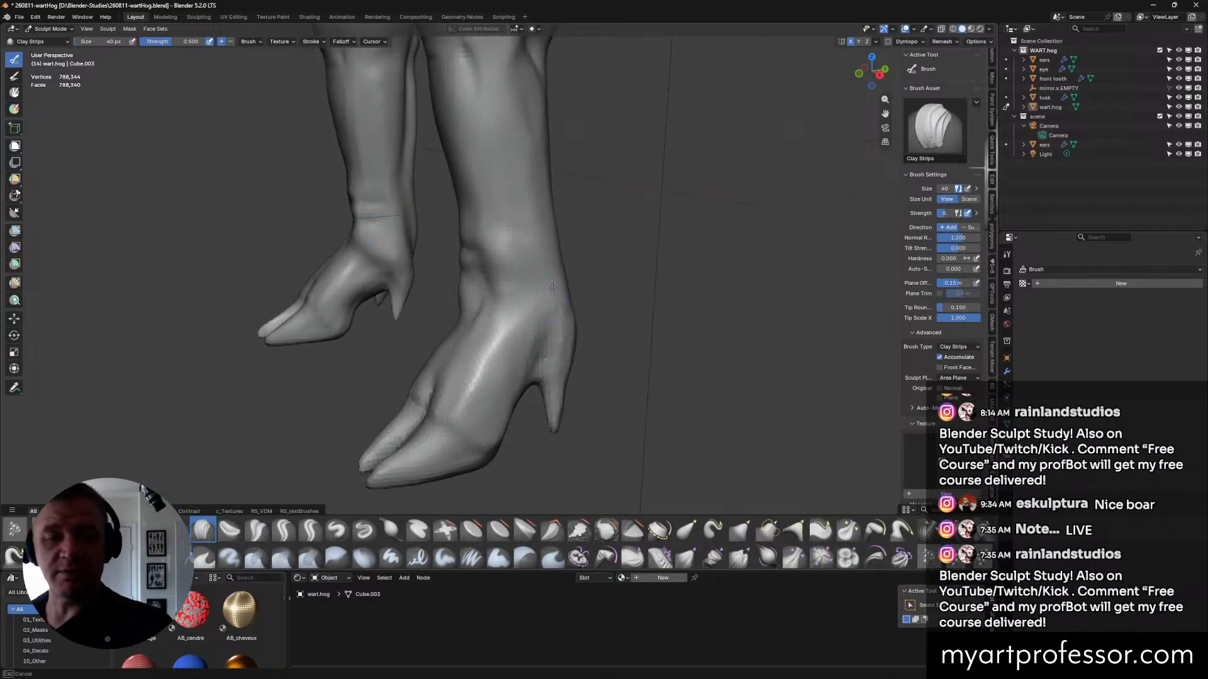
Flatten the planes on the top of the front feet with the Scrape/Fill brush at 114 px.
middle_drag(560, 350, 652, 438)
middle_drag(689, 375, 748, 289)
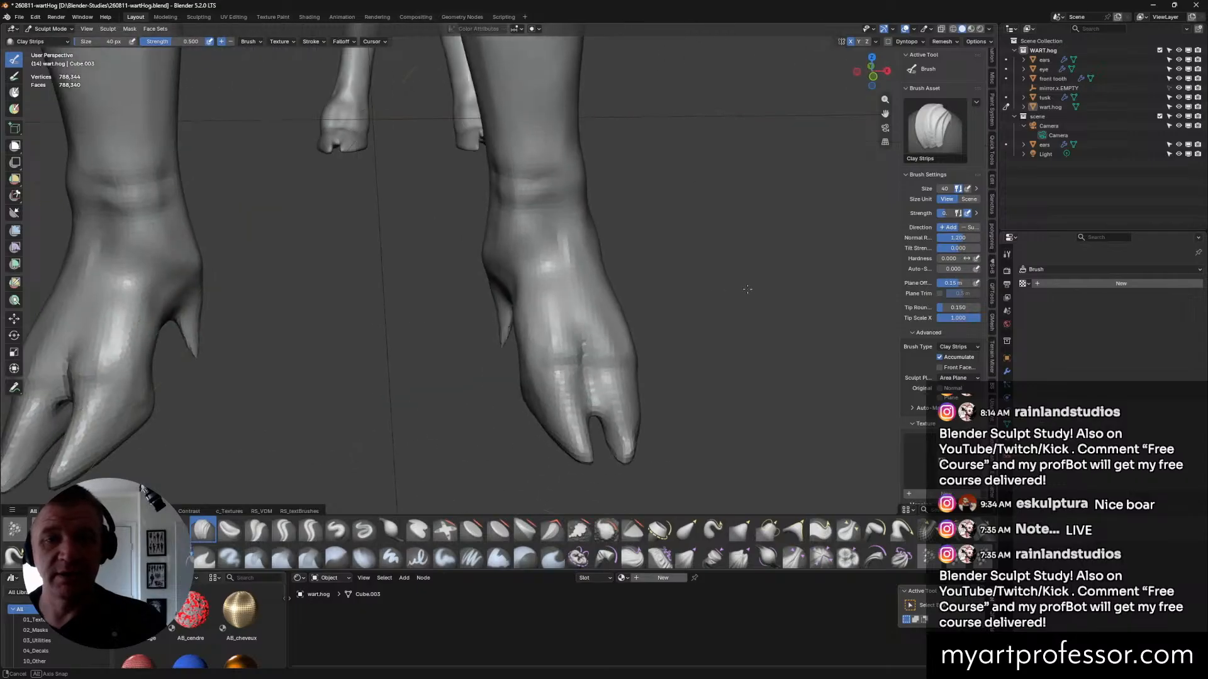
click(579, 531)
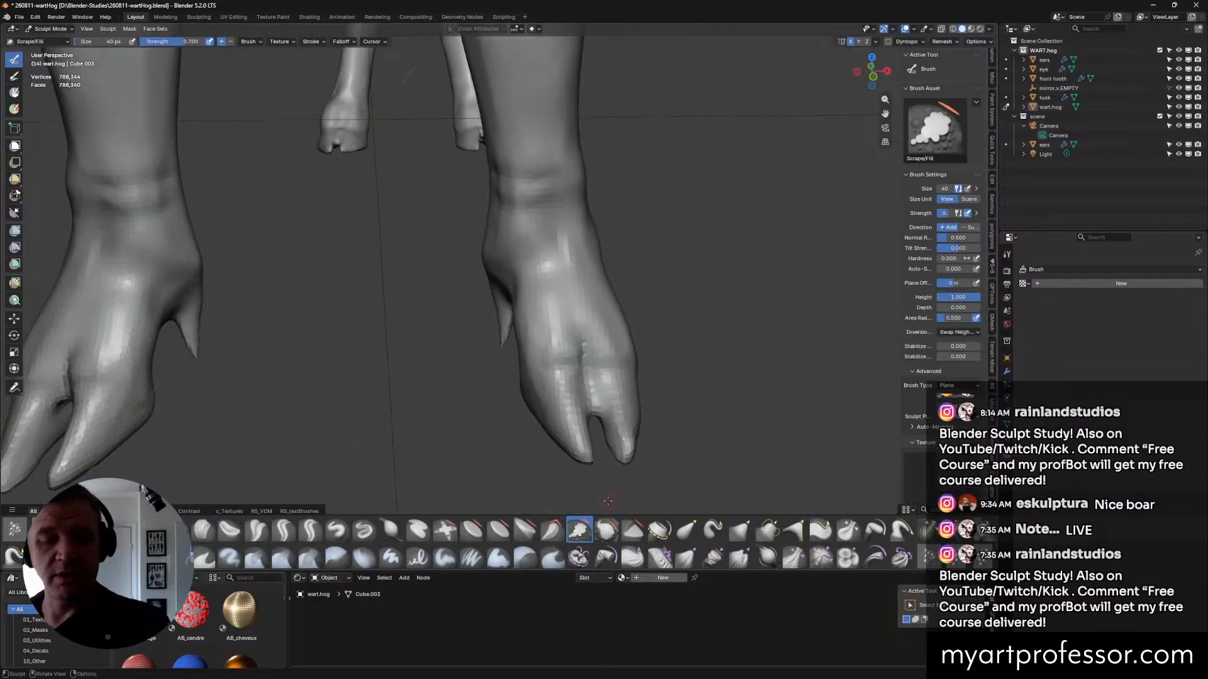
mouse_move(710, 373)
middle_down()
mouse_move(483, 217)
mouse_move(499, 230)
mouse_move(486, 248)
mouse_move(506, 238)
mouse_move(560, 286)
middle_up()
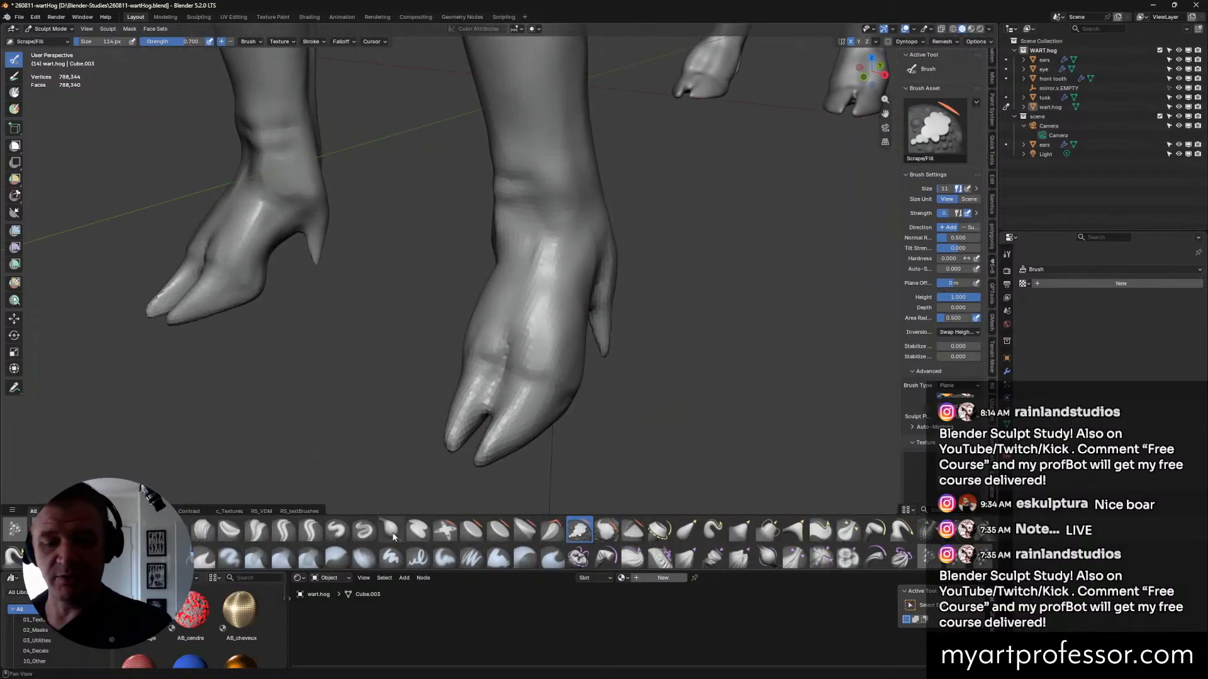
Swell the side of the front feet below the ankle fold with the Inflate/Deflate brush at 142 px.
click(391, 531)
middle_drag(512, 260, 582, 262)
mouse_move(482, 275)
mouse_down()
mouse_move(508, 253)
mouse_move(483, 268)
mouse_move(495, 260)
mouse_up()
mouse_move(648, 336)
middle_down()
mouse_move(589, 330)
mouse_move(612, 329)
middle_up()
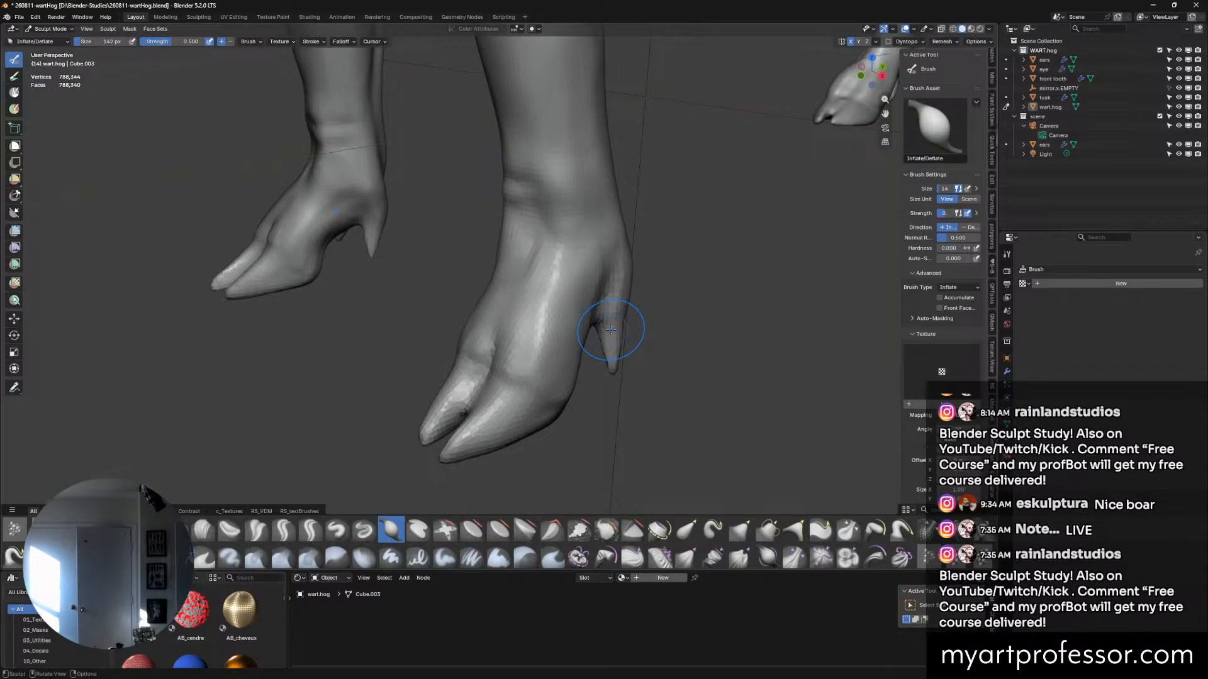
middle_drag(612, 330, 692, 285)
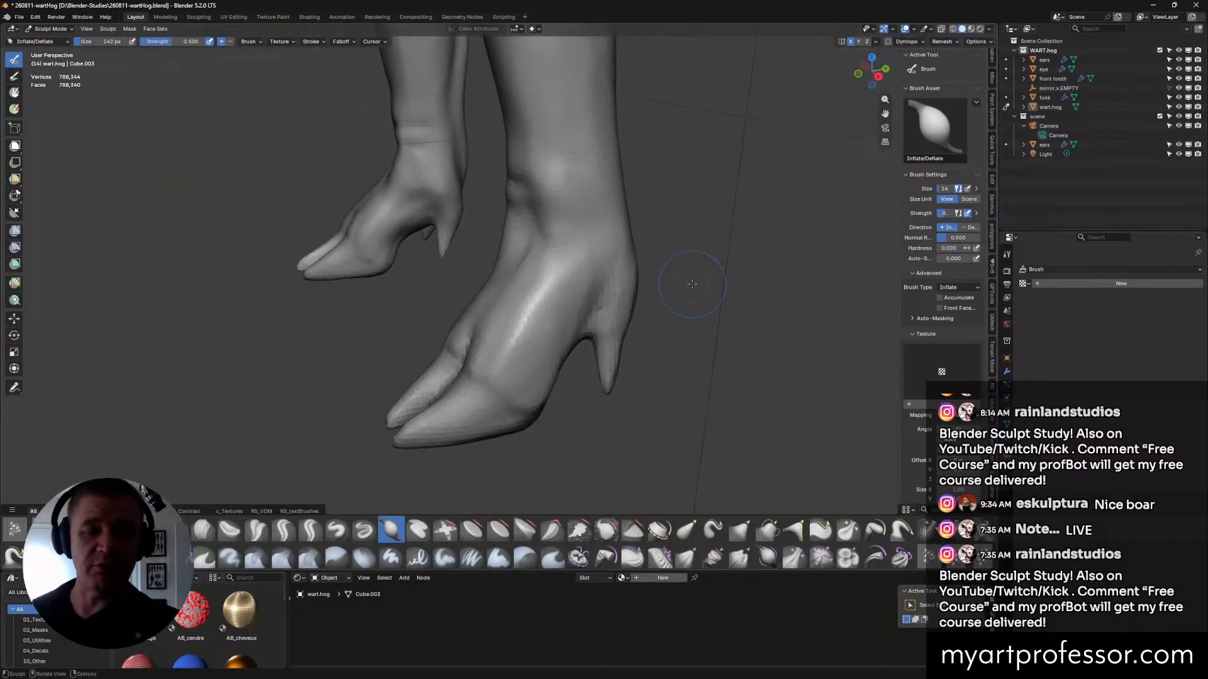
Carve a crease between the outer dewclaws and the front feet with the Crease Sharp brush at 104 px.
click(283, 530)
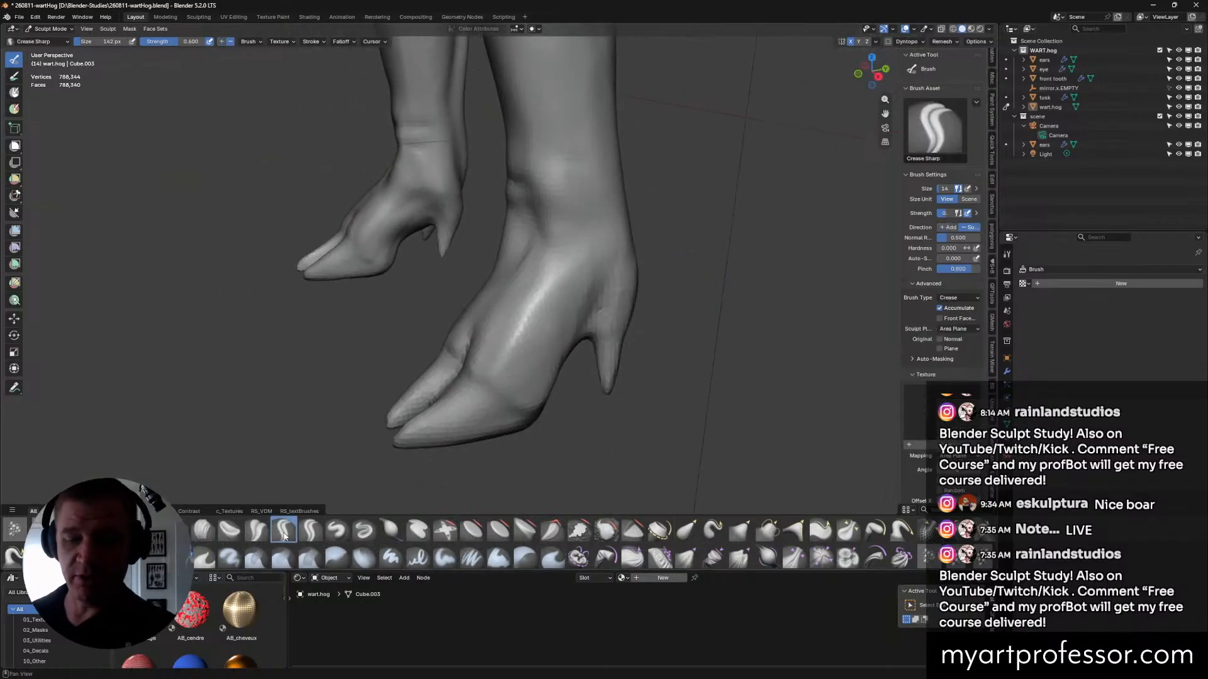
middle_drag(635, 291, 618, 287)
key(f)
click(605, 310)
middle_drag(632, 292, 629, 272)
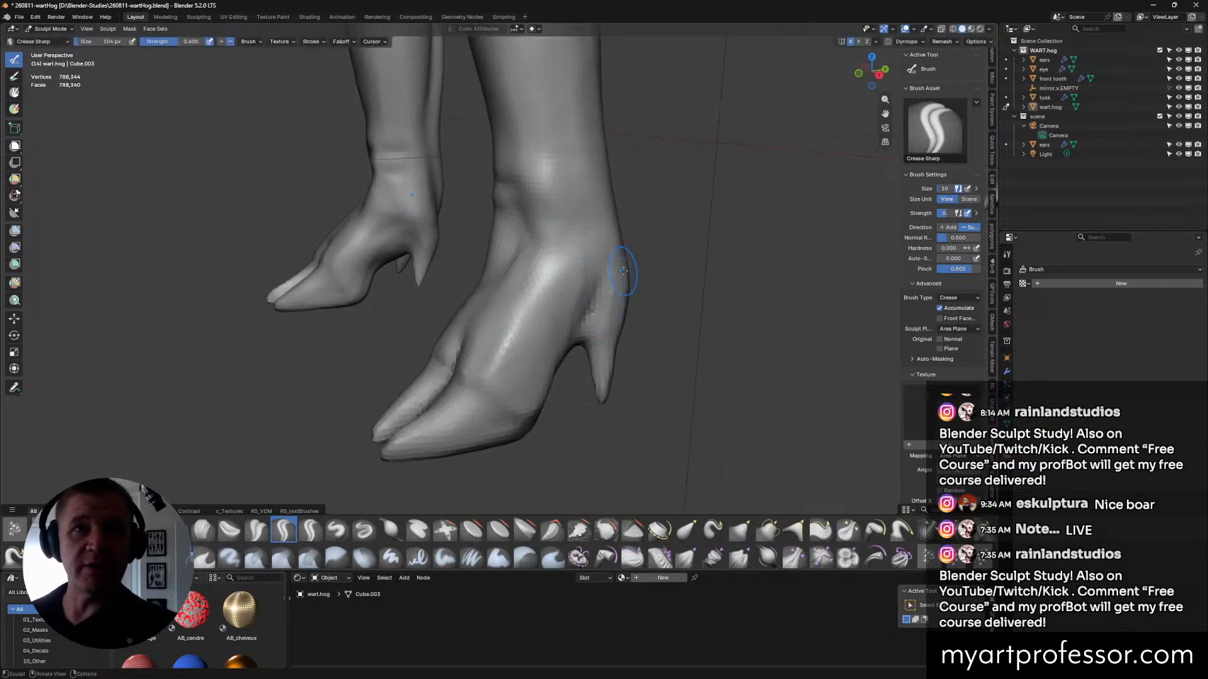
drag(599, 268, 593, 313)
mouse_move(596, 258)
mouse_down()
mouse_move(588, 327)
mouse_move(603, 264)
mouse_move(619, 318)
mouse_up()
Sharpen the groove above the outer dewclaws with the Crease Sharp brush, using sizes of 64 and 100 px.
key(f)
click(598, 314)
mouse_move(594, 318)
middle_down()
mouse_move(723, 367)
mouse_move(695, 338)
mouse_move(595, 291)
middle_up()
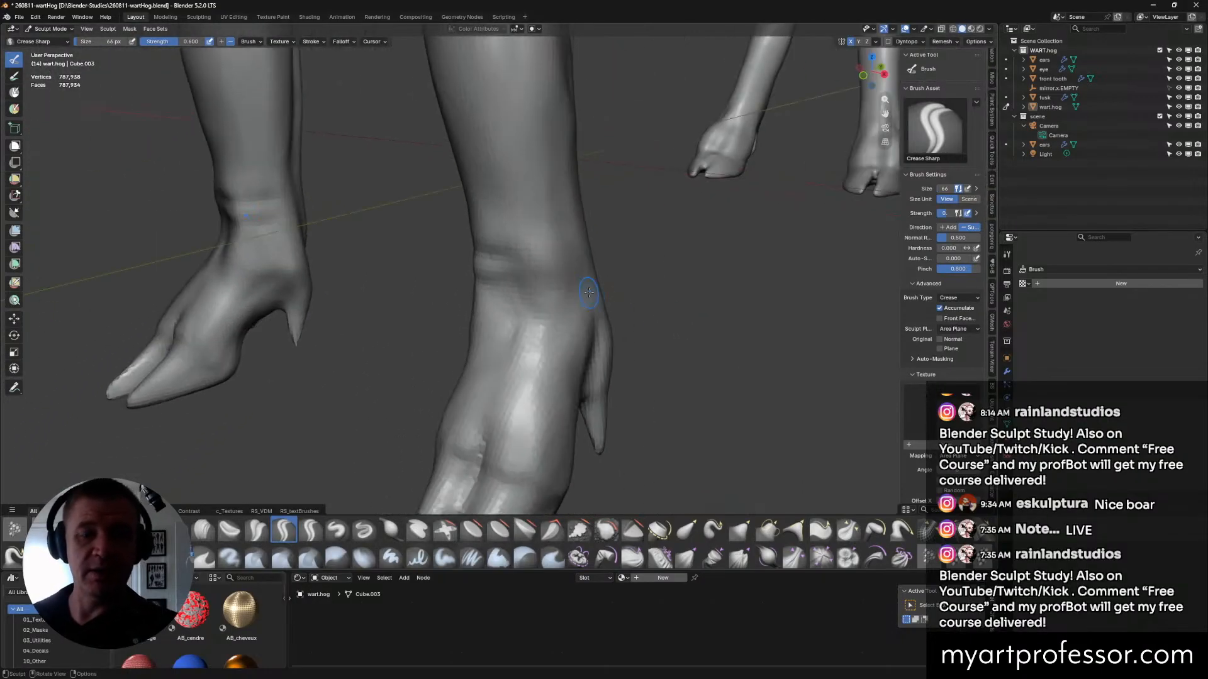
middle_drag(590, 353, 599, 321)
key(f)
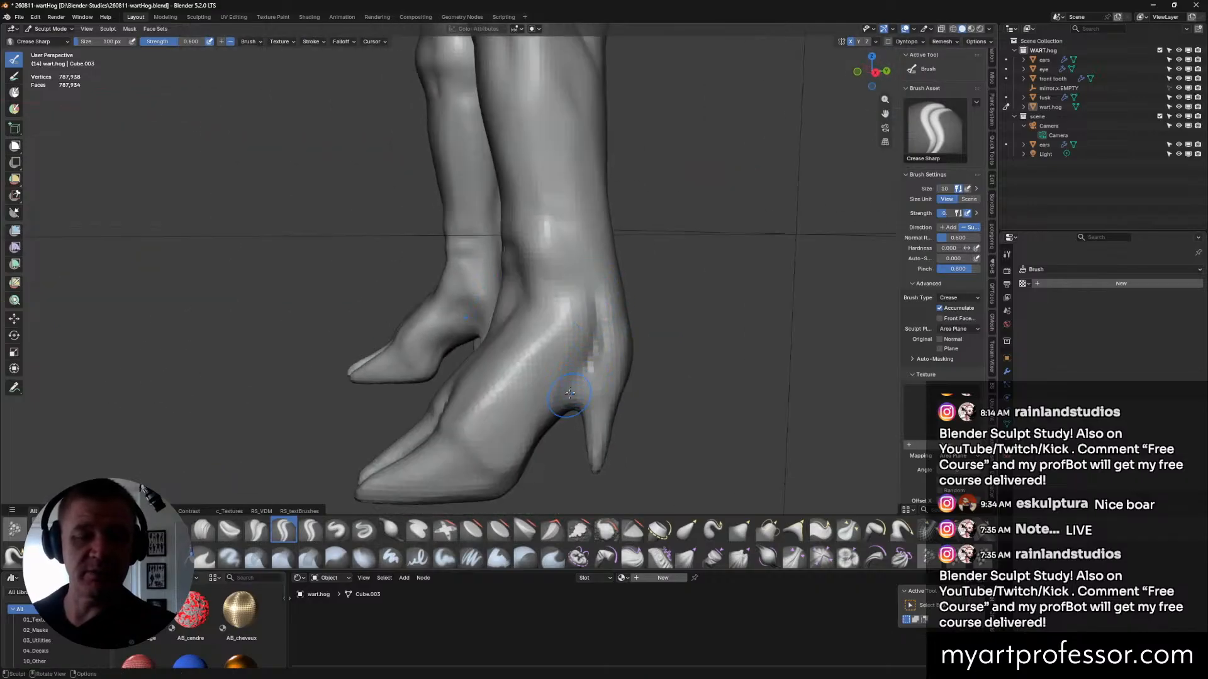
mouse_move(629, 374)
middle_down()
mouse_move(689, 377)
mouse_move(687, 405)
mouse_move(705, 401)
middle_up()
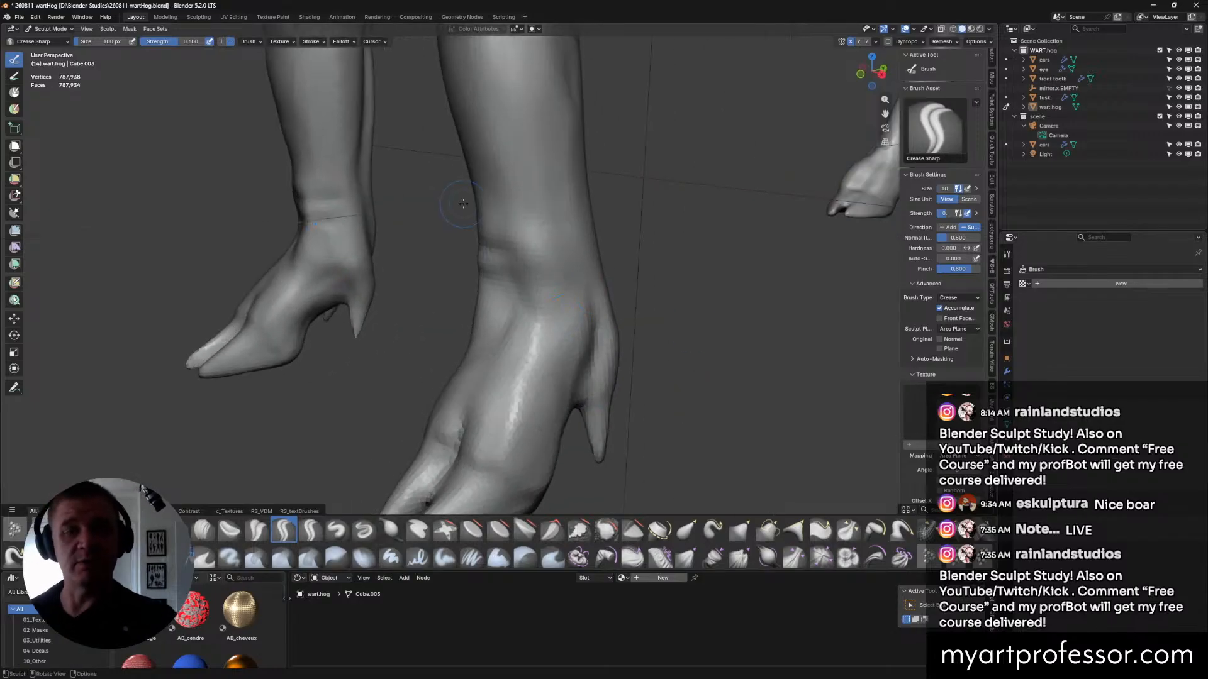
Carve the tendon groove down the outer side of the lower forelegs into the ankles with the Crease Sharp brush at 100 px.
shift+middle_drag(346, 197, 508, 255)
middle_drag(658, 334, 535, 271)
drag(542, 293, 534, 377)
mouse_move(541, 336)
mouse_down()
mouse_move(529, 258)
mouse_move(566, 377)
mouse_move(531, 299)
mouse_move(557, 368)
mouse_up()
middle_drag(557, 368, 544, 386)
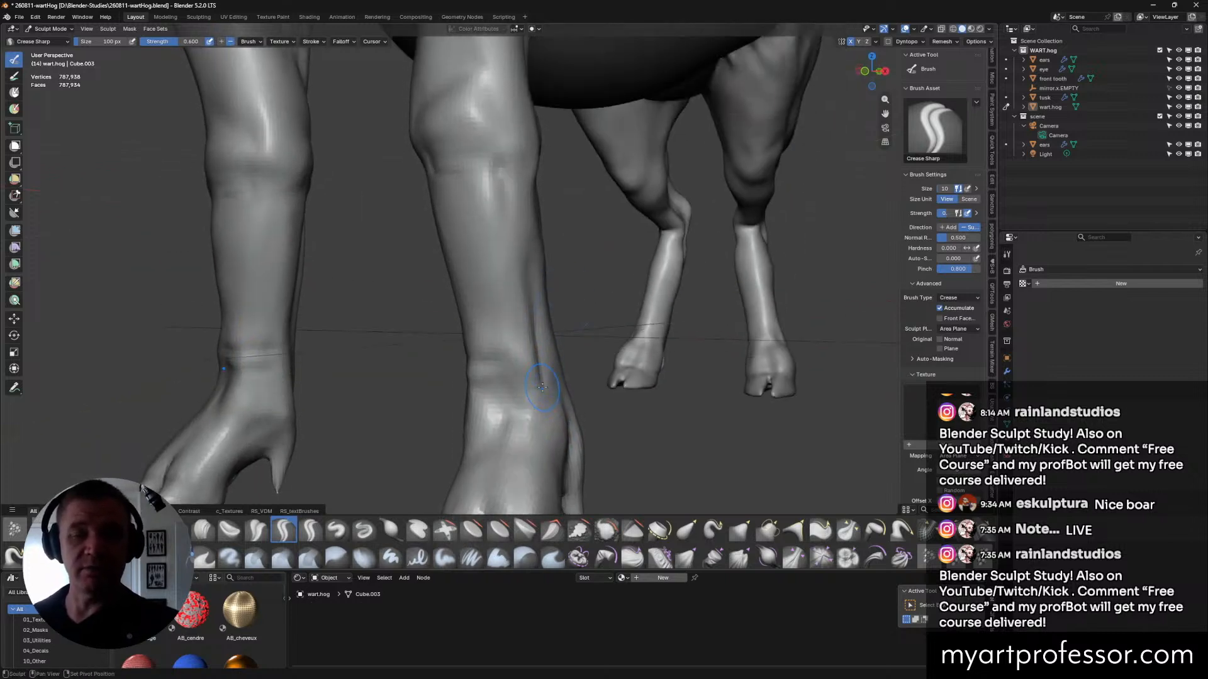
mouse_move(538, 356)
mouse_down()
mouse_move(552, 352)
mouse_move(540, 348)
mouse_move(559, 410)
mouse_up()
Inflate the outer rear side of the lower forelegs below the knees with the Inflate/Deflate brush at 100 px.
middle_drag(564, 415, 534, 314)
scroll(577, 382, up, 2)
middle_drag(525, 272, 556, 269)
middle_drag(580, 346, 591, 390)
click(391, 530)
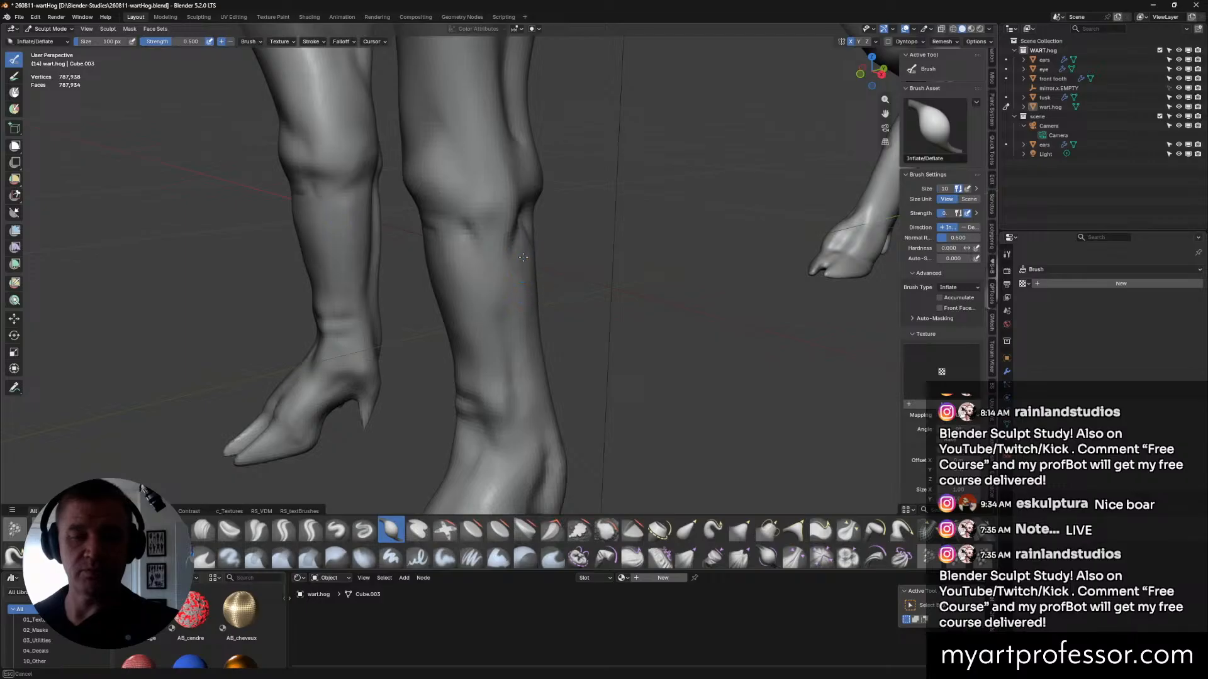
mouse_move(538, 358)
middle_down()
mouse_move(733, 384)
mouse_move(749, 418)
middle_up()
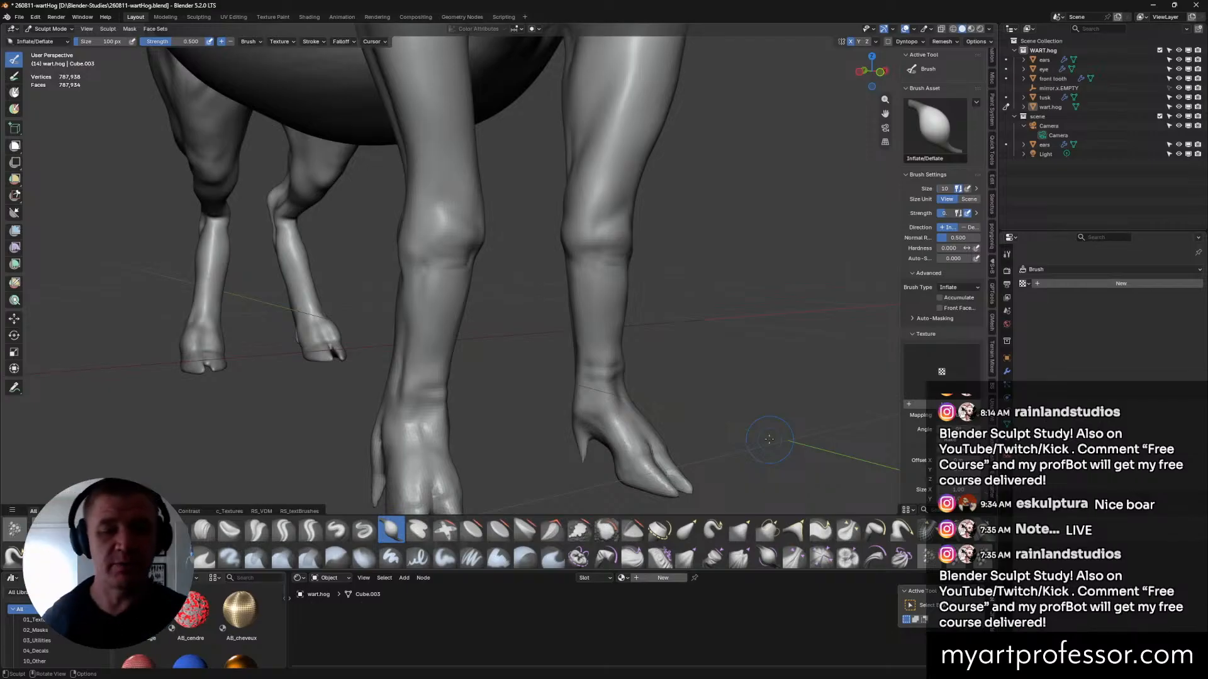
Inflate the rear dewclaw on the front foot using the Inflate/Deflate brush at 54 px.
mouse_move(720, 379)
middle_down()
mouse_move(524, 325)
mouse_move(580, 322)
mouse_move(590, 380)
middle_up()
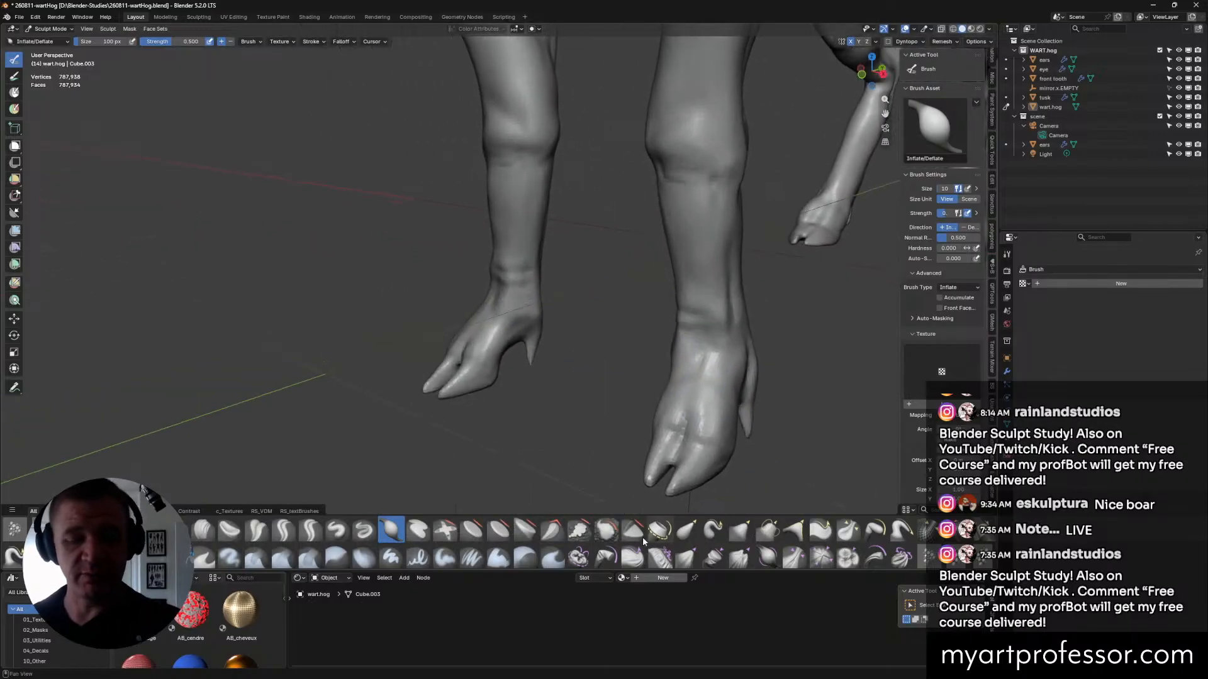
key(f)
click(535, 358)
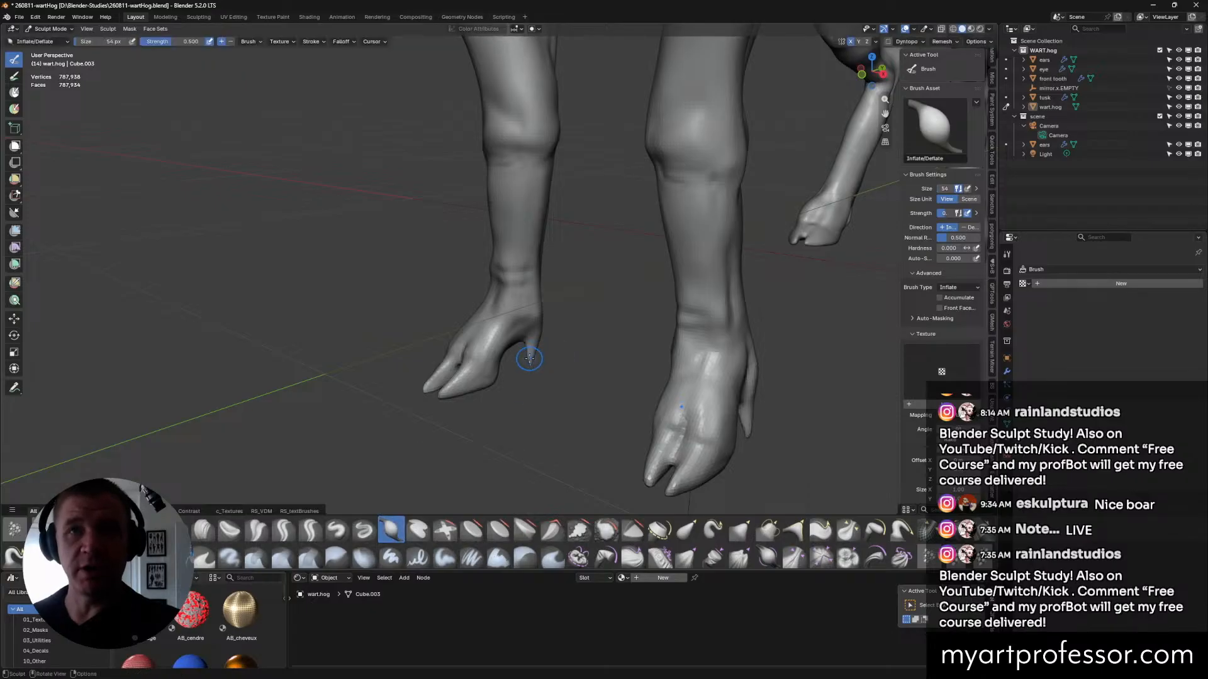
drag(531, 356, 531, 353)
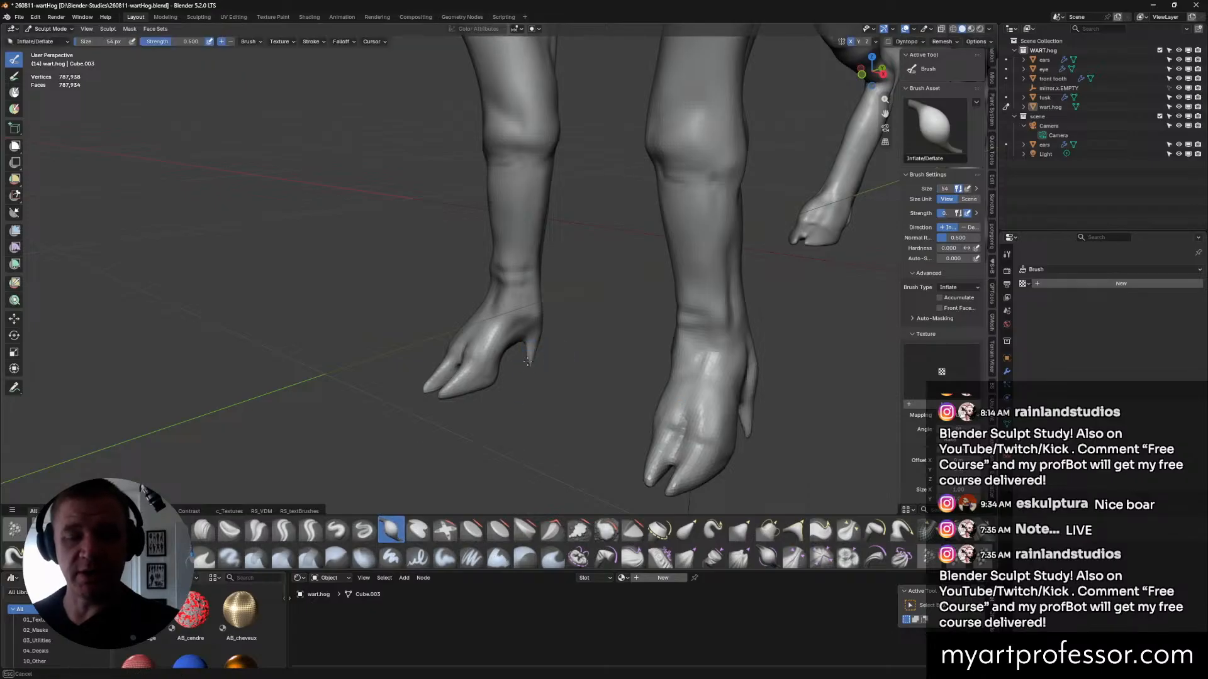
Enlarge the Inflate/Deflate brush to 72 px and thicken the front foot's dewclaw down to its tip.
mouse_move(570, 347)
middle_down()
mouse_move(501, 378)
mouse_move(661, 529)
middle_up()
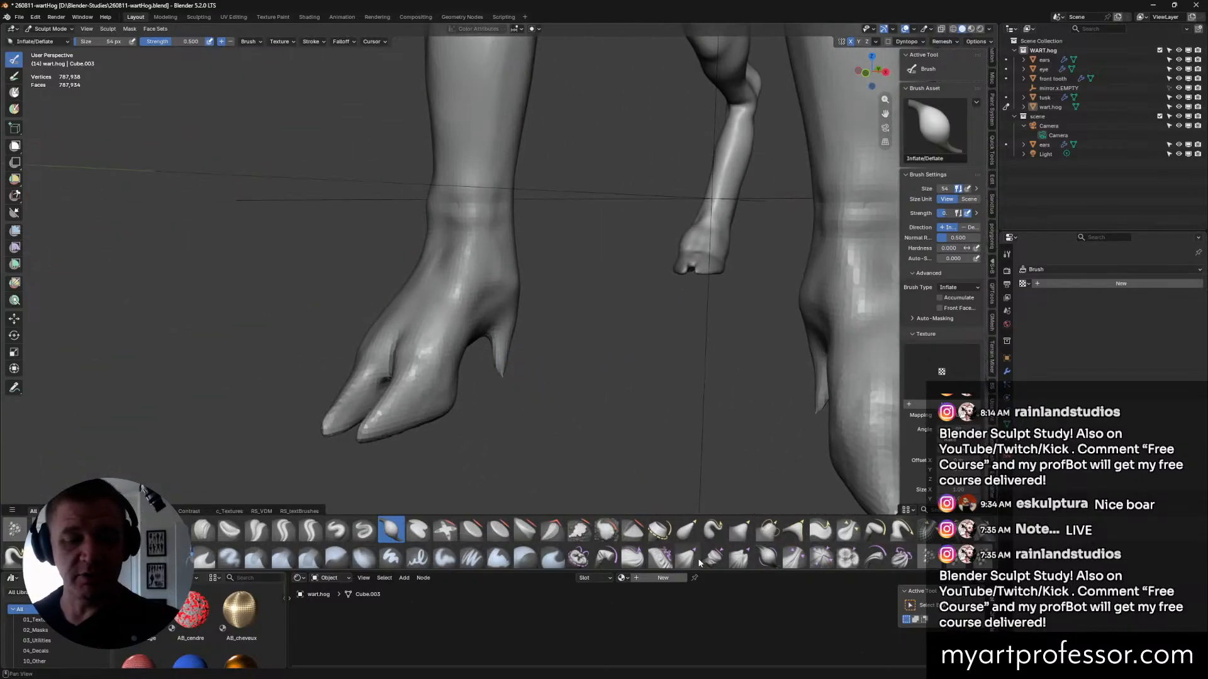
key(bracketright)
key(bracketright)
key(bracketright)
drag(498, 359, 497, 379)
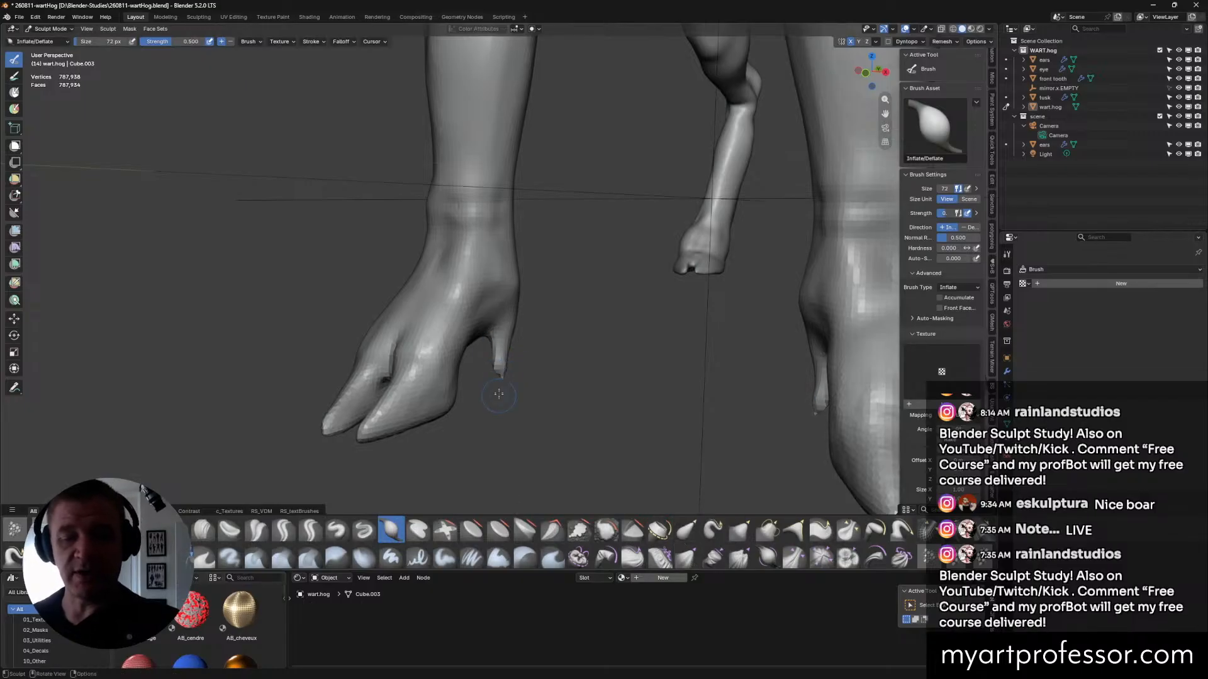
middle_drag(502, 382, 512, 372)
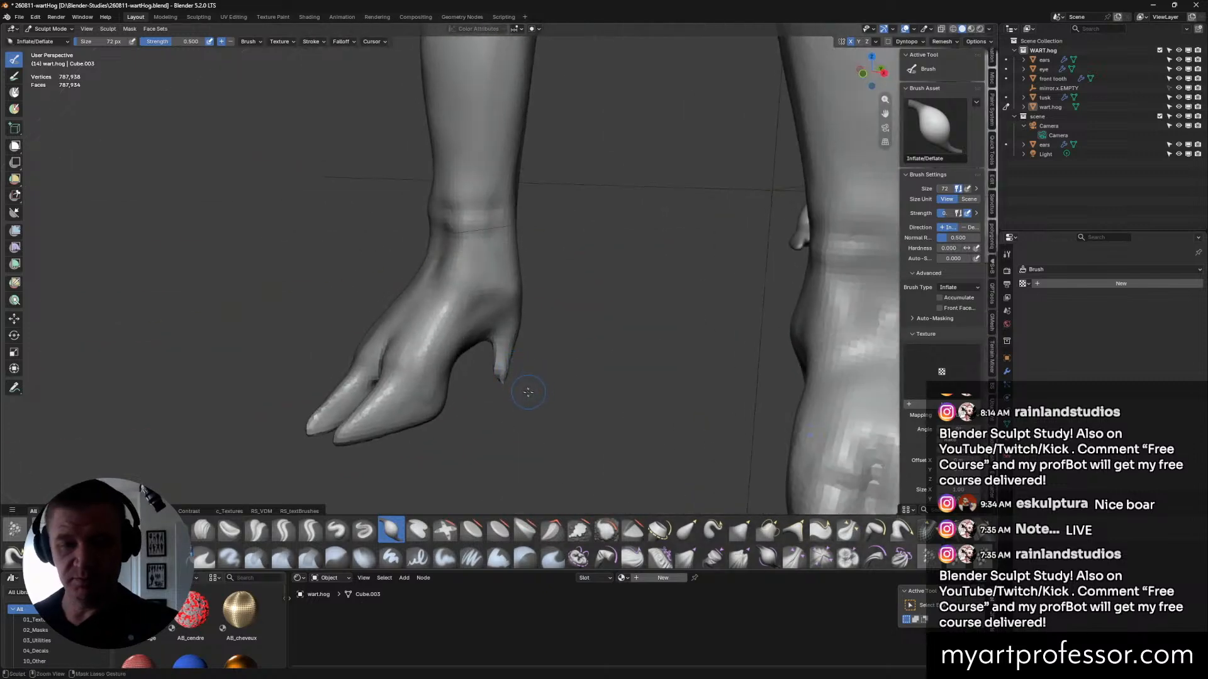
middle_drag(527, 367, 536, 334)
middle_drag(505, 378, 539, 299)
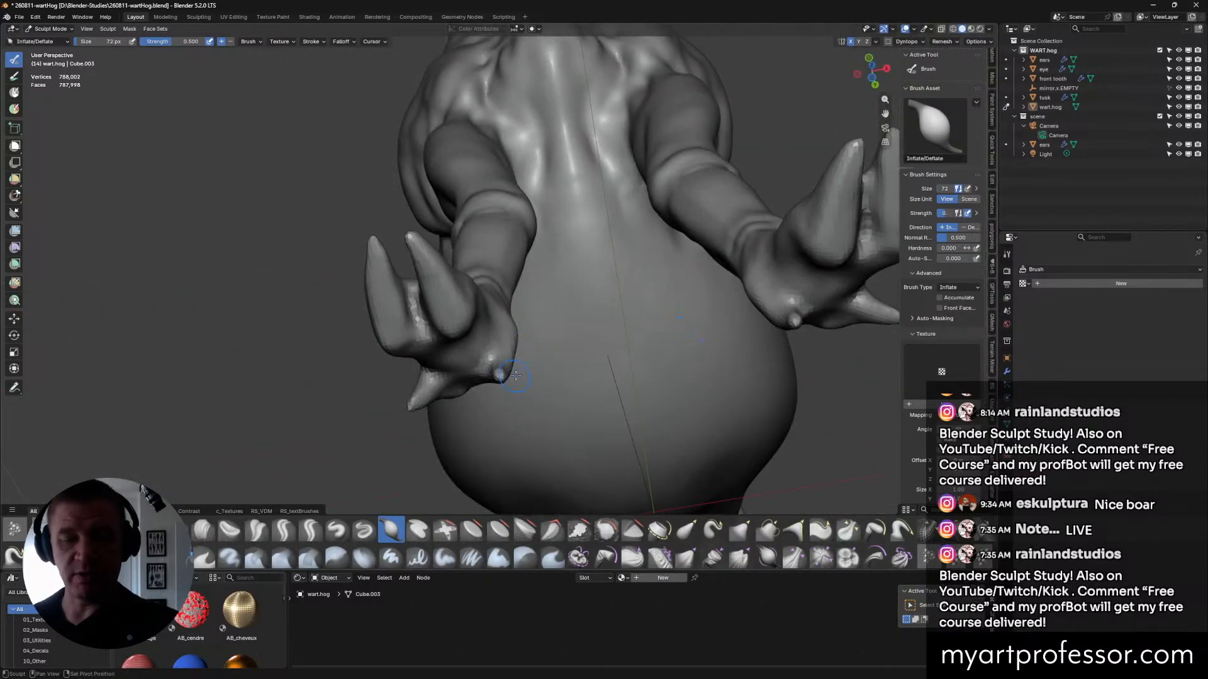
middle_drag(503, 378, 538, 346)
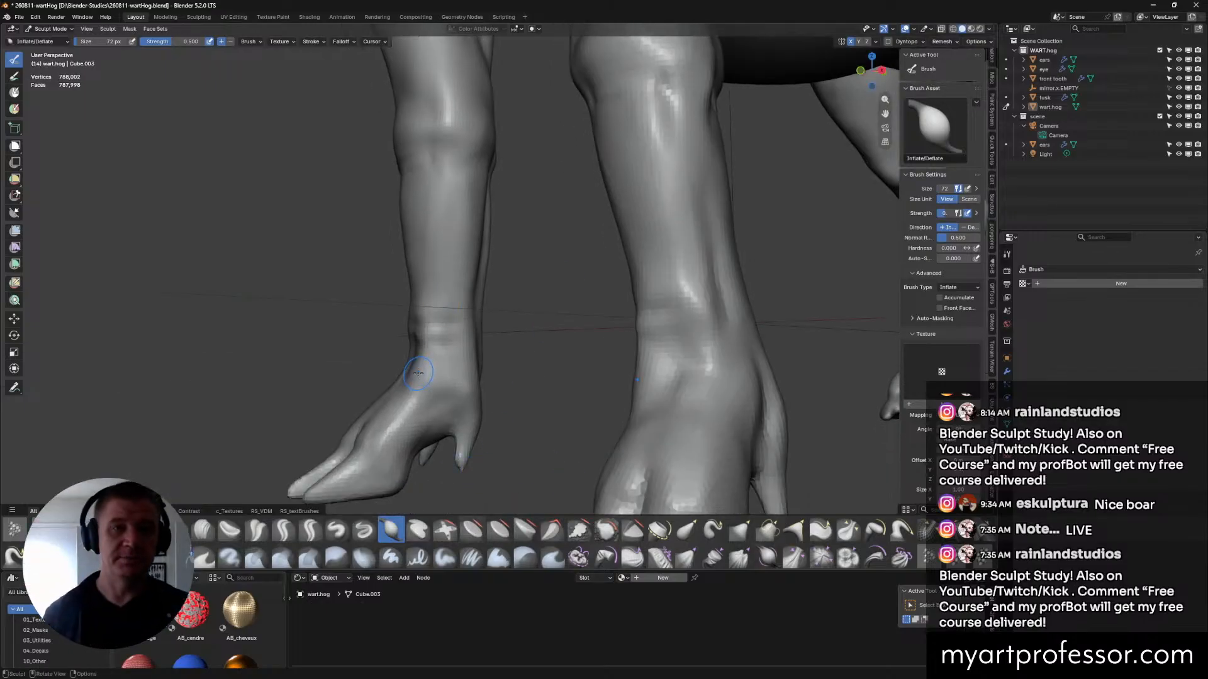
Carve the lower shoulder edge above the front leg with the Crease Sharp brush at 82 px.
scroll(758, 316, down, 4)
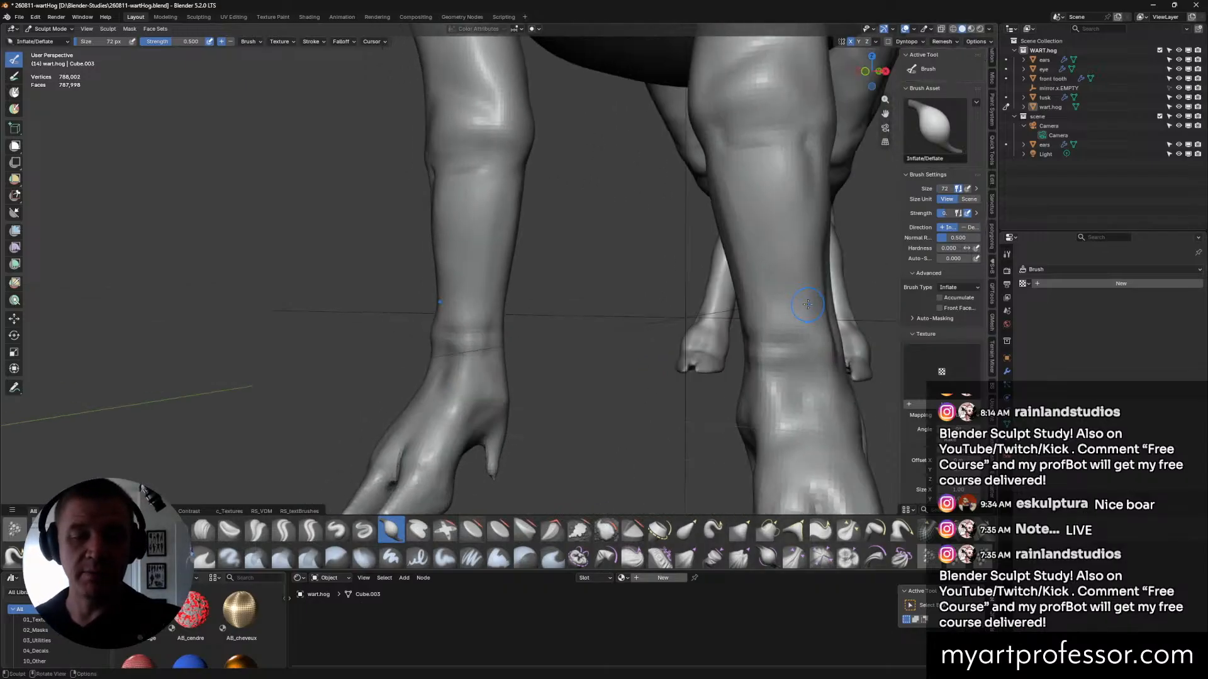
mouse_move(806, 358)
middle_down()
mouse_move(645, 387)
mouse_move(647, 340)
mouse_move(653, 395)
middle_up()
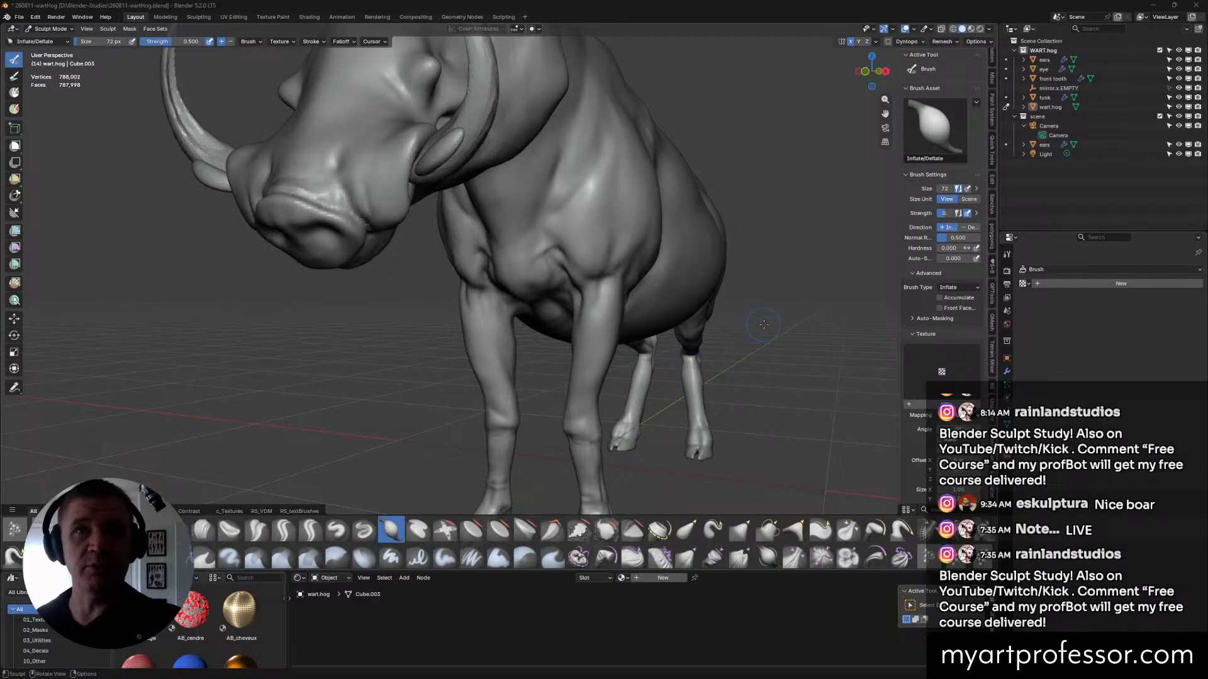
key(bracketright)
mouse_move(763, 337)
middle_down()
mouse_move(776, 347)
mouse_move(704, 327)
mouse_move(657, 351)
mouse_move(606, 323)
middle_up()
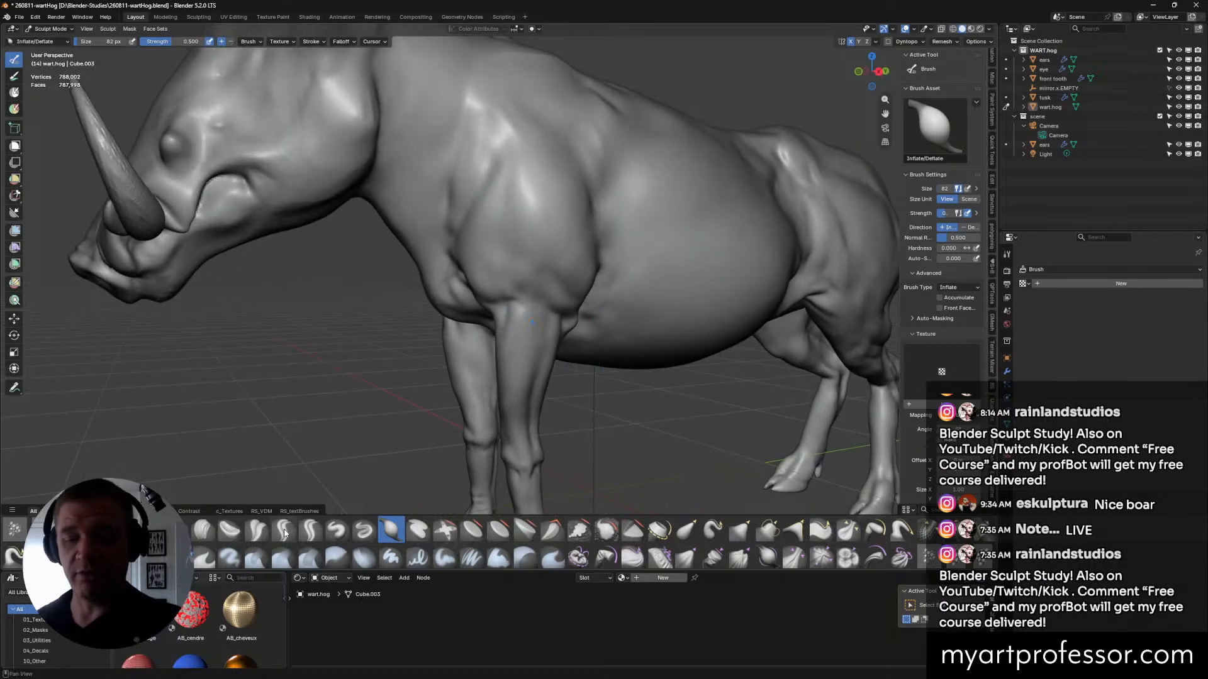
click(284, 531)
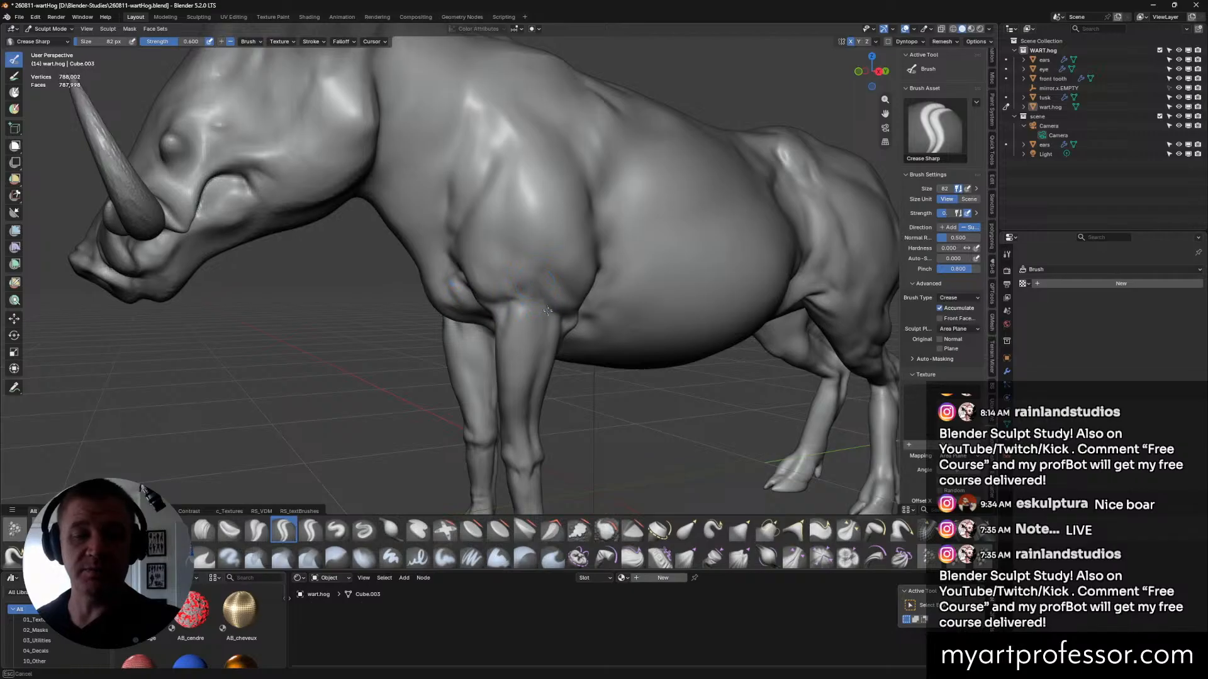
mouse_move(536, 282)
middle_down()
mouse_move(587, 268)
mouse_move(569, 272)
mouse_move(611, 288)
mouse_move(600, 304)
middle_up()
Build up the lower shoulder where it meets the front leg with the Draw brush at 82 px.
key(x)
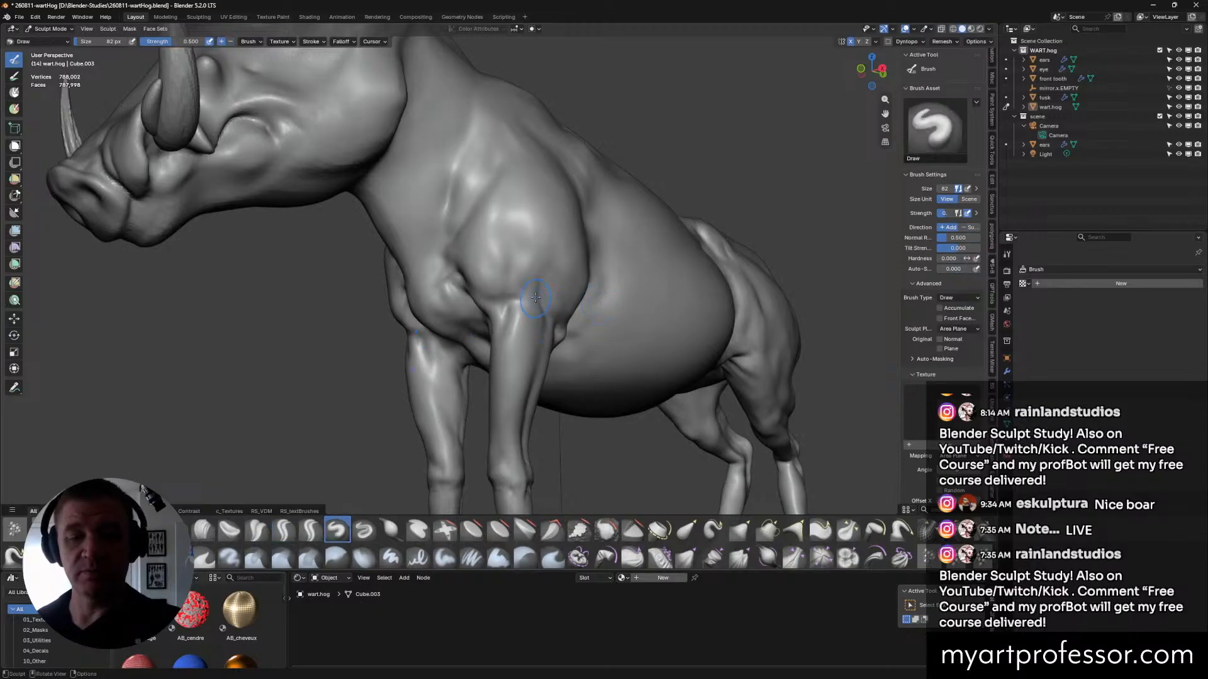
middle_drag(568, 343, 536, 320)
middle_drag(554, 275, 534, 304)
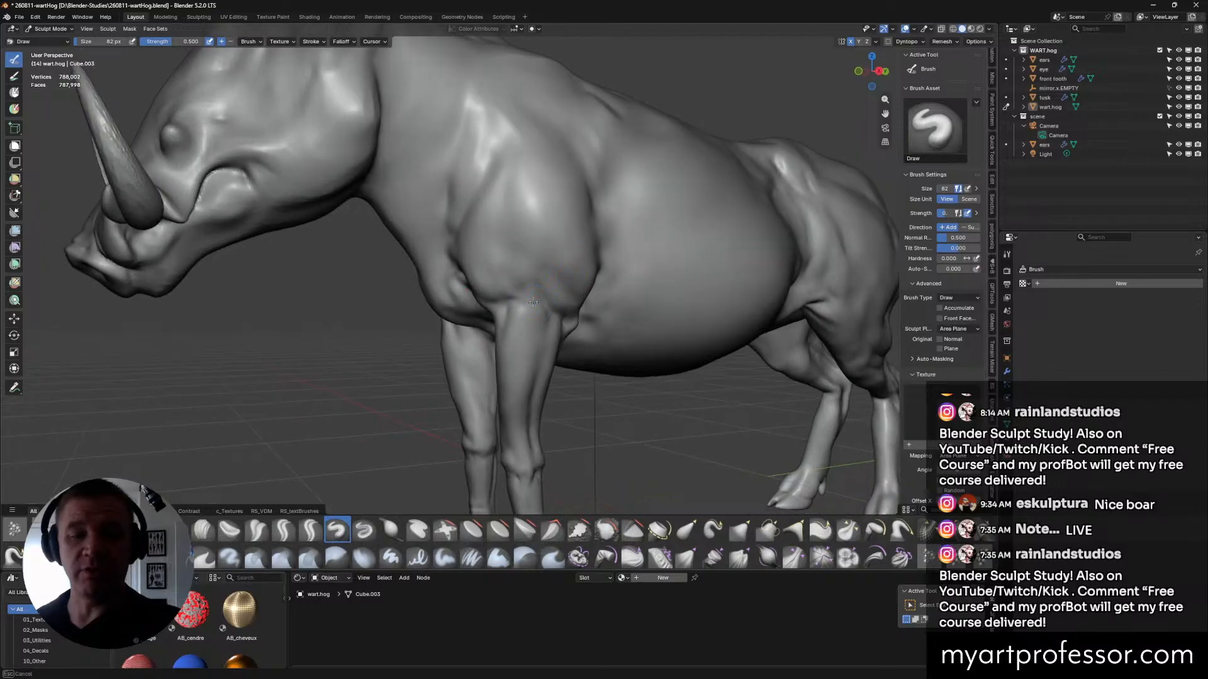
middle_drag(566, 267, 580, 304)
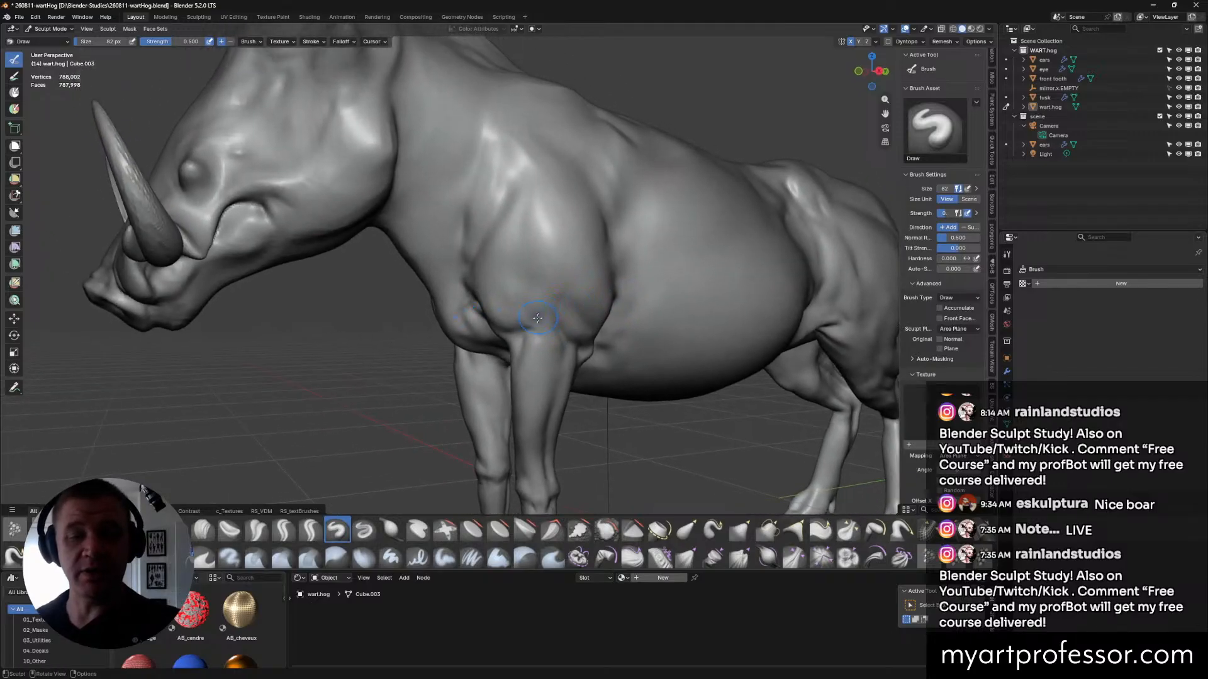
Cut a diagonal crease from the top of the front leg up into the lower shoulder muscle, using Crease Sharp at 58 px.
click(287, 534)
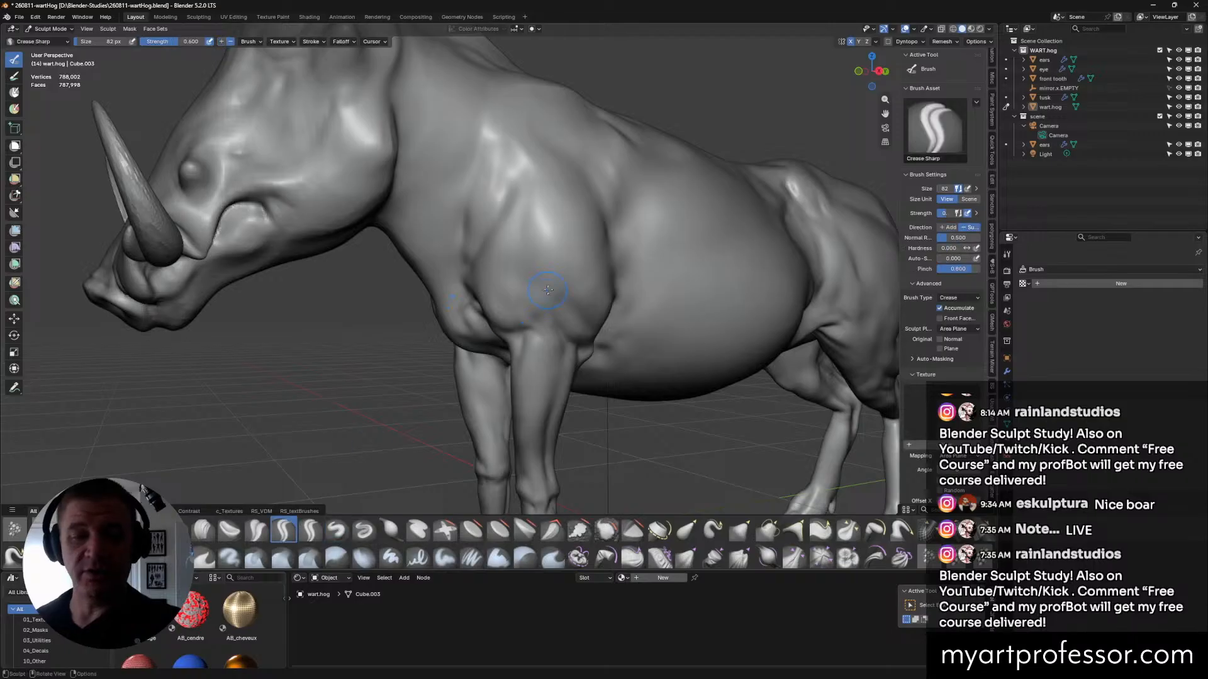
key(f)
click(544, 298)
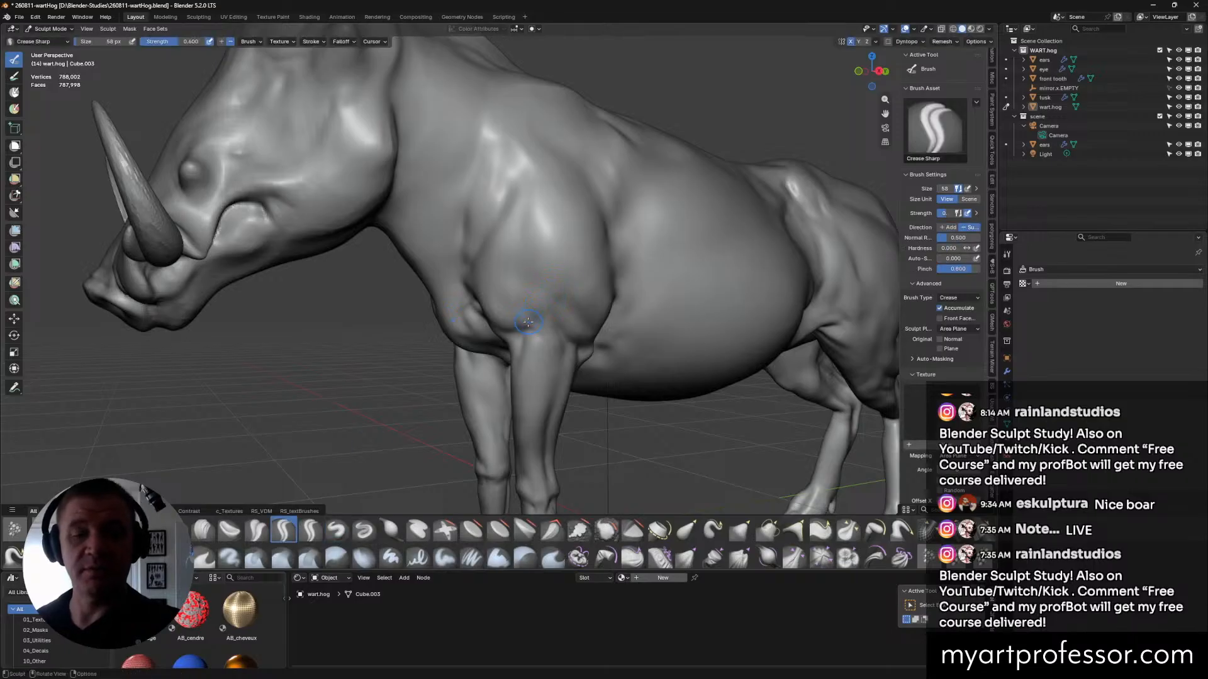
drag(527, 327, 565, 267)
drag(525, 328, 561, 275)
drag(518, 329, 562, 262)
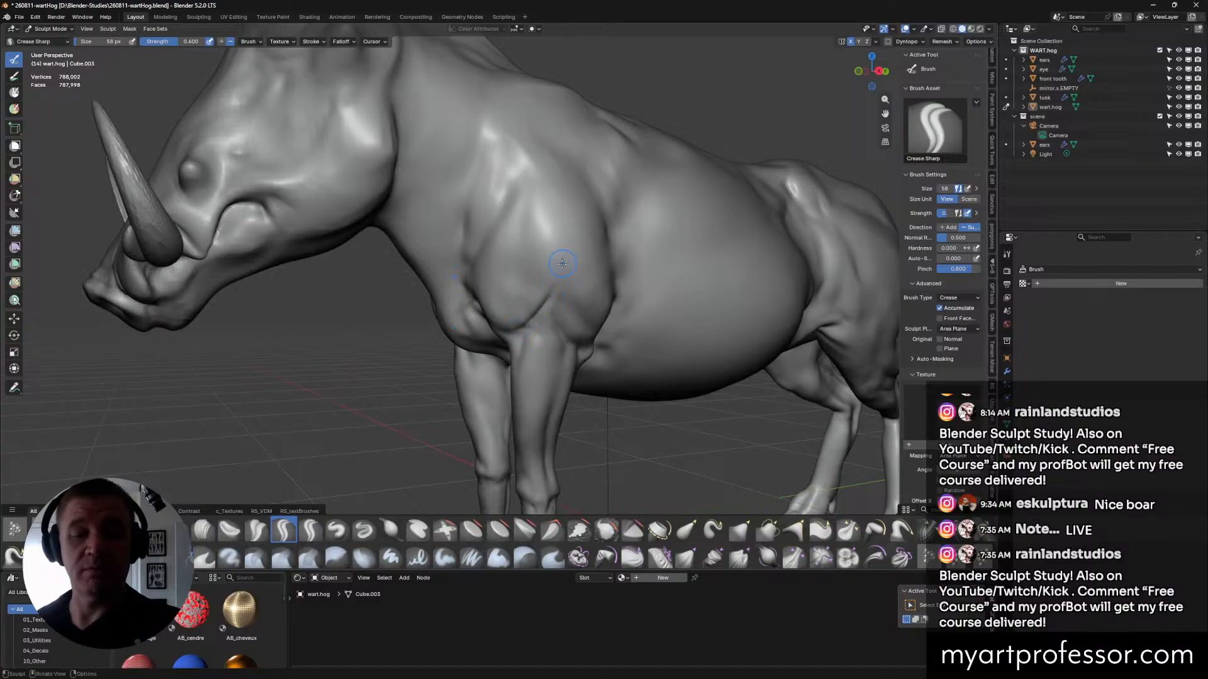
drag(531, 330, 559, 291)
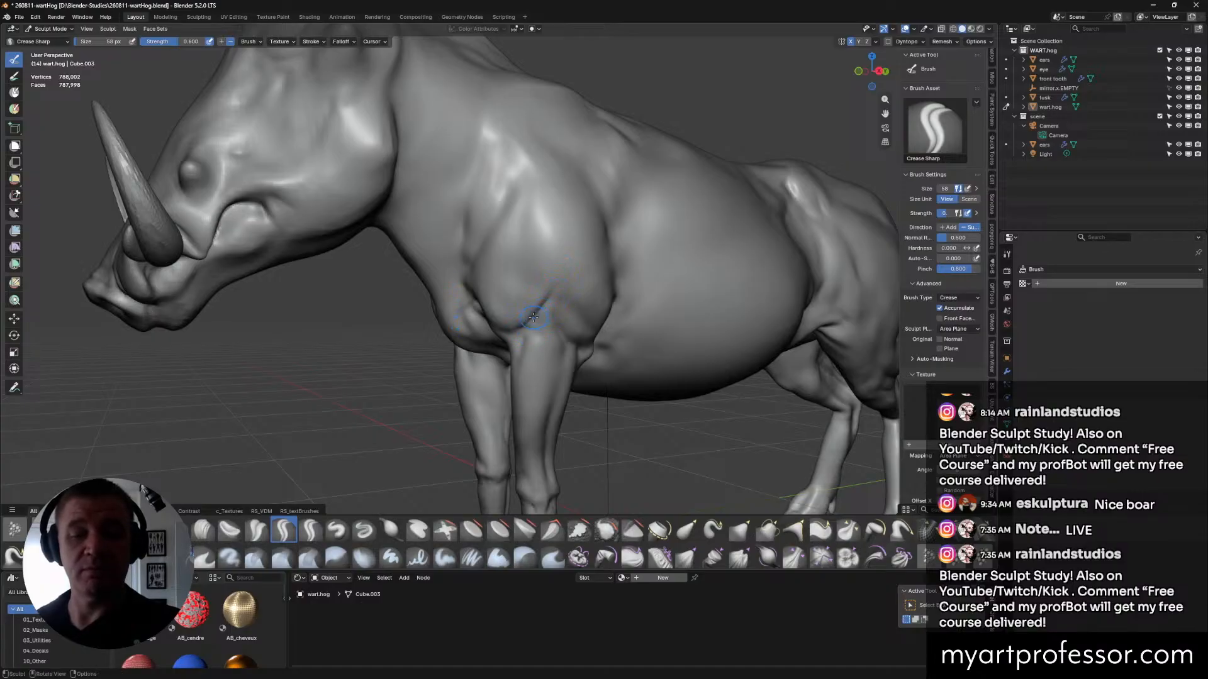
middle_drag(564, 291, 519, 341)
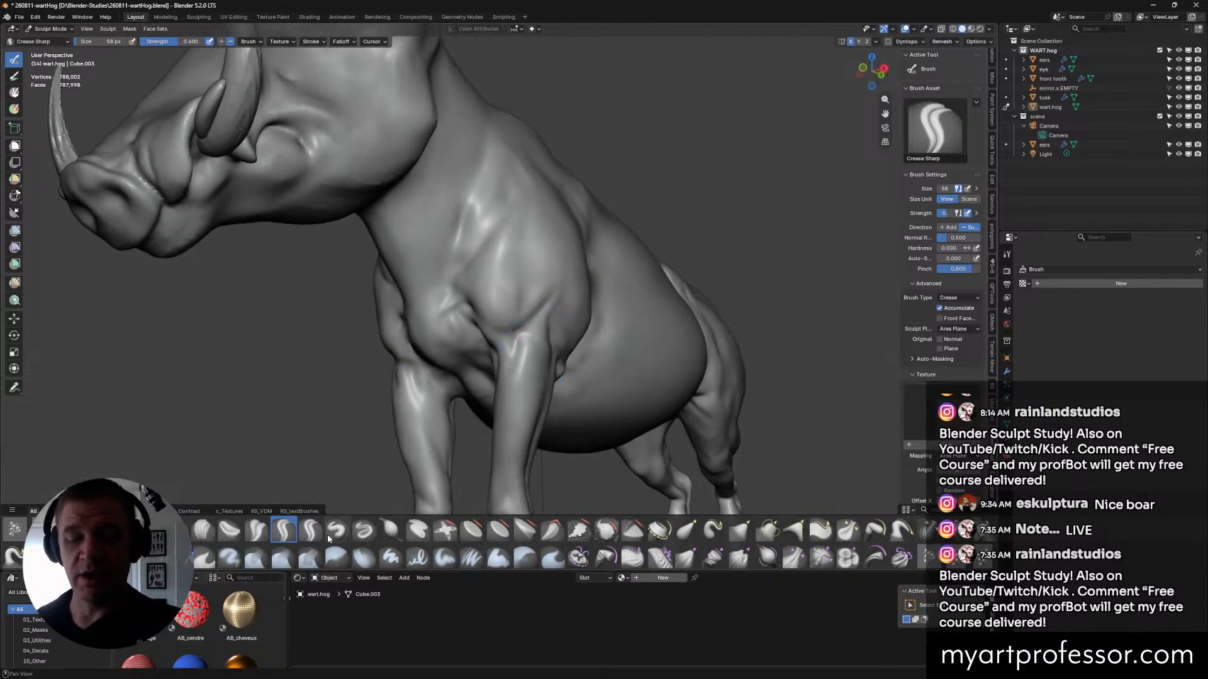
Build up the forms around the new shoulder crease and the top of the front leg with the Draw brush at 58 px.
click(335, 533)
key(f)
click(525, 334)
middle_drag(519, 337, 566, 336)
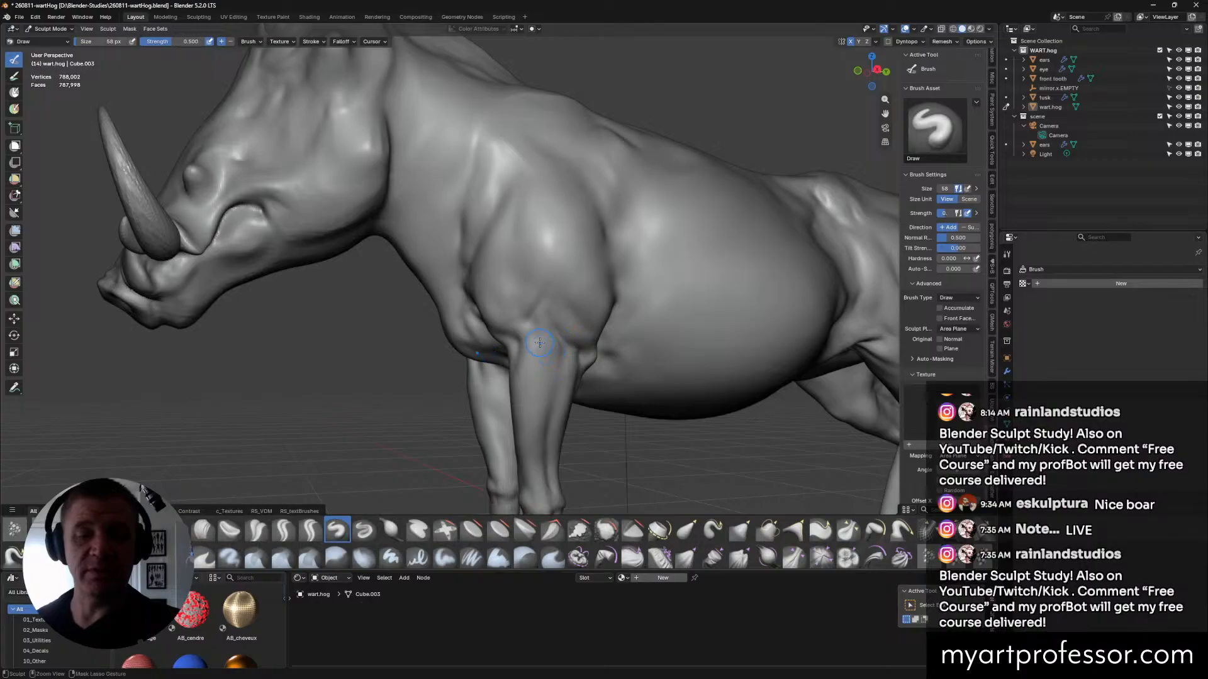
middle_drag(569, 296, 578, 320)
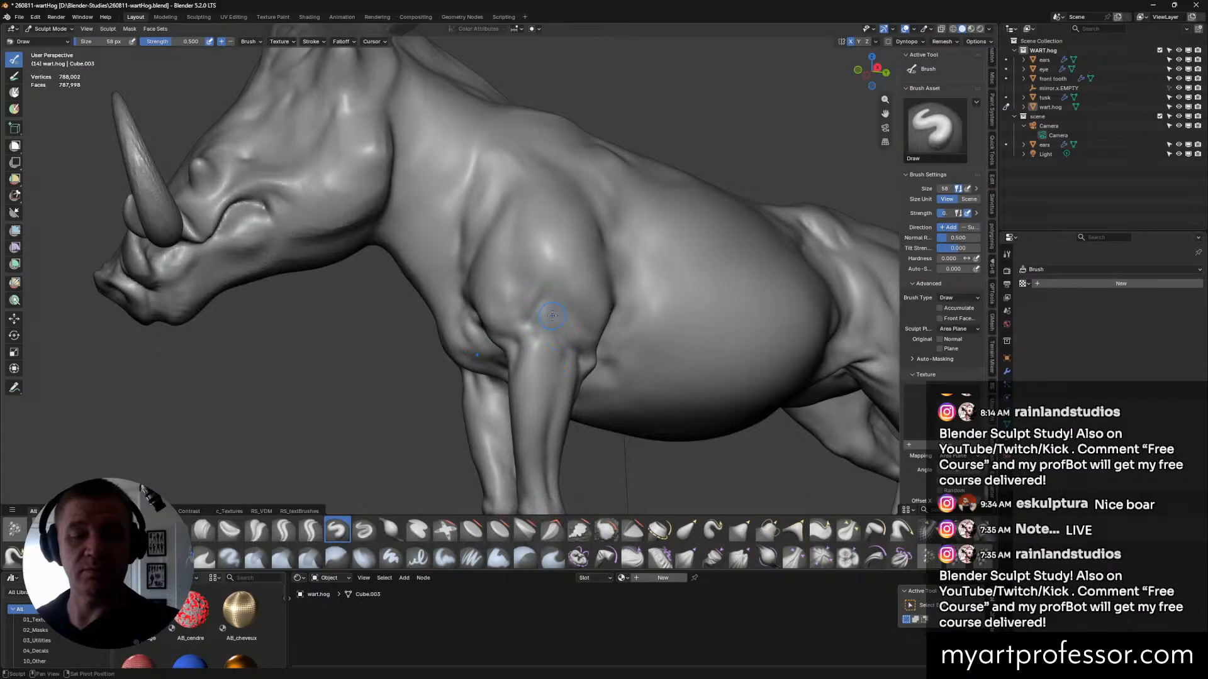
middle_drag(548, 318, 570, 364)
Shape muscle volume along the outer side of the front leg between elbow and knee with the Draw brush.
drag(554, 435, 575, 374)
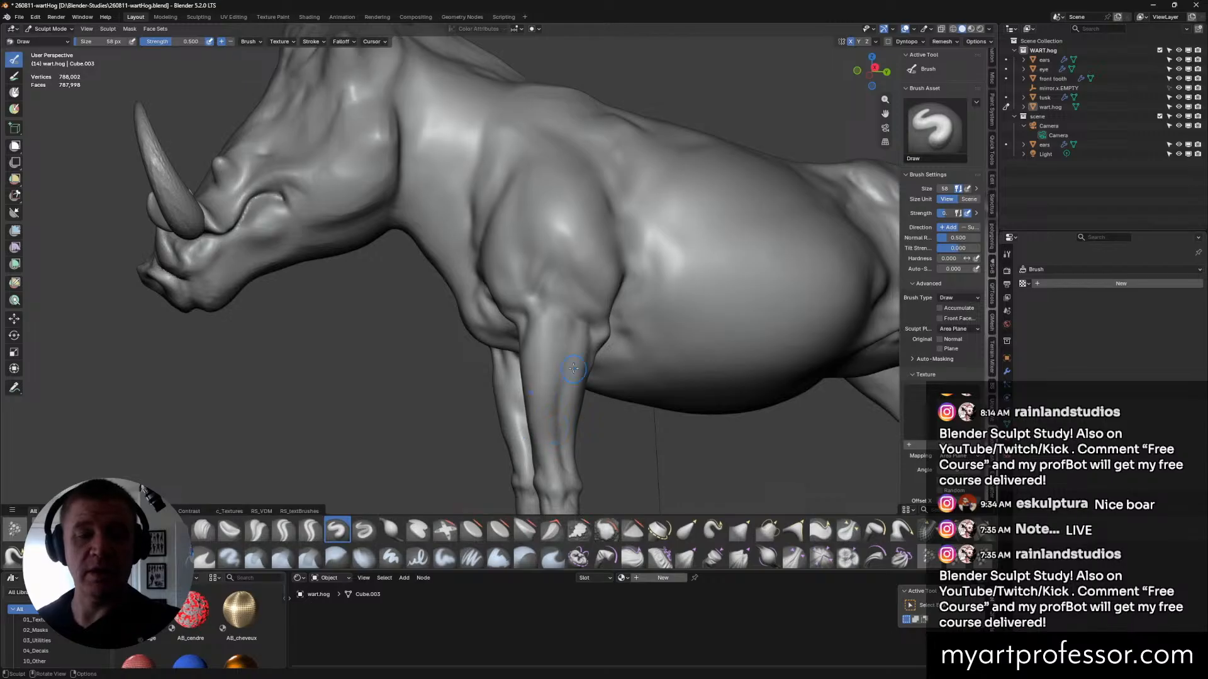
middle_drag(551, 429, 570, 329)
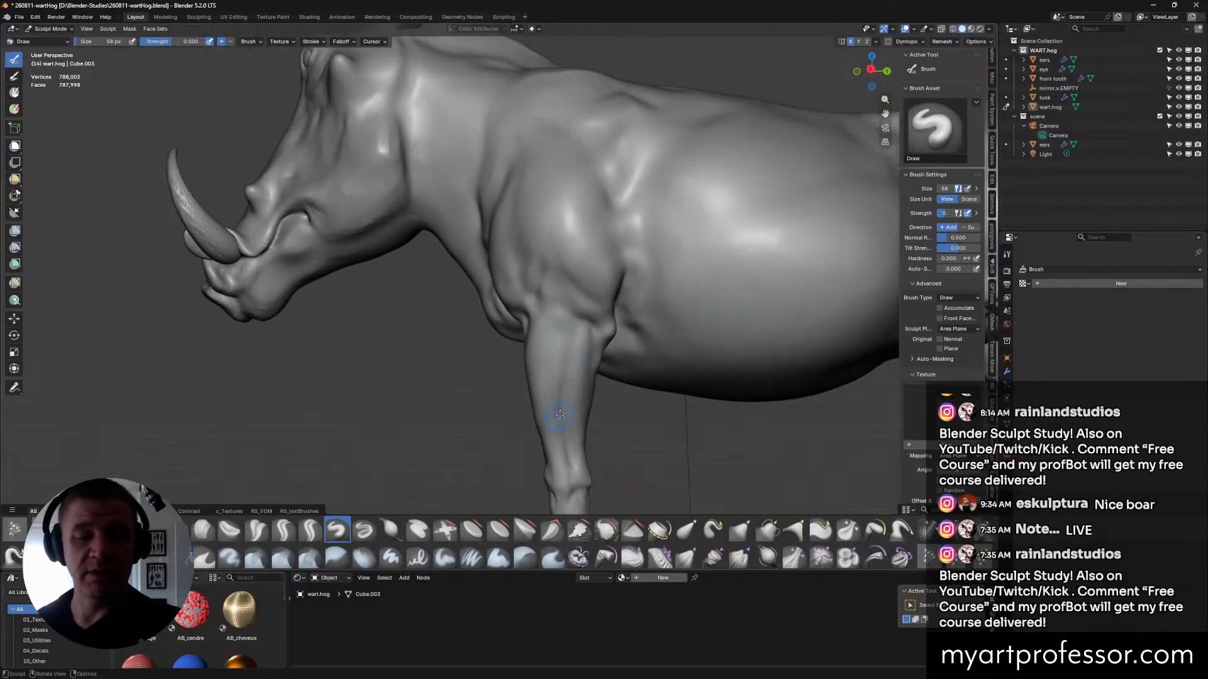
middle_drag(564, 416, 563, 339)
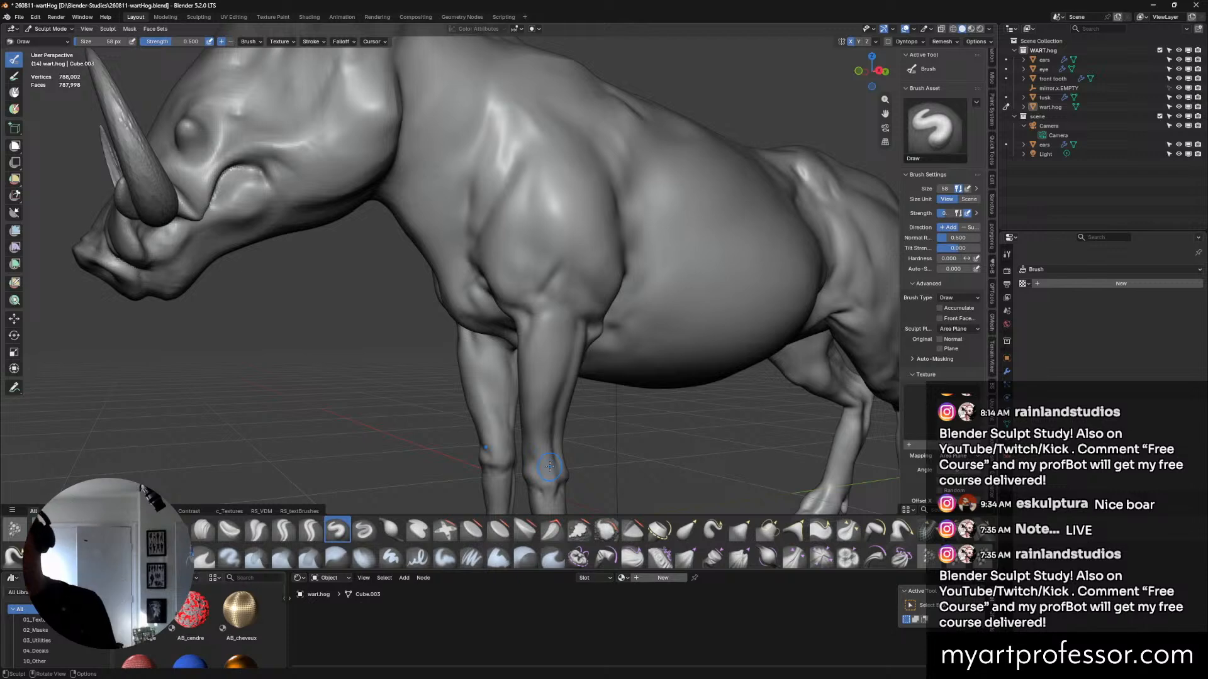
mouse_move(672, 412)
middle_down()
mouse_move(680, 356)
mouse_move(634, 370)
mouse_move(599, 405)
mouse_move(610, 413)
mouse_move(617, 373)
mouse_move(604, 377)
mouse_move(651, 405)
middle_up()
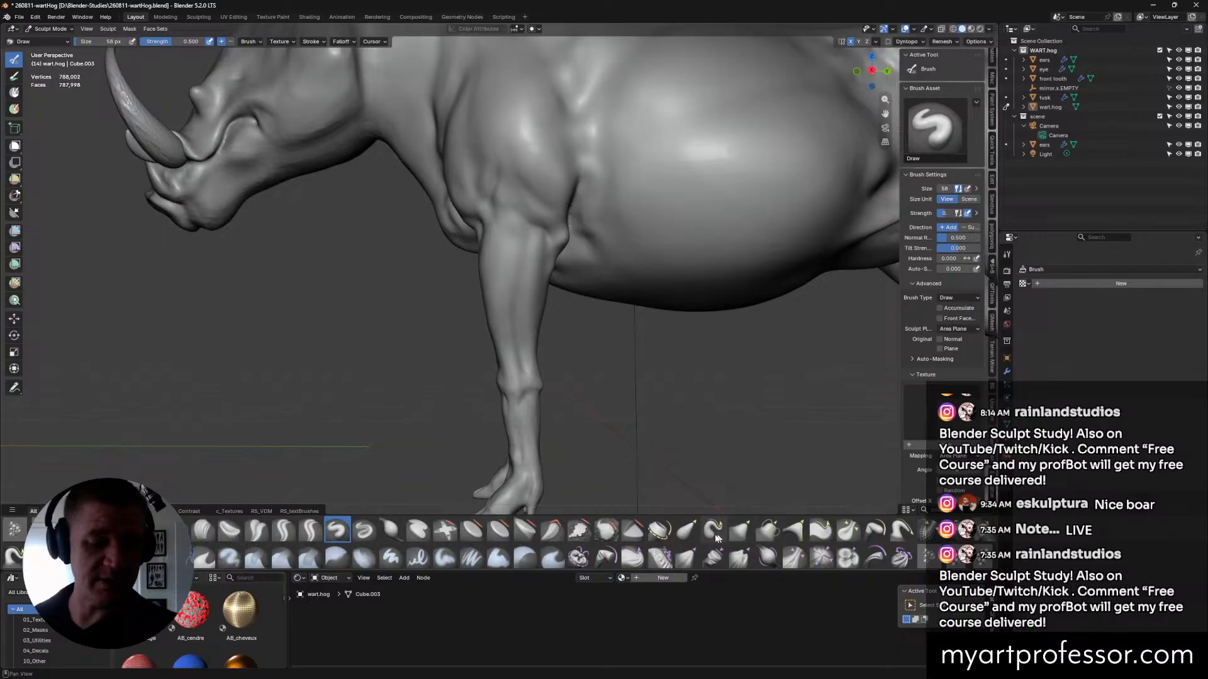
Adjust the silhouette of the front leg above the knee using the Grab brush at 112 px.
click(740, 530)
middle_drag(667, 410, 669, 404)
key(f)
click(675, 400)
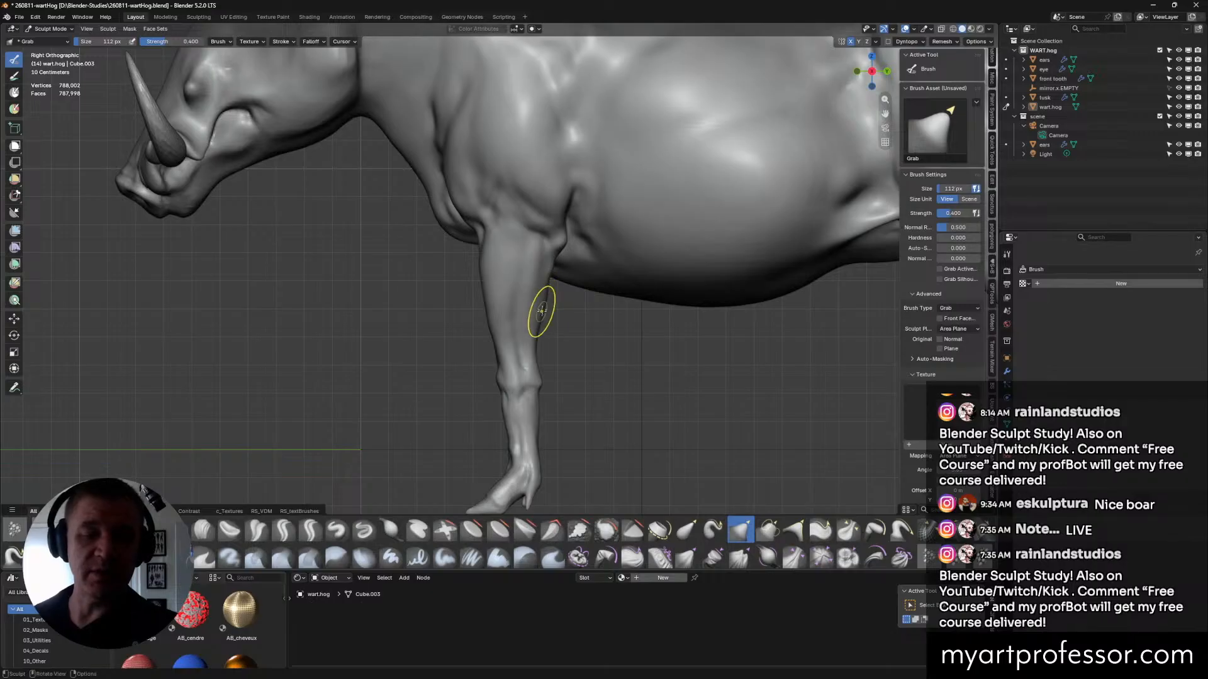
mouse_move(620, 391)
middle_down()
mouse_move(657, 414)
mouse_move(647, 369)
middle_up()
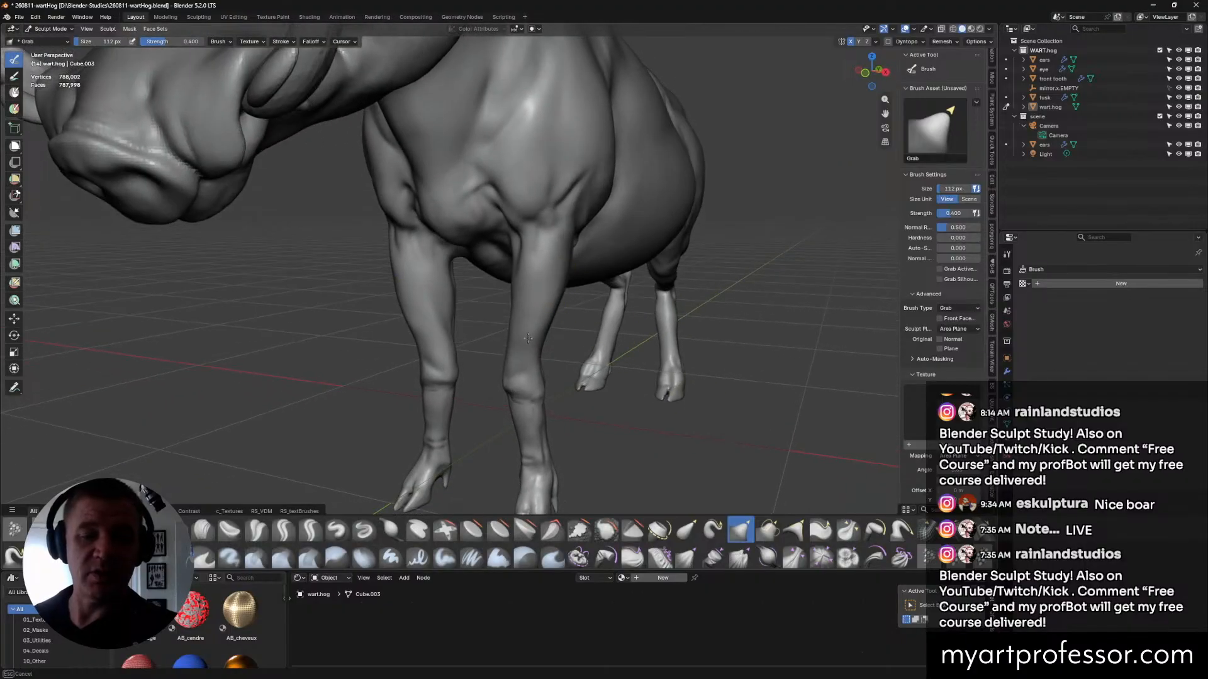
mouse_move(627, 313)
middle_down()
mouse_move(586, 313)
mouse_move(628, 332)
mouse_move(639, 265)
mouse_move(626, 262)
middle_up()
Build up the fold between the chest and the front shoulder with the Draw brush at 74 px.
click(336, 530)
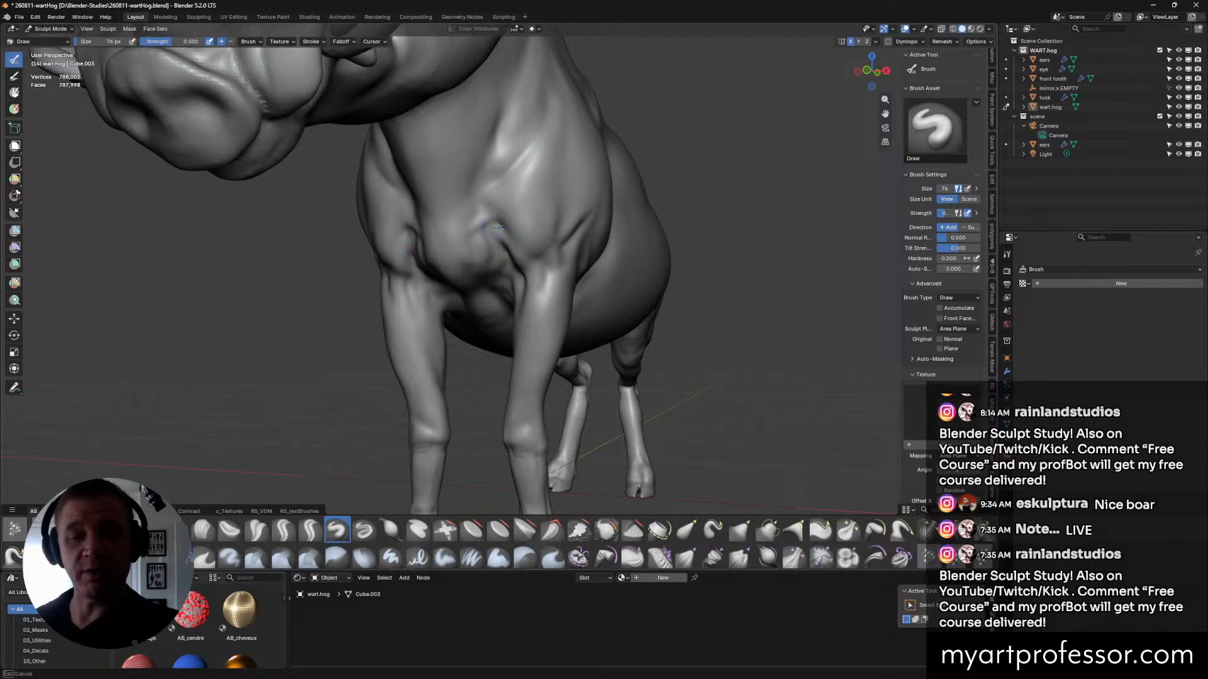
middle_drag(498, 228, 529, 250)
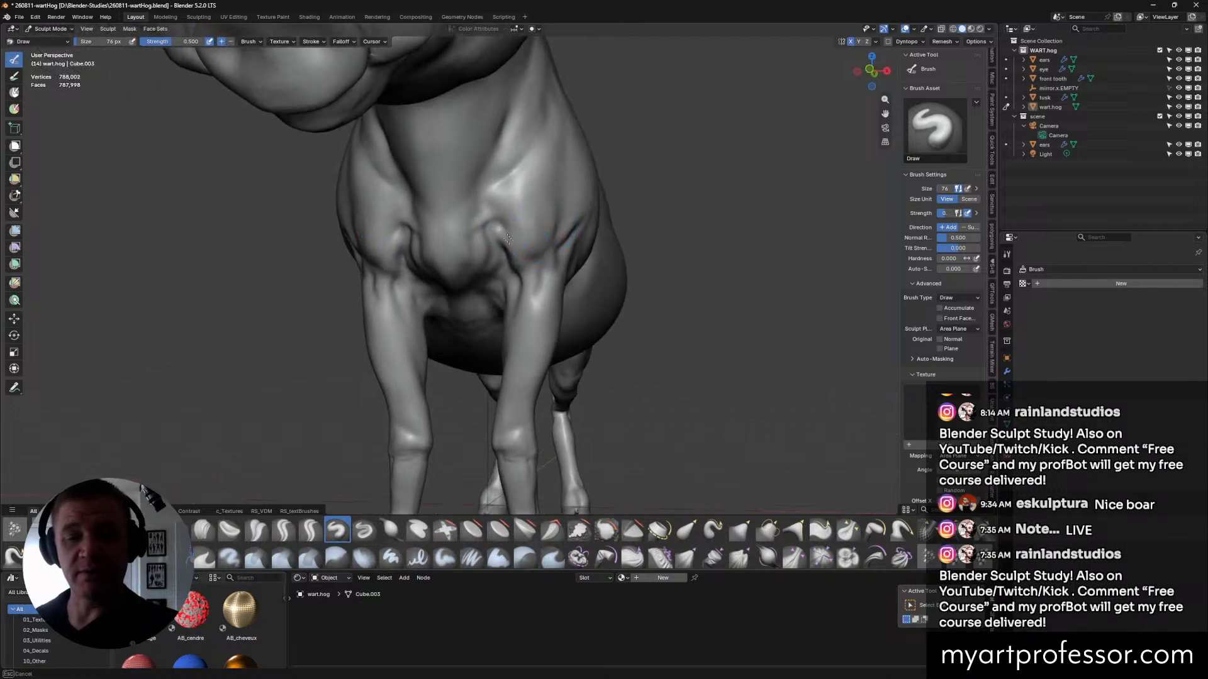
drag(496, 243, 513, 271)
middle_drag(497, 236, 496, 244)
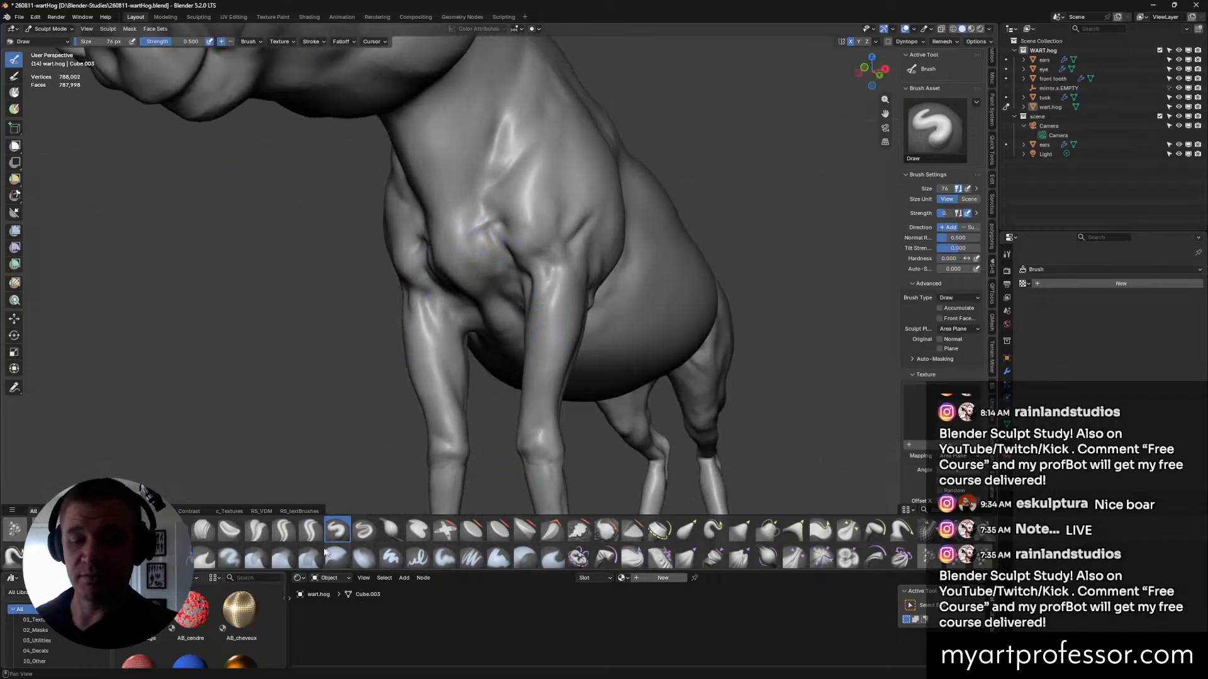
Crease the lower chest between the front legs with the Crease Sharp brush at 74 px.
click(283, 530)
mouse_move(465, 284)
middle_down()
mouse_move(532, 240)
mouse_move(474, 231)
middle_up()
mouse_move(463, 288)
middle_down()
mouse_move(484, 285)
mouse_move(463, 292)
mouse_move(478, 300)
middle_up()
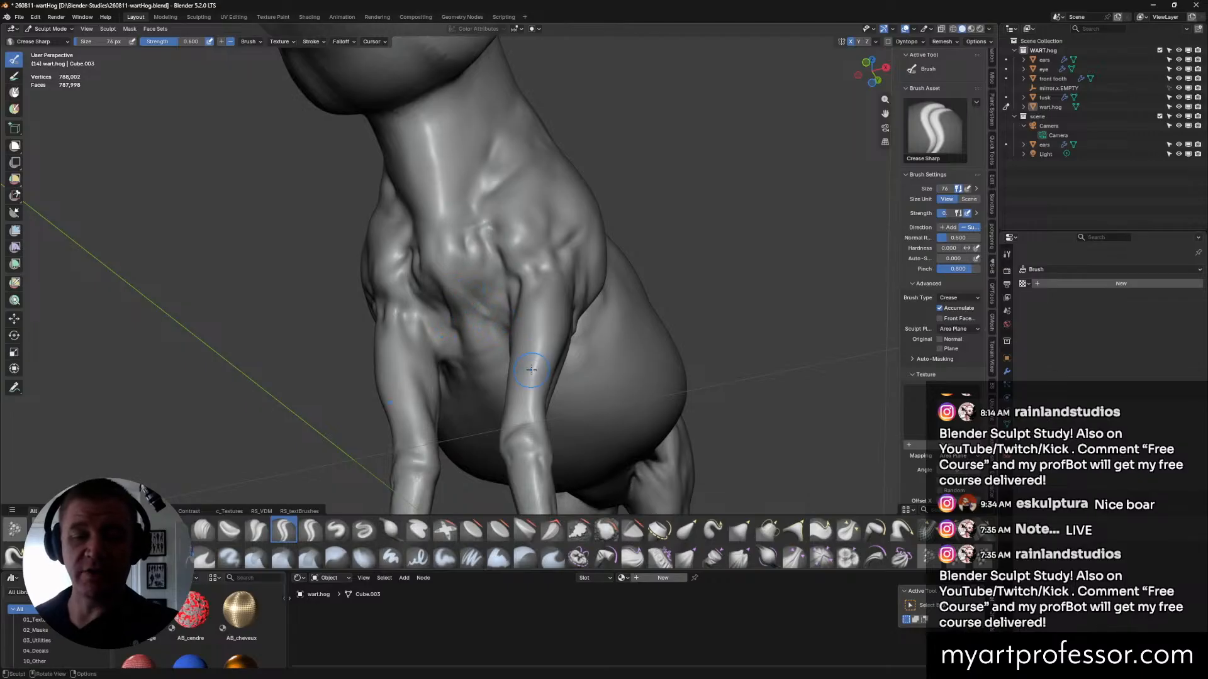
mouse_move(532, 369)
middle_down()
mouse_move(523, 325)
mouse_move(550, 313)
mouse_move(508, 328)
mouse_move(548, 340)
mouse_move(548, 300)
mouse_move(578, 287)
mouse_move(512, 303)
mouse_move(534, 316)
mouse_move(512, 314)
mouse_move(508, 332)
mouse_move(528, 341)
mouse_move(530, 316)
mouse_move(576, 335)
mouse_move(529, 292)
mouse_move(579, 428)
mouse_move(546, 402)
mouse_move(505, 324)
mouse_move(481, 320)
mouse_move(515, 337)
mouse_move(487, 336)
mouse_move(503, 351)
mouse_move(588, 358)
mouse_move(609, 317)
mouse_move(522, 301)
middle_up()
Refine the fold behind the shoulder and elbow with the Draw brush at 44 px, deepening it with Draw Sharp.
click(337, 530)
key(f)
click(559, 308)
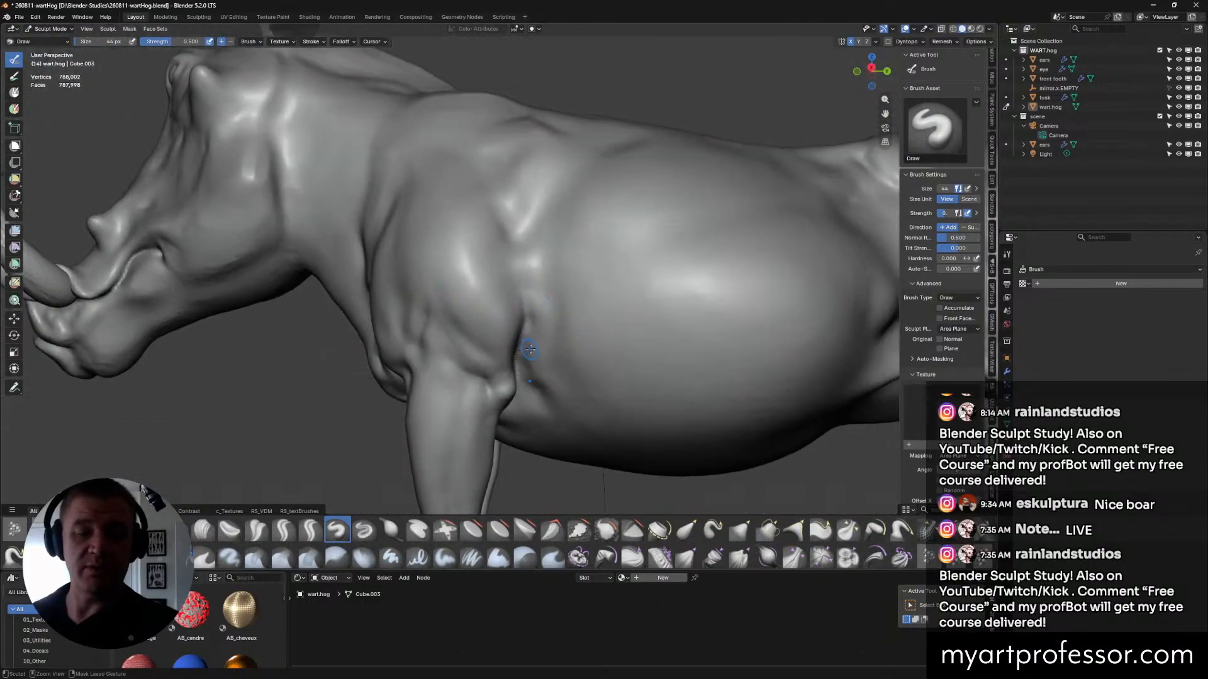
click(364, 530)
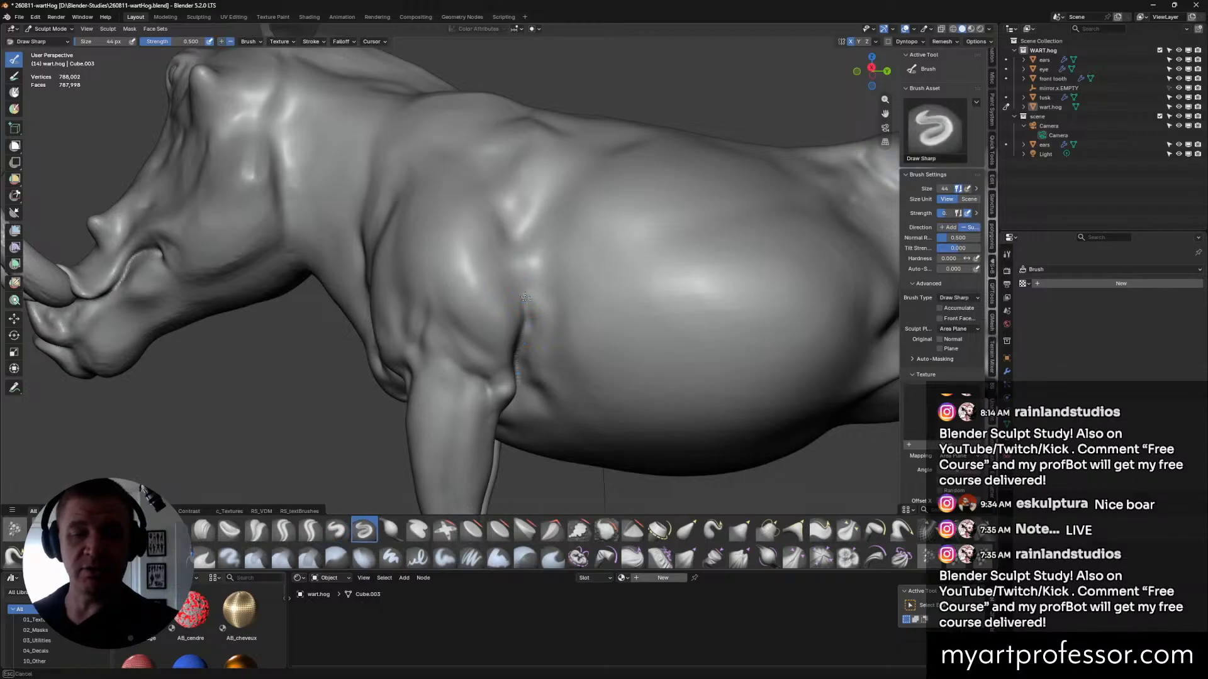
middle_drag(526, 326, 597, 376)
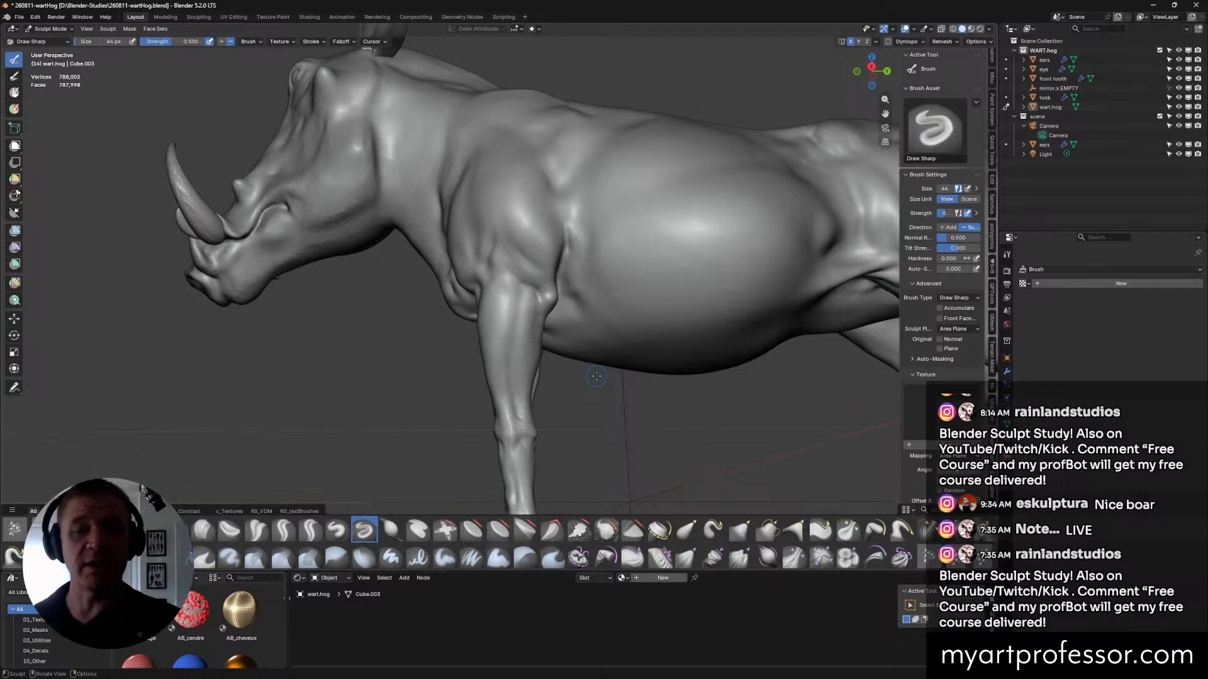
Crease the inner side of the far hind leg above the hock with the Crease Sharp brush at 102 px.
middle_drag(686, 443, 684, 369)
scroll(628, 134, up, 5)
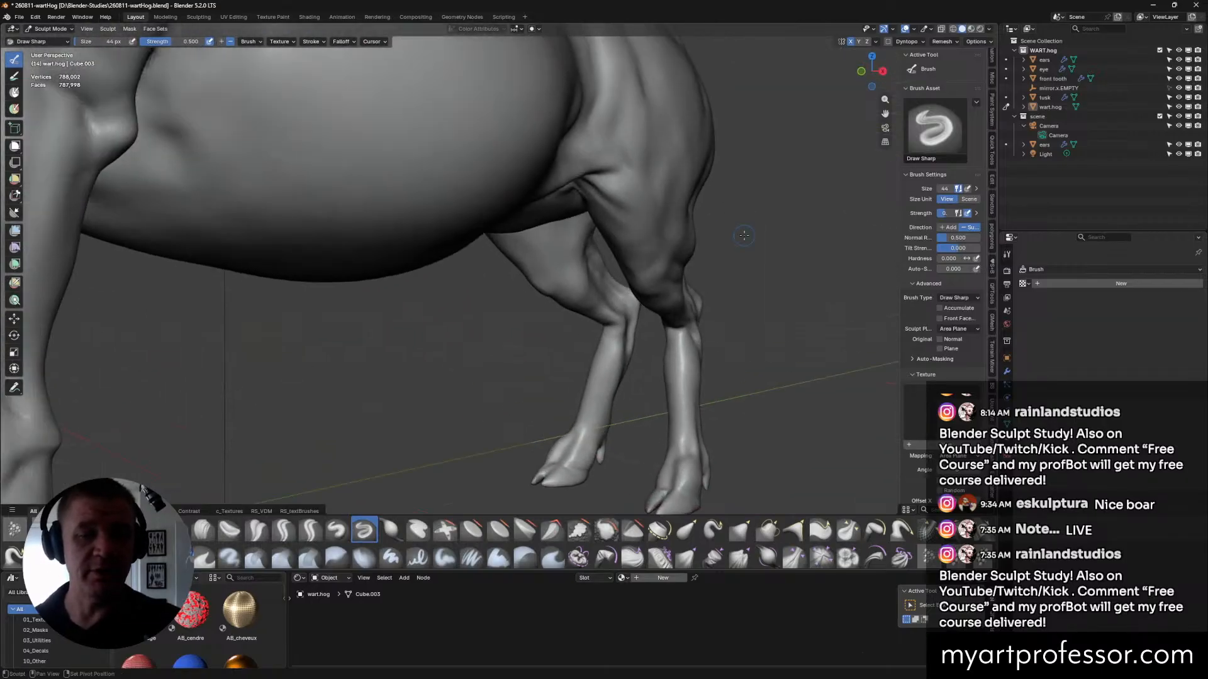
middle_drag(627, 133, 634, 156)
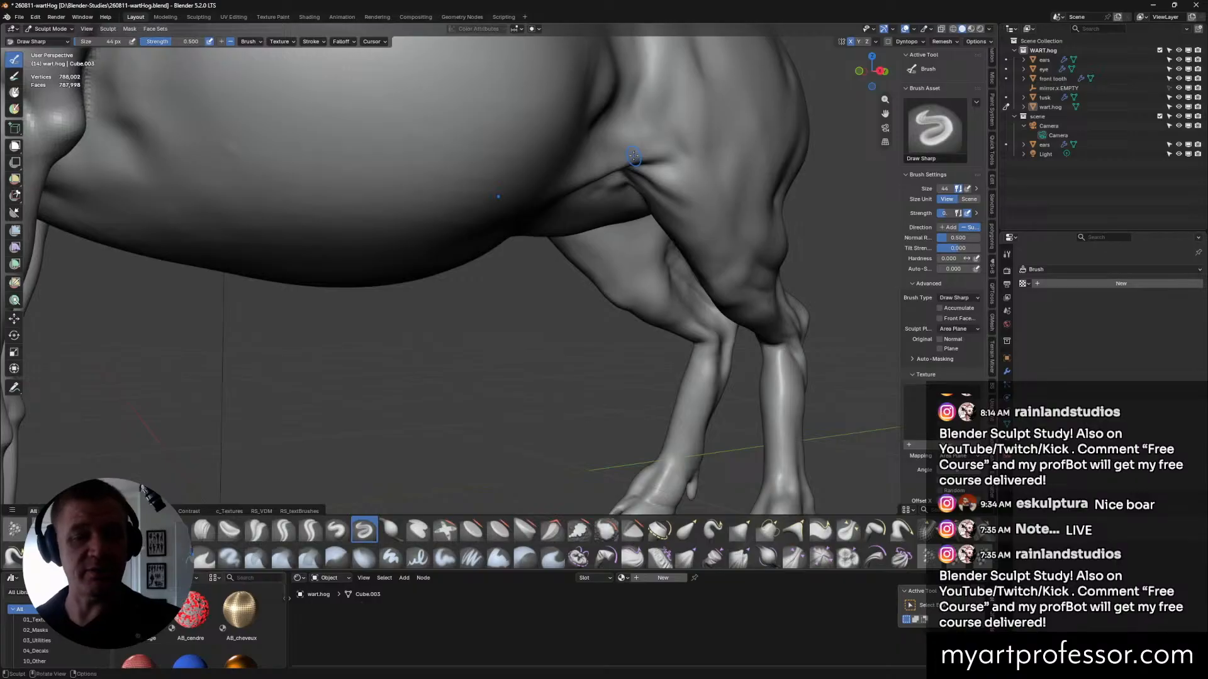
mouse_move(713, 244)
middle_down()
mouse_move(692, 281)
mouse_move(626, 272)
middle_up()
click(284, 530)
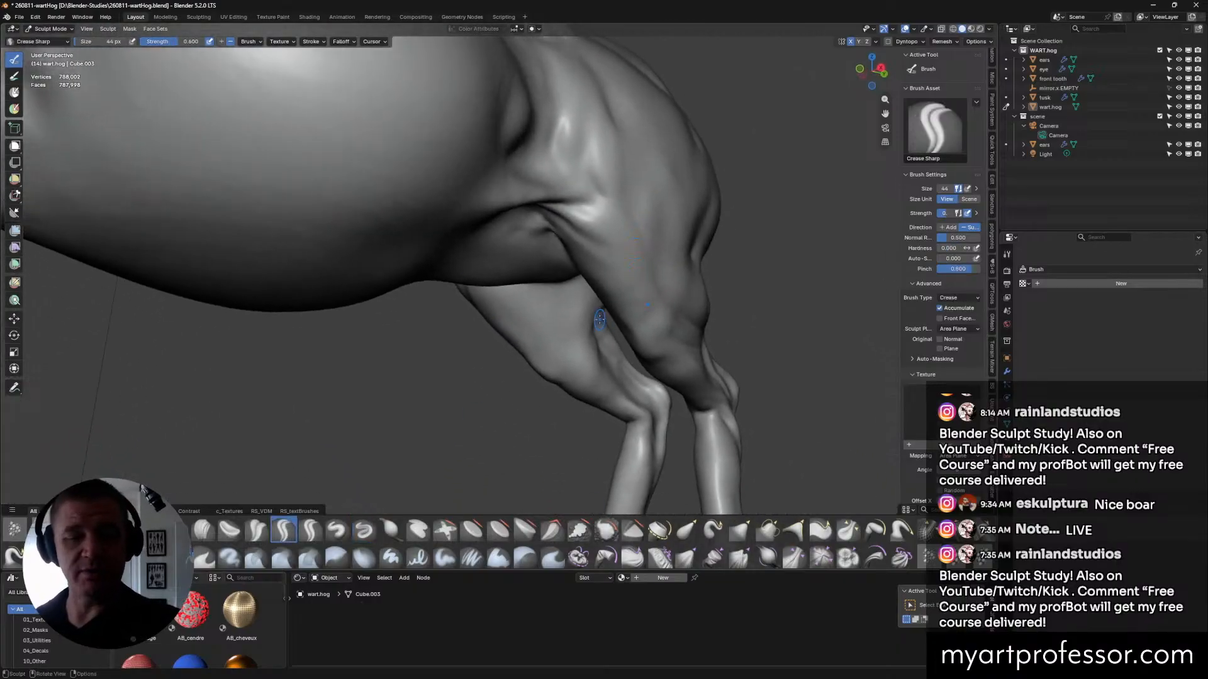
key(f)
click(601, 319)
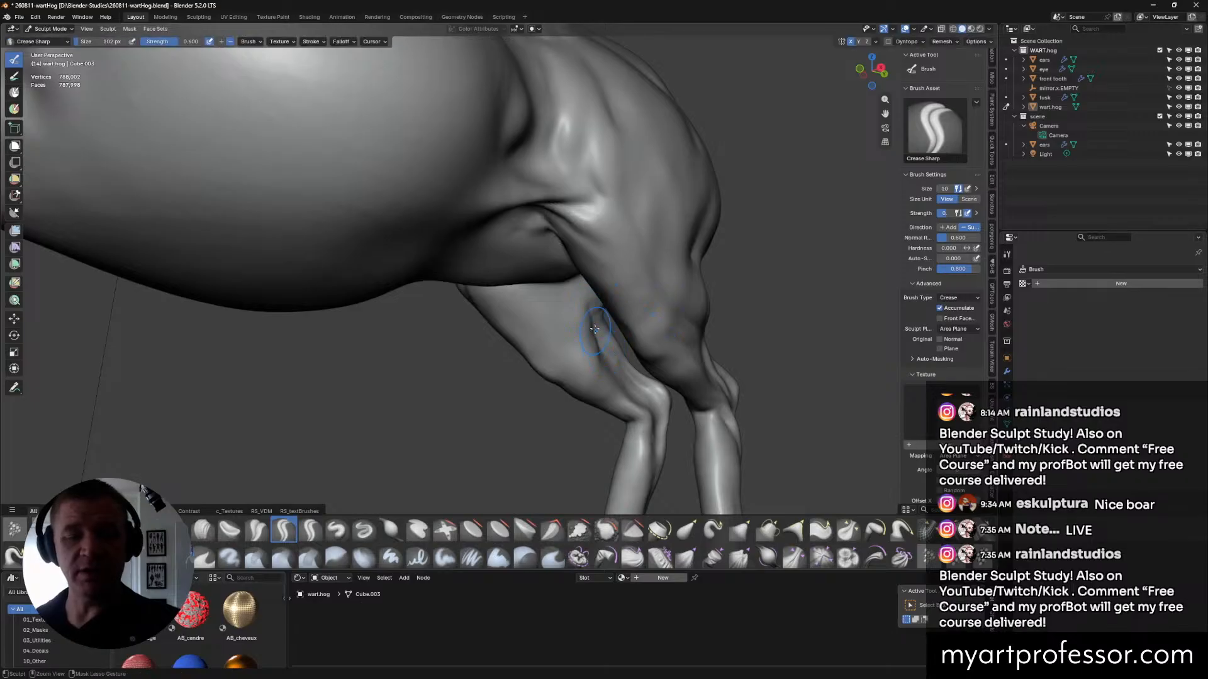
mouse_move(600, 342)
middle_down()
mouse_move(599, 360)
mouse_move(594, 338)
mouse_move(616, 338)
mouse_move(626, 313)
middle_up()
Build up the muscle forms on the far hind leg's inner thigh with the Draw brush at 40 px.
click(337, 530)
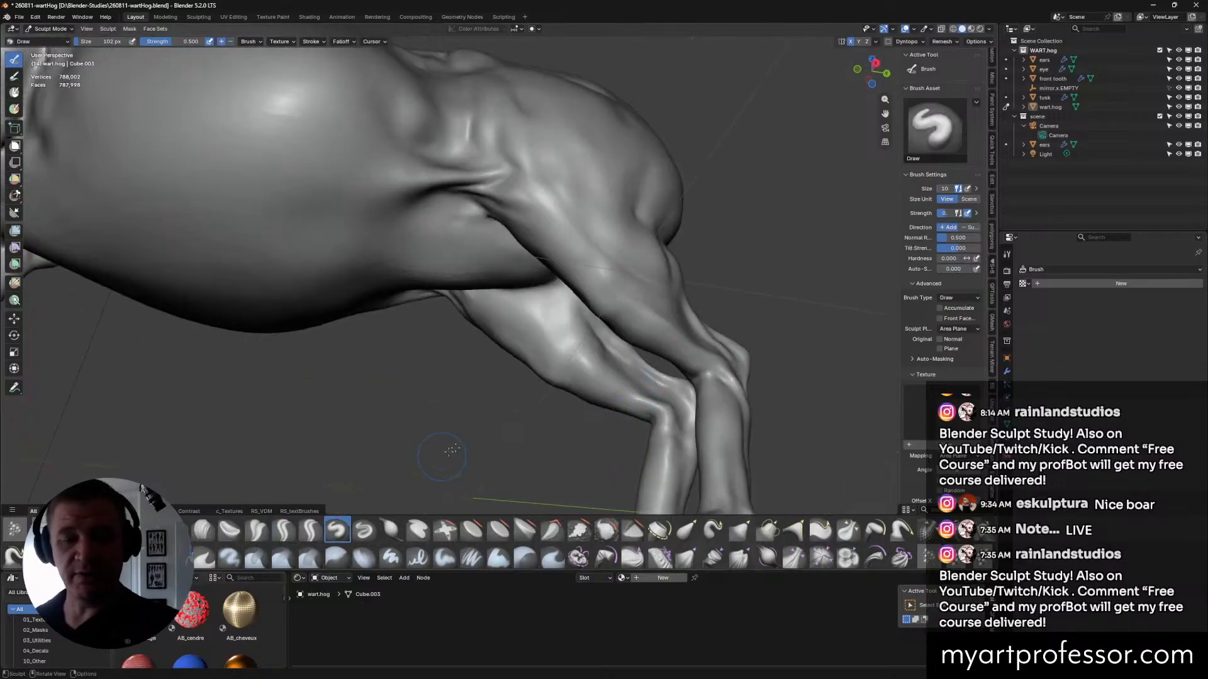
key(bracketleft)
key(bracketleft)
key(bracketleft)
key(bracketleft)
mouse_move(602, 354)
middle_down()
mouse_move(588, 317)
mouse_move(541, 305)
middle_up()
key(f)
click(550, 311)
middle_drag(542, 293, 538, 291)
middle_drag(591, 346, 637, 366)
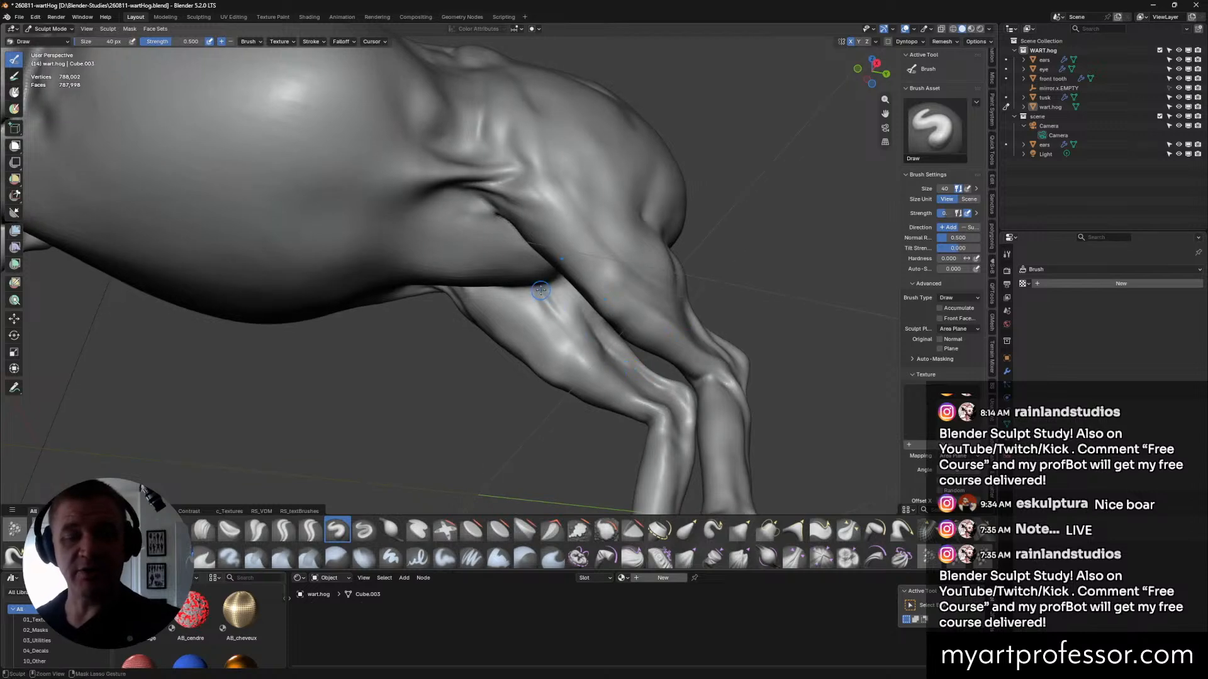
Broaden the inner thigh muscles near the belly with the Draw brush at 68 px.
mouse_move(562, 317)
middle_down()
mouse_move(616, 353)
mouse_move(618, 374)
mouse_move(579, 376)
middle_up()
key(f)
click(545, 313)
key(f)
click(526, 292)
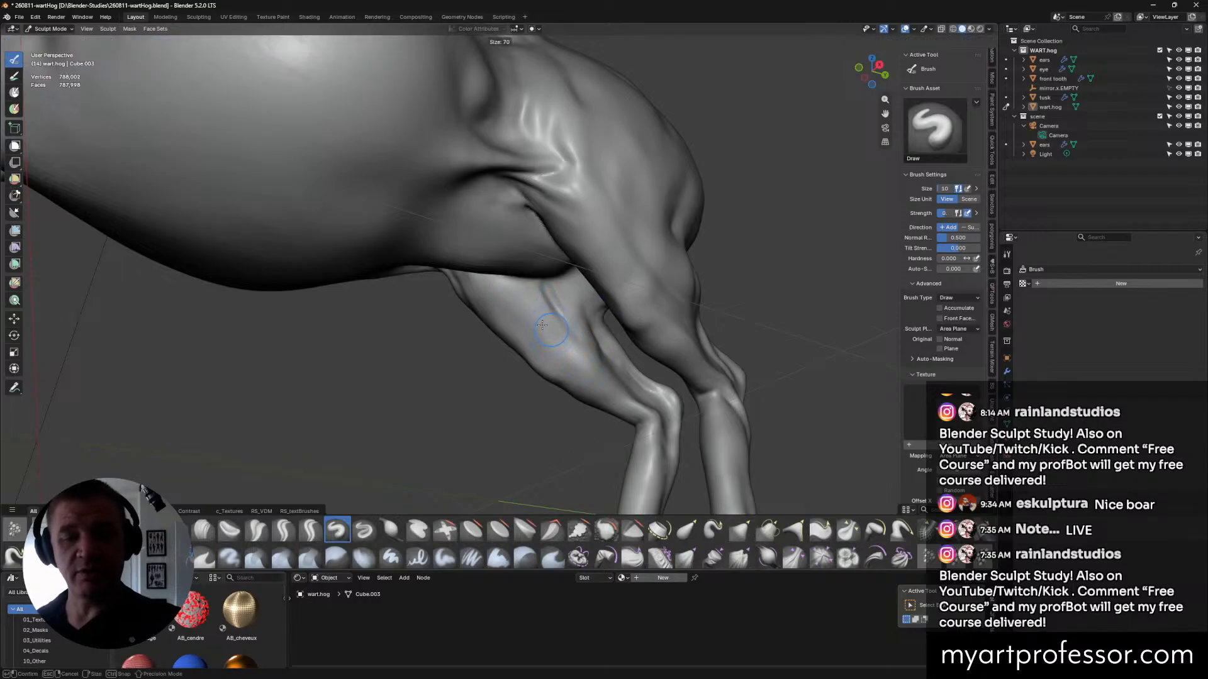
middle_drag(532, 316, 521, 292)
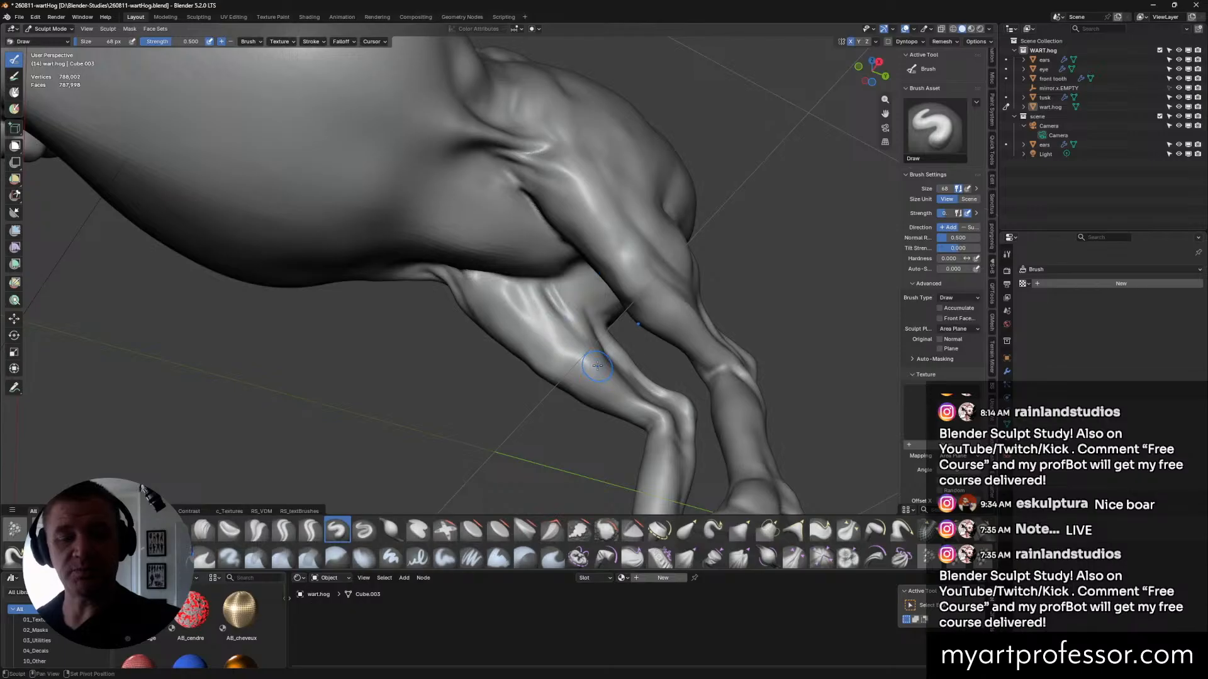
Even out the inner surfaces of the hind thighs with the Scrape/Fill brush at 68 px.
click(578, 530)
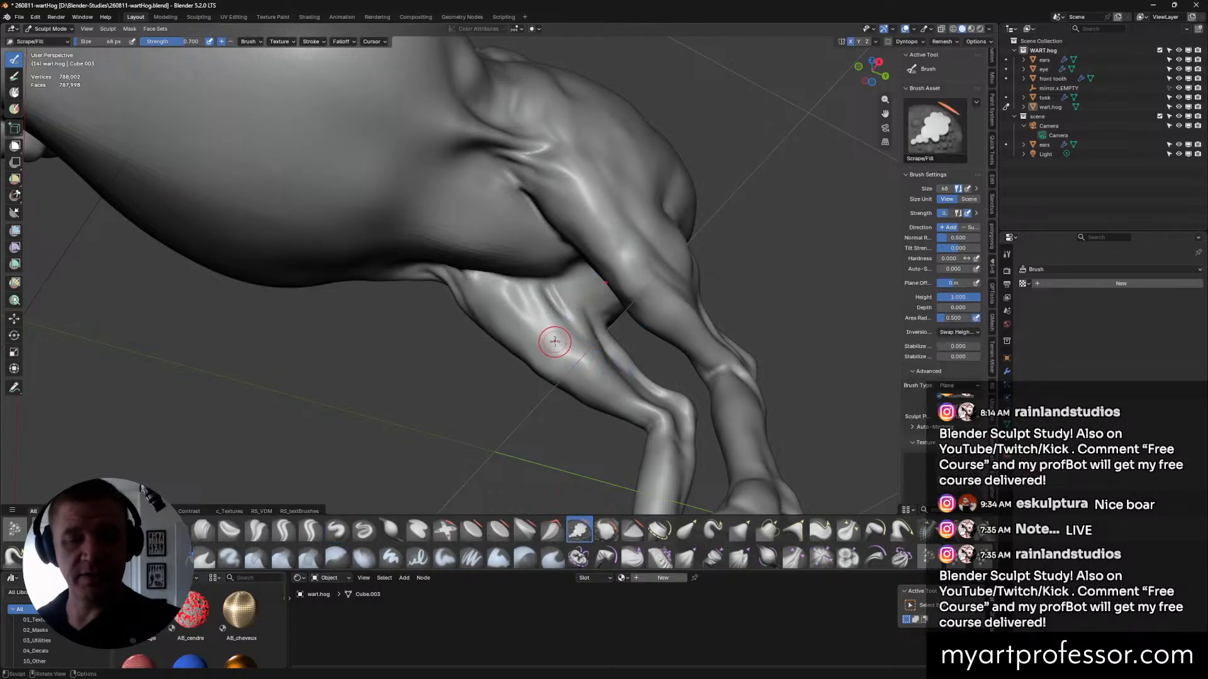
mouse_move(576, 359)
middle_down()
mouse_move(519, 307)
mouse_move(557, 337)
mouse_move(574, 270)
mouse_move(508, 316)
mouse_move(497, 291)
mouse_move(503, 315)
middle_up()
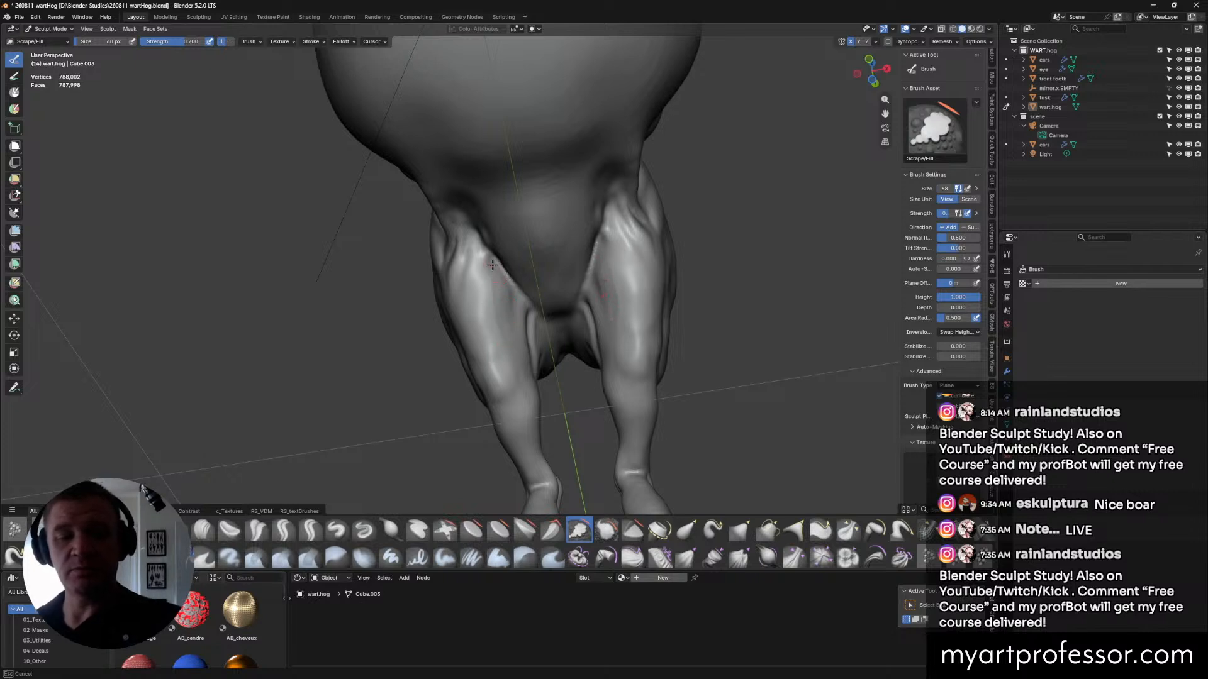
middle_drag(520, 378, 611, 383)
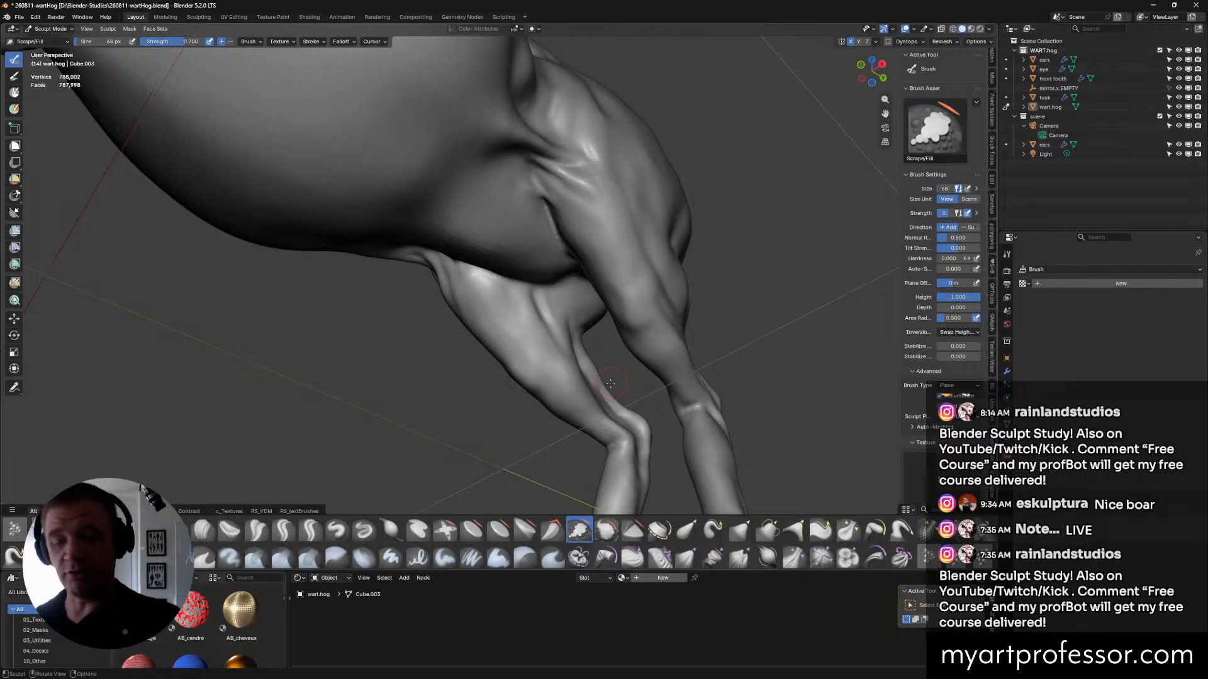
Refine the inner thigh and its tendon where they meet the belly using the Draw brush at 32 and 58 px.
key(x)
mouse_move(610, 383)
middle_down()
mouse_move(570, 351)
mouse_move(588, 318)
mouse_move(573, 321)
mouse_move(586, 326)
mouse_move(578, 343)
middle_up()
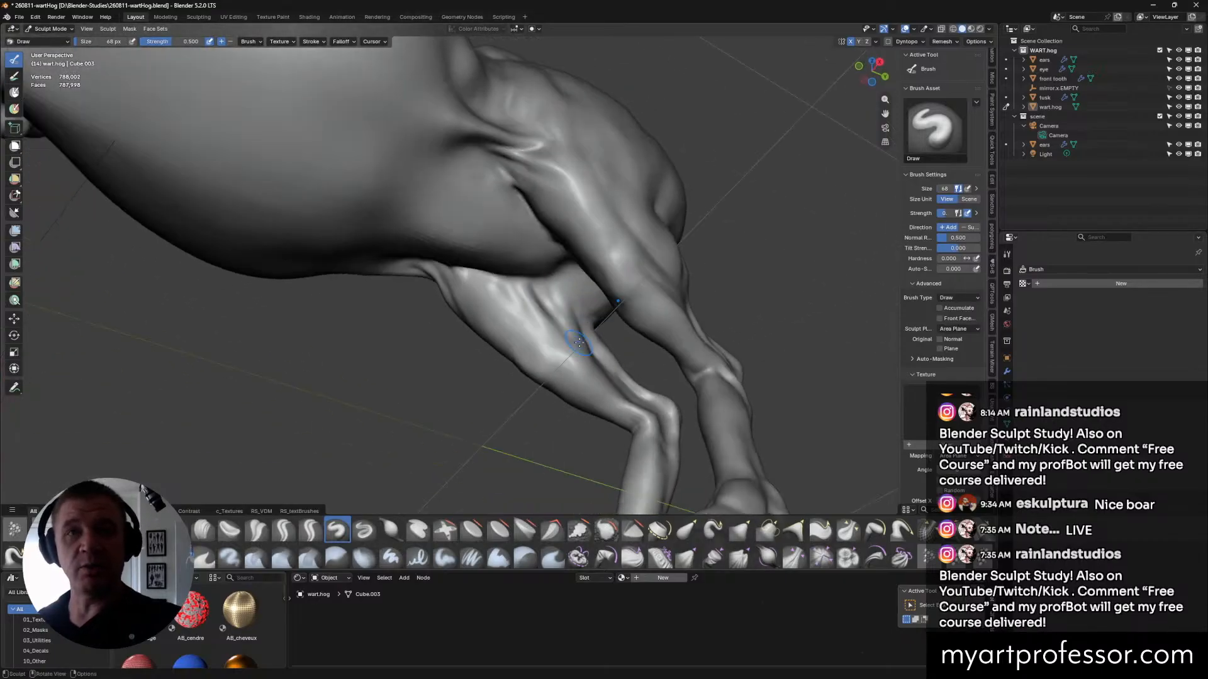
key(f)
click(585, 307)
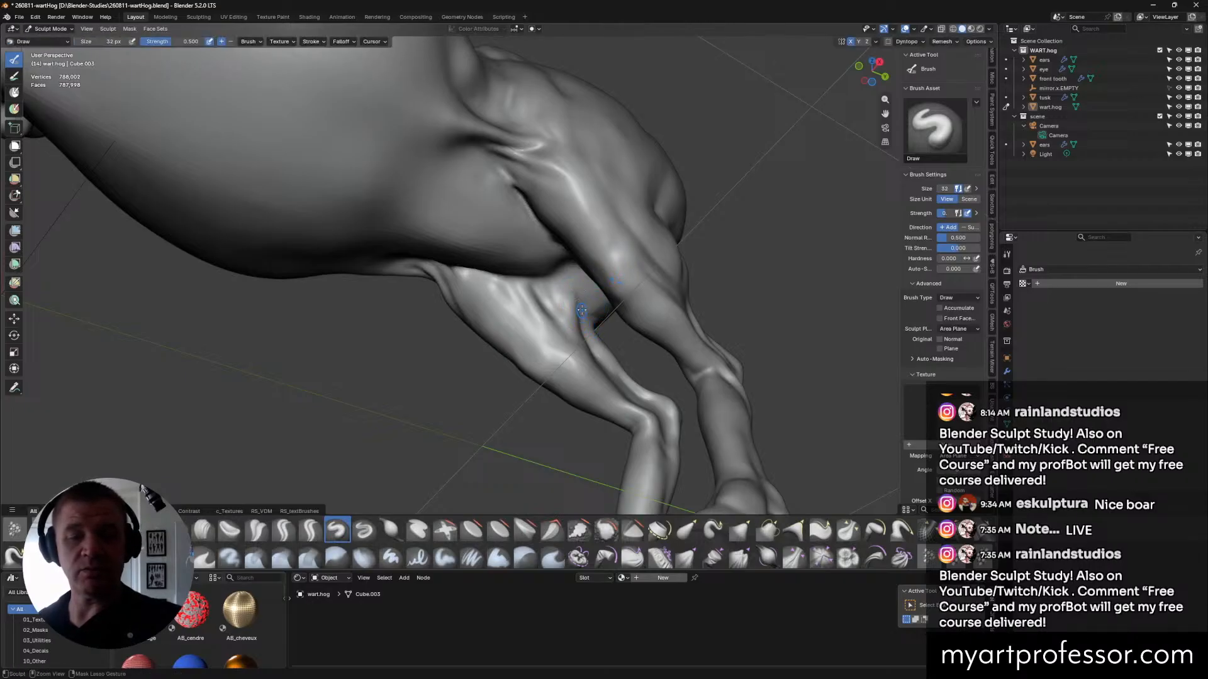
middle_drag(584, 327, 588, 322)
key(f)
click(594, 317)
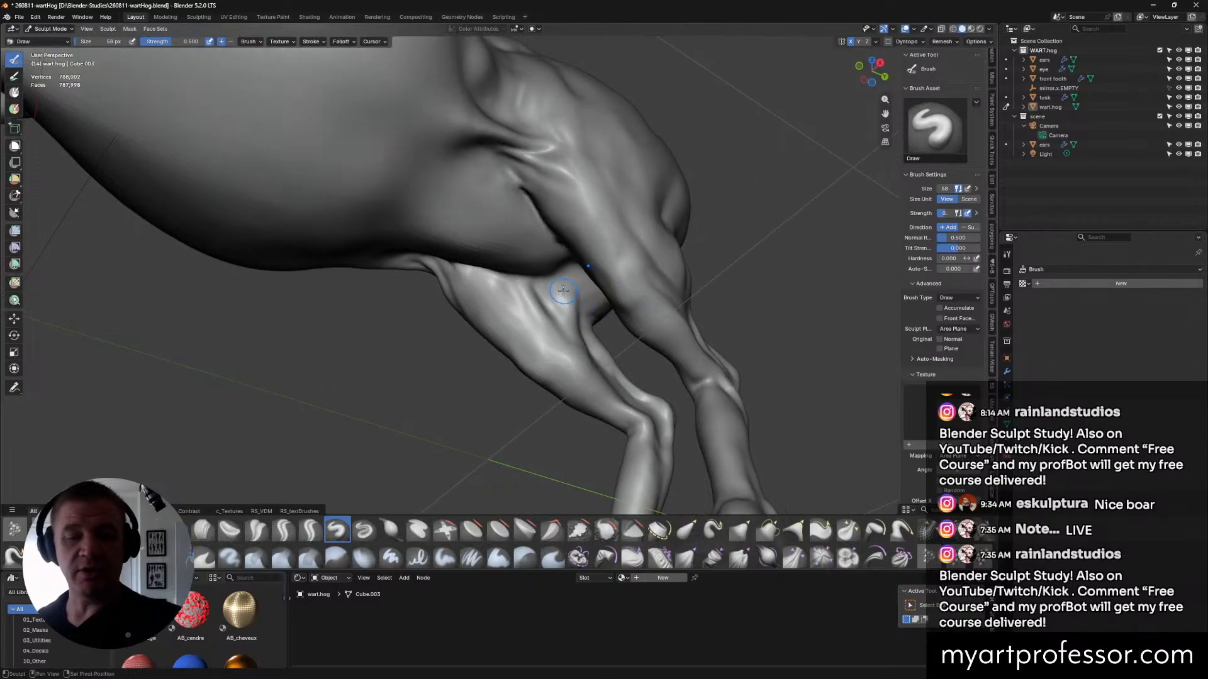
mouse_move(514, 293)
middle_down()
mouse_move(742, 356)
mouse_move(519, 271)
middle_up()
mouse_move(523, 281)
middle_down()
mouse_move(528, 252)
mouse_move(509, 267)
middle_up()
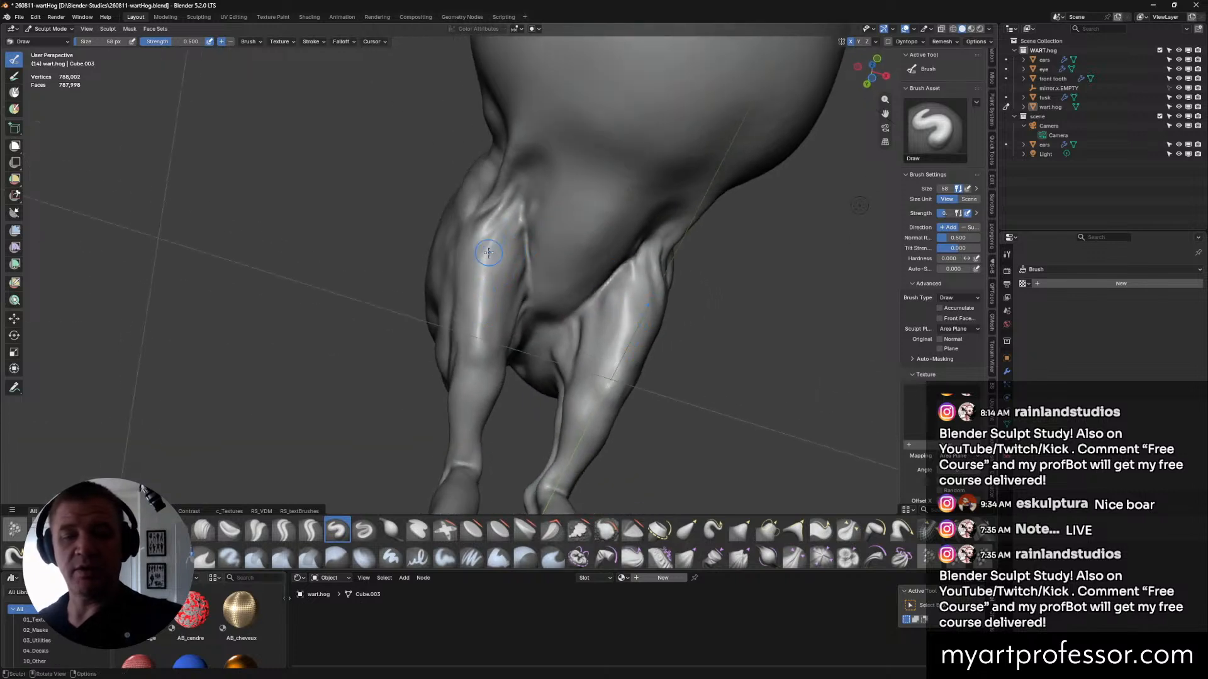
Shape the flank fold in front of the hind thigh with the Draw brush at 24 and 68 px.
mouse_move(503, 225)
middle_down()
mouse_move(649, 290)
mouse_move(664, 311)
mouse_move(522, 278)
middle_up()
key(f)
click(520, 273)
key(ctrl+f)
click(543, 264)
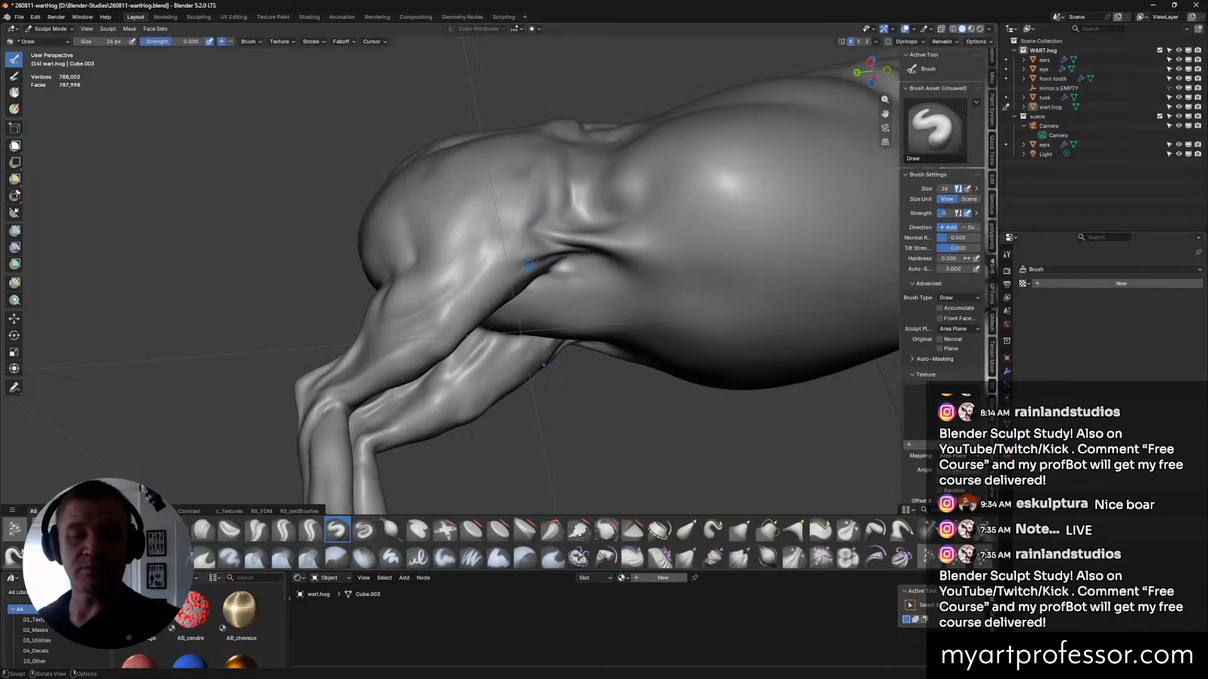
mouse_move(602, 263)
middle_down()
mouse_move(540, 239)
mouse_move(542, 259)
mouse_move(551, 228)
mouse_move(643, 273)
mouse_move(582, 257)
mouse_move(621, 326)
middle_up()
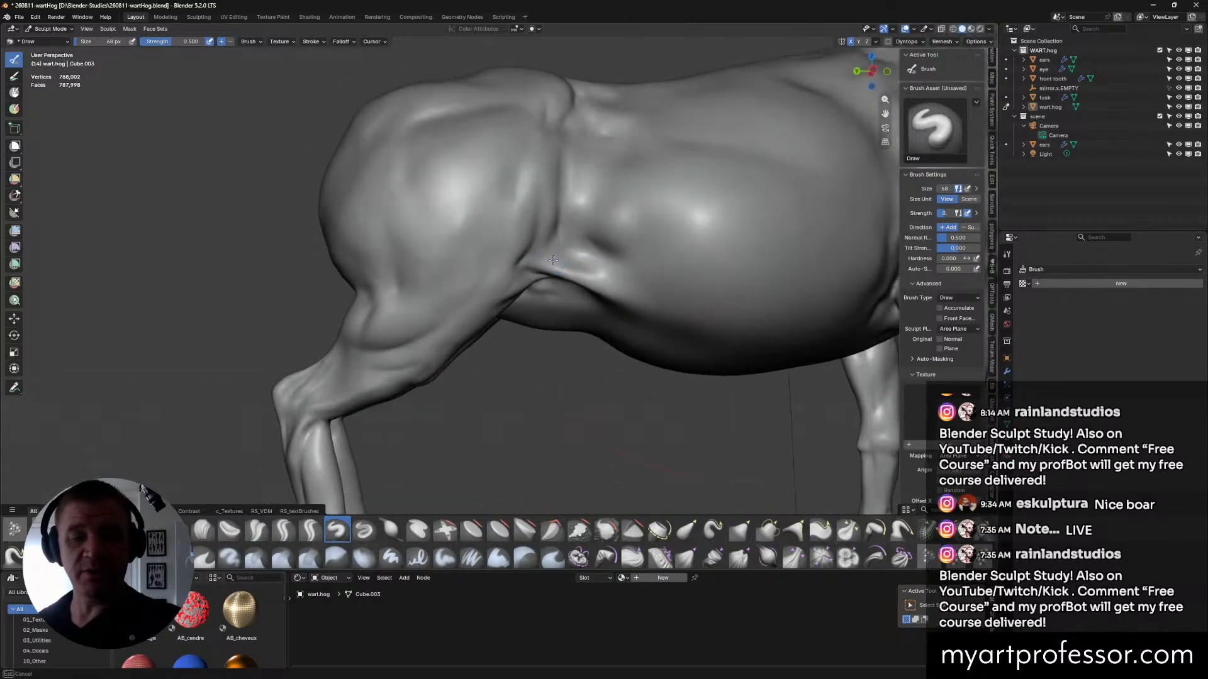
mouse_move(631, 283)
middle_down()
mouse_move(614, 266)
mouse_move(601, 310)
mouse_move(648, 357)
mouse_move(653, 412)
mouse_move(651, 373)
middle_up()
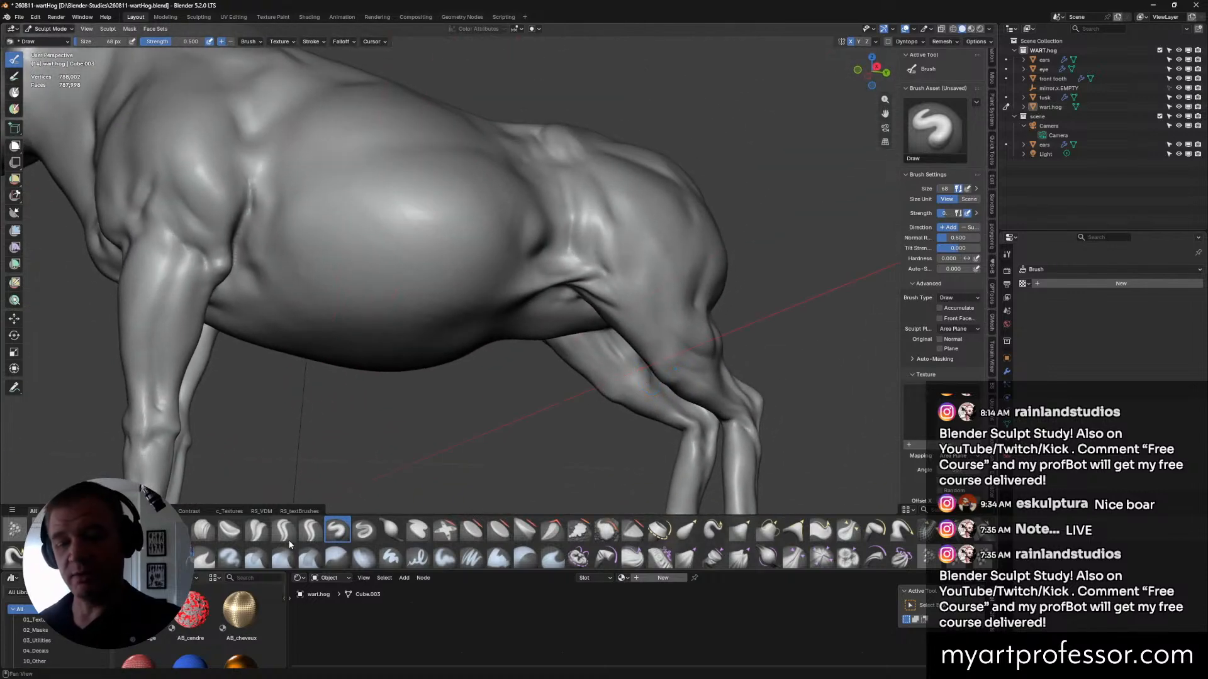
Crease the flank with Crease Sharp and build up small skin folds at the thigh junction with Draw at 30 px.
click(283, 530)
mouse_move(550, 319)
middle_down()
mouse_move(632, 277)
mouse_move(637, 234)
mouse_move(585, 248)
middle_up()
click(336, 531)
key(f)
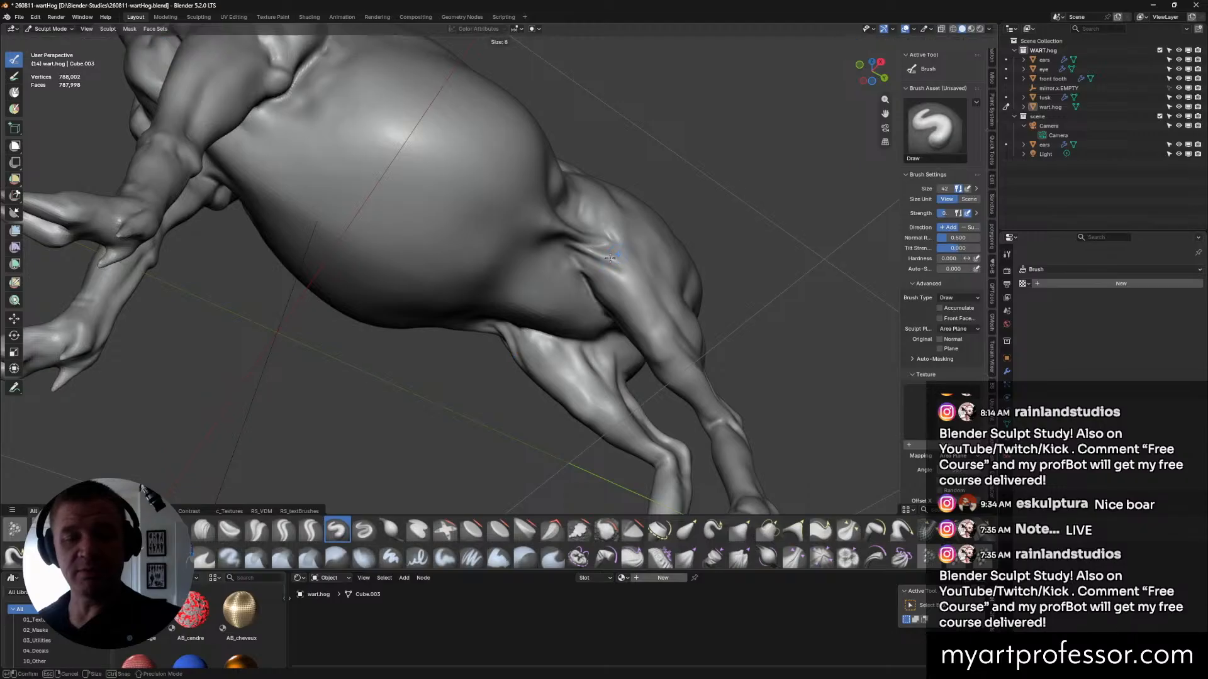
click(612, 257)
mouse_move(636, 254)
middle_down()
mouse_move(621, 292)
mouse_move(555, 272)
mouse_move(595, 290)
mouse_move(591, 274)
mouse_move(578, 286)
middle_up()
scroll(570, 273, up, 3)
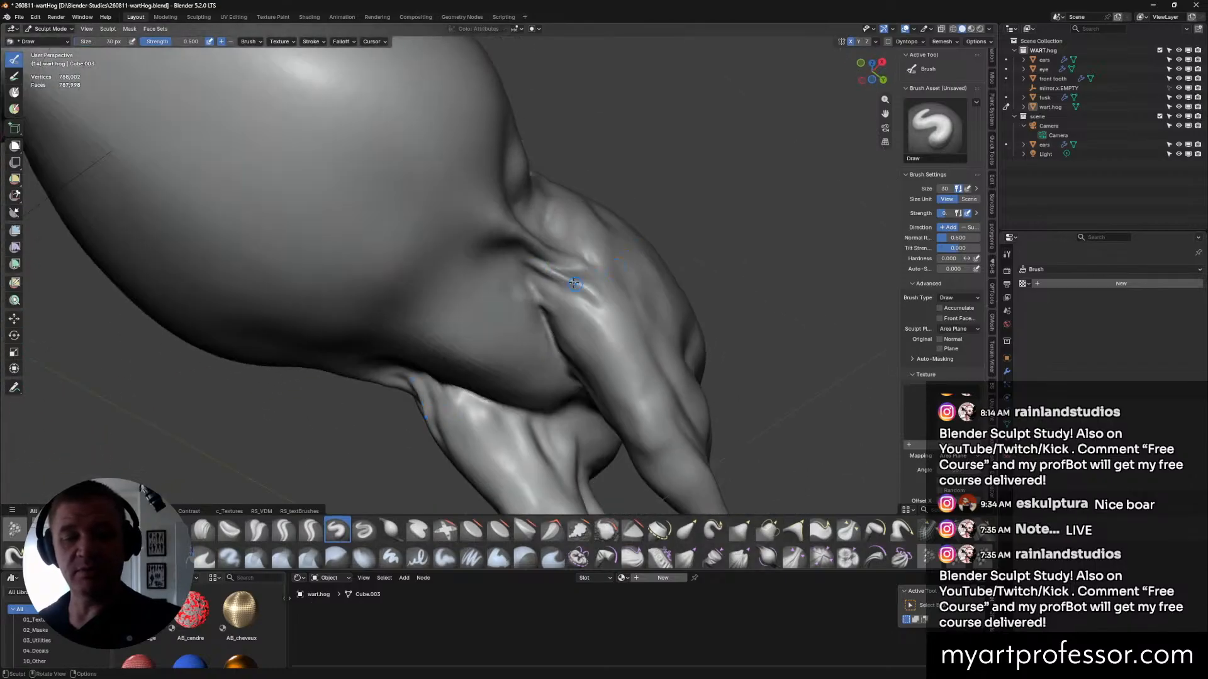
mouse_move(674, 333)
middle_down()
mouse_move(641, 346)
mouse_move(617, 304)
mouse_move(563, 279)
mouse_move(626, 325)
middle_up()
mouse_move(593, 283)
middle_down()
mouse_move(622, 288)
mouse_move(596, 300)
mouse_move(582, 272)
mouse_move(602, 277)
middle_up()
Crease between the skin folds at the top of the hind thigh with the Crease Sharp brush at 74 px.
key(shift+c)
key(f)
click(568, 282)
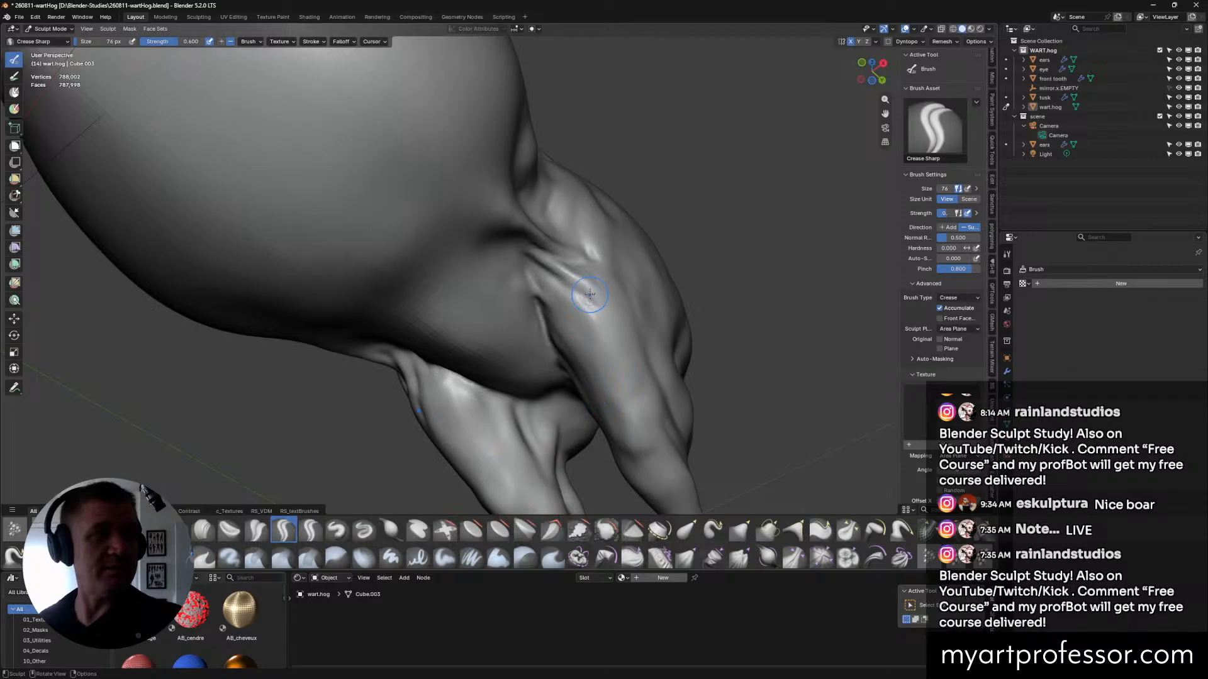
mouse_move(585, 299)
middle_down()
mouse_move(546, 345)
mouse_move(545, 275)
mouse_move(578, 275)
middle_up()
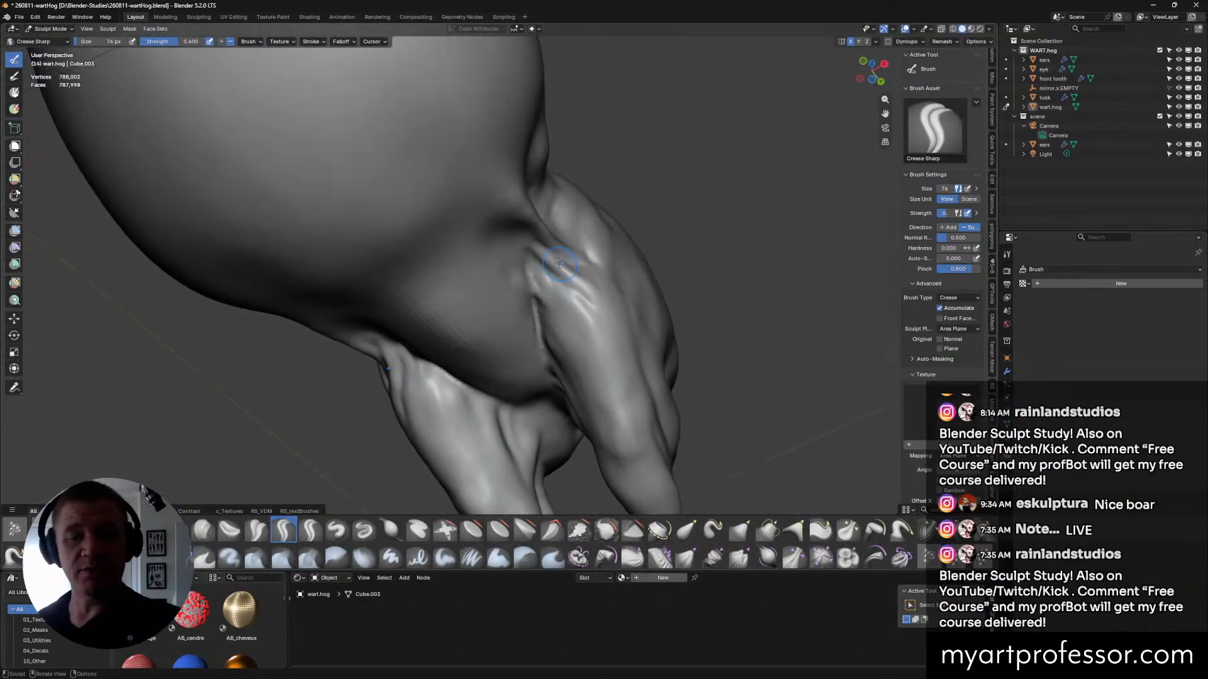
Sharpen the creases across the flank fold between belly and thigh with the Crease Sharp brush at 58 px.
key(f)
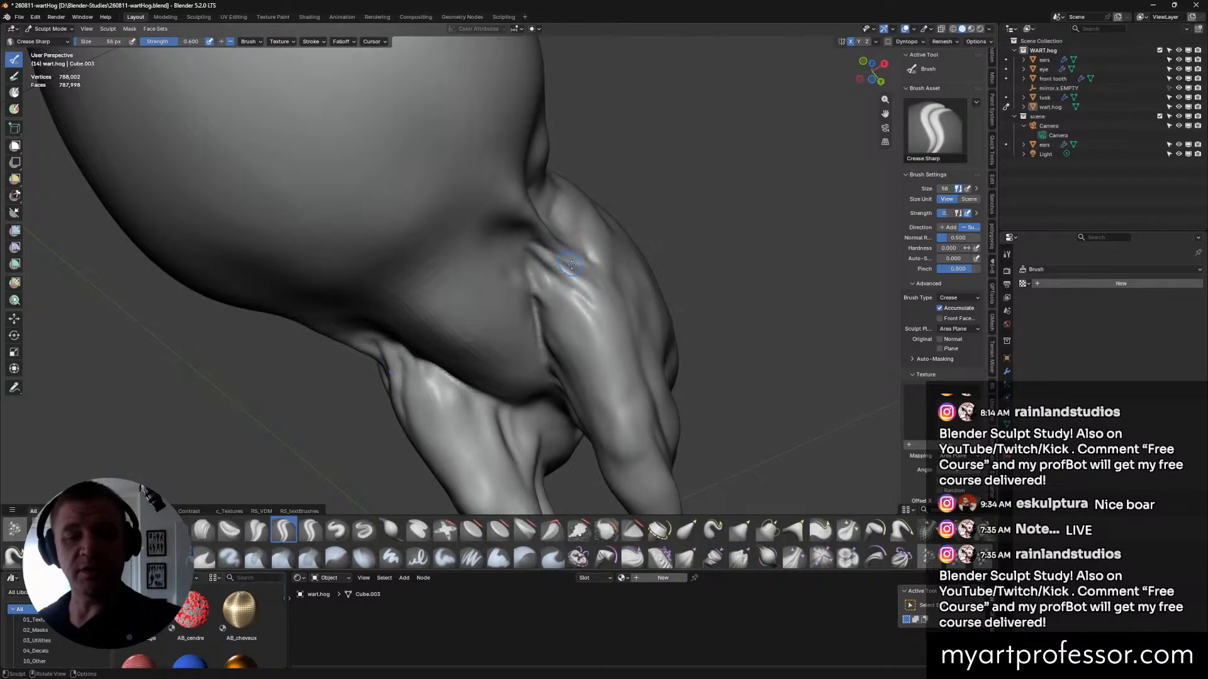
click(559, 258)
middle_drag(604, 321, 565, 272)
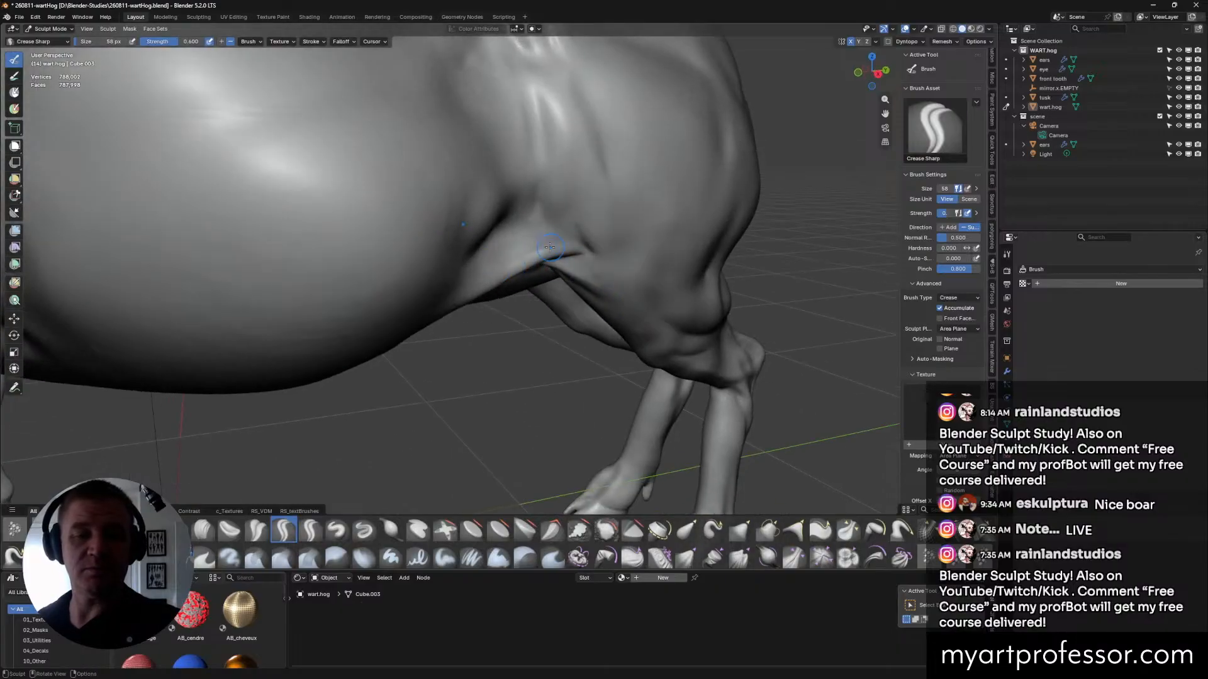
drag(552, 242, 551, 234)
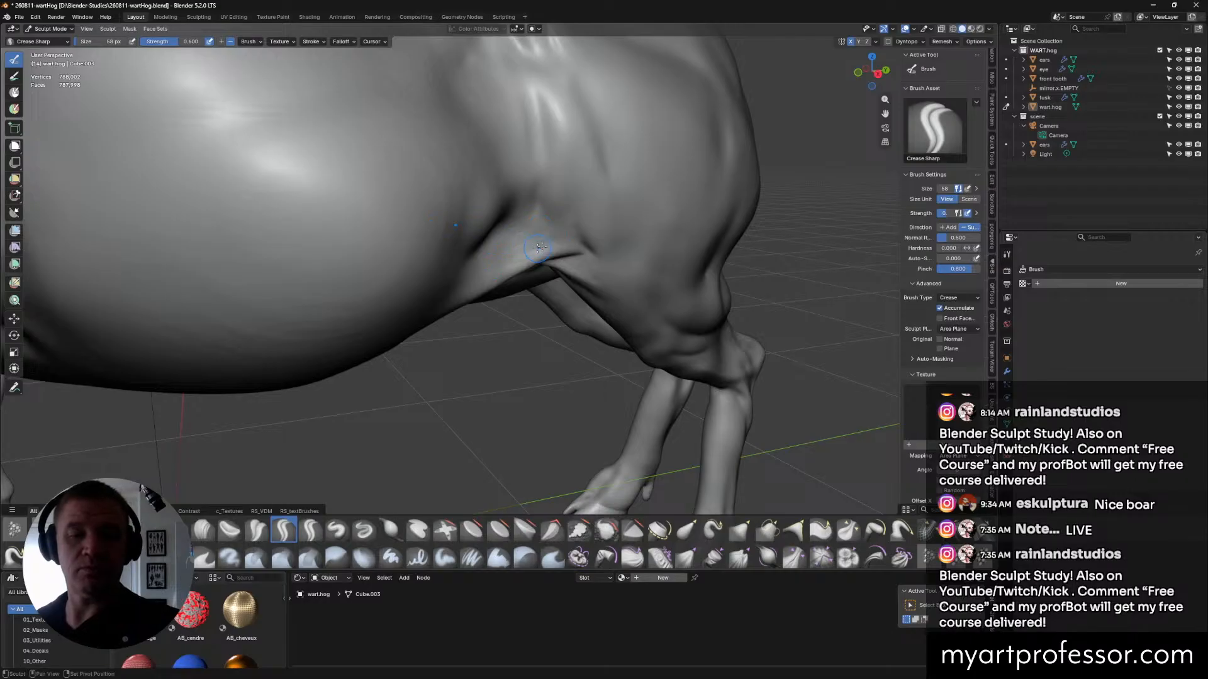
middle_drag(641, 262, 605, 271)
drag(567, 257, 499, 277)
middle_drag(650, 268, 665, 299)
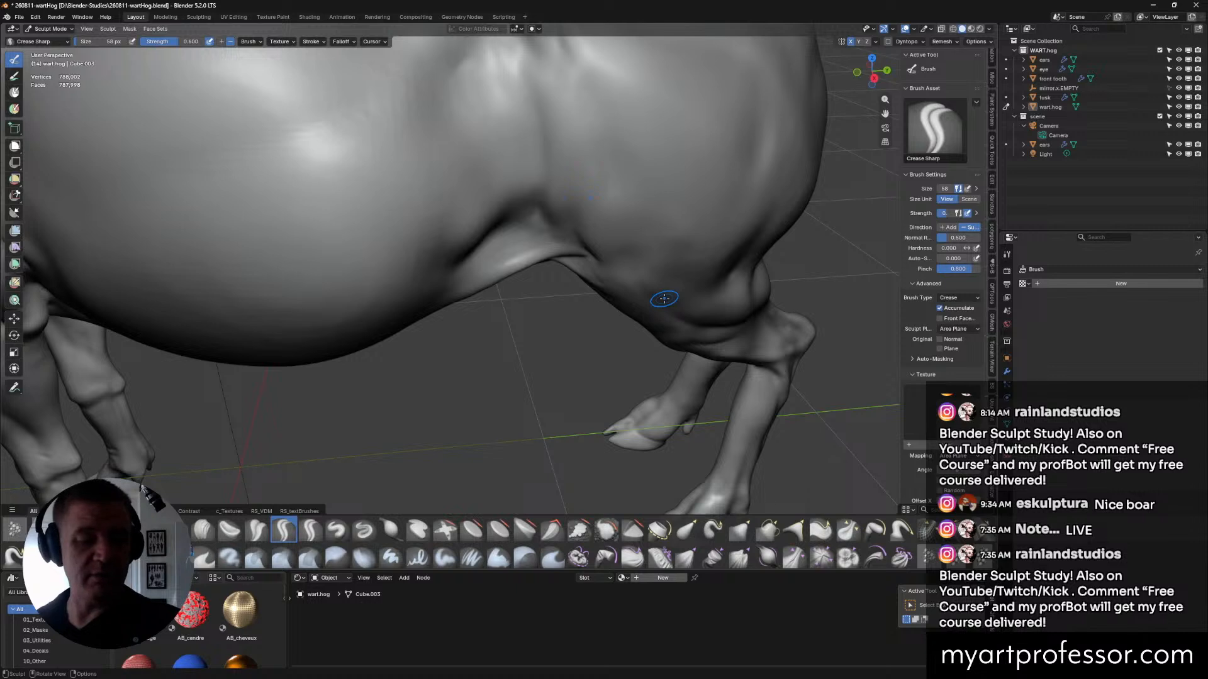
Adjust the lower contour of the flank fold with the Grab Silhouette brush at 132 px.
click(794, 531)
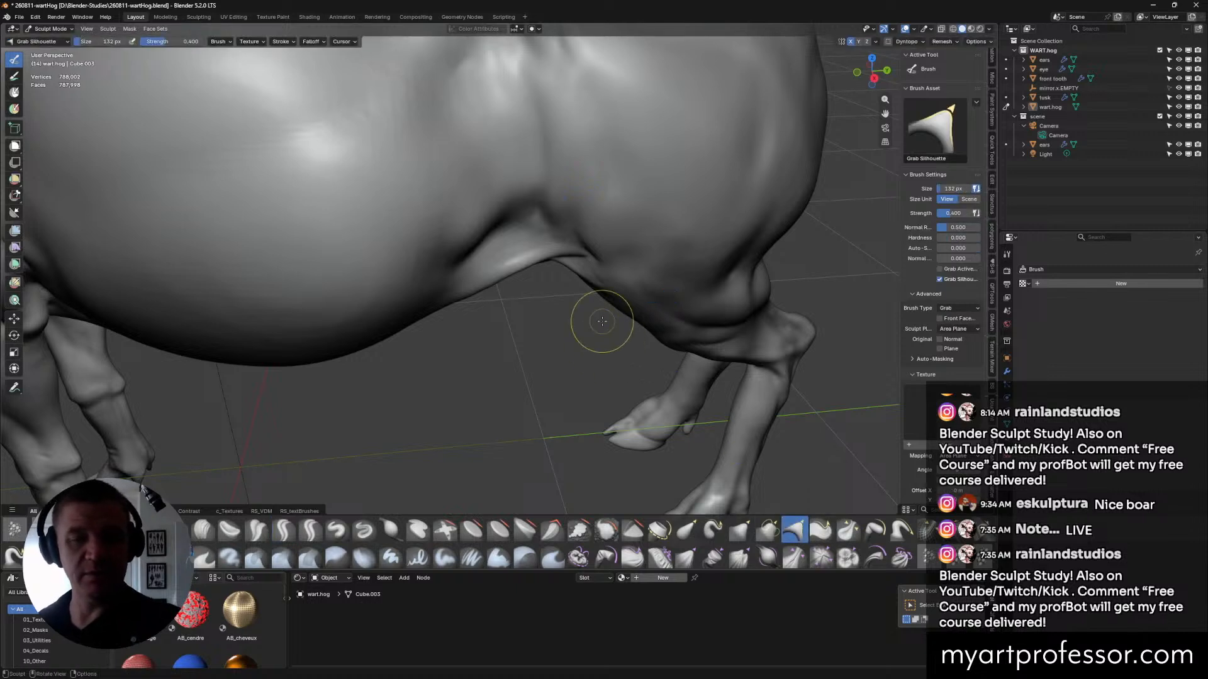
drag(548, 256, 528, 263)
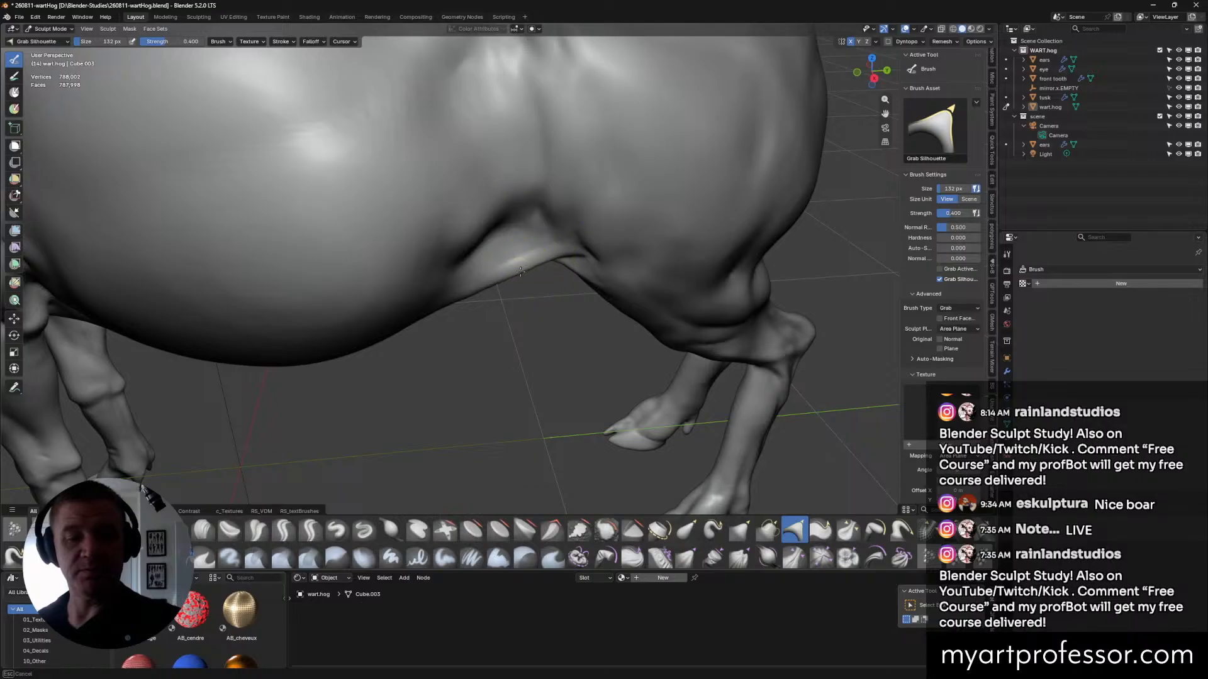
mouse_move(540, 300)
middle_down()
mouse_move(605, 223)
mouse_move(585, 239)
middle_up()
mouse_move(531, 274)
mouse_down()
mouse_move(516, 283)
mouse_move(557, 279)
mouse_up()
Reposition the flank fold with the Elastic Grab brush and tighten its edge with Crease Sharp at 70 px.
click(687, 531)
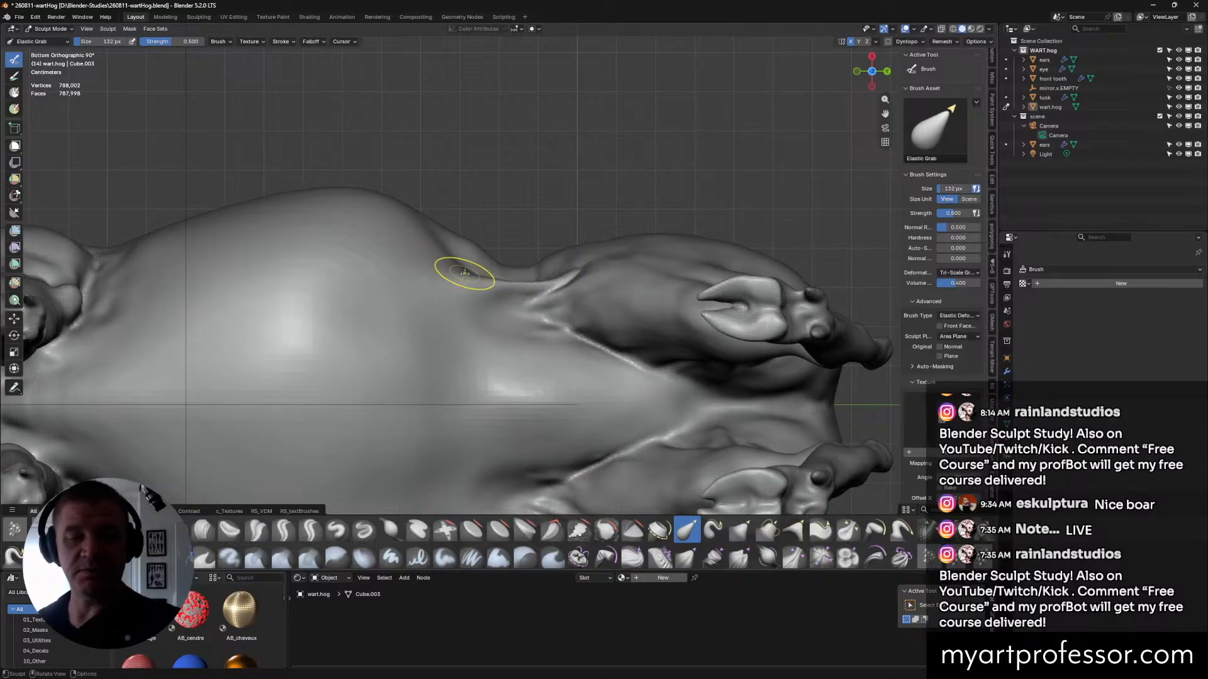
middle_drag(534, 263, 497, 260)
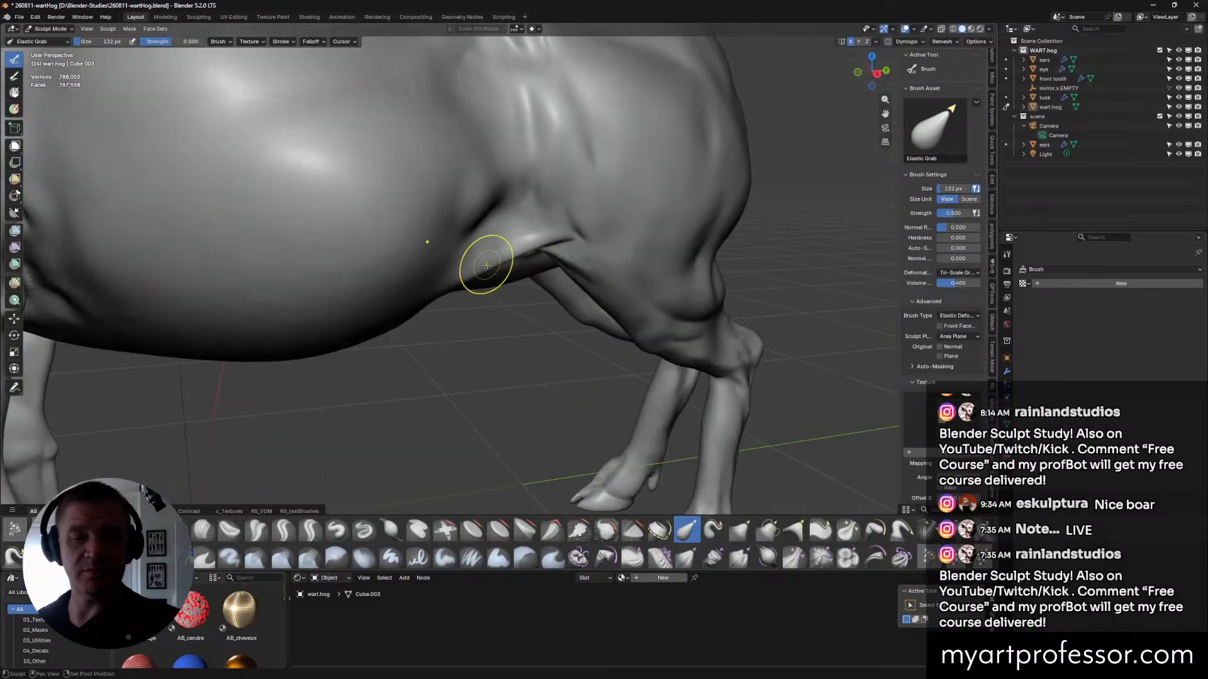
middle_drag(648, 283, 598, 255)
key(f)
click(588, 255)
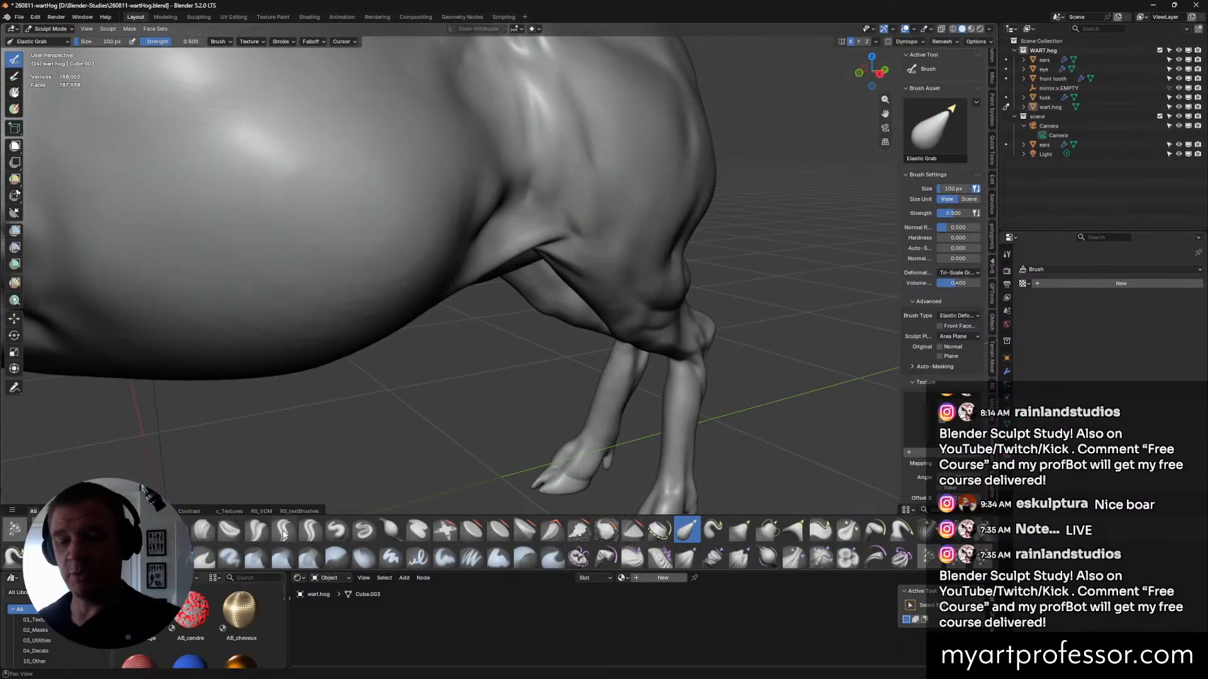
click(286, 532)
mouse_move(513, 246)
mouse_down()
mouse_move(534, 244)
mouse_move(517, 257)
mouse_move(566, 231)
mouse_move(479, 264)
mouse_move(527, 237)
mouse_up()
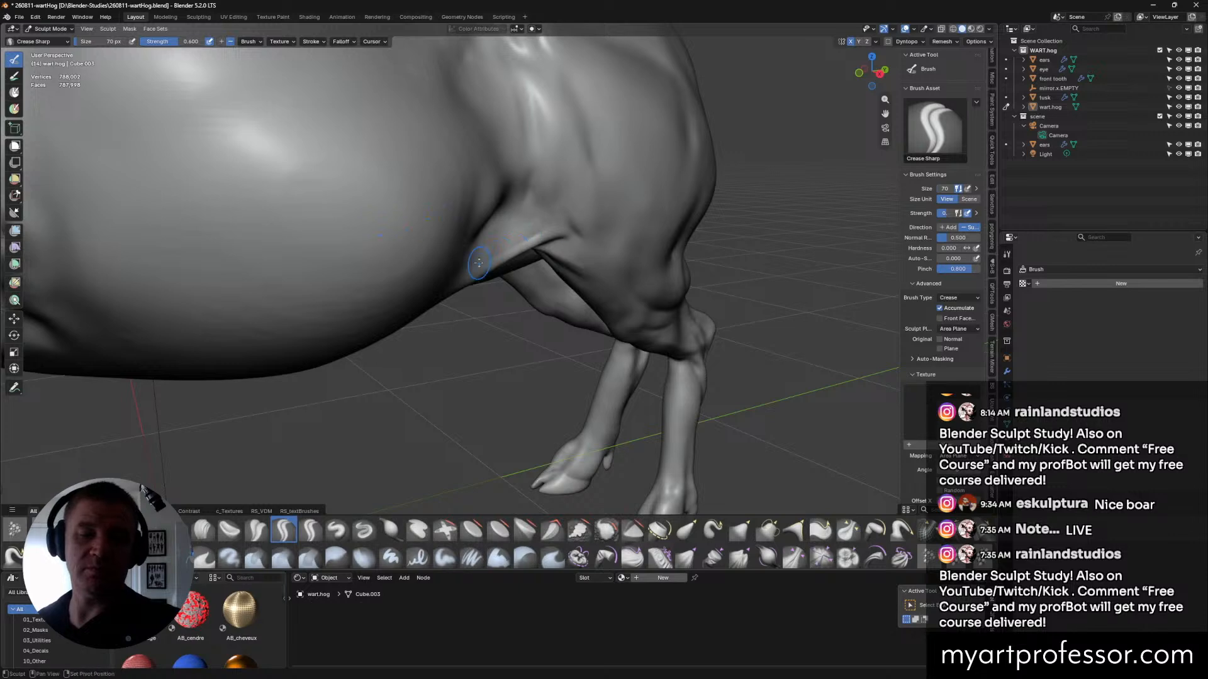
Review the warthog's overall body and leg proportions from the side and three-quarter front.
scroll(553, 297, down, 6)
middle_drag(553, 297, 686, 429)
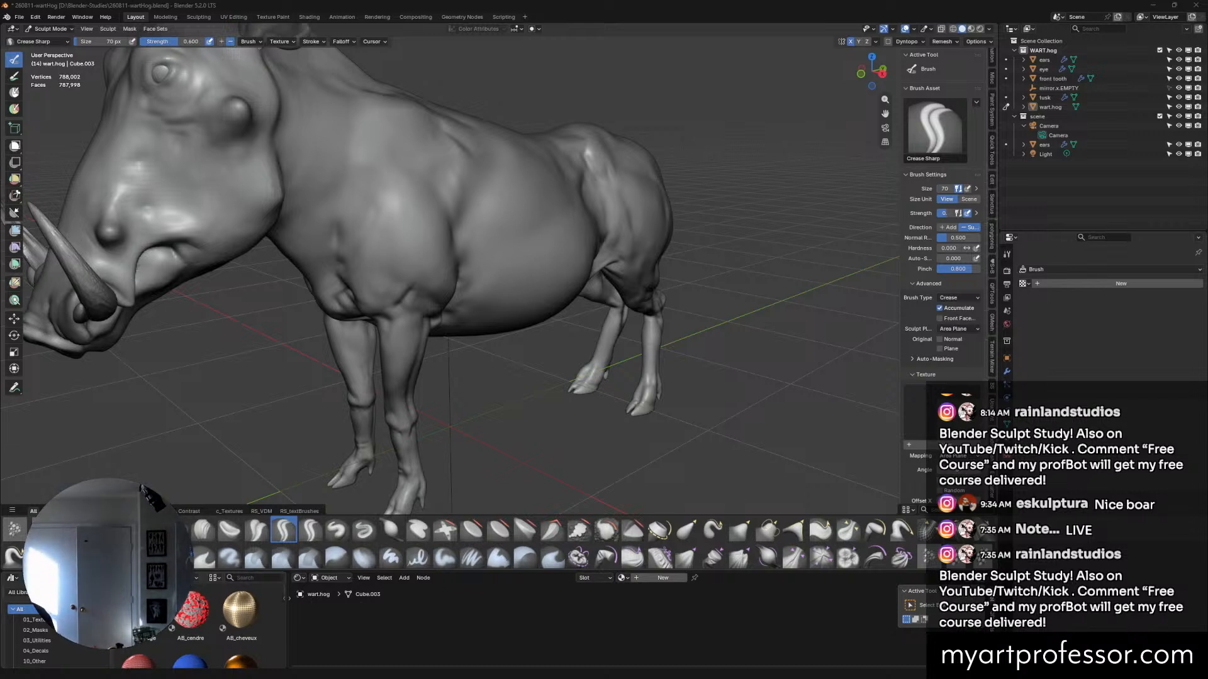
middle_drag(724, 376, 661, 357)
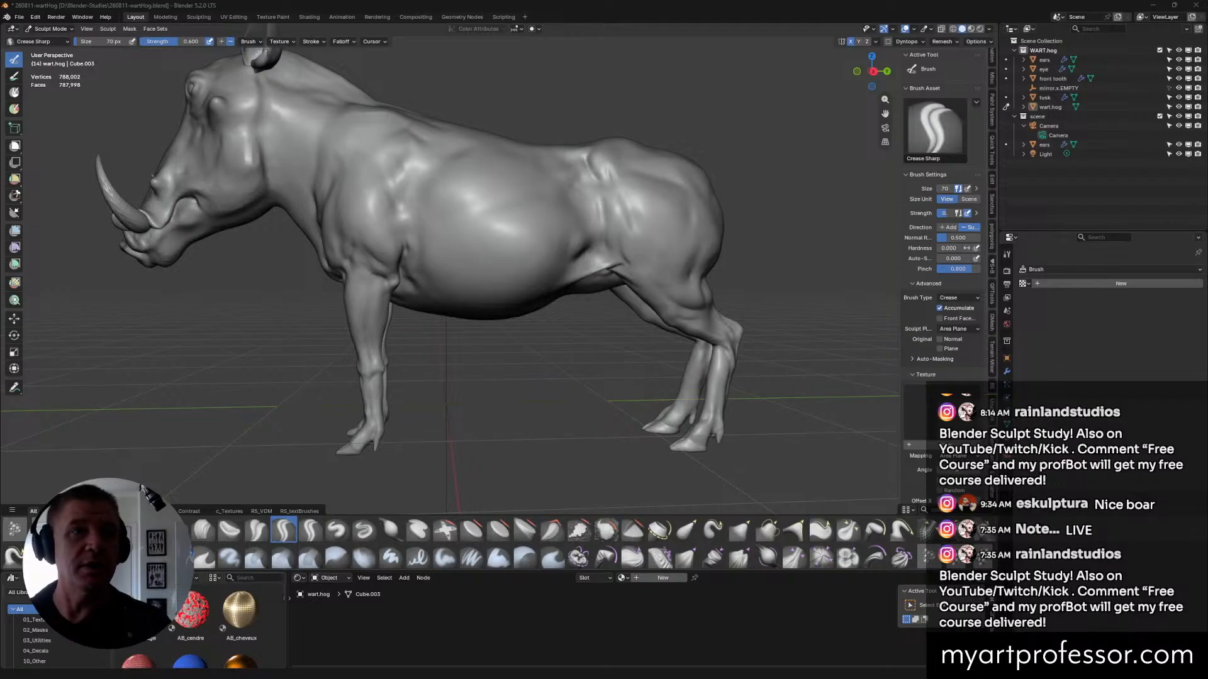
scroll(357, 395, up, 3)
middle_drag(327, 390, 356, 395)
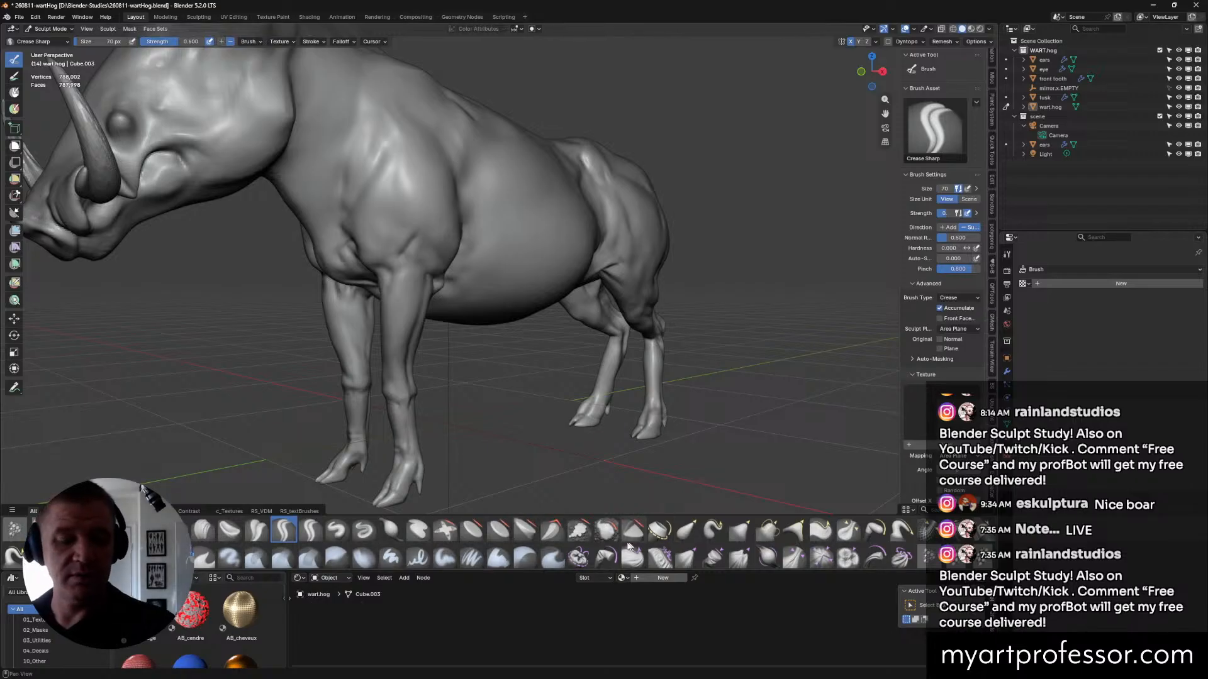
Flatten the muscle surface of the warthog's lower shoulder above the front leg with the Scrape/Fill brush at 86 px.
click(578, 531)
middle_drag(481, 255, 529, 251)
key(f)
click(459, 273)
drag(459, 273, 466, 273)
drag(460, 279, 465, 266)
mouse_move(474, 267)
middle_down()
mouse_move(494, 294)
mouse_move(471, 288)
middle_up()
mouse_move(547, 275)
middle_down()
mouse_move(499, 270)
mouse_move(547, 326)
mouse_move(525, 308)
mouse_move(517, 322)
middle_up()
Sharpen the creases around the elbow and the top of the front leg with a slightly smaller Crease Sharp brush.
click(284, 530)
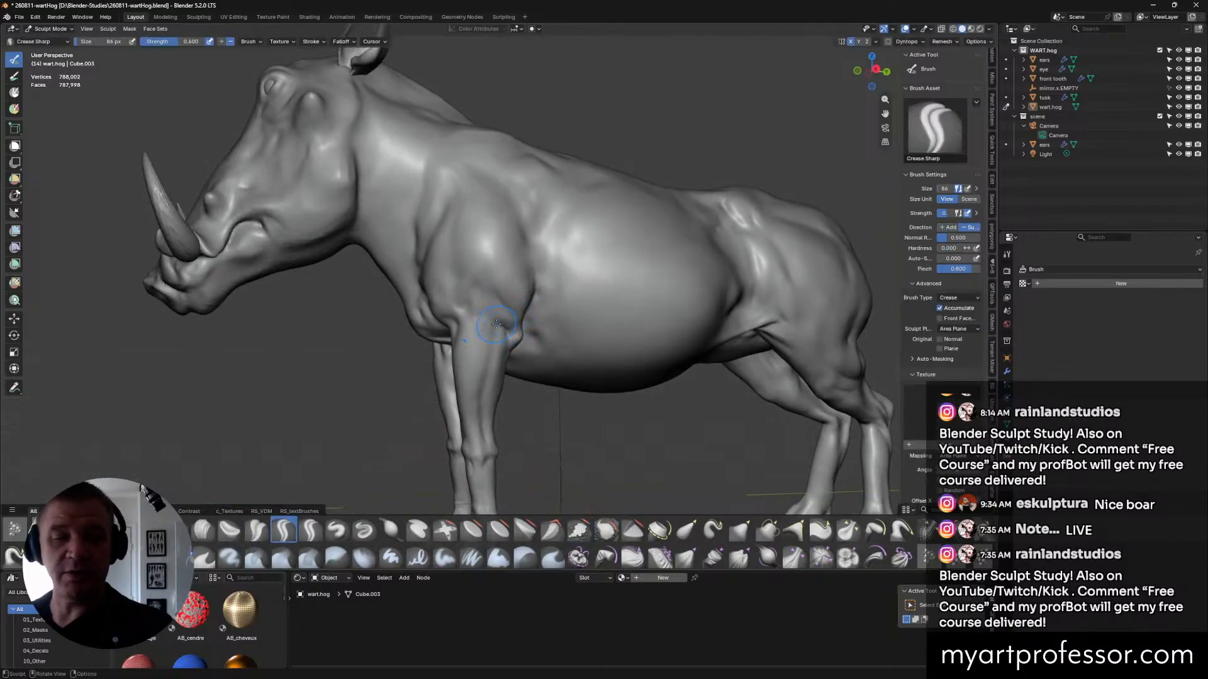
scroll(530, 328, up, 2)
mouse_move(525, 318)
middle_down()
mouse_move(549, 332)
mouse_move(558, 303)
mouse_move(534, 328)
middle_up()
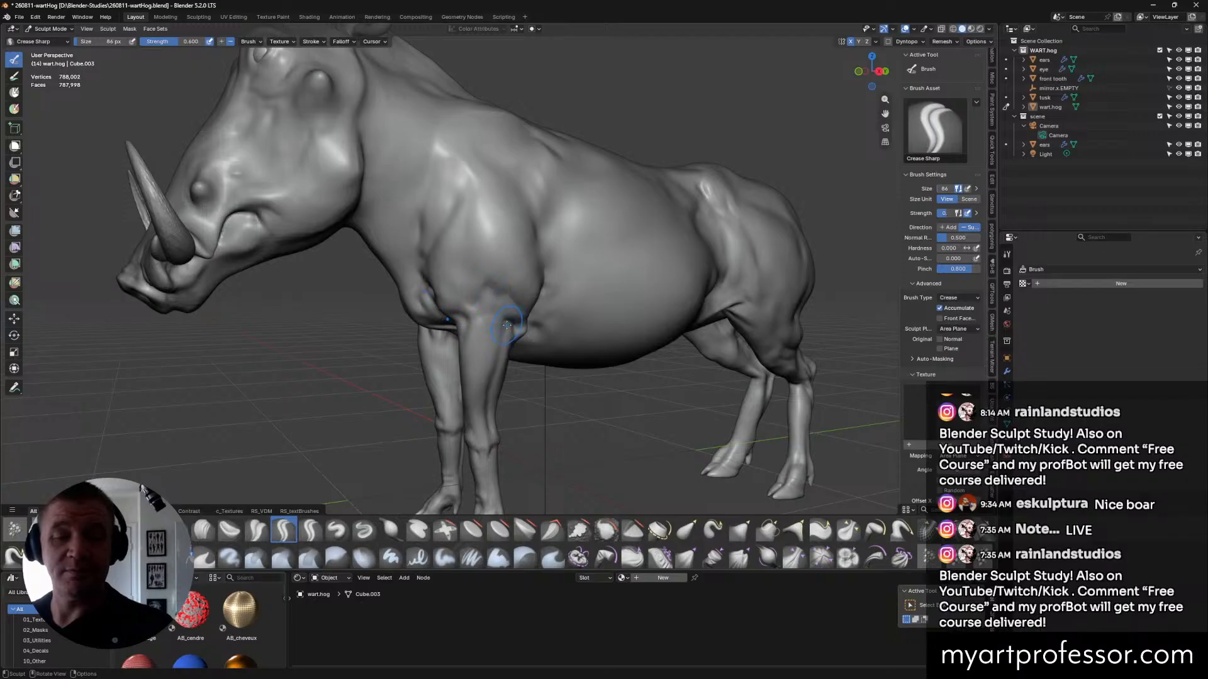
mouse_move(507, 326)
middle_down()
mouse_move(501, 302)
mouse_move(485, 301)
middle_up()
click(468, 314)
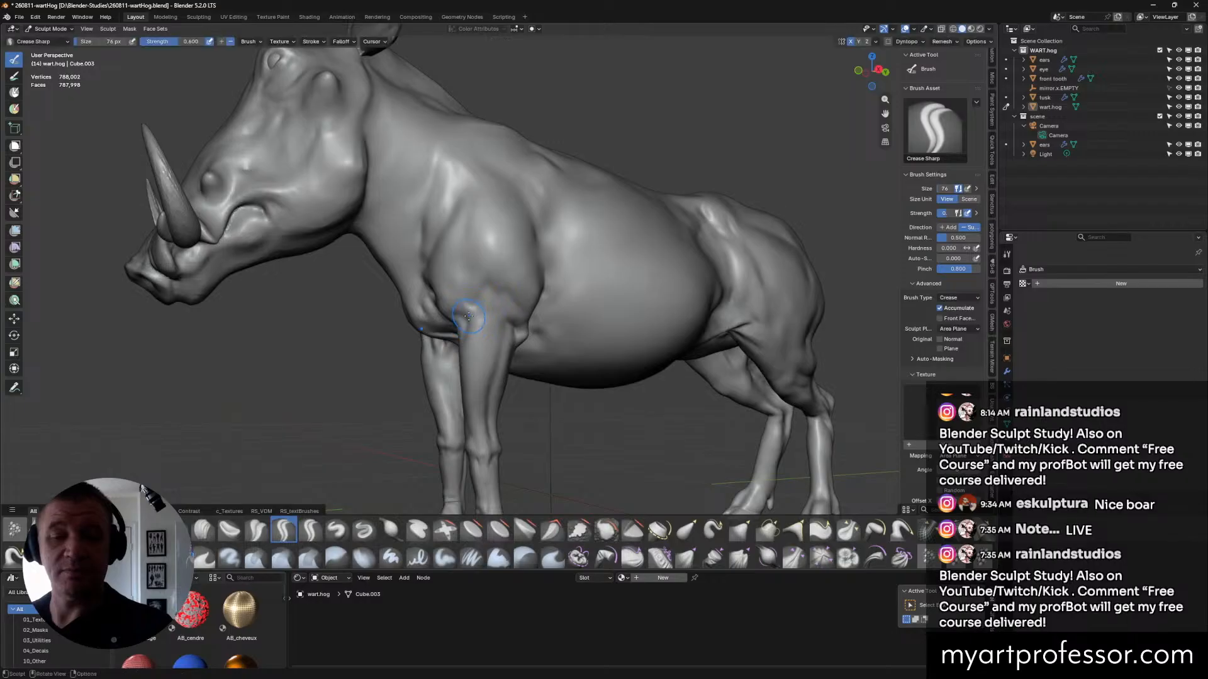
mouse_move(500, 288)
middle_down()
mouse_move(523, 285)
mouse_move(482, 304)
mouse_move(491, 285)
mouse_move(558, 320)
mouse_move(575, 353)
mouse_move(552, 362)
middle_up()
middle_drag(573, 314, 525, 347)
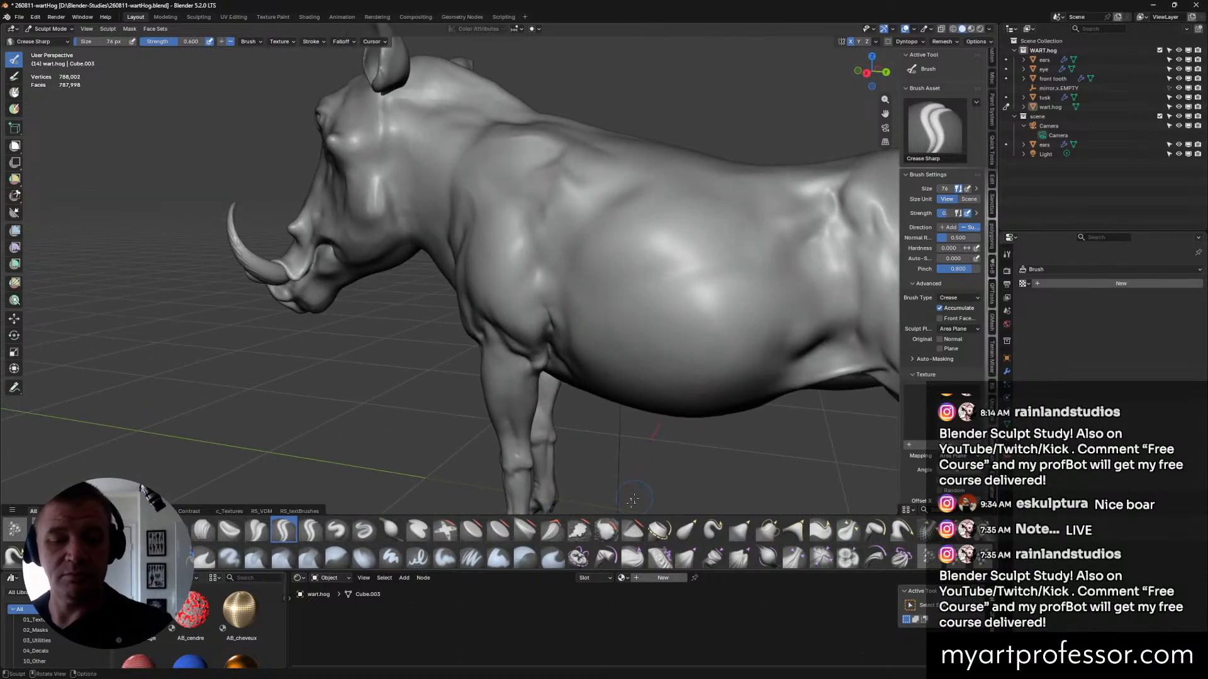
Smooth the planes of the shoulder and upper arm with the Scrape/Fill brush at 138 px.
click(579, 530)
key(f)
click(588, 413)
middle_drag(588, 414, 534, 333)
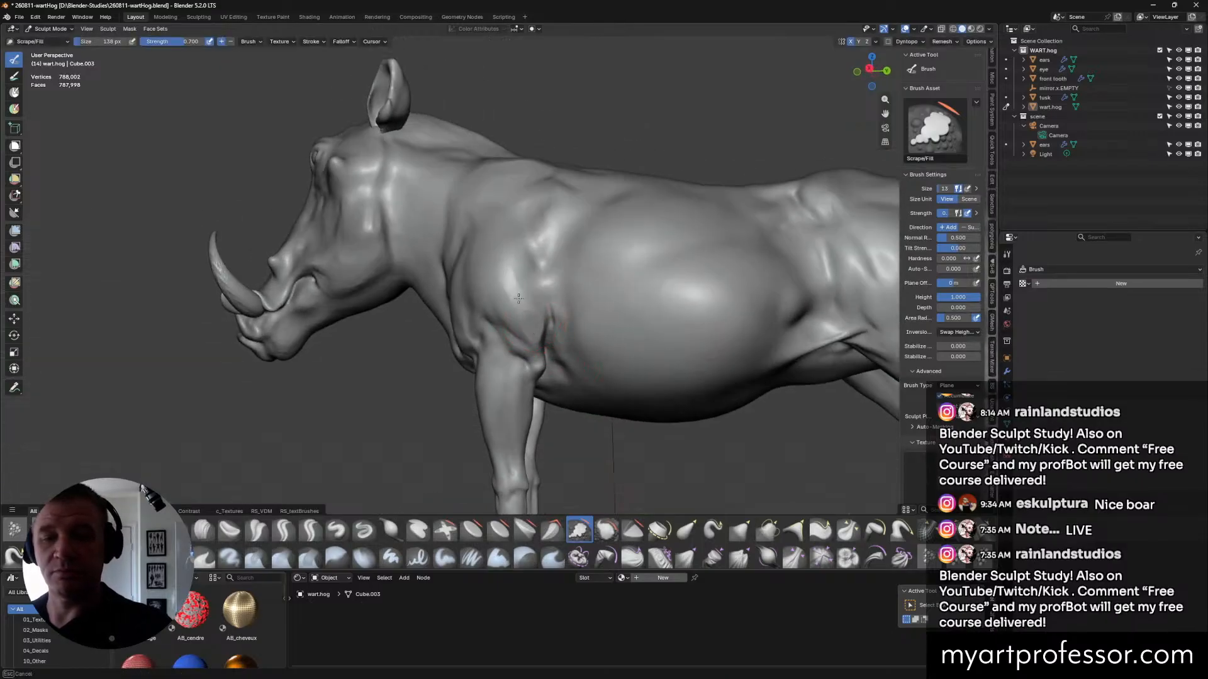
mouse_move(530, 325)
middle_down()
mouse_move(511, 273)
mouse_move(500, 310)
mouse_move(533, 318)
middle_up()
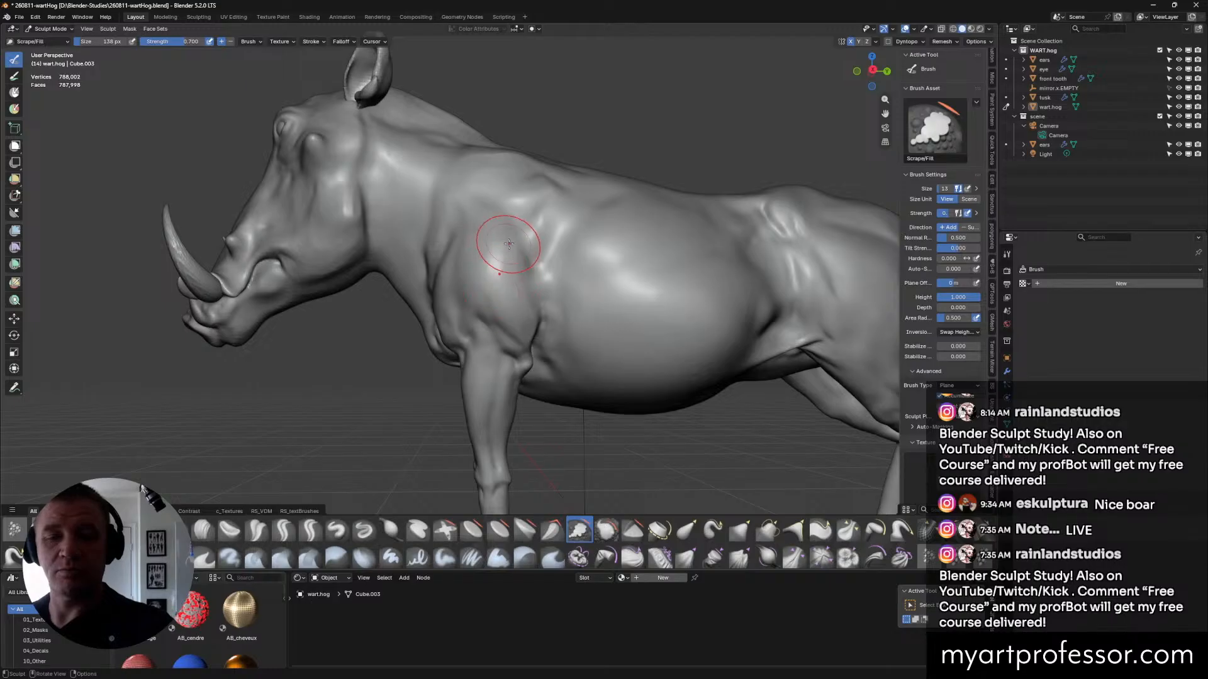
mouse_move(534, 283)
middle_down()
mouse_move(505, 267)
mouse_move(522, 288)
mouse_move(598, 291)
mouse_move(533, 283)
middle_up()
scroll(526, 292, up, 2)
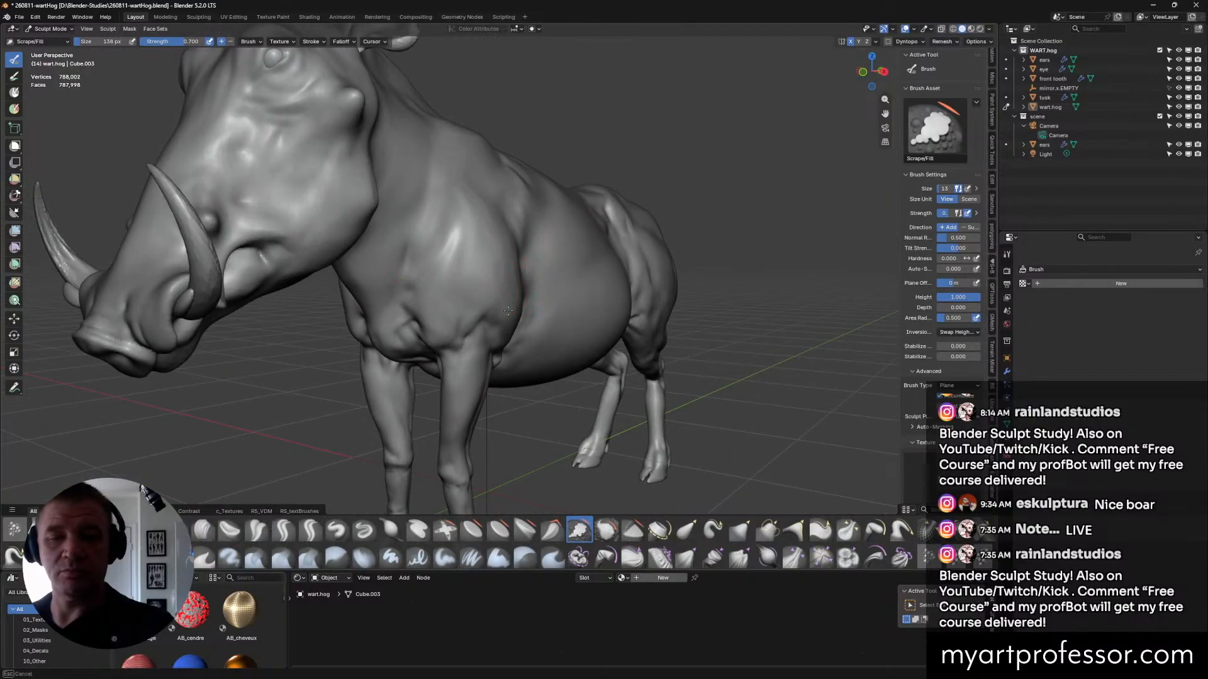
Refine the shoulder muscle planes down to the front leg with the Scrape/Fill brush reduced to 108 px.
middle_drag(517, 232, 532, 253)
middle_drag(490, 295, 472, 293)
scroll(492, 295, up, 2)
key(f)
click(475, 269)
mouse_move(475, 269)
middle_down()
mouse_move(500, 277)
mouse_move(458, 270)
mouse_move(529, 310)
mouse_move(533, 336)
middle_up()
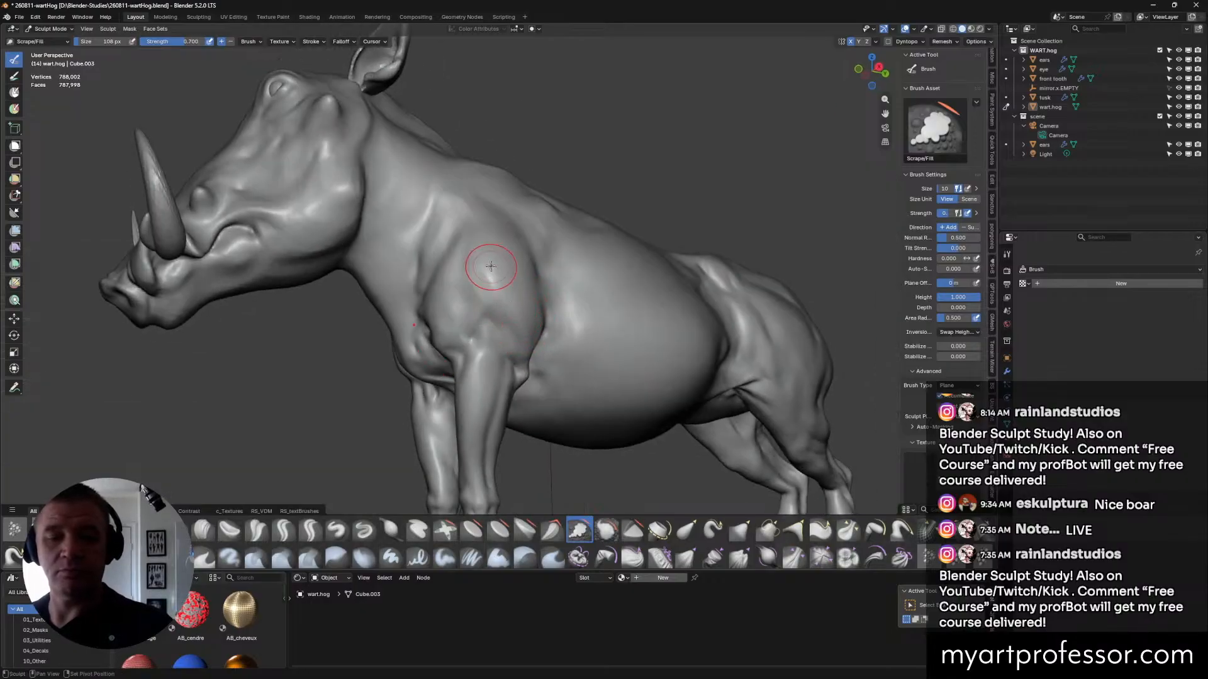
middle_drag(492, 281, 522, 280)
scroll(595, 229, up, 2)
middle_drag(595, 229, 597, 302)
Define the creases between the chest, shoulder and upper front legs with the Crease Sharp brush at 92 px.
click(283, 529)
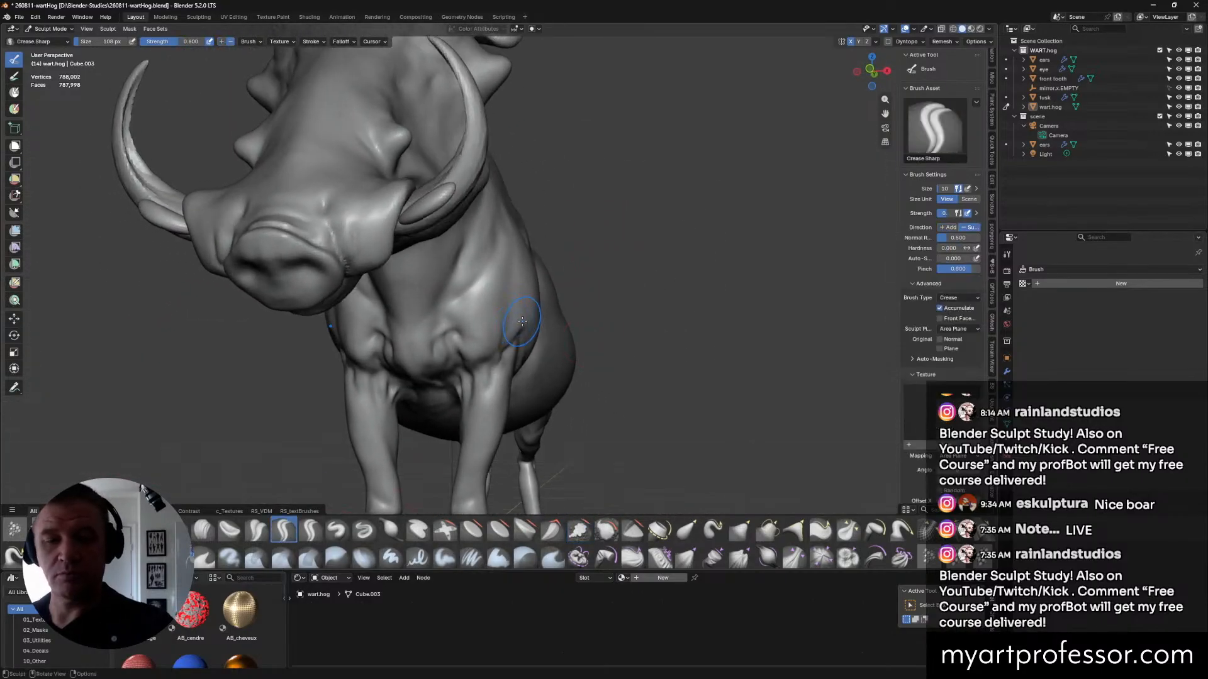
middle_drag(441, 387, 499, 341)
key(f)
click(504, 341)
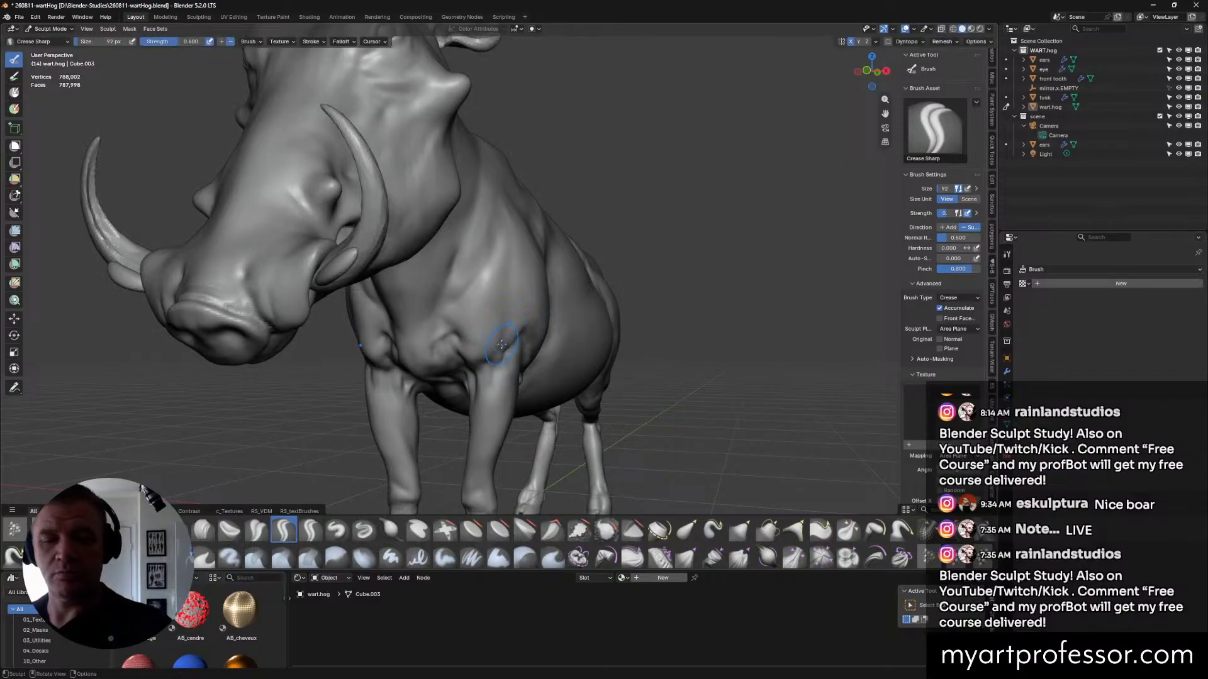
mouse_move(503, 335)
middle_down()
mouse_move(601, 265)
mouse_move(502, 245)
mouse_move(463, 304)
mouse_move(527, 322)
middle_up()
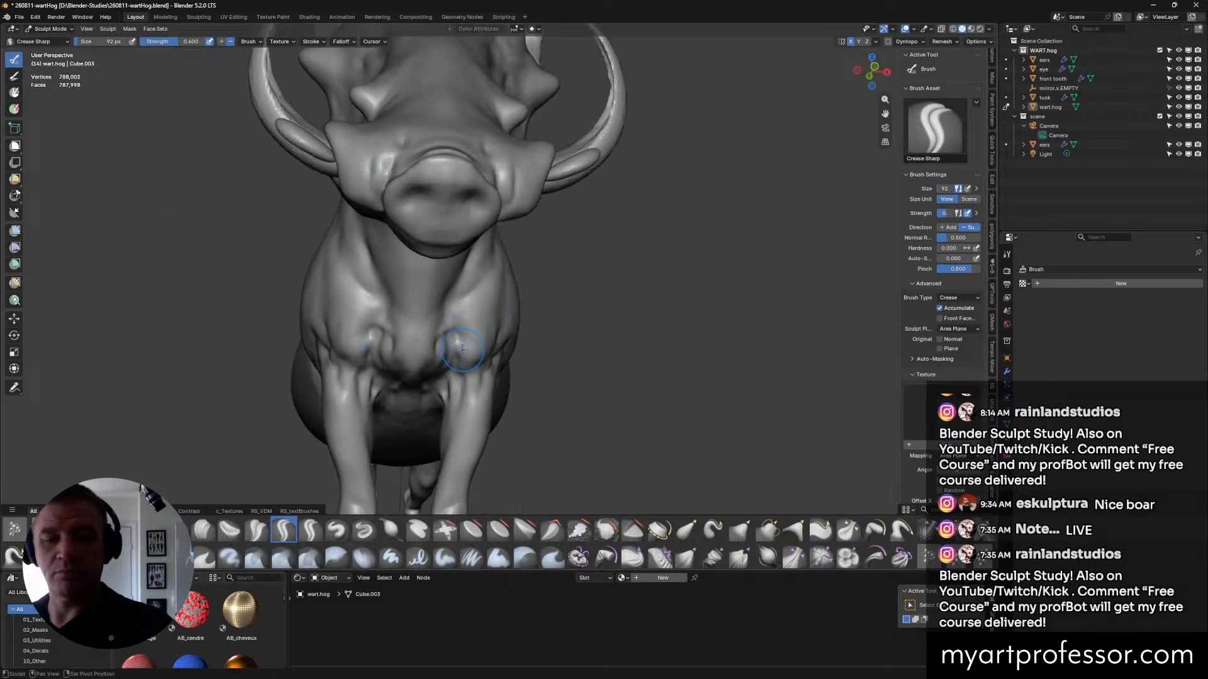
mouse_move(464, 349)
middle_down()
mouse_move(484, 337)
mouse_move(468, 317)
middle_up()
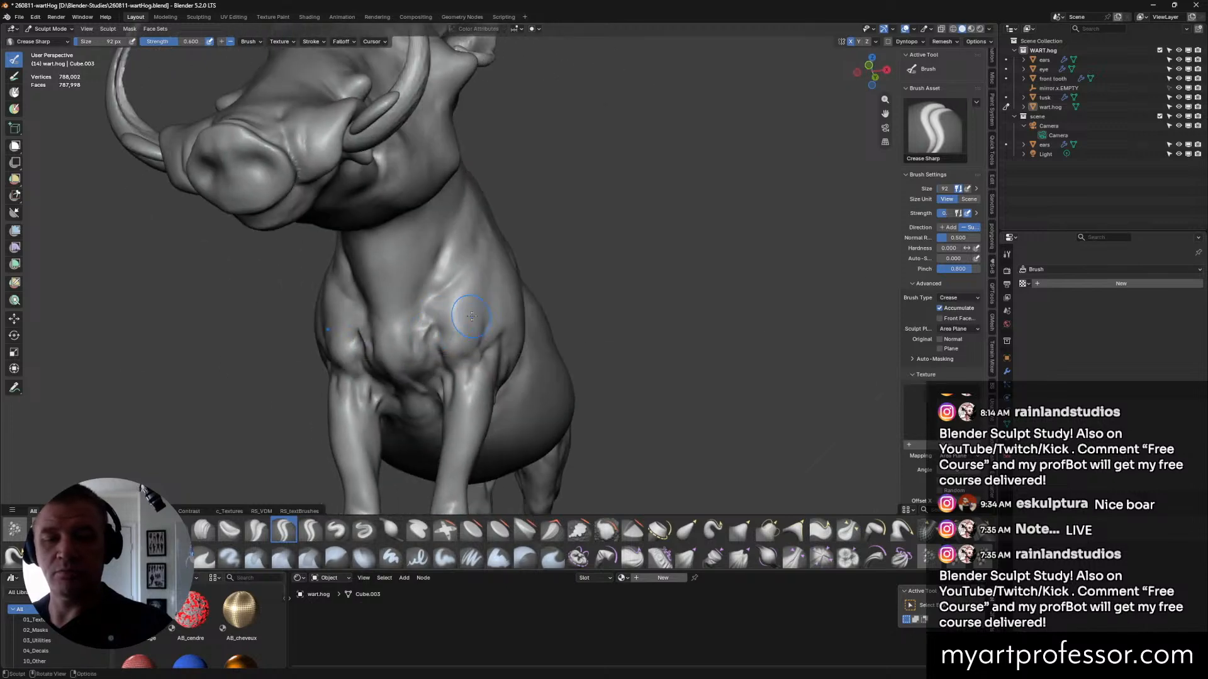
middle_drag(473, 409, 463, 426)
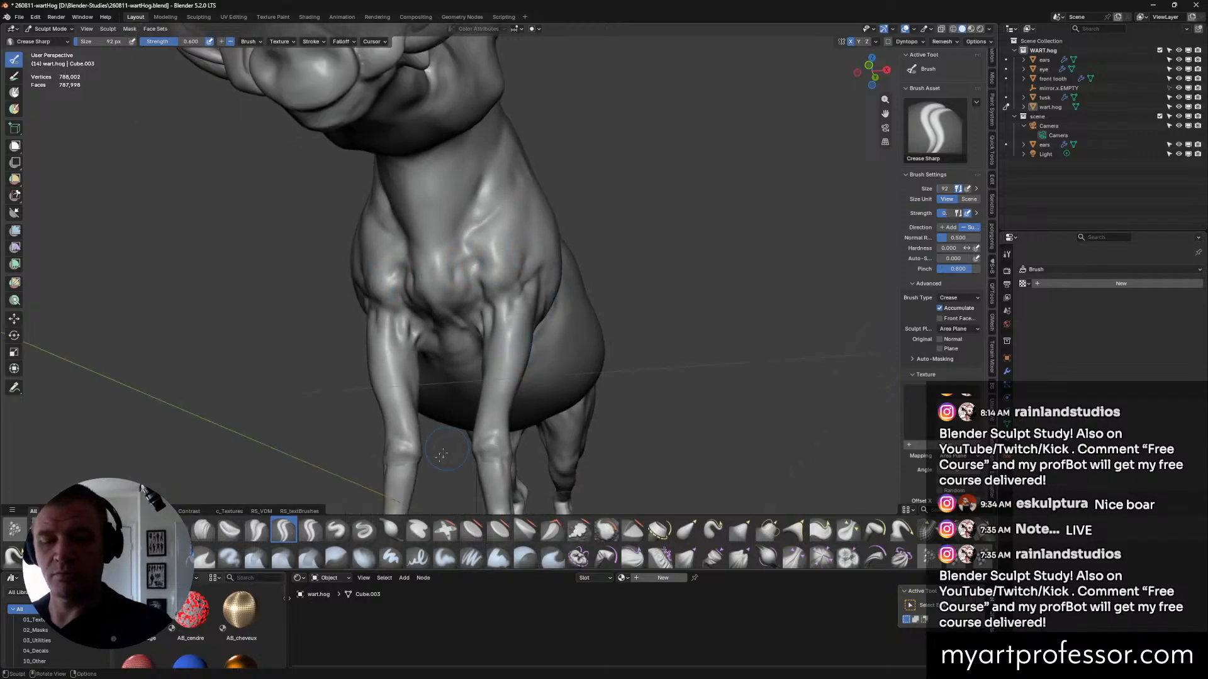
Build up the forms around the elbow with the Draw brush and even out the rear shoulder with Scrape/Fill.
click(337, 530)
mouse_move(496, 252)
middle_down()
mouse_move(500, 279)
mouse_move(484, 259)
mouse_move(490, 292)
mouse_move(636, 323)
middle_up()
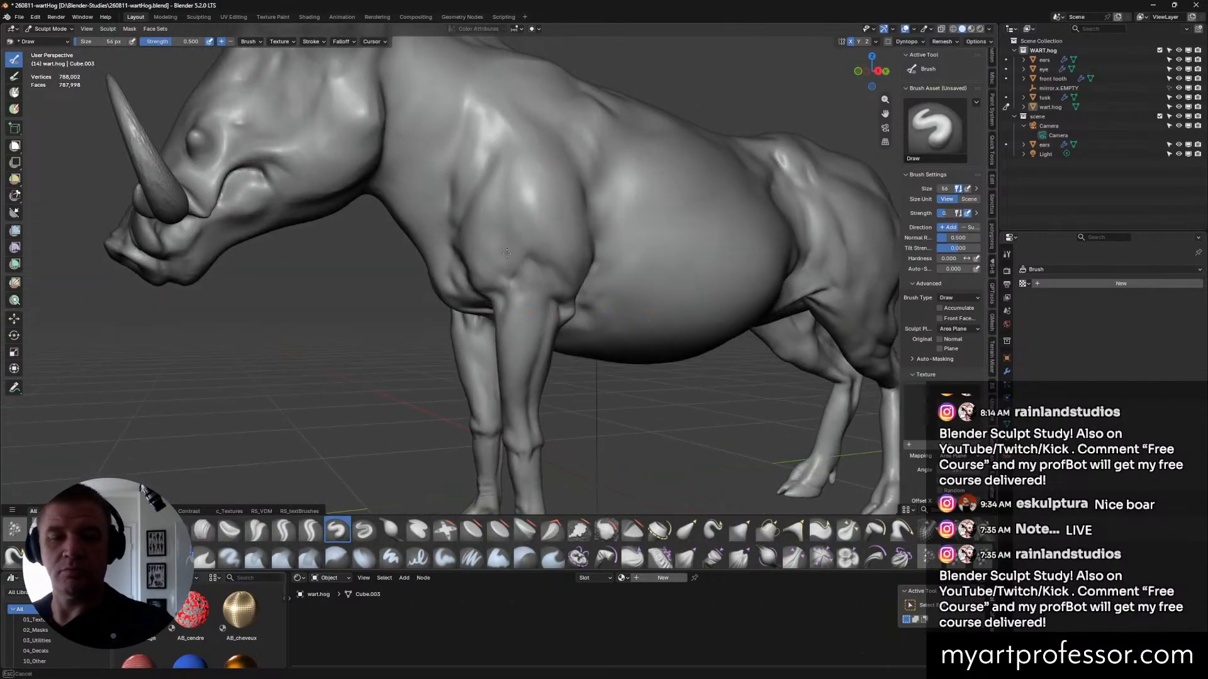
middle_drag(574, 272, 541, 301)
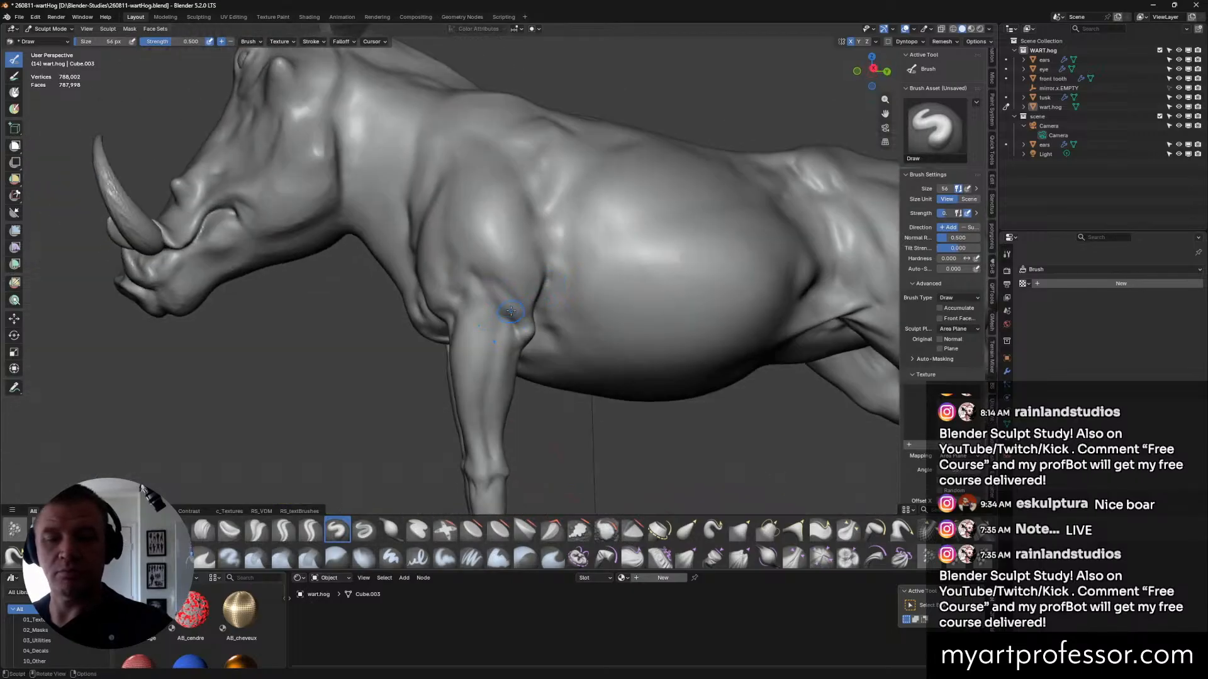
middle_drag(584, 309, 543, 293)
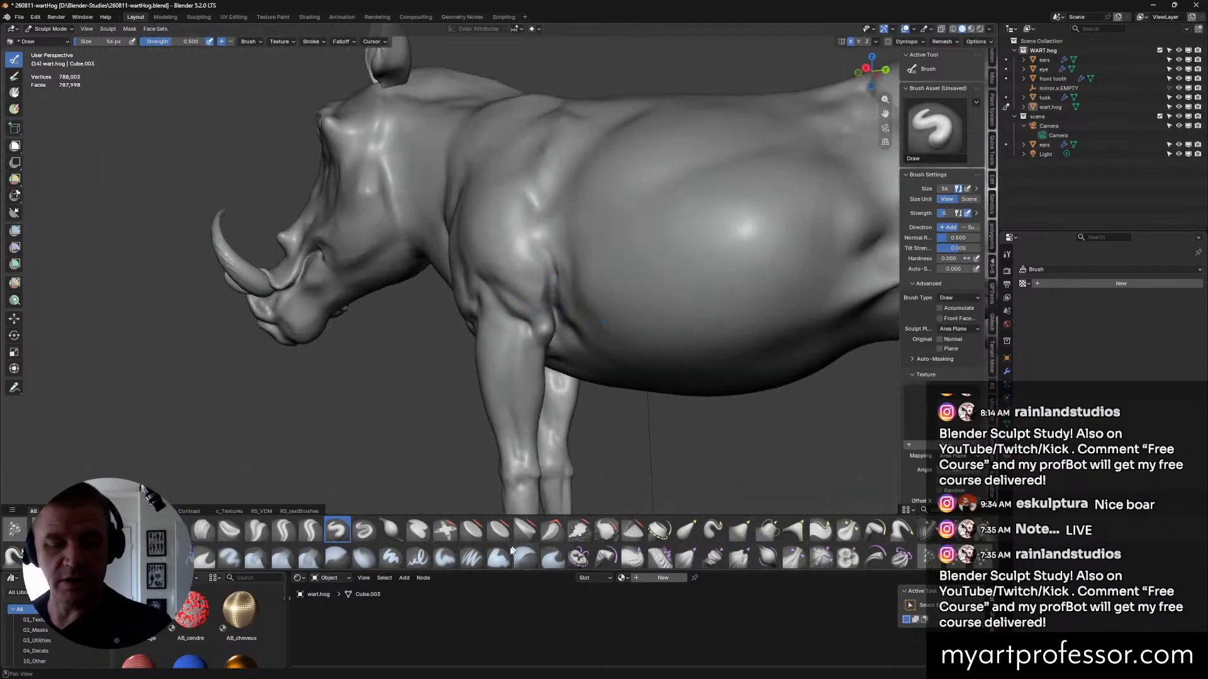
click(578, 528)
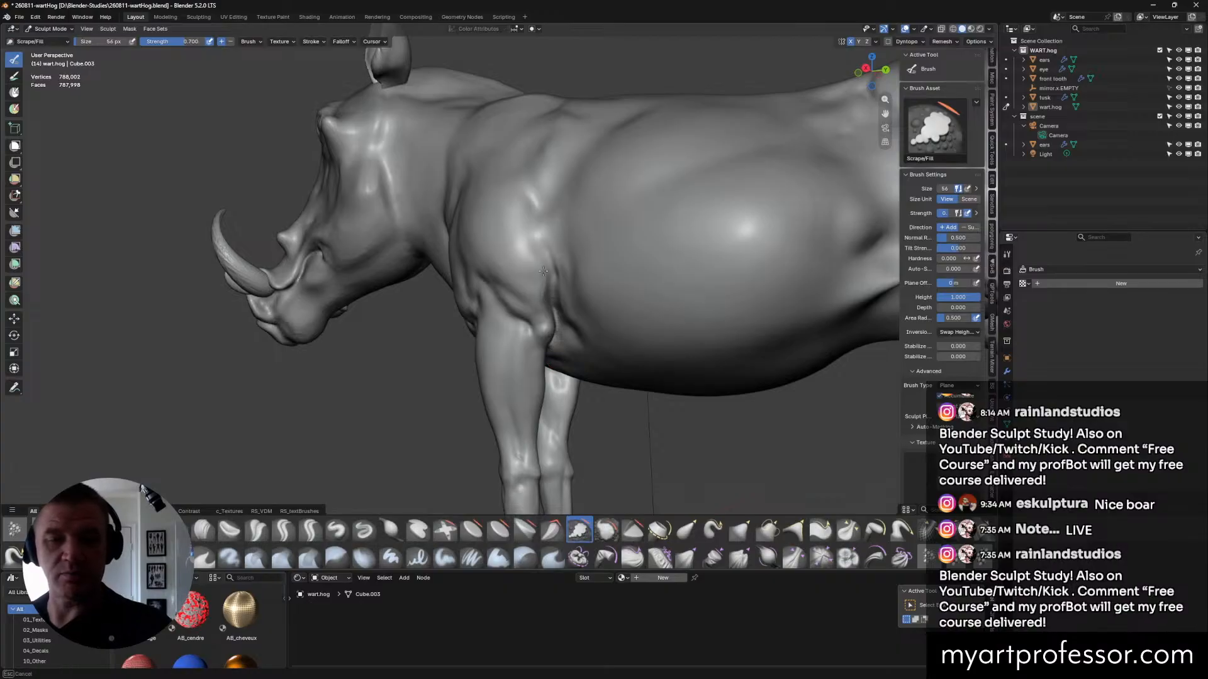
mouse_move(553, 283)
ctrl+middle_down()
mouse_move(575, 345)
mouse_move(647, 455)
ctrl+middle_up()
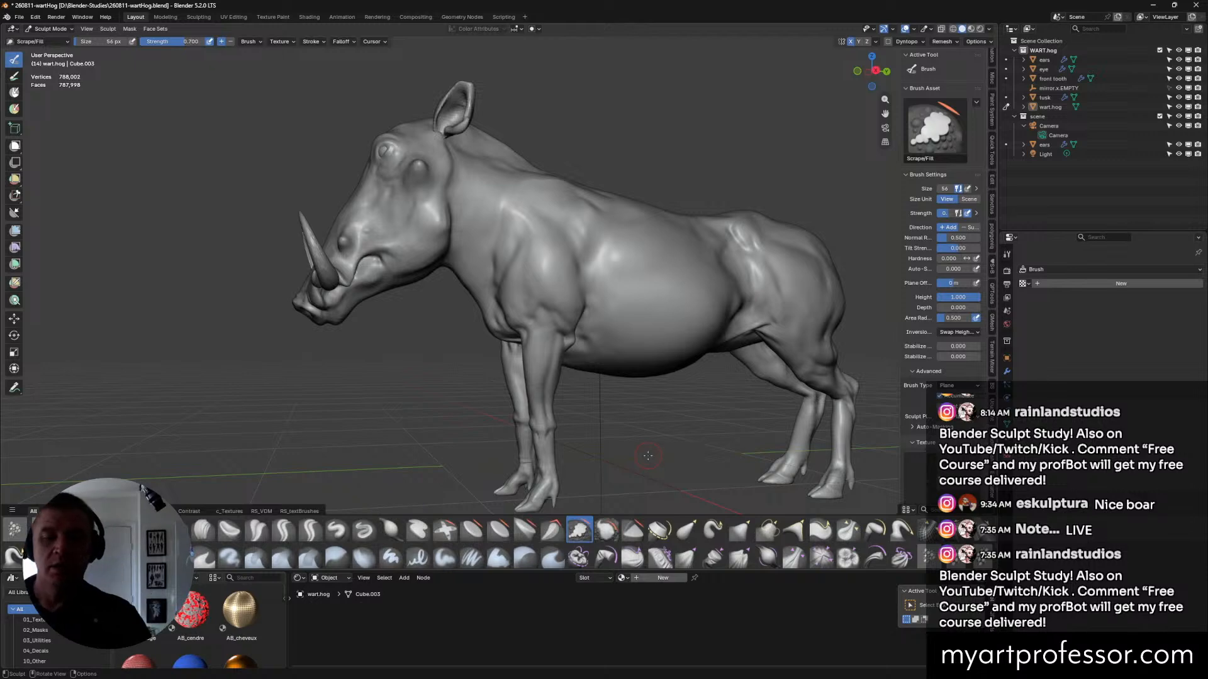
Check the whole warthog from the front and three-quarter view and save the file.
mouse_move(642, 453)
middle_down()
mouse_move(548, 410)
mouse_move(557, 385)
middle_up()
scroll(562, 372, down, 3)
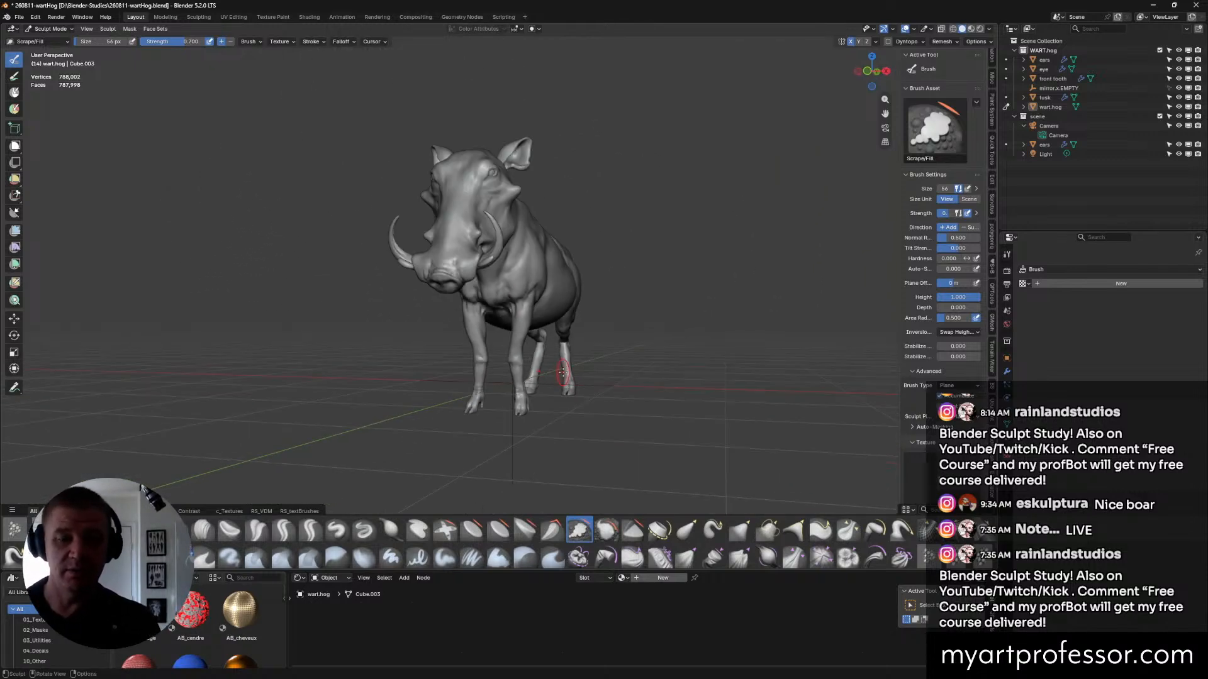
scroll(562, 372, up, 3)
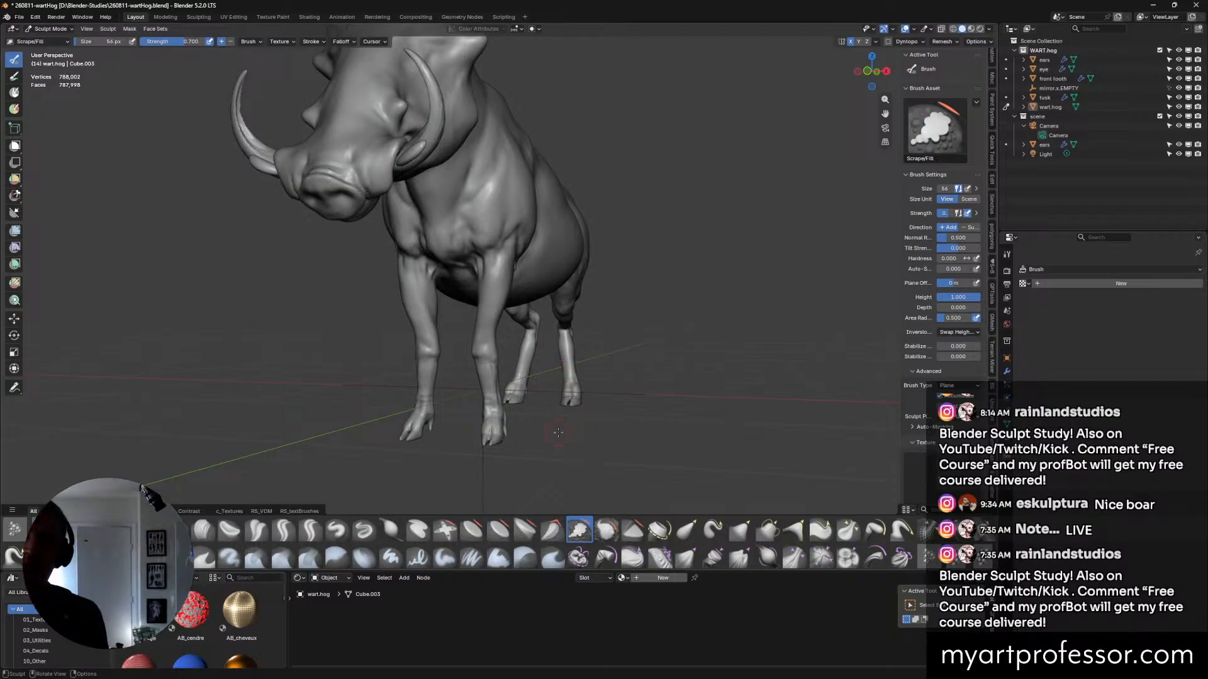
middle_drag(611, 447, 711, 338)
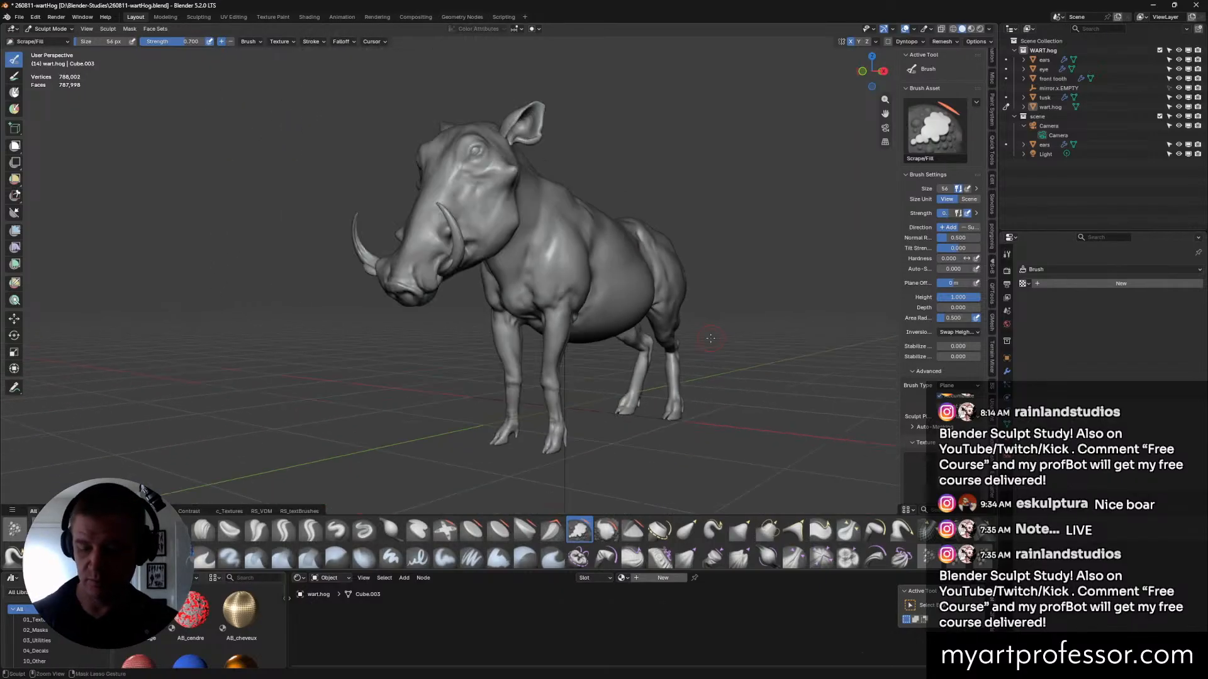
key(ctrl+s)
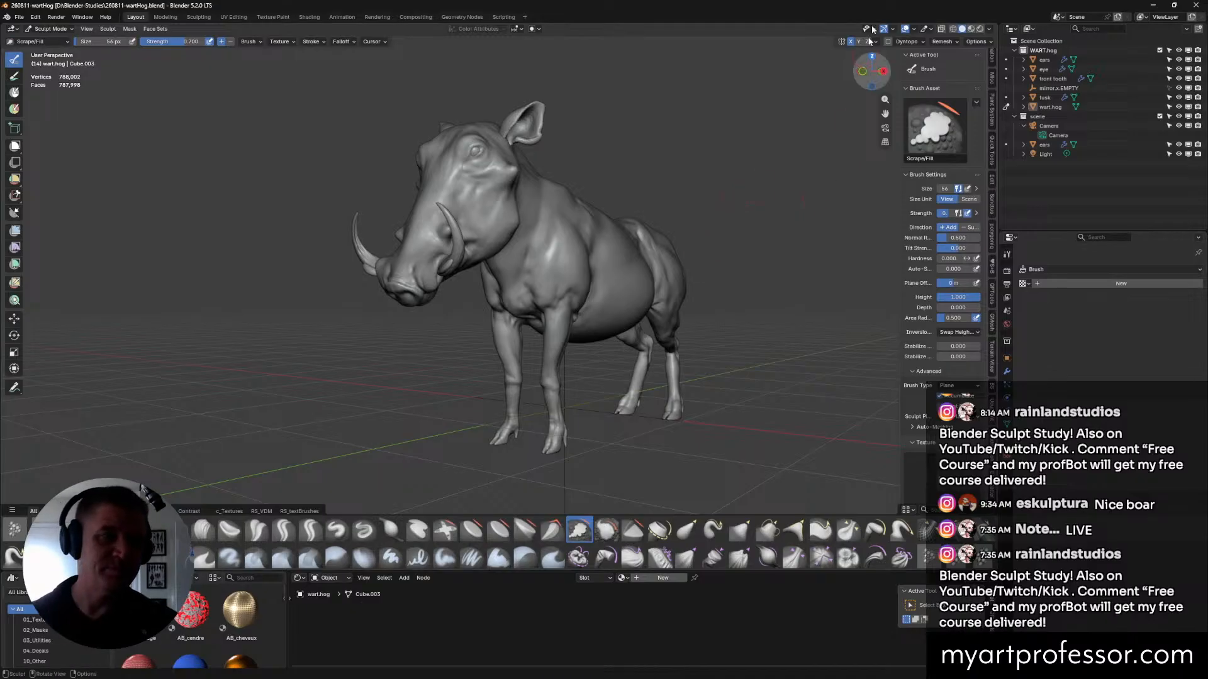
Switch the viewport to rendered shading and show the whole scene from the top orthographic view.
click(979, 29)
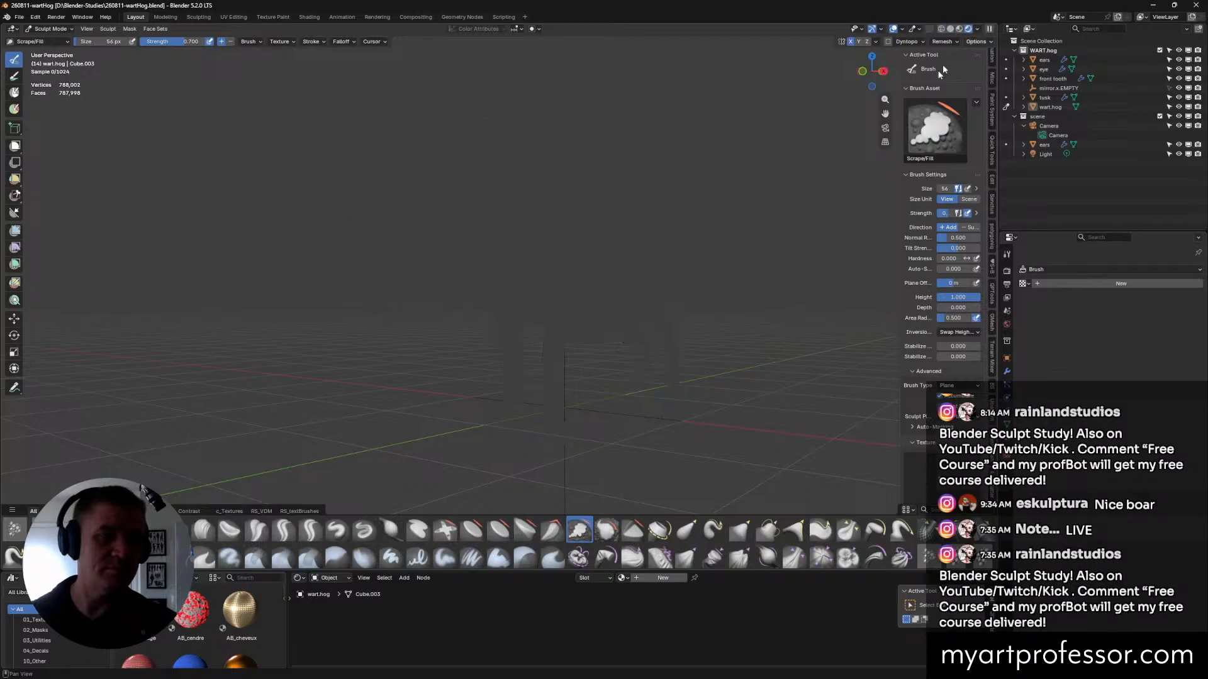
middle_drag(757, 241, 780, 235)
scroll(780, 236, down, 8)
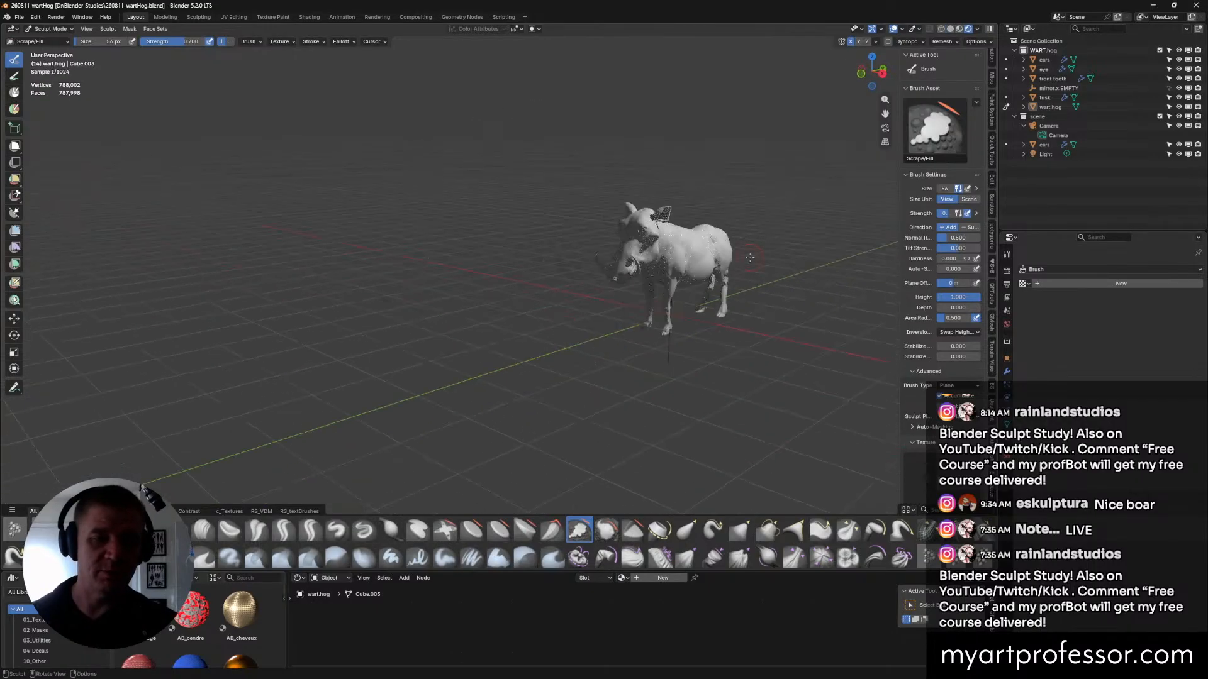
key(KP_7)
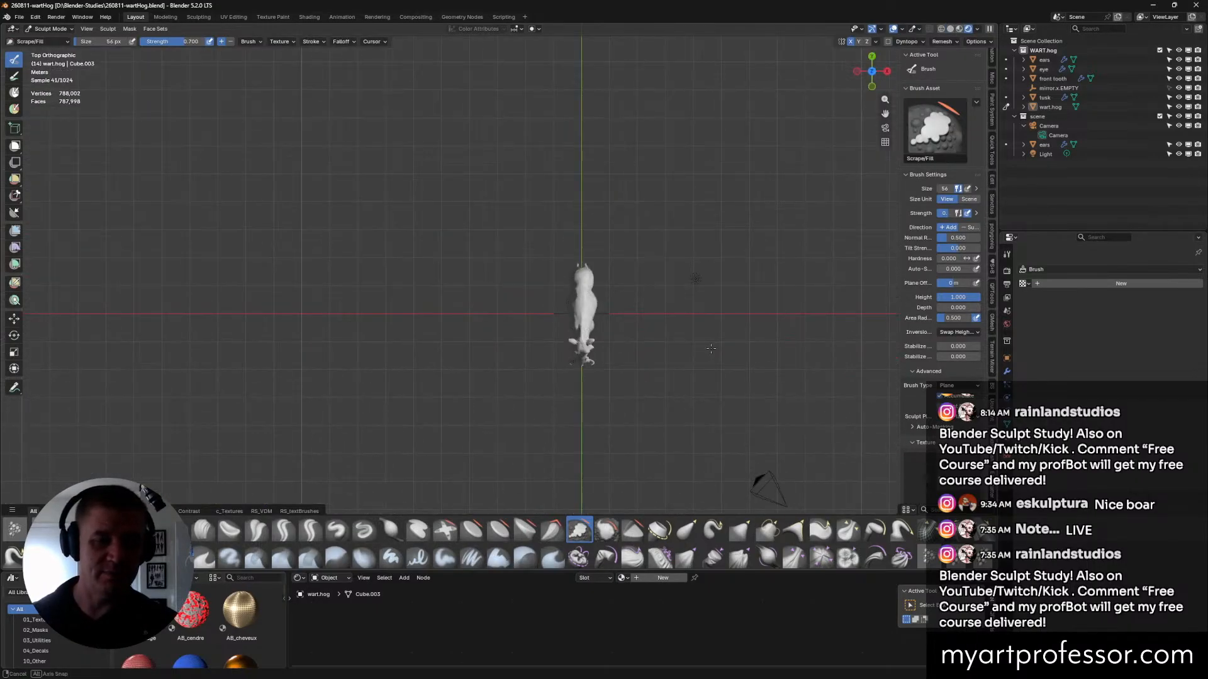
In Object Mode, select the scene's light and move it diagonally in front of the warthog's head.
key(ctrl+Tab)
click(685, 278)
mouse_move(666, 226)
mouse_down()
mouse_move(721, 340)
mouse_move(704, 289)
mouse_up()
key(g)
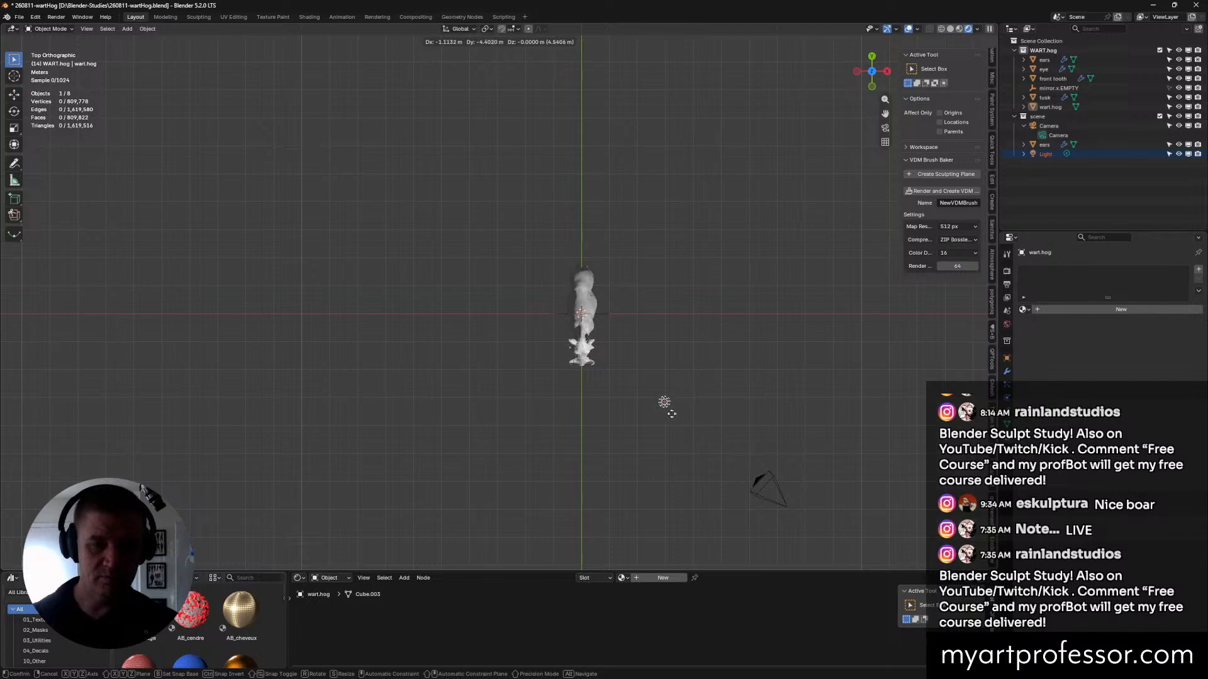
click(671, 410)
Move the light vertically along the global Z axis to adjust the lighting on the warthog.
middle_drag(670, 410, 670, 376)
key(g)
key(z)
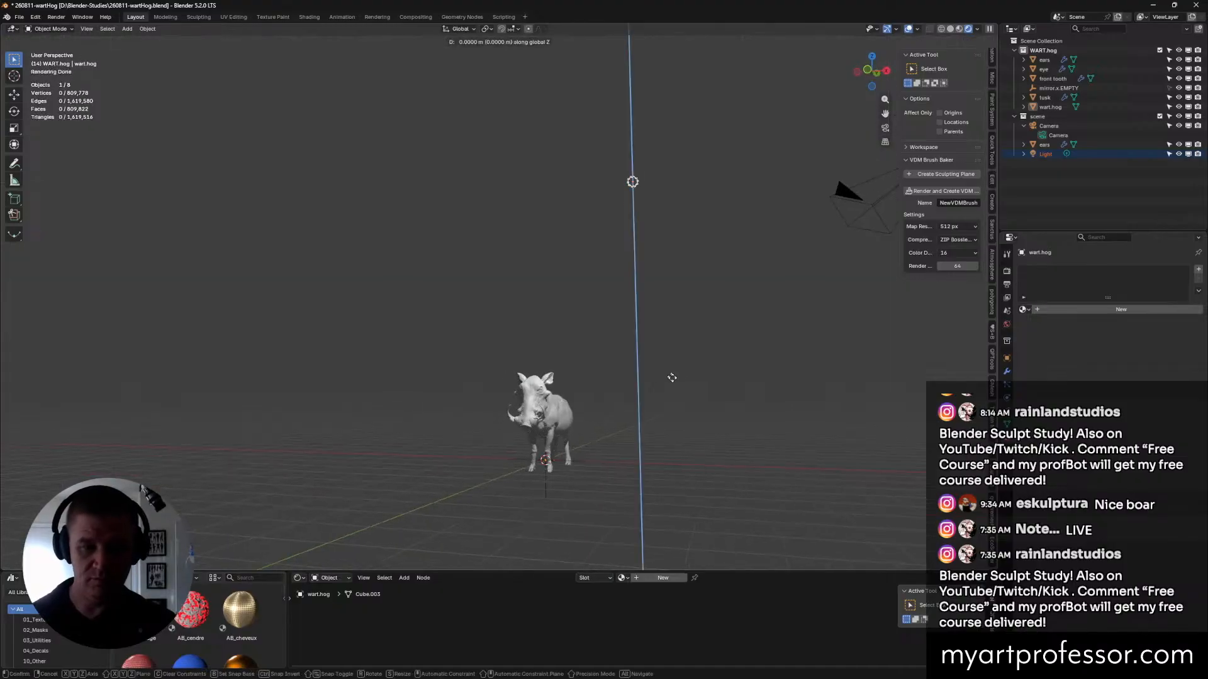
click(660, 448)
scroll(657, 434, up, 2)
middle_drag(598, 472, 632, 150)
scroll(541, 371, up, 3)
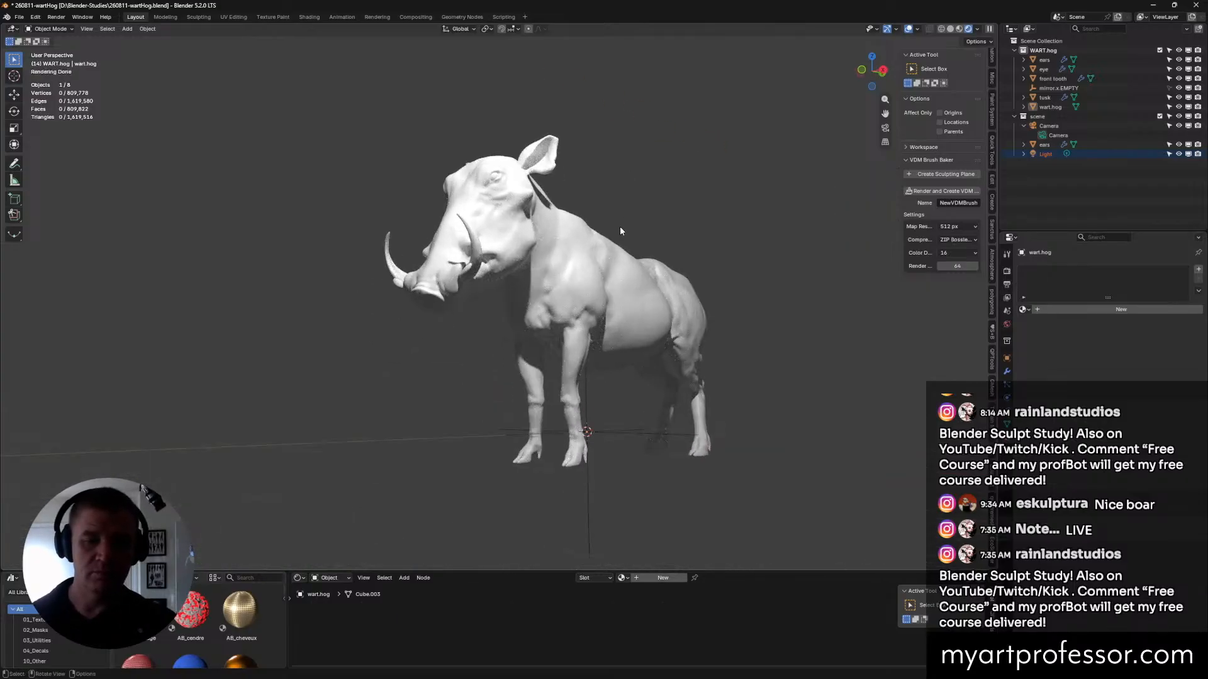
Examine the rendered warthog's forms and shadows from the side, rear, three-quarter and front with nothing selected.
middle_drag(620, 231, 585, 326)
click(549, 327)
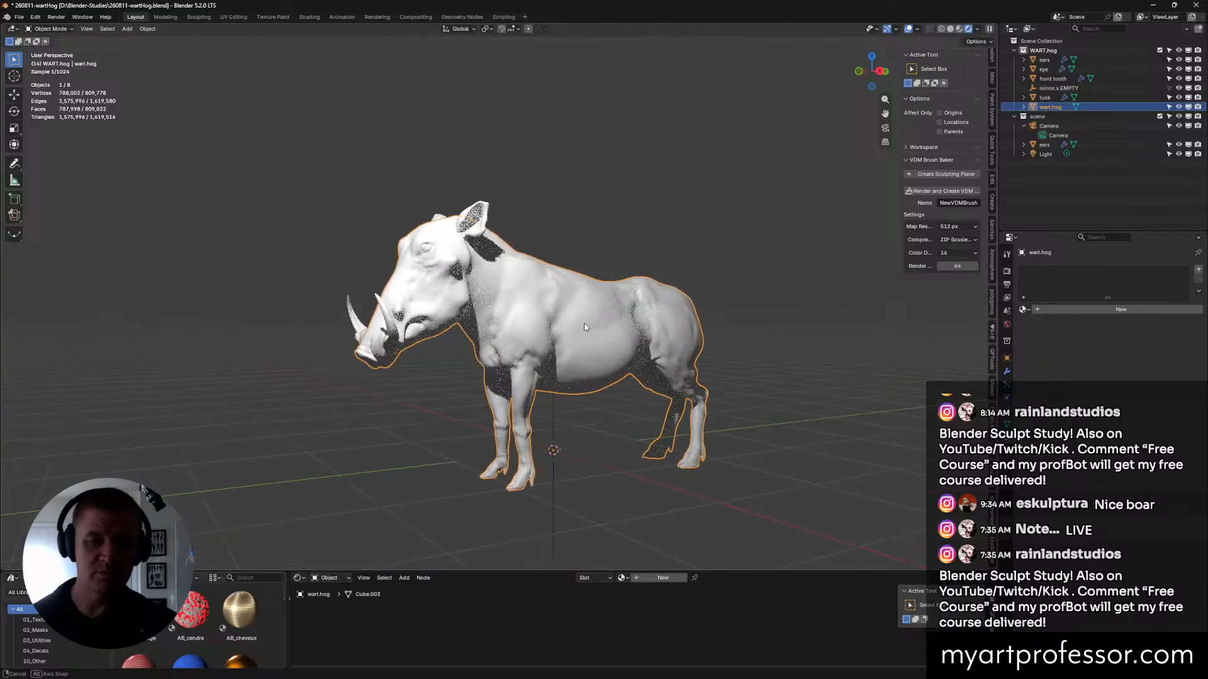
key(alt+a)
middle_drag(639, 232, 627, 539)
scroll(658, 269, up, 3)
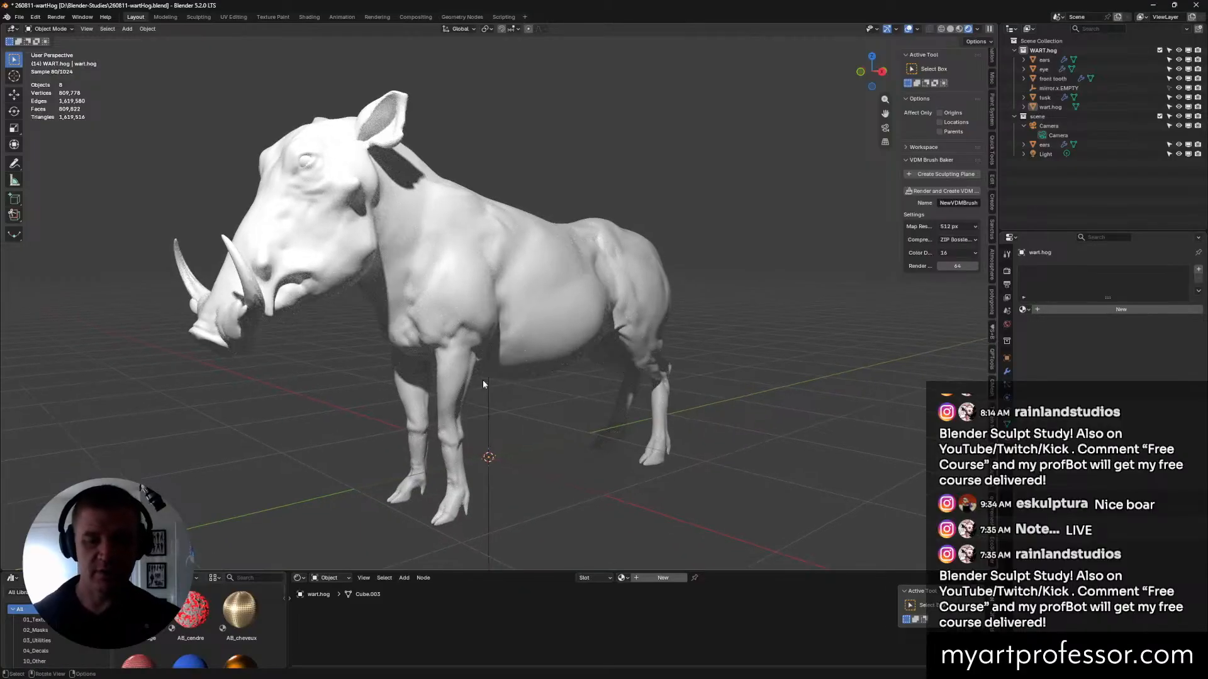
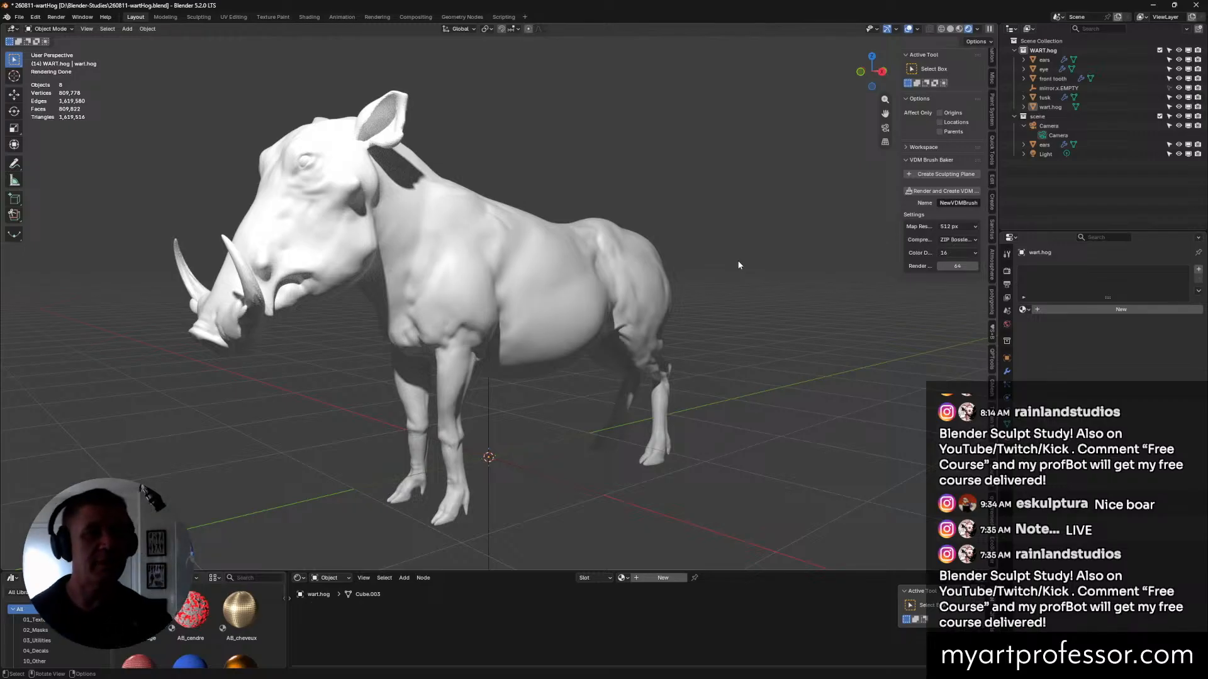
middle_drag(814, 372, 800, 344)
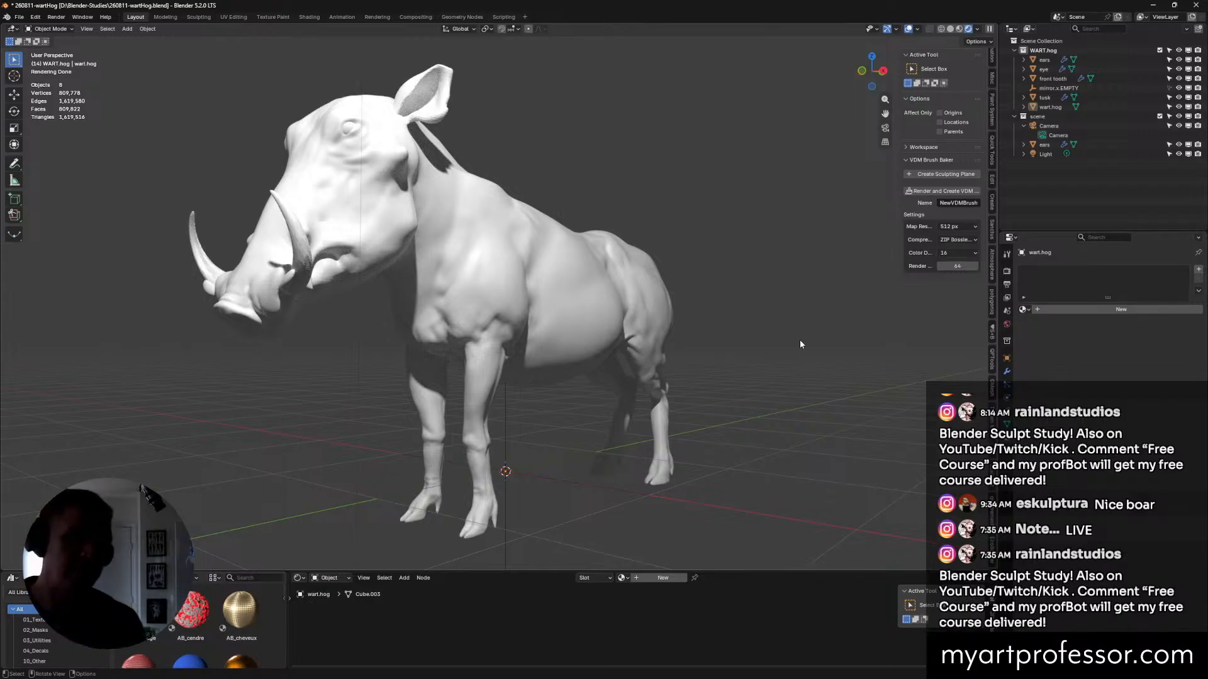
middle_drag(585, 311, 654, 304)
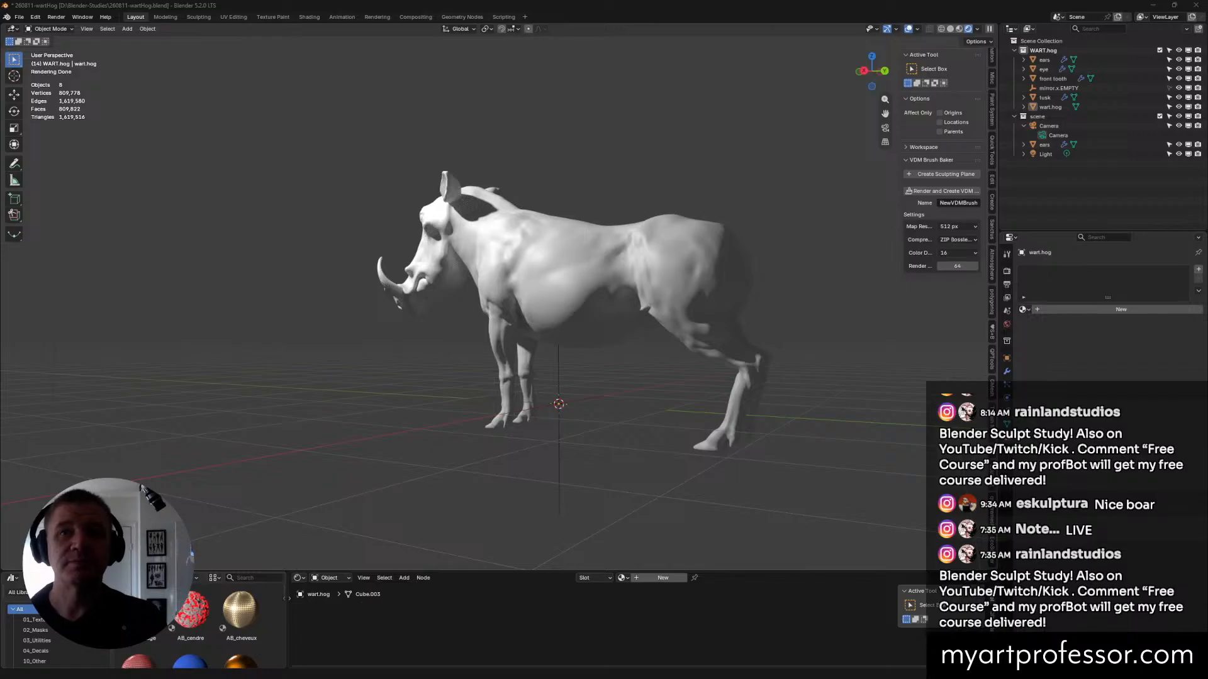
middle_drag(594, 405, 509, 284)
scroll(505, 281, up, 4)
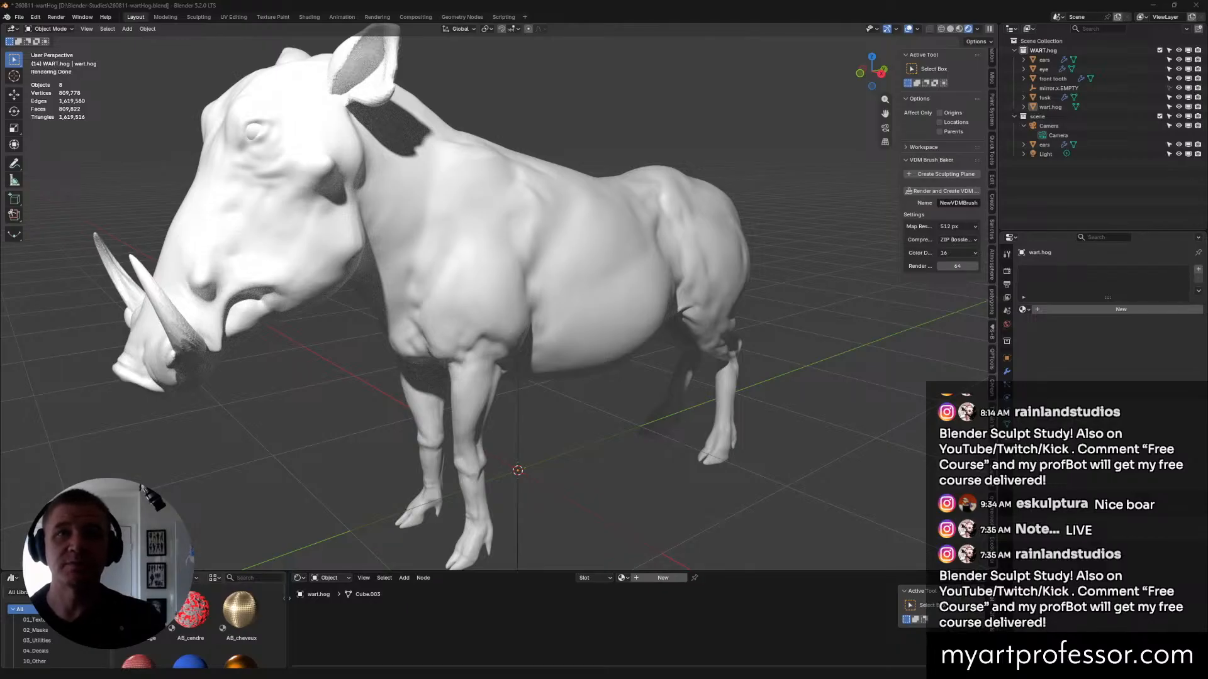
middle_drag(386, 493, 1000, 18)
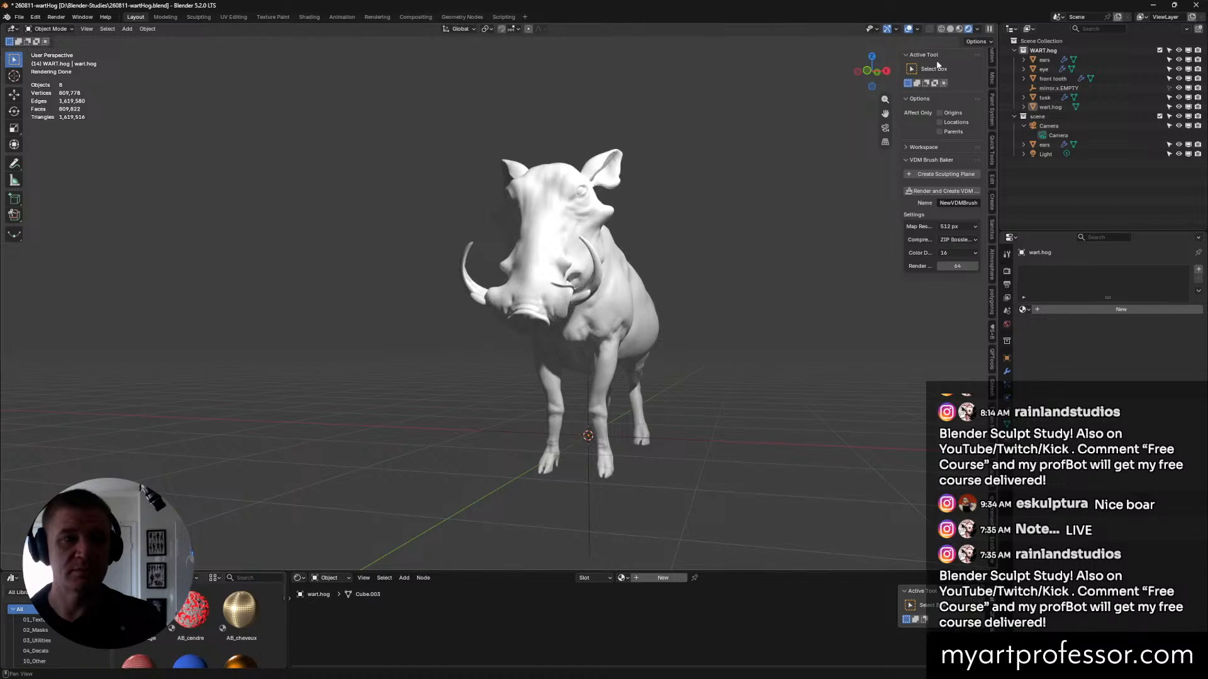
Return the viewport to solid shading, select the warthog's body and put it in Sculpt Mode.
click(949, 30)
mouse_move(688, 274)
middle_down()
mouse_move(622, 281)
mouse_move(746, 323)
middle_up()
shift+middle_drag(578, 319, 646, 326)
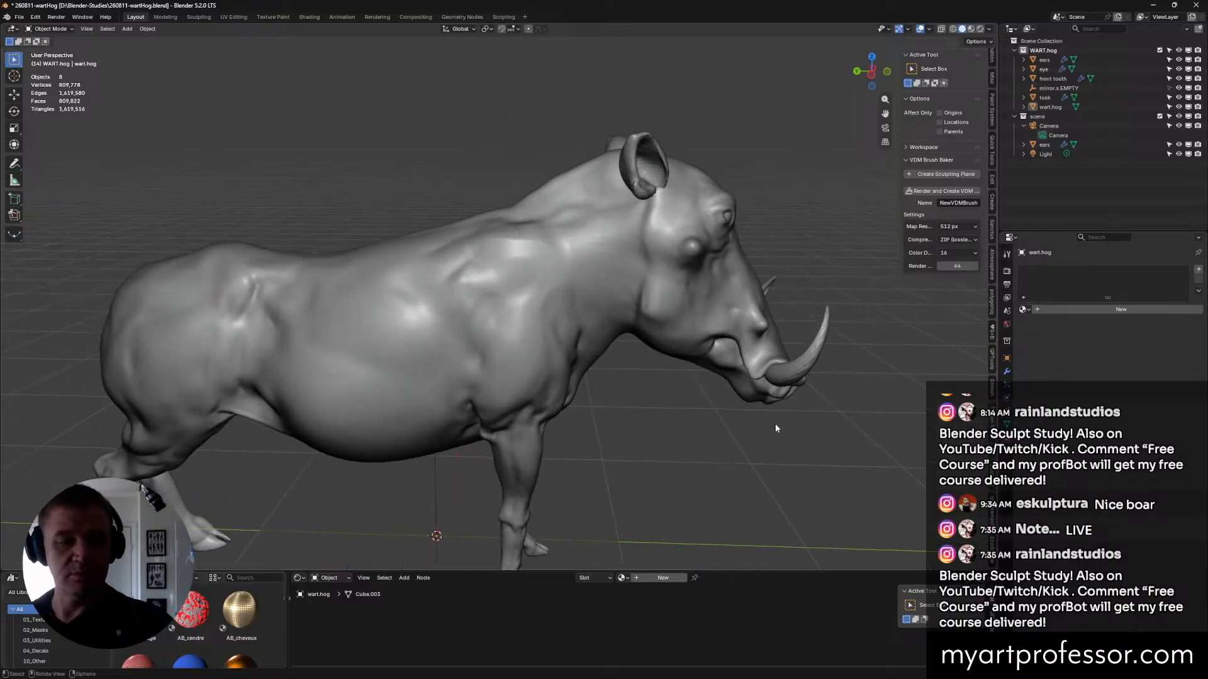
click(703, 348)
key(ctrl+Tab)
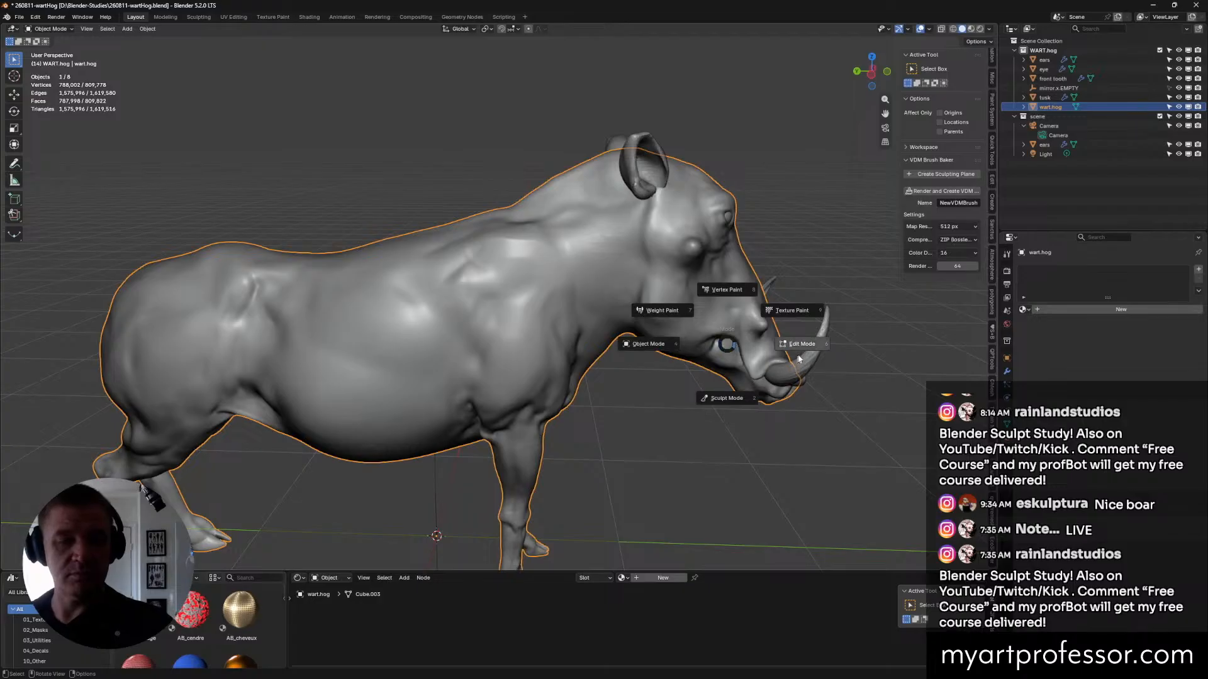
click(742, 405)
middle_drag(677, 403, 699, 396)
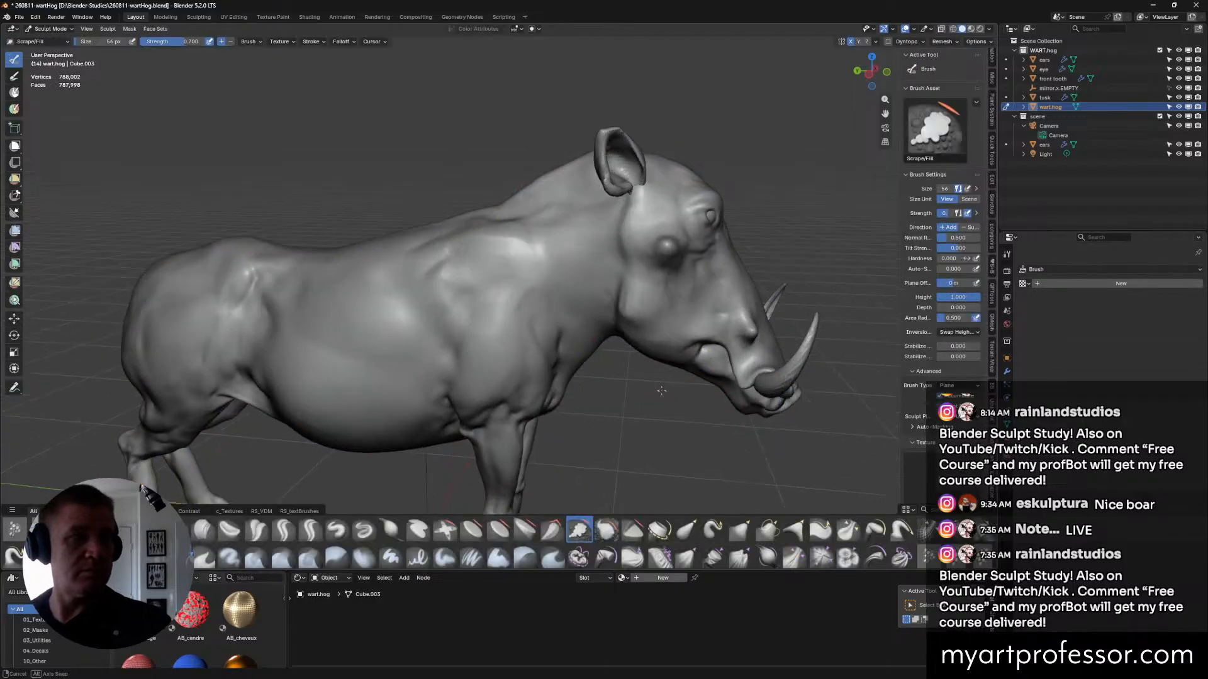
Carve the crease behind the shoulder and elbow of the front leg with the Crease Sharp brush at 72 px.
scroll(710, 390, up, 4)
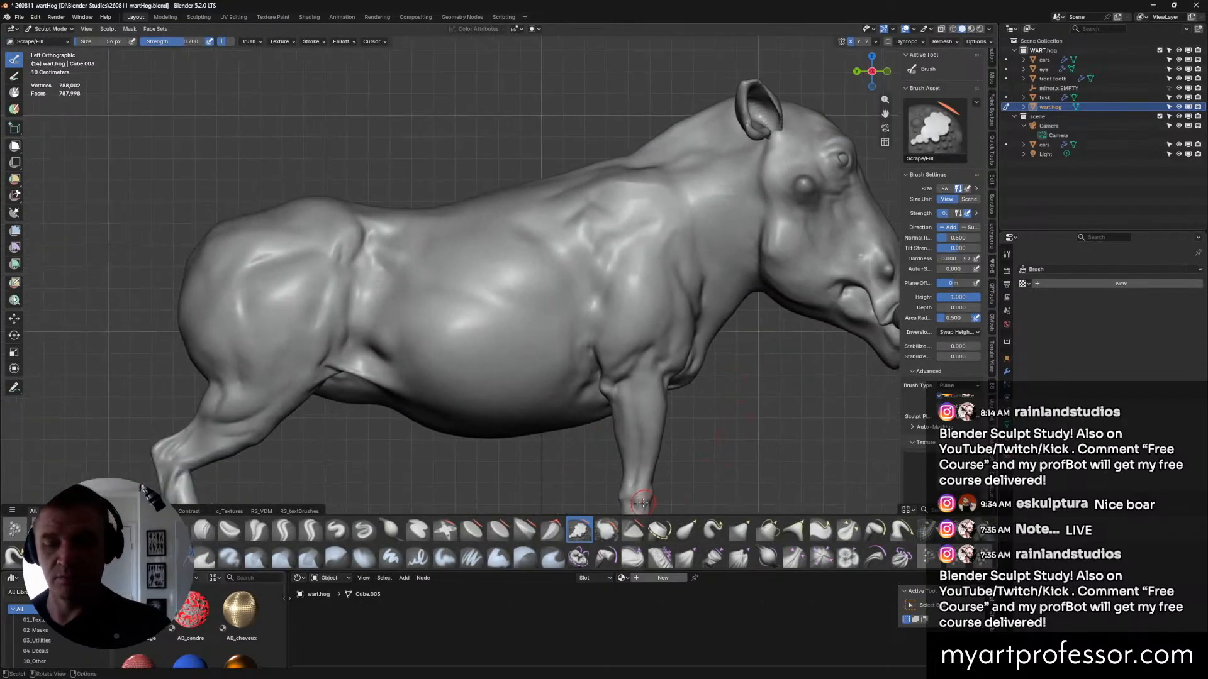
key(f)
click(657, 371)
shift+middle_drag(629, 374, 602, 385)
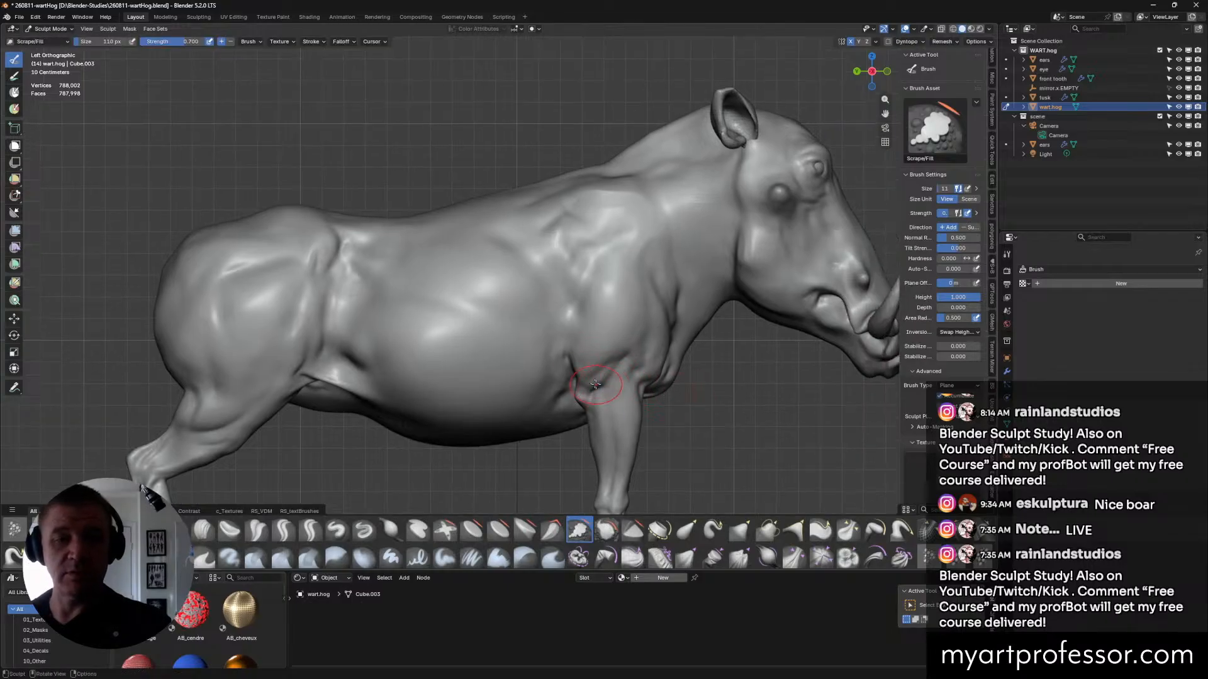
key(f)
click(600, 346)
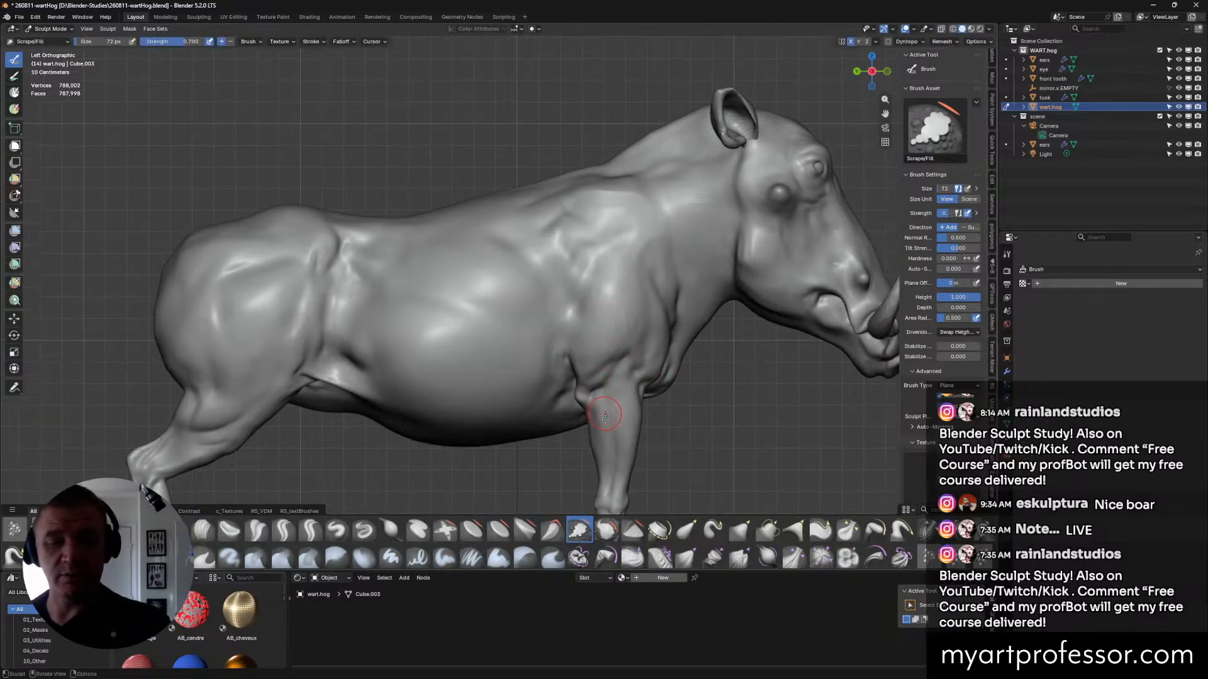
click(285, 532)
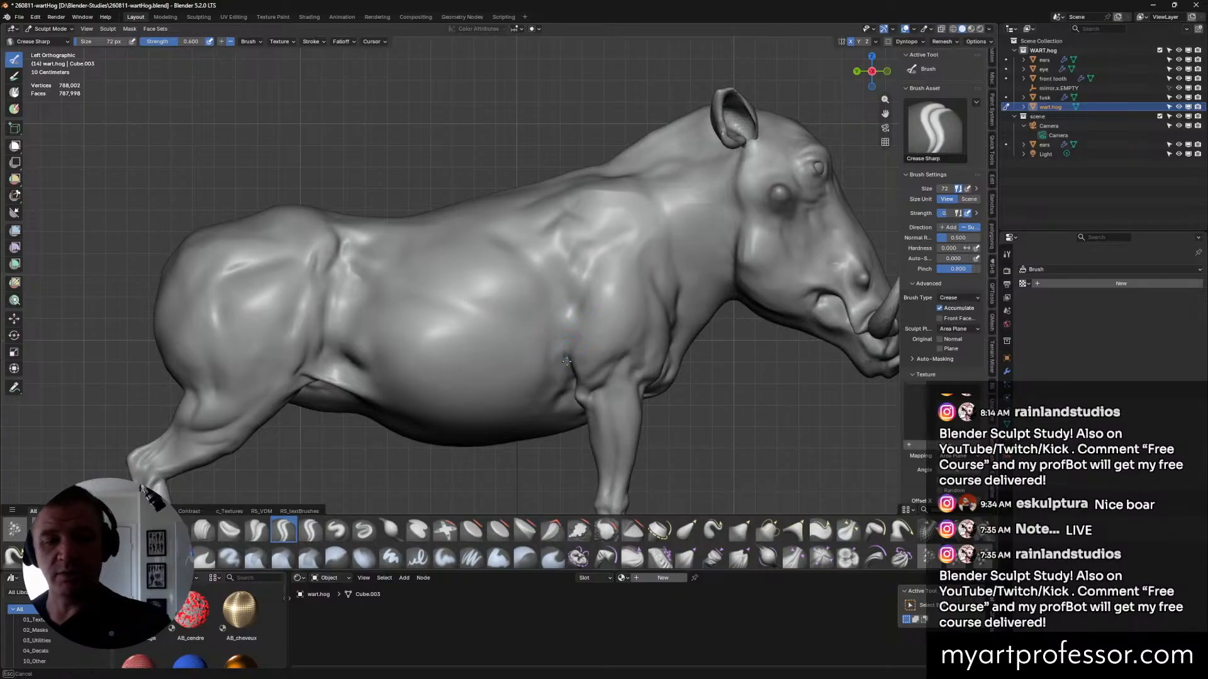
middle_drag(607, 305, 610, 311)
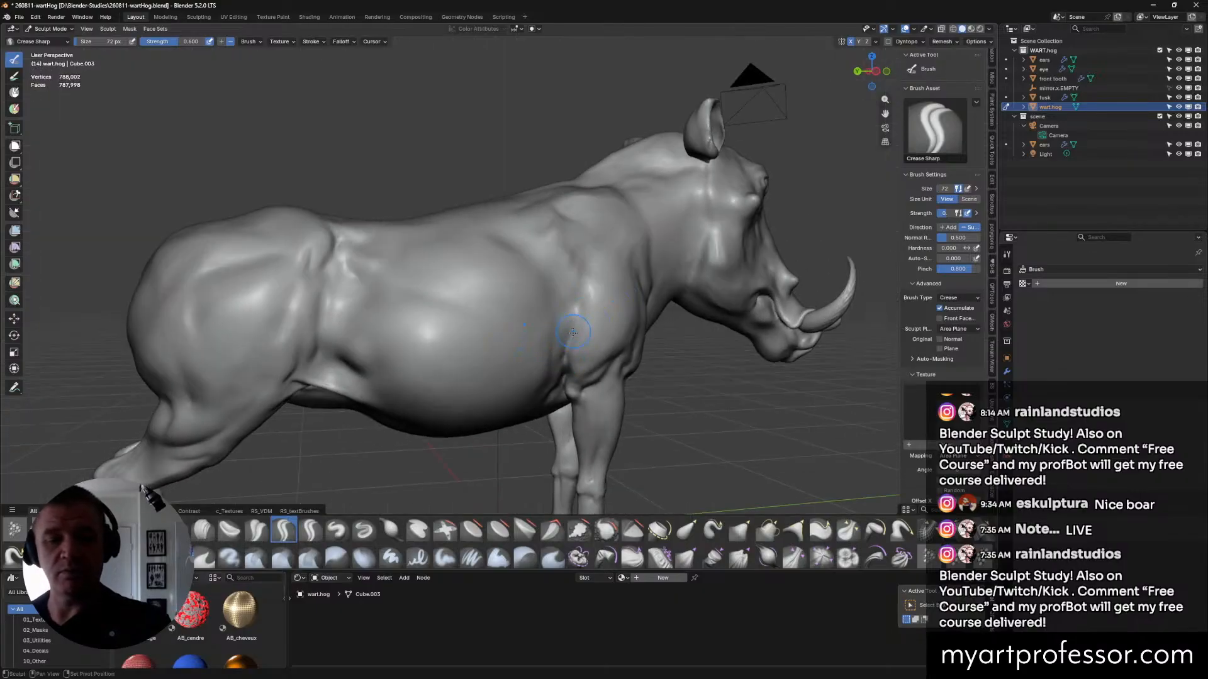
middle_drag(568, 347, 562, 371)
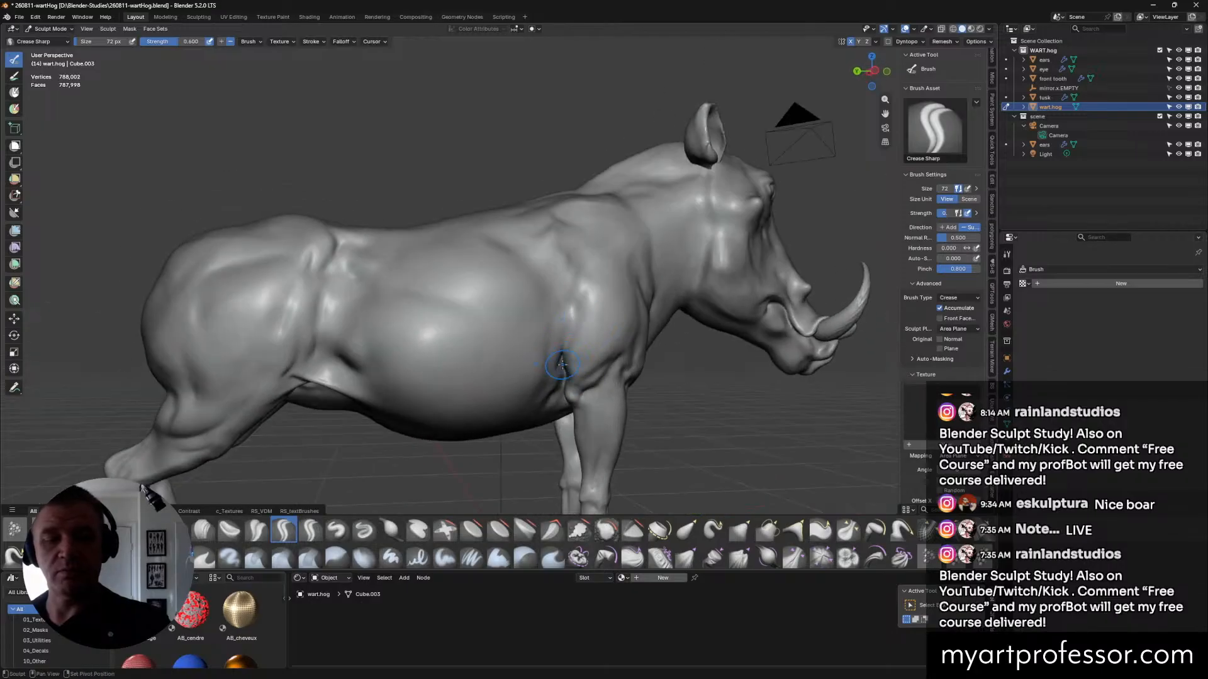
middle_drag(585, 307, 579, 348)
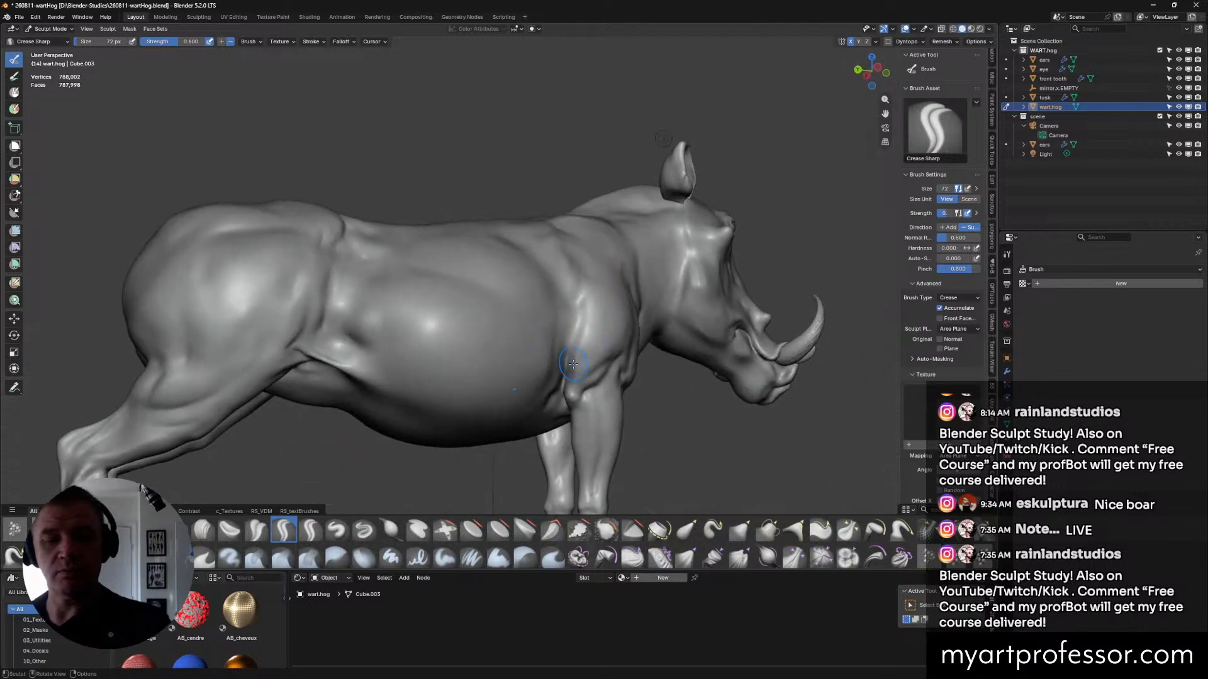
middle_drag(596, 304, 576, 332)
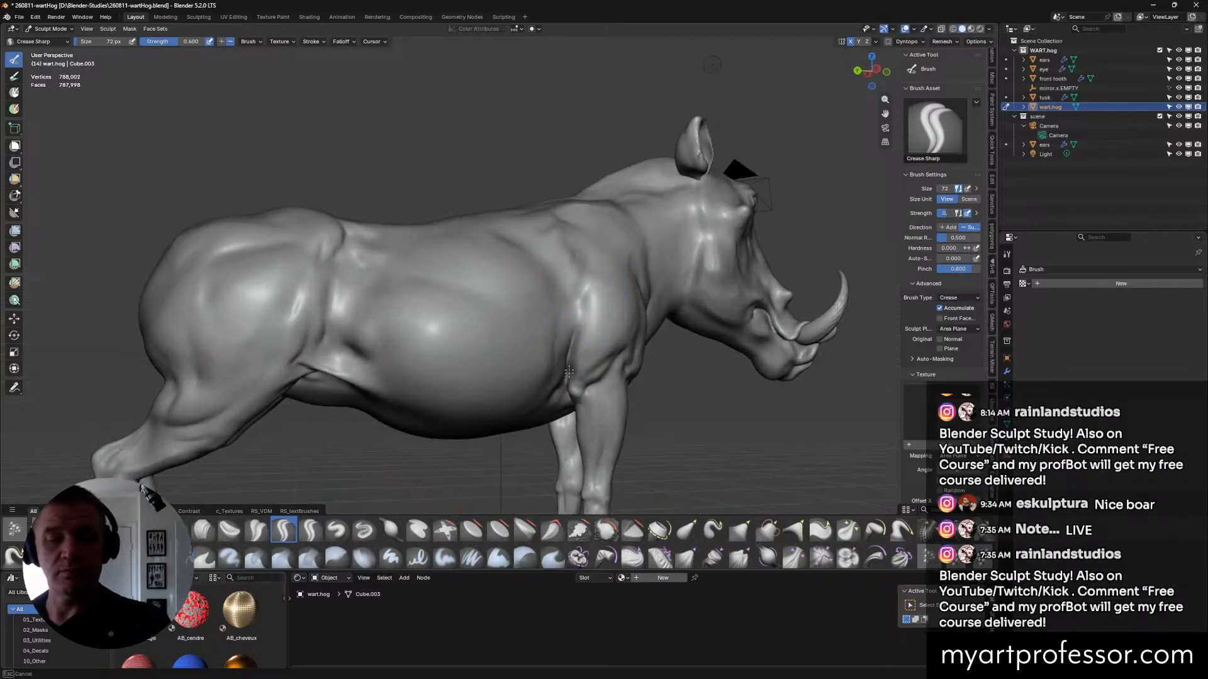
middle_drag(569, 376, 563, 403)
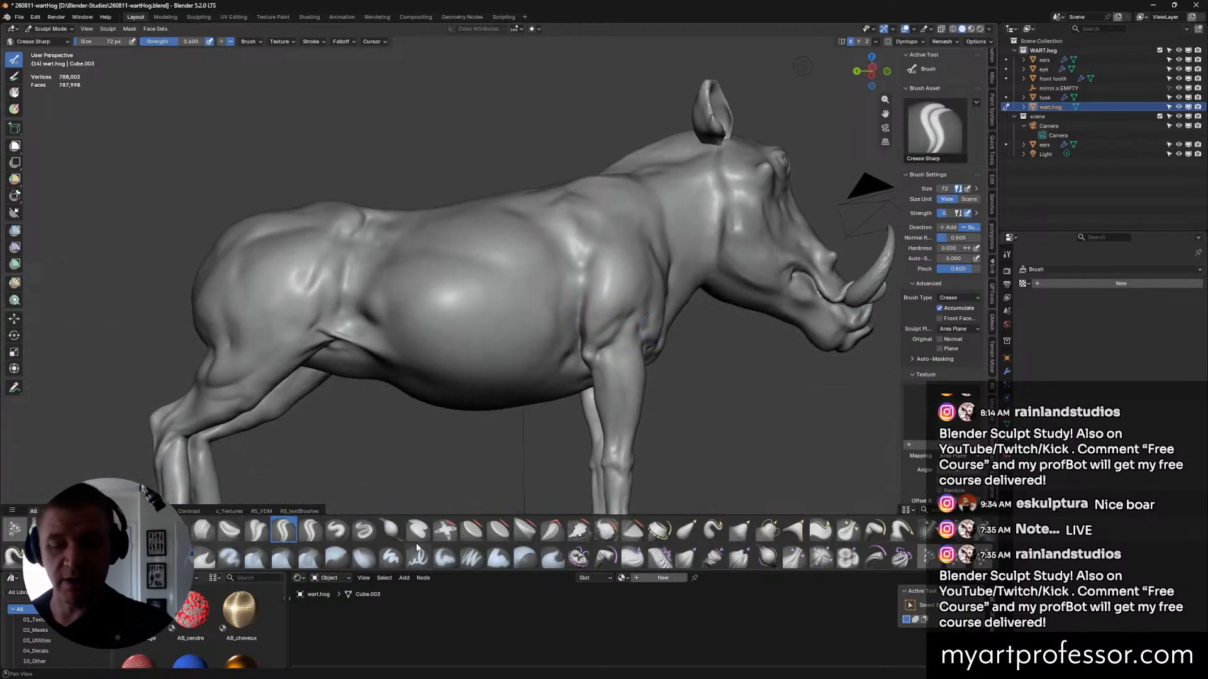
Sharpen the front edge of the shoulder, down toward the chest, using Crease Sharp at 72 px.
middle_drag(734, 467, 580, 354)
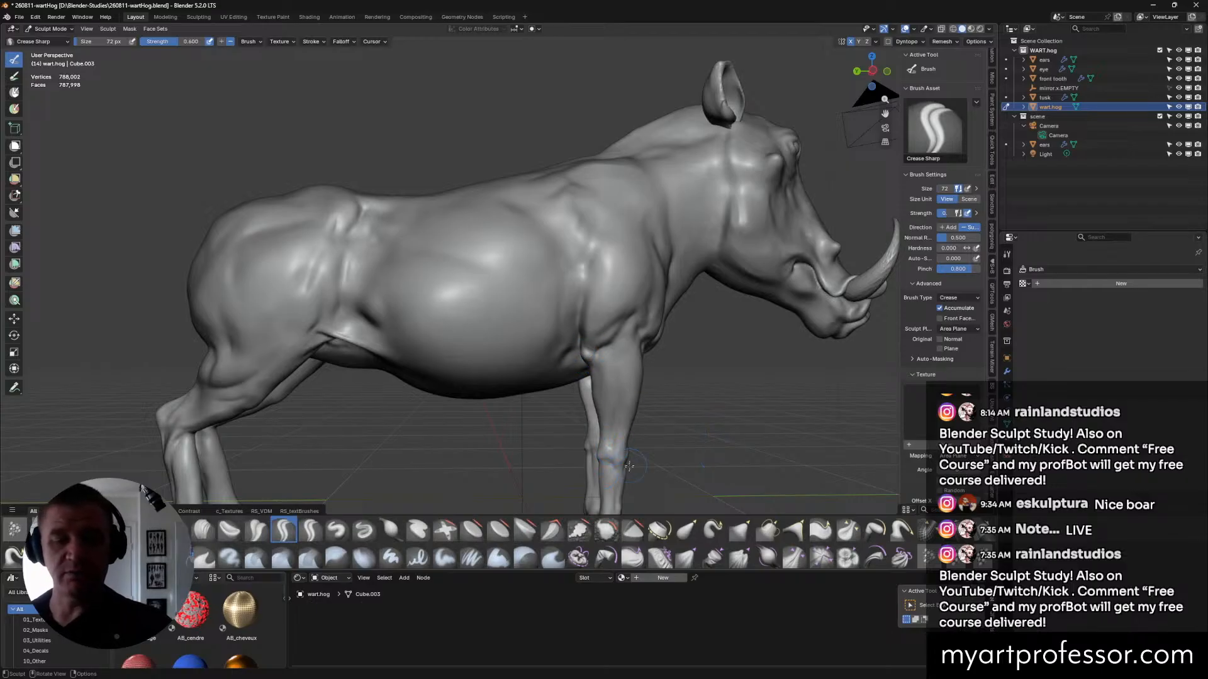
middle_drag(619, 441, 627, 307)
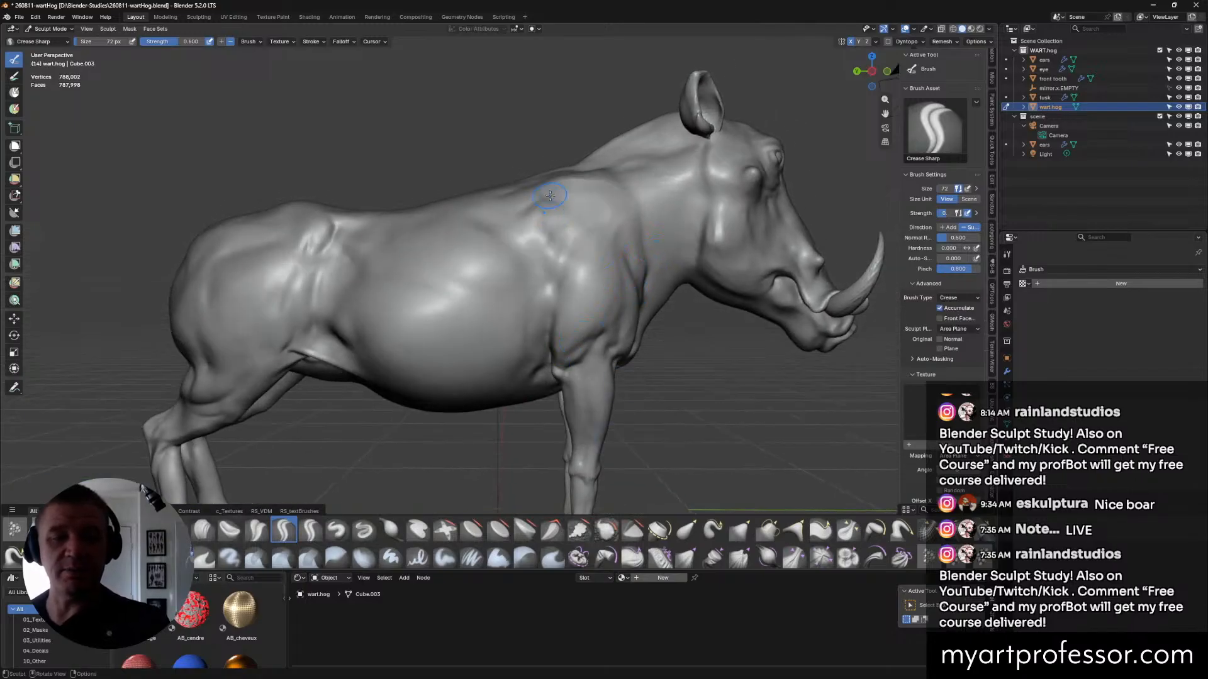
drag(601, 239, 616, 255)
drag(646, 327, 642, 324)
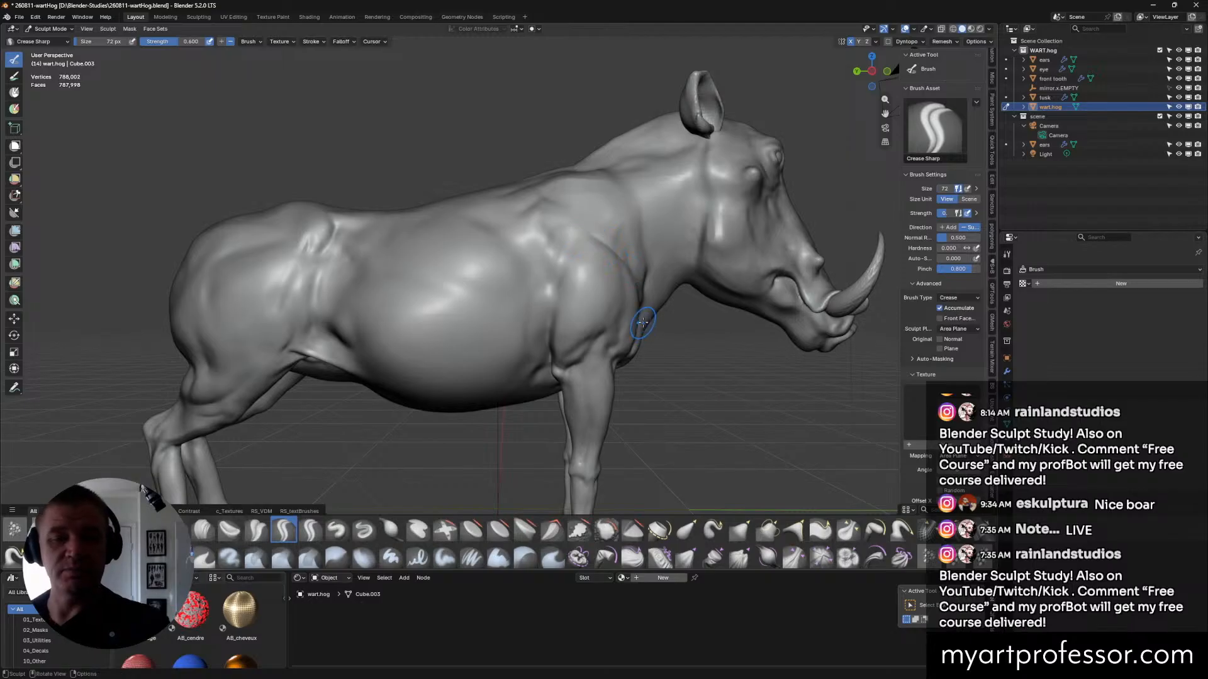
Outline the upper edge of the shoulder blade below the neck with Crease Sharp at 132 px.
mouse_move(638, 293)
middle_down()
mouse_move(555, 163)
mouse_move(609, 173)
mouse_move(638, 211)
mouse_move(600, 189)
mouse_move(618, 190)
mouse_move(557, 186)
middle_up()
key(f)
click(630, 201)
scroll(618, 190, up, 2)
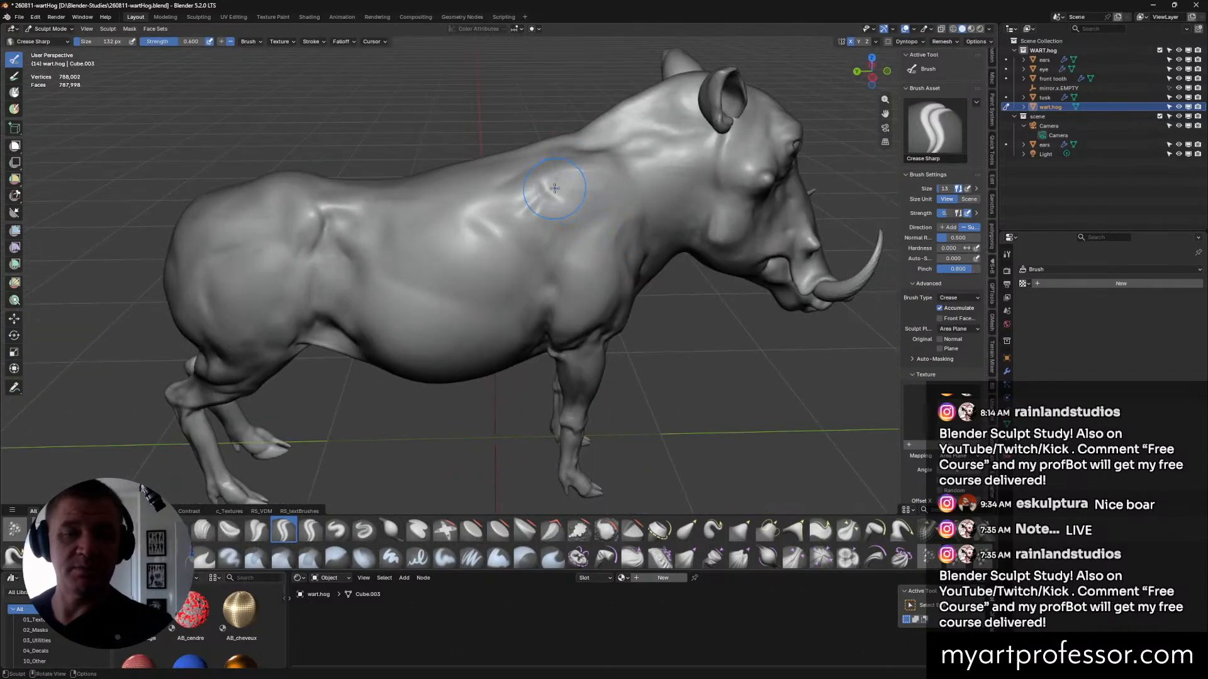
middle_drag(619, 160, 670, 222)
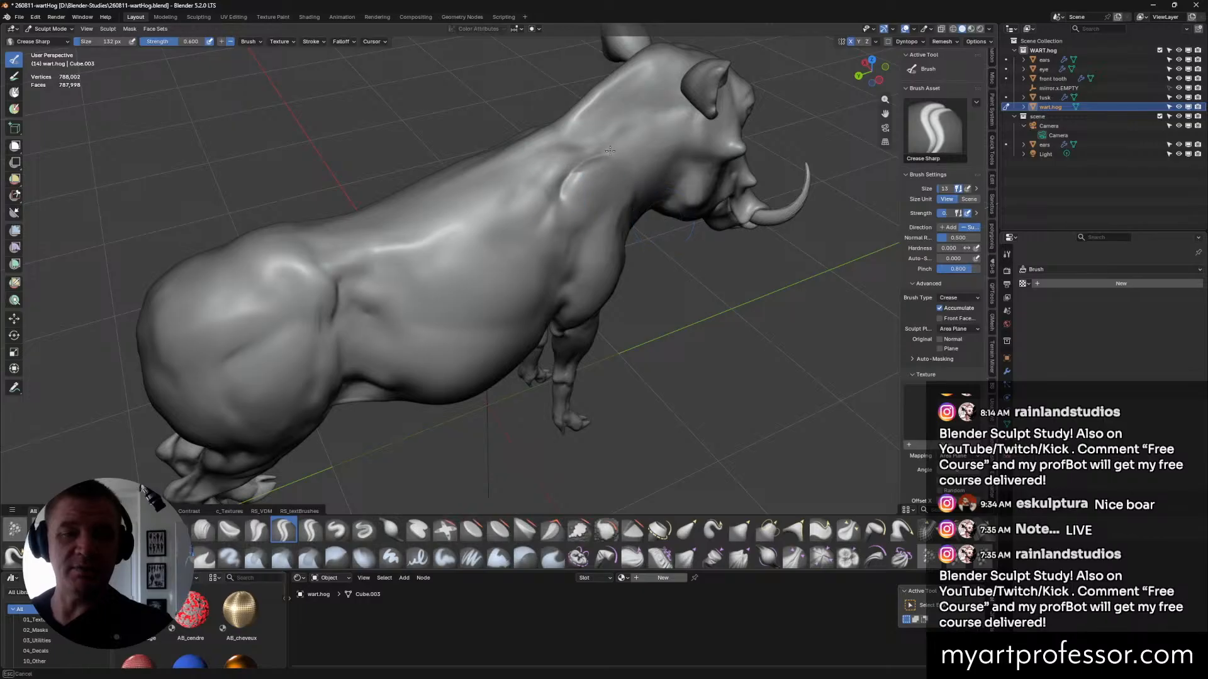
middle_drag(558, 186, 588, 204)
middle_drag(610, 164, 569, 128)
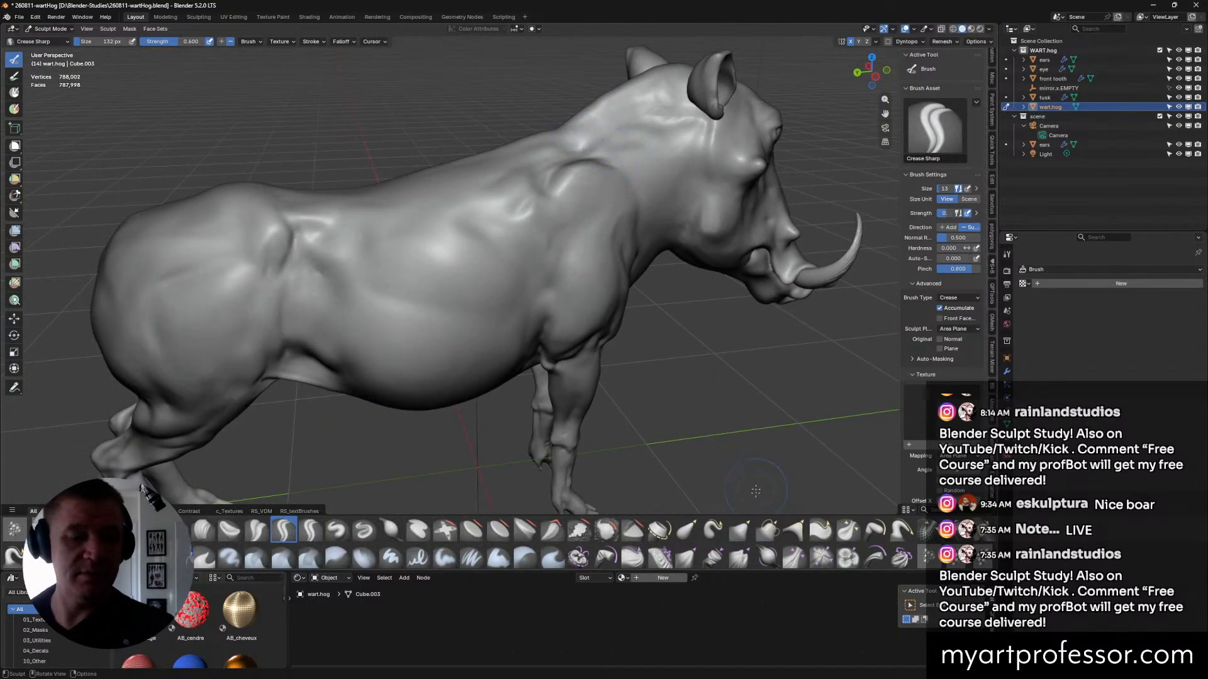
Pull the crest of the neck between the withers and ears into a fuller outline with the Grab brush at 172 px.
click(740, 530)
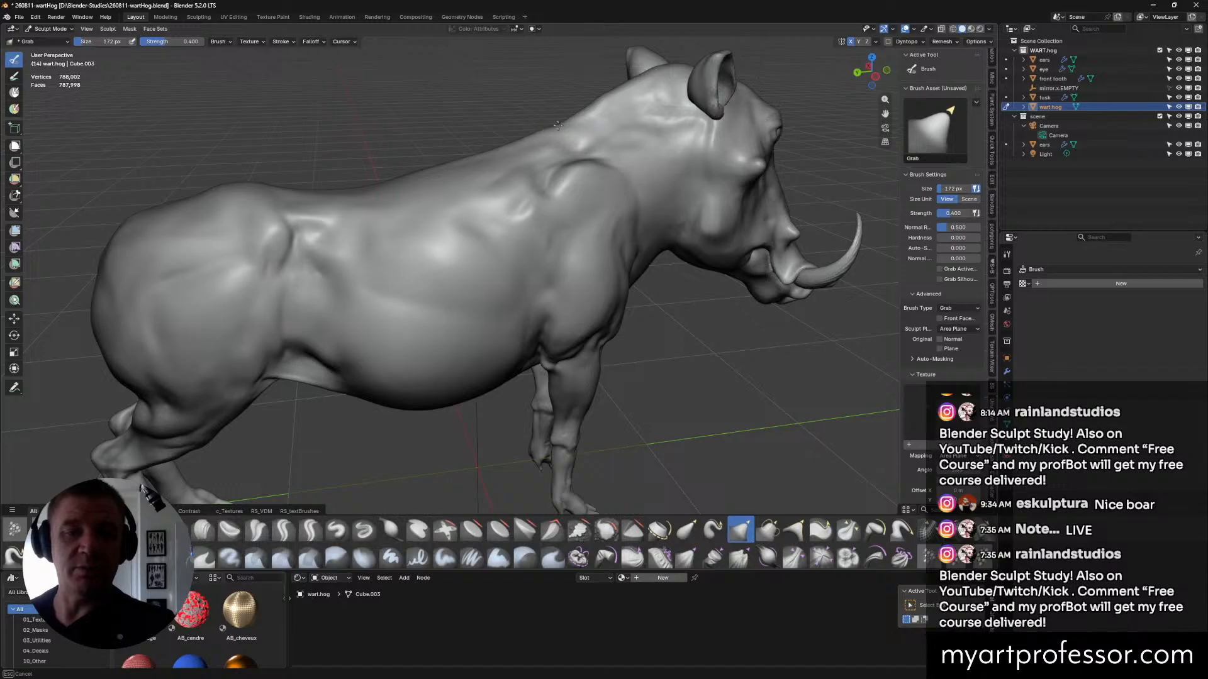
middle_drag(683, 170, 708, 161)
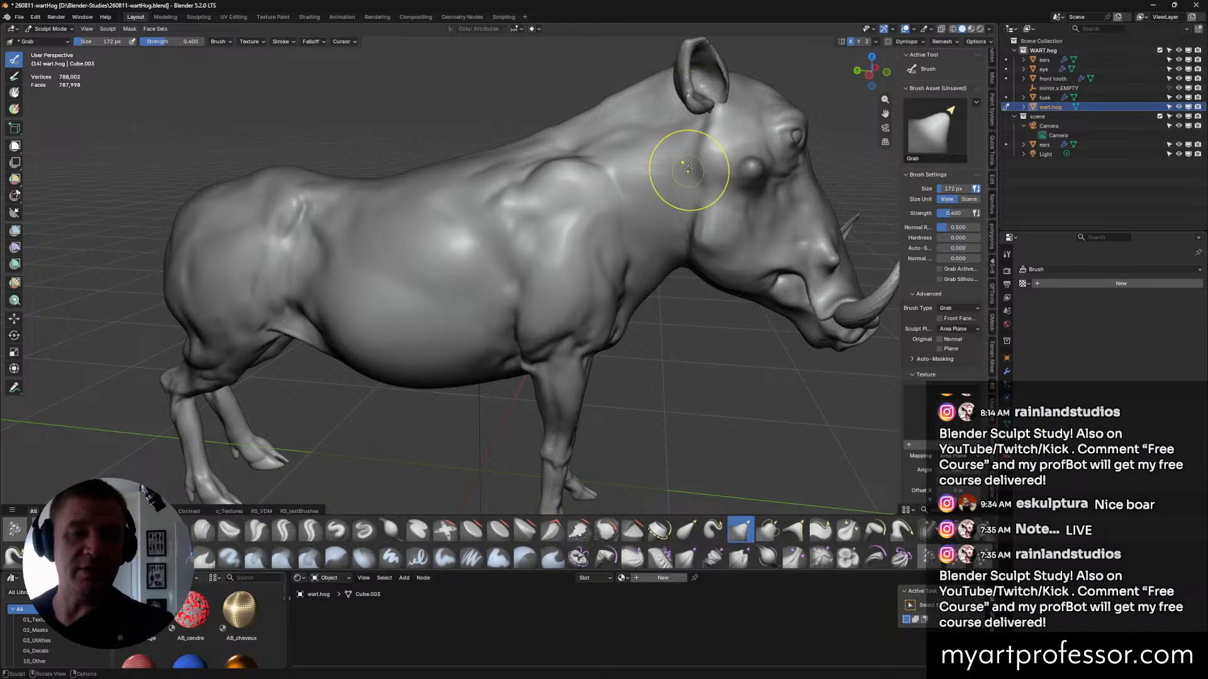
mouse_move(593, 123)
mouse_down()
mouse_move(566, 121)
mouse_move(626, 98)
mouse_move(613, 107)
mouse_up()
drag(536, 130, 566, 113)
middle_drag(640, 83, 580, 114)
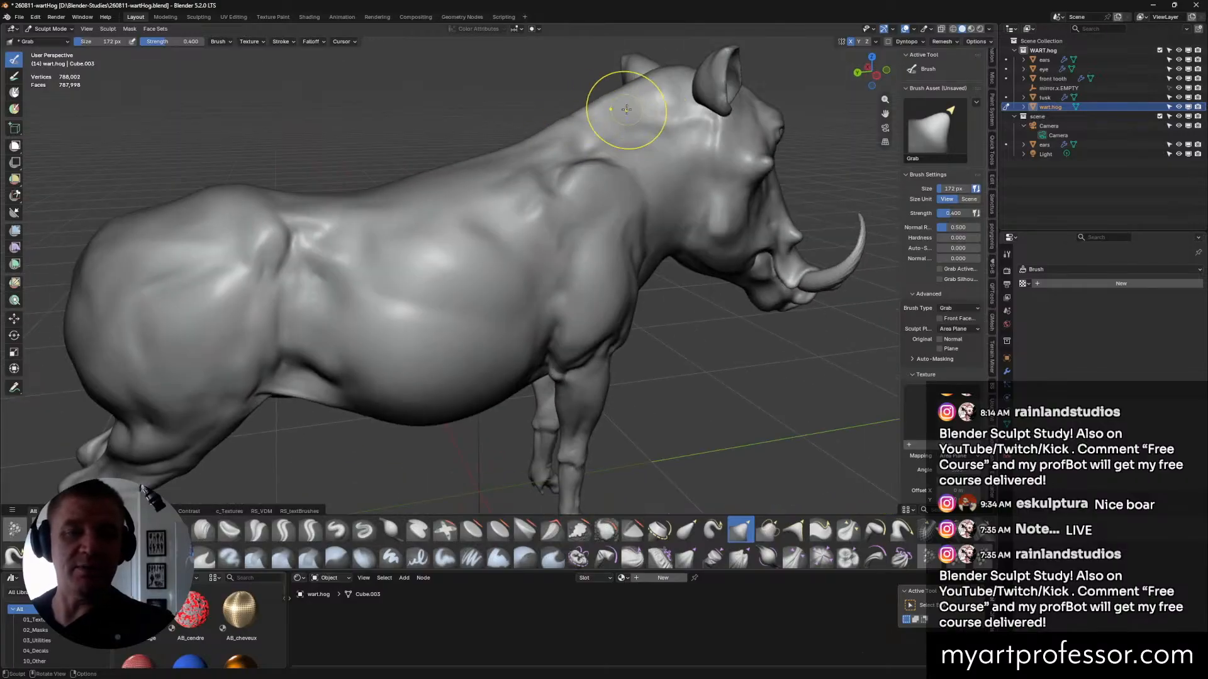
drag(560, 126, 597, 107)
middle_drag(688, 128, 643, 141)
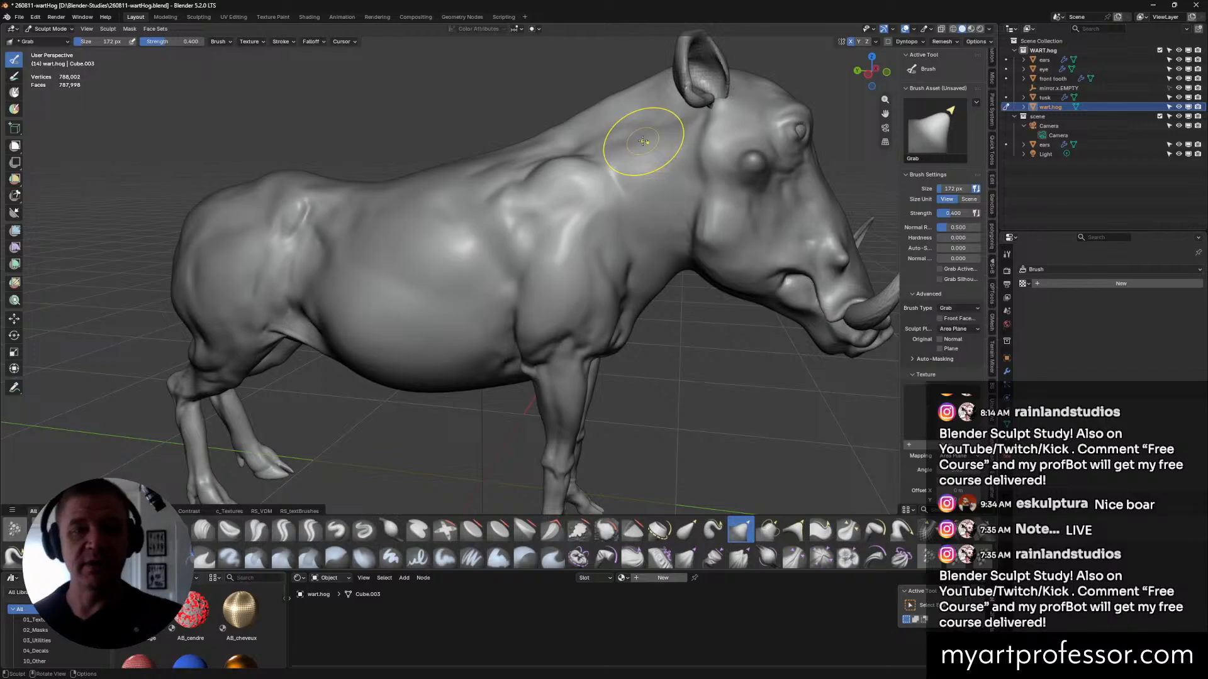
Refine the profile of the nape and withers in the left orthographic view using Grab at 164 px.
mouse_move(629, 73)
mouse_down()
mouse_move(637, 85)
mouse_move(593, 111)
mouse_move(633, 105)
mouse_move(598, 103)
mouse_up()
drag(584, 110, 607, 105)
key(f)
click(693, 144)
mouse_move(643, 109)
middle_down()
mouse_move(658, 112)
mouse_move(656, 153)
middle_up()
key(f)
click(574, 134)
mouse_move(572, 136)
mouse_down()
mouse_move(553, 131)
mouse_move(536, 148)
mouse_move(626, 115)
mouse_up()
drag(540, 153, 610, 112)
mouse_move(524, 160)
mouse_down()
mouse_move(566, 132)
mouse_move(539, 149)
mouse_up()
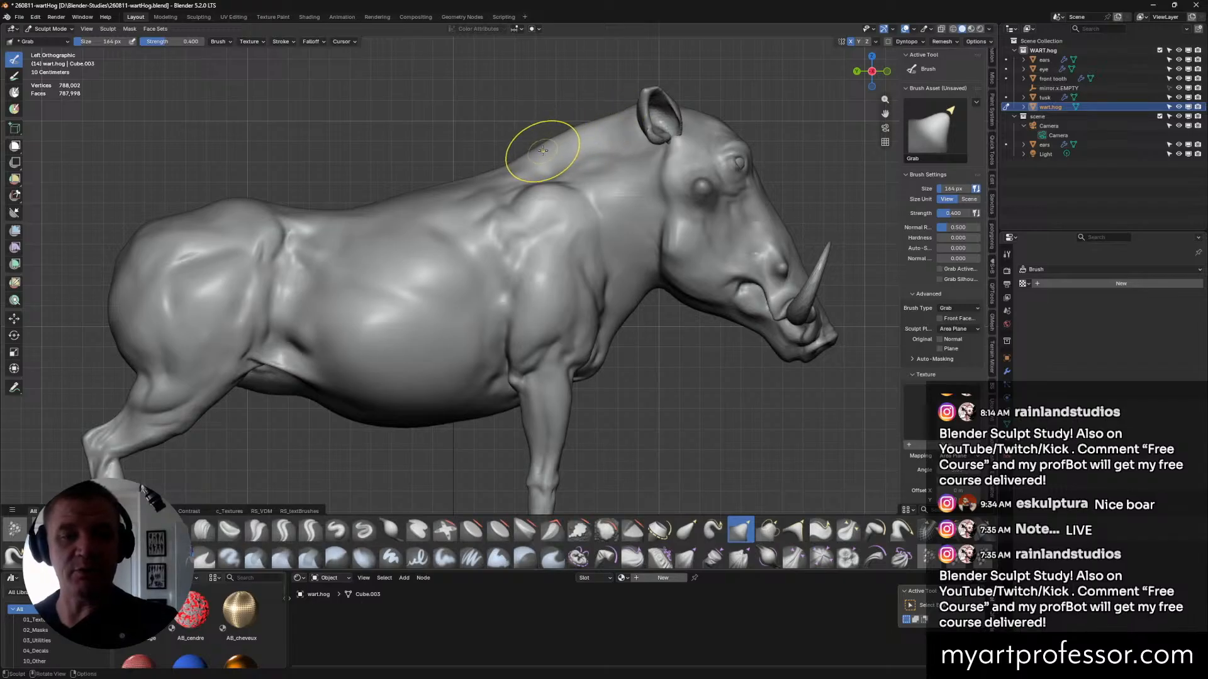
shift+middle_drag(663, 221, 666, 239)
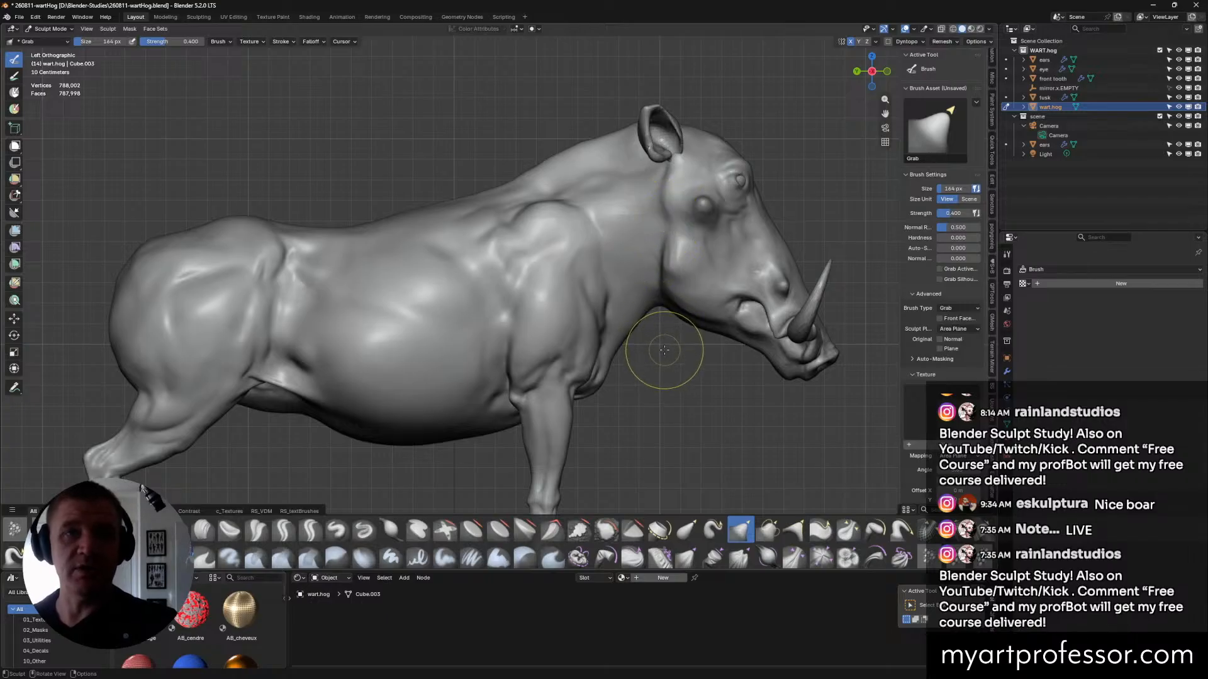
Flatten and soften the shoulder and upper foreleg muscles with the Scrape/Fill and Scrape Multiplane brushes at 164 px.
mouse_move(598, 269)
middle_down()
mouse_move(573, 272)
mouse_move(492, 222)
middle_up()
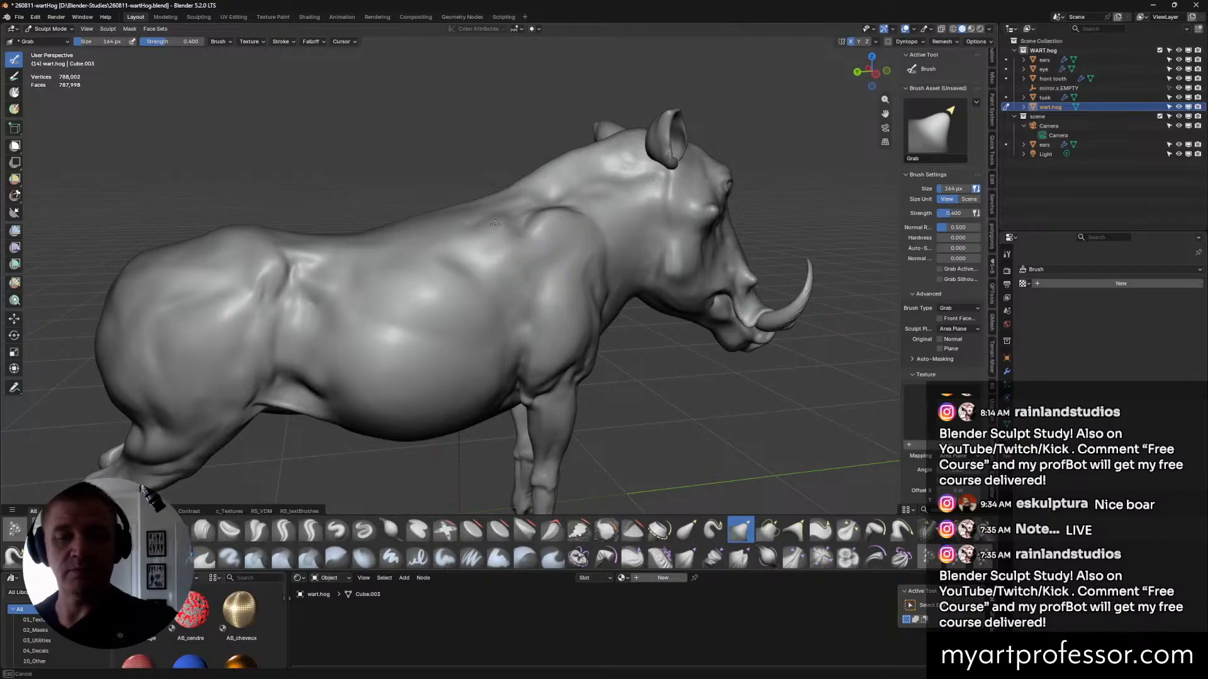
mouse_move(572, 244)
middle_down()
mouse_move(578, 277)
mouse_move(553, 285)
mouse_move(639, 351)
mouse_move(614, 423)
middle_up()
click(577, 535)
middle_drag(566, 302, 562, 282)
middle_drag(593, 204, 567, 250)
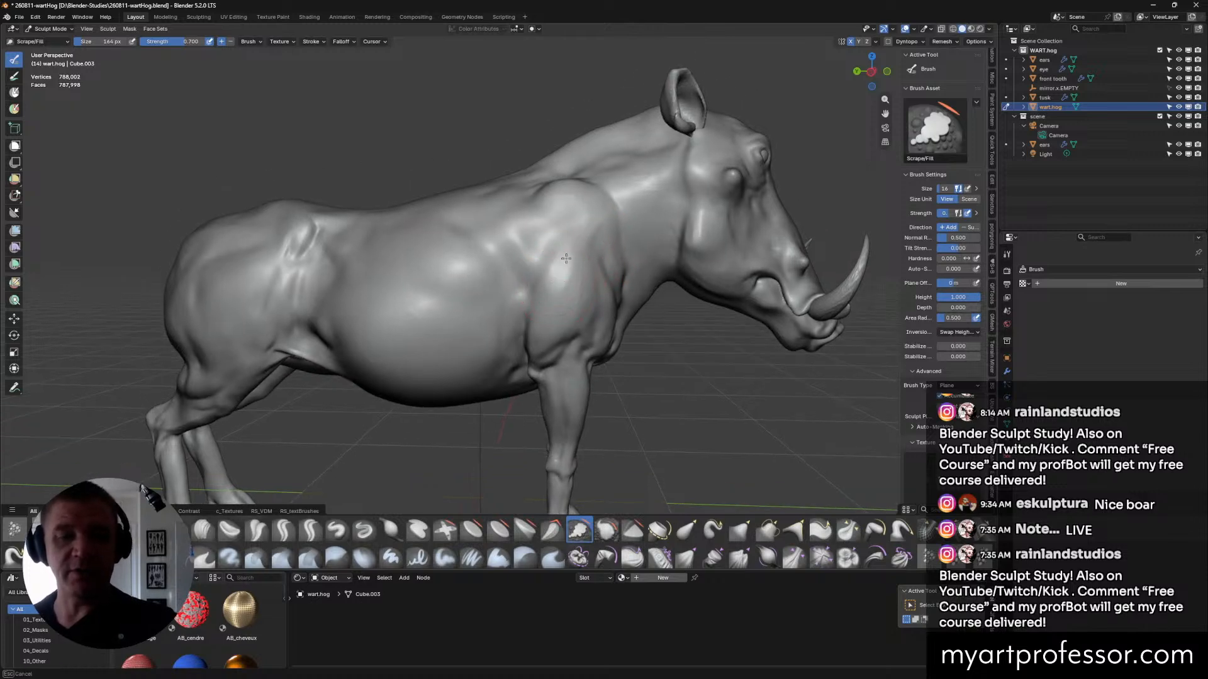
mouse_move(539, 304)
middle_down()
mouse_move(531, 270)
mouse_move(585, 252)
mouse_move(627, 247)
mouse_move(666, 287)
middle_up()
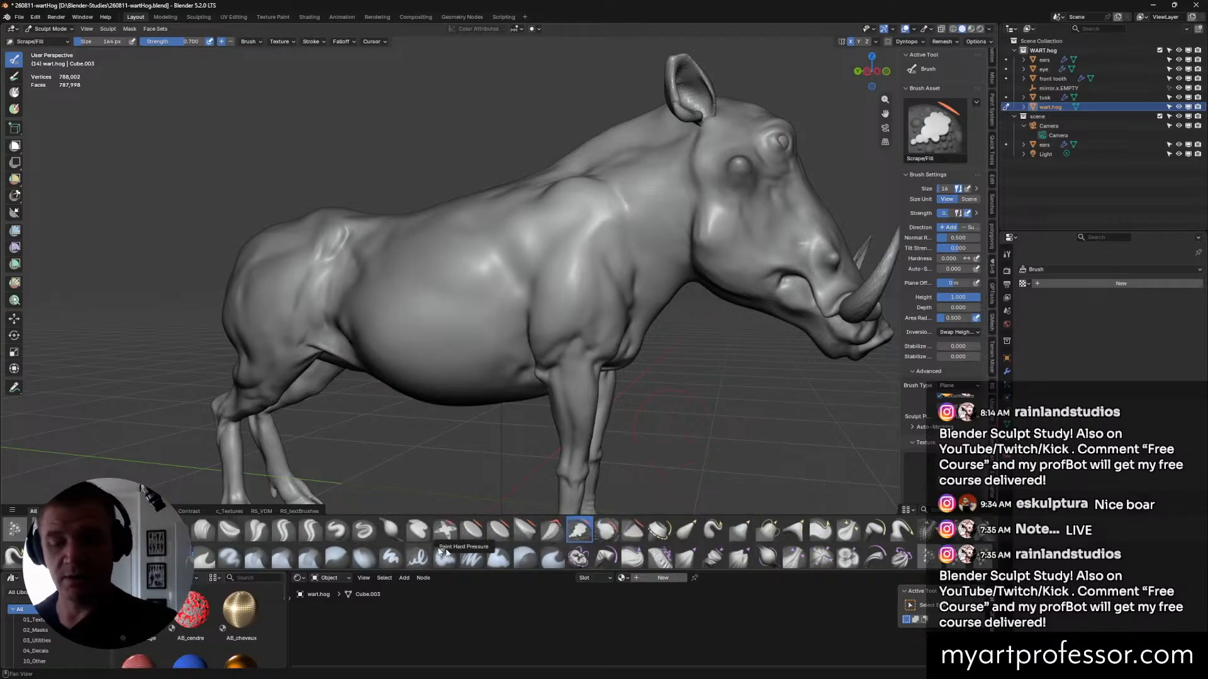
click(552, 530)
mouse_move(594, 245)
mouse_down()
mouse_move(600, 258)
mouse_move(591, 233)
mouse_up()
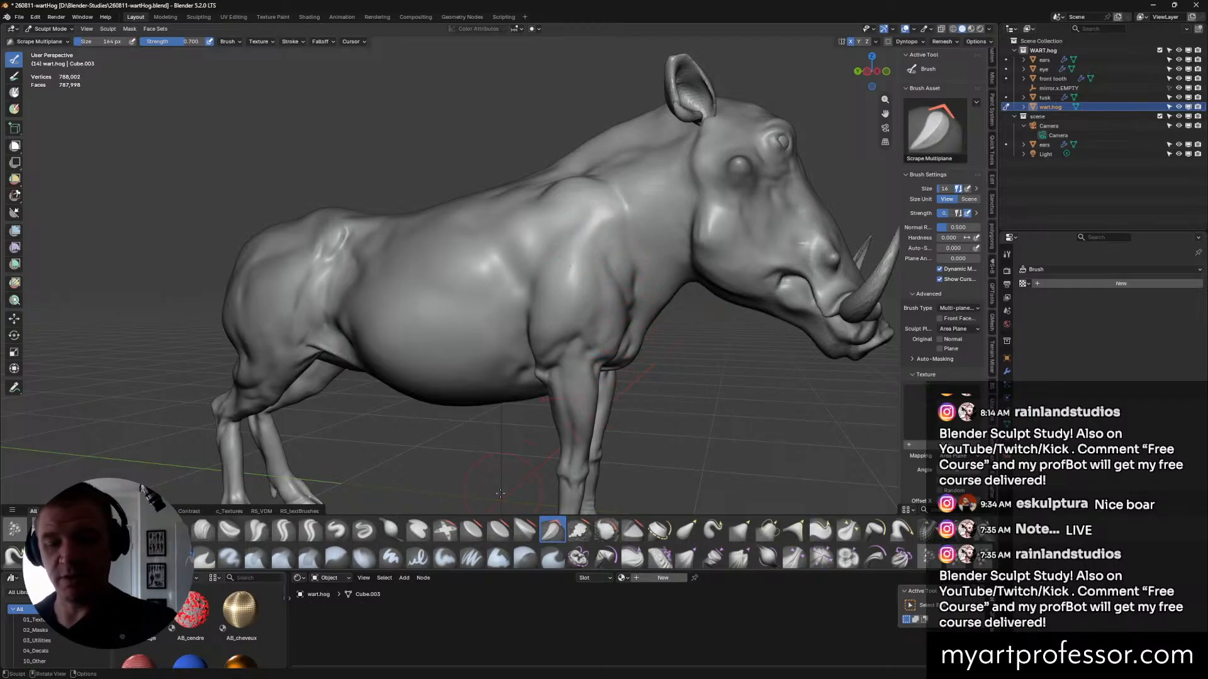
Define the transition between the shoulder and neck with the Draw Sharp brush at 200 px.
click(363, 530)
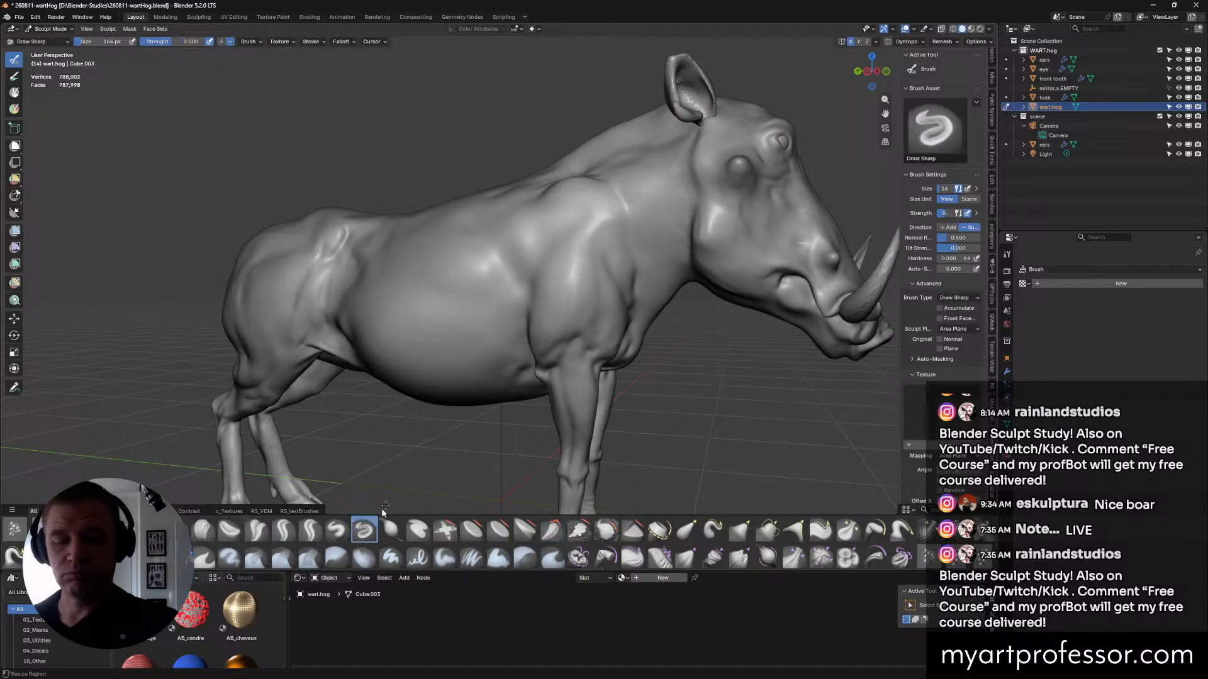
mouse_move(590, 234)
mouse_down()
mouse_move(582, 227)
mouse_move(560, 261)
mouse_move(566, 221)
mouse_move(615, 252)
mouse_up()
middle_drag(630, 239, 637, 244)
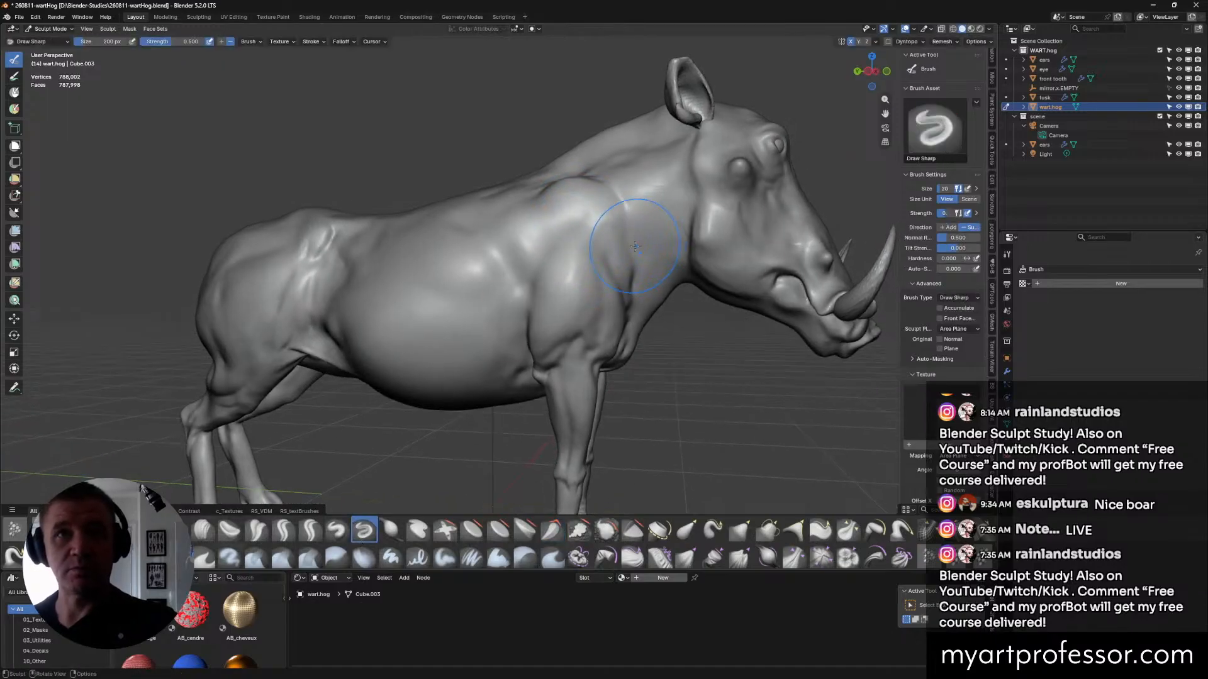
mouse_move(580, 212)
middle_down()
mouse_move(642, 257)
mouse_move(663, 253)
mouse_move(557, 174)
middle_up()
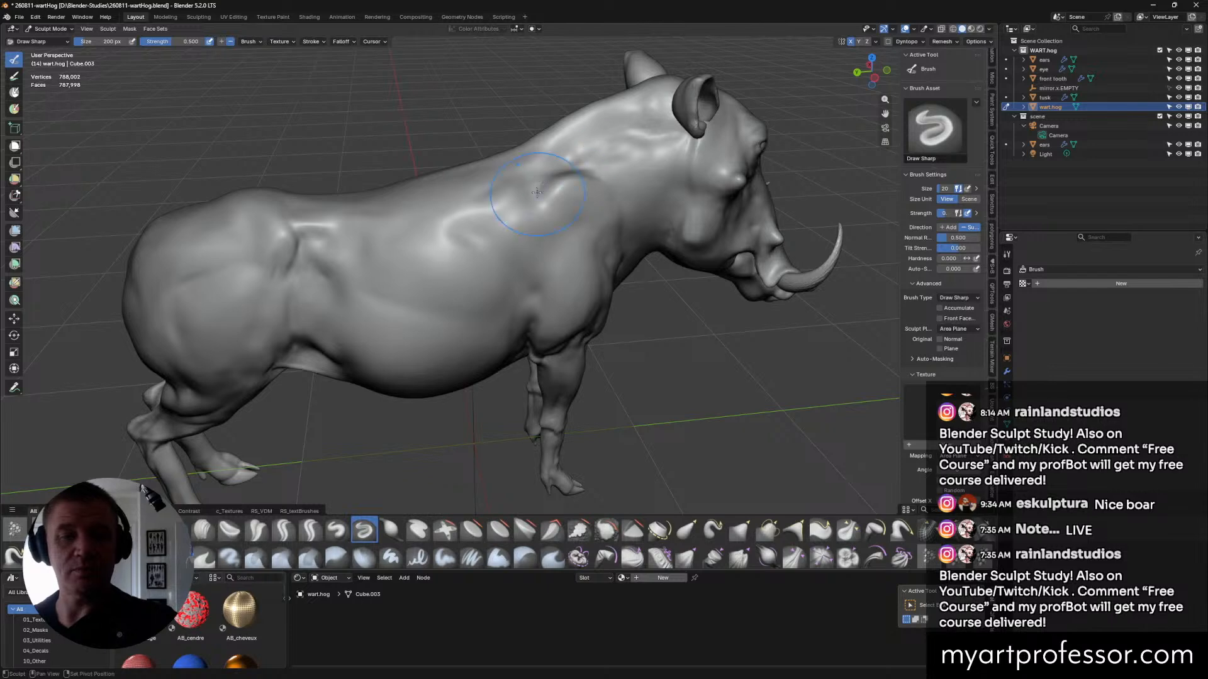
Carve finer muscle separations around the top and back of the shoulder blade with Draw Sharp at 114 px.
middle_drag(588, 170, 611, 198)
key(f)
key(f)
click(555, 175)
middle_drag(580, 165, 519, 159)
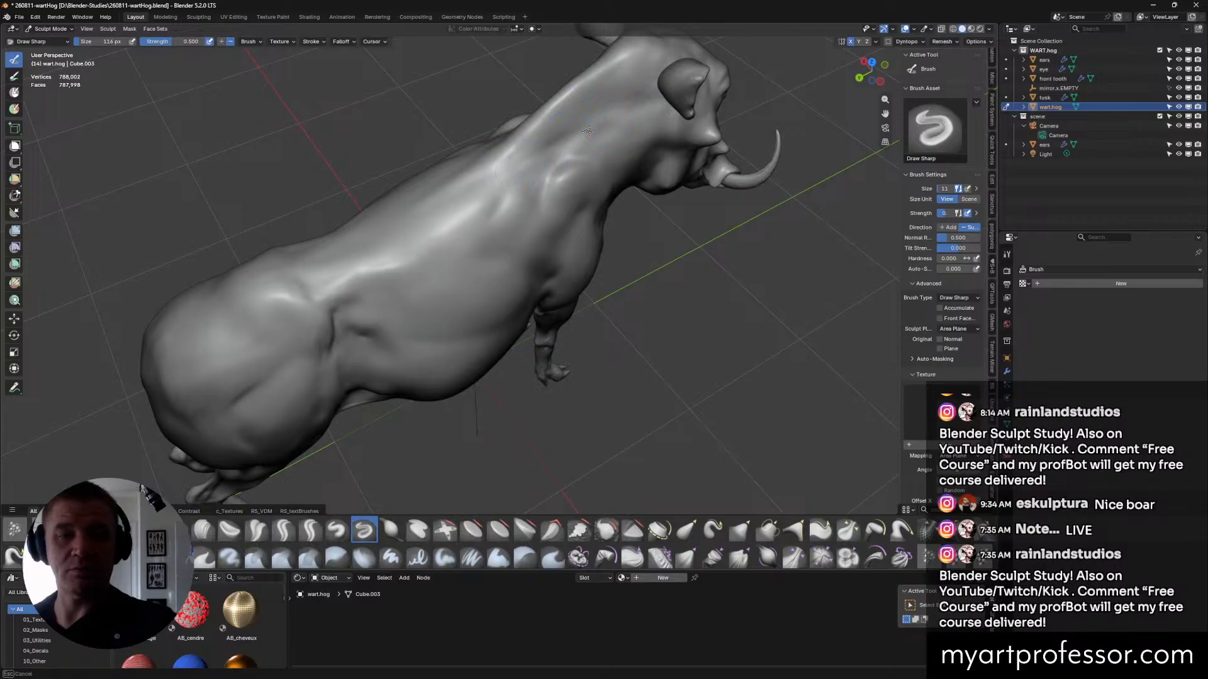
middle_drag(539, 147, 592, 235)
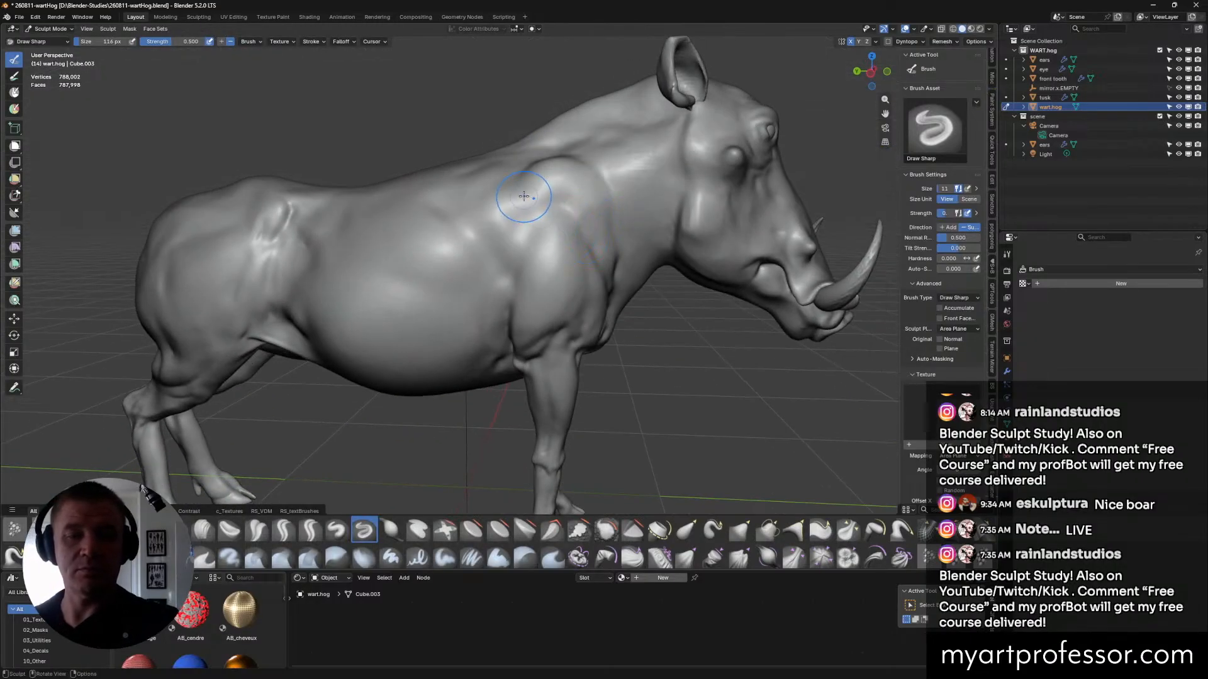
mouse_move(538, 215)
mouse_down()
mouse_move(518, 193)
mouse_move(520, 214)
mouse_move(500, 201)
mouse_up()
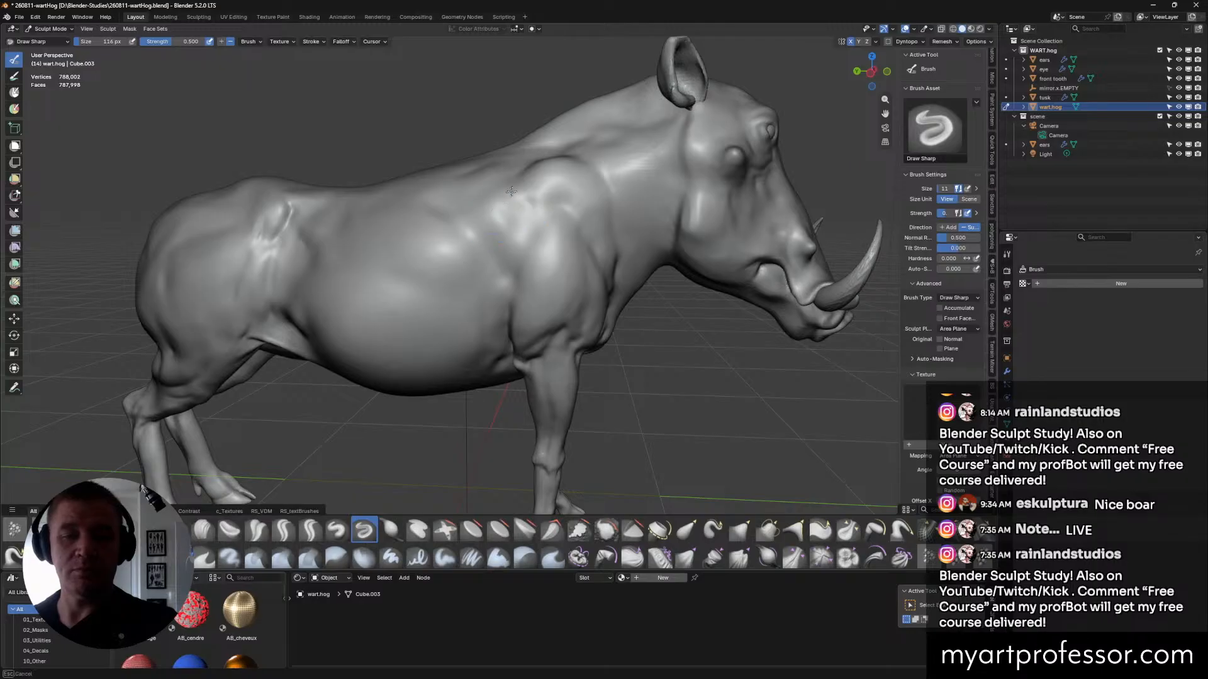
mouse_move(558, 202)
middle_down()
mouse_move(648, 258)
mouse_move(607, 192)
mouse_move(605, 239)
mouse_move(607, 158)
middle_up()
mouse_move(609, 229)
ctrl+middle_down()
mouse_move(611, 205)
mouse_move(626, 206)
ctrl+middle_up()
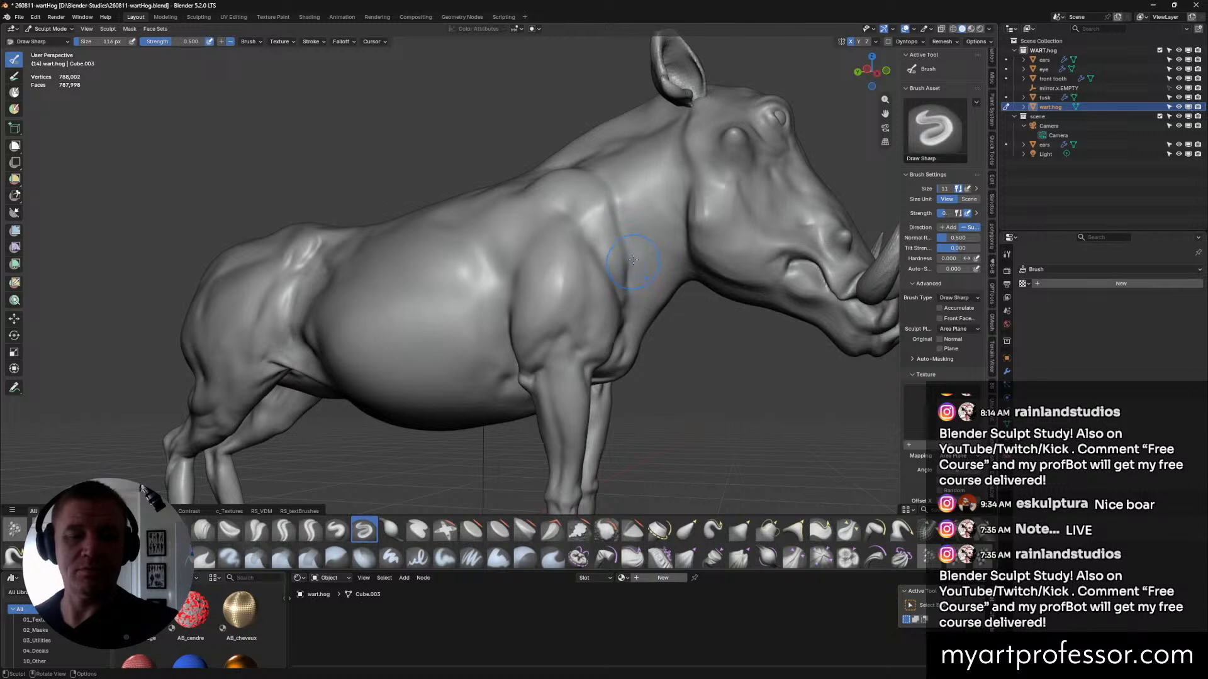
Flatten and blend the shoulder and lower neck surfaces with the Scrape/Fill brush at 114 px.
mouse_move(633, 277)
middle_down()
mouse_move(606, 275)
mouse_move(617, 294)
mouse_move(538, 242)
mouse_move(602, 217)
mouse_move(569, 214)
middle_up()
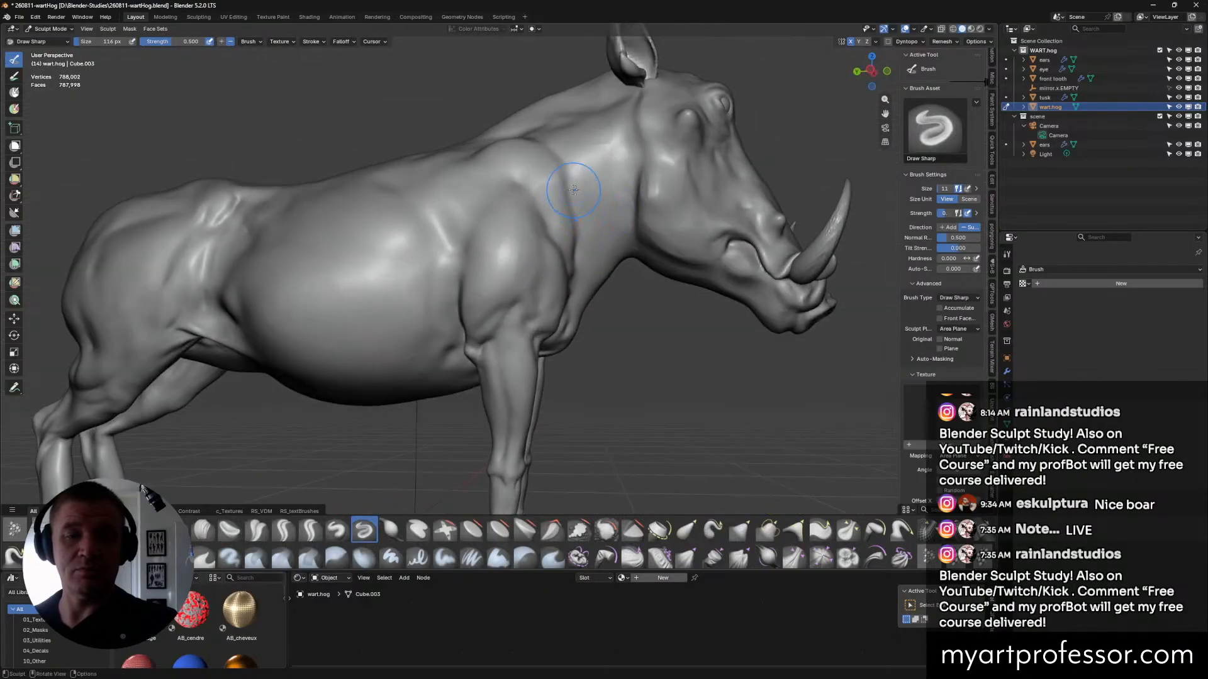
scroll(576, 167, up, 2)
mouse_move(564, 159)
middle_down()
mouse_move(545, 146)
mouse_move(605, 242)
mouse_move(638, 327)
middle_up()
click(578, 529)
mouse_move(566, 352)
middle_down()
mouse_move(579, 307)
mouse_move(537, 220)
middle_up()
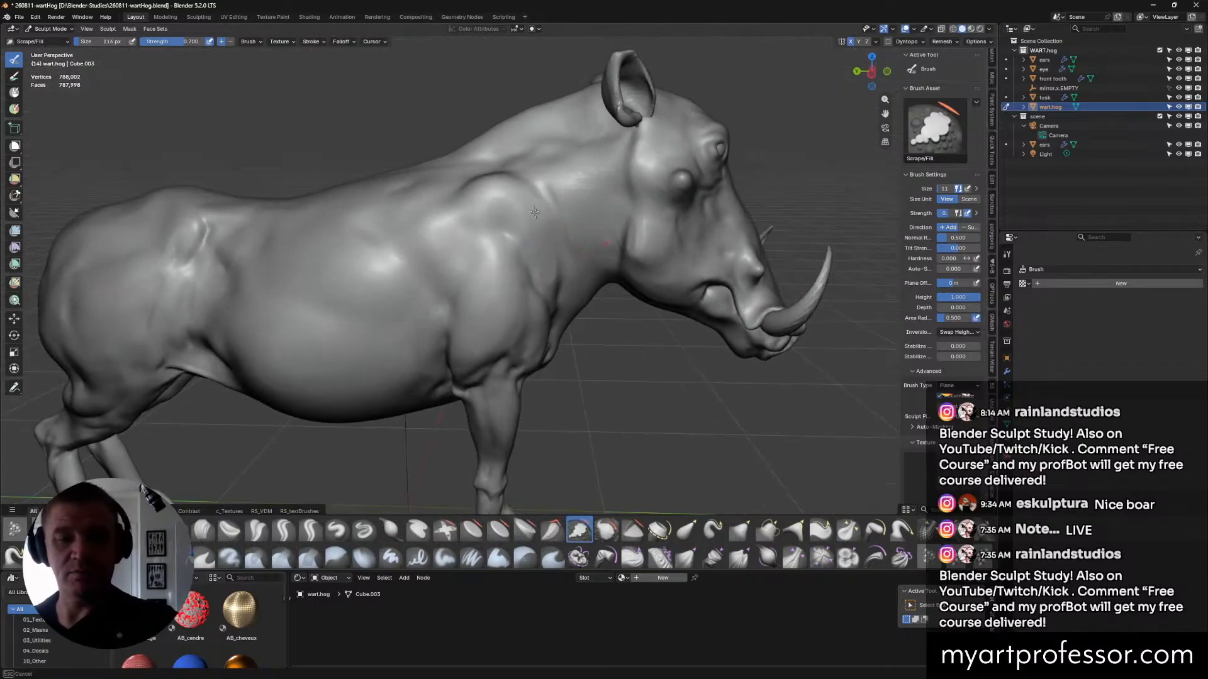
middle_drag(545, 250, 586, 295)
middle_drag(579, 207, 558, 198)
mouse_move(582, 254)
middle_down()
mouse_move(608, 321)
mouse_move(617, 269)
mouse_move(547, 233)
middle_up()
Build up the withers above the shoulder blade with the Draw brush, reducing its size to 52 px.
click(336, 530)
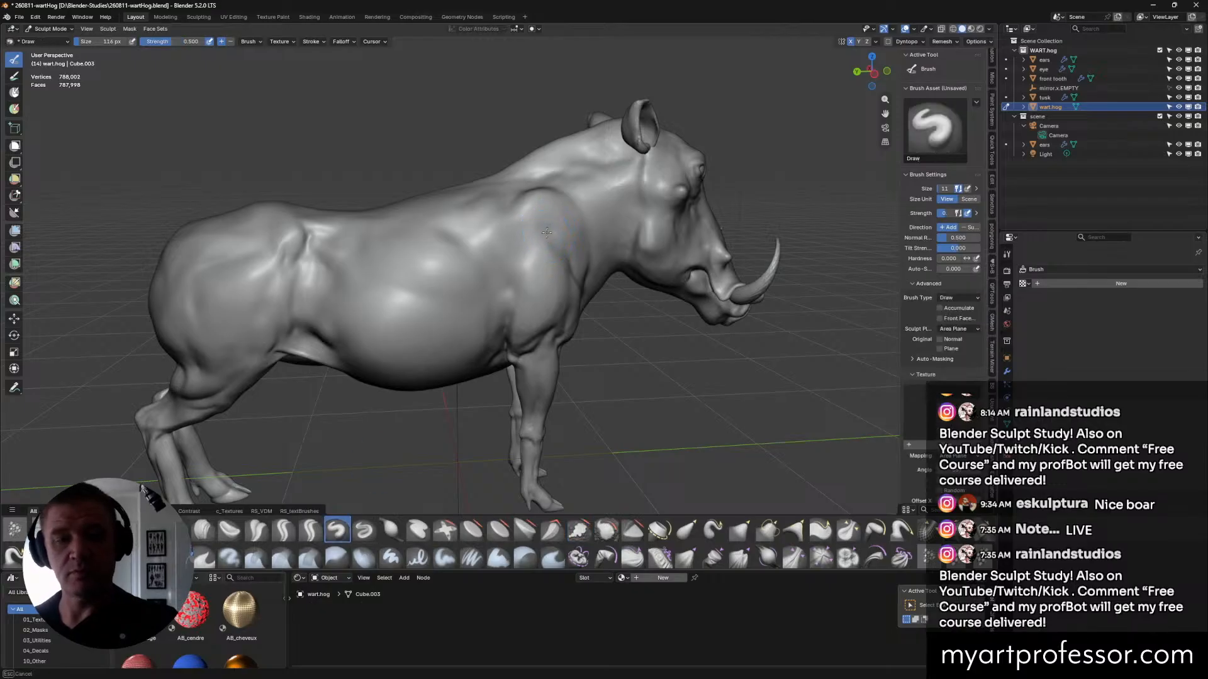
mouse_move(602, 267)
middle_down()
mouse_move(620, 293)
mouse_move(553, 245)
mouse_move(563, 271)
mouse_move(582, 273)
middle_up()
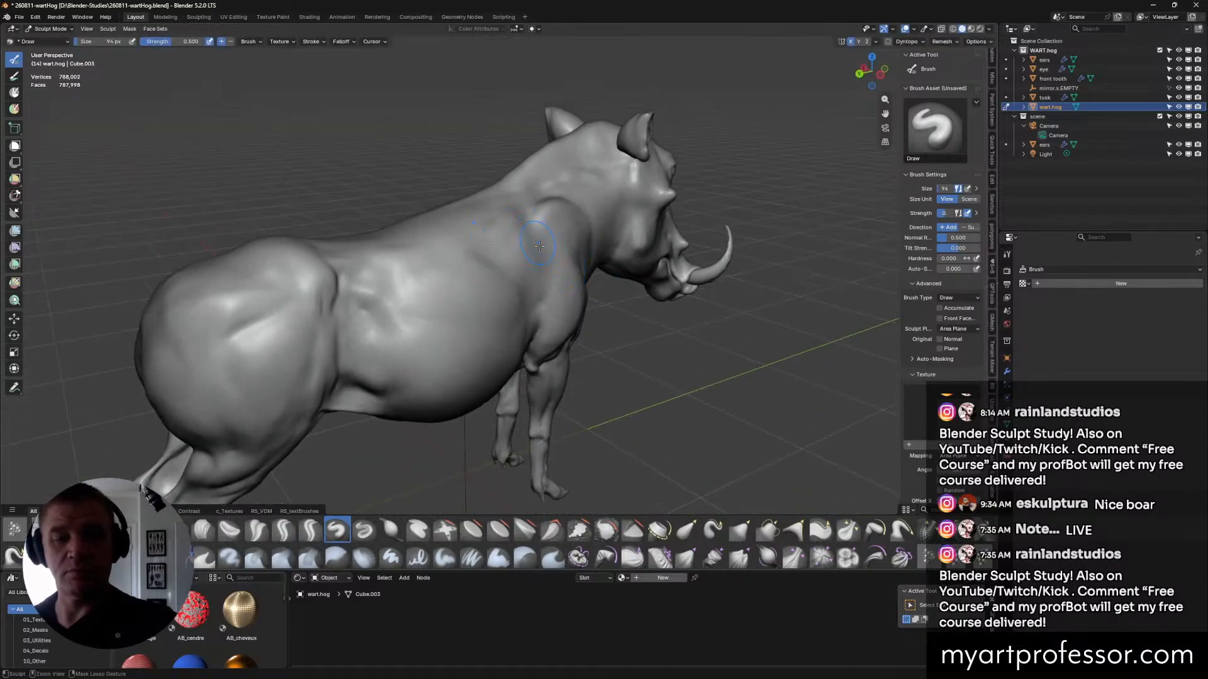
middle_drag(535, 238, 537, 285)
middle_drag(530, 225, 516, 236)
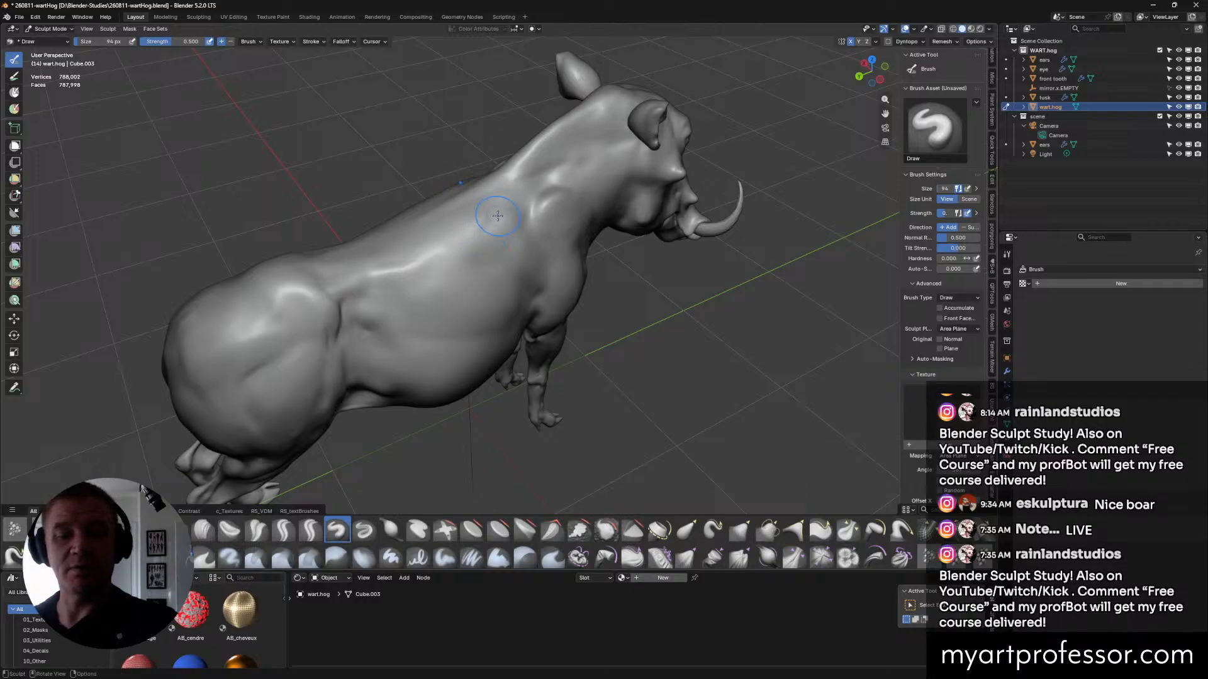
mouse_move(489, 219)
middle_down()
mouse_move(460, 225)
mouse_move(491, 215)
mouse_move(466, 207)
middle_up()
key(bracketleft)
key(bracketleft)
key(bracketleft)
key(bracketleft)
key(bracketleft)
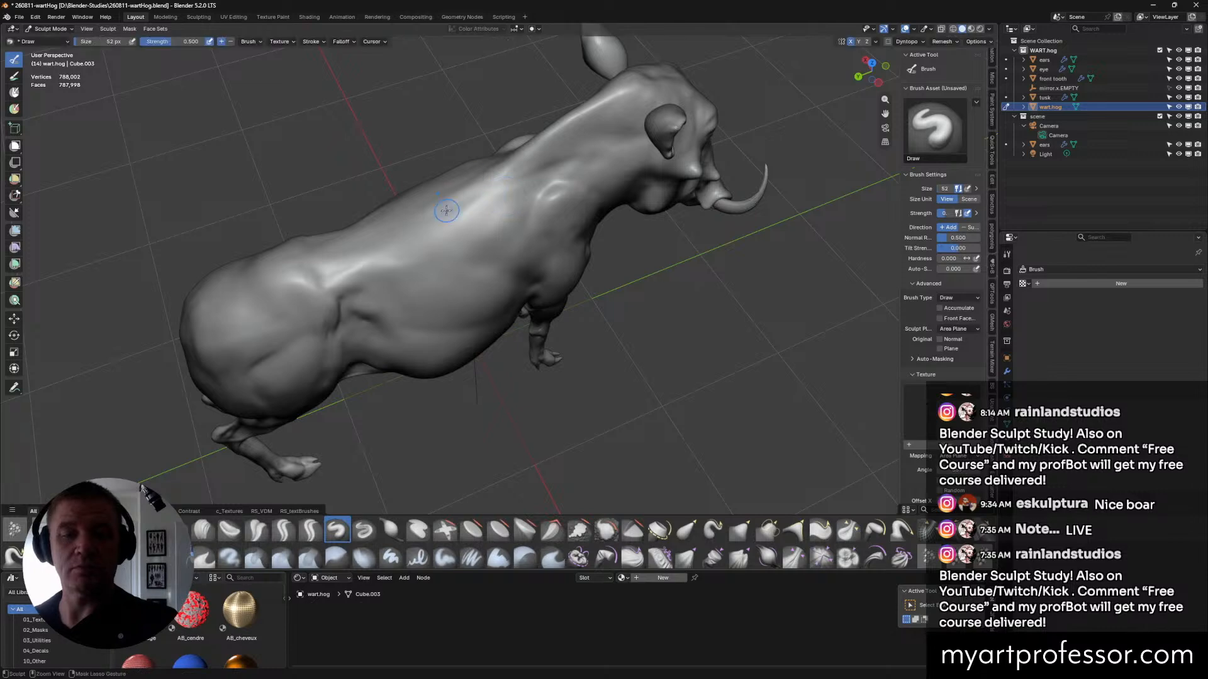
drag(543, 175, 500, 194)
middle_drag(538, 165, 592, 321)
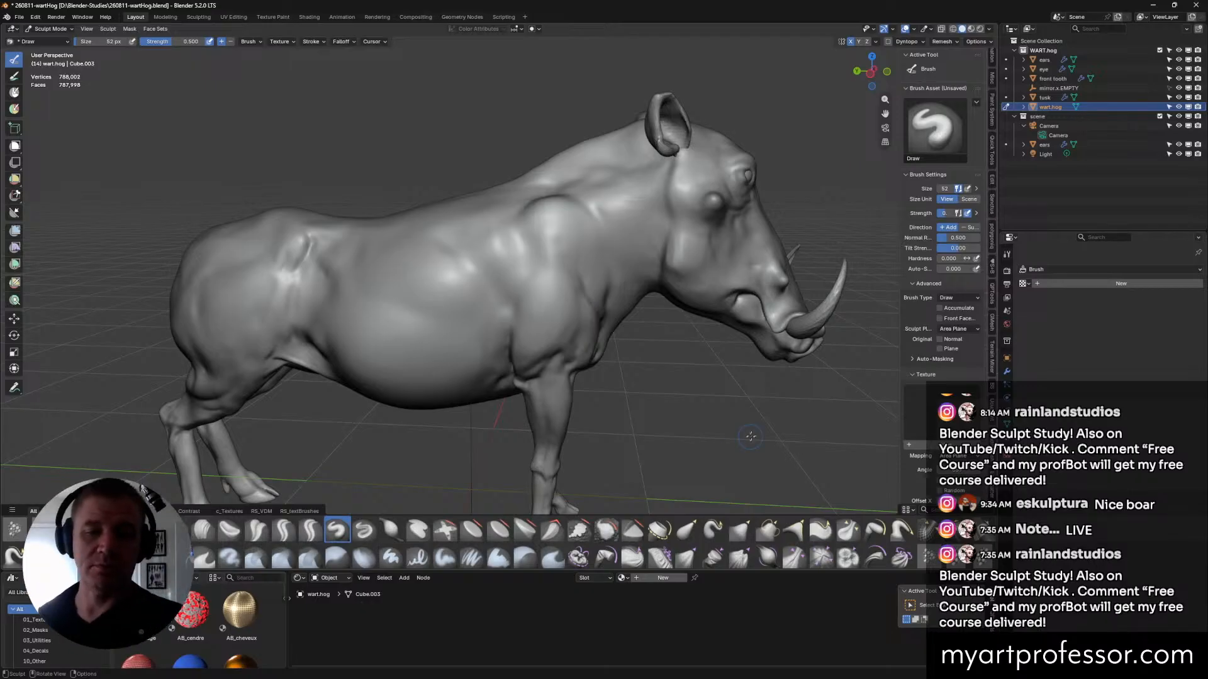
Add volume to the upper foreleg muscles near the elbow with the Draw brush at 52 px.
middle_drag(658, 343, 620, 338)
middle_drag(556, 314, 577, 246)
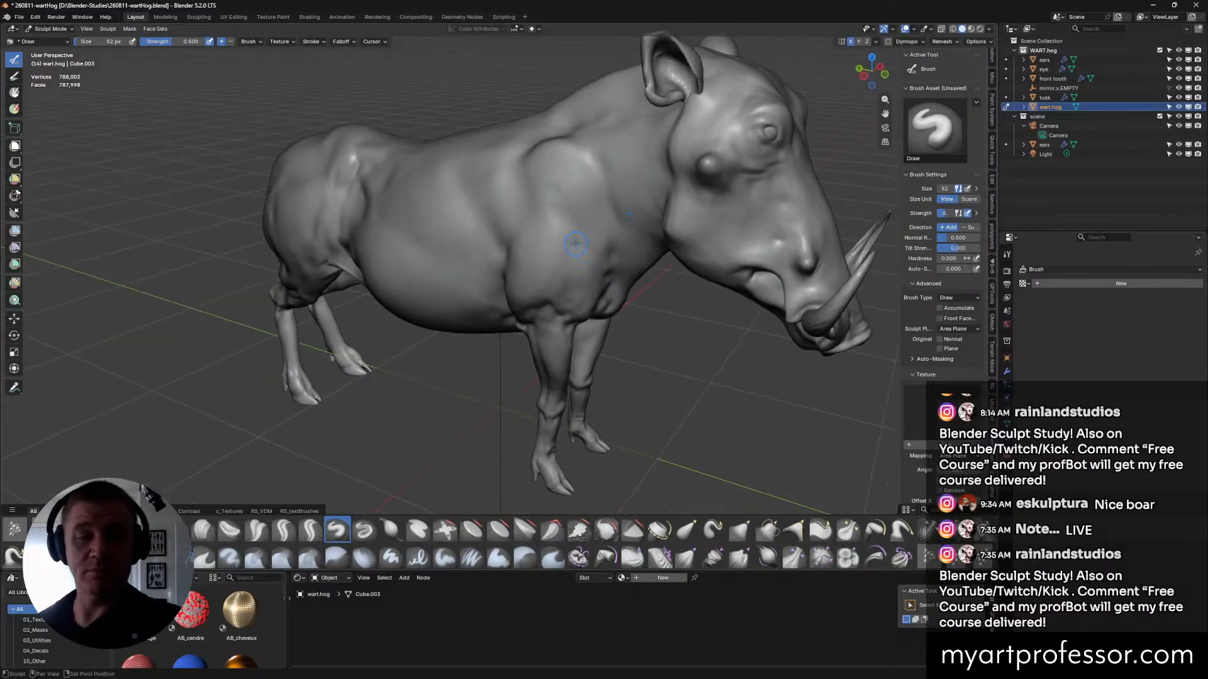
middle_drag(623, 287, 550, 313)
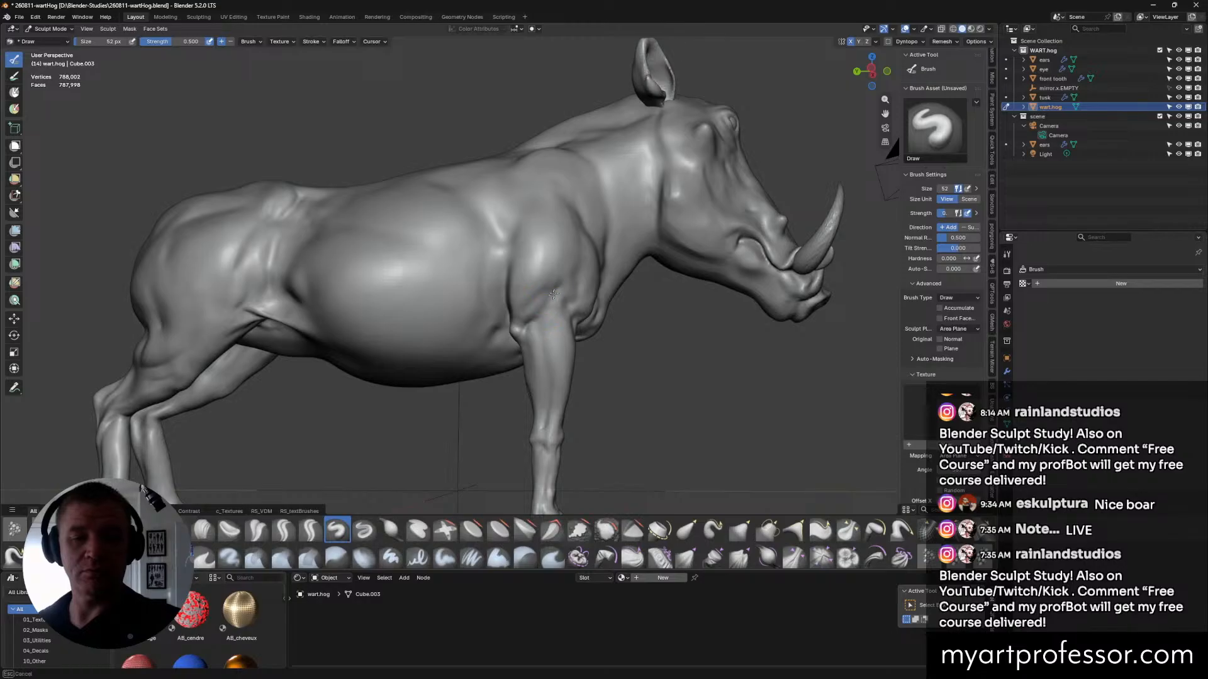
drag(553, 286, 566, 276)
middle_drag(611, 295, 663, 315)
mouse_move(530, 284)
mouse_down()
mouse_move(515, 292)
mouse_move(522, 273)
mouse_move(513, 292)
mouse_up()
mouse_move(585, 246)
middle_down()
mouse_move(679, 344)
mouse_move(634, 407)
mouse_move(527, 215)
mouse_move(656, 369)
middle_up()
scroll(567, 242, down, 5)
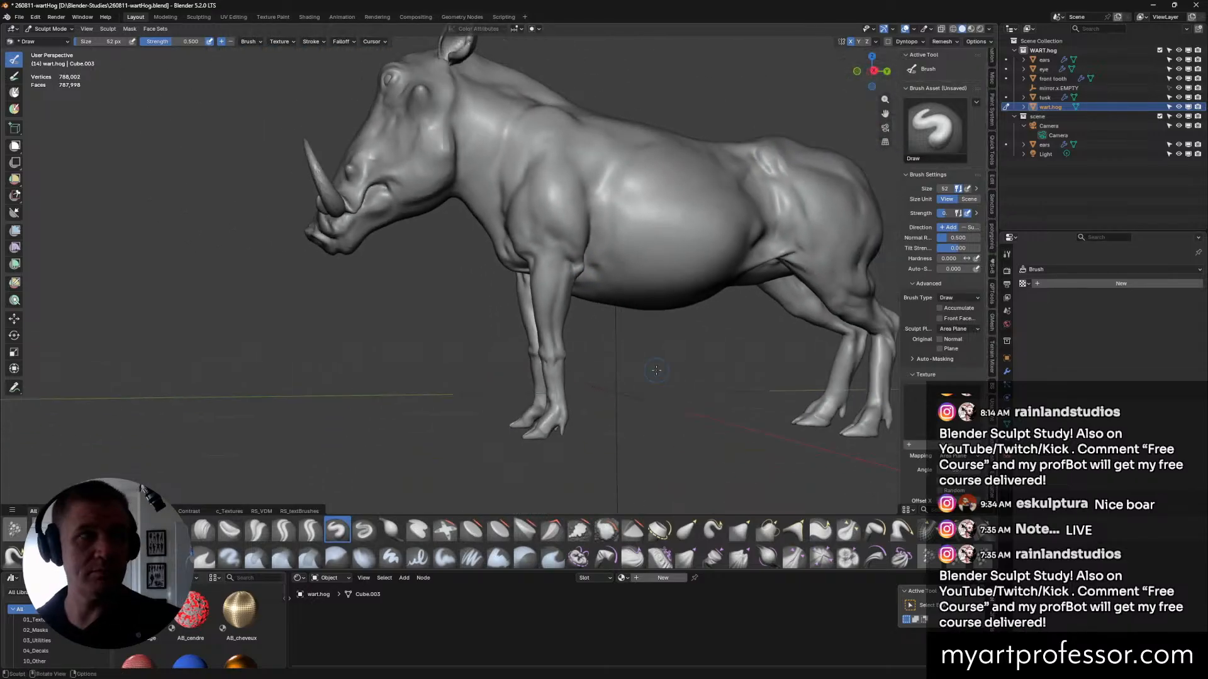
middle_drag(568, 253, 560, 385)
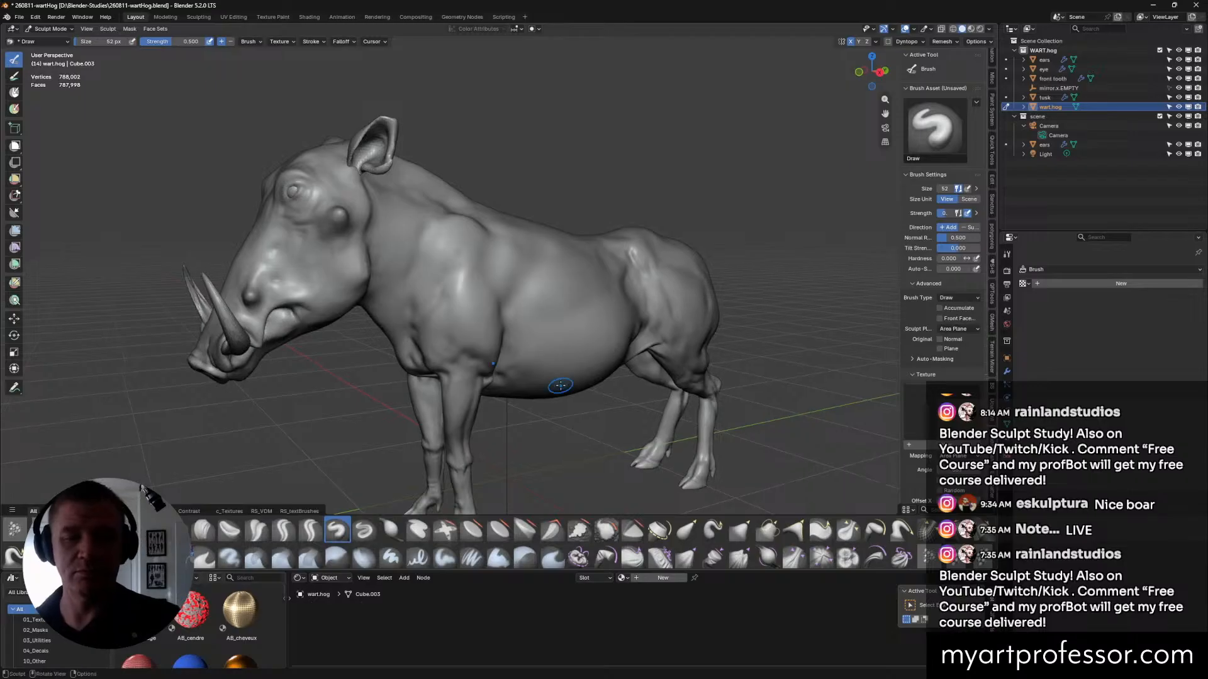
Sculpt a diagonal muscle line along the flank behind the shoulder with the Draw brush at 52 px.
mouse_move(477, 259)
middle_down()
mouse_move(452, 270)
mouse_move(477, 240)
mouse_move(512, 259)
mouse_move(444, 220)
mouse_move(481, 207)
mouse_move(464, 169)
middle_up()
middle_drag(440, 218, 415, 200)
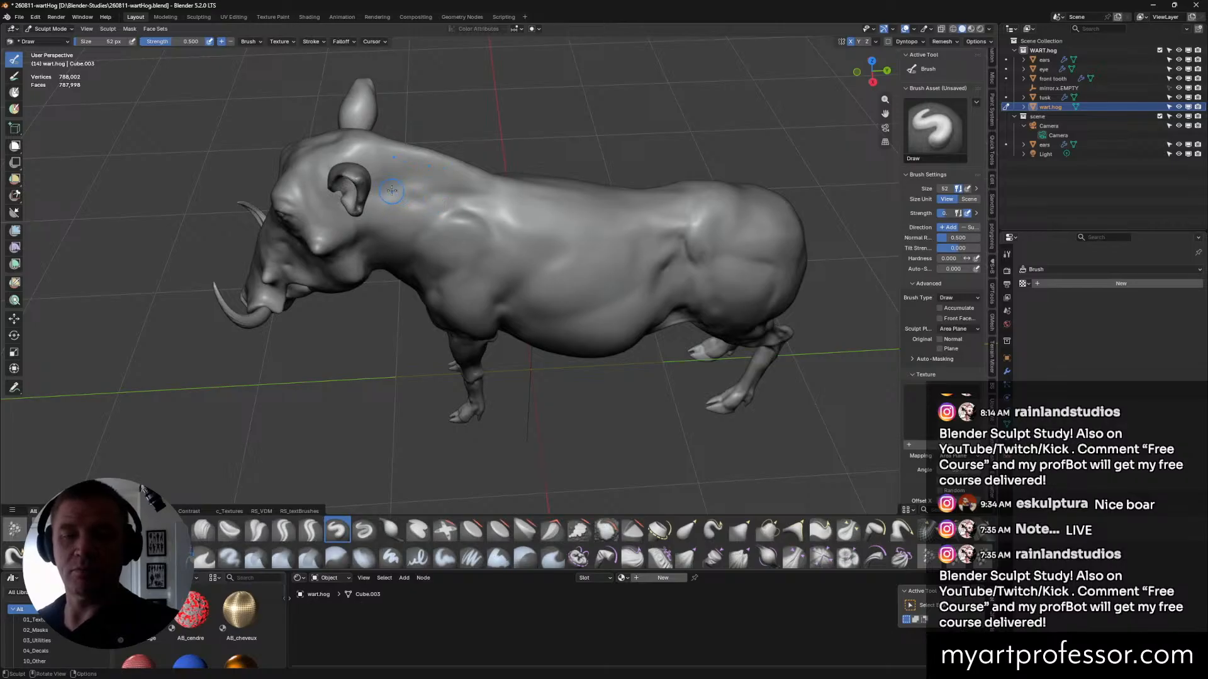
middle_drag(412, 202, 491, 197)
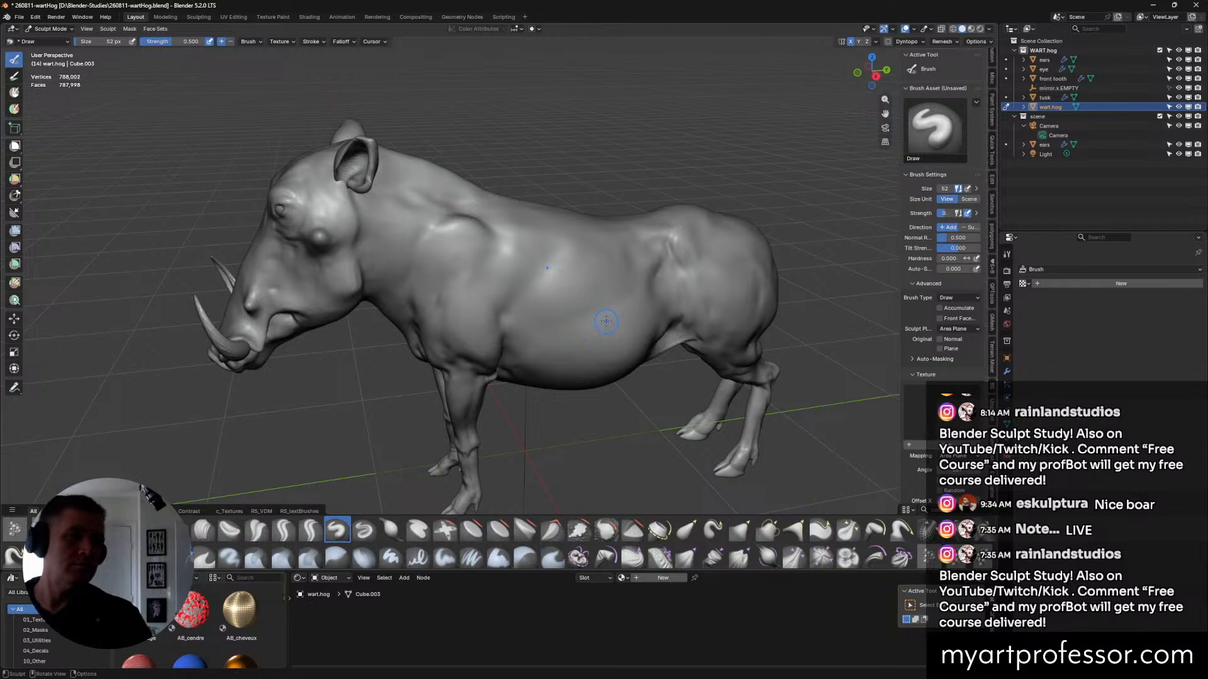
mouse_move(623, 256)
middle_down()
mouse_move(724, 244)
mouse_move(585, 177)
mouse_move(602, 183)
middle_up()
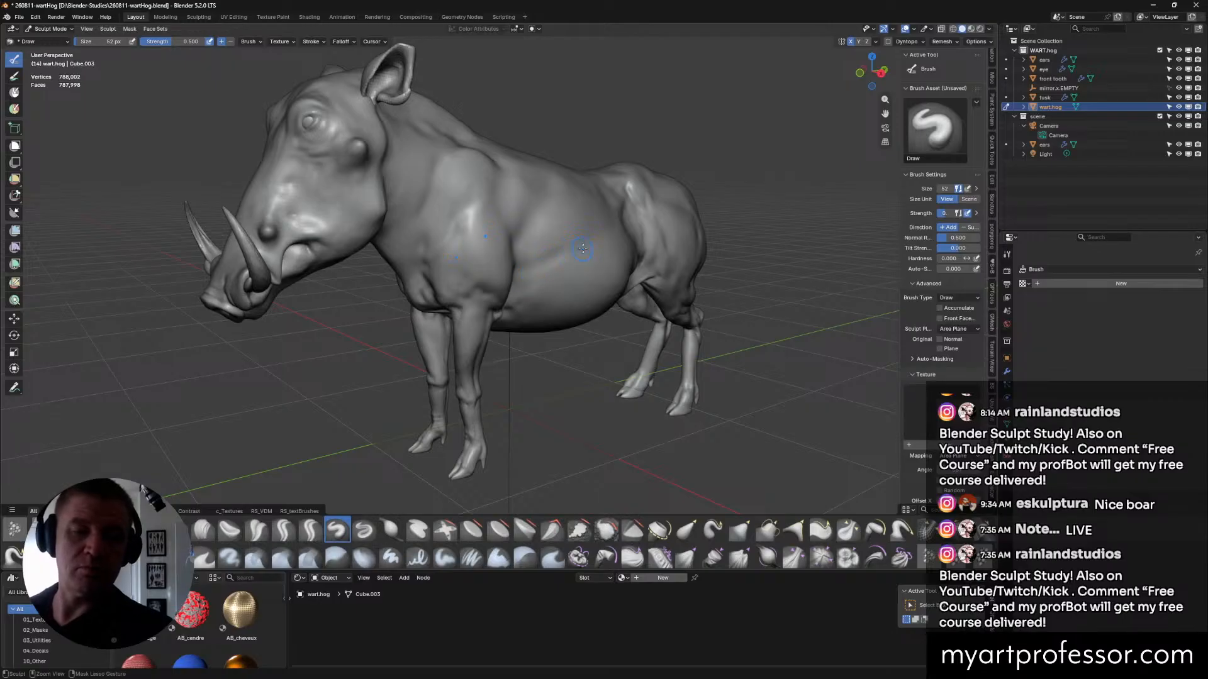
middle_drag(653, 285, 571, 259)
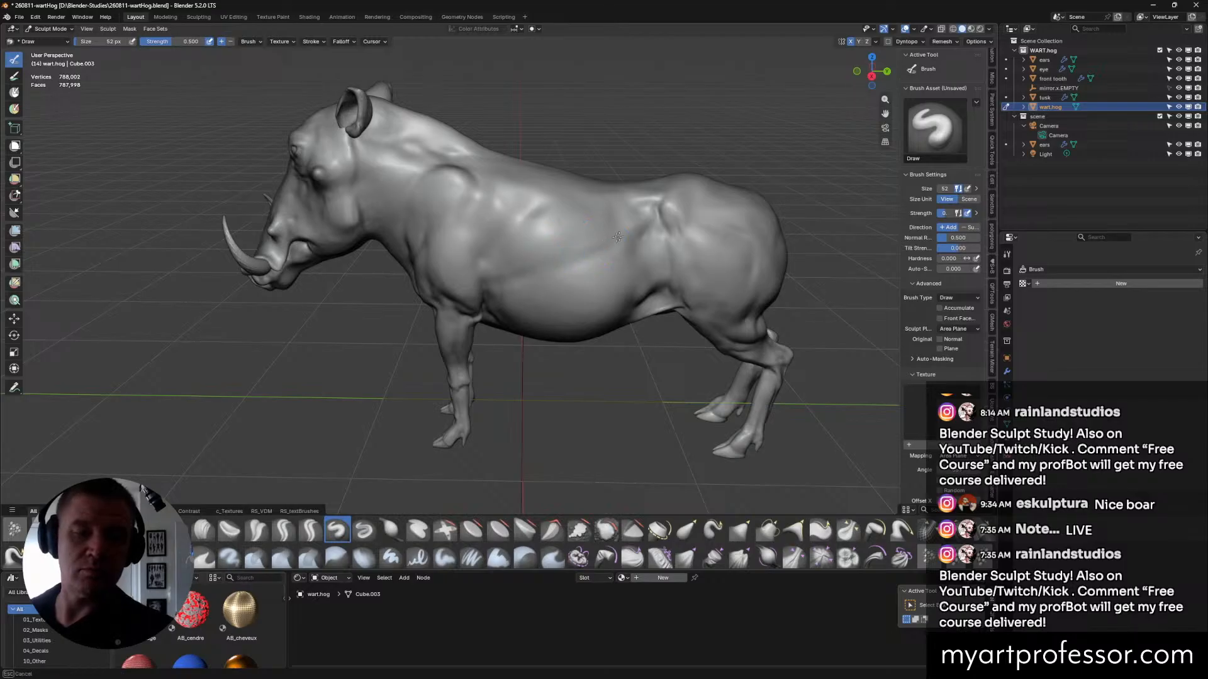
mouse_move(567, 247)
middle_down()
mouse_move(622, 276)
mouse_move(605, 352)
mouse_move(509, 323)
middle_up()
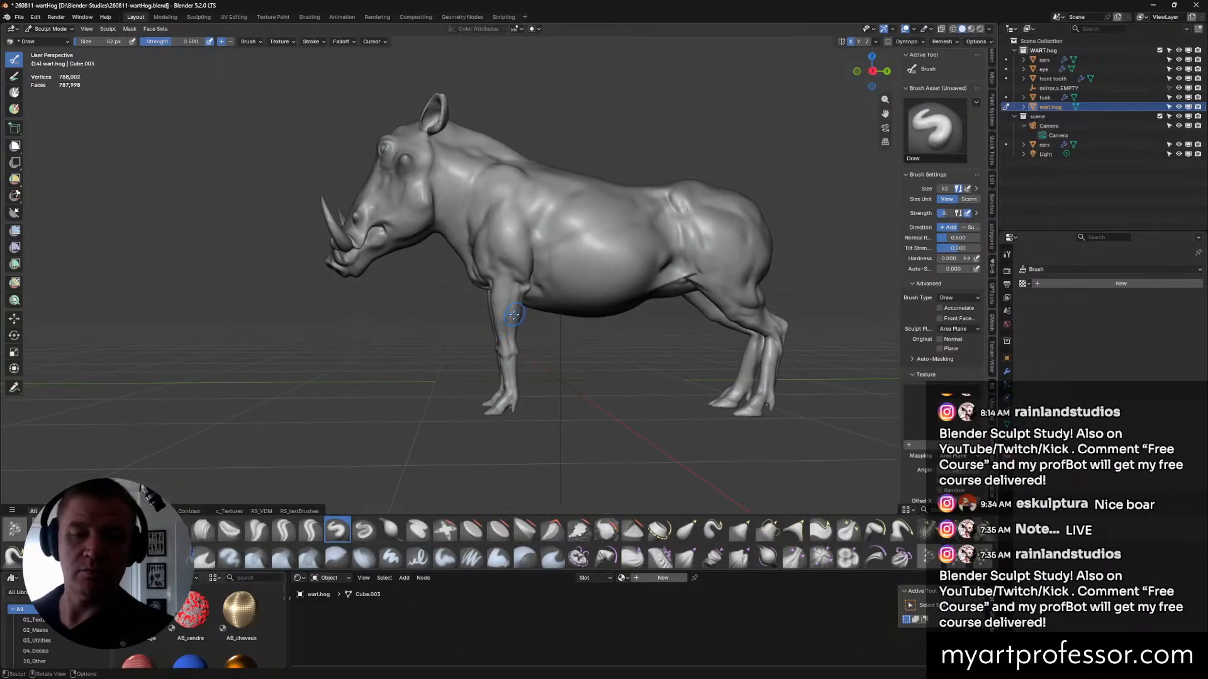
mouse_move(608, 344)
middle_down()
mouse_move(692, 378)
mouse_move(520, 212)
mouse_move(564, 185)
middle_up()
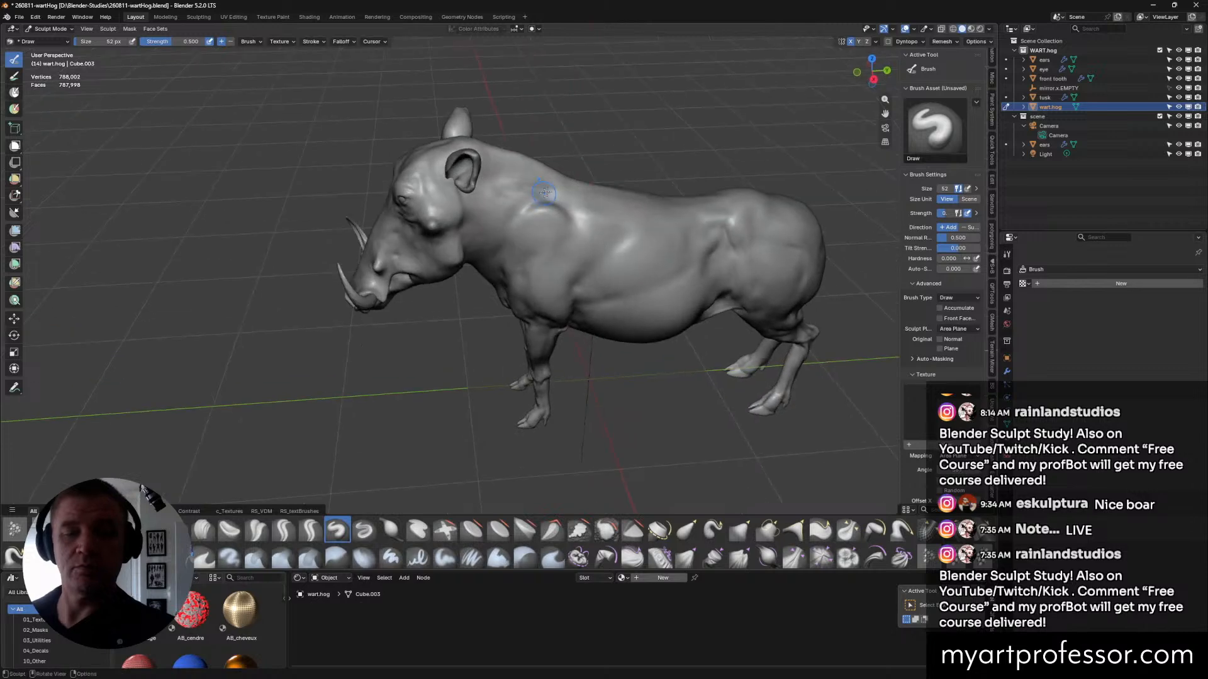
mouse_move(493, 198)
middle_down()
mouse_move(601, 308)
mouse_move(528, 295)
mouse_move(601, 277)
mouse_move(546, 315)
middle_up()
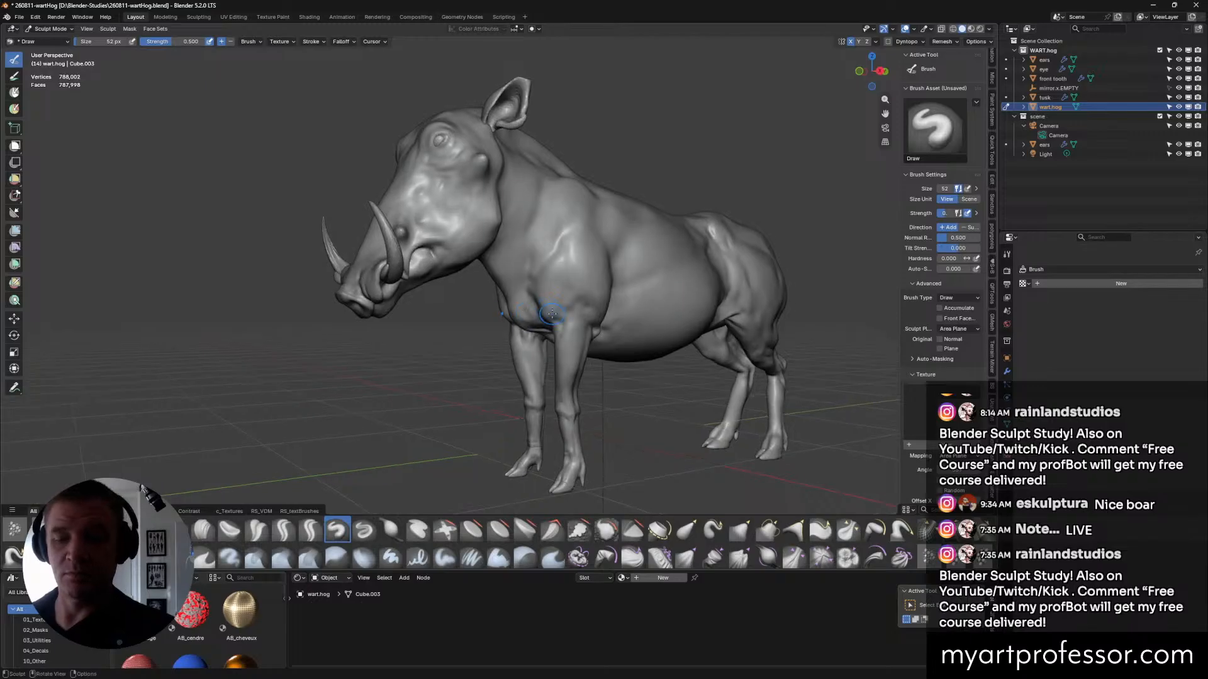
Reshape the throat contour behind the jaw in the right orthographic view with the Grab brush.
click(284, 530)
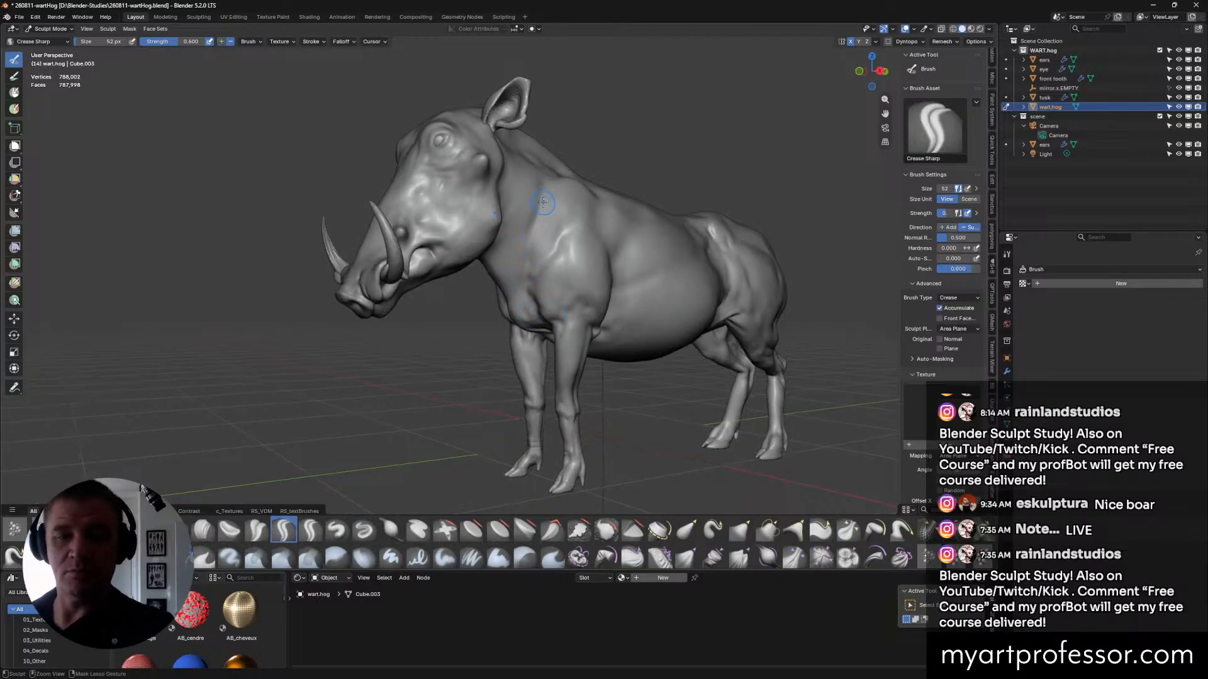
mouse_move(518, 287)
middle_down()
mouse_move(533, 255)
mouse_move(520, 246)
mouse_move(553, 232)
mouse_move(504, 268)
middle_up()
middle_drag(513, 271, 614, 276)
key(ctrl+f)
click(550, 308)
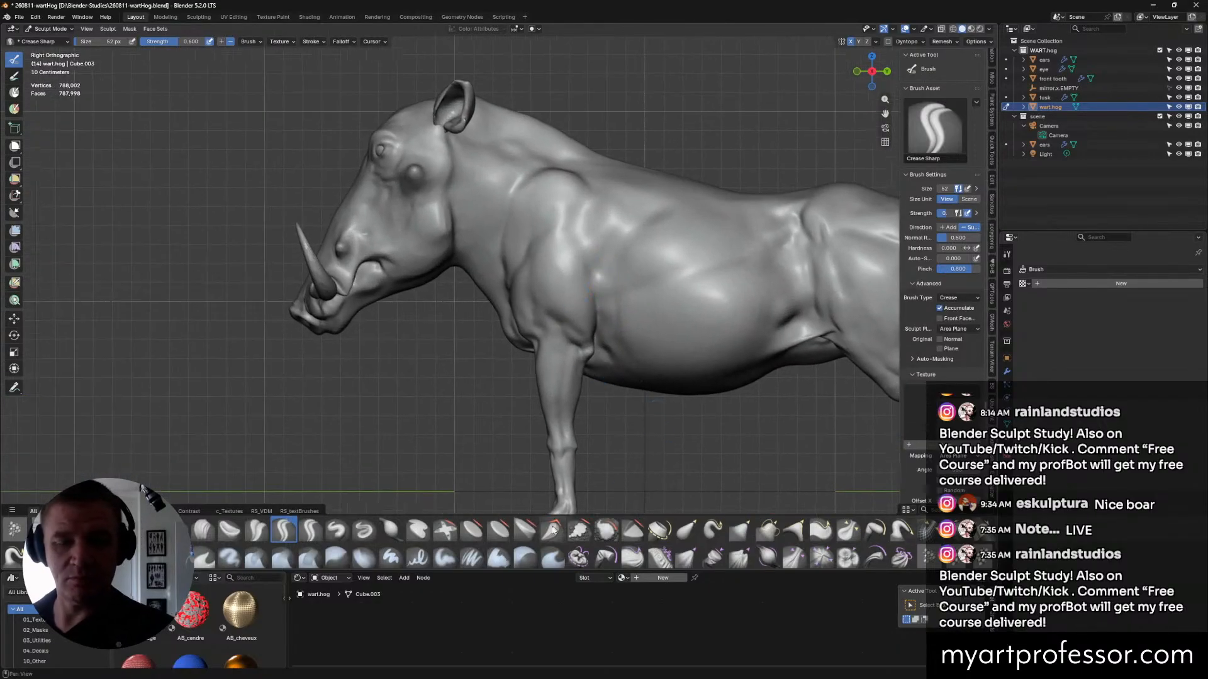
click(740, 529)
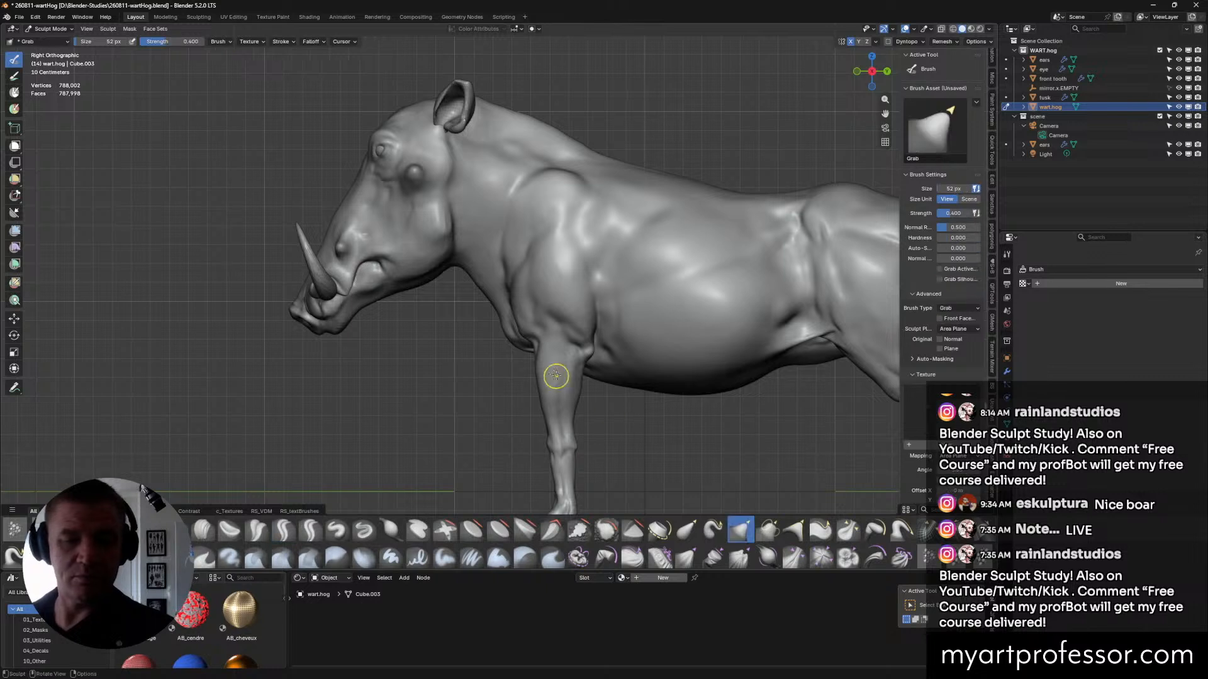
mouse_move(440, 277)
mouse_down()
mouse_move(527, 260)
mouse_move(470, 280)
mouse_move(480, 269)
mouse_move(486, 280)
mouse_move(450, 265)
mouse_move(474, 277)
mouse_up()
middle_drag(517, 295, 589, 267)
Switch back to the Crease Sharp brush and save the warthog file.
click(282, 532)
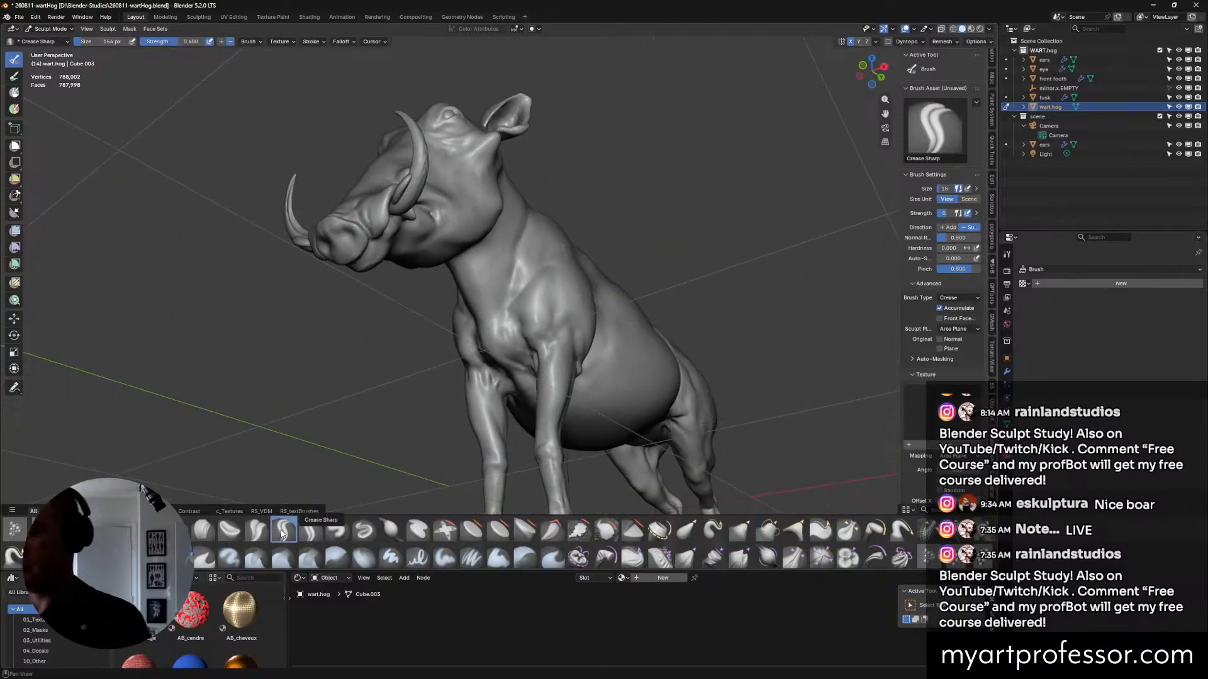
mouse_move(629, 314)
middle_down()
mouse_move(698, 321)
mouse_move(566, 188)
mouse_move(495, 88)
mouse_move(539, 83)
middle_up()
key(ctrl+s)
mouse_move(578, 144)
middle_down()
mouse_move(633, 207)
mouse_move(598, 226)
mouse_move(675, 224)
mouse_move(689, 242)
mouse_move(672, 256)
middle_up()
scroll(573, 228, up, 2)
scroll(686, 232, up, 3)
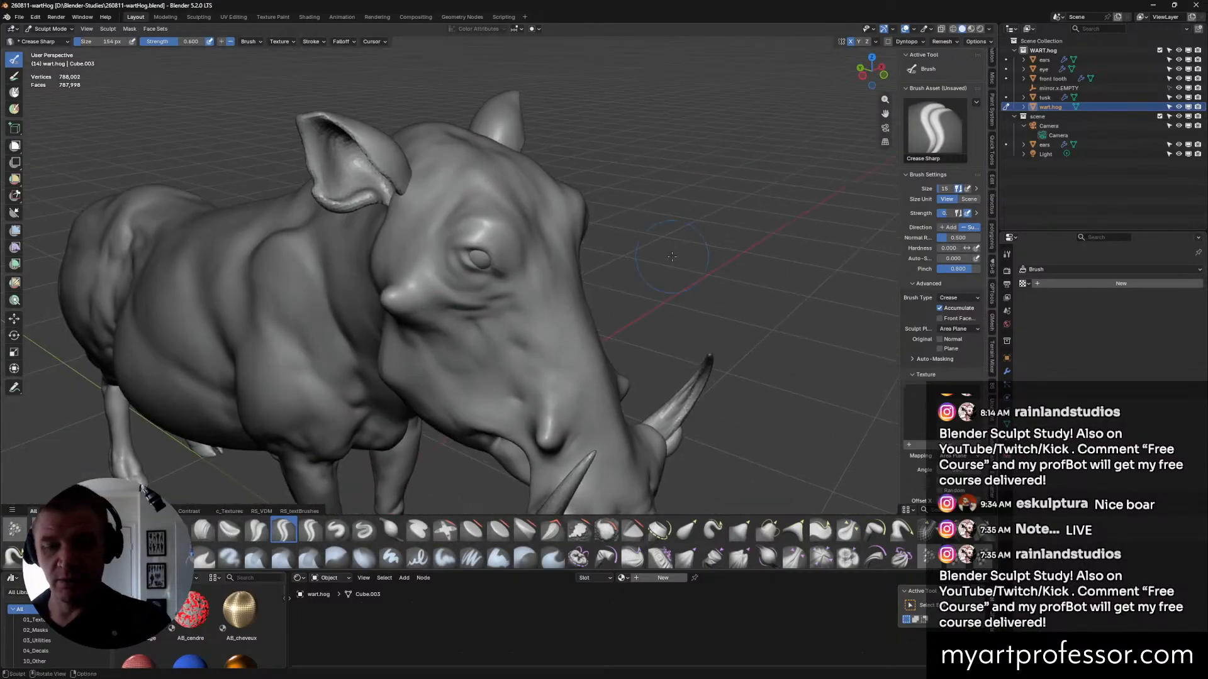
Carve the temple from behind the cheek wart up toward the brow with Draw Sharp at 88 px.
click(364, 530)
key(f)
click(443, 242)
mouse_move(443, 241)
middle_down()
mouse_move(549, 222)
mouse_move(551, 209)
middle_up()
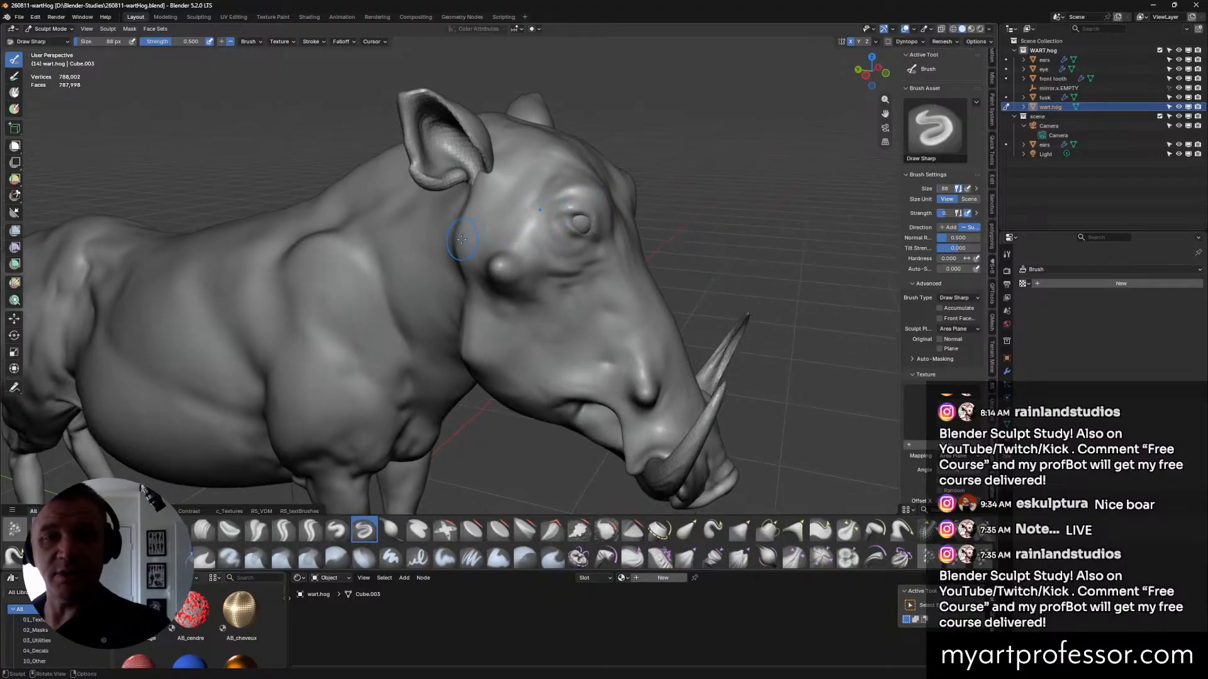
mouse_move(470, 237)
mouse_down()
mouse_move(550, 189)
mouse_move(528, 192)
mouse_move(534, 182)
mouse_up()
Carve the groove between the ear base and the back of the cheek with Draw Sharp at 112 px.
key(f)
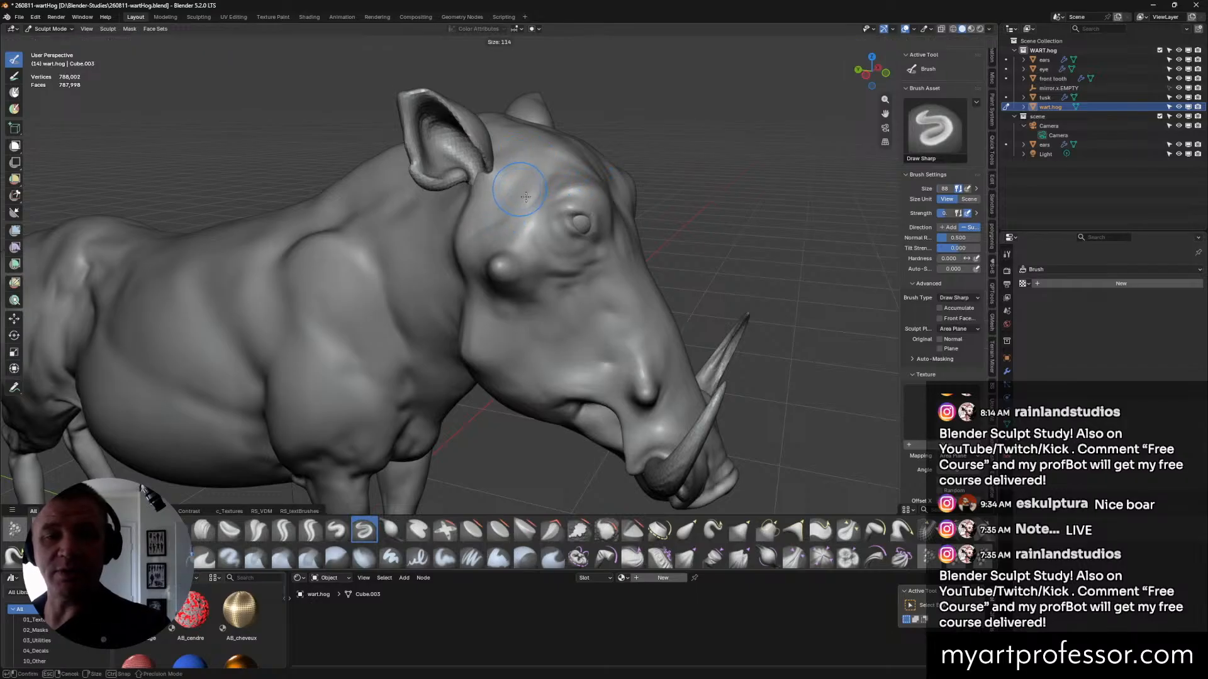
click(505, 169)
middle_drag(510, 196, 523, 228)
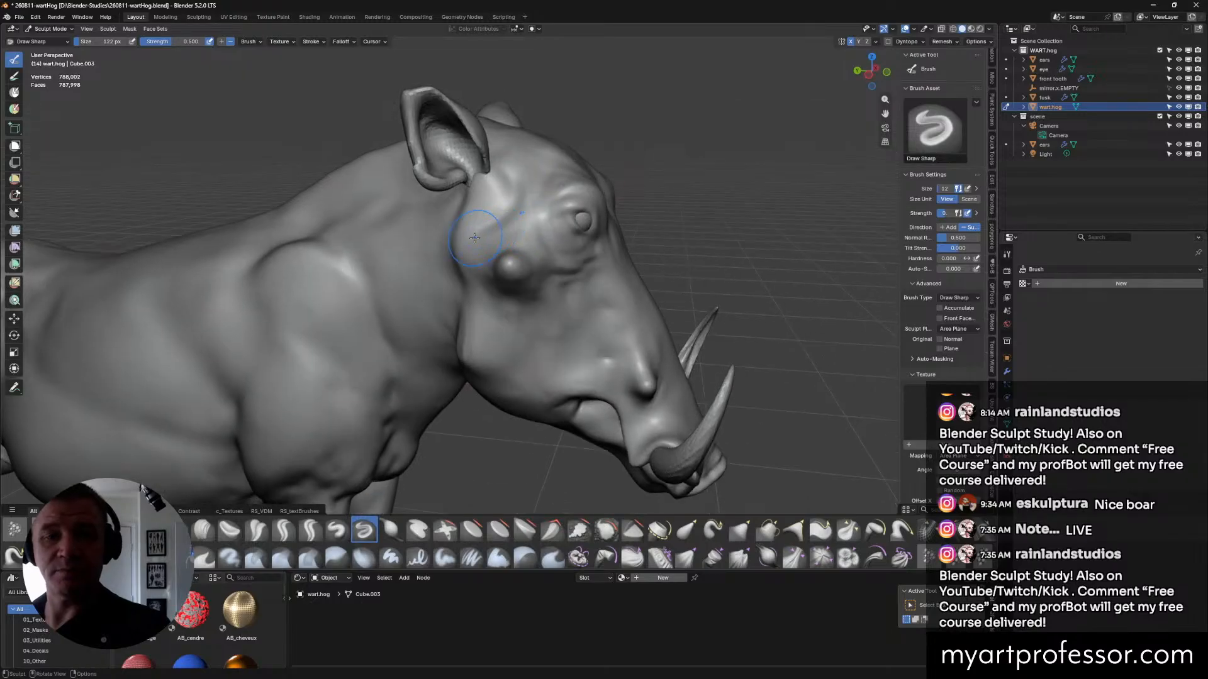
drag(458, 193, 479, 226)
middle_drag(457, 248, 447, 238)
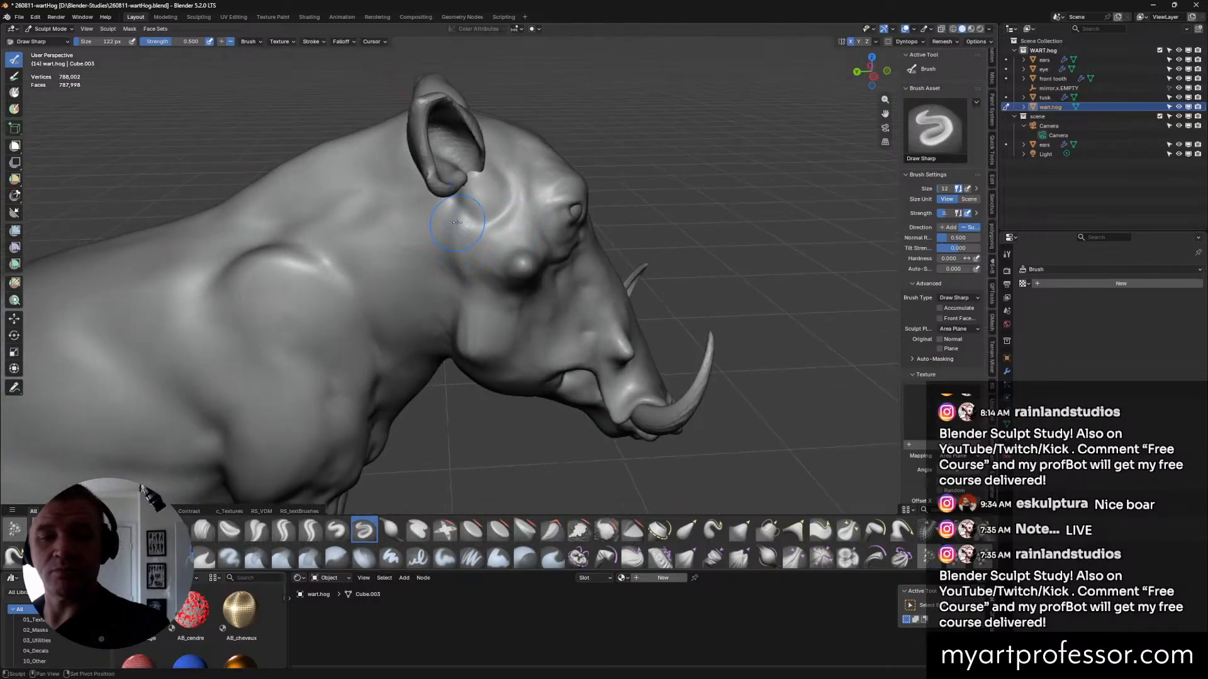
drag(459, 222, 461, 265)
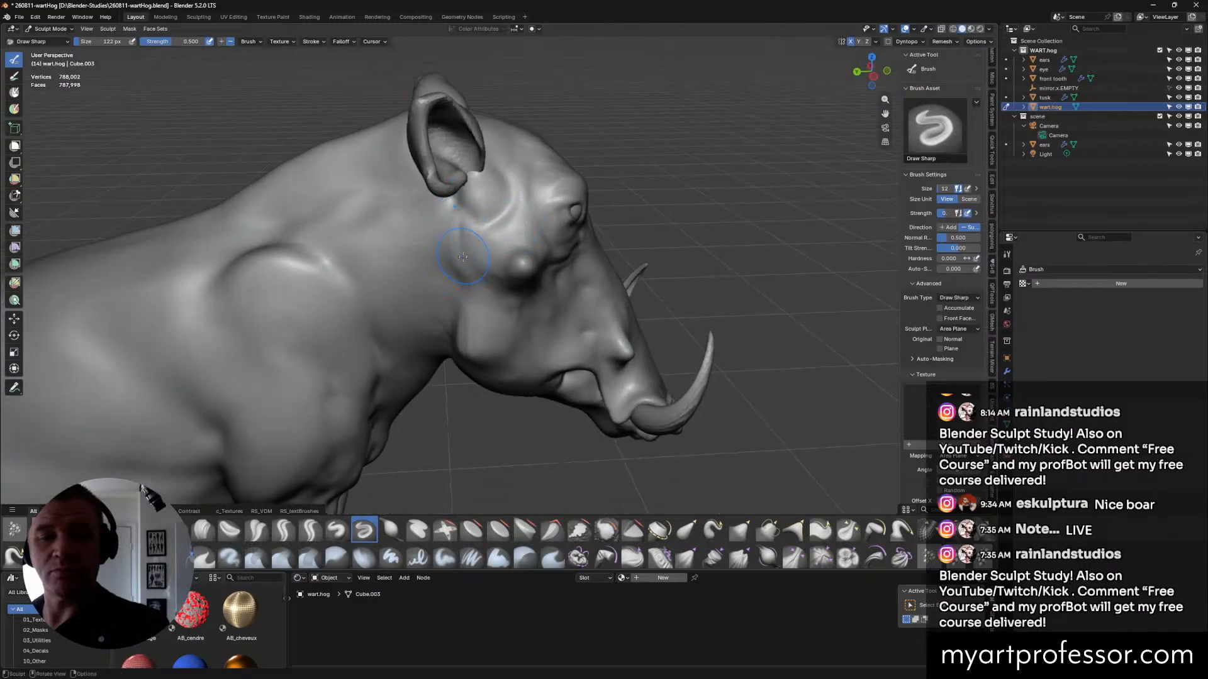
drag(454, 222, 470, 274)
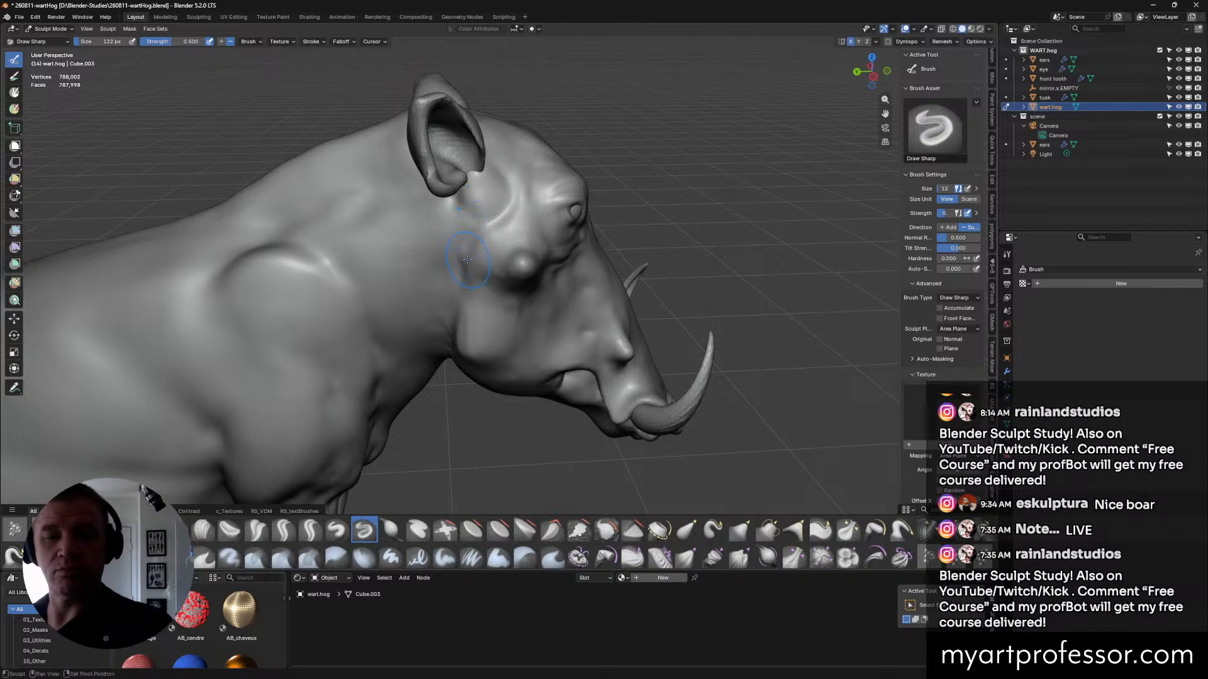
Deepen the temple hollow between the ear base and the eye with Draw Sharp at 112 px.
mouse_move(540, 197)
middle_down()
mouse_move(530, 202)
mouse_move(556, 206)
mouse_move(529, 221)
middle_up()
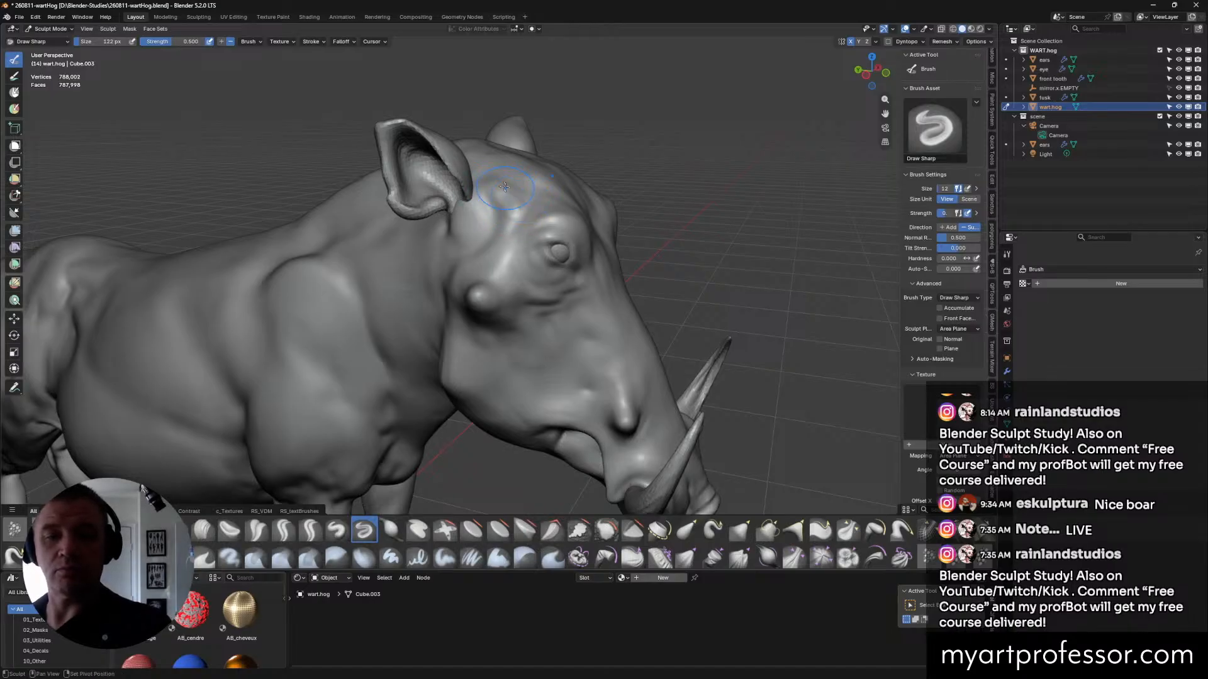
middle_drag(525, 219, 532, 225)
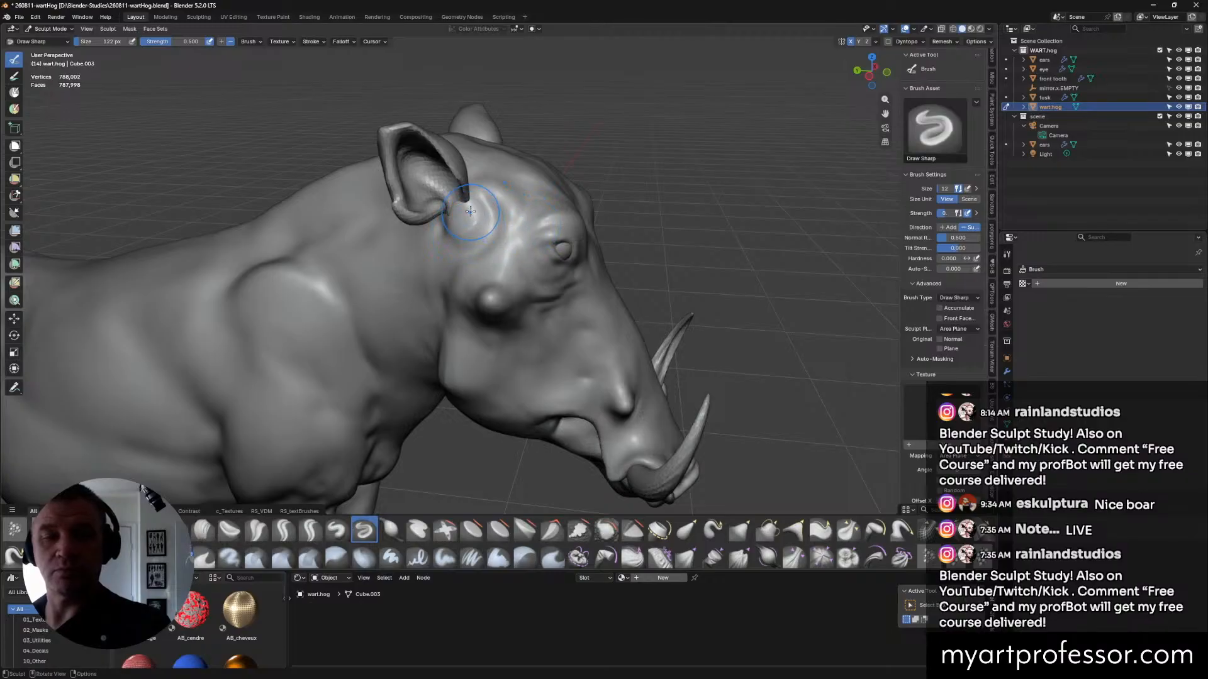
drag(483, 220, 511, 242)
middle_drag(591, 328, 679, 334)
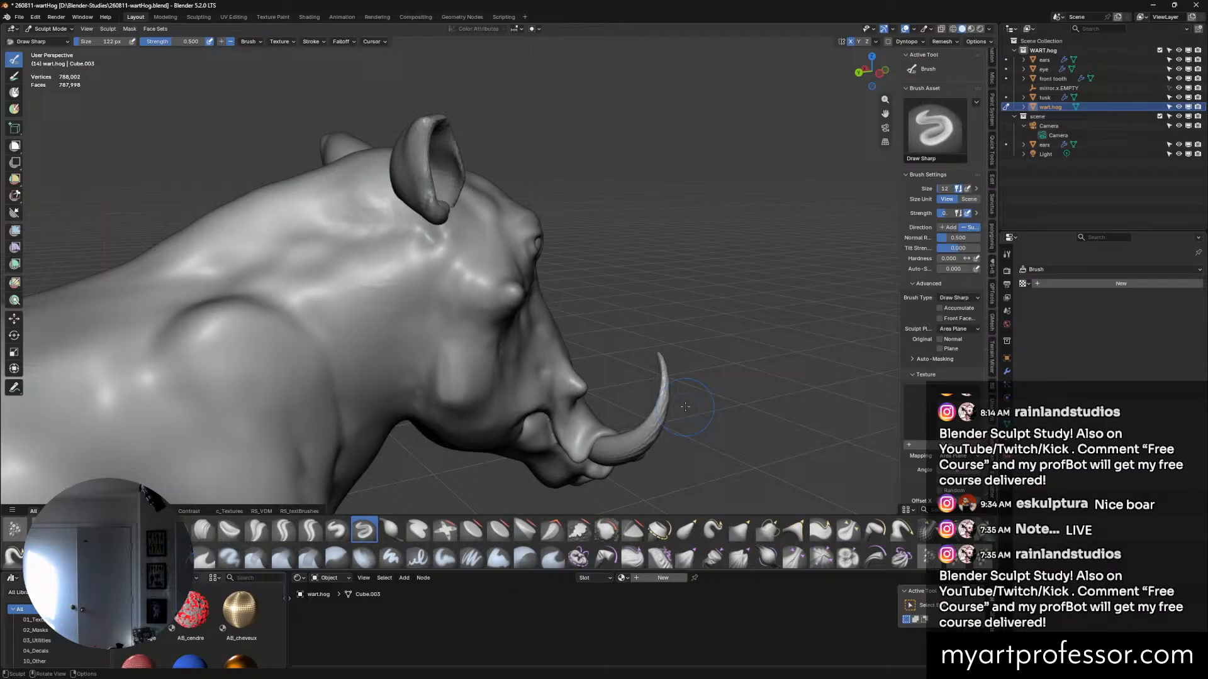
middle_drag(685, 407, 724, 405)
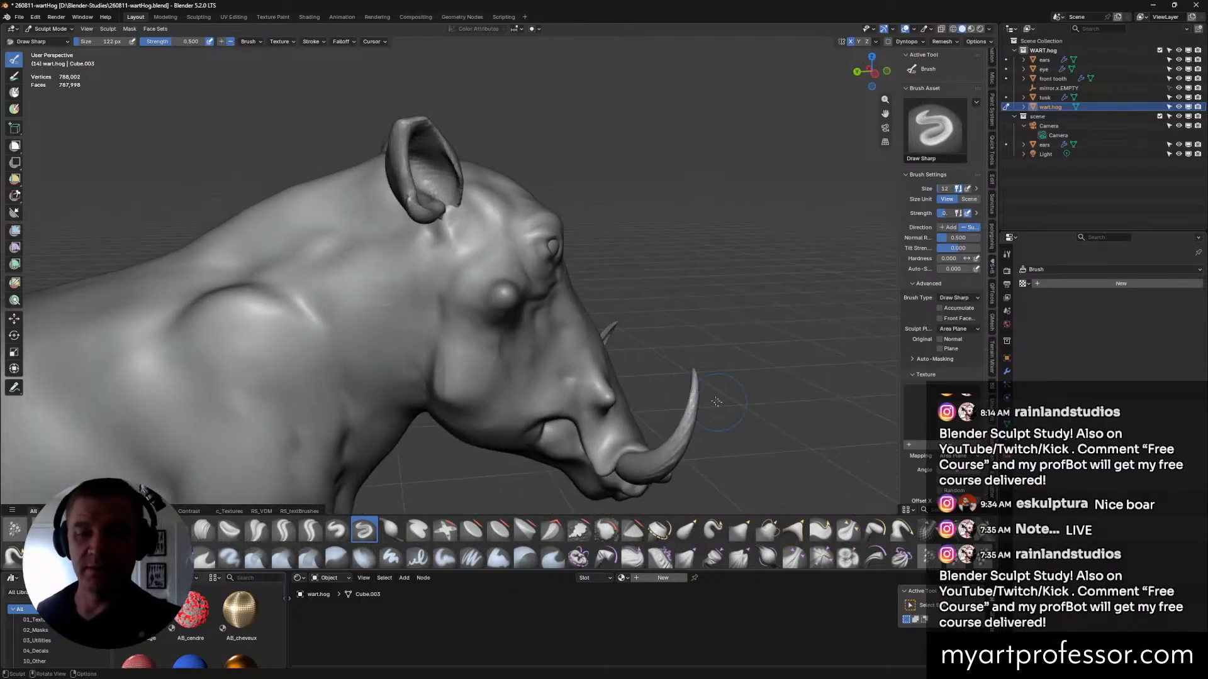
Carve the crease behind and above the eye socket with short Draw Sharp strokes at 112 px.
mouse_move(452, 321)
middle_down()
mouse_move(718, 316)
mouse_move(698, 298)
mouse_move(605, 299)
mouse_move(717, 327)
middle_up()
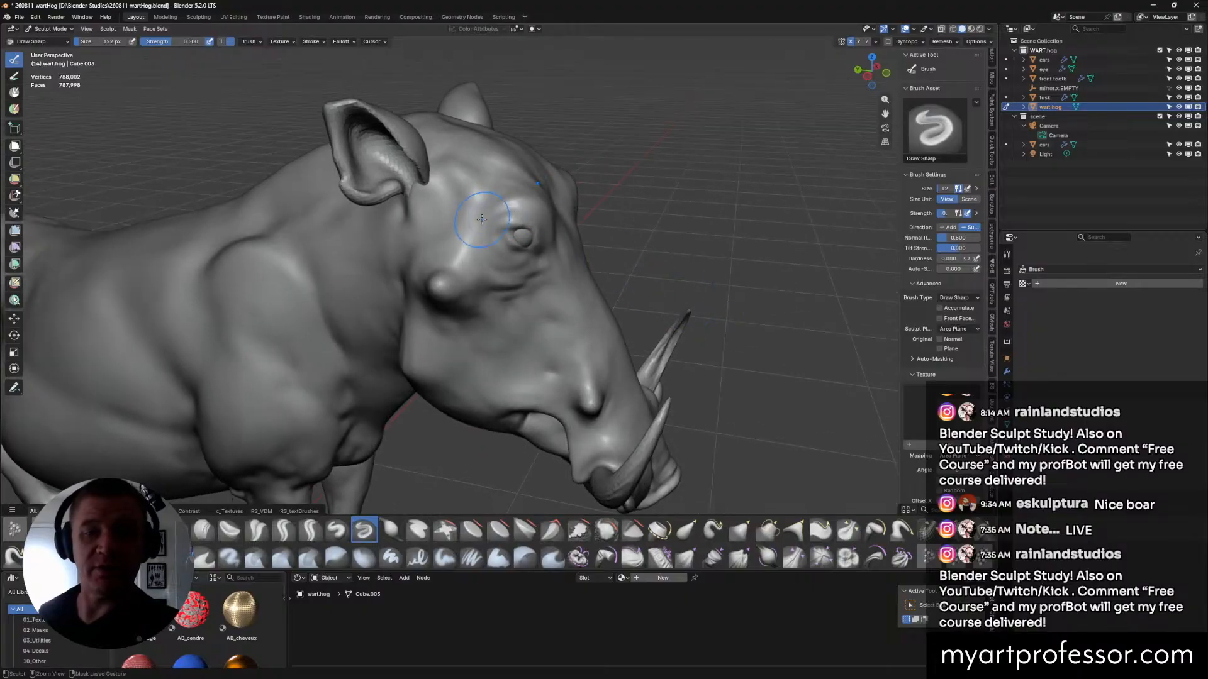
drag(492, 210, 506, 206)
drag(507, 205, 511, 202)
drag(512, 201, 513, 200)
middle_drag(514, 200, 572, 276)
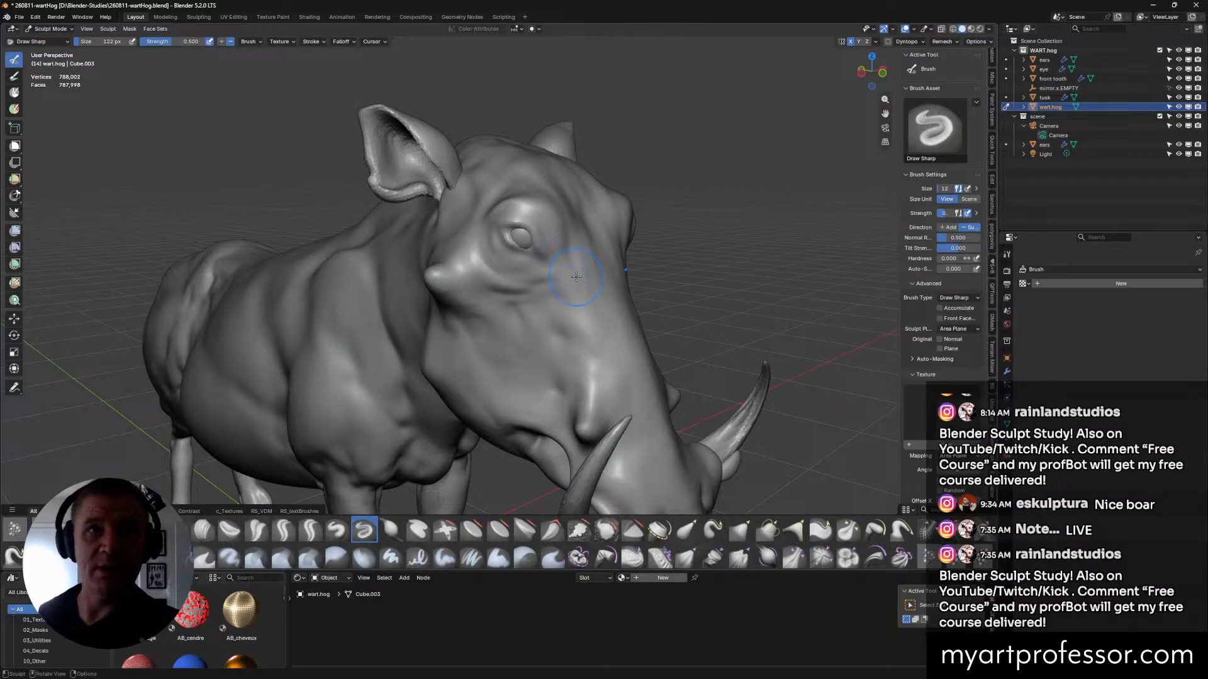
Carve the crease around the upper and front rim of the eye socket with Crease Sharp at 74 px.
key(f)
click(548, 252)
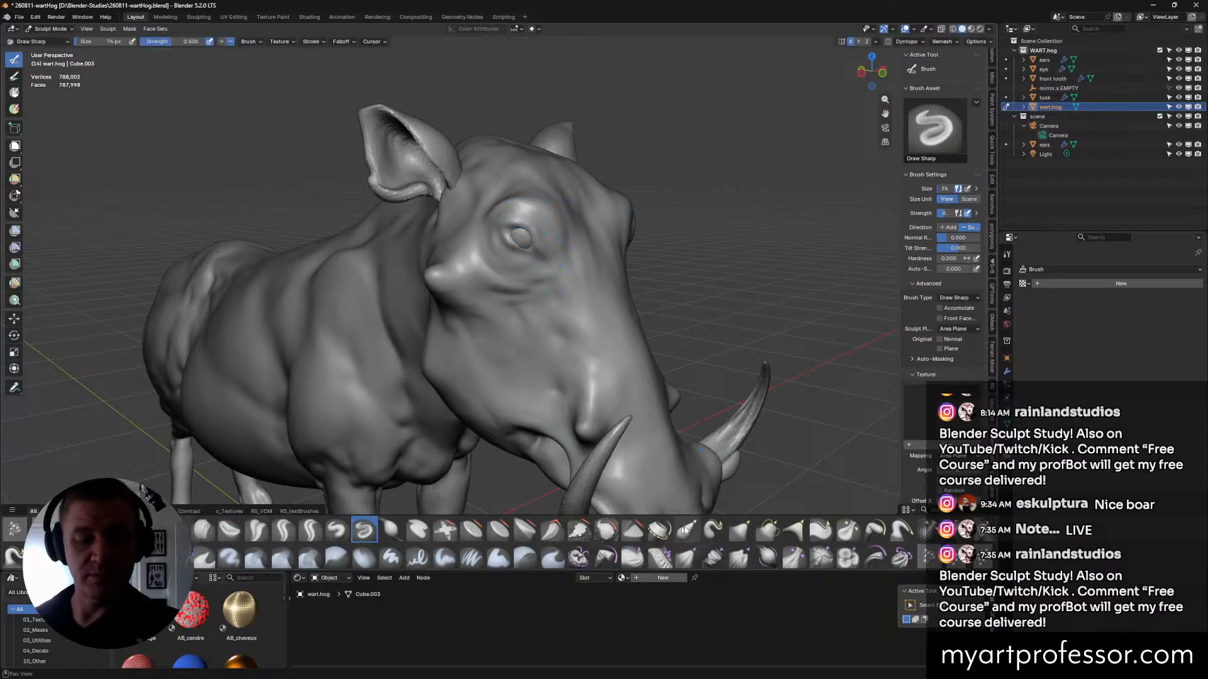
click(283, 531)
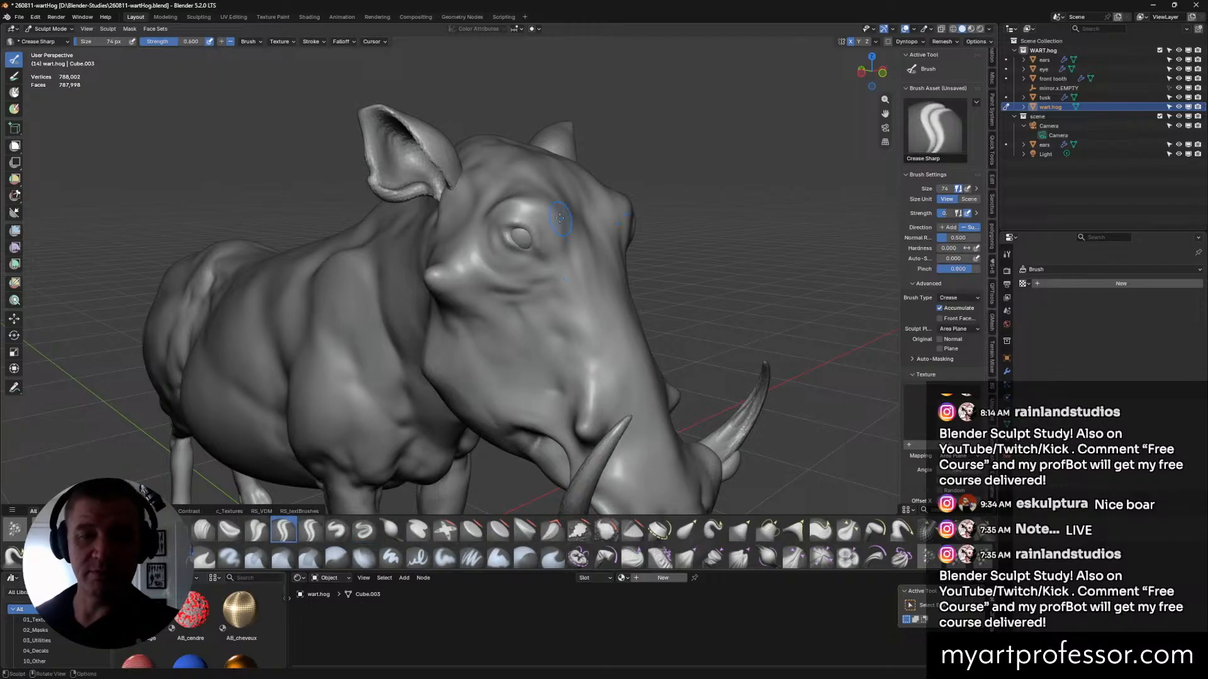
drag(514, 210, 551, 257)
middle_drag(560, 226, 535, 217)
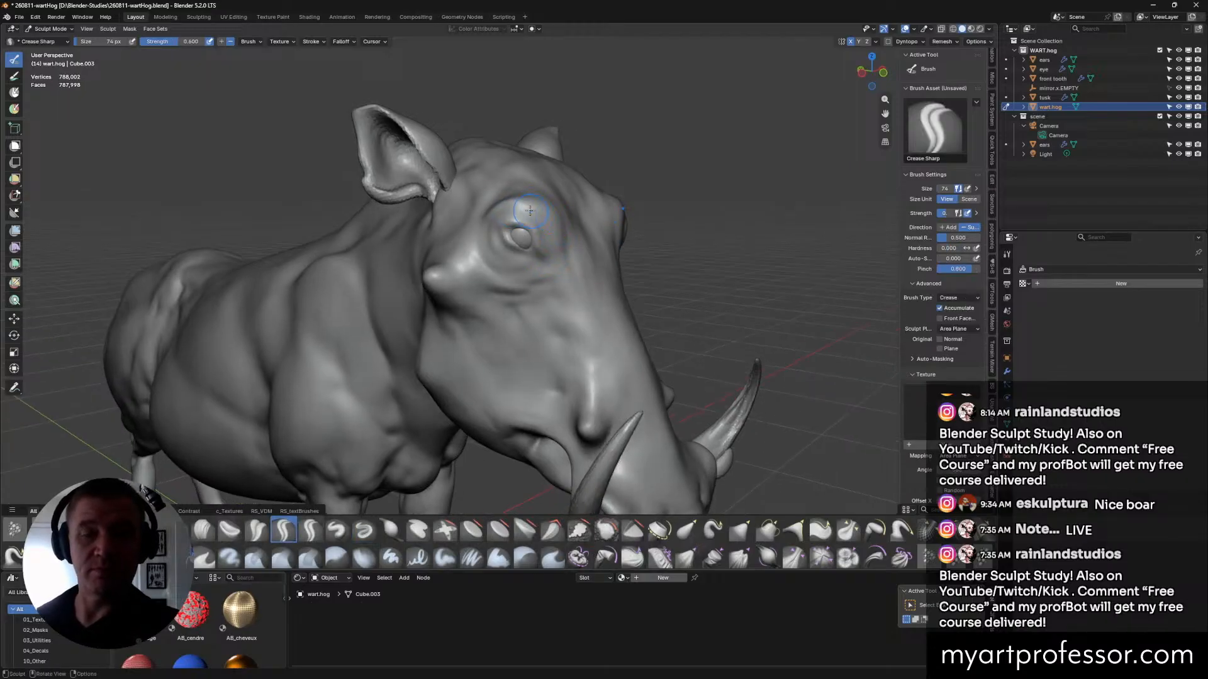
drag(523, 219, 528, 209)
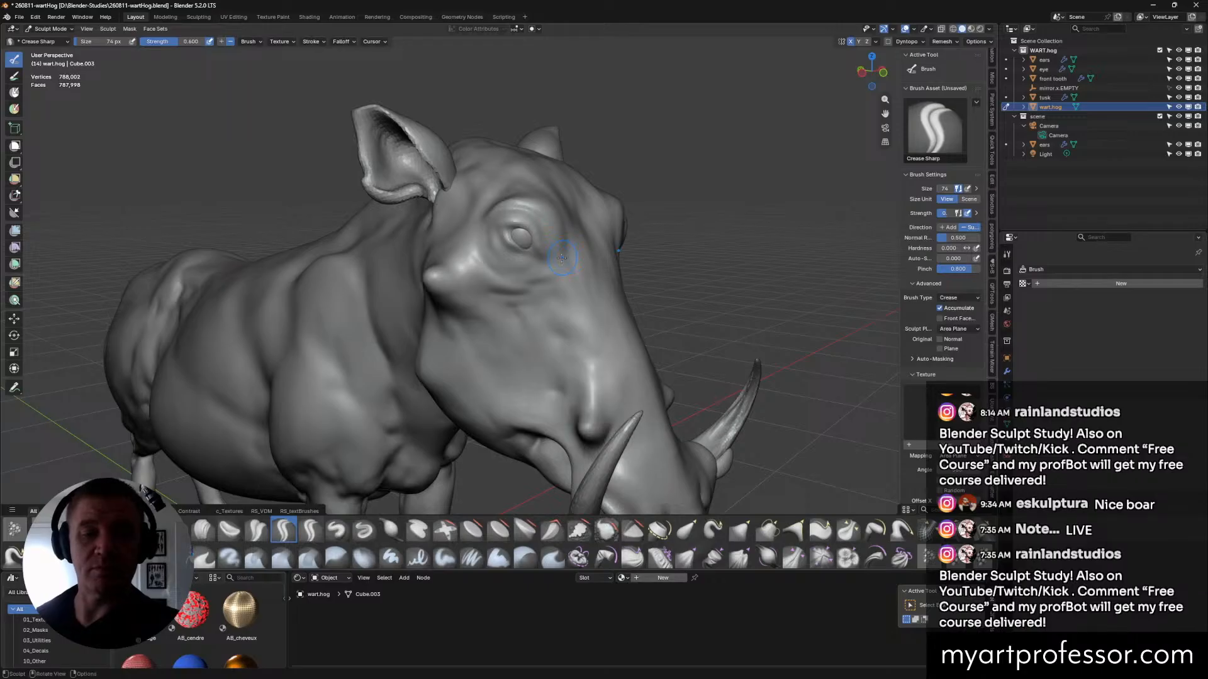
middle_drag(566, 256, 562, 253)
drag(539, 222, 546, 264)
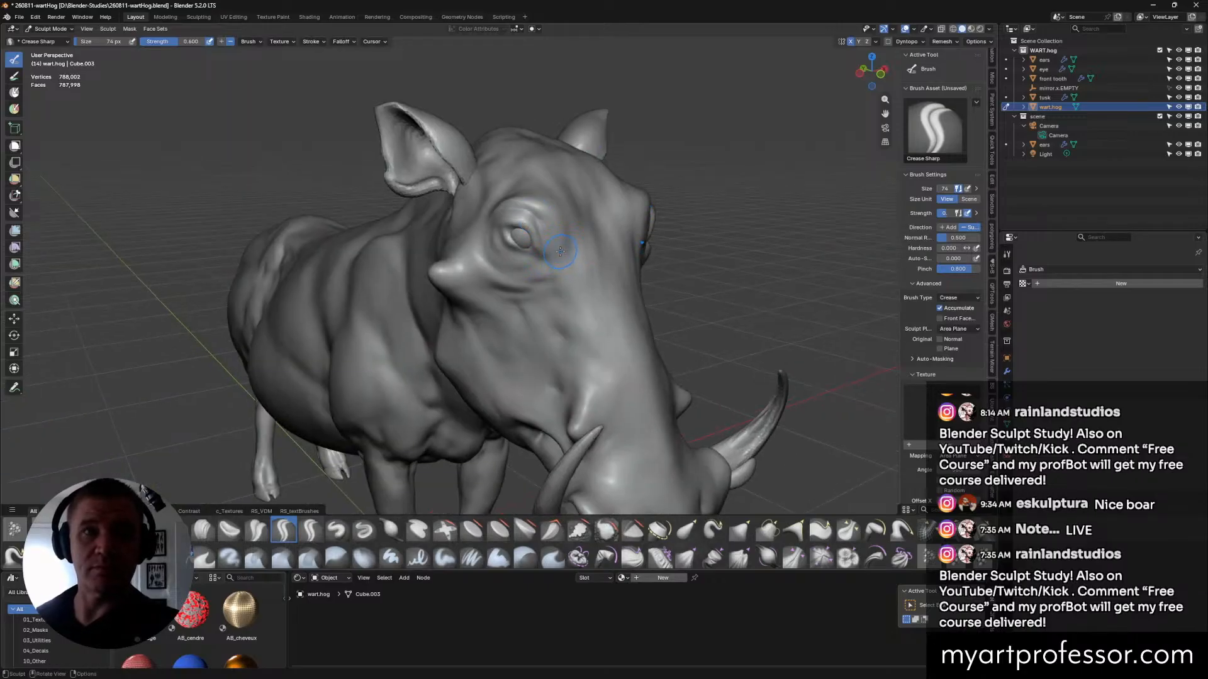
Refine the creases around the eyelids and the front eye corner with Crease Sharp at 74 px, undoing one stroke.
middle_drag(541, 218, 585, 250)
mouse_move(557, 194)
middle_down()
mouse_move(516, 189)
mouse_move(587, 200)
middle_up()
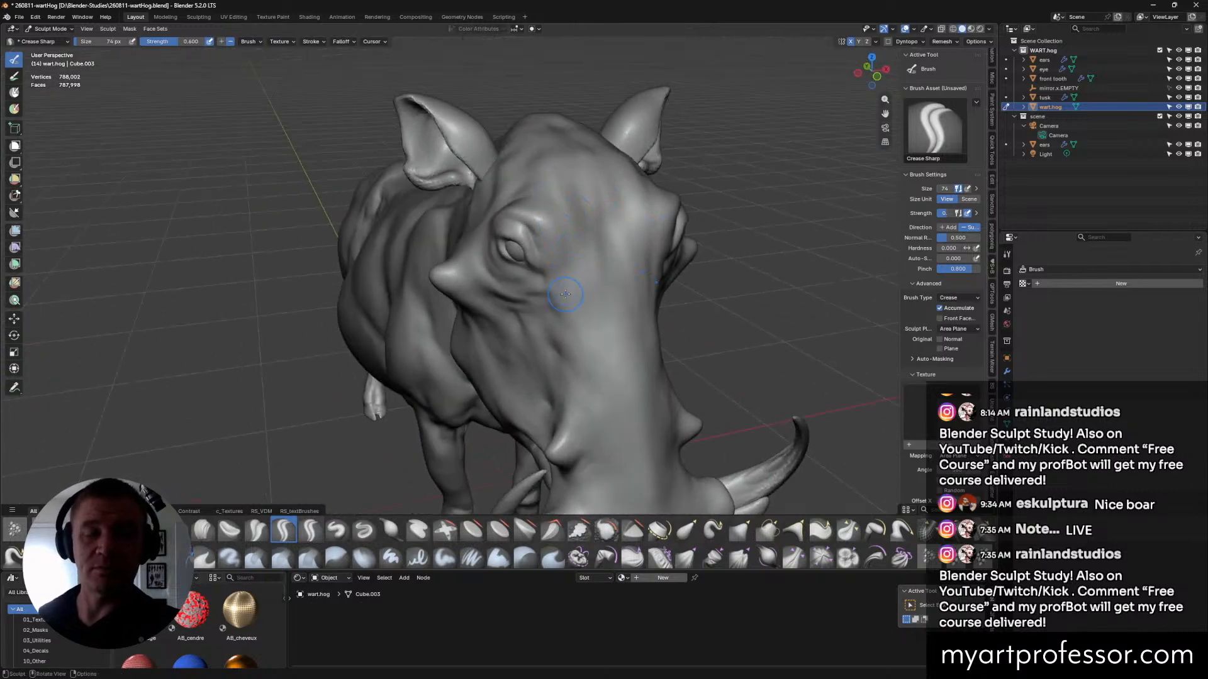
mouse_move(572, 273)
middle_down()
mouse_move(546, 296)
mouse_move(570, 281)
middle_up()
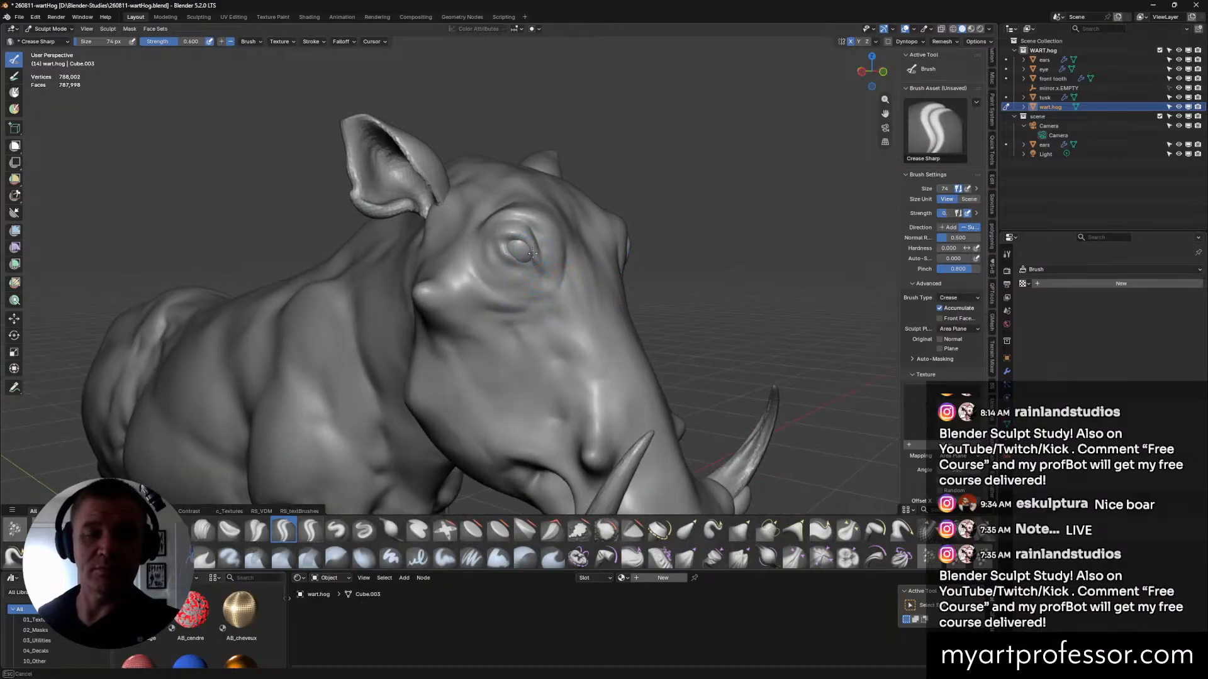
middle_drag(534, 266, 548, 256)
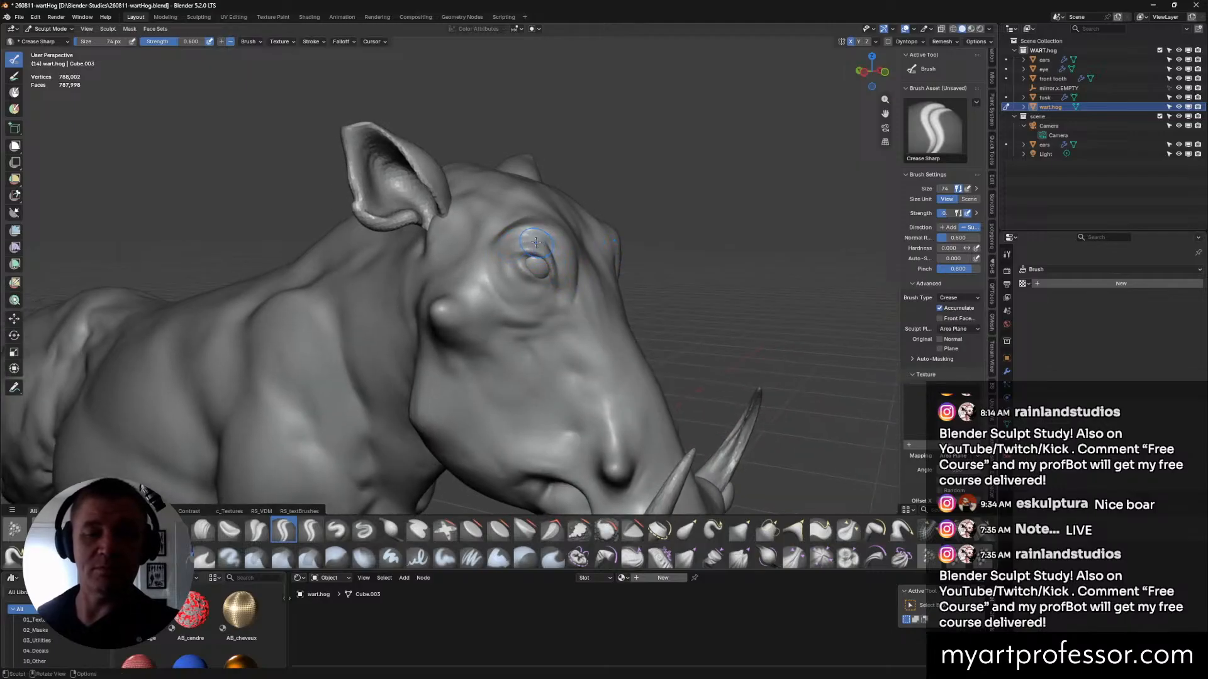
mouse_move(548, 245)
middle_down()
mouse_move(527, 240)
mouse_move(557, 260)
mouse_move(558, 243)
middle_up()
key(ctrl+z)
drag(558, 242, 555, 261)
middle_drag(546, 230, 585, 248)
mouse_move(505, 238)
mouse_down()
mouse_move(553, 242)
mouse_move(534, 237)
mouse_up()
mouse_move(541, 245)
middle_down()
mouse_move(553, 290)
mouse_move(513, 259)
middle_up()
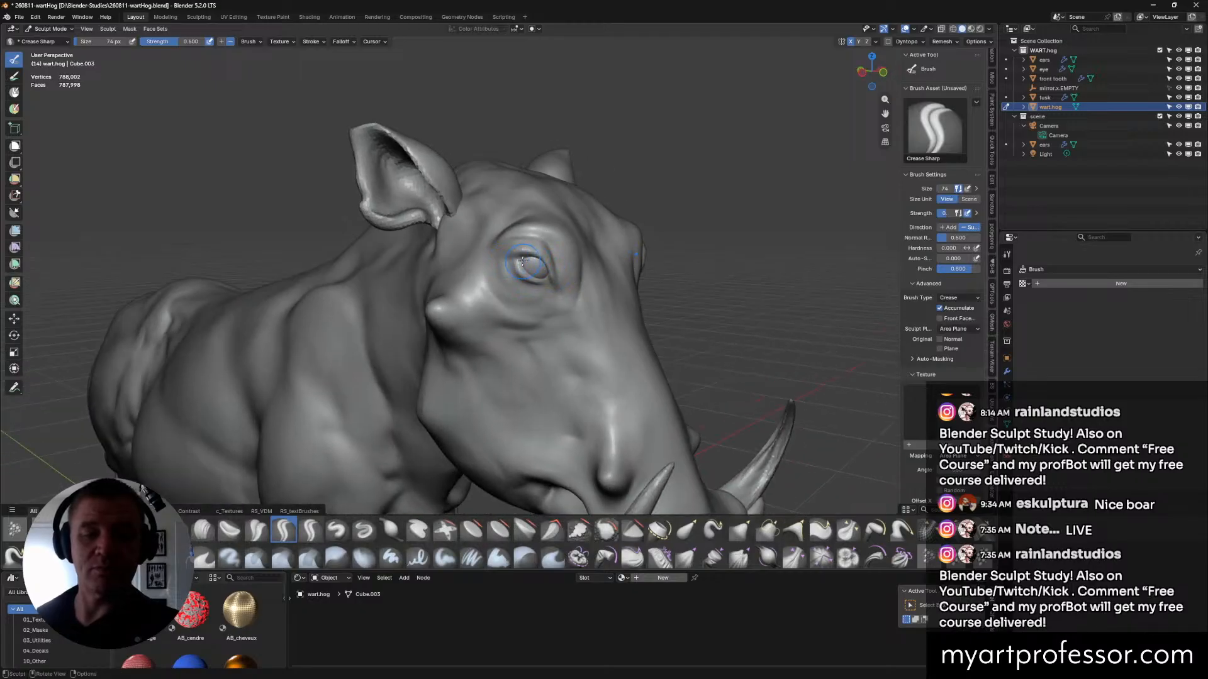
Carve the wrinkles below the eye, between the cheek wart and the snout, with Crease Sharp at 74 px.
middle_drag(554, 254, 545, 287)
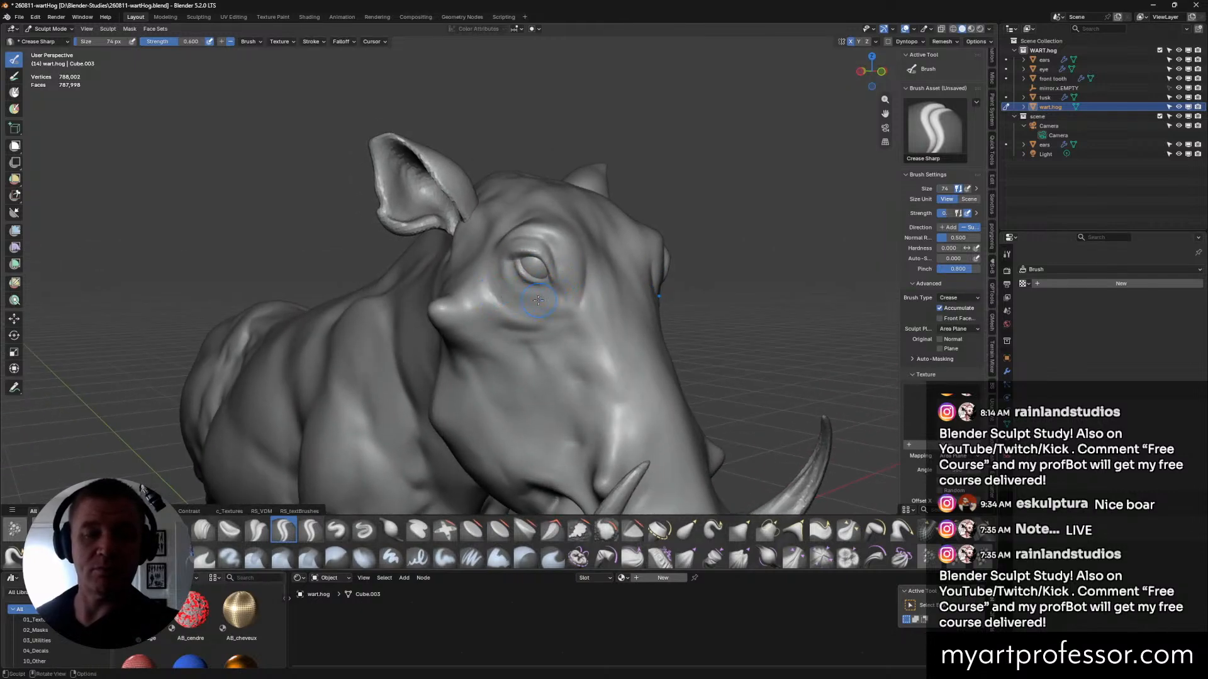
mouse_move(494, 279)
middle_down()
mouse_move(553, 328)
mouse_move(619, 306)
middle_up()
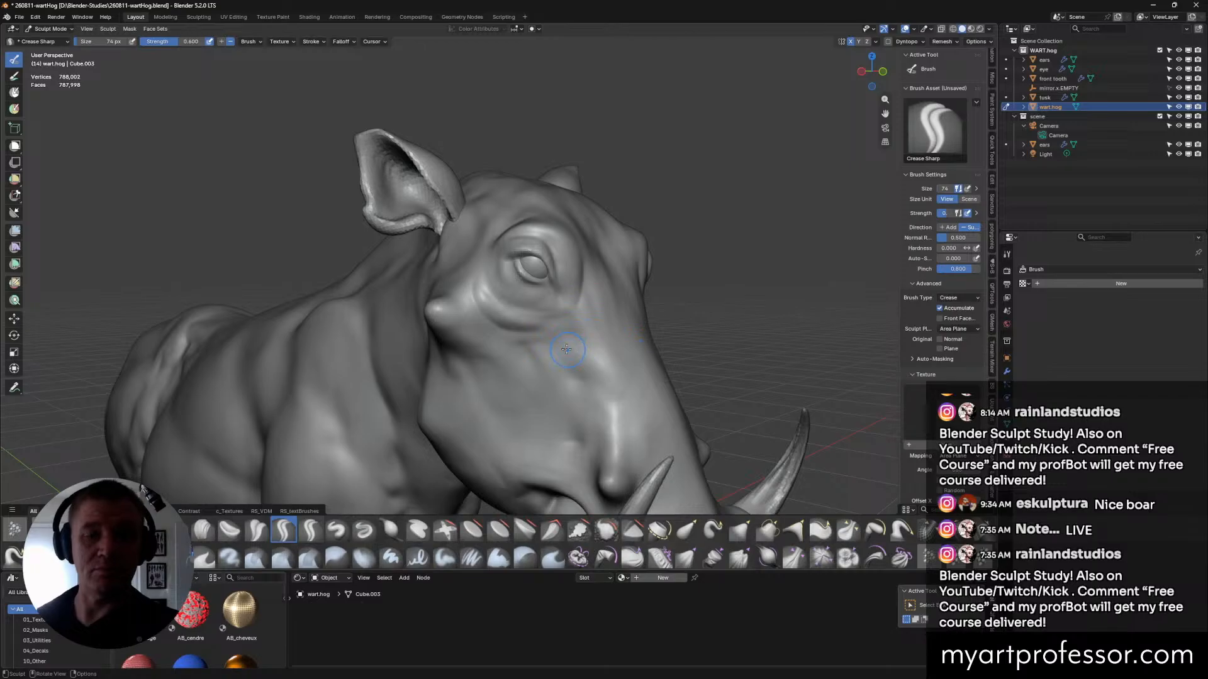
mouse_move(591, 364)
middle_down()
mouse_move(547, 335)
mouse_move(559, 371)
middle_up()
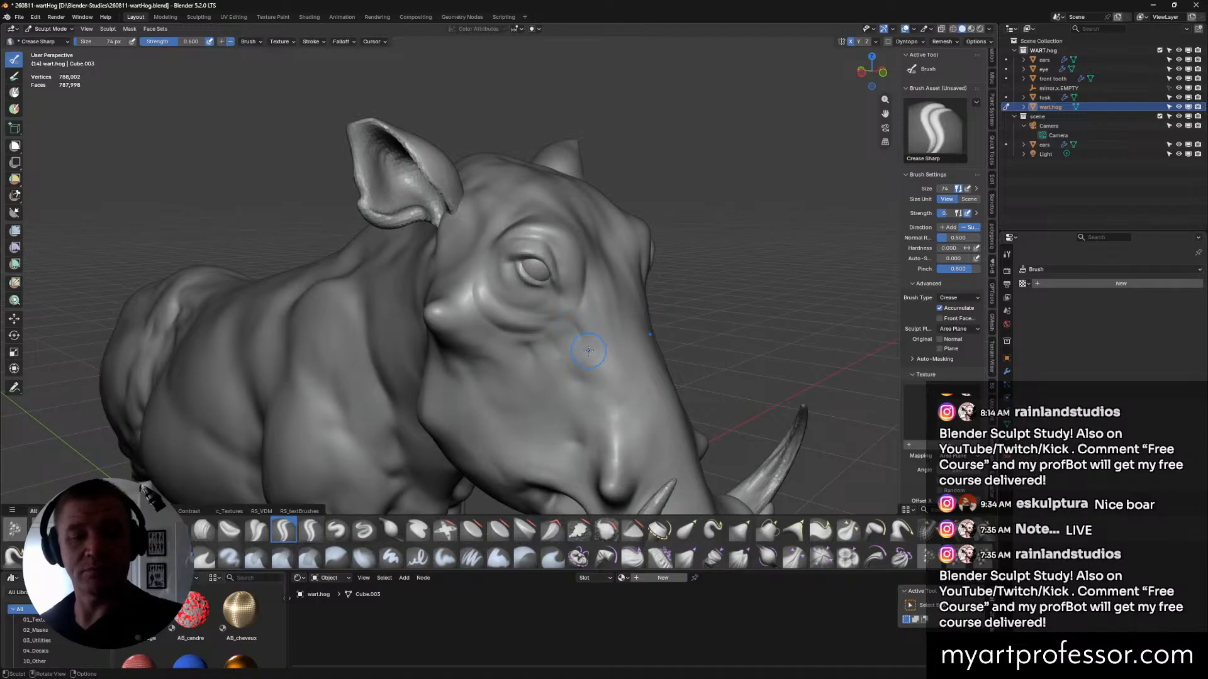
middle_drag(582, 337, 561, 319)
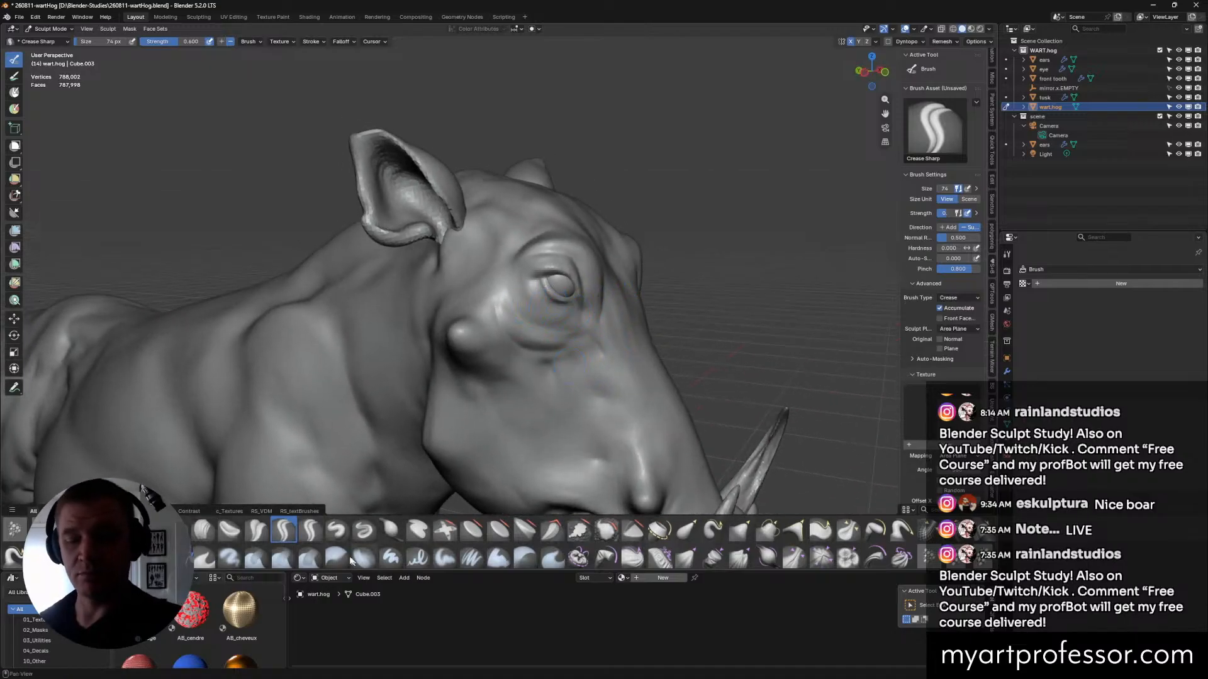
Build up the skin folds below the eye and toward the snout with the Draw brush at 48 px.
click(336, 530)
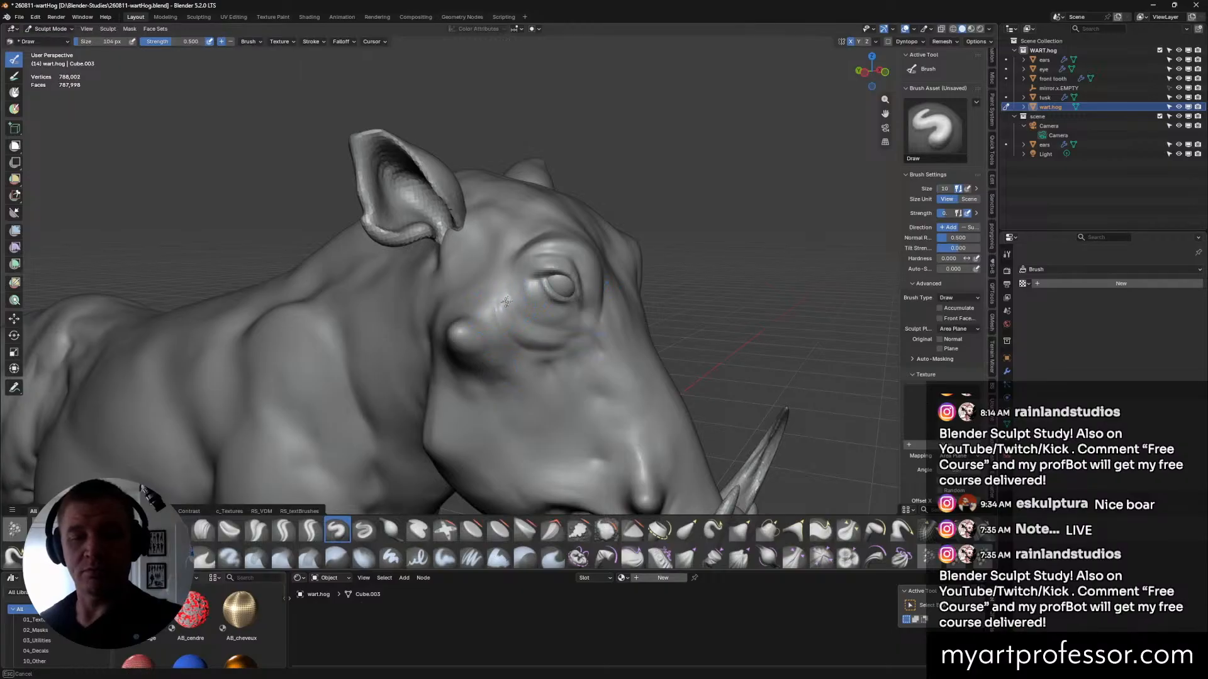
mouse_move(510, 305)
middle_down()
mouse_move(550, 298)
mouse_move(551, 309)
middle_up()
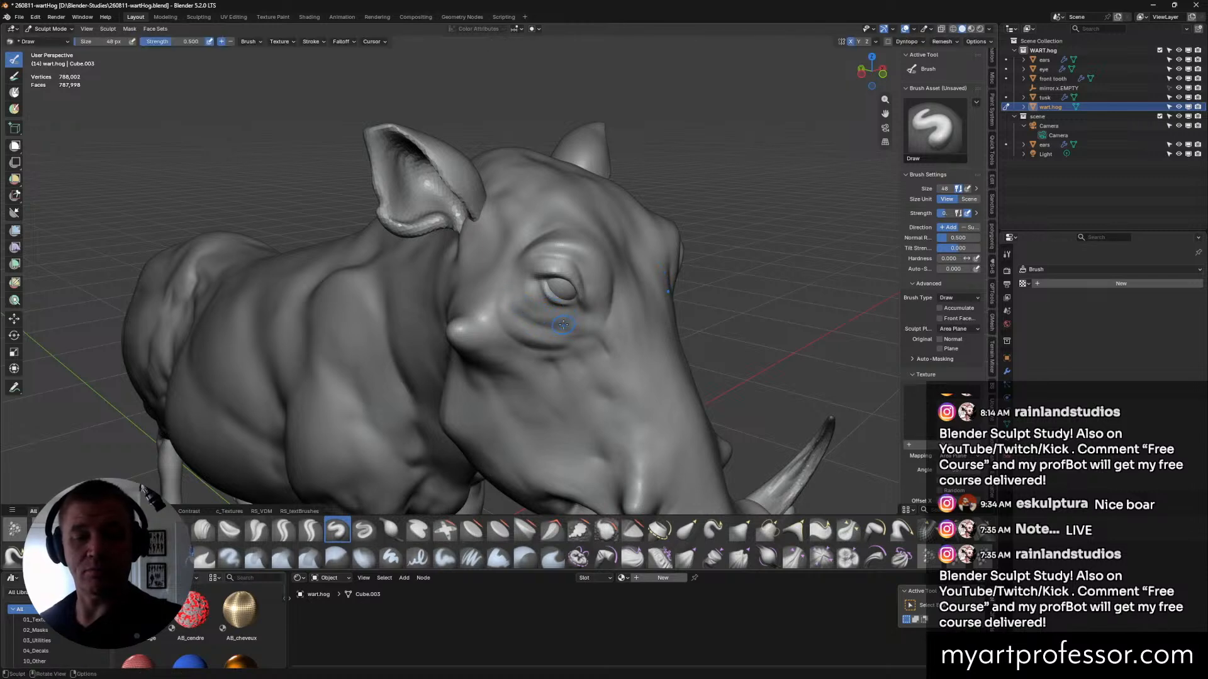
middle_drag(592, 309, 604, 287)
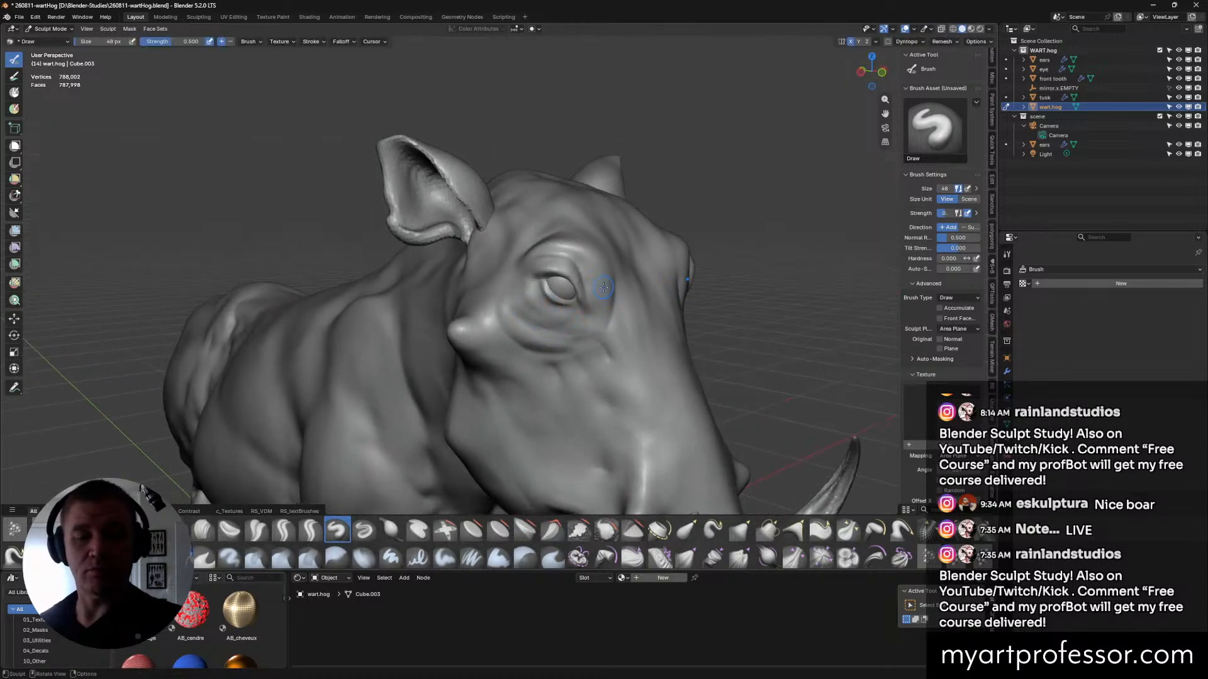
middle_drag(541, 310, 545, 315)
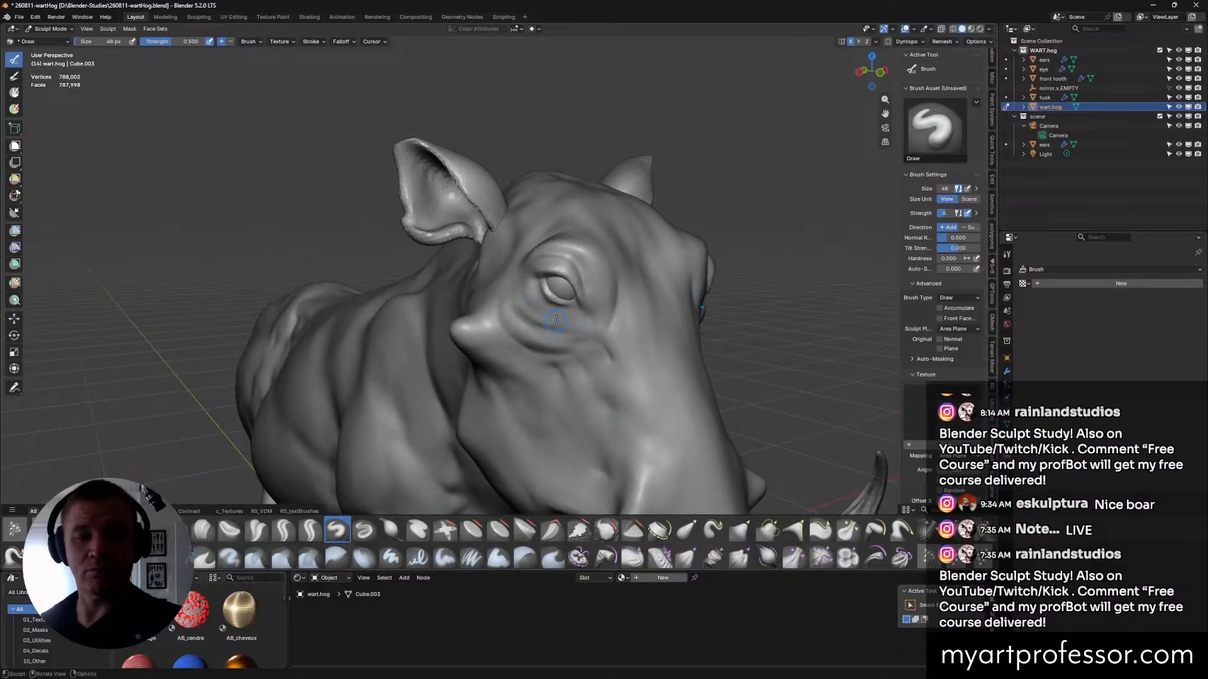
middle_drag(558, 321, 614, 305)
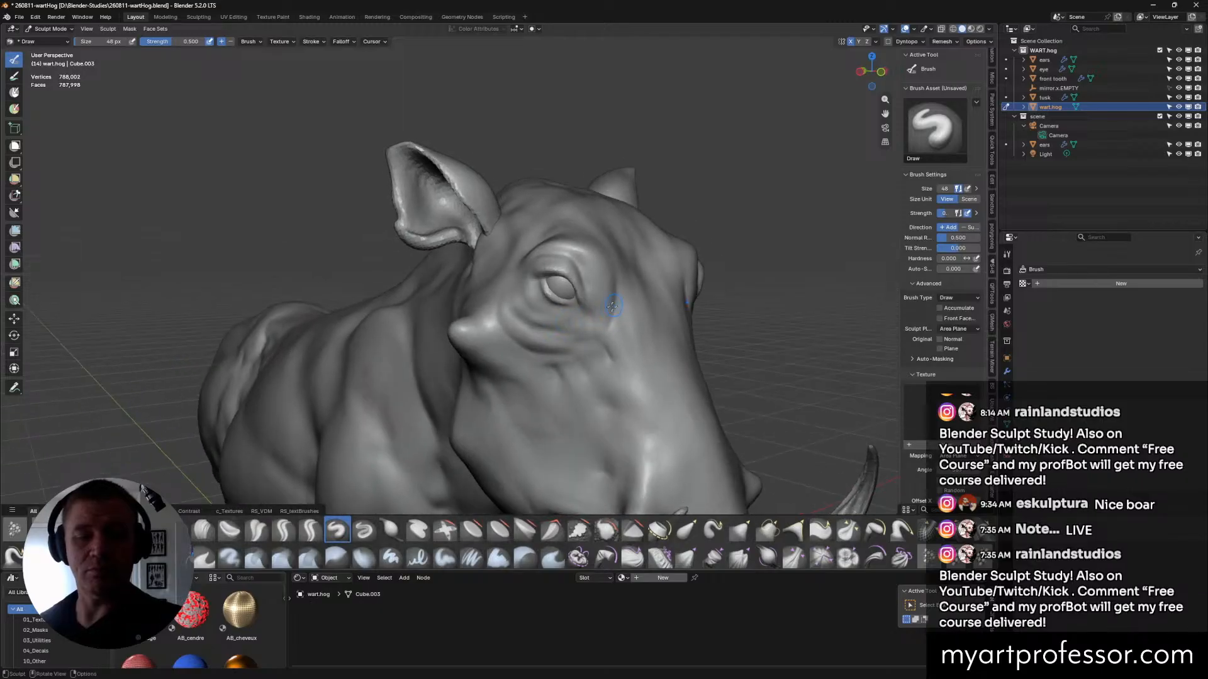
middle_drag(557, 346, 579, 352)
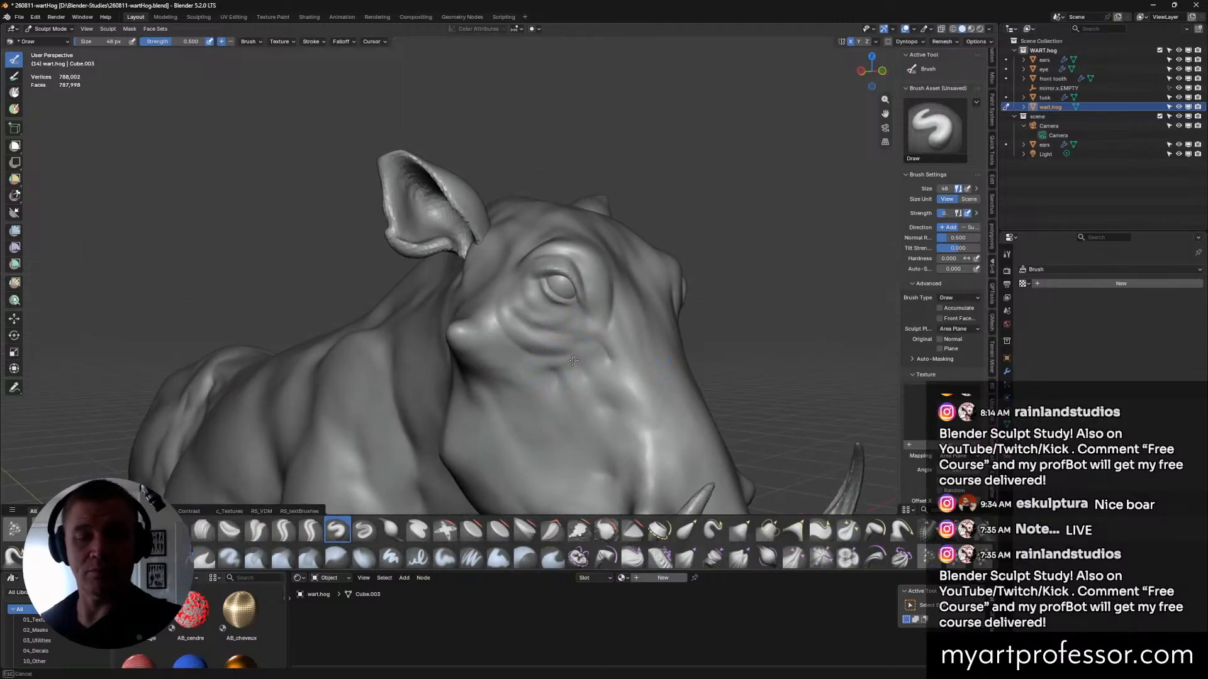
middle_drag(583, 364, 608, 376)
middle_drag(491, 320, 485, 333)
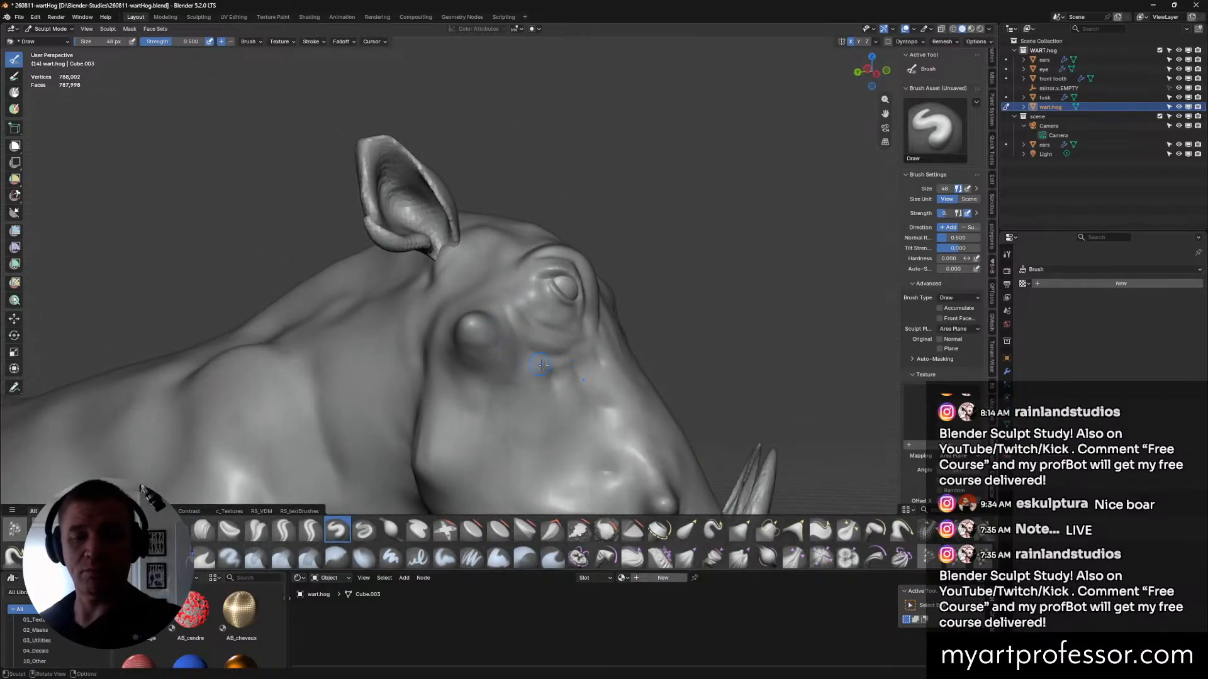
Flatten the surface of the cheek wart beside the eye with Scrape/Fill at 94 px.
click(578, 530)
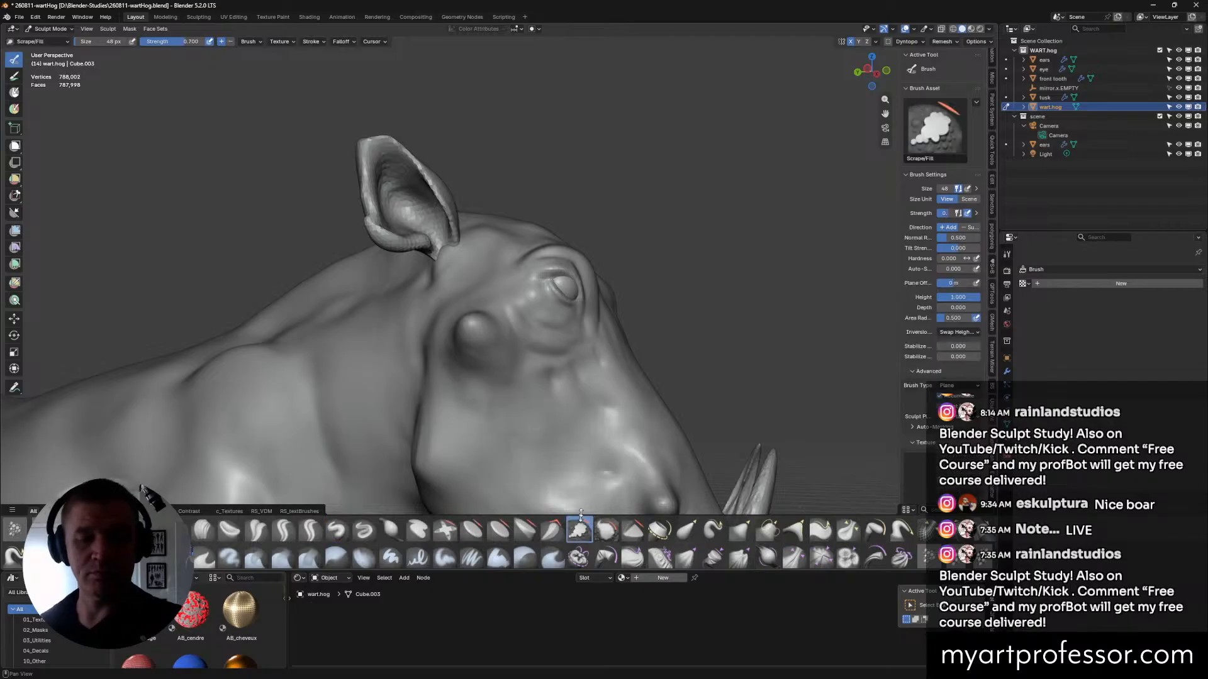
middle_drag(566, 384, 534, 371)
drag(477, 326, 490, 337)
mouse_move(505, 345)
middle_down()
mouse_move(559, 310)
mouse_move(512, 315)
mouse_move(561, 354)
middle_up()
drag(471, 321, 446, 321)
middle_drag(446, 320, 685, 331)
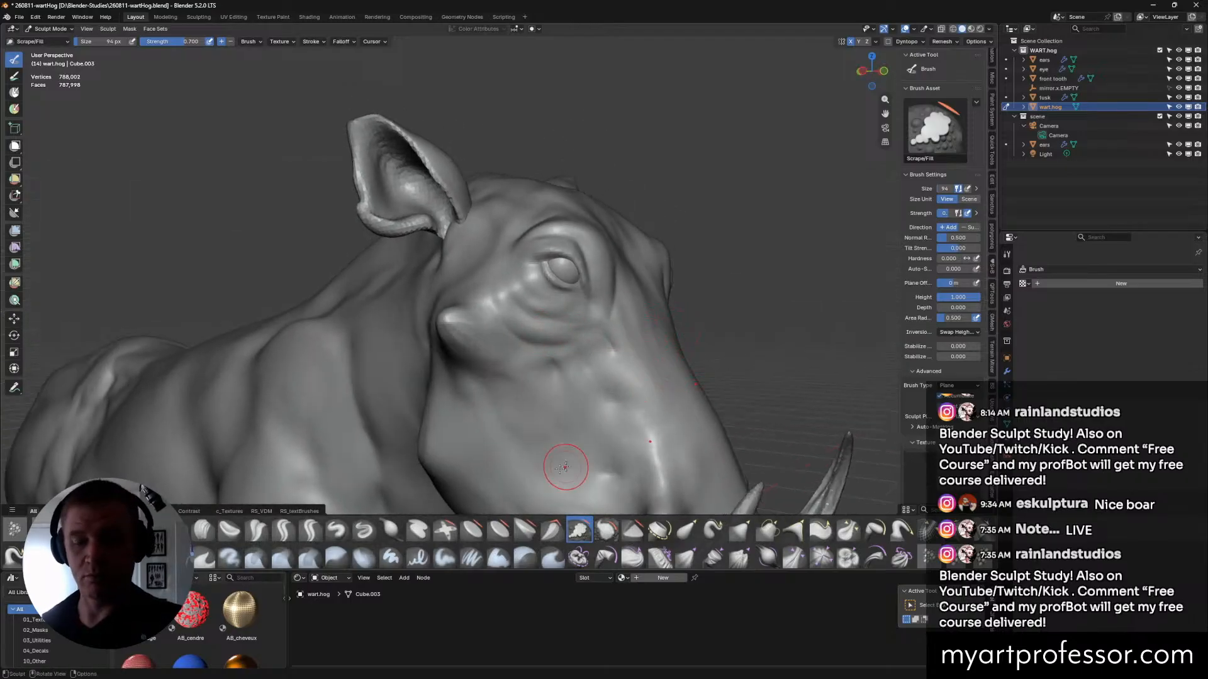
Deepen the fold running from below the eye down the side of the snout with Crease Sharp at 94 px.
click(284, 531)
middle_drag(582, 340, 590, 373)
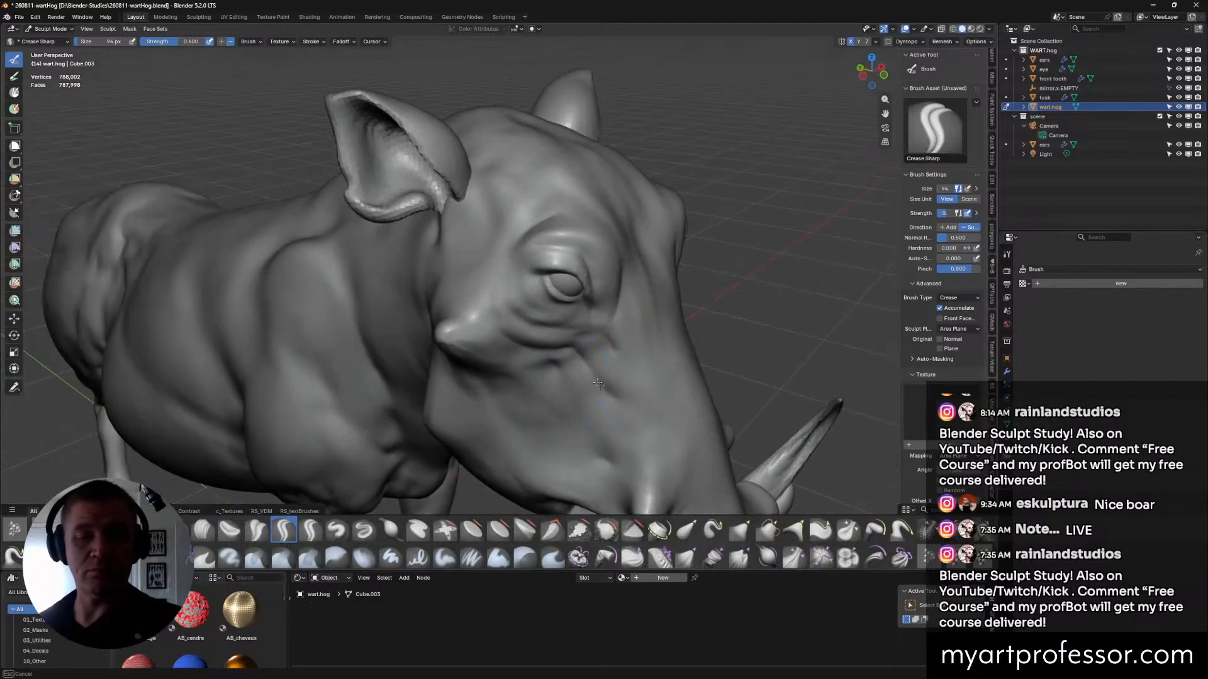
shift+middle_drag(687, 387, 653, 349)
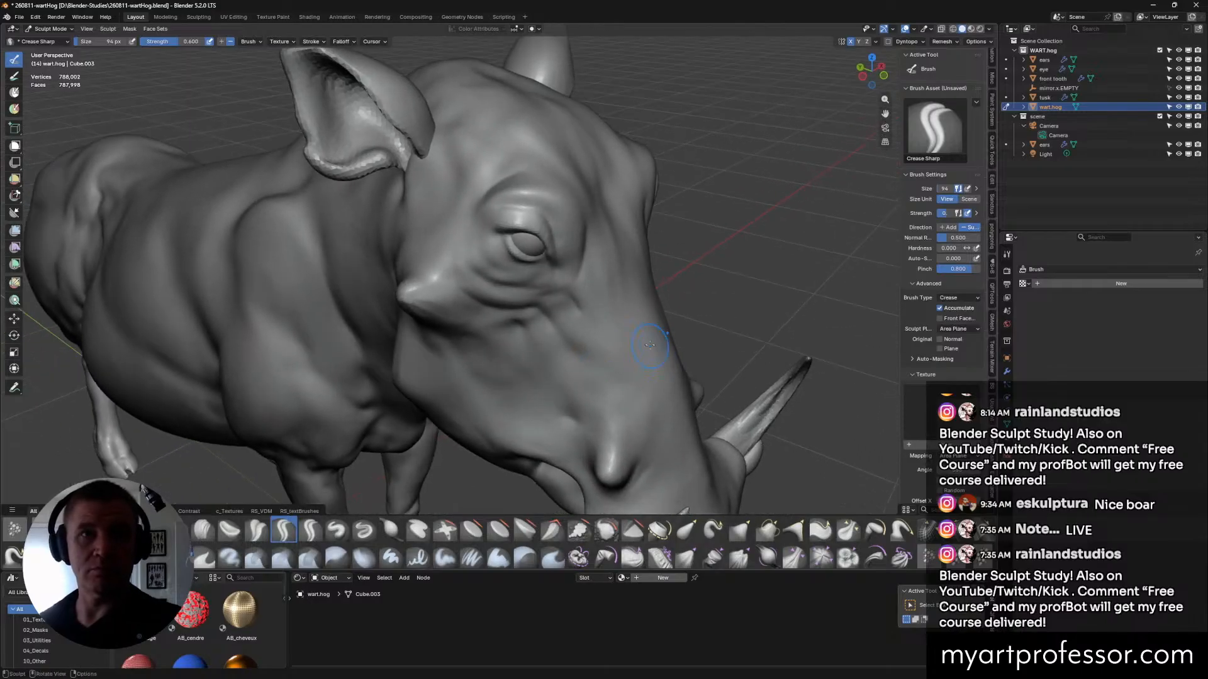
middle_drag(587, 270, 580, 269)
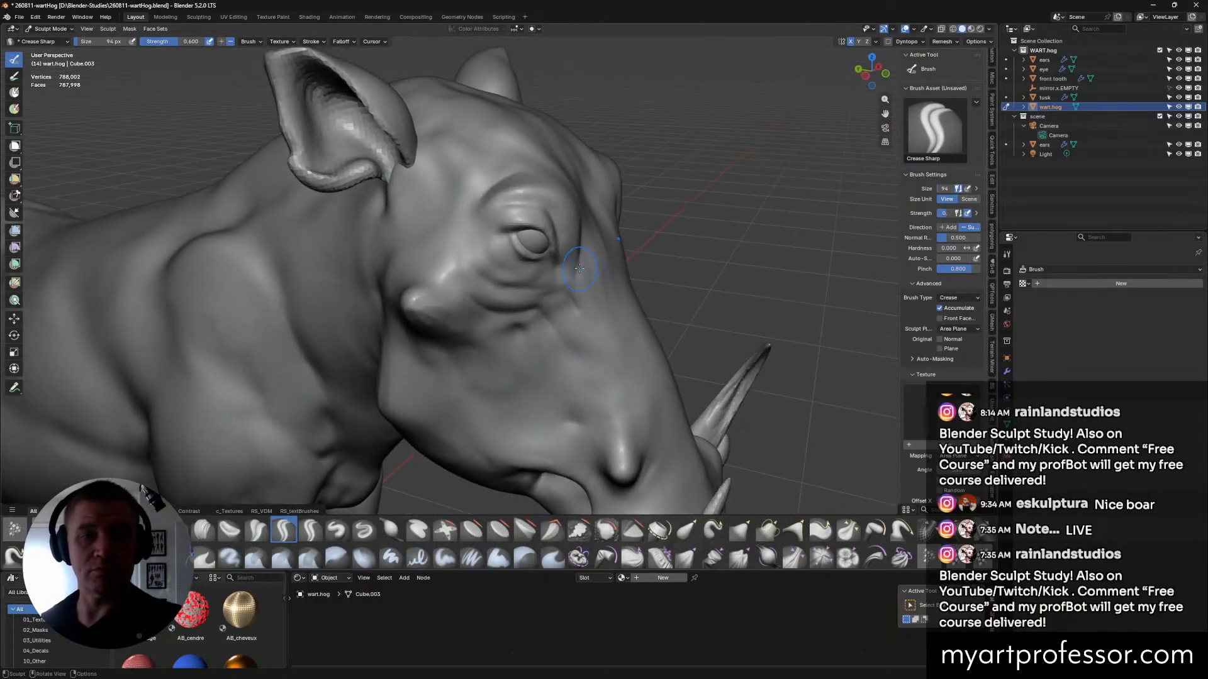
mouse_move(631, 324)
middle_down()
mouse_move(581, 316)
mouse_move(649, 368)
mouse_move(588, 370)
middle_up()
Carve the cheek creases from beside the snout wart down to the mouth corner with Crease Sharp at 94 px.
drag(561, 352, 580, 388)
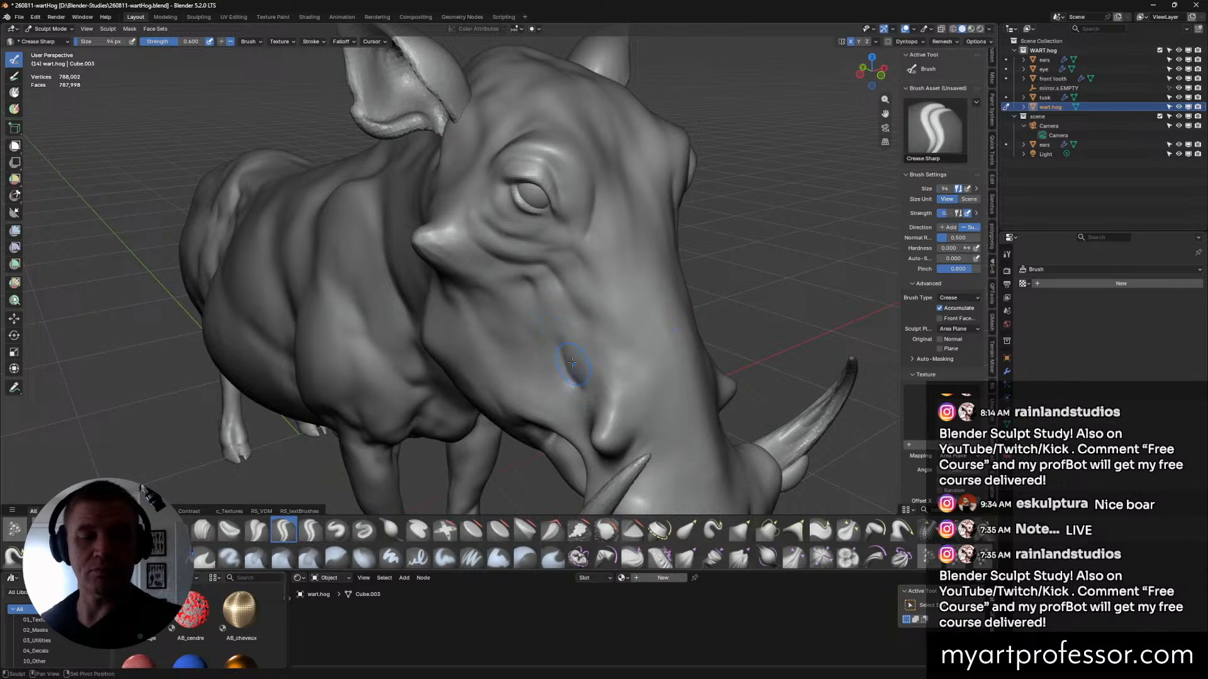
middle_drag(583, 383, 628, 374)
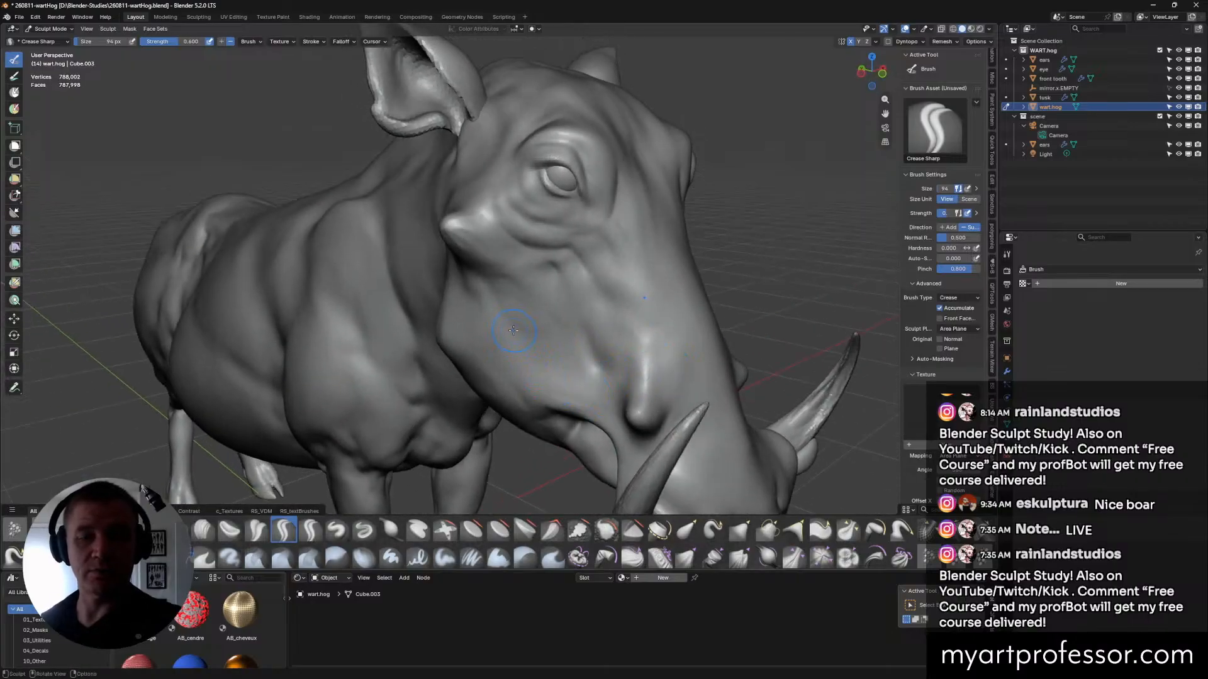
middle_drag(569, 345, 459, 387)
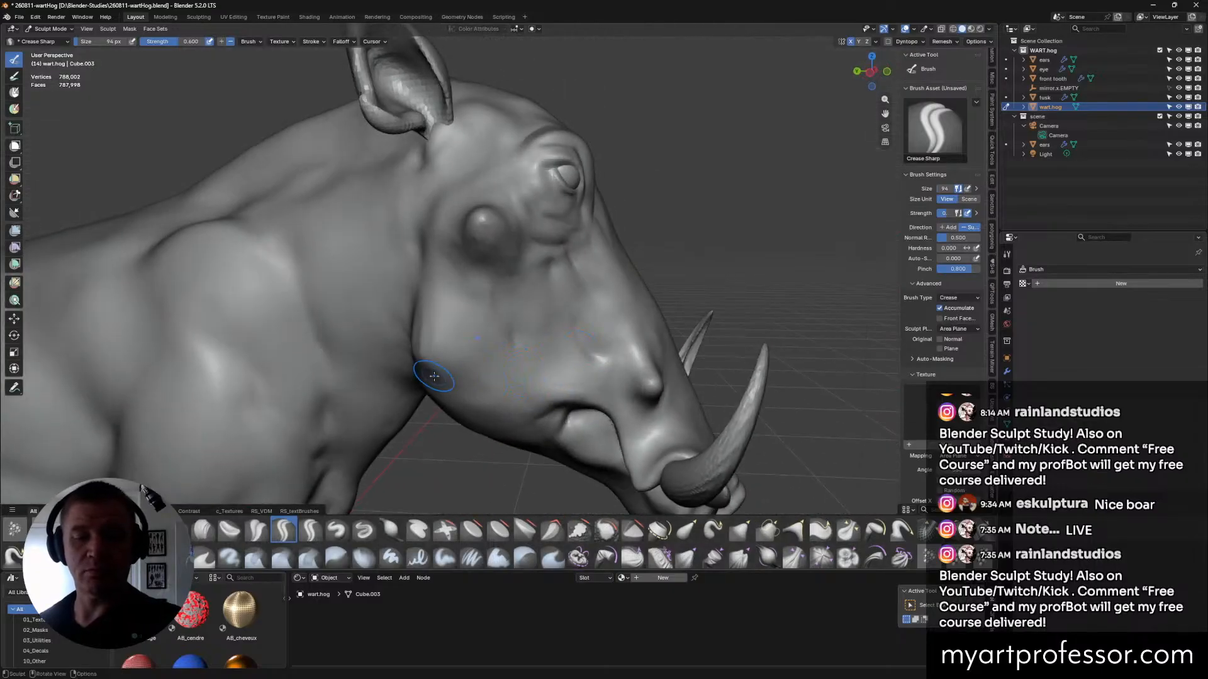
mouse_move(621, 384)
middle_down()
mouse_move(568, 398)
mouse_move(756, 383)
mouse_move(648, 390)
mouse_move(631, 344)
middle_up()
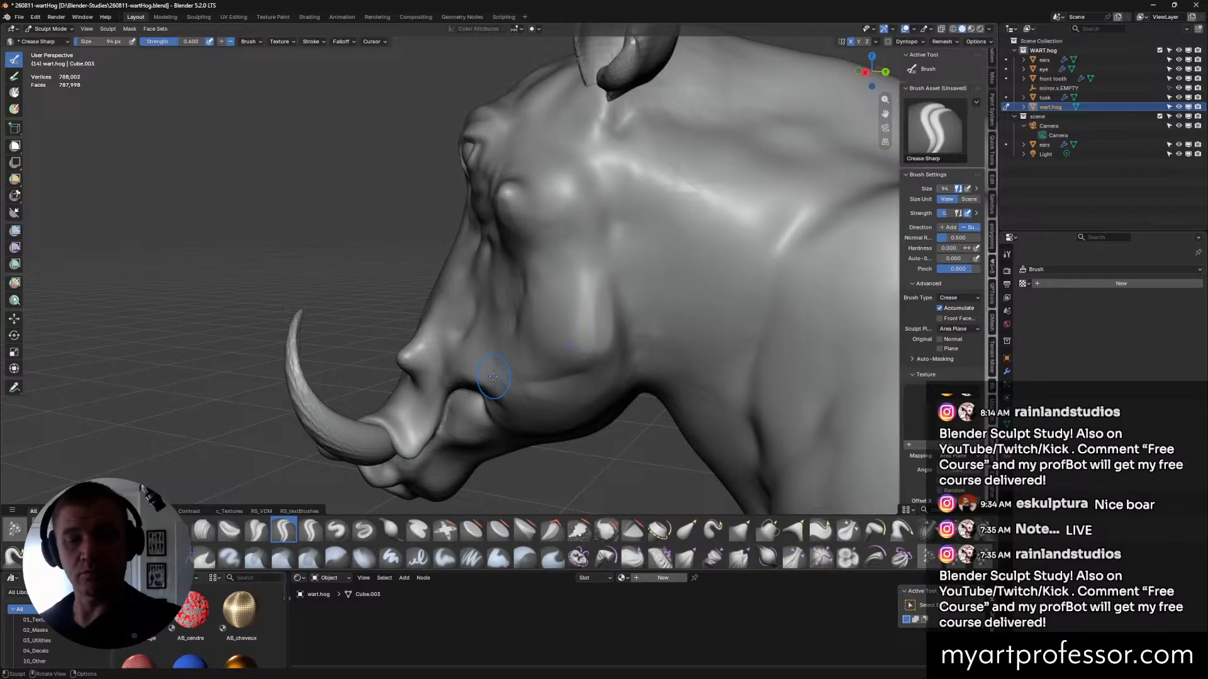
mouse_move(502, 380)
middle_down()
mouse_move(569, 340)
mouse_move(534, 379)
middle_up()
drag(476, 328, 486, 405)
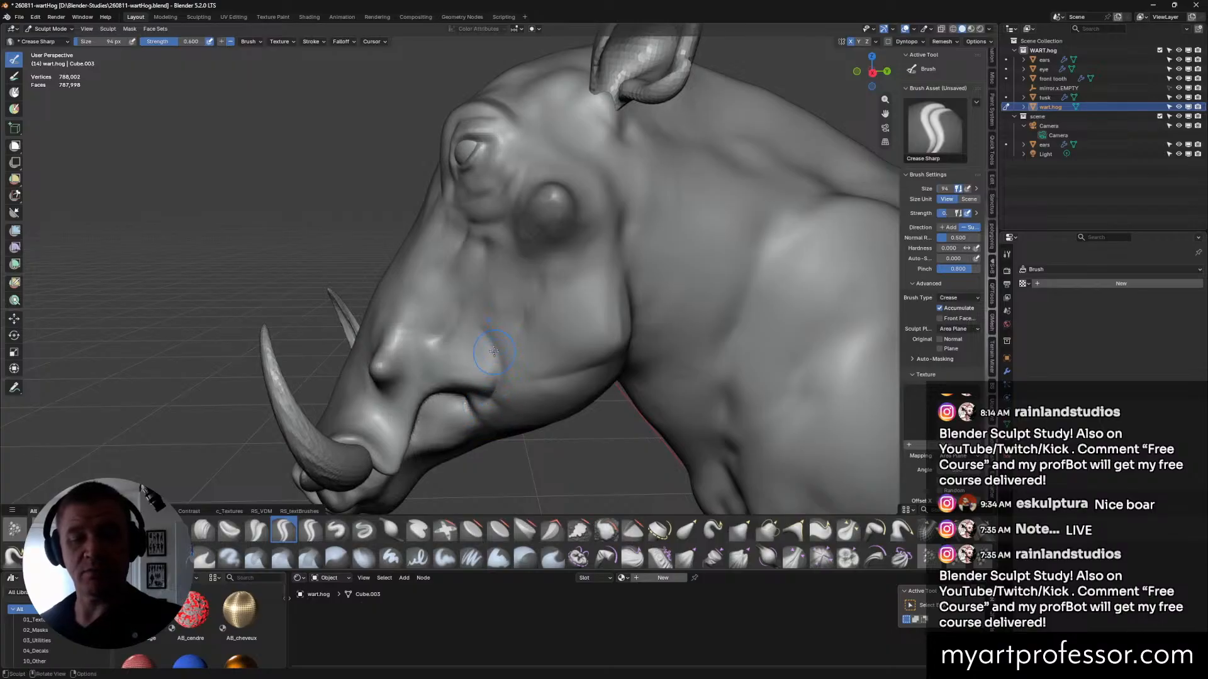
mouse_move(497, 388)
middle_down()
mouse_move(540, 376)
mouse_move(518, 379)
middle_up()
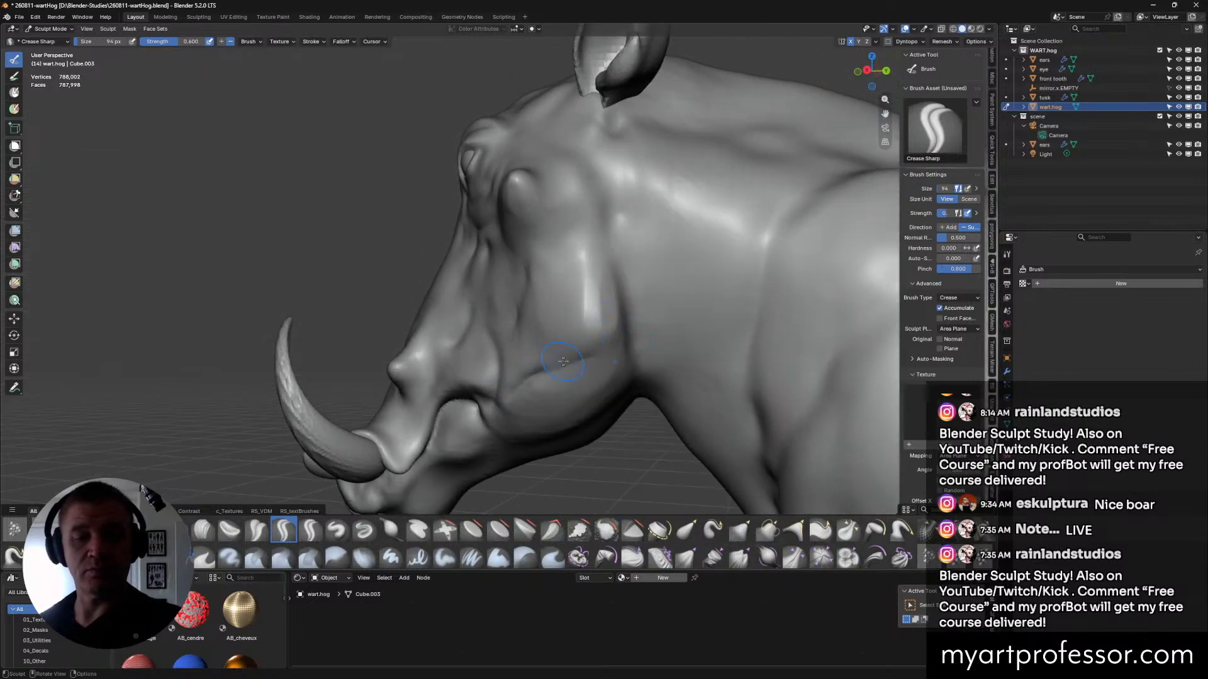
Carve the crease along the lower jaw from behind the mouth corner to the back of the cheek with Crease Sharp at 94 px.
mouse_move(526, 377)
mouse_down()
mouse_move(591, 352)
mouse_move(543, 372)
mouse_move(582, 358)
mouse_up()
drag(535, 376, 624, 343)
drag(533, 371, 591, 345)
middle_drag(591, 345, 671, 398)
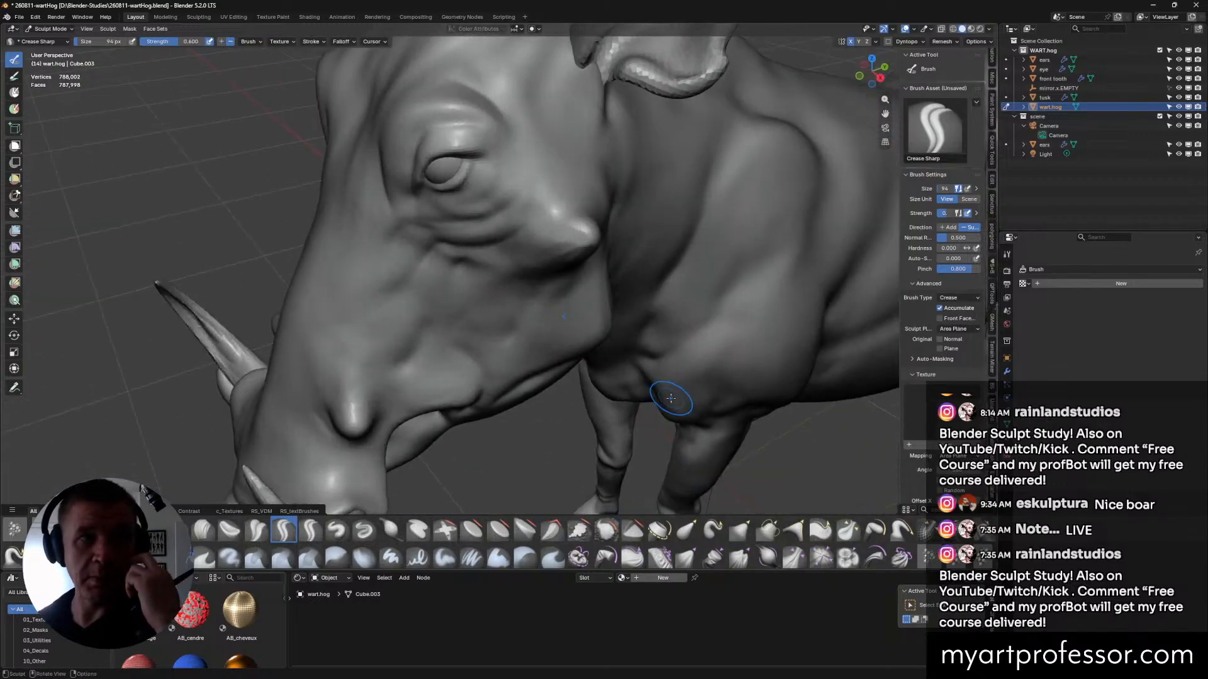
Deepen the groove behind the cheek, from below the ear down to the throat, with Crease Sharp at 94 px.
mouse_move(647, 350)
middle_down()
mouse_move(627, 365)
mouse_move(647, 332)
mouse_move(629, 314)
mouse_move(605, 193)
middle_up()
drag(591, 176, 625, 365)
drag(595, 231, 627, 364)
mouse_move(628, 364)
middle_down()
mouse_move(639, 277)
mouse_move(596, 234)
middle_up()
drag(596, 234, 614, 334)
drag(586, 158, 604, 232)
mouse_move(655, 243)
middle_down()
mouse_move(684, 236)
mouse_move(588, 188)
middle_up()
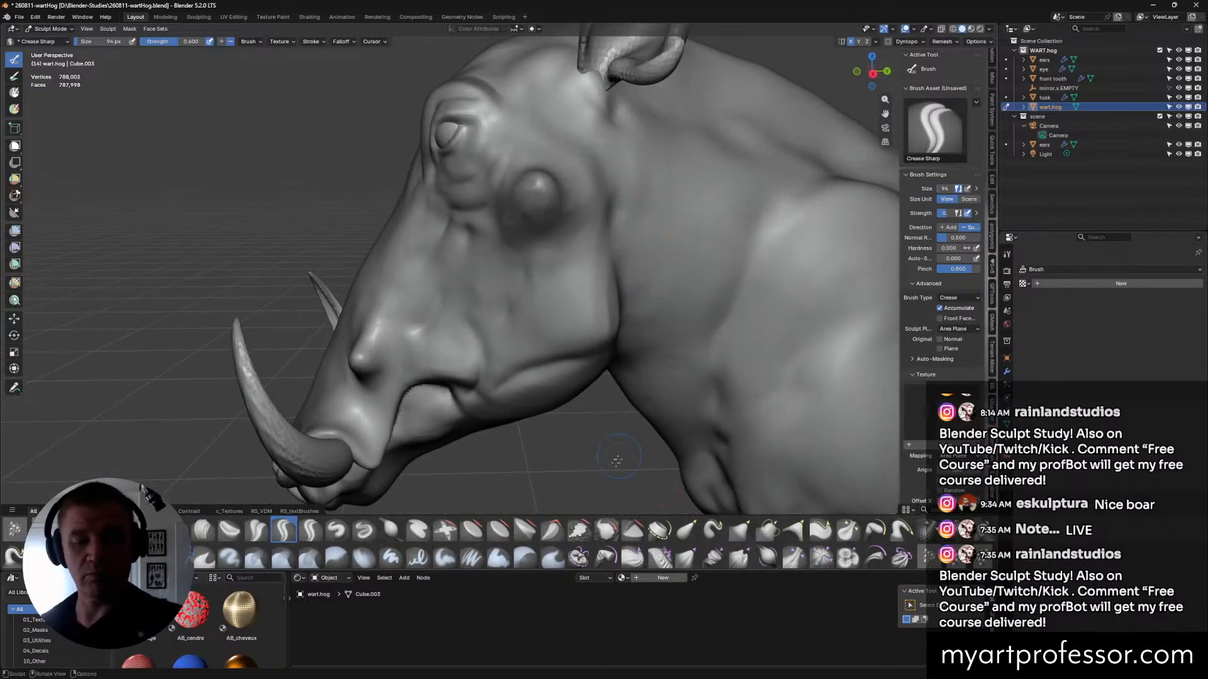
Reshape the large cheek wart behind and below the eye with the Grab brush at 154 px.
click(793, 530)
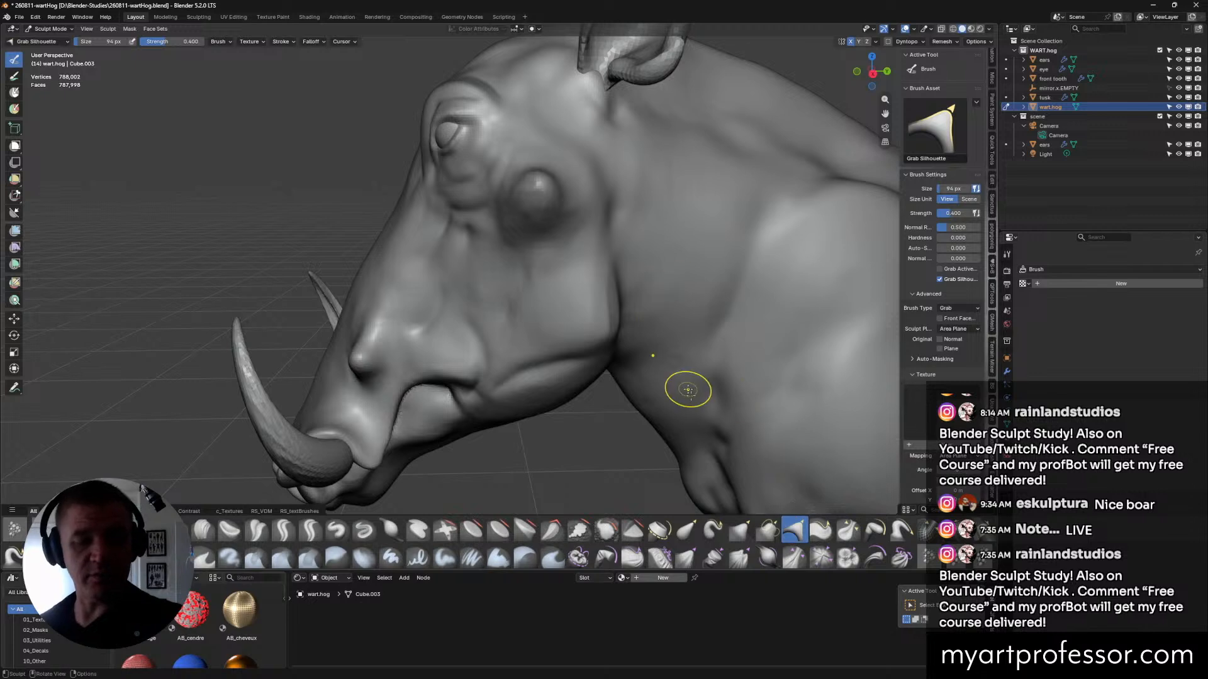
click(739, 531)
key(f)
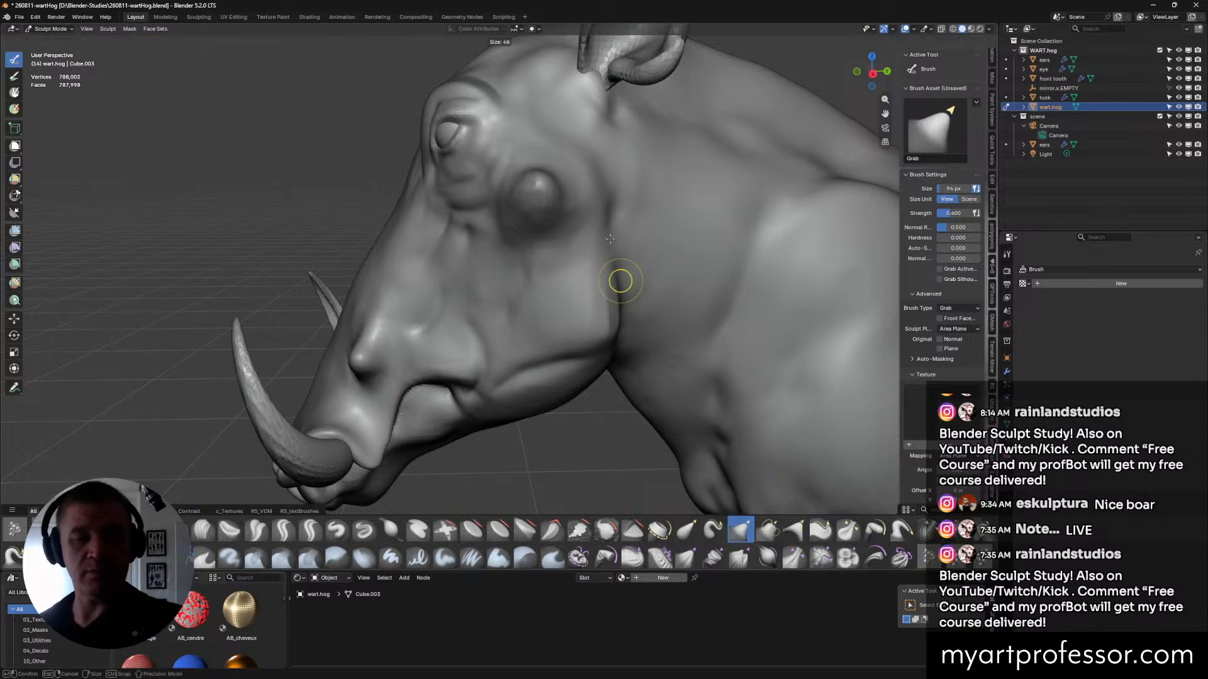
click(595, 214)
drag(572, 182, 569, 189)
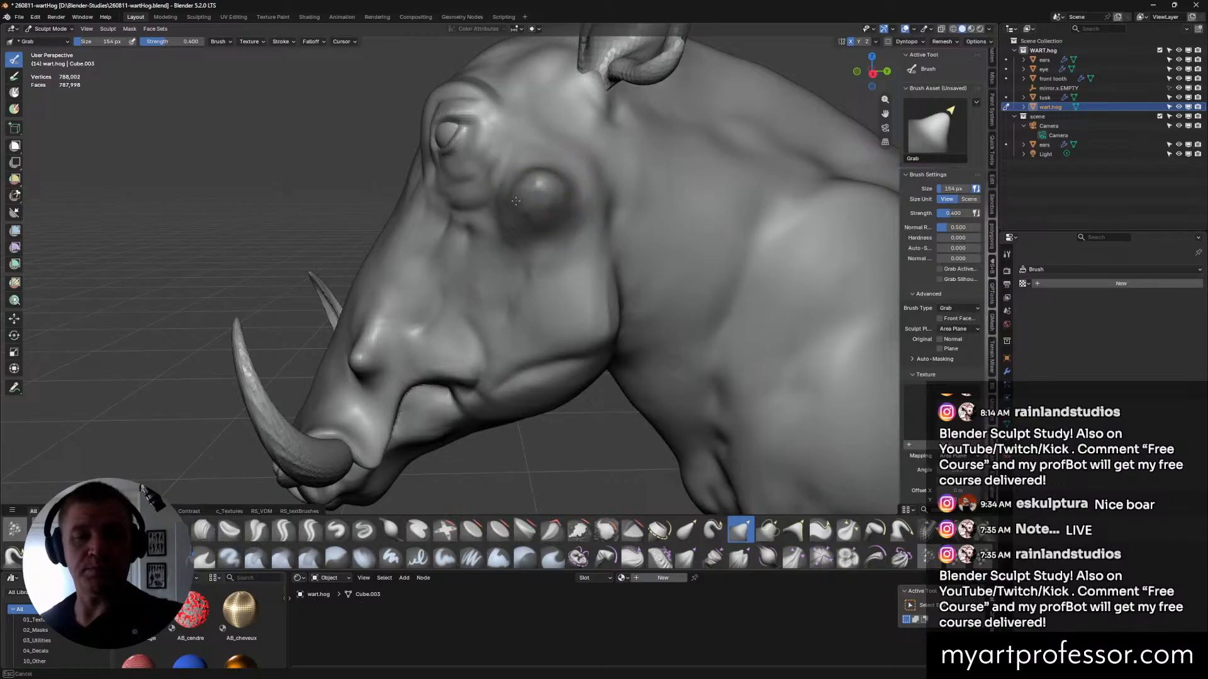
mouse_move(555, 232)
middle_down()
mouse_move(666, 289)
mouse_move(526, 175)
middle_up()
mouse_move(494, 139)
mouse_down()
mouse_move(546, 176)
mouse_move(508, 194)
mouse_up()
drag(538, 177, 540, 163)
mouse_move(598, 175)
middle_down()
mouse_move(531, 108)
mouse_move(654, 166)
mouse_move(668, 201)
mouse_move(661, 232)
mouse_move(614, 202)
mouse_move(519, 227)
mouse_move(546, 165)
middle_up()
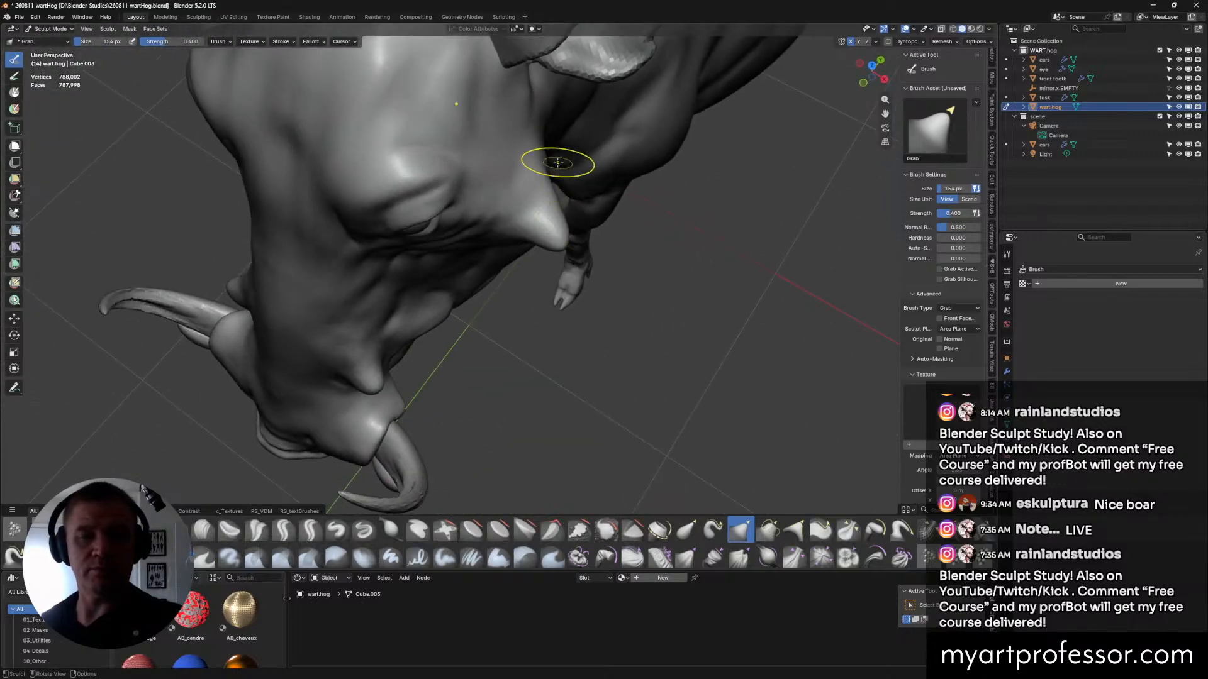
Switch to the Draw brush at 94 px and save the warthog file.
middle_drag(571, 207, 707, 256)
scroll(732, 491, down, 3)
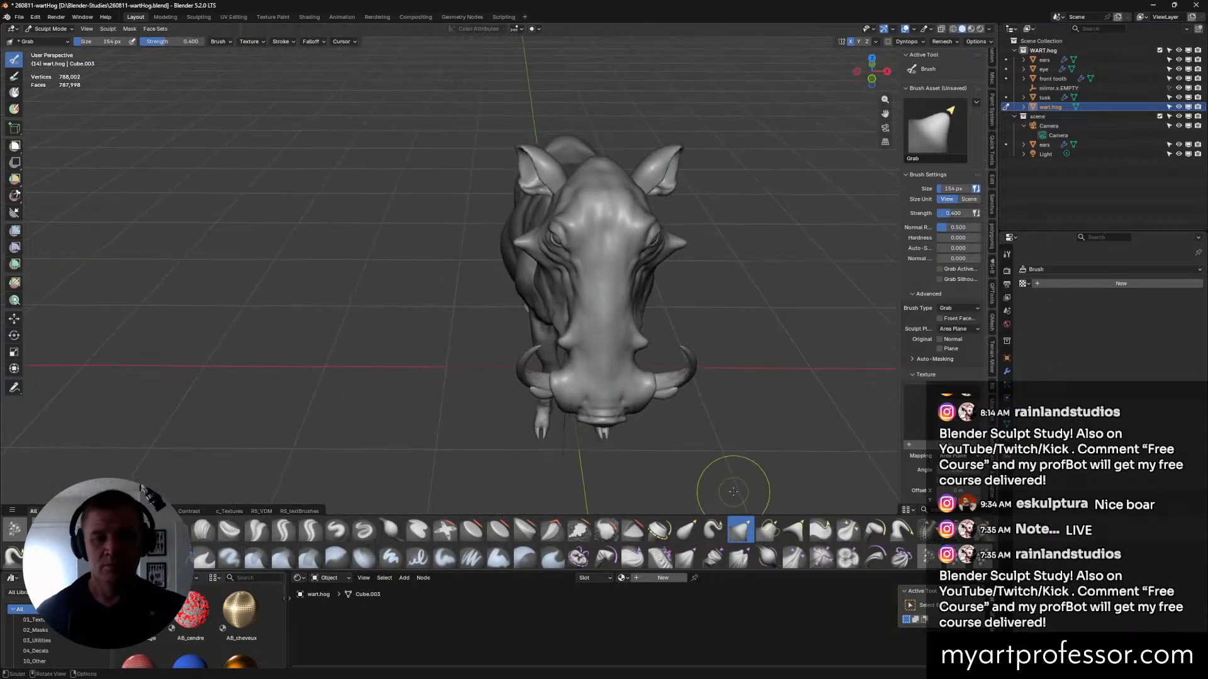
middle_drag(653, 273, 505, 229)
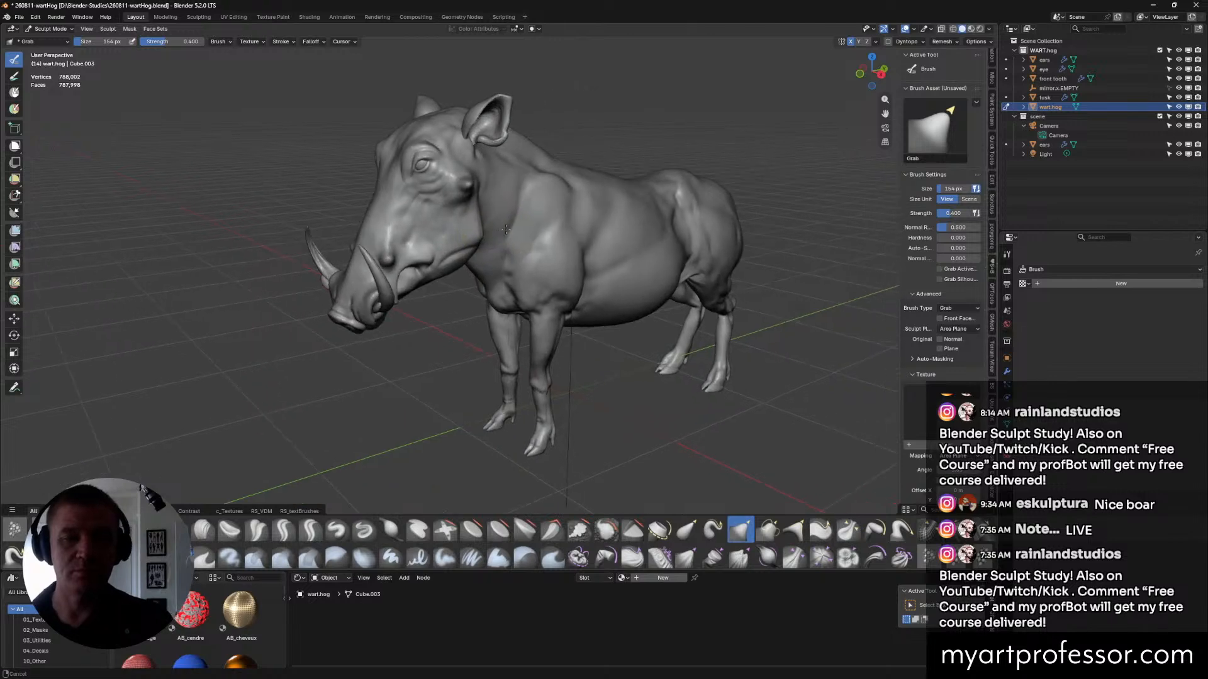
scroll(505, 229, up, 3)
middle_drag(628, 237, 485, 264)
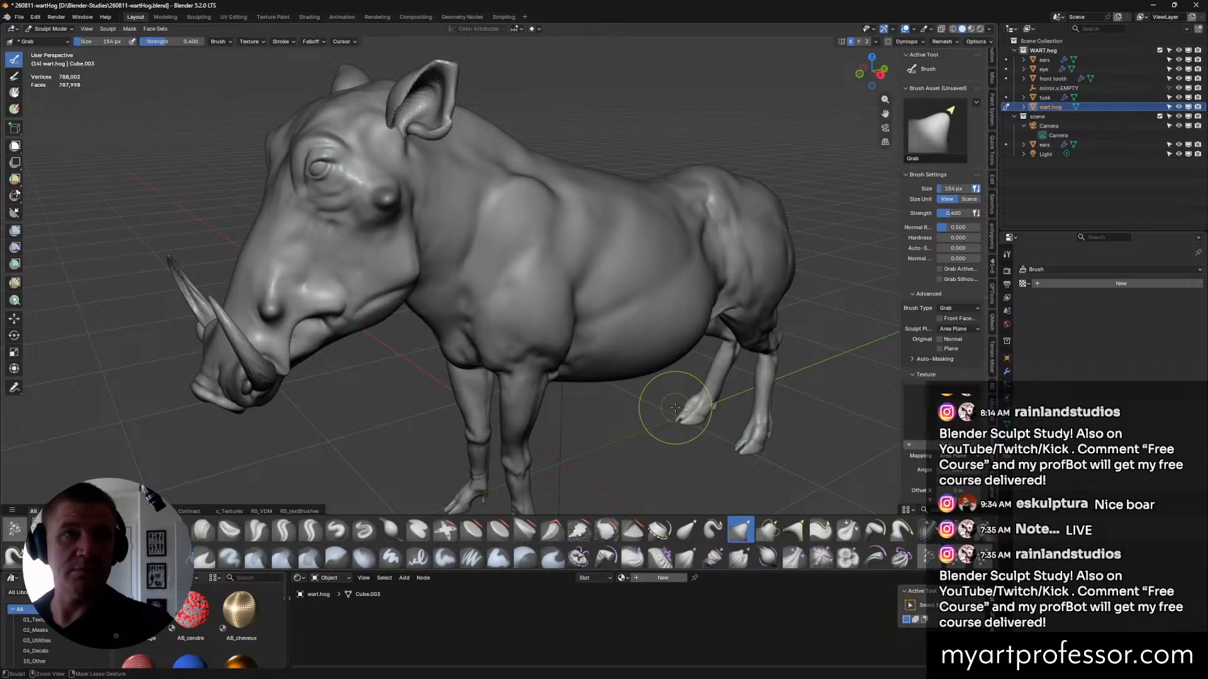
mouse_move(682, 410)
middle_down()
mouse_move(625, 363)
mouse_move(658, 368)
middle_up()
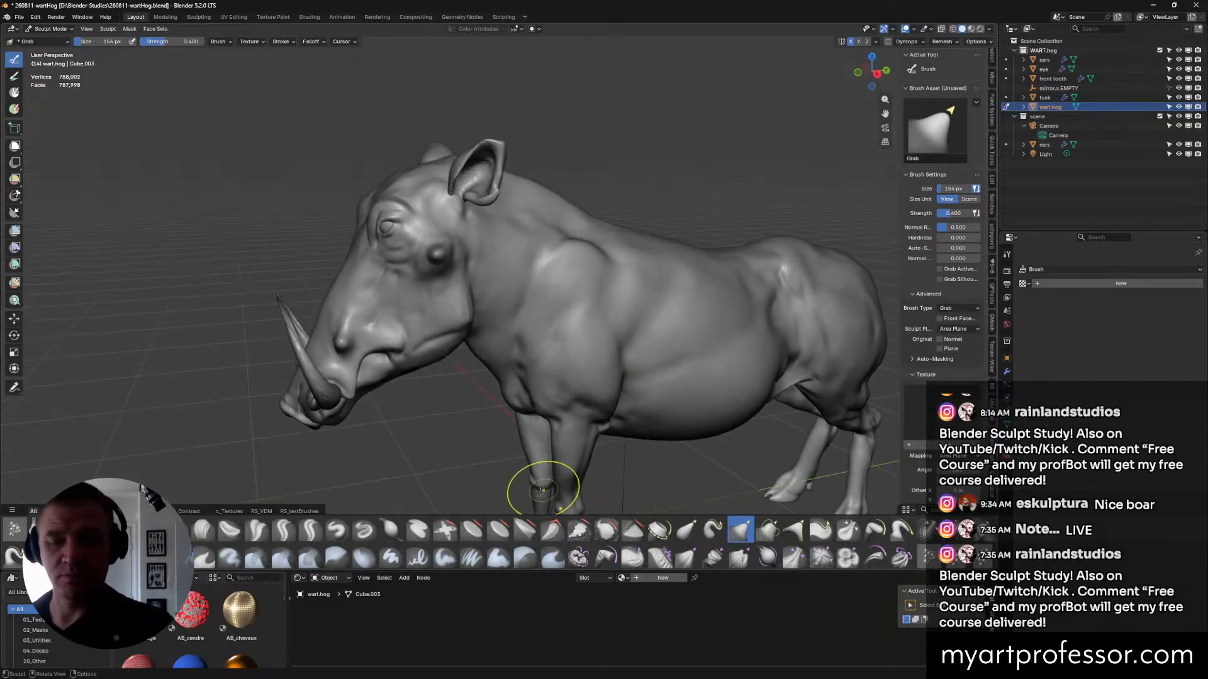
click(337, 533)
key(f)
click(536, 358)
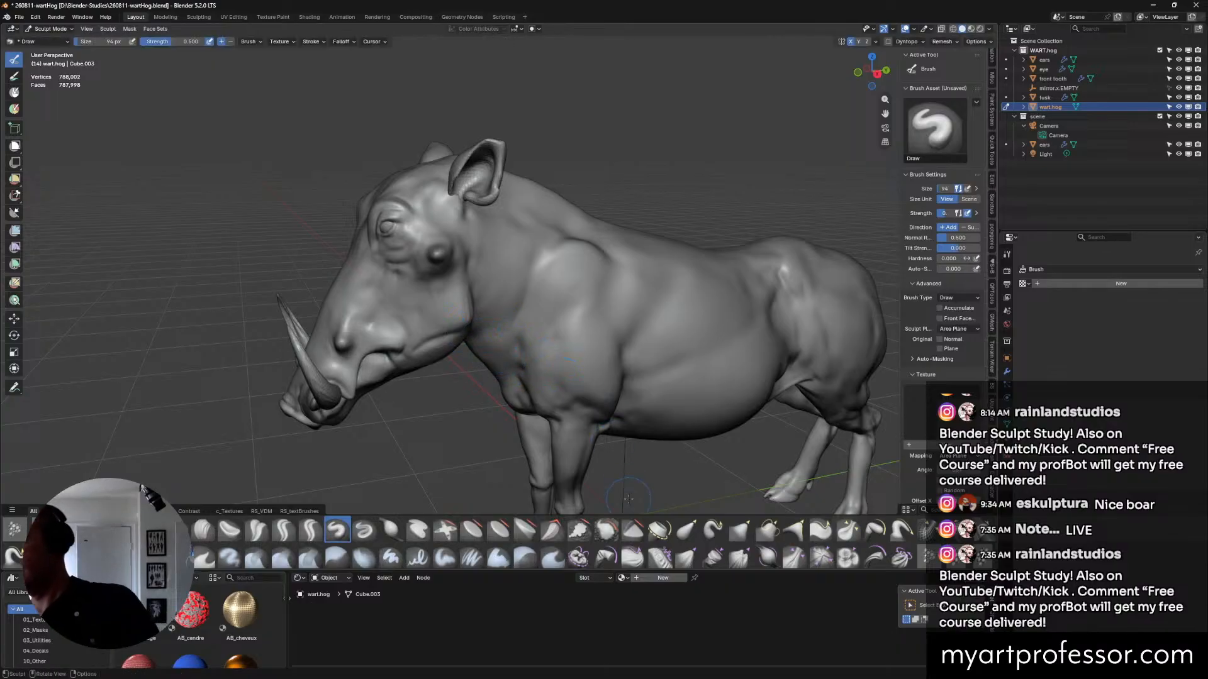
key(ctrl)
key(ctrl+s)
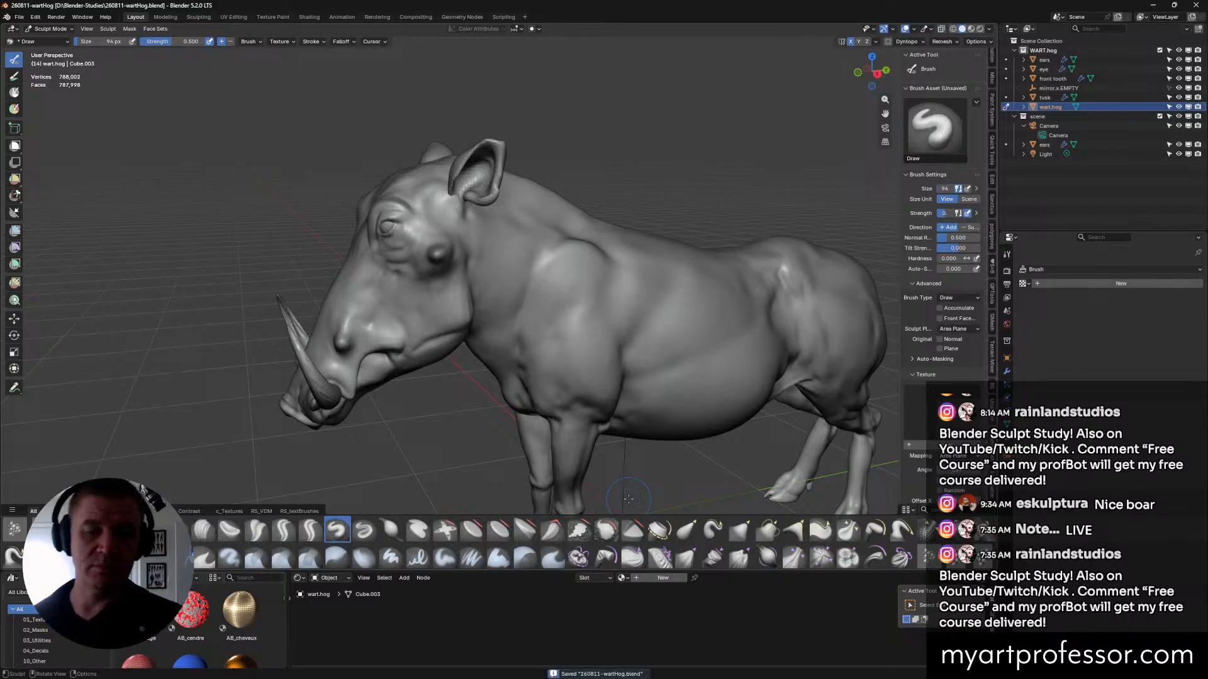
Carve the crease along the lower flank from behind the shoulder toward the hind leg with Crease Sharp at 94 px.
mouse_move(699, 369)
middle_down()
mouse_move(716, 308)
mouse_move(749, 364)
middle_up()
scroll(748, 363, up, 2)
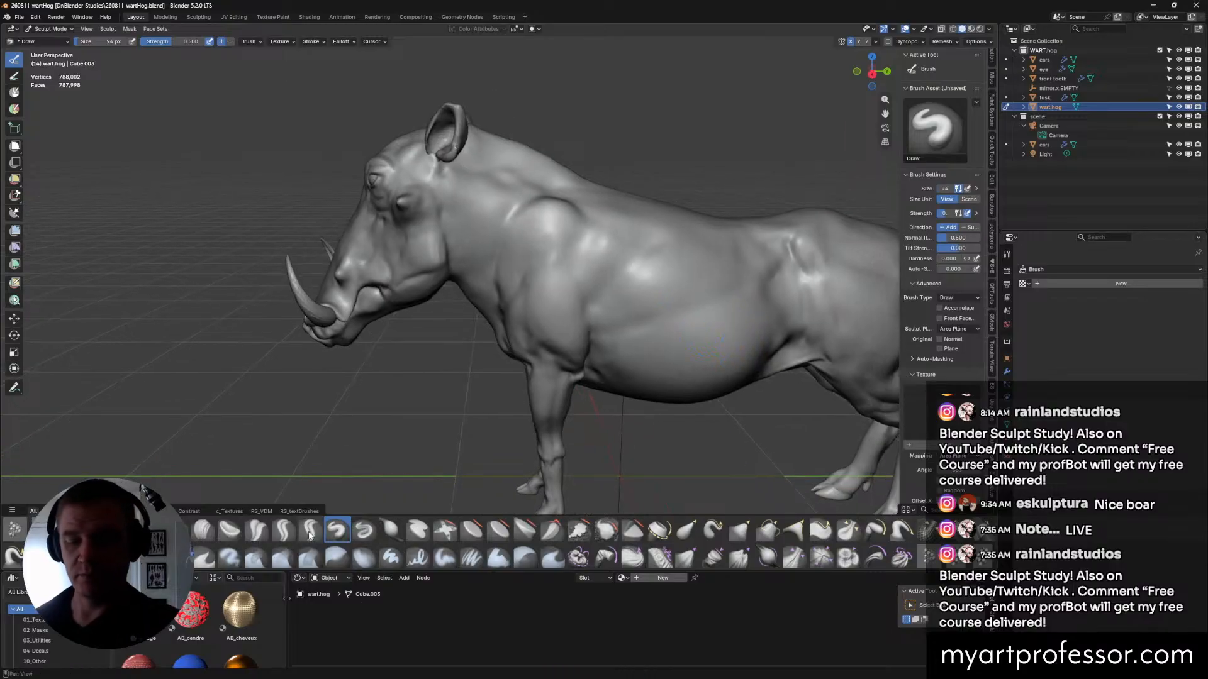
click(284, 530)
mouse_move(615, 331)
mouse_down()
mouse_move(679, 309)
mouse_move(615, 340)
mouse_move(670, 316)
mouse_up()
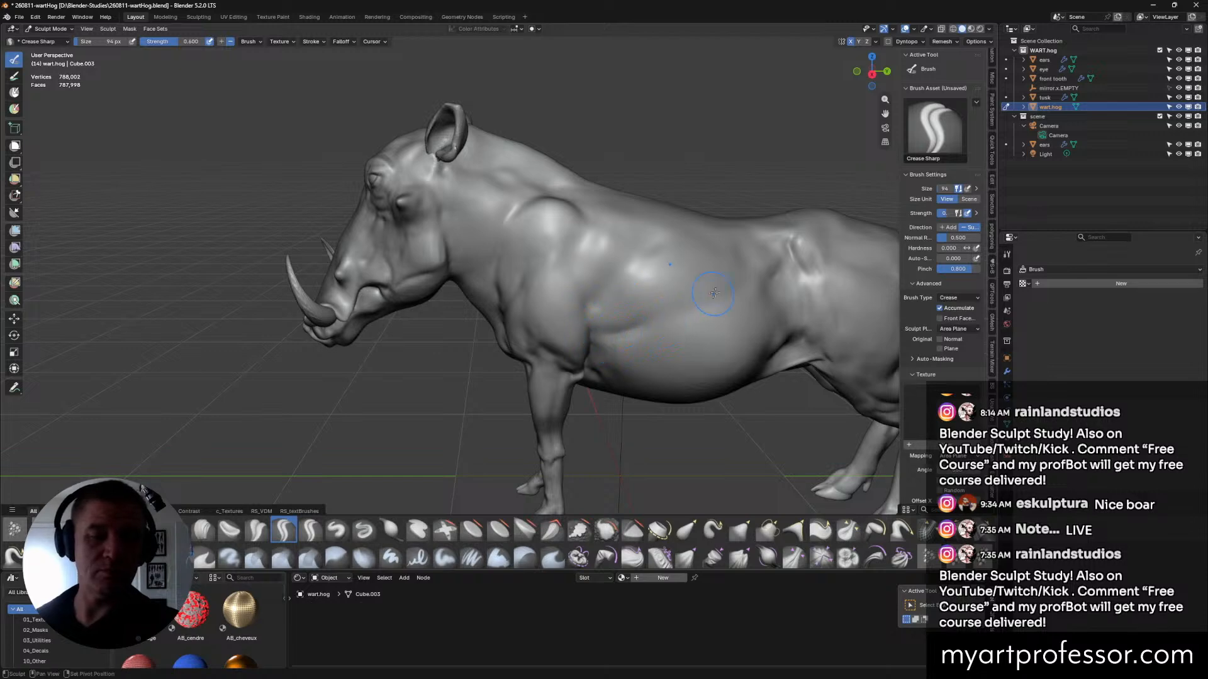
middle_drag(760, 295, 729, 323)
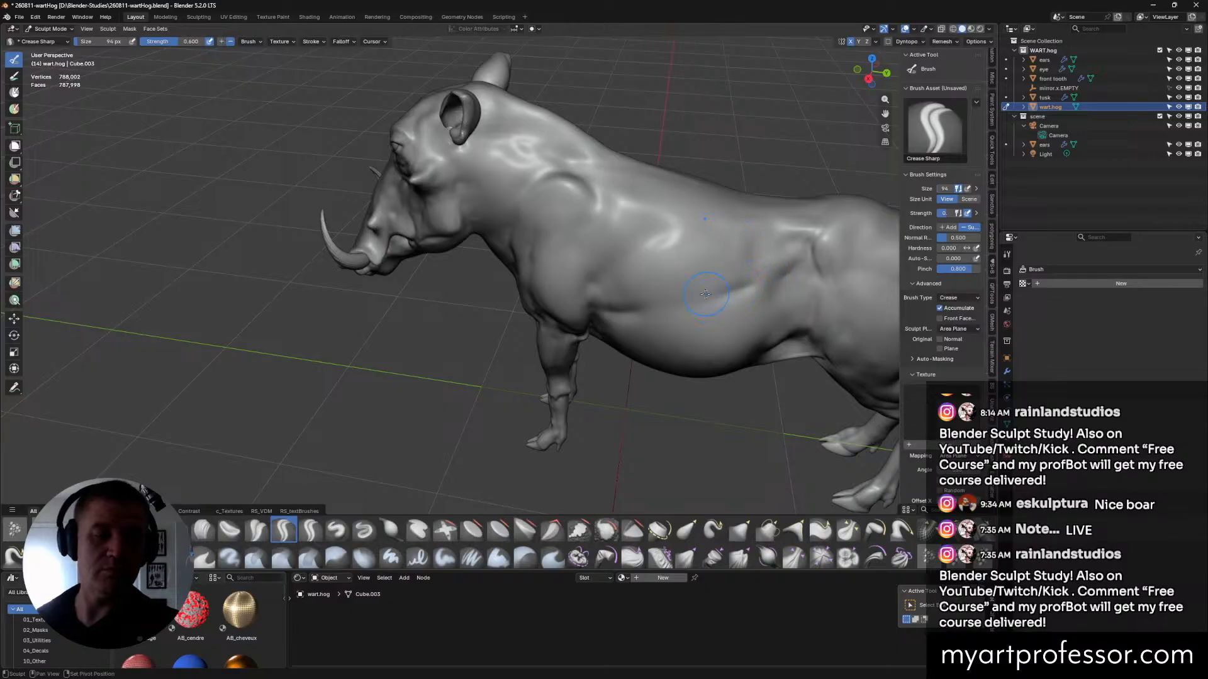
mouse_move(787, 279)
middle_down()
mouse_move(719, 321)
mouse_move(744, 332)
mouse_move(731, 371)
middle_up()
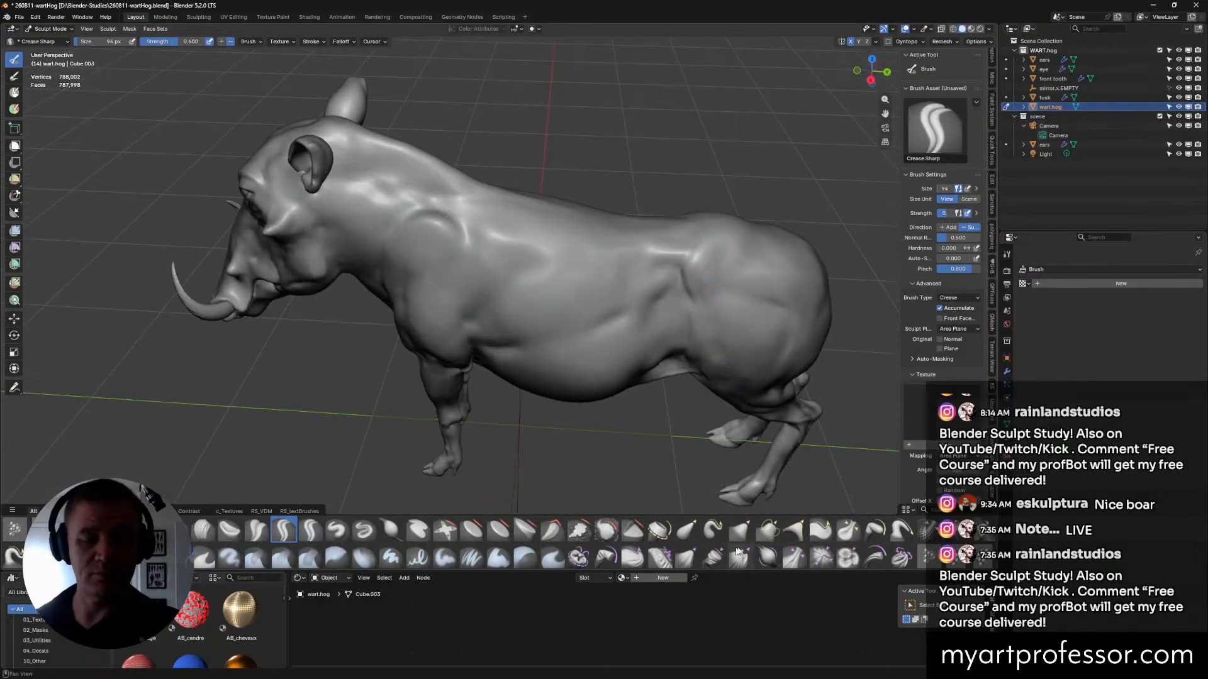
Flatten and blend the rear flank in front of the thigh with Scrape/Fill at 94 px.
click(579, 530)
drag(632, 310, 626, 308)
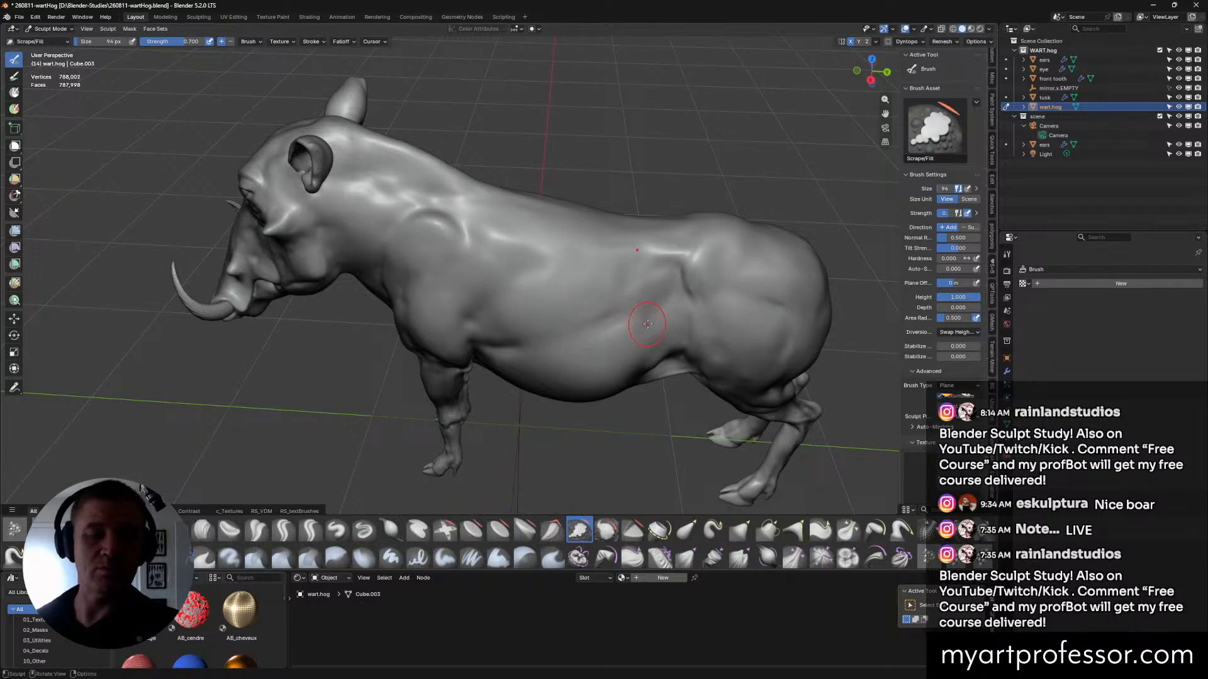
middle_drag(647, 283, 776, 336)
middle_drag(719, 363, 674, 321)
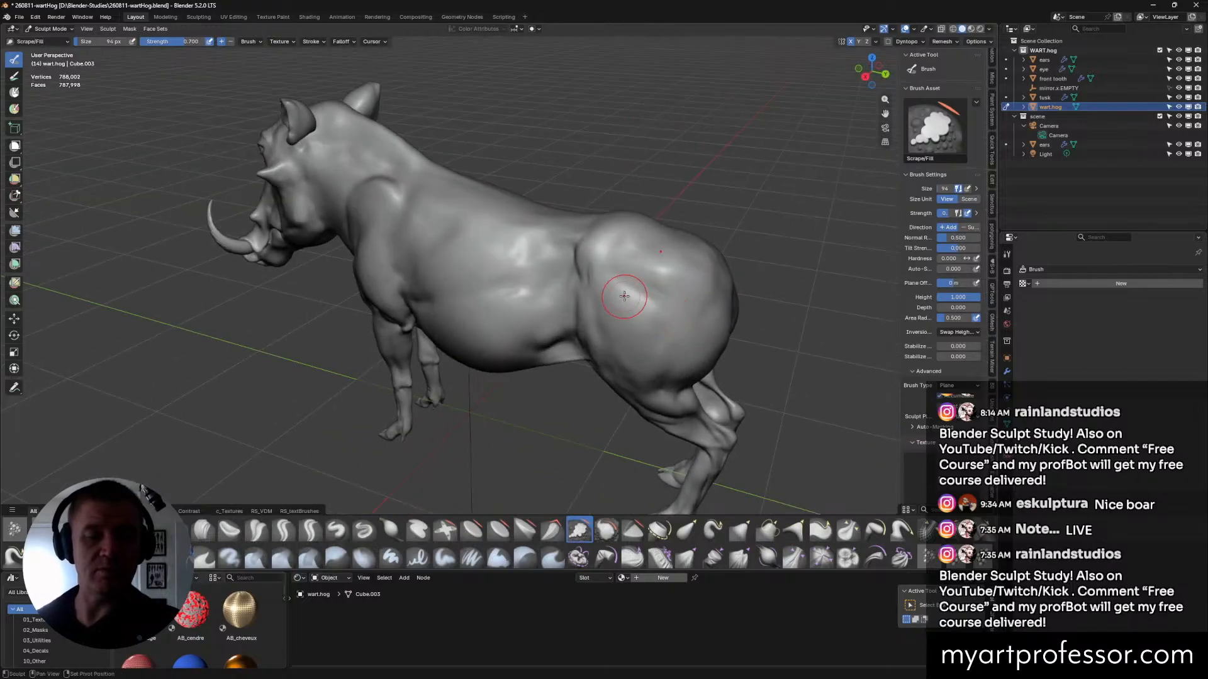
middle_drag(663, 347, 679, 365)
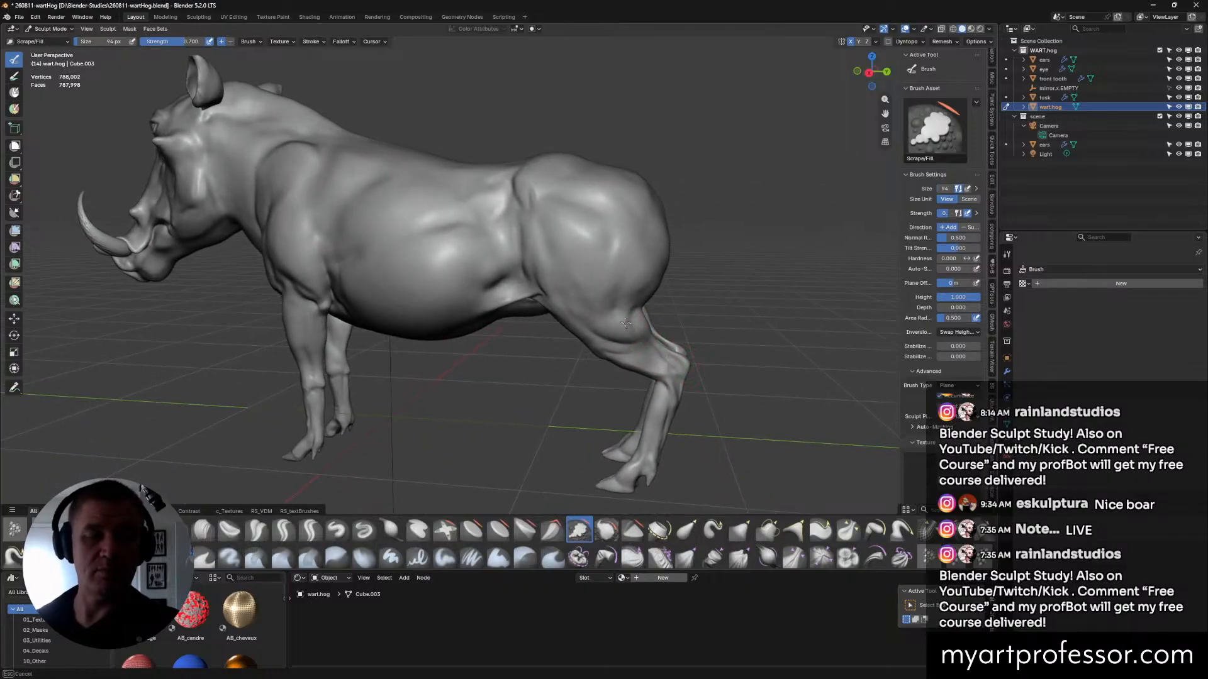
Refine the planes of the hind leg around the thigh and knee with a smaller Scrape/Fill brush.
scroll(628, 319, up, 5)
mouse_move(655, 329)
middle_down()
mouse_move(720, 305)
mouse_move(635, 295)
mouse_move(590, 270)
mouse_move(608, 257)
mouse_move(623, 301)
mouse_move(678, 322)
mouse_move(632, 306)
middle_up()
key(f)
click(599, 261)
scroll(632, 305, up, 2)
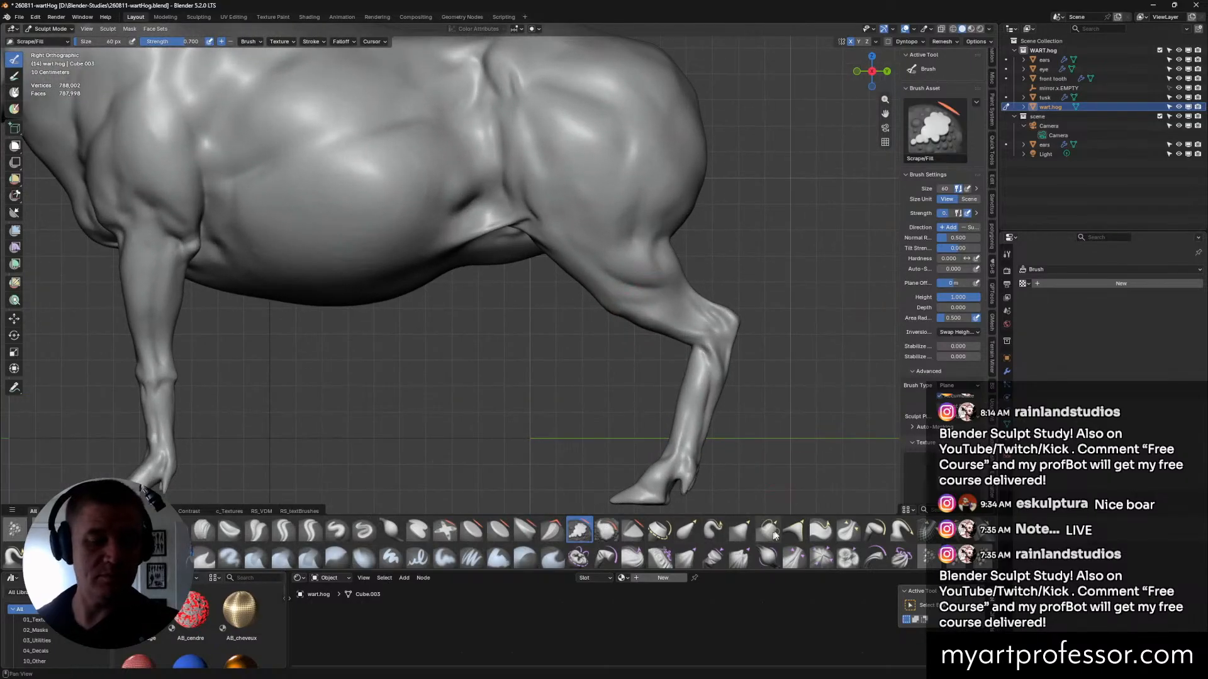
Adjust the hind leg's contour from the knee to the hock with the Grab brush at 194 px.
click(739, 531)
key(f)
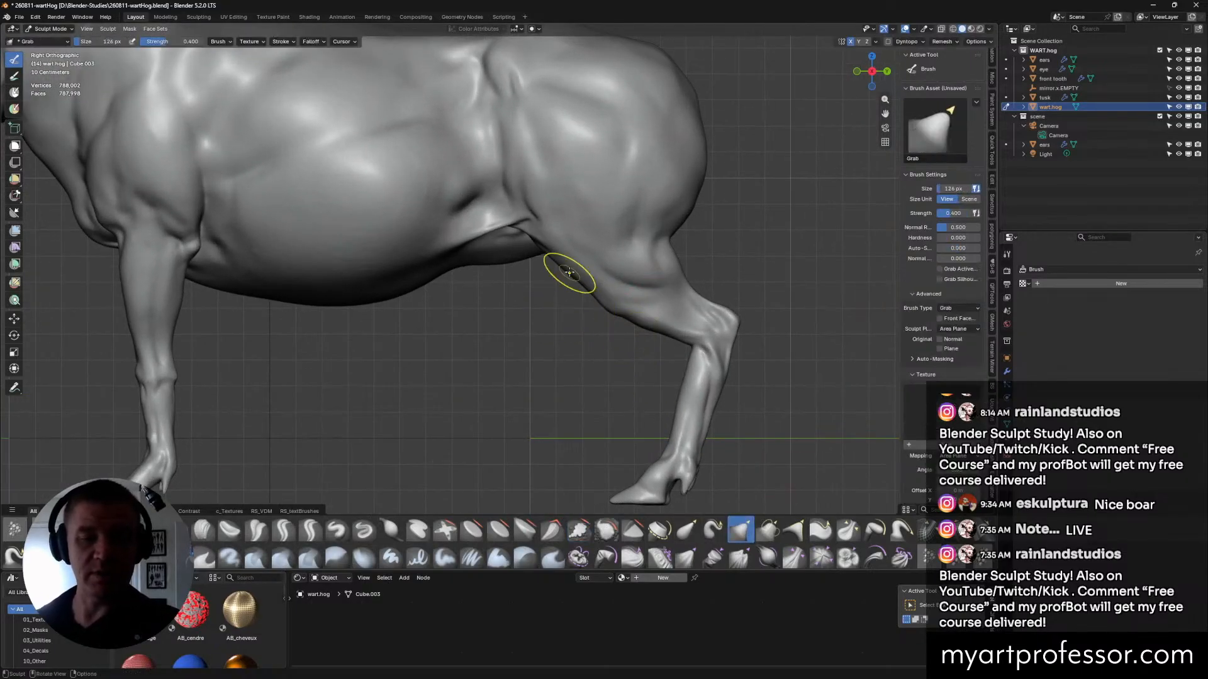
click(569, 263)
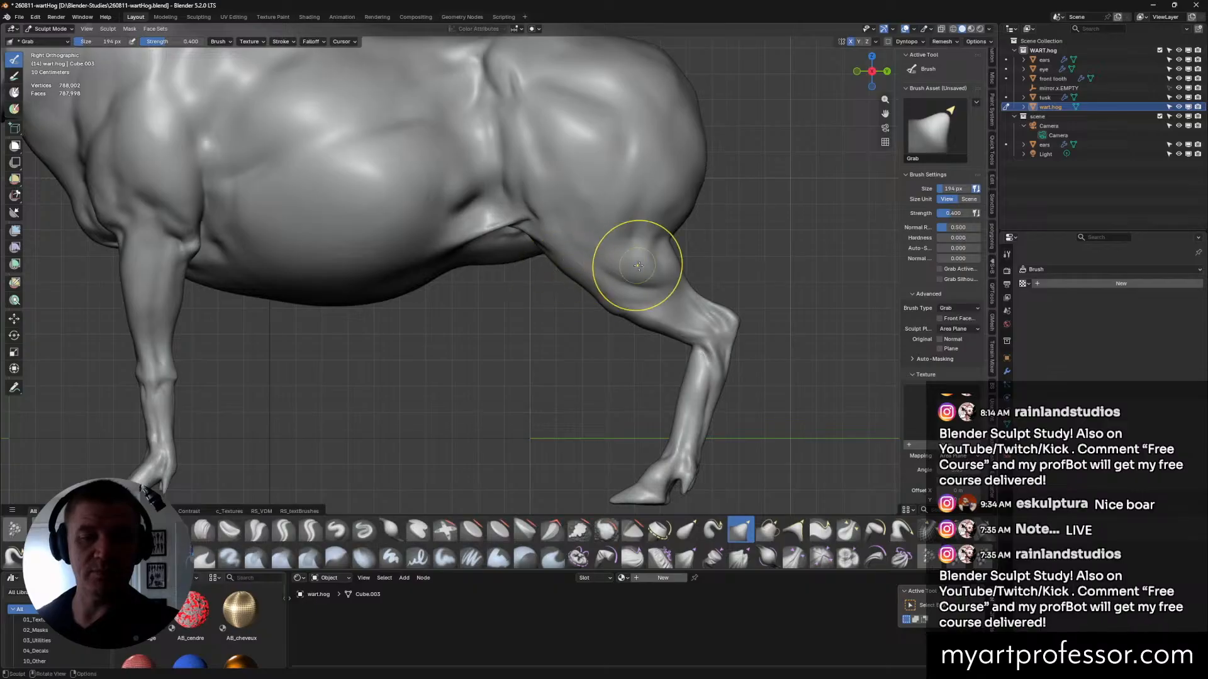
shift+middle_drag(726, 338, 705, 319)
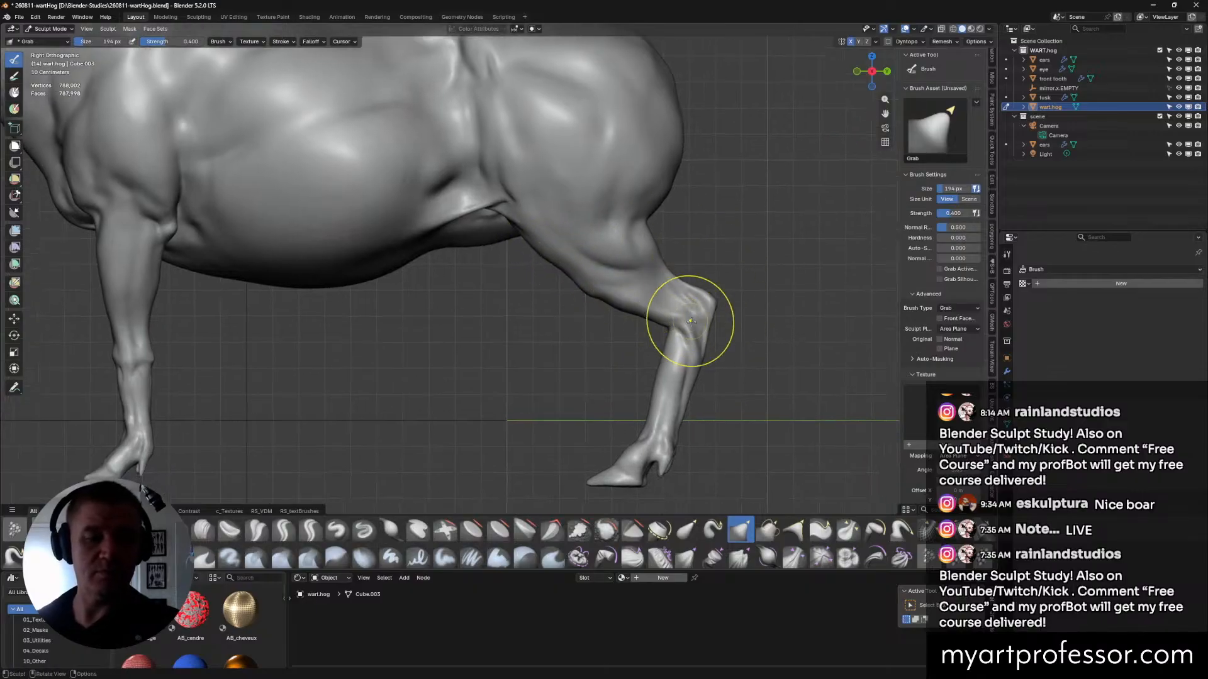
Examine the whole warthog's proportions and silhouette from the front, the feet and the side.
scroll(685, 314, down, 5)
middle_drag(685, 314, 696, 420)
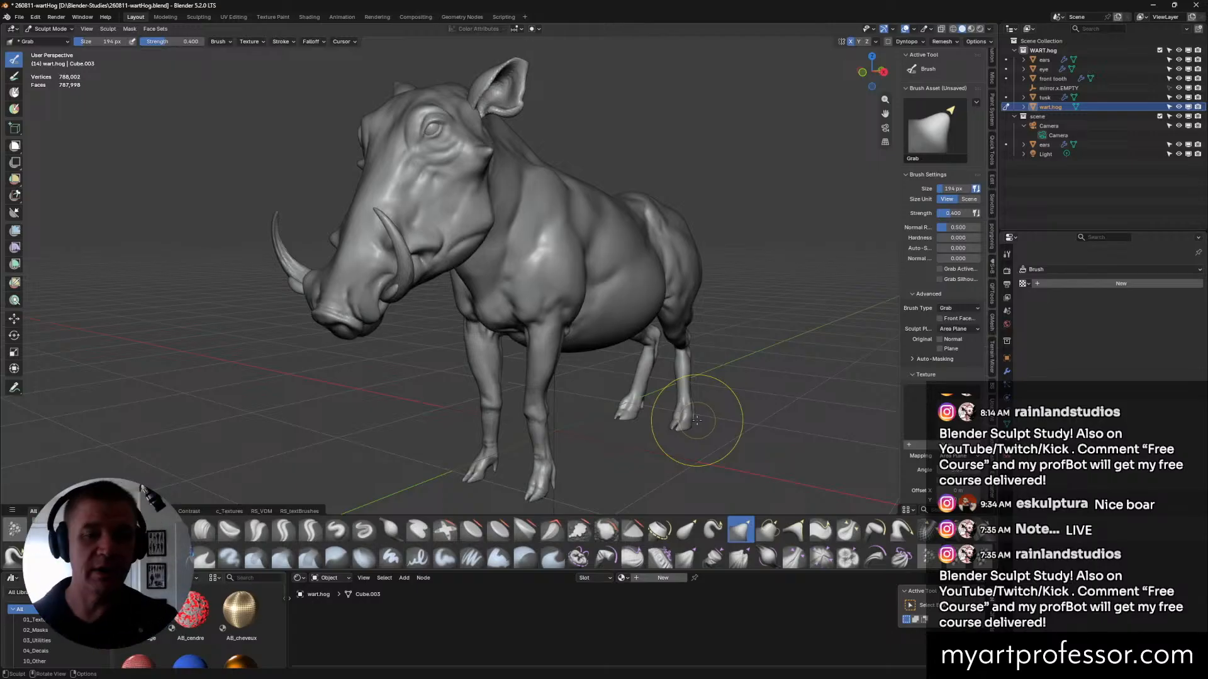
middle_drag(843, 342, 604, 466)
scroll(604, 465, up, 3)
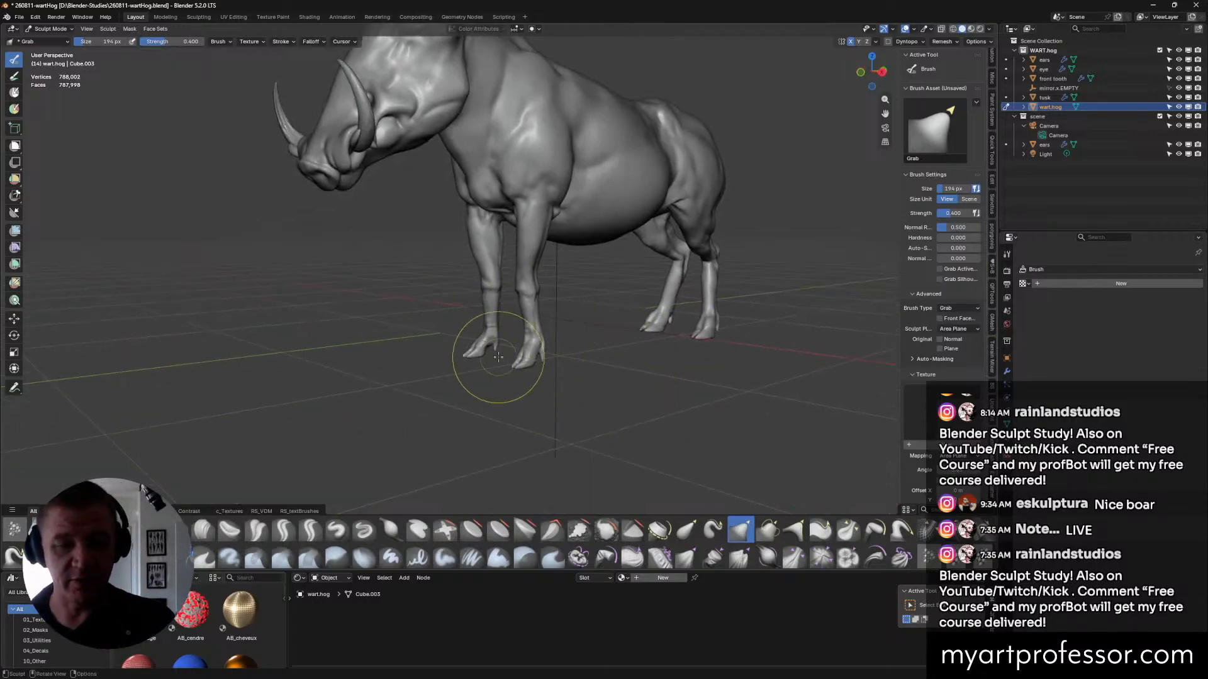
mouse_move(674, 337)
middle_down()
mouse_move(658, 355)
mouse_move(685, 394)
mouse_move(534, 385)
mouse_move(687, 277)
mouse_move(695, 216)
mouse_move(431, 280)
mouse_move(377, 256)
mouse_move(440, 296)
mouse_move(368, 299)
mouse_move(346, 283)
middle_up()
scroll(579, 365, up, 3)
scroll(432, 281, up, 3)
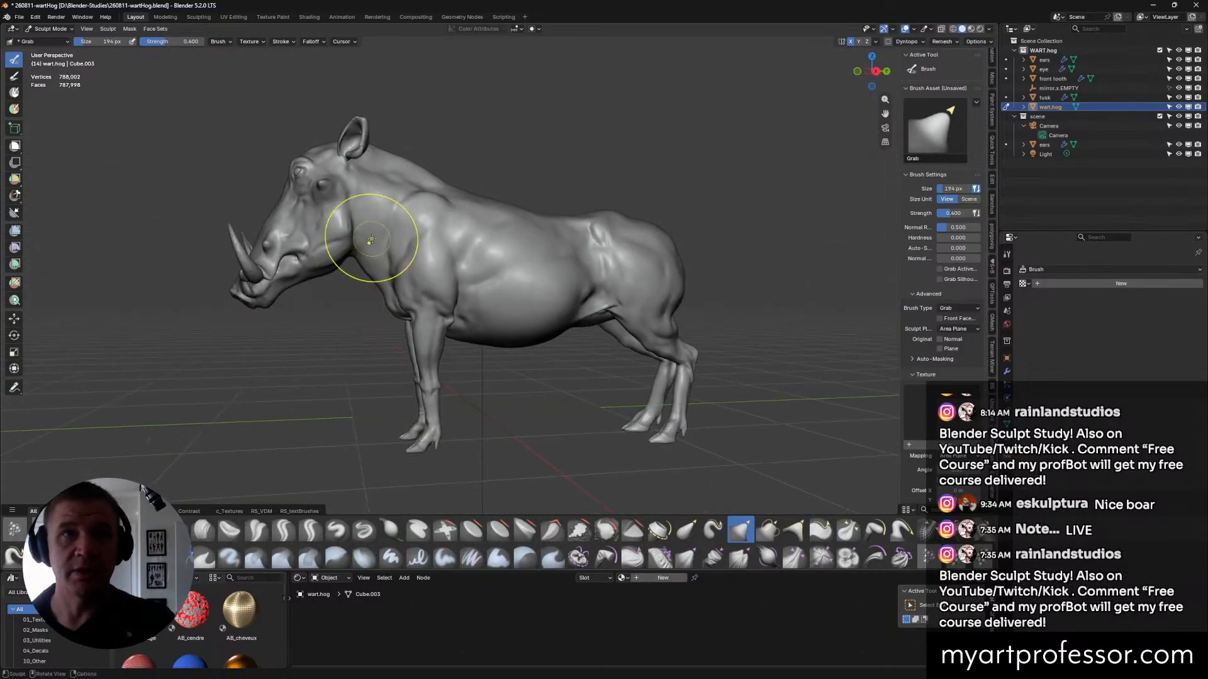
scroll(544, 281, up, 3)
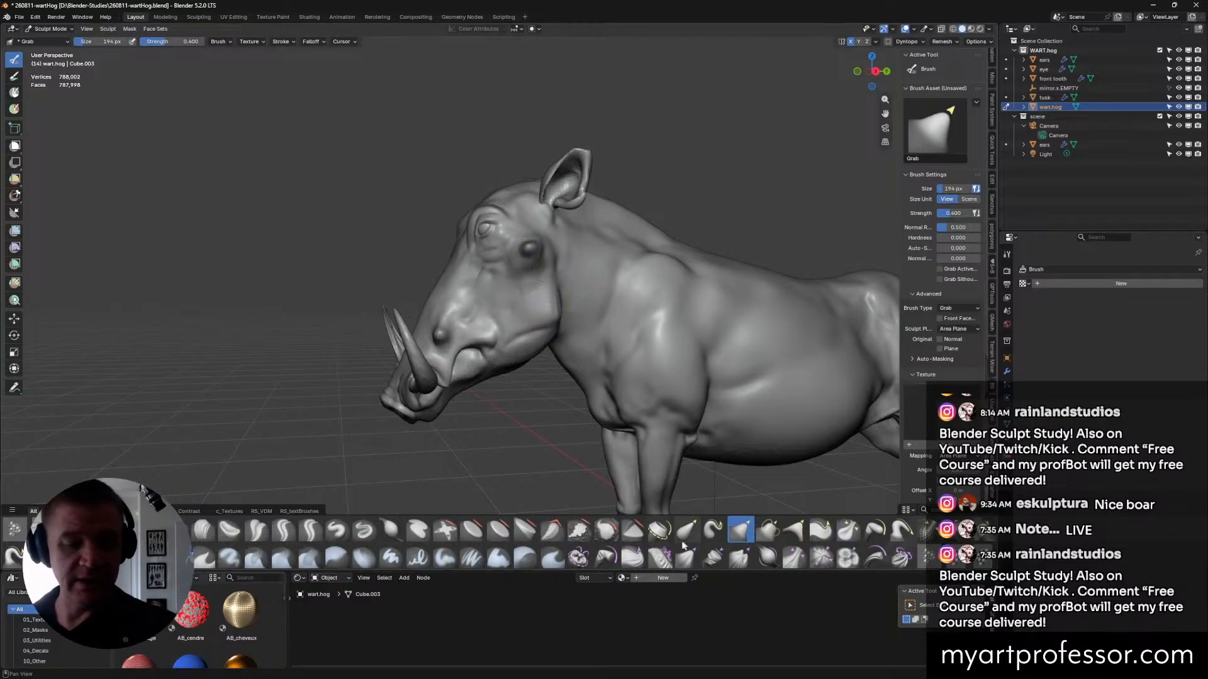
Switch to Crease Sharp and reduce its size to 64 px for detailing the head.
click(284, 530)
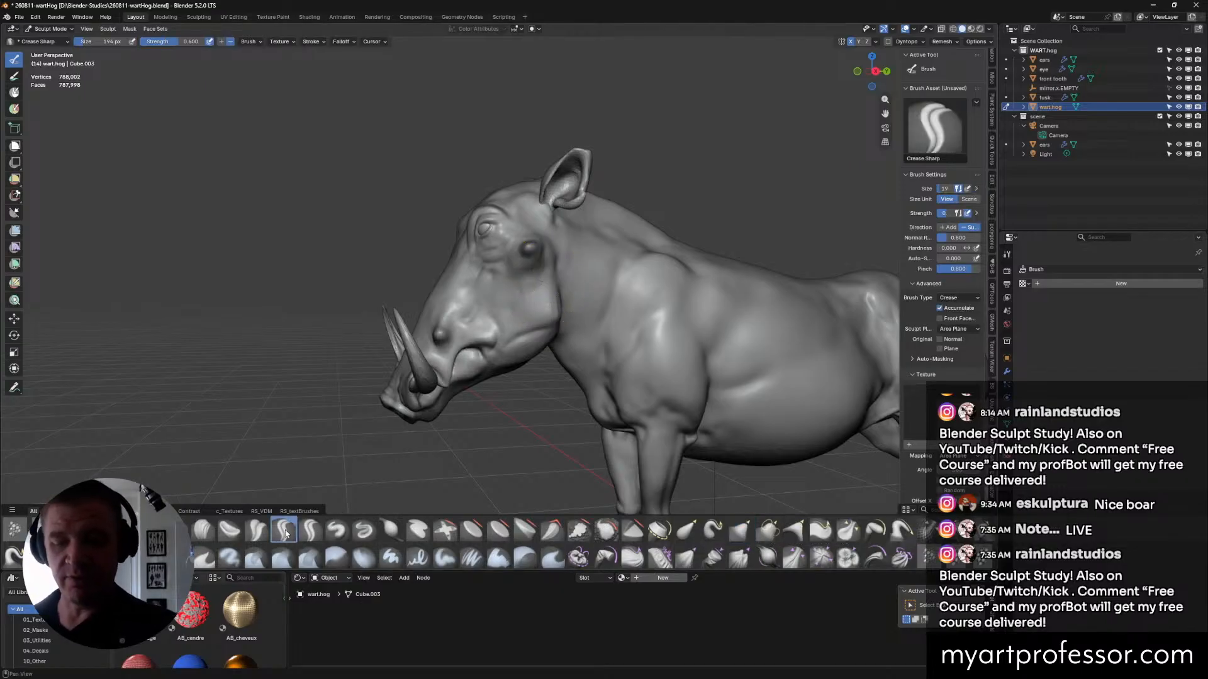
key(f)
click(481, 403)
mouse_move(481, 403)
middle_down()
mouse_move(469, 411)
mouse_move(489, 398)
middle_up()
key(f)
click(485, 398)
key(f)
click(437, 353)
scroll(441, 356, up, 8)
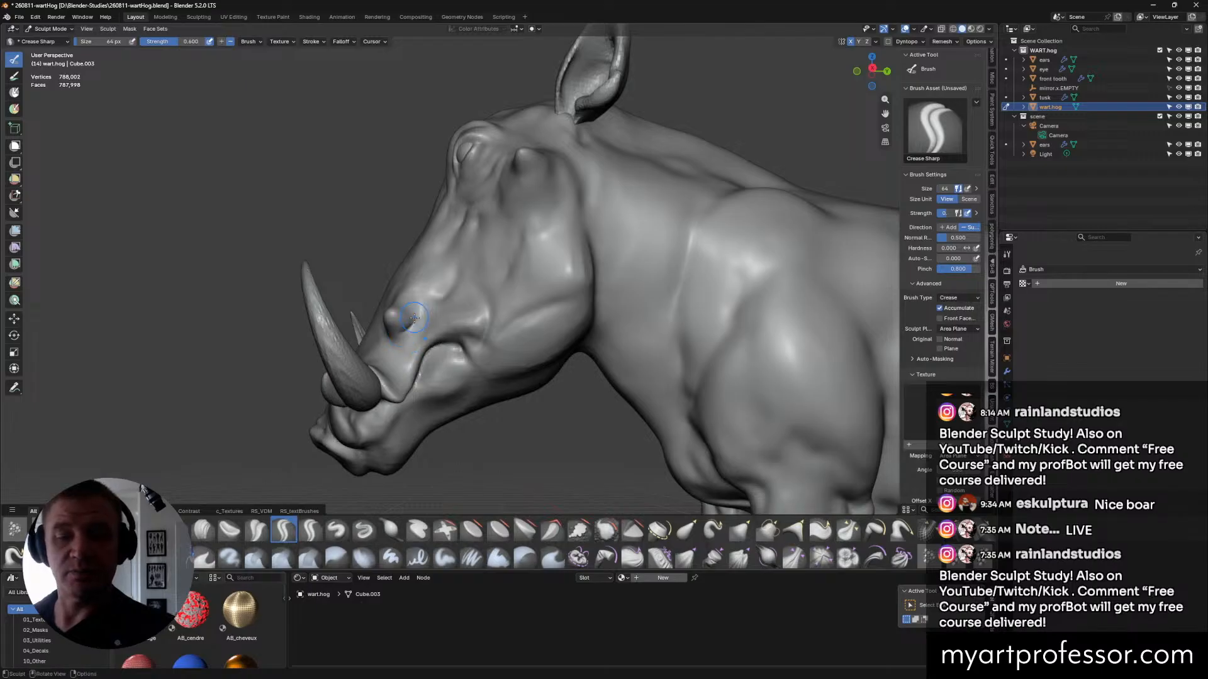
Extend the large cheek wart outward and reshape its tip with the Pull brush at 188 px, refining it with Scrape/Fill.
mouse_move(415, 314)
middle_down()
mouse_move(477, 322)
mouse_move(419, 343)
mouse_move(416, 376)
mouse_move(402, 356)
mouse_move(432, 334)
mouse_move(381, 346)
mouse_move(453, 308)
mouse_move(405, 264)
mouse_move(472, 269)
mouse_move(459, 246)
mouse_move(566, 257)
middle_up()
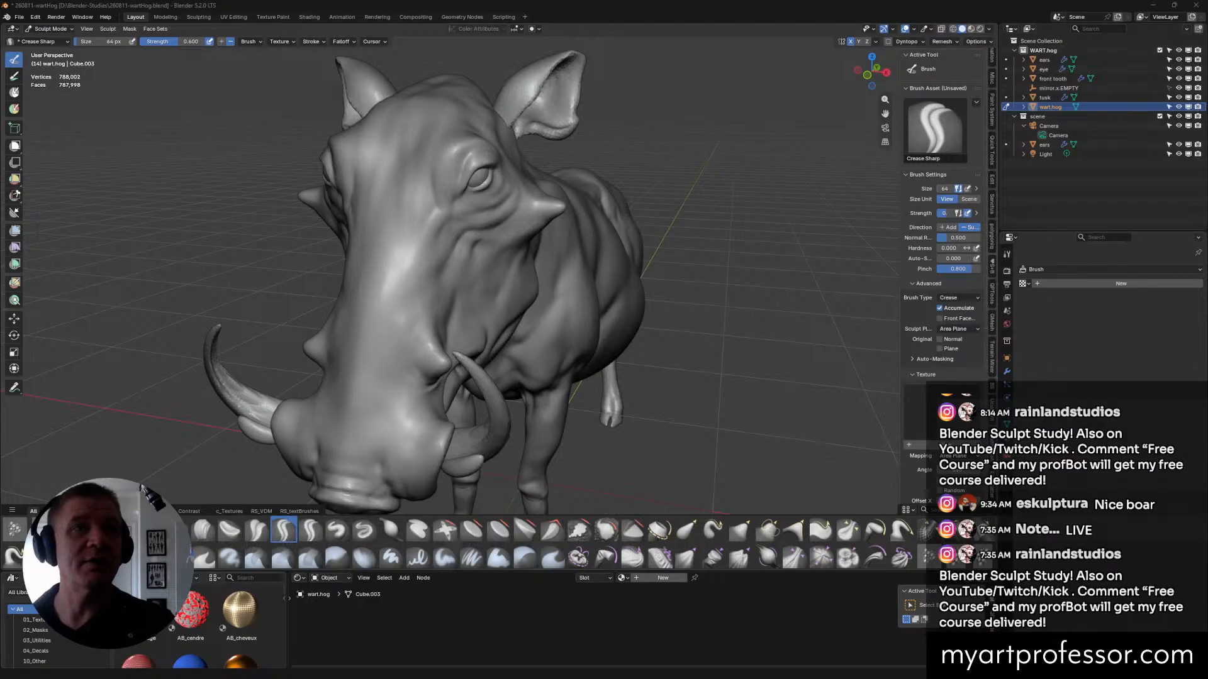
scroll(324, 230, up, 1)
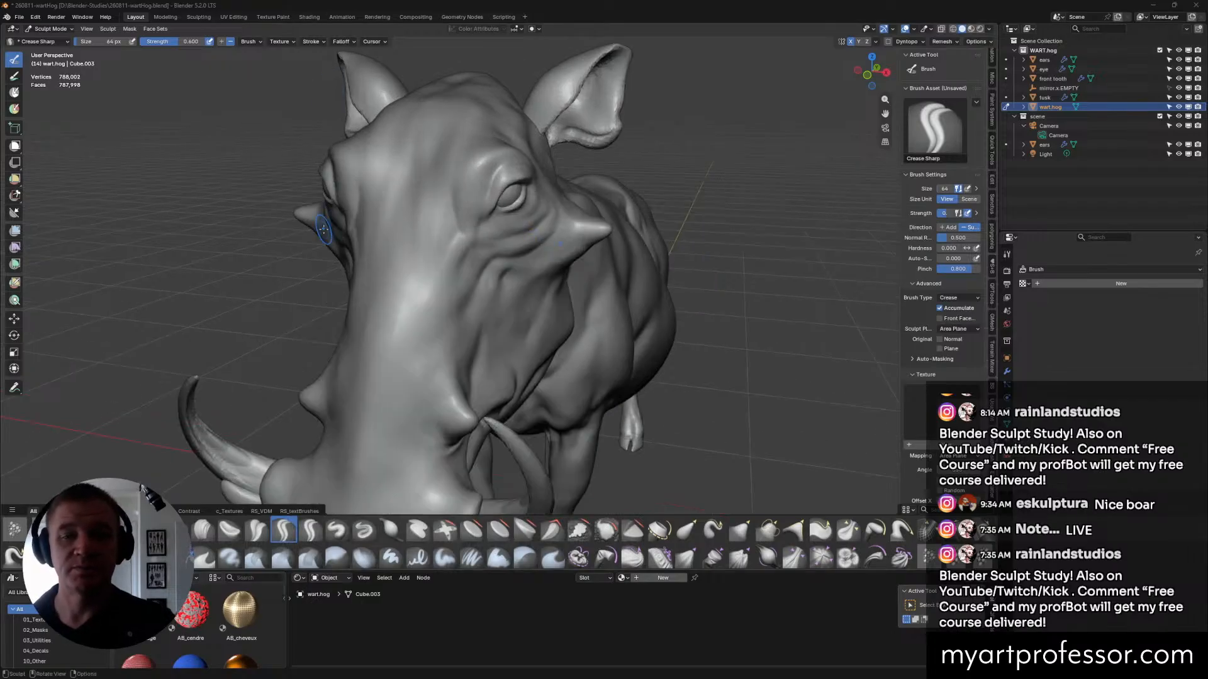
scroll(324, 231, down, 1)
mouse_move(519, 231)
middle_down()
mouse_move(555, 301)
mouse_move(538, 292)
middle_up()
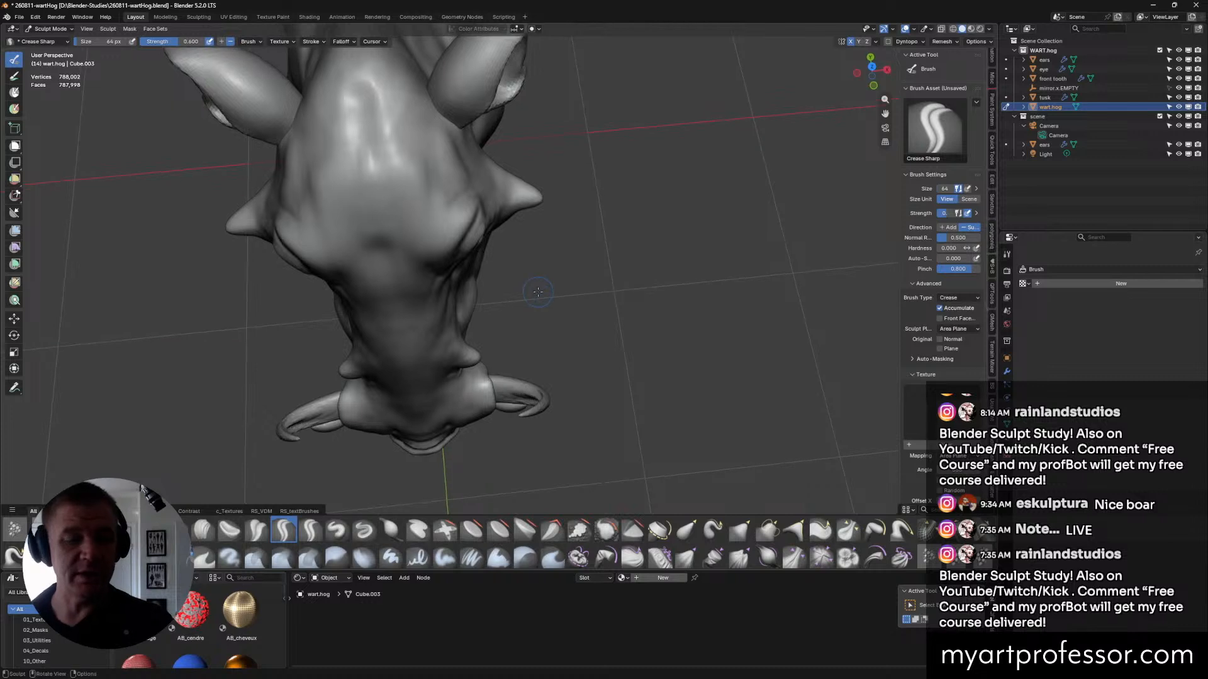
click(902, 531)
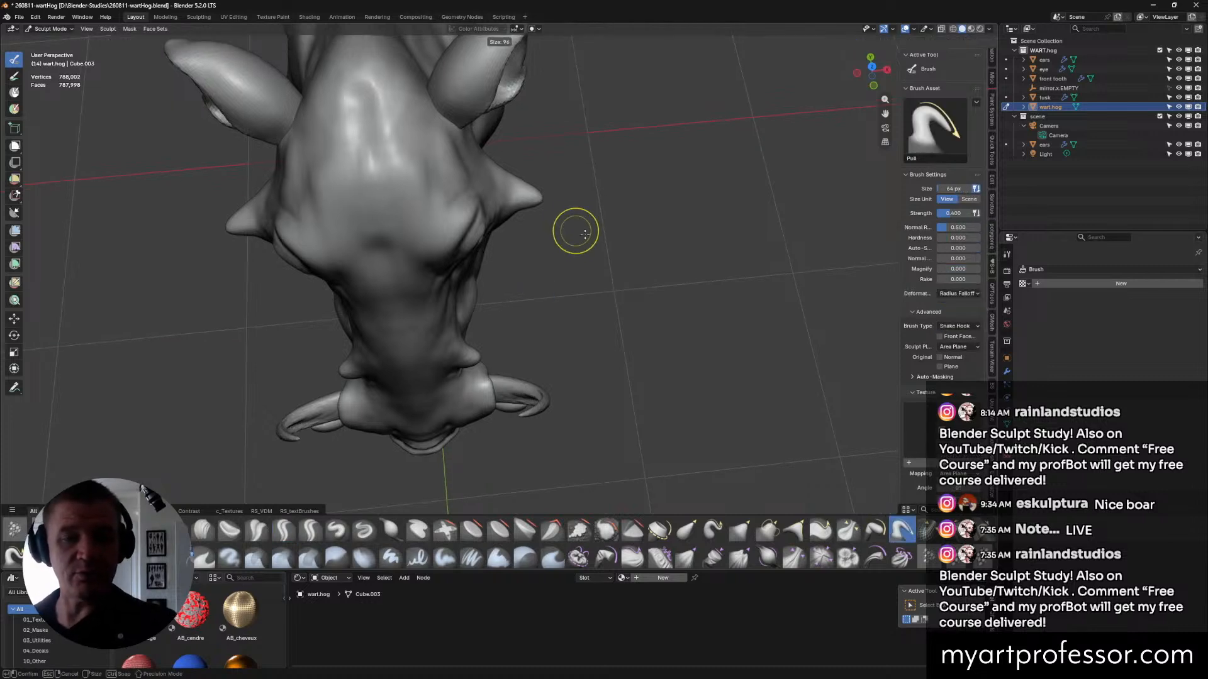
mouse_move(542, 198)
mouse_down()
mouse_move(514, 210)
mouse_move(541, 209)
mouse_up()
middle_drag(620, 337, 613, 278)
drag(536, 215, 549, 216)
middle_drag(613, 210, 569, 250)
drag(556, 201, 566, 187)
middle_drag(567, 187, 553, 183)
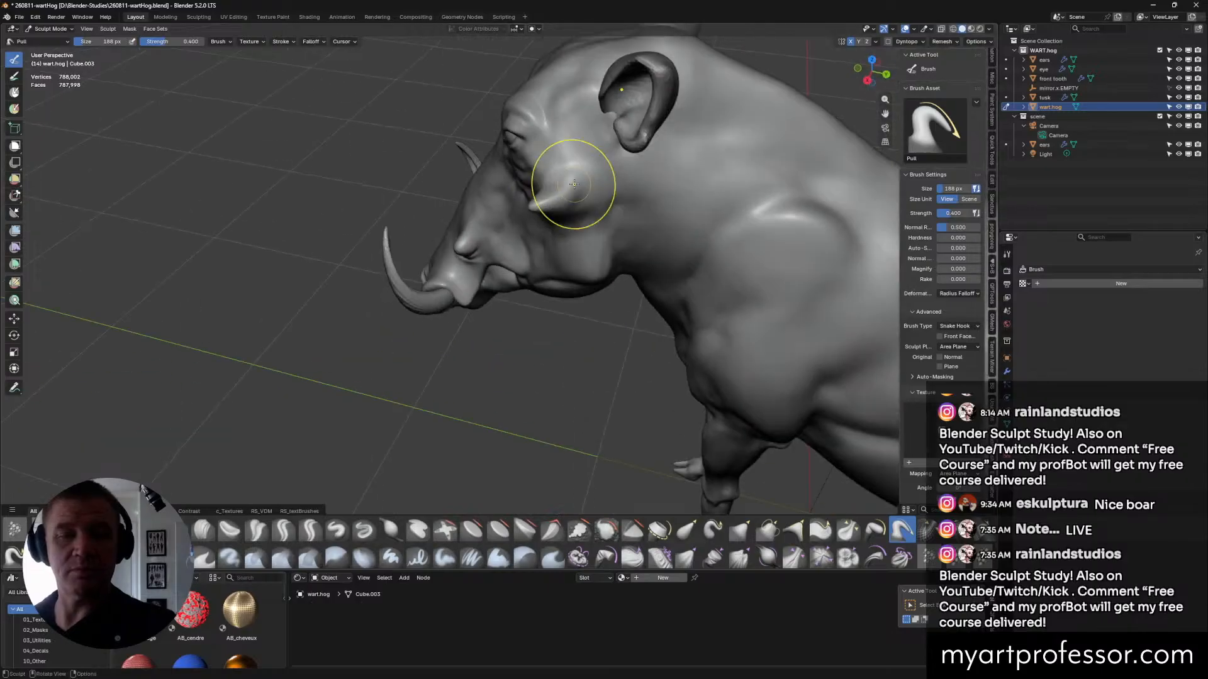
click(579, 530)
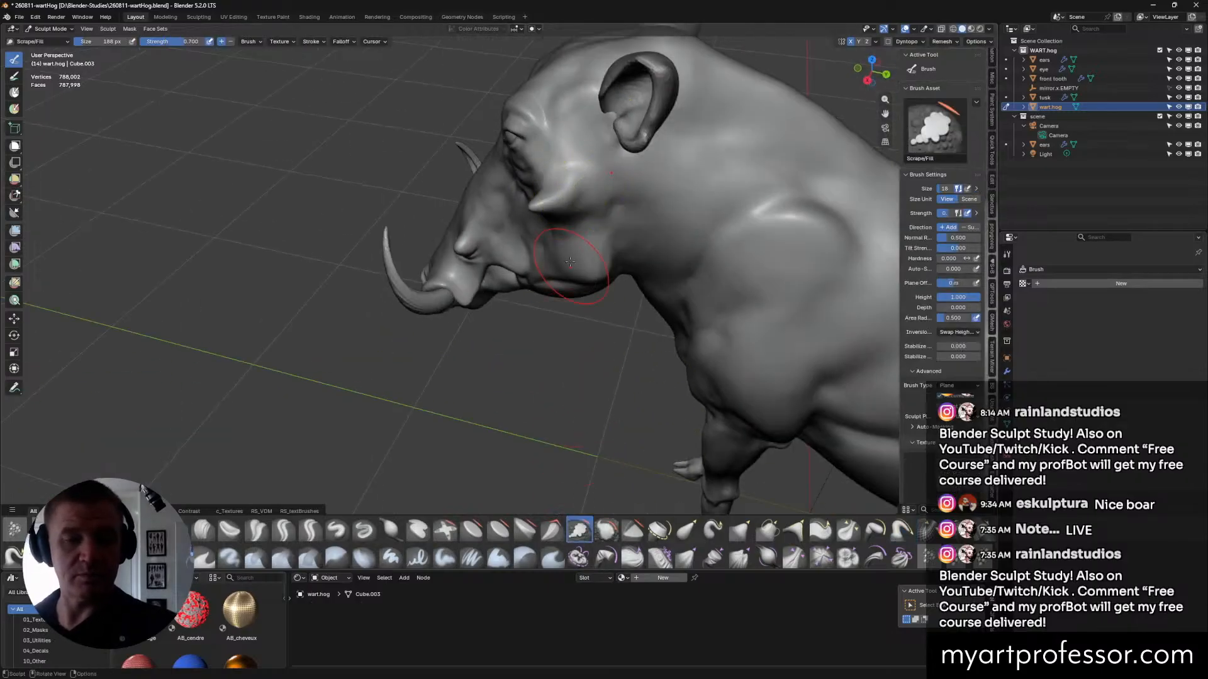
mouse_move(554, 199)
middle_down()
mouse_move(576, 188)
mouse_move(576, 202)
mouse_move(659, 252)
mouse_move(601, 234)
mouse_move(601, 244)
middle_up()
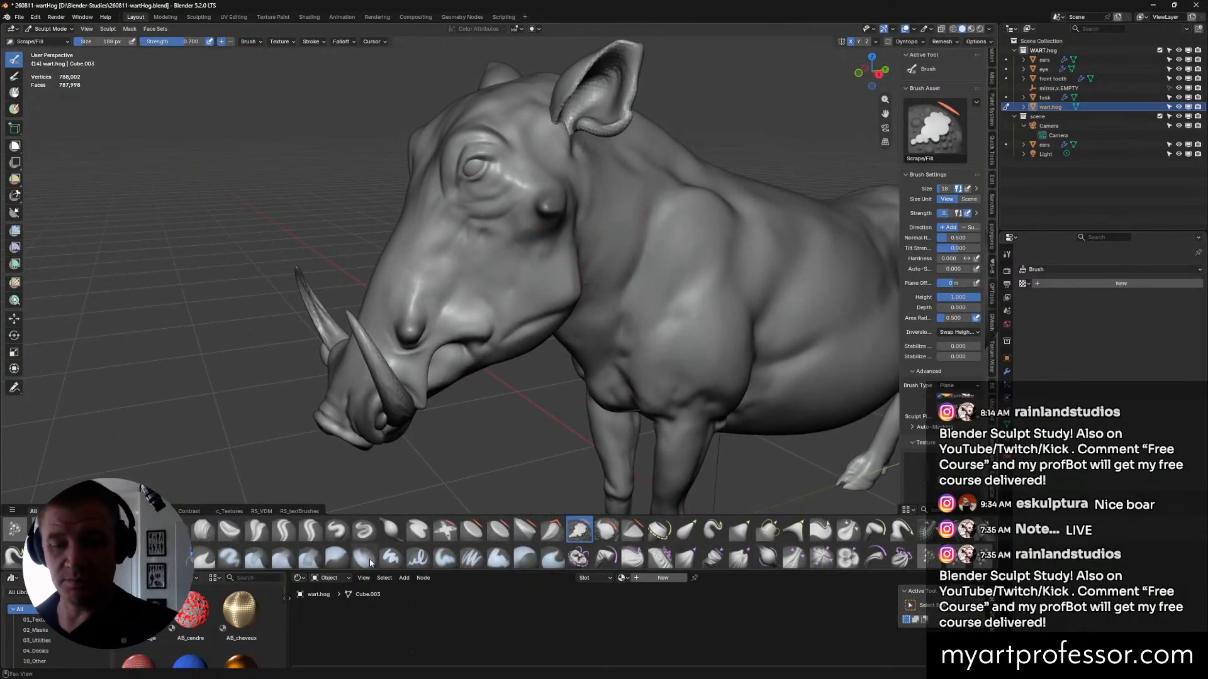
Deepen the fold beneath the eye toward its inner corner with a small Crease Sharp brush.
click(284, 530)
key(f)
click(488, 329)
mouse_move(488, 329)
middle_down()
mouse_move(598, 267)
mouse_move(523, 250)
middle_up()
drag(522, 249, 569, 211)
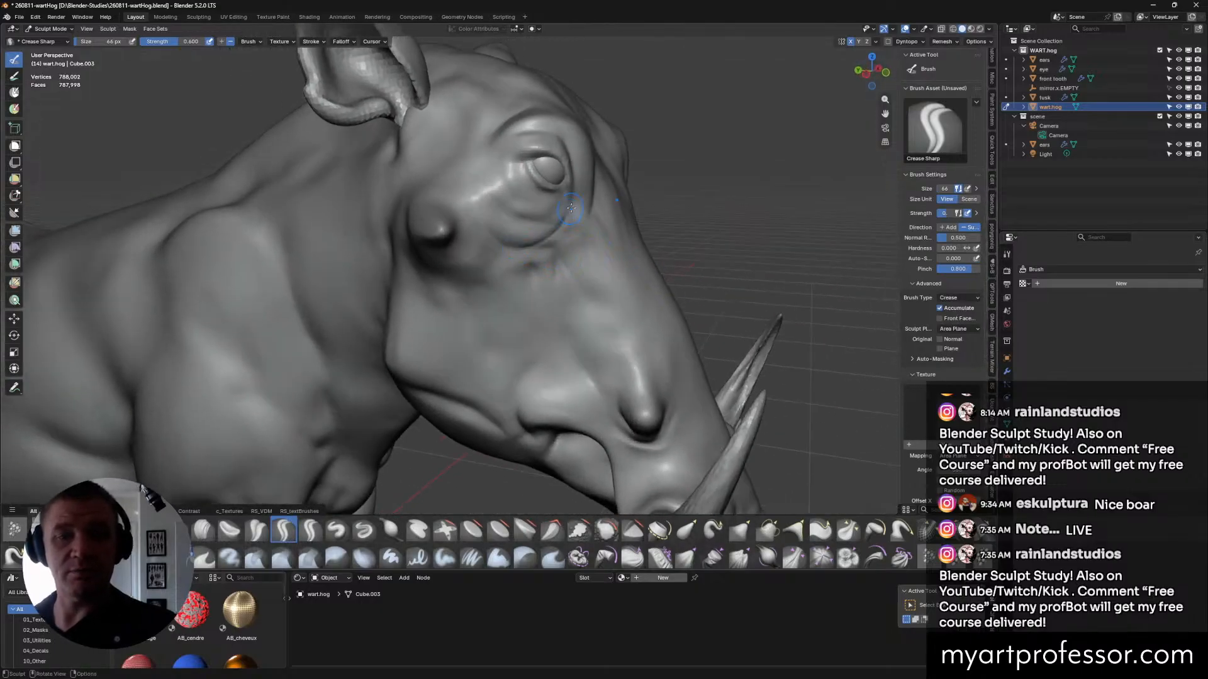
Sharpen the fold under the eye's lower bag toward its inner corner with Crease Sharp at 64 px.
mouse_move(515, 247)
mouse_down()
mouse_move(534, 228)
mouse_move(553, 242)
mouse_move(570, 236)
mouse_move(546, 243)
mouse_move(565, 235)
mouse_up()
drag(534, 246, 572, 228)
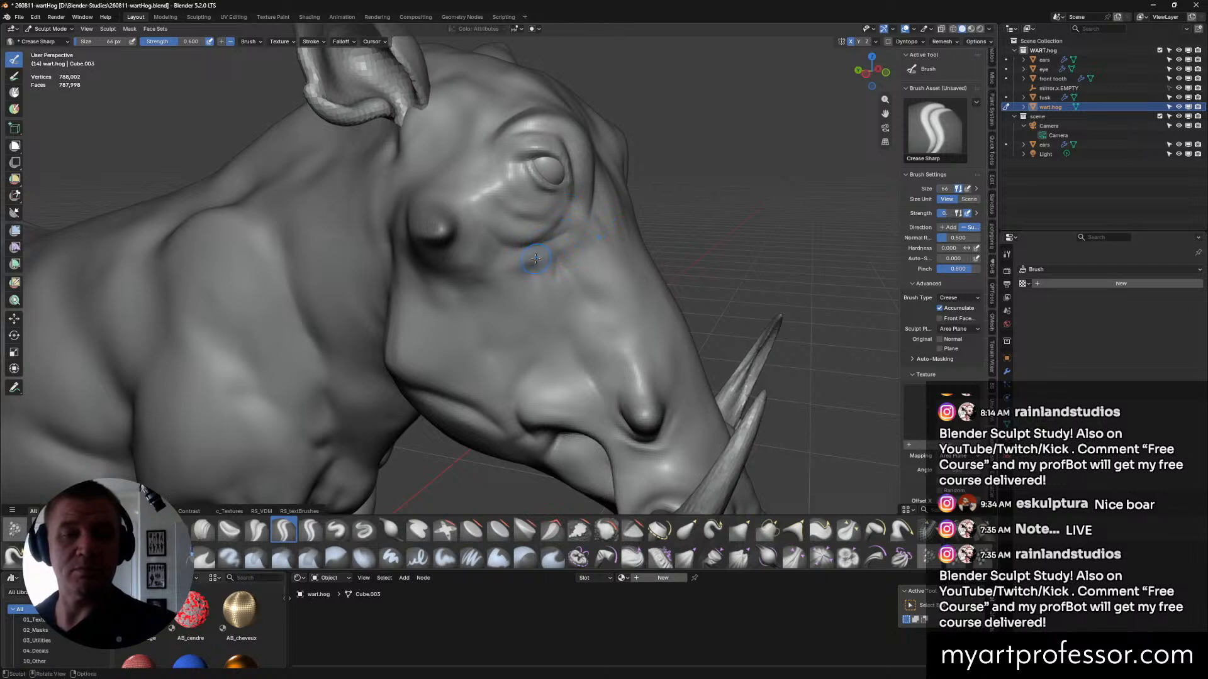
middle_drag(514, 248, 512, 281)
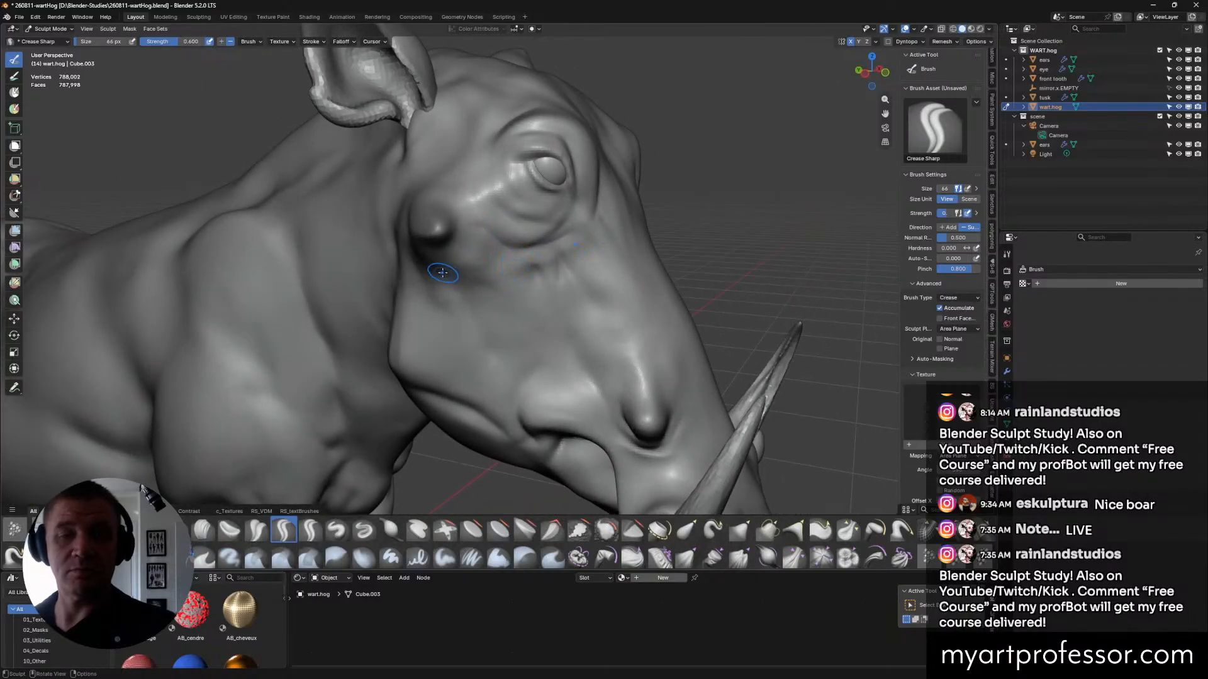
middle_drag(419, 264, 438, 281)
middle_drag(513, 288, 495, 253)
middle_drag(449, 216, 537, 273)
Crease the skin between the large cheek wart and the outer side of the eye.
mouse_move(420, 218)
mouse_down()
mouse_move(474, 224)
mouse_move(440, 221)
mouse_move(463, 228)
mouse_up()
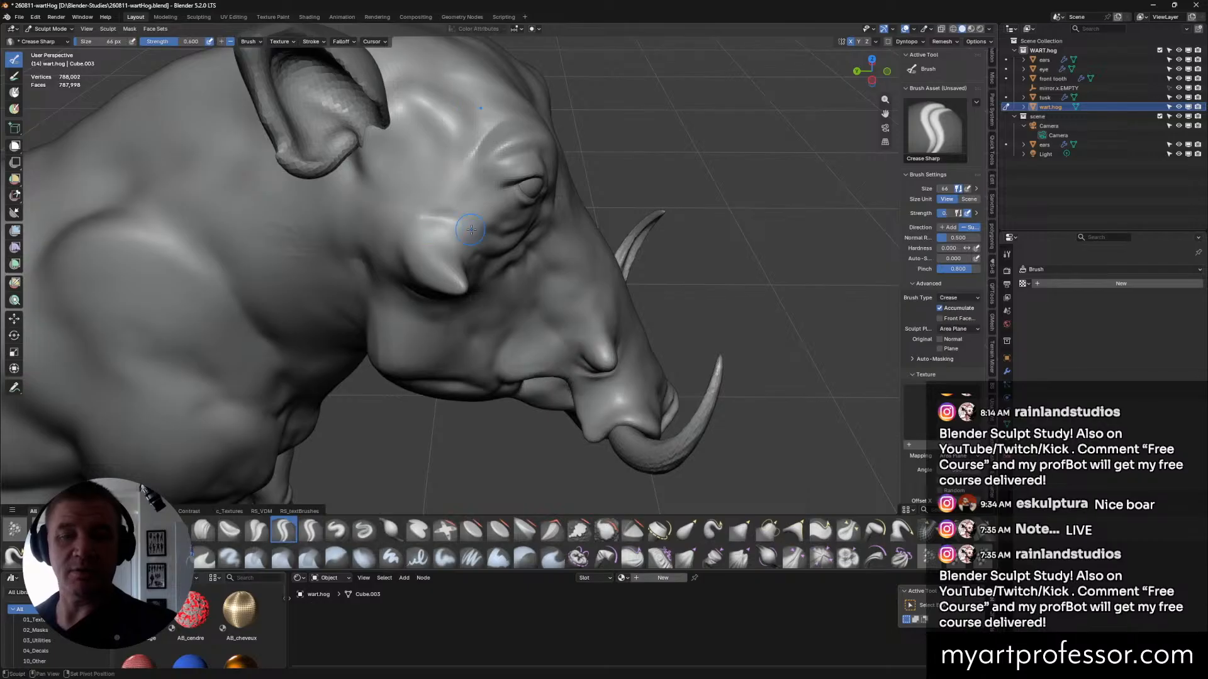
mouse_move(426, 215)
middle_down()
mouse_move(571, 271)
mouse_move(511, 196)
middle_up()
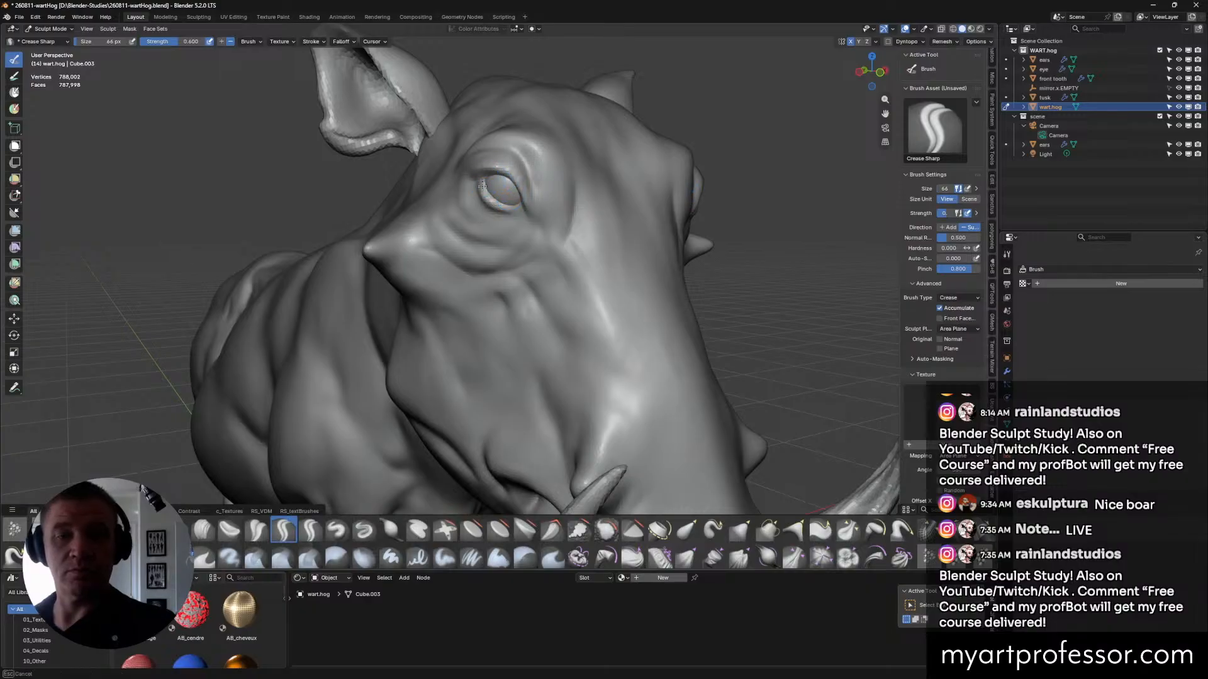
middle_drag(552, 214, 476, 203)
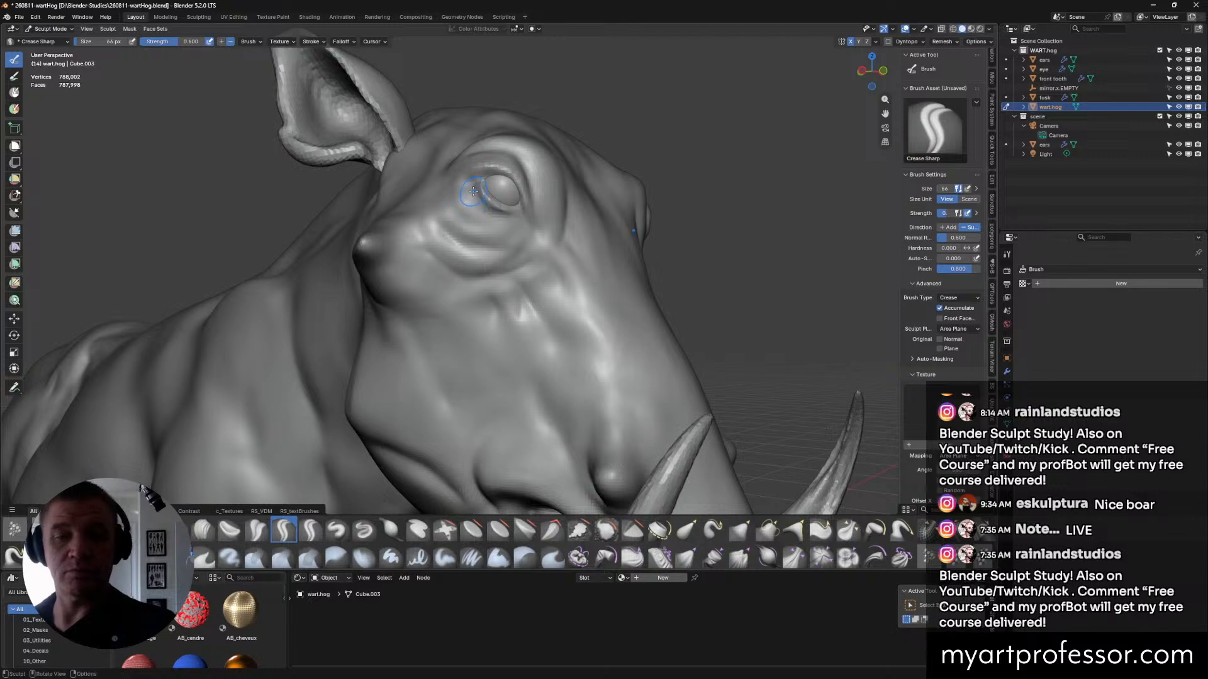
middle_drag(490, 217, 451, 179)
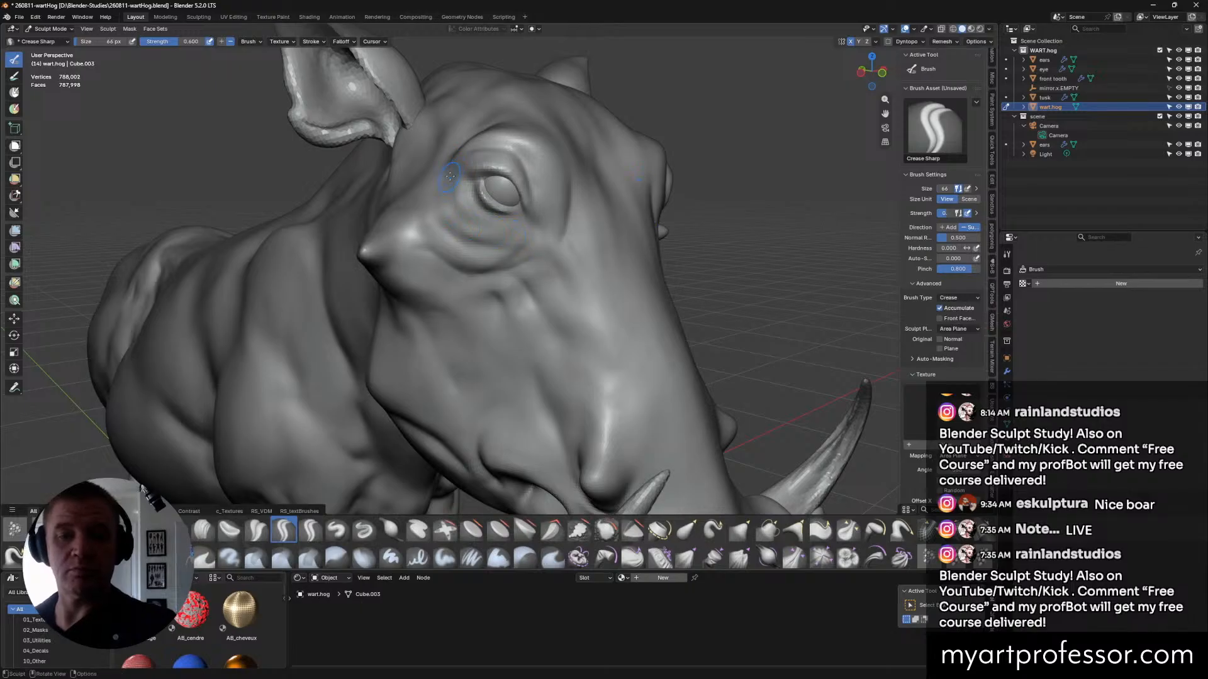
middle_drag(515, 256, 563, 256)
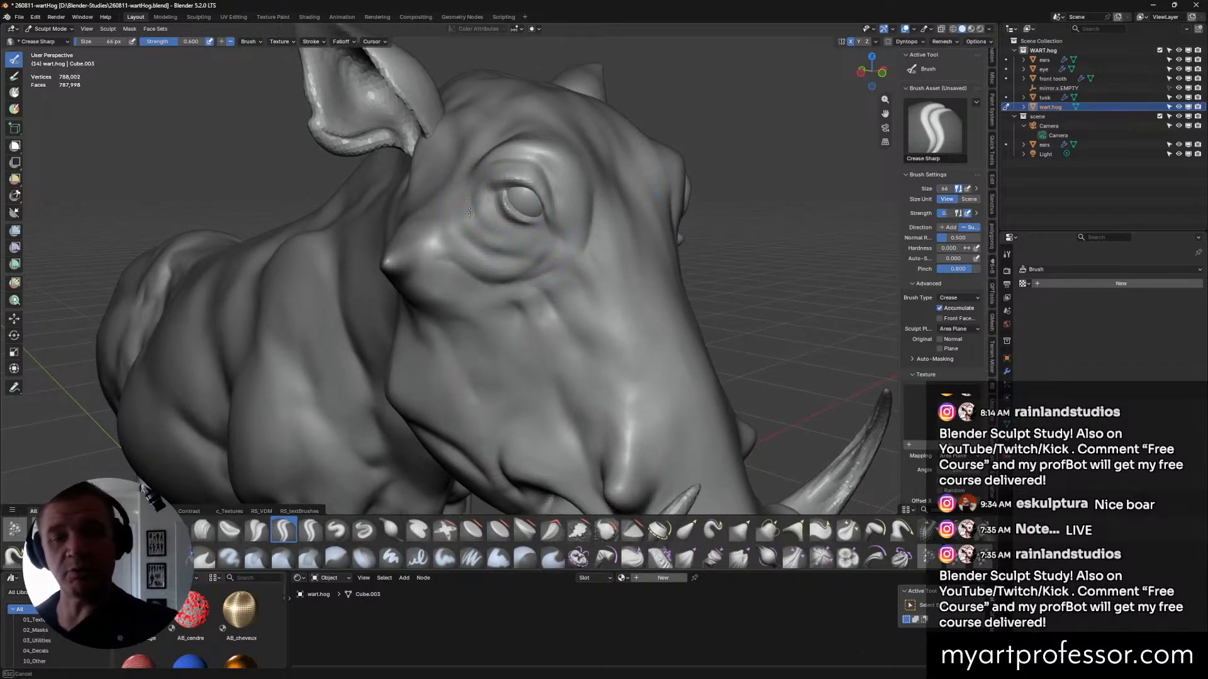
middle_drag(482, 234, 485, 228)
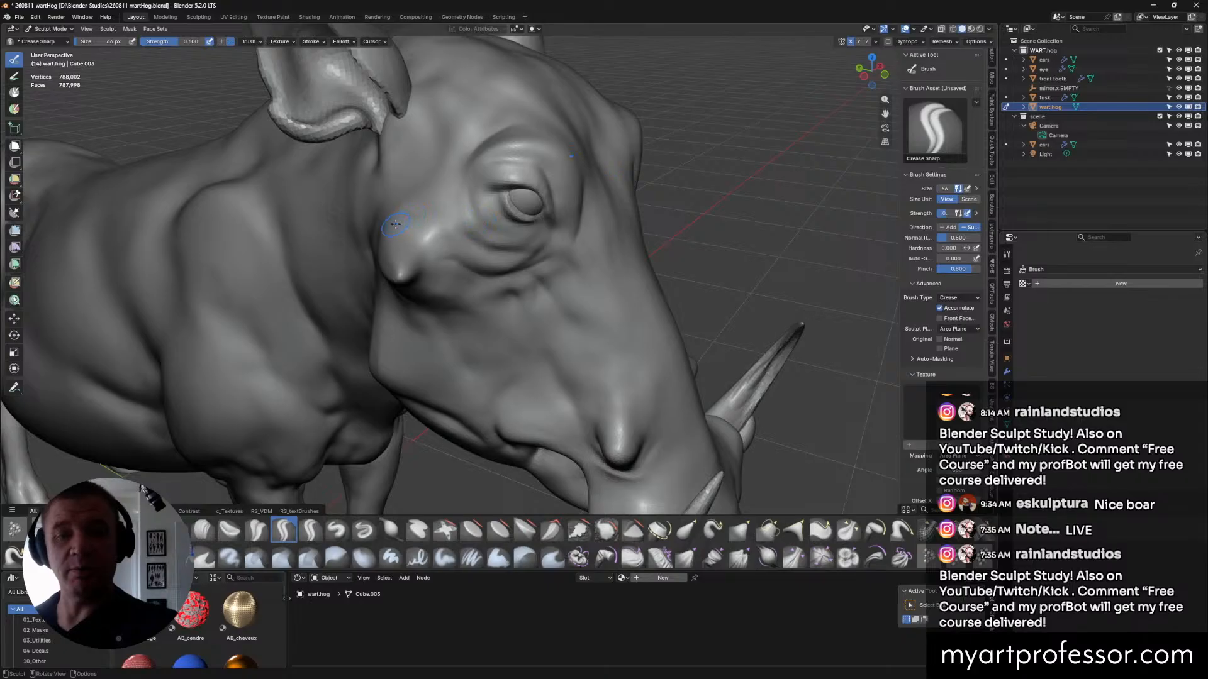
Carve a curved crease around the upper and rear base of the large cheek wart.
middle_drag(397, 222, 412, 228)
drag(378, 253, 379, 259)
mouse_move(440, 215)
mouse_down()
mouse_move(377, 258)
mouse_move(385, 265)
mouse_move(395, 200)
mouse_move(378, 264)
mouse_up()
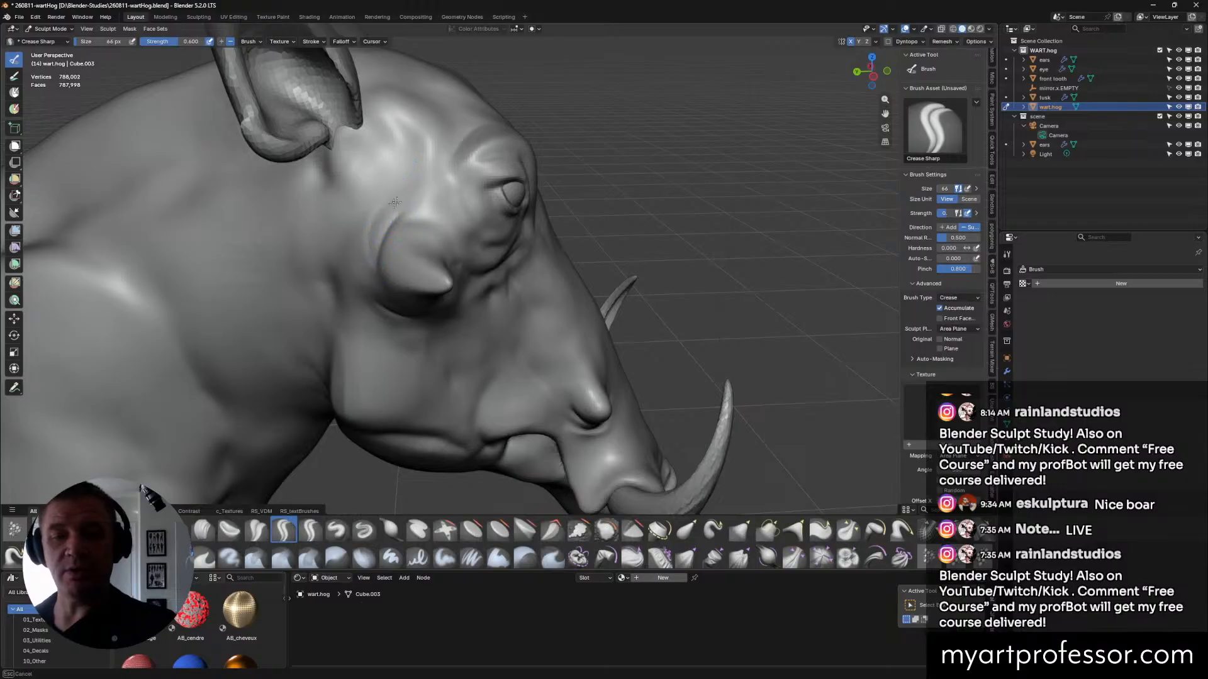
middle_drag(422, 212, 410, 258)
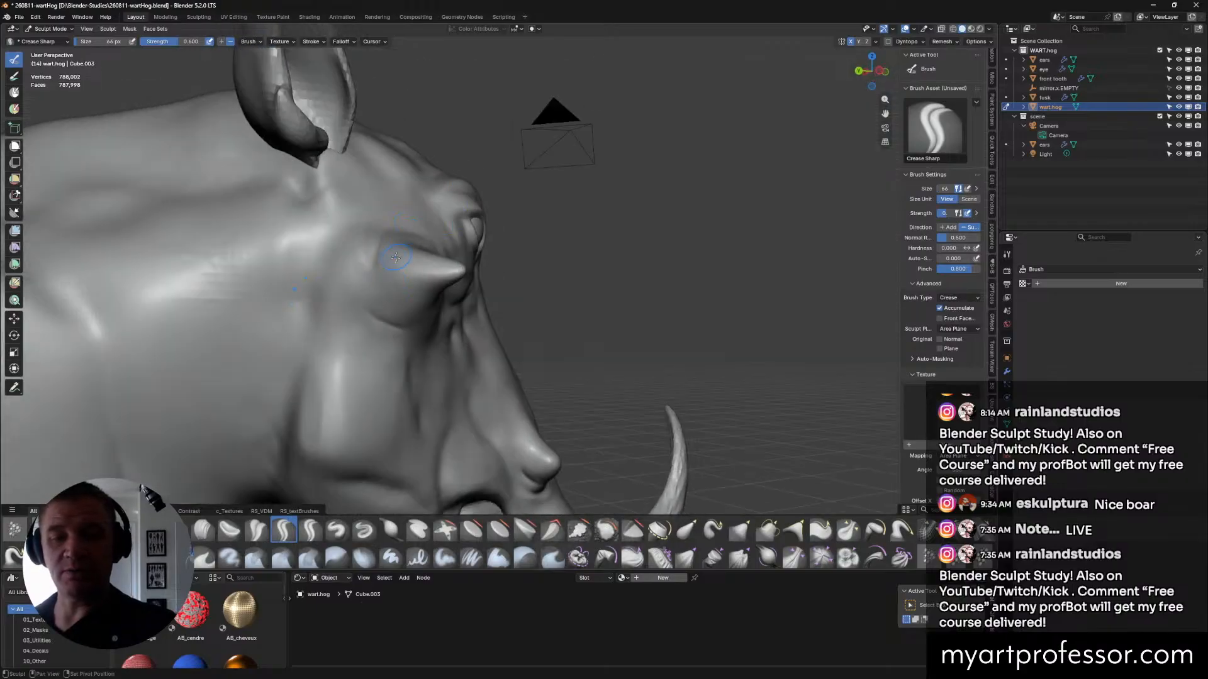
middle_drag(605, 214, 558, 248)
middle_drag(585, 247, 531, 271)
Plump the fold beneath the eye with Inflate/Deflate at 82 px and enlarge the brush to 122 px for the cheek.
key(i)
mouse_move(458, 291)
mouse_down()
mouse_move(493, 265)
mouse_move(491, 276)
mouse_up()
middle_drag(577, 272, 588, 302)
key(f)
click(511, 296)
mouse_move(551, 253)
middle_down()
mouse_move(672, 301)
mouse_move(544, 261)
middle_up()
middle_drag(588, 314, 643, 268)
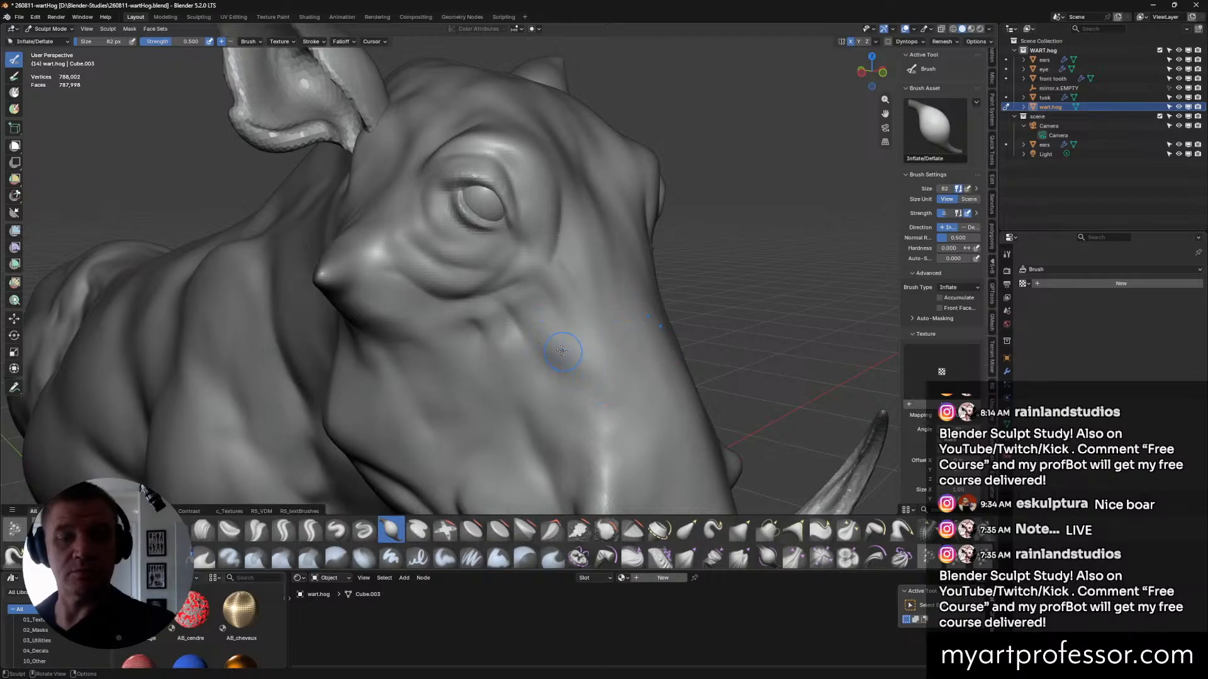
mouse_move(639, 396)
middle_down()
mouse_move(622, 383)
mouse_move(617, 345)
mouse_move(620, 364)
mouse_move(626, 352)
middle_up()
key(f)
click(636, 356)
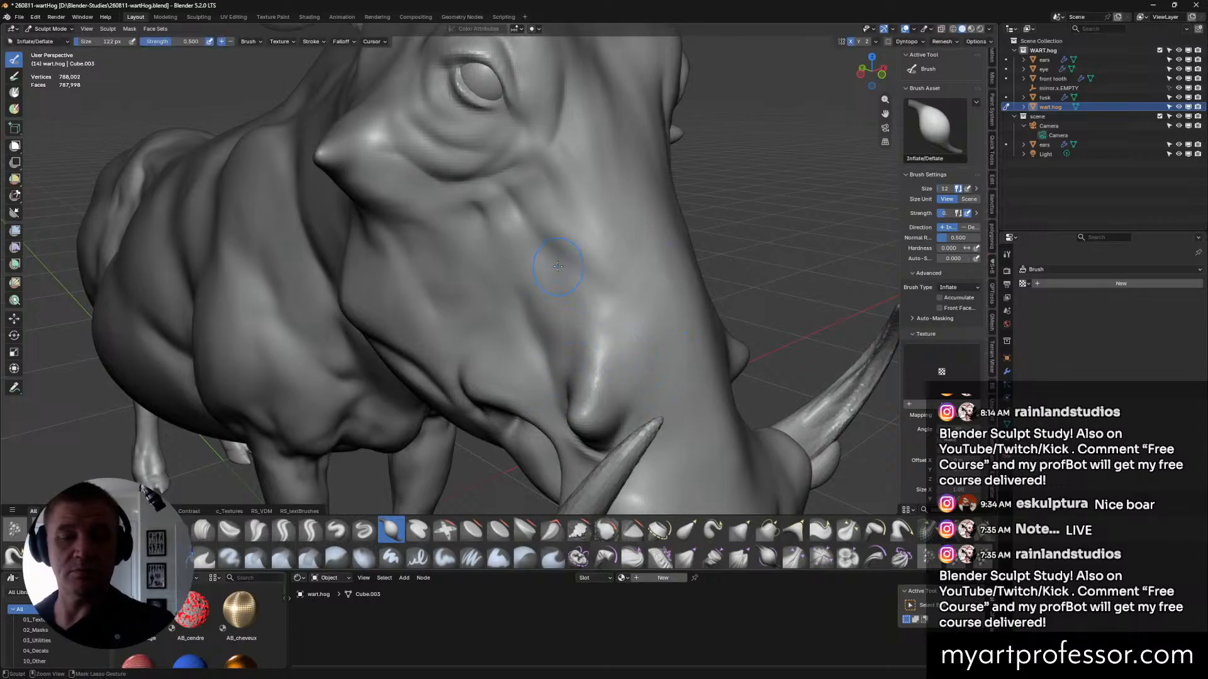
mouse_move(621, 351)
middle_down()
mouse_move(711, 366)
mouse_move(650, 336)
mouse_move(647, 320)
middle_up()
Sharpen the mouth line from its corner toward the tusk with Crease Sharp at 94 px.
click(283, 532)
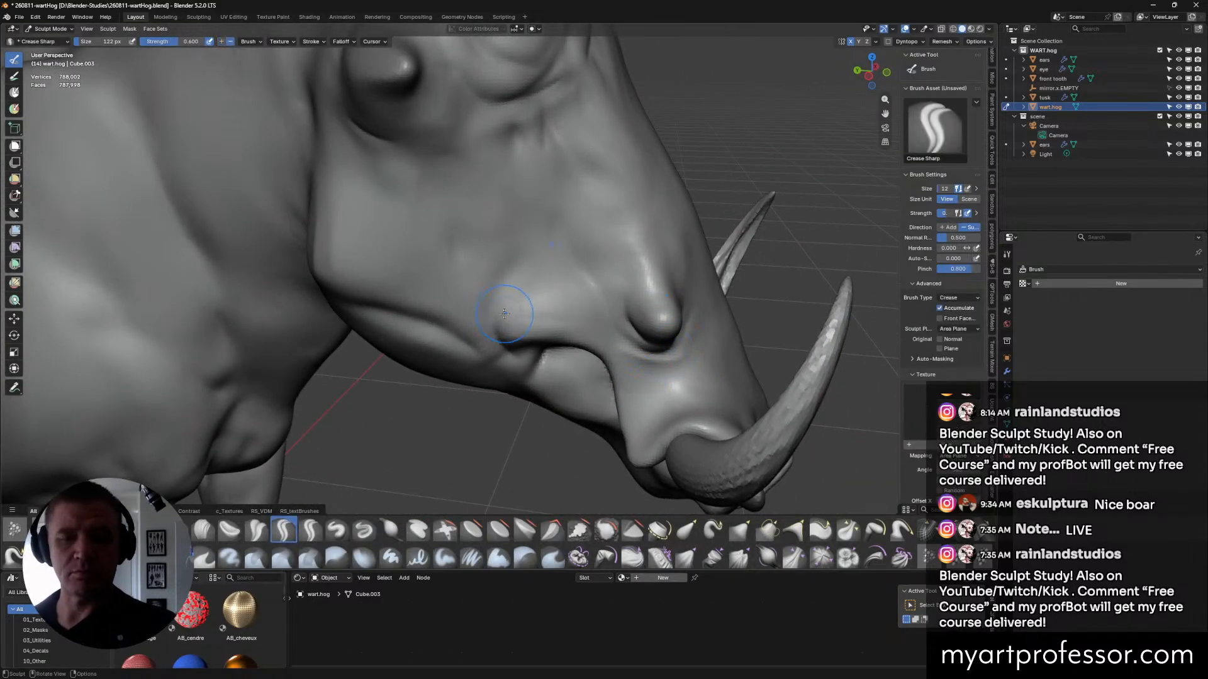
middle_drag(566, 319, 584, 361)
mouse_move(529, 347)
mouse_down()
mouse_move(587, 364)
mouse_move(551, 372)
mouse_move(582, 363)
mouse_move(630, 398)
mouse_up()
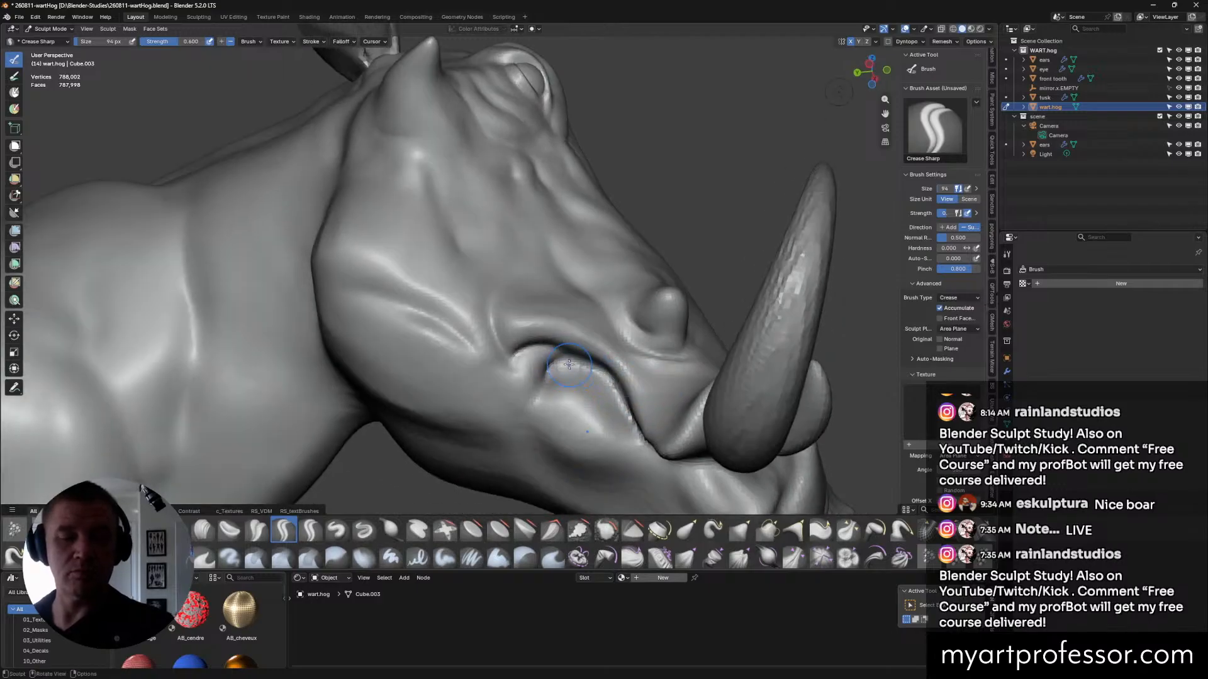
mouse_move(604, 377)
middle_down()
mouse_move(653, 453)
mouse_move(665, 383)
mouse_move(668, 405)
middle_up()
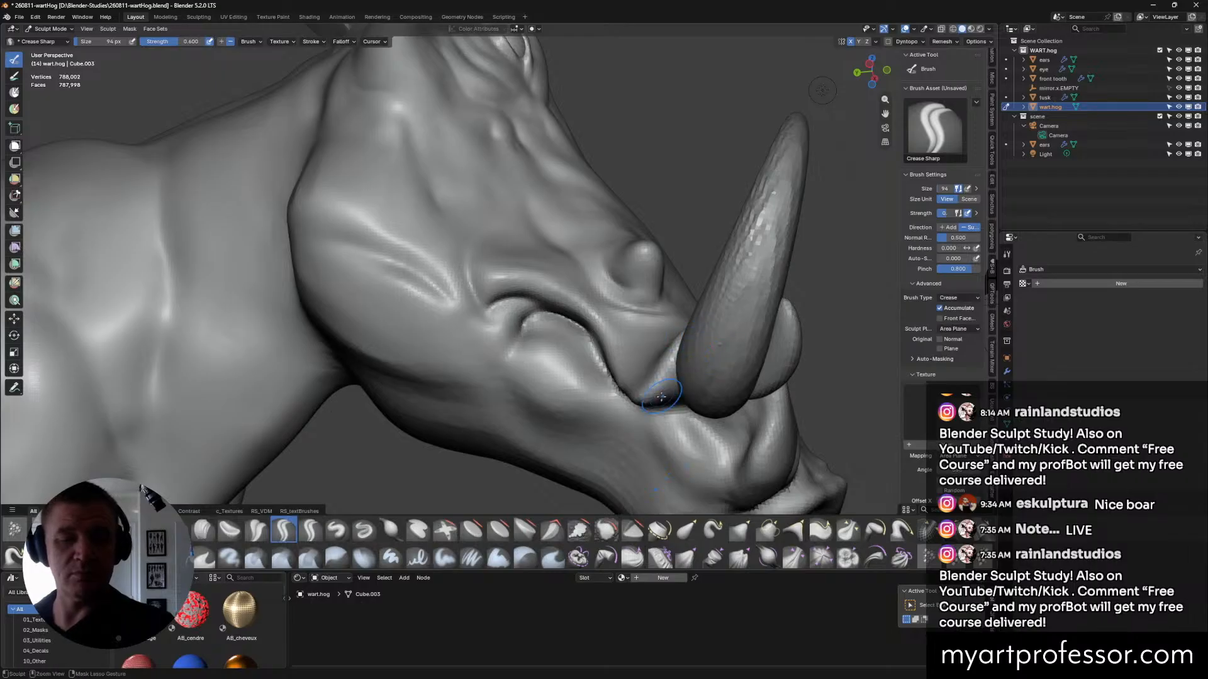
mouse_move(717, 336)
middle_down()
mouse_move(701, 390)
mouse_move(638, 401)
middle_up()
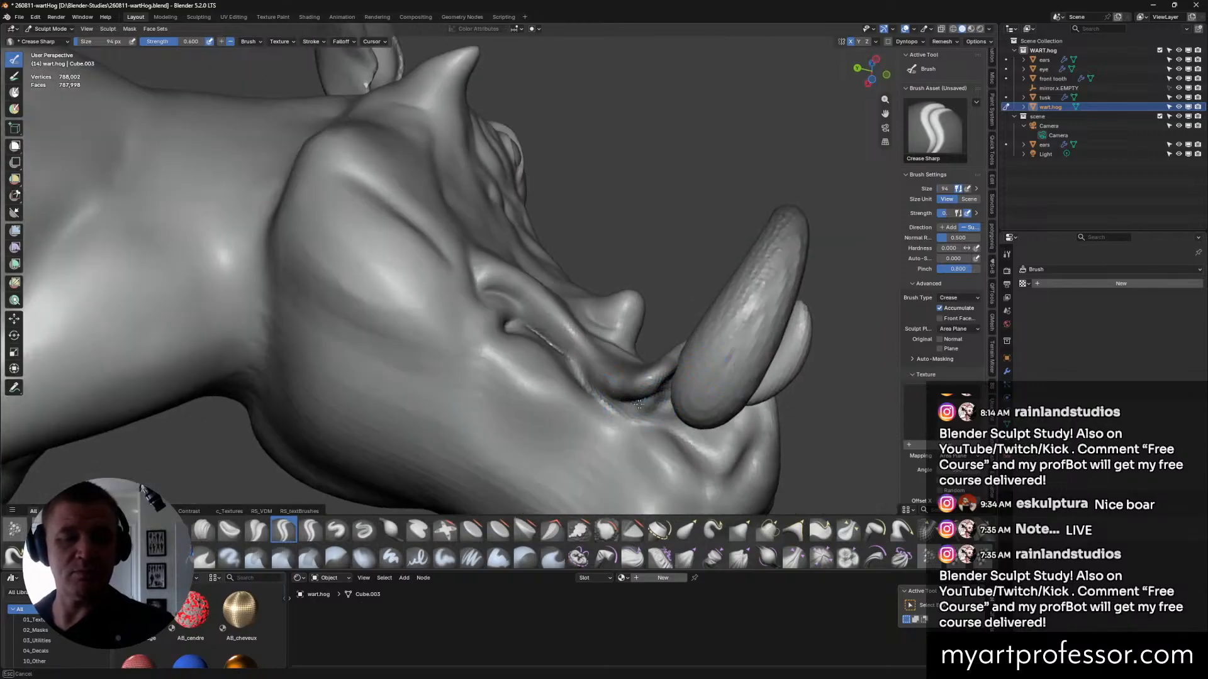
mouse_move(668, 400)
middle_down()
mouse_move(697, 427)
mouse_move(692, 440)
middle_up()
Reshape the upper lip flap behind the tusk with Elastic Grab at 122 px, pulling it back toward the mouth corner.
click(686, 530)
key(f)
click(726, 450)
middle_drag(612, 340, 682, 371)
mouse_move(683, 371)
mouse_down()
mouse_move(647, 408)
mouse_move(625, 342)
mouse_move(621, 381)
mouse_up()
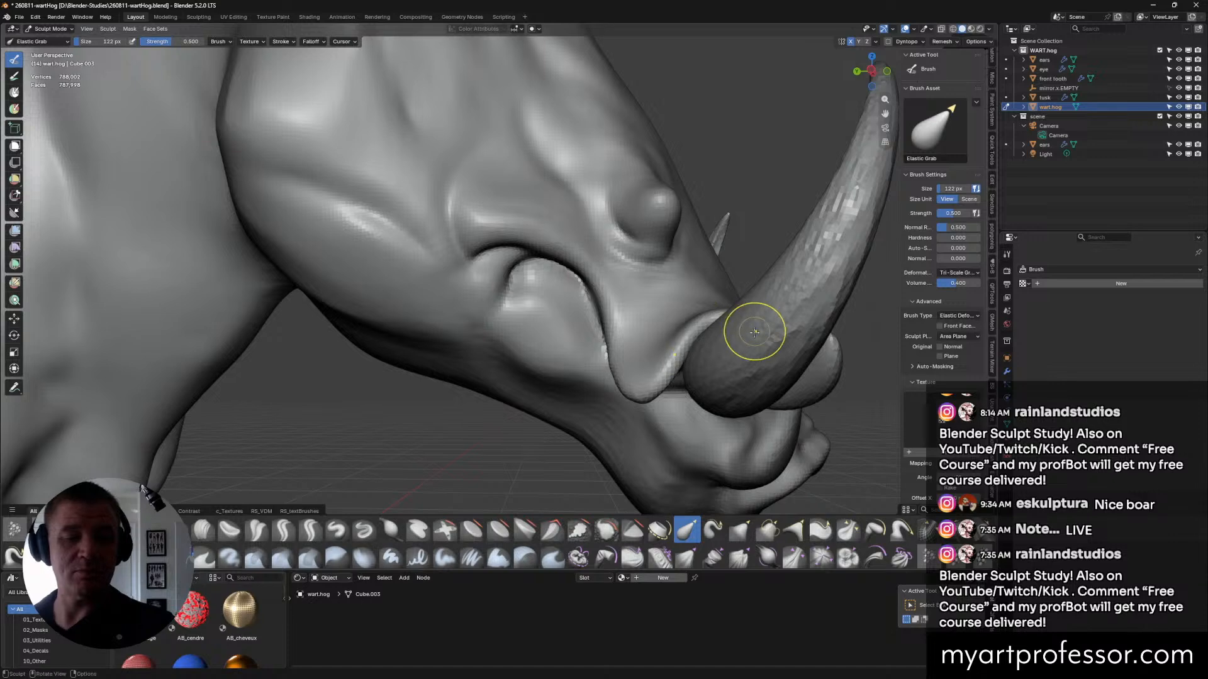
Define the lip edge around the base of the tusk with Crease Sharp at 92 px.
shift+middle_drag(751, 329, 733, 385)
click(283, 531)
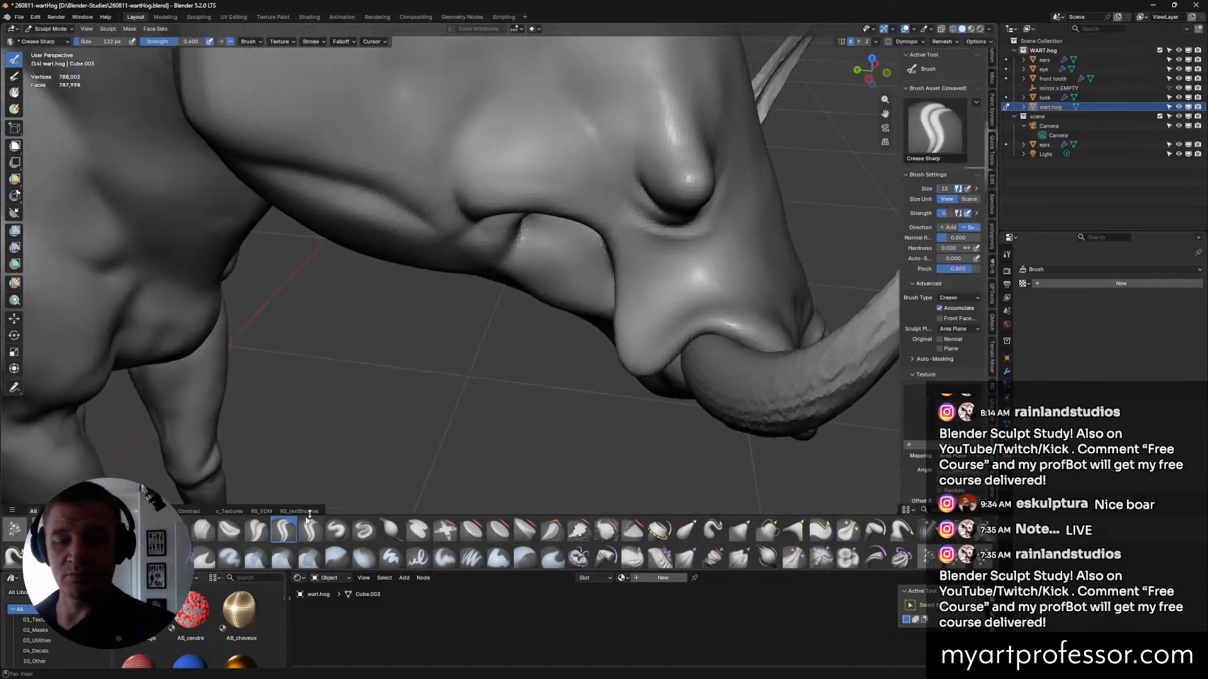
key(f)
click(637, 357)
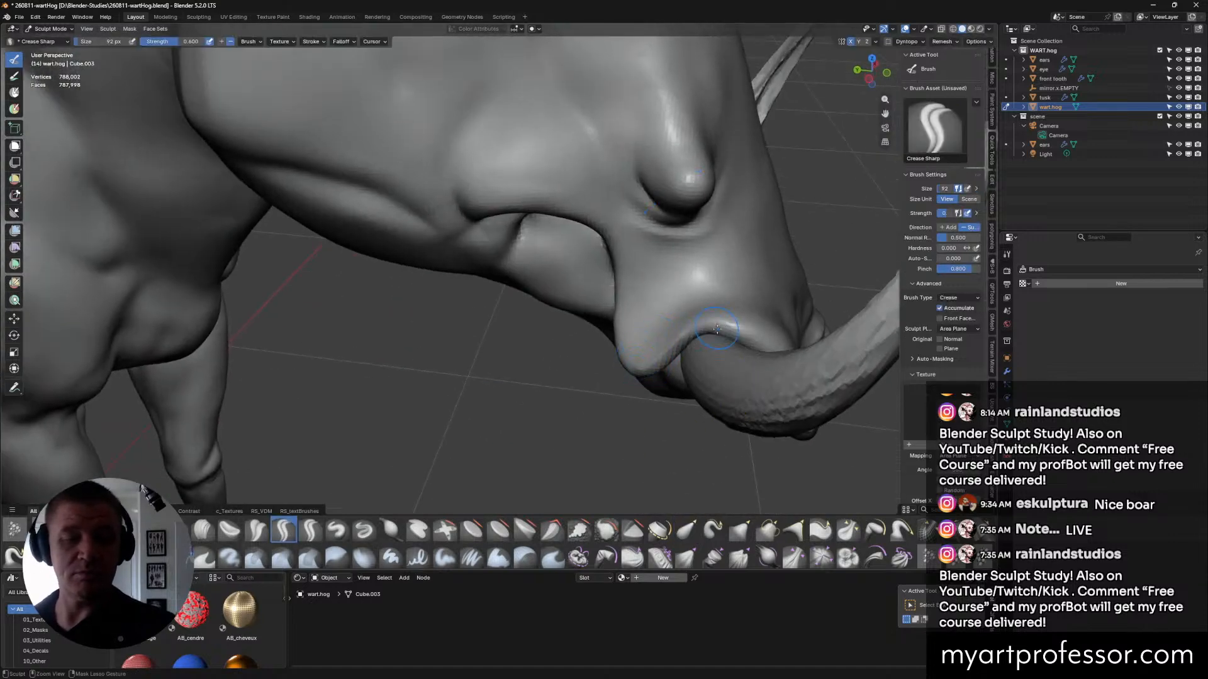
middle_drag(729, 339, 783, 337)
mouse_move(681, 317)
middle_down()
mouse_move(526, 240)
mouse_move(770, 306)
mouse_move(696, 329)
middle_up()
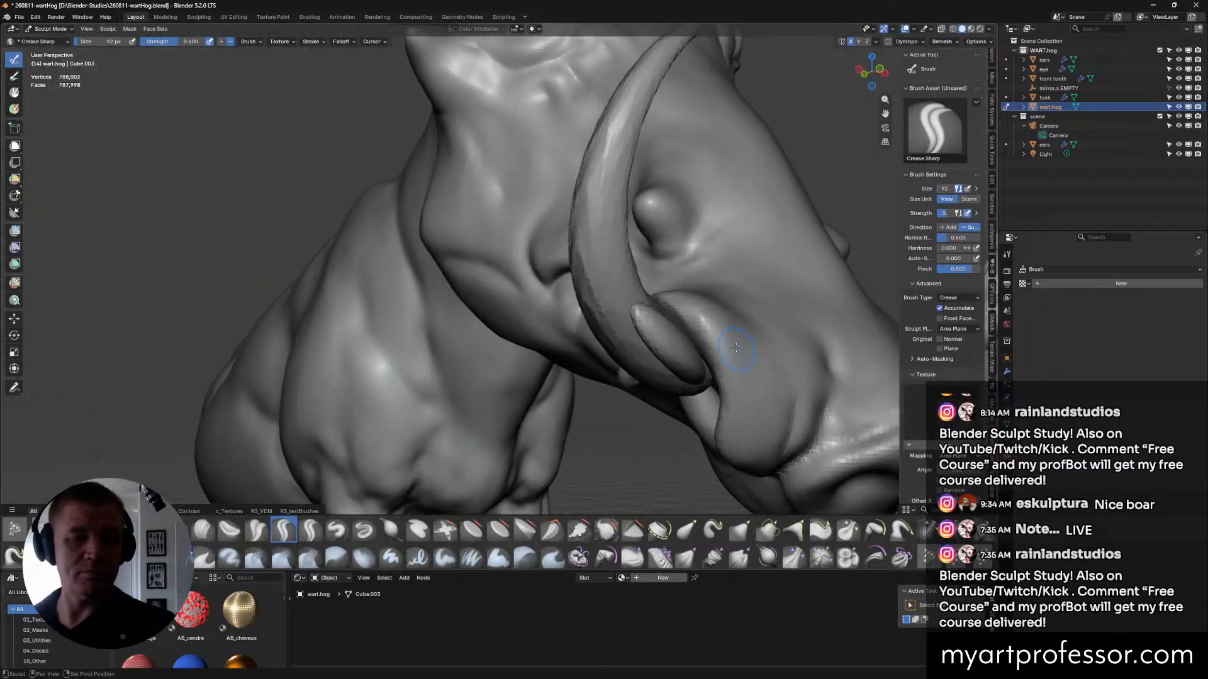
Carve the lip crease beneath the tusk down to the chin, enlarging the Crease Sharp brush to 134 px.
mouse_move(723, 430)
middle_down()
mouse_move(735, 429)
mouse_move(707, 424)
mouse_move(731, 427)
middle_up()
mouse_move(730, 426)
mouse_down()
mouse_move(672, 403)
mouse_move(698, 453)
mouse_move(670, 393)
mouse_move(681, 448)
mouse_up()
scroll(681, 447, up, 2)
key(f)
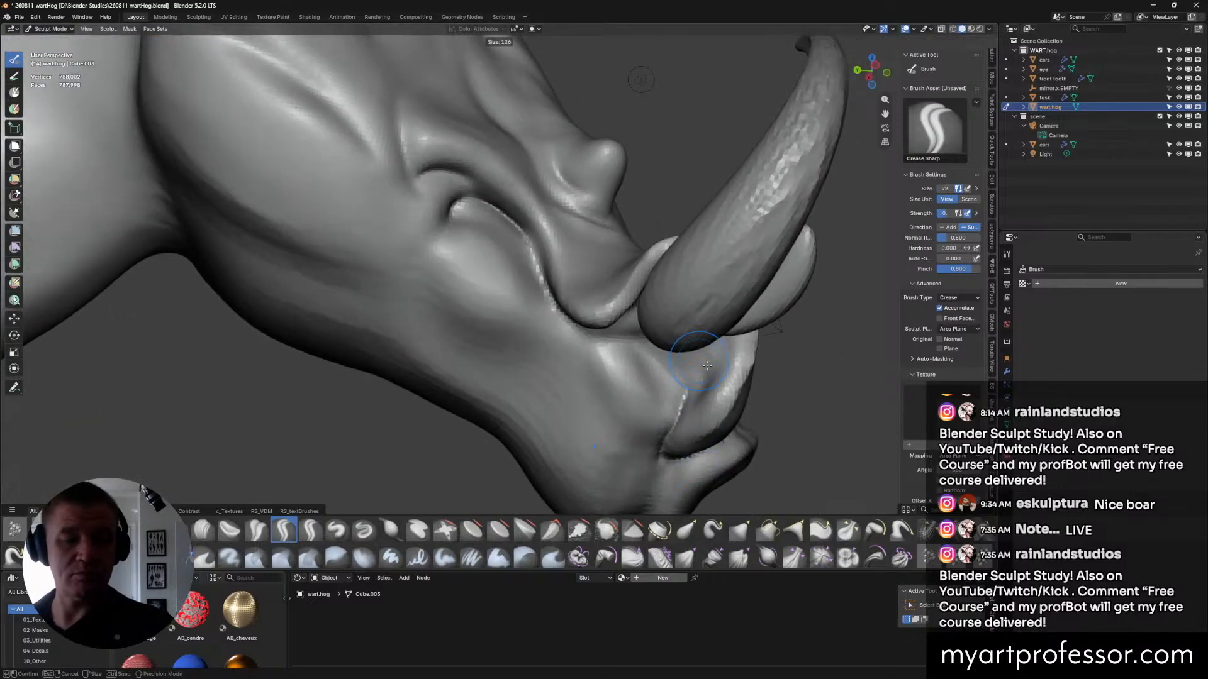
click(632, 335)
drag(691, 354, 669, 461)
drag(671, 343, 664, 443)
drag(701, 385, 696, 365)
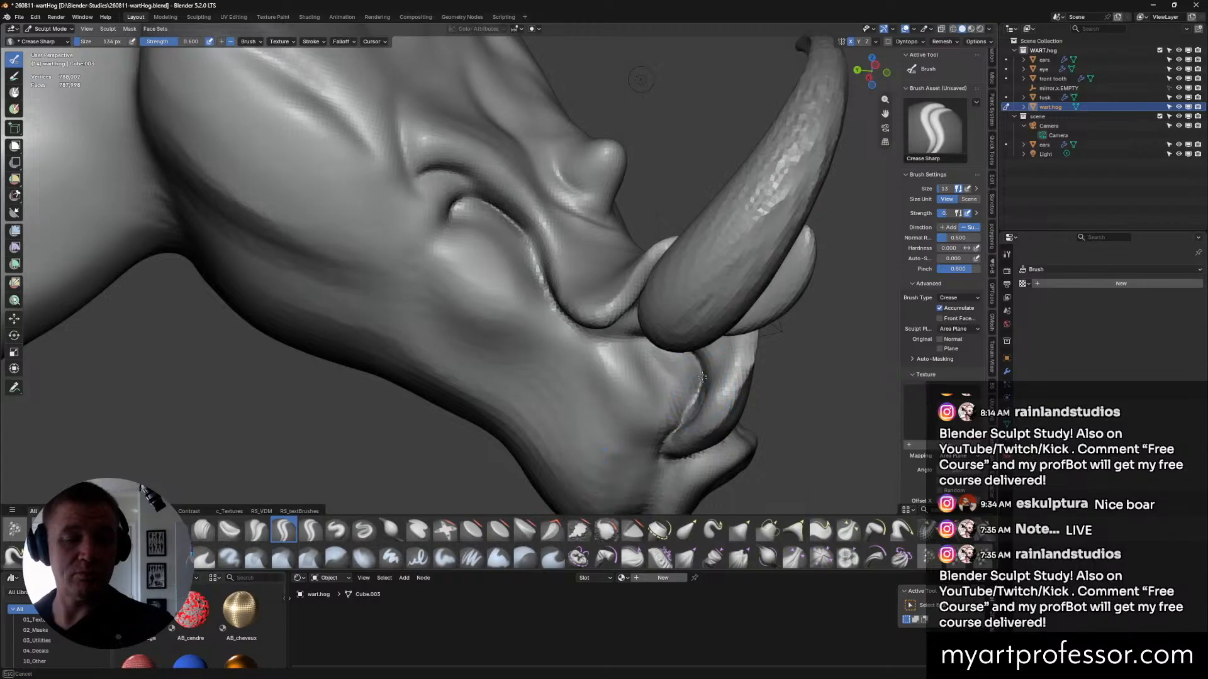
Smooth the new lip crease beneath the tusk.
mouse_move(667, 338)
middle_down()
mouse_move(715, 373)
mouse_move(696, 343)
middle_up()
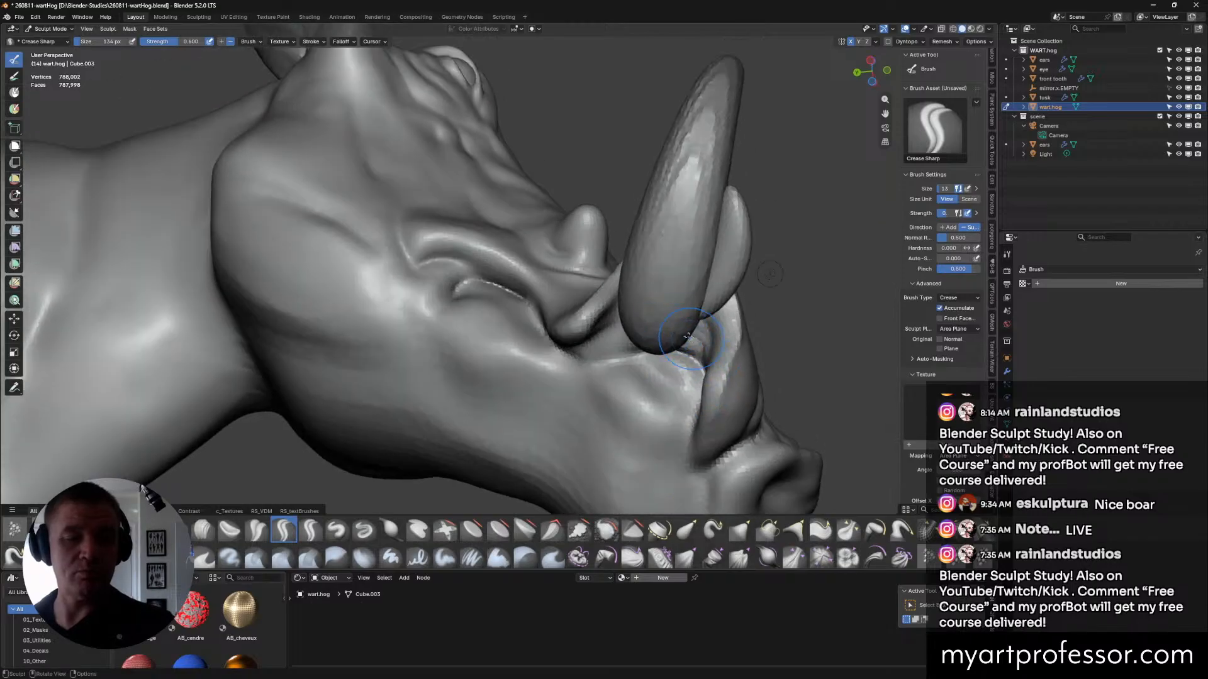
middle_drag(695, 371, 733, 394)
mouse_move(741, 367)
shift+mouse_down()
mouse_move(741, 391)
mouse_move(678, 429)
shift+mouse_up()
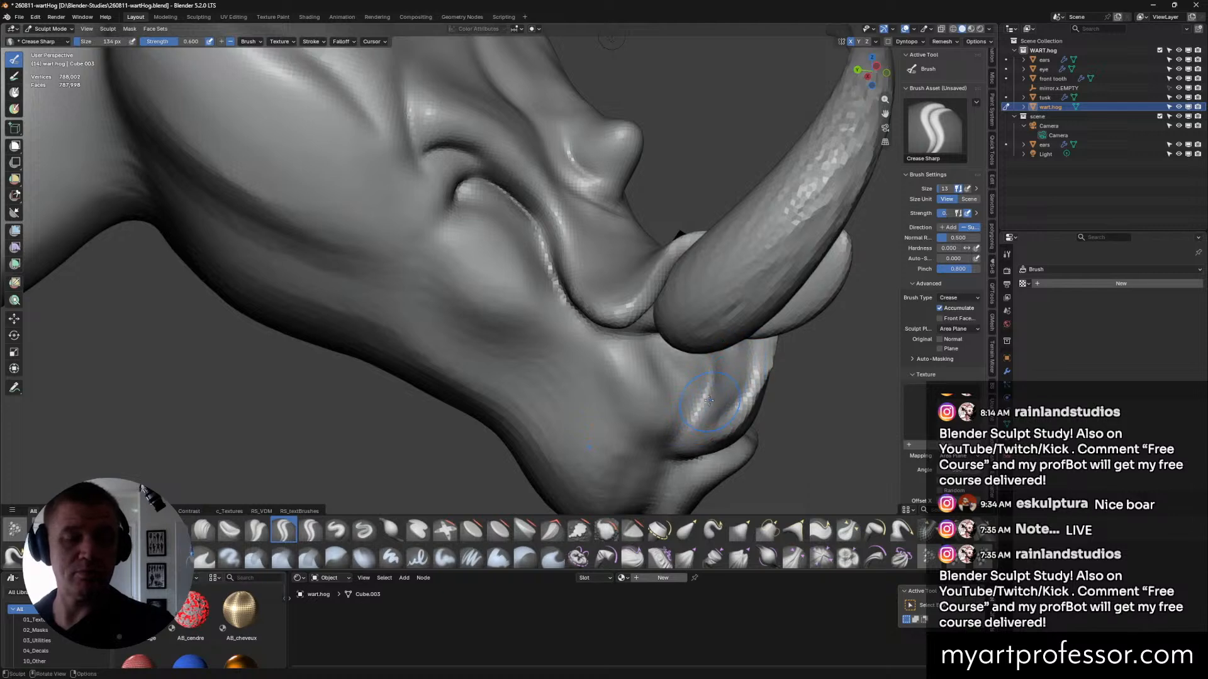
Crease the upper lip rim beside the tusk base with Crease Sharp at 70 px.
mouse_move(695, 434)
middle_down()
mouse_move(758, 413)
mouse_move(654, 410)
mouse_move(584, 329)
middle_up()
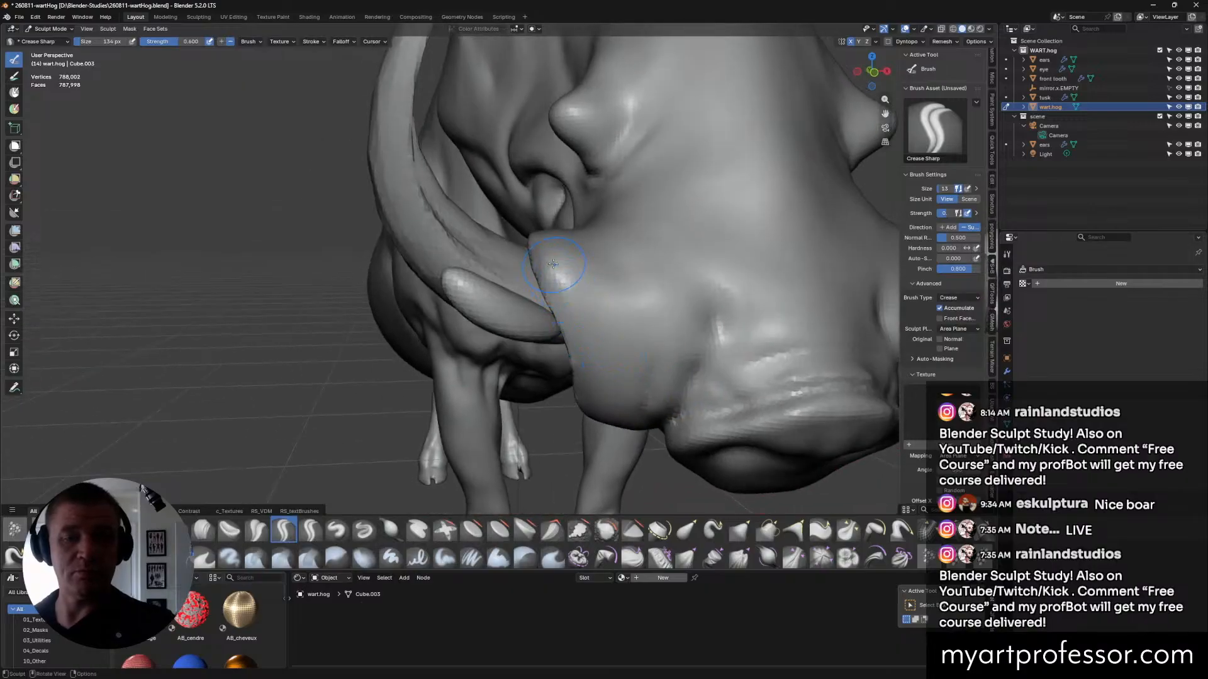
middle_drag(547, 250, 648, 299)
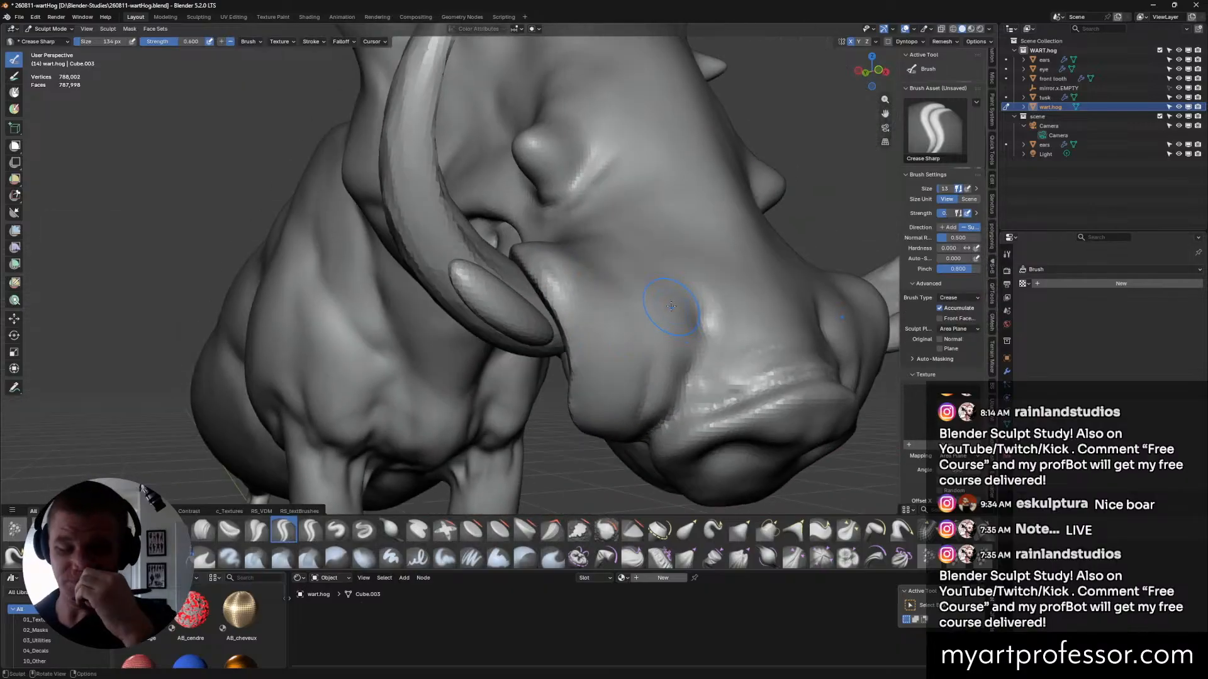
click(633, 297)
drag(528, 243, 569, 316)
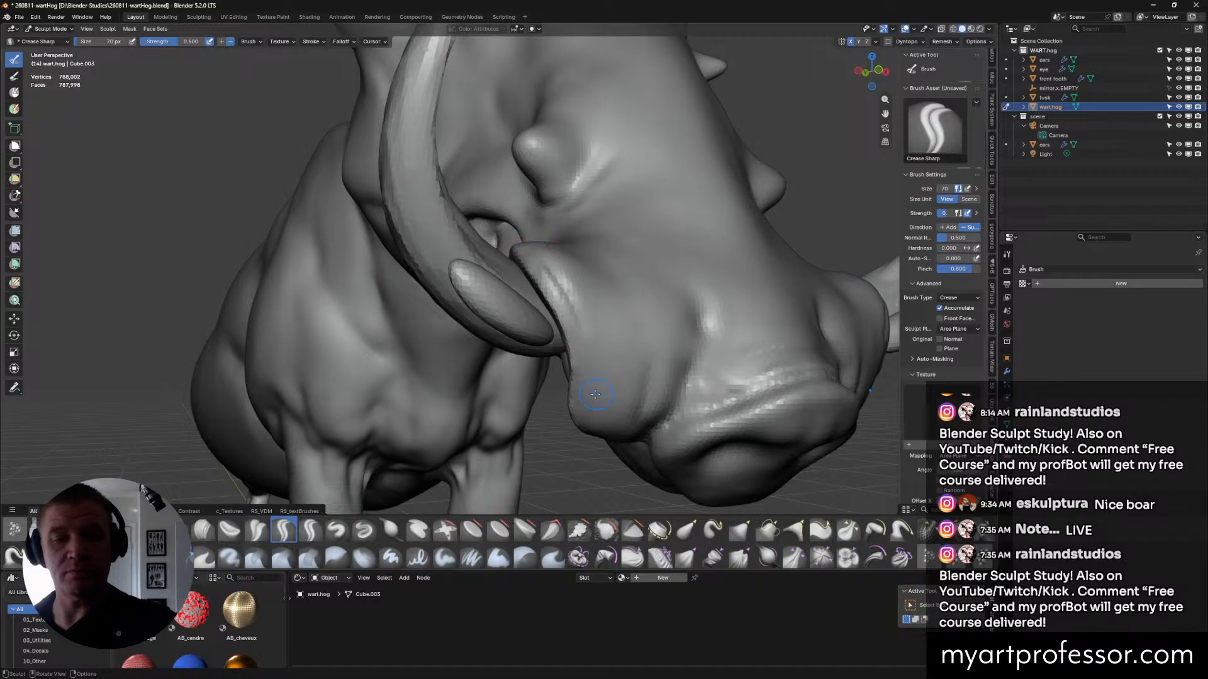
drag(533, 257, 566, 318)
mouse_move(566, 317)
middle_down()
mouse_move(550, 291)
mouse_move(647, 413)
mouse_move(641, 378)
mouse_move(607, 378)
mouse_move(588, 345)
mouse_move(554, 352)
mouse_move(547, 384)
mouse_move(628, 394)
mouse_move(620, 402)
mouse_move(591, 415)
mouse_move(534, 379)
mouse_move(629, 407)
mouse_move(642, 392)
mouse_move(626, 318)
middle_up()
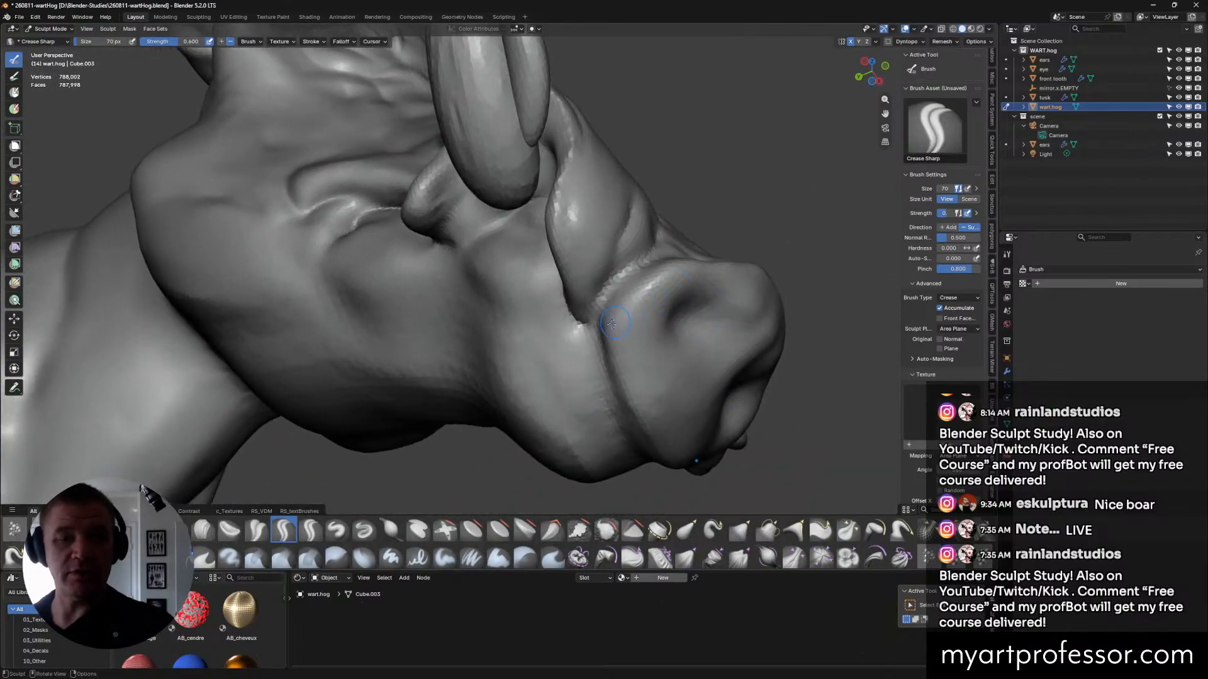
Review the whole warthog from the front and side and save the file.
middle_drag(674, 431, 818, 478)
middle_drag(620, 451, 567, 422)
key(ctrl+s)
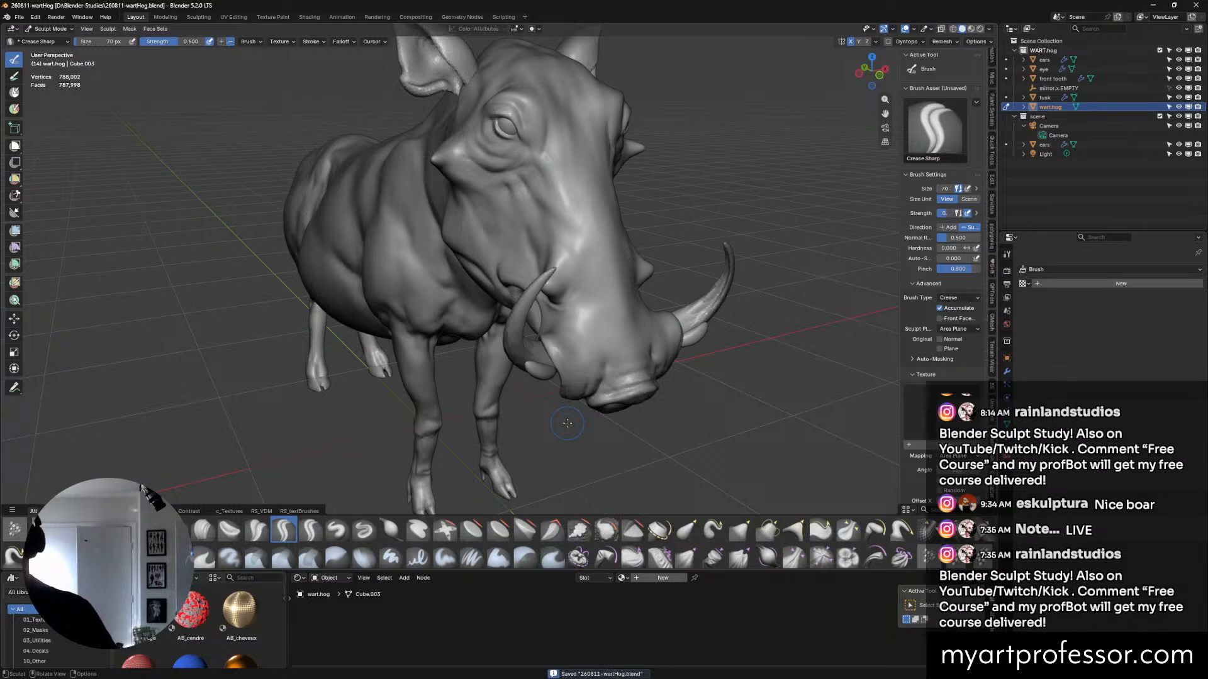
mouse_move(608, 429)
middle_down()
mouse_move(786, 244)
mouse_move(747, 242)
mouse_move(736, 276)
middle_up()
key(ctrl+s)
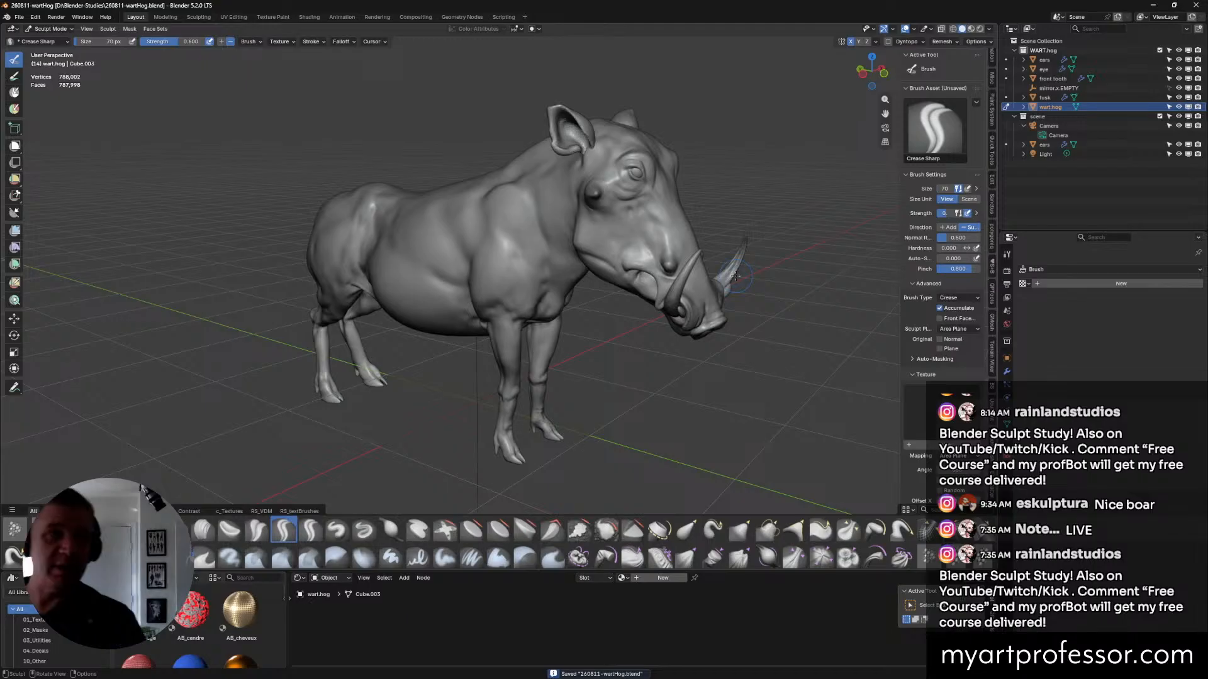